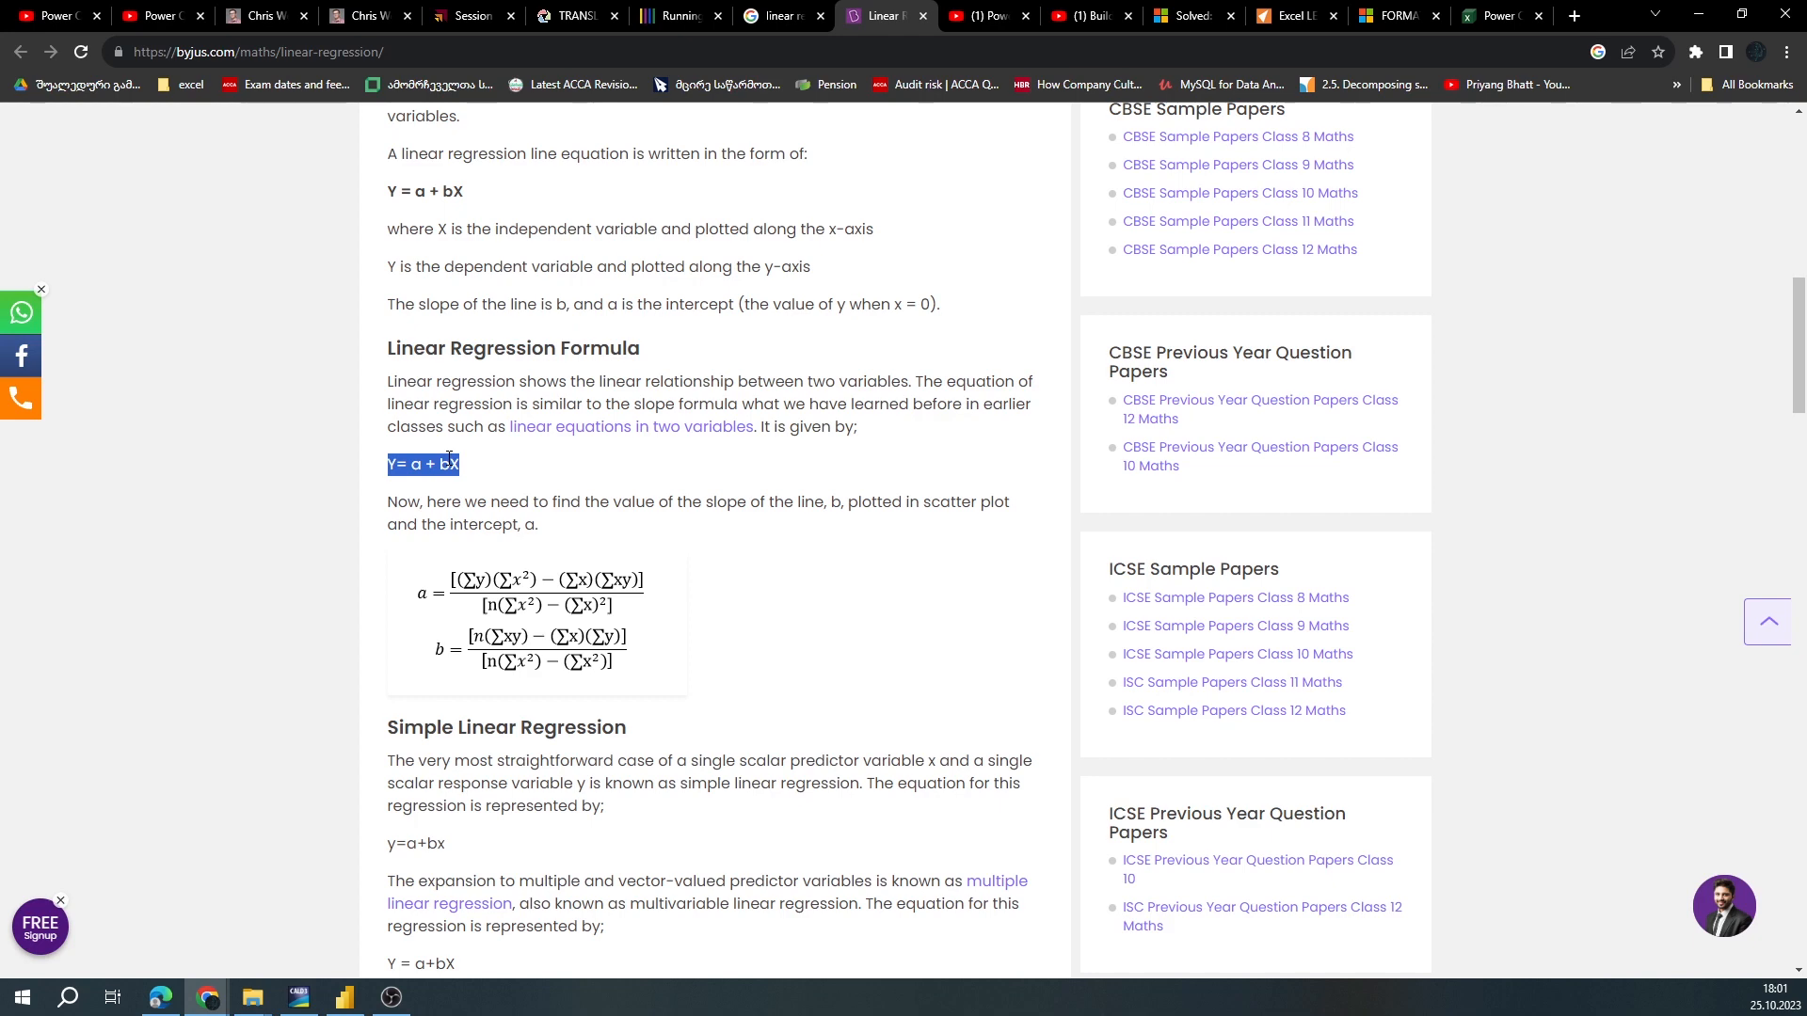
# Switch to the Power BI report and examine the formulas of the Tommy and Levis columns in the data table
pyautogui.hotkey('alt', 'Tab')
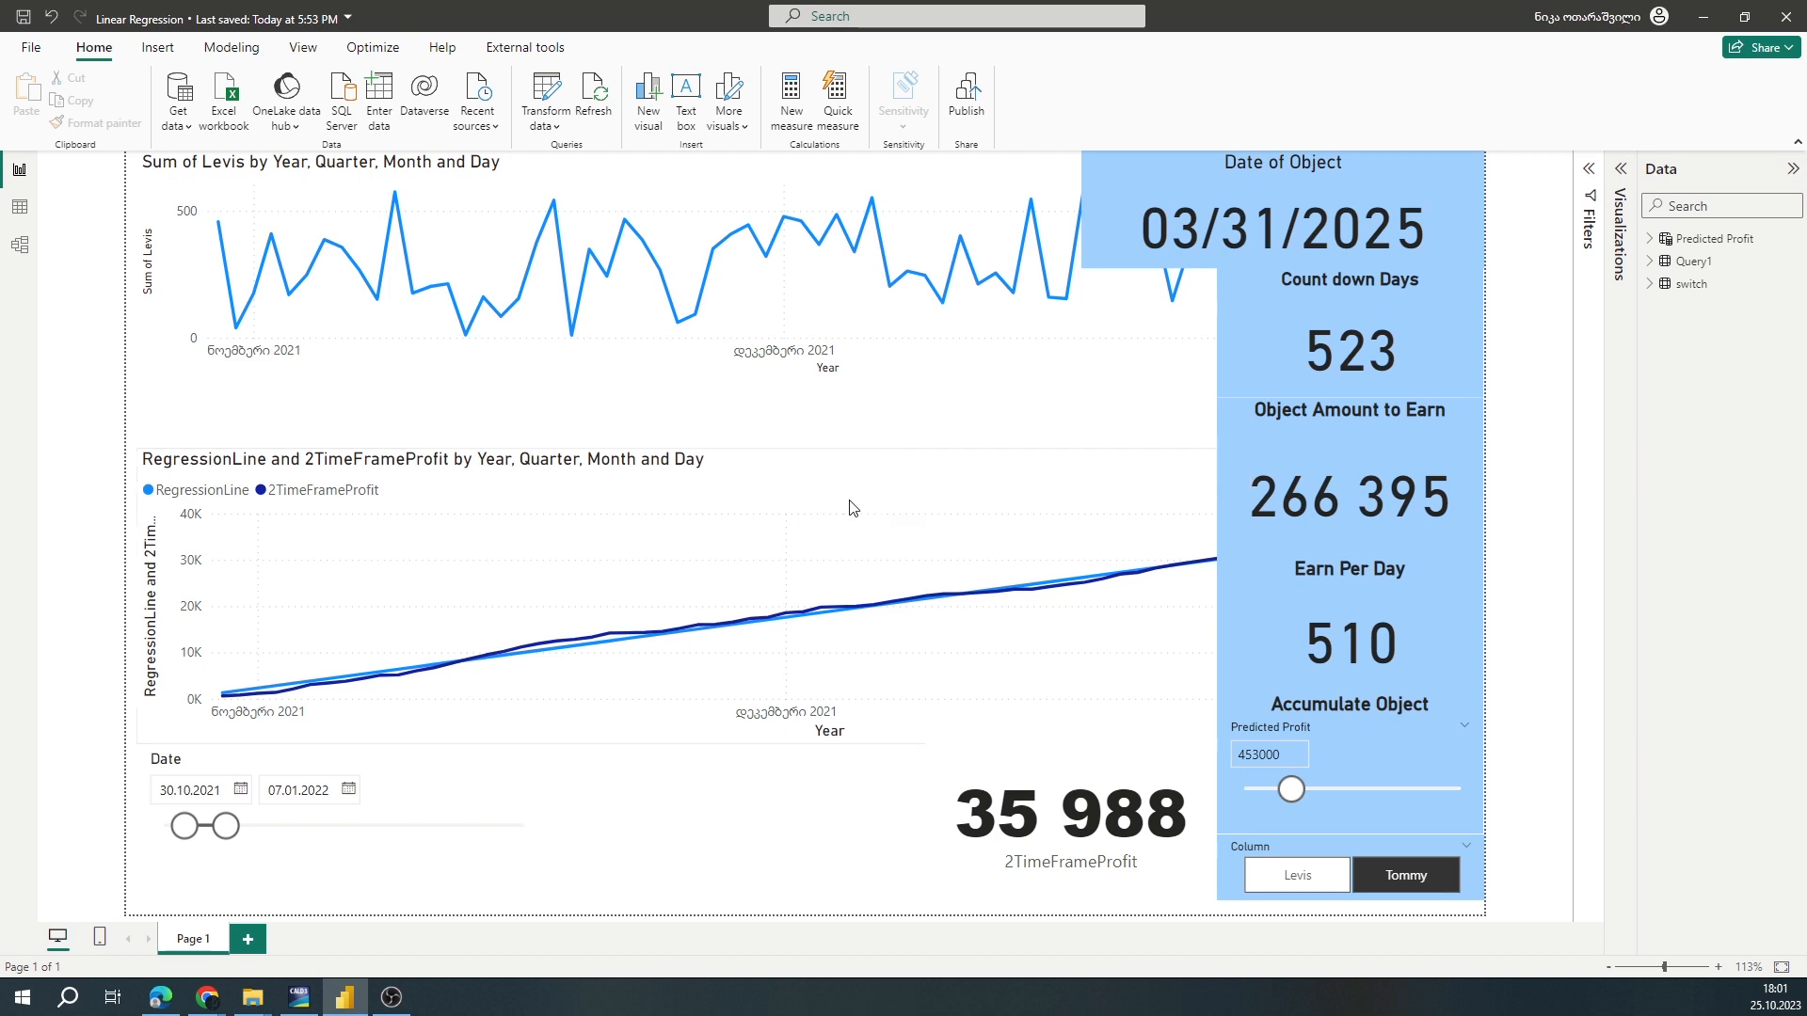
pyautogui.click(20, 208)
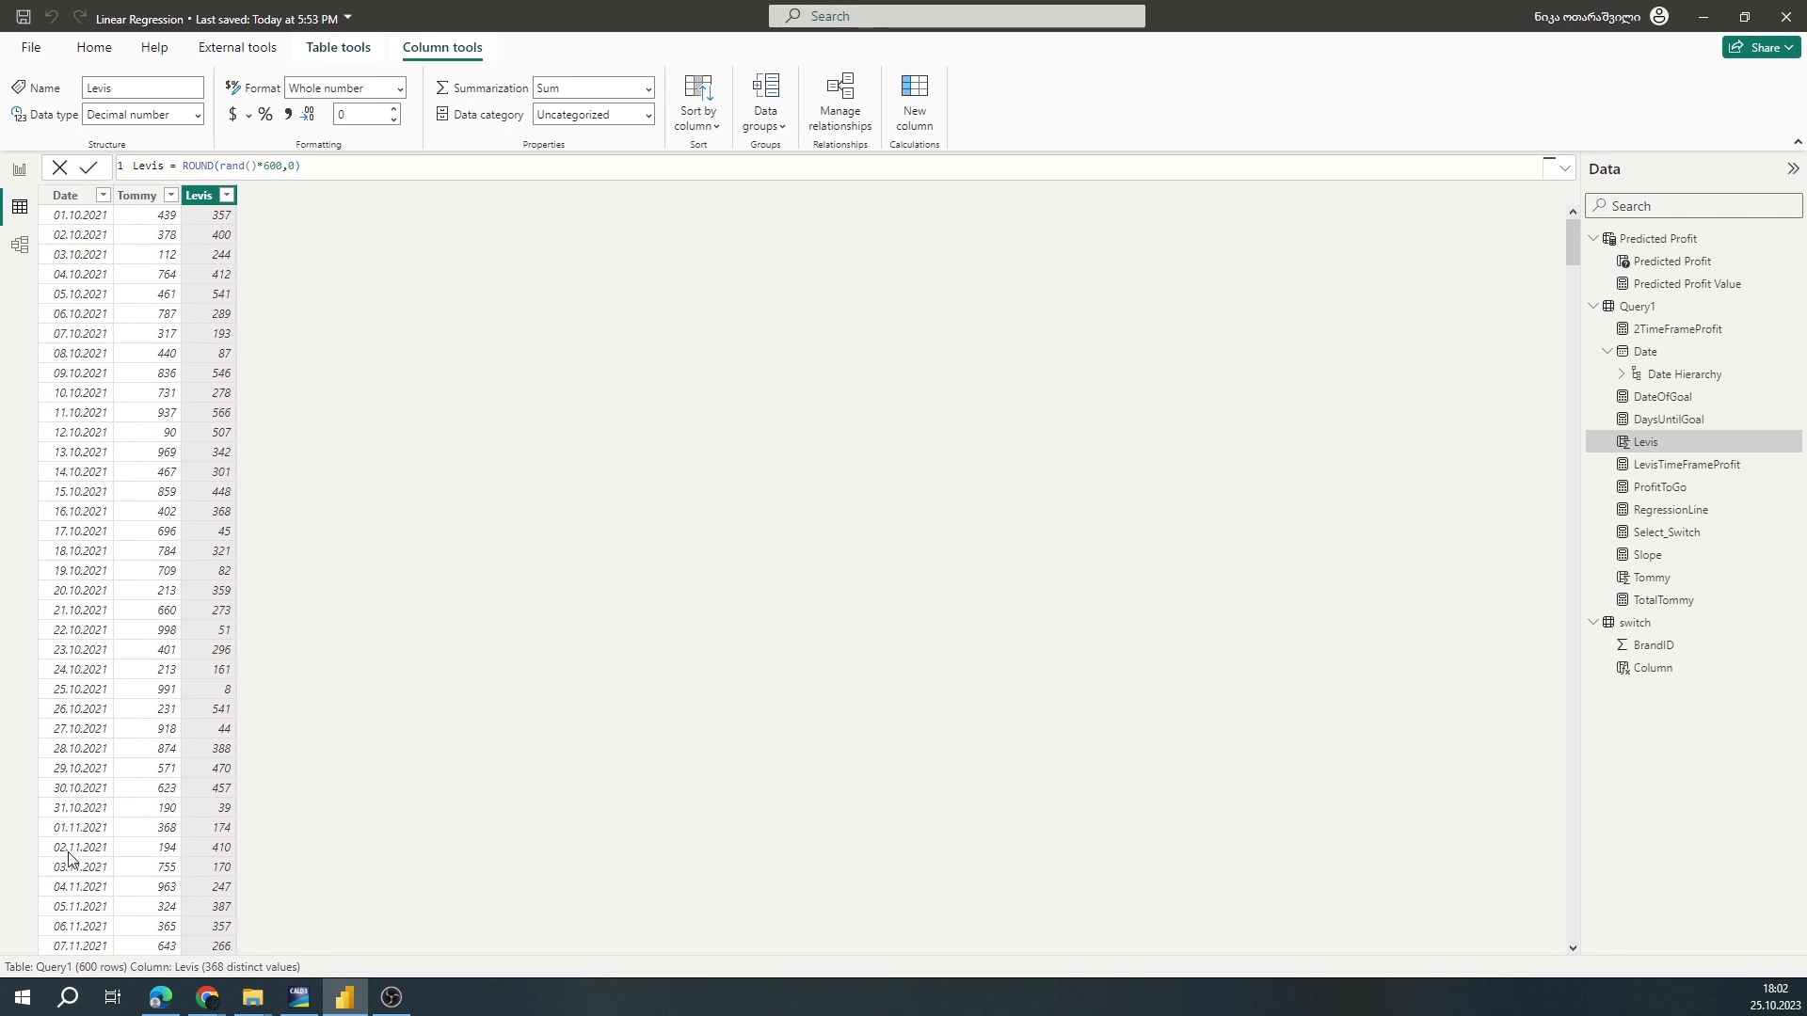
pyautogui.click(137, 195)
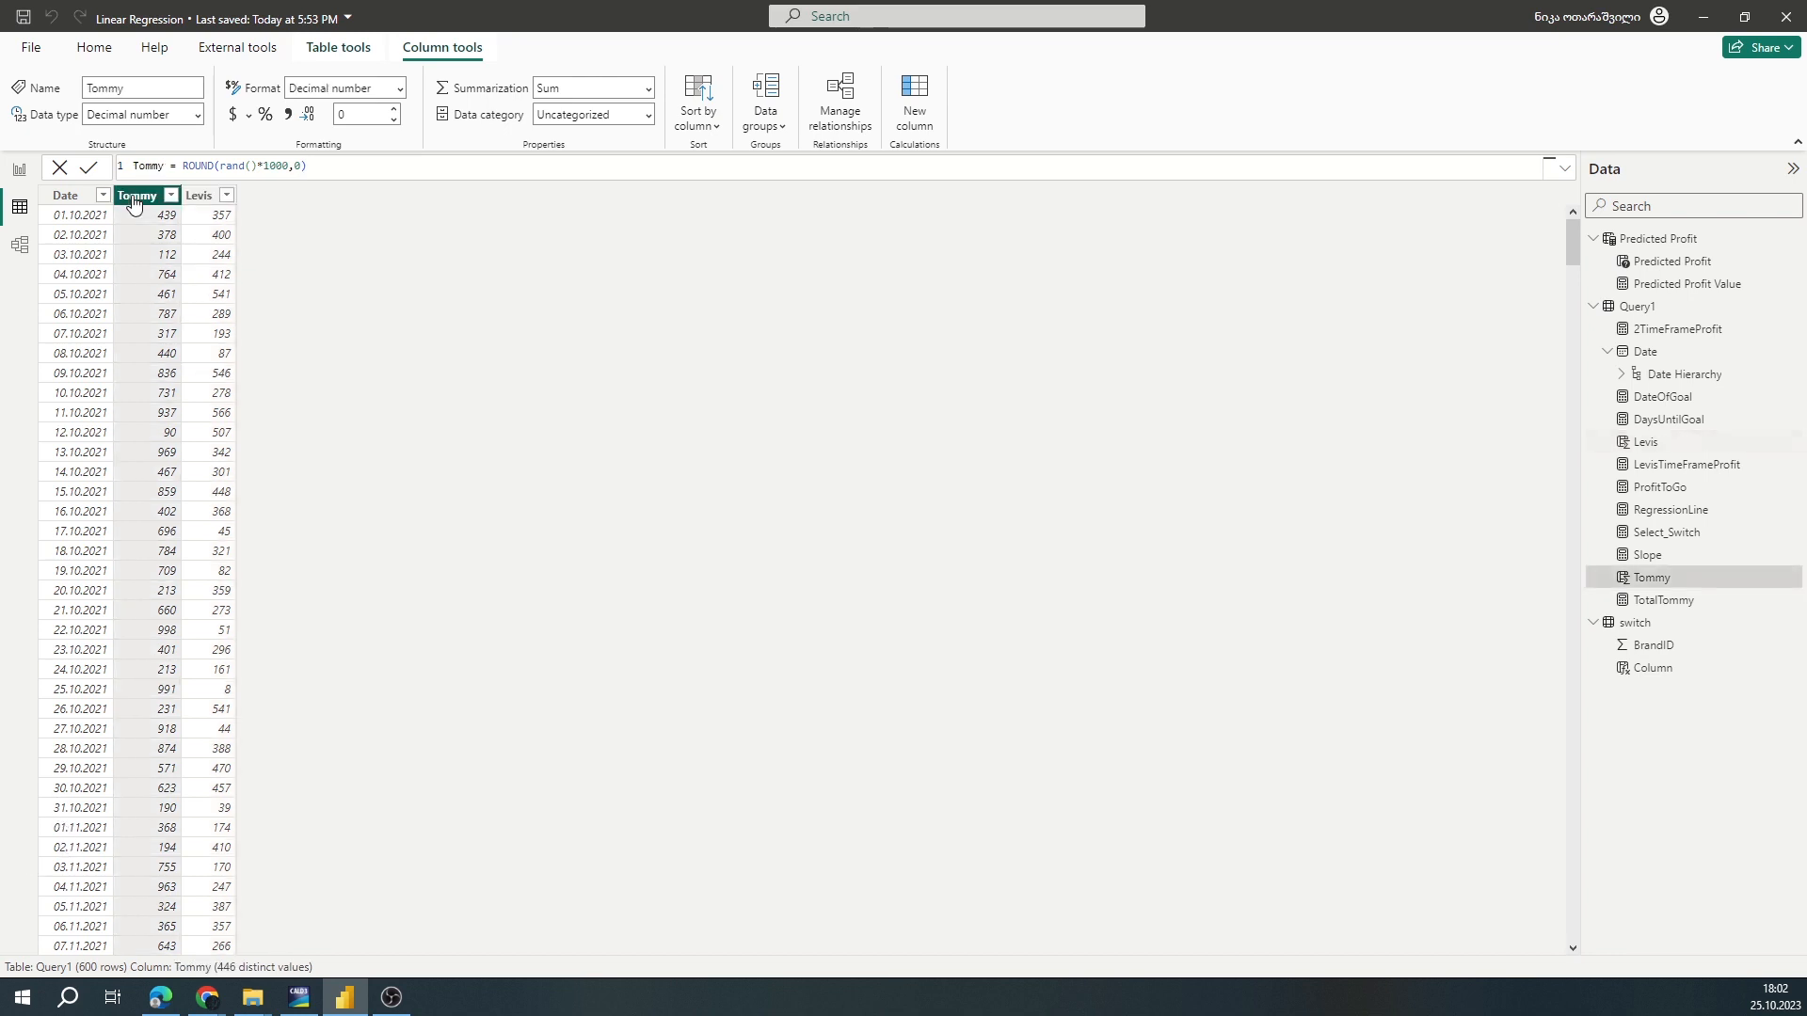
pyautogui.click(199, 196)
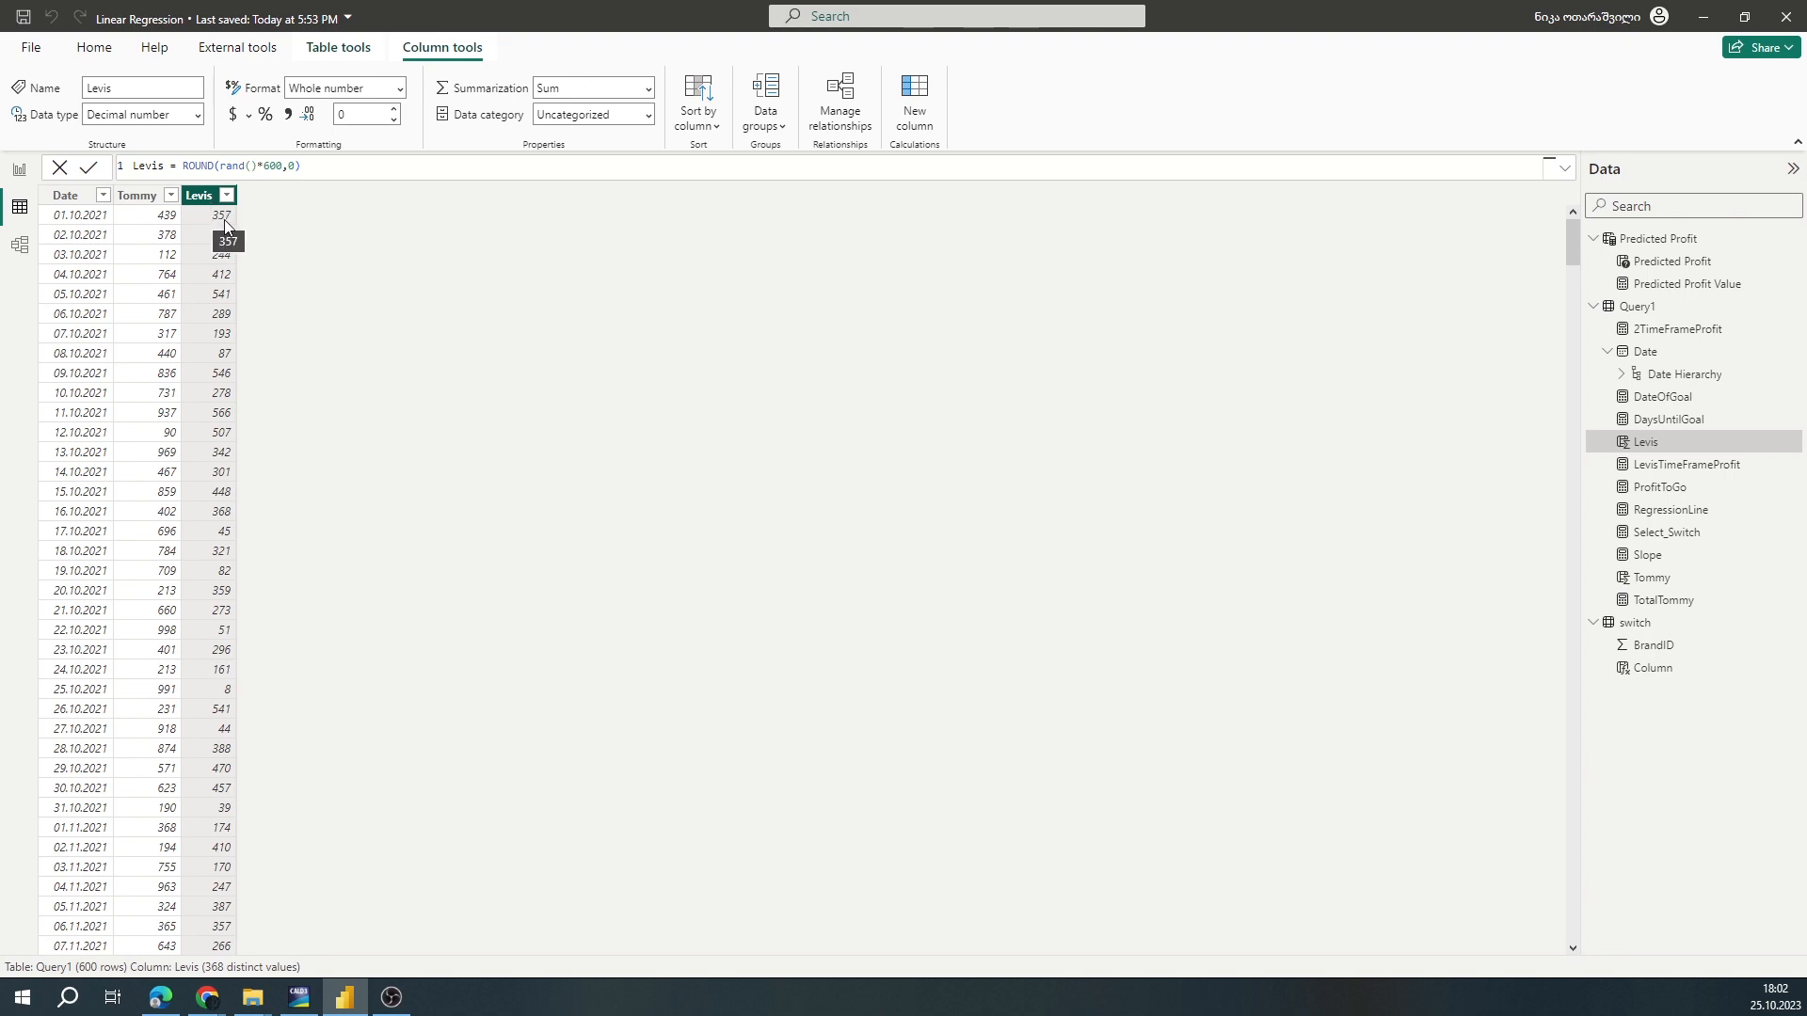
pyautogui.click(18, 170)
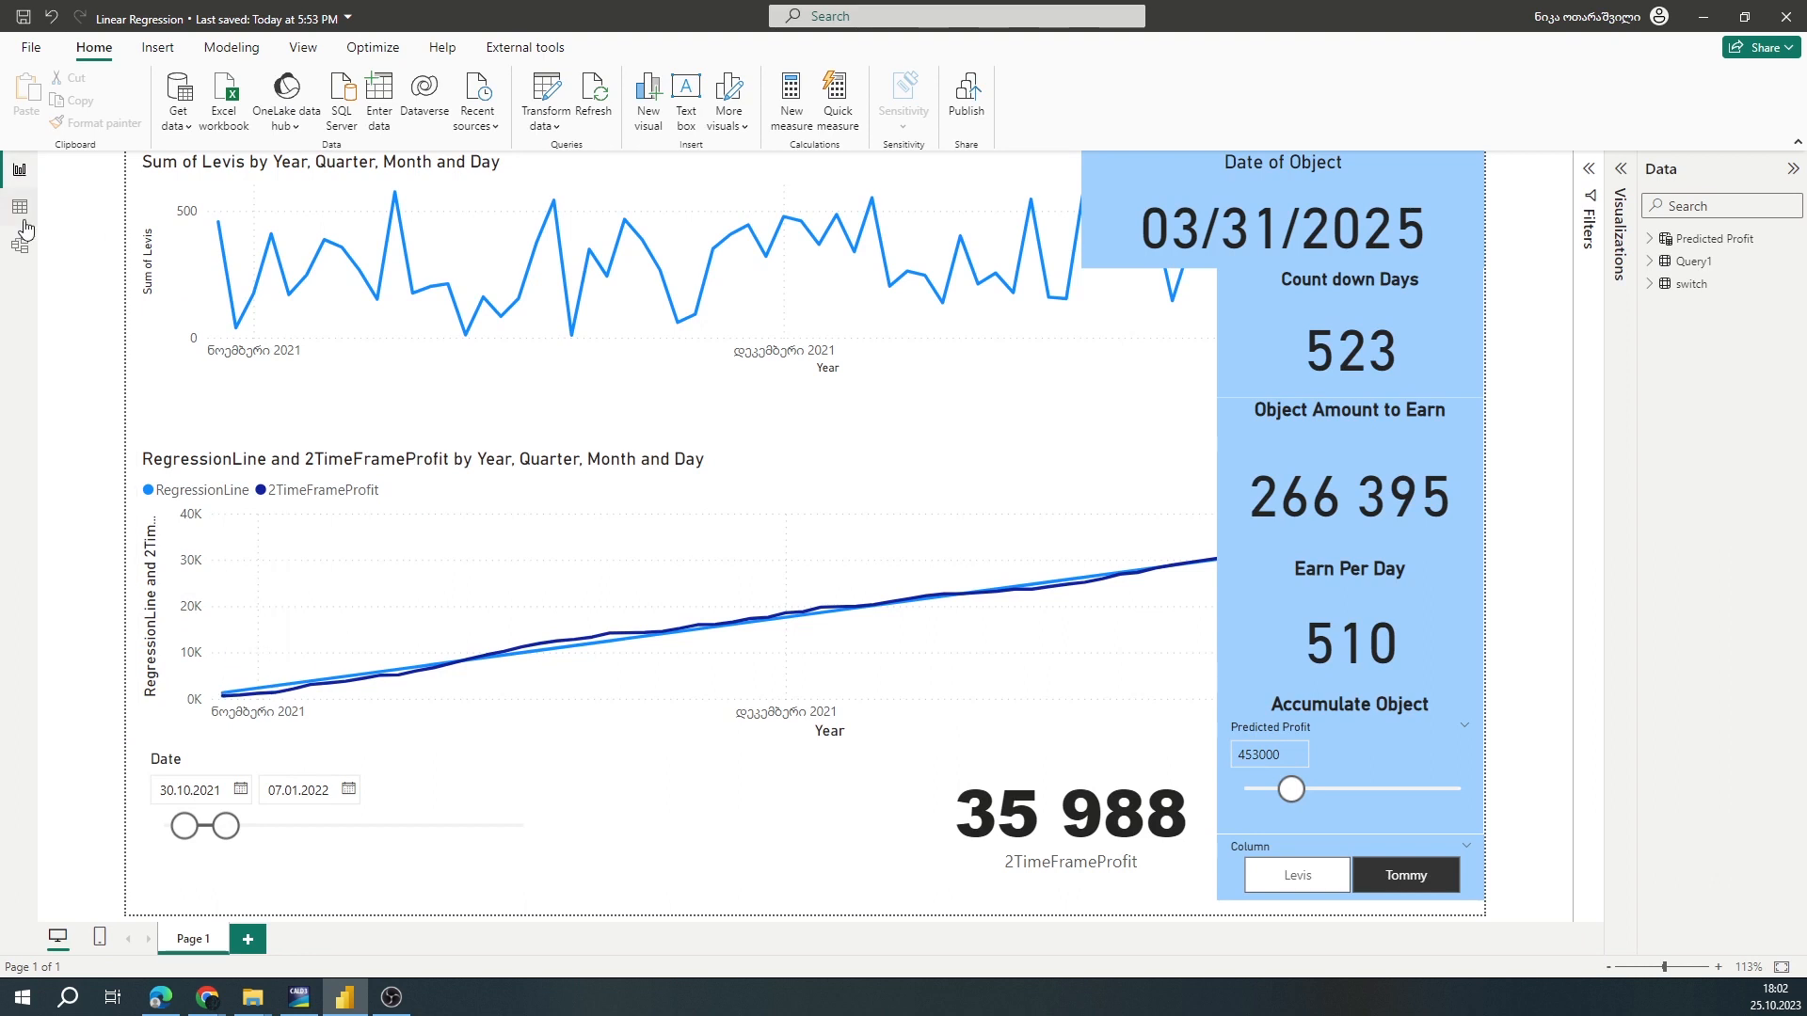
# Filter the report to the Levis brand and set the Predicted Profit target to 480000
pyautogui.click(1327, 885)
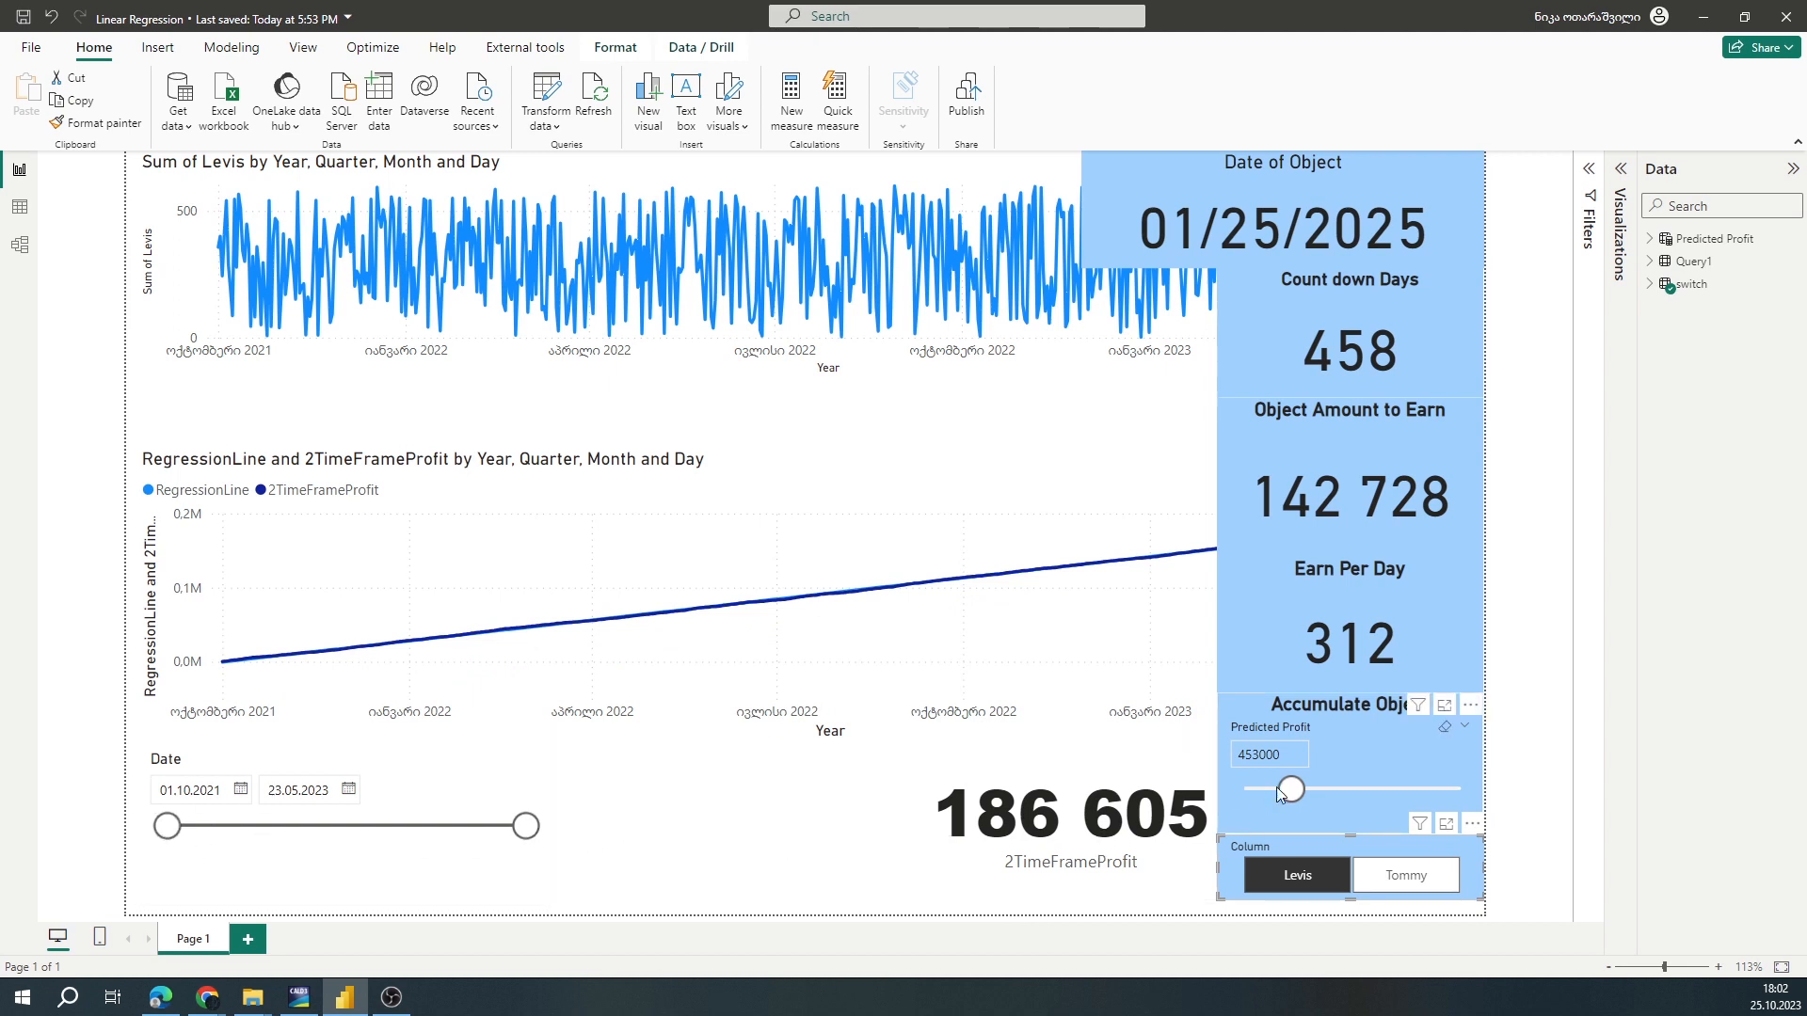
pyautogui.click(1283, 754)
pyautogui.write('480000')
pyautogui.press('Return')
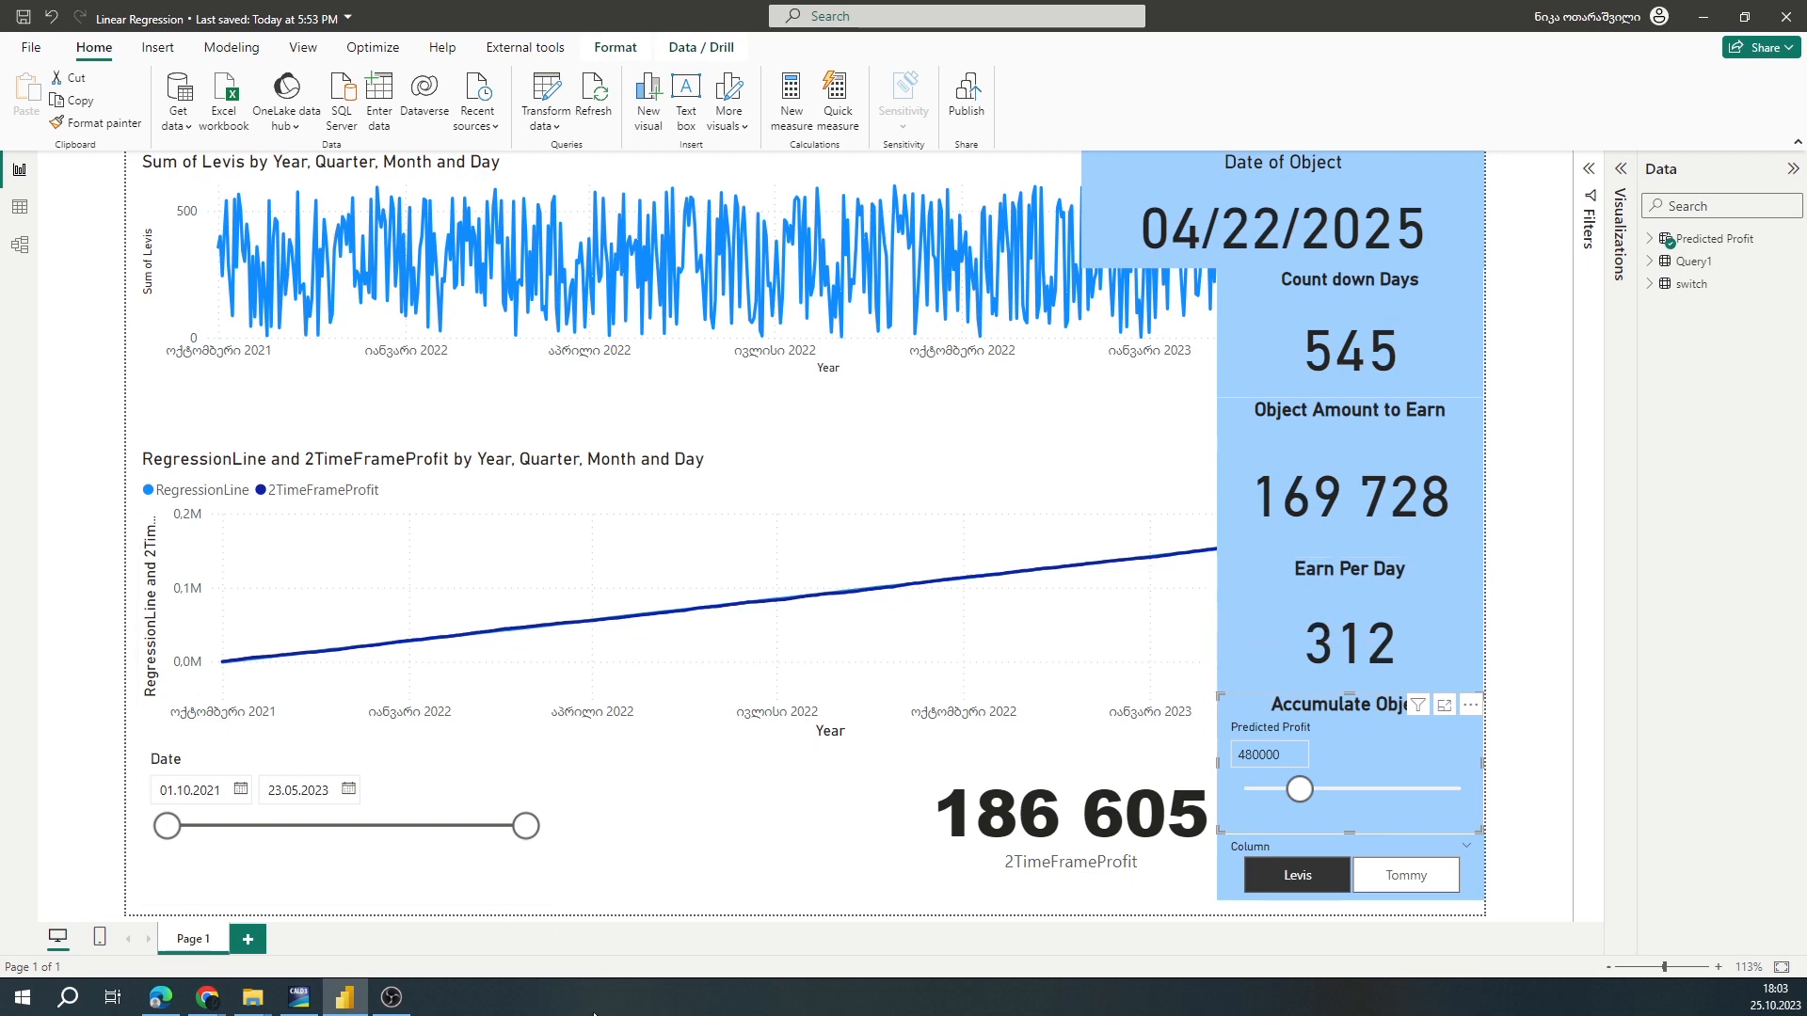
# Narrow the report's date range to run from 01.12.2021 to 24.04.2022
pyautogui.moveTo(525, 826); pyautogui.dragTo(280, 832)
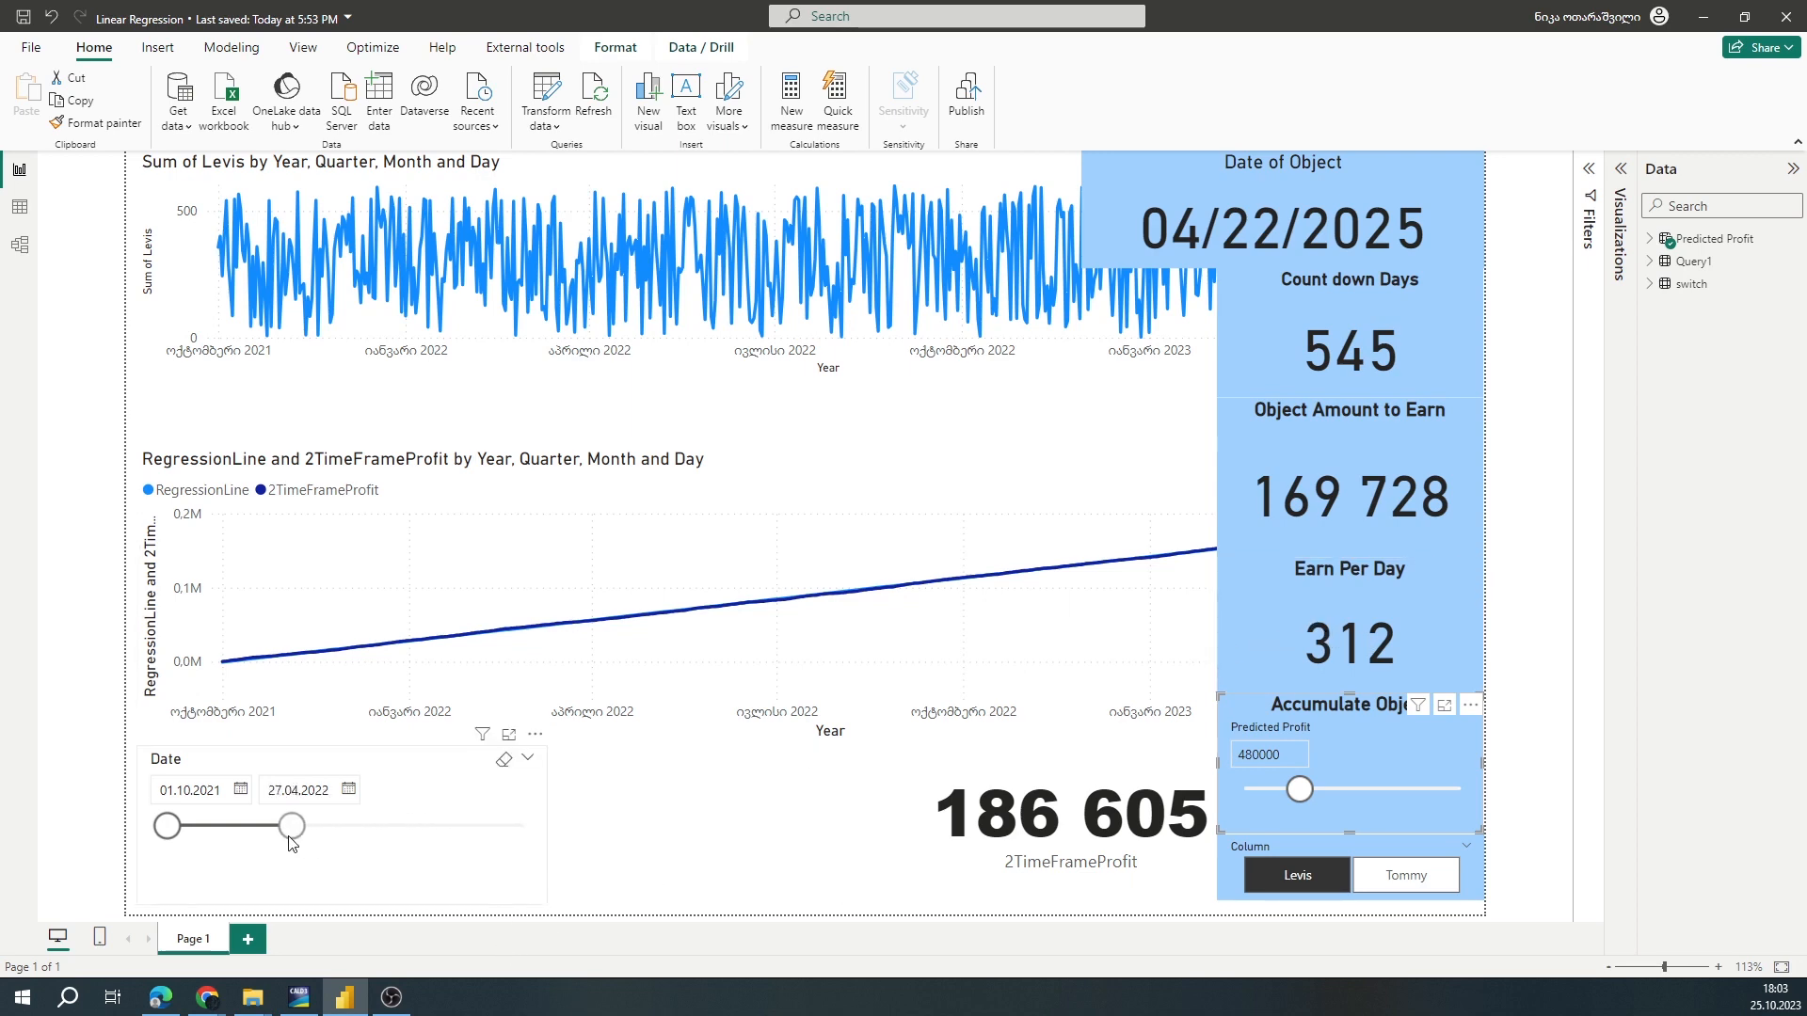
pyautogui.moveTo(167, 826); pyautogui.dragTo(212, 828)
pyautogui.click(243, 790)
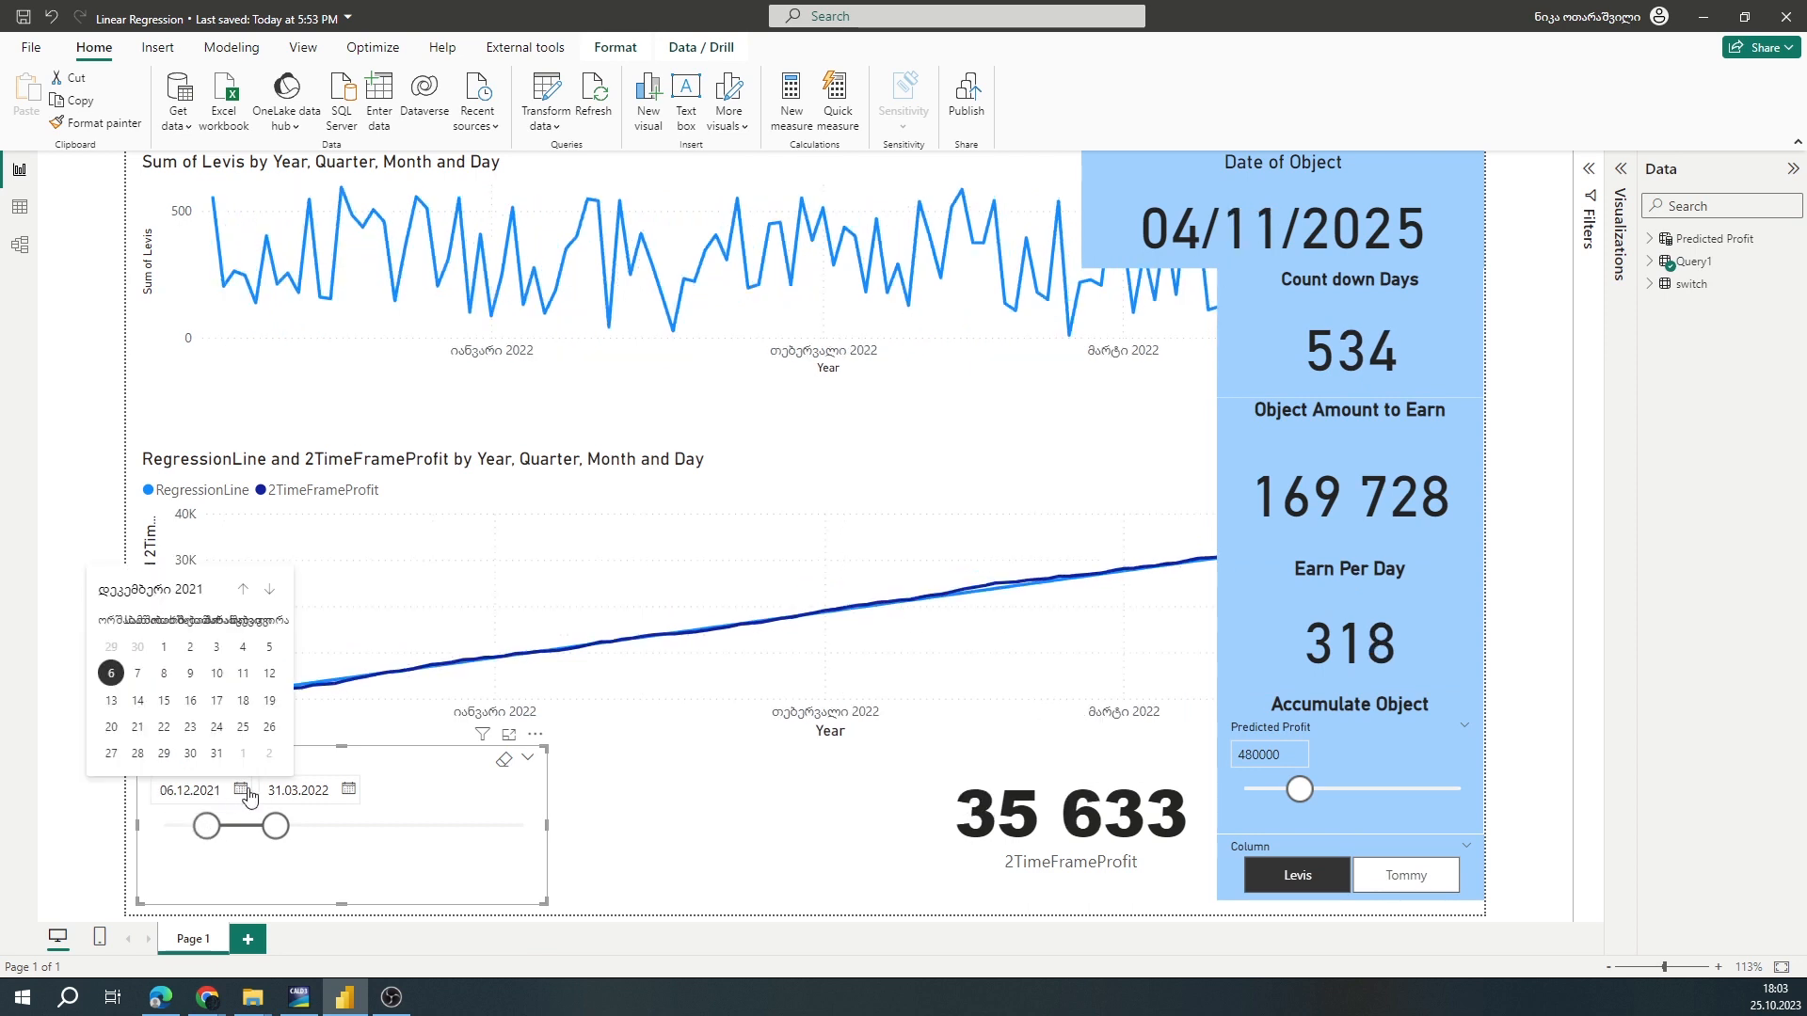
pyautogui.click(166, 655)
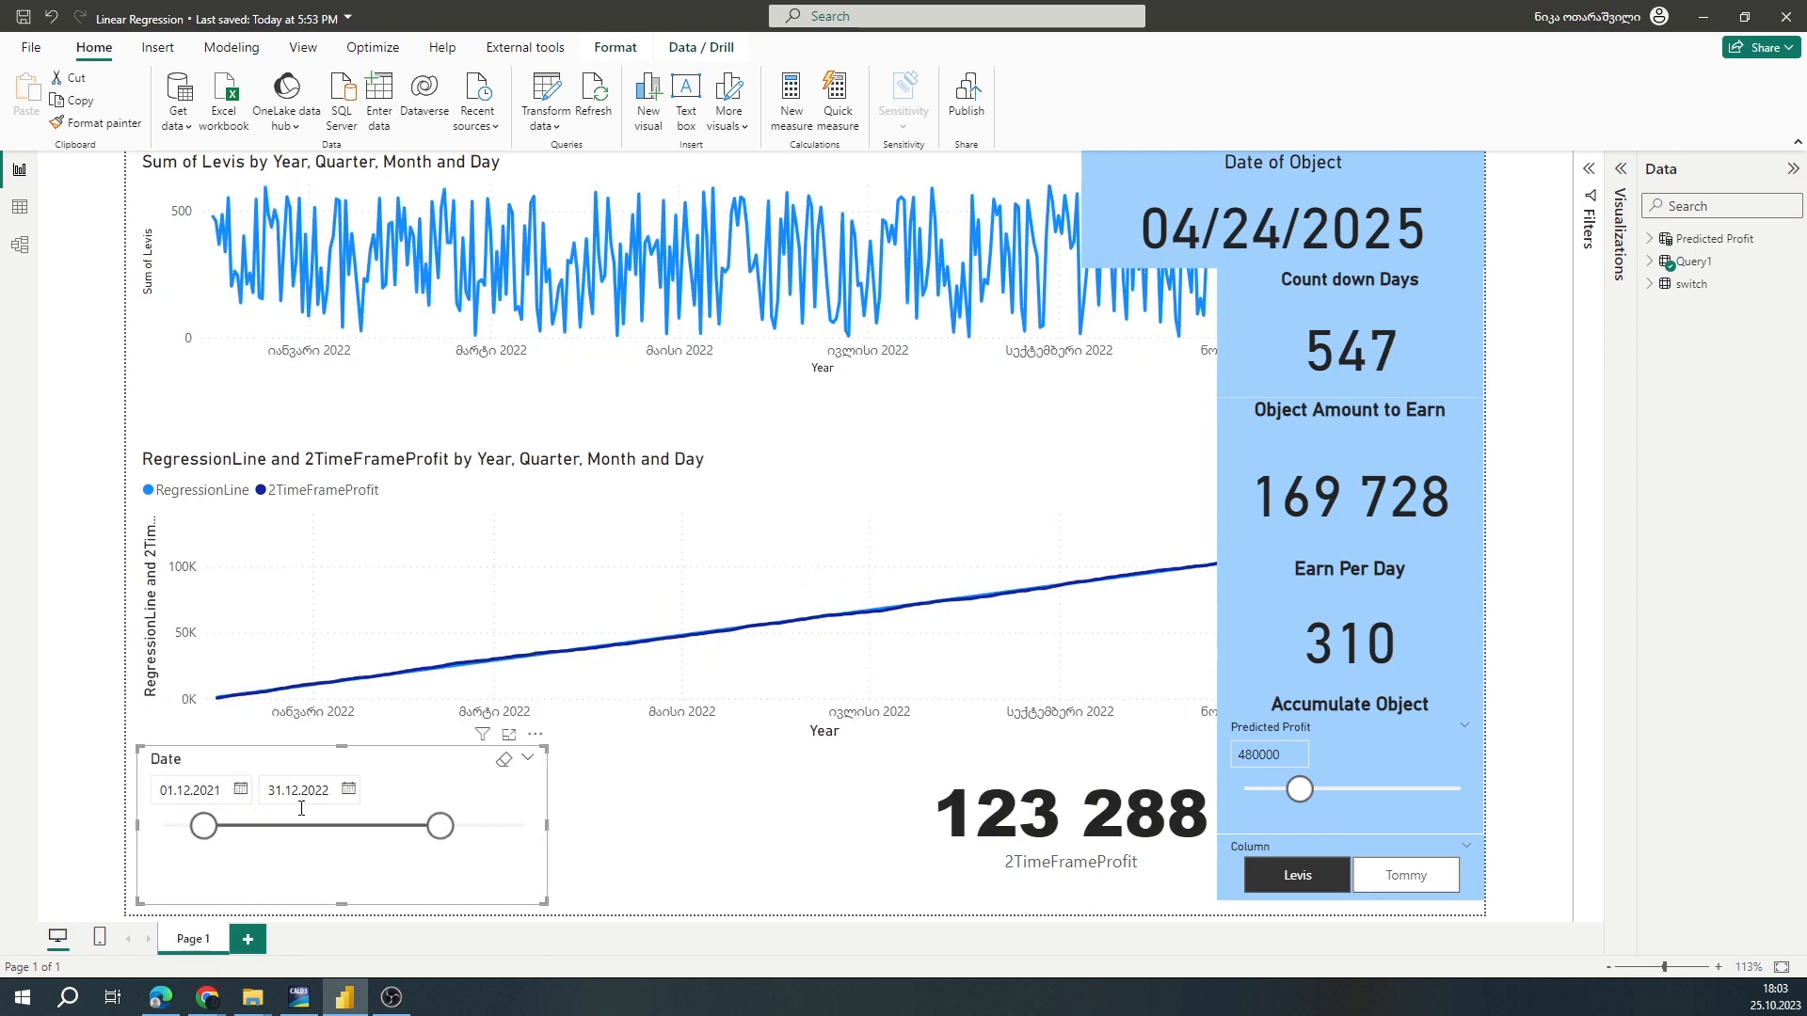
pyautogui.click(350, 790)
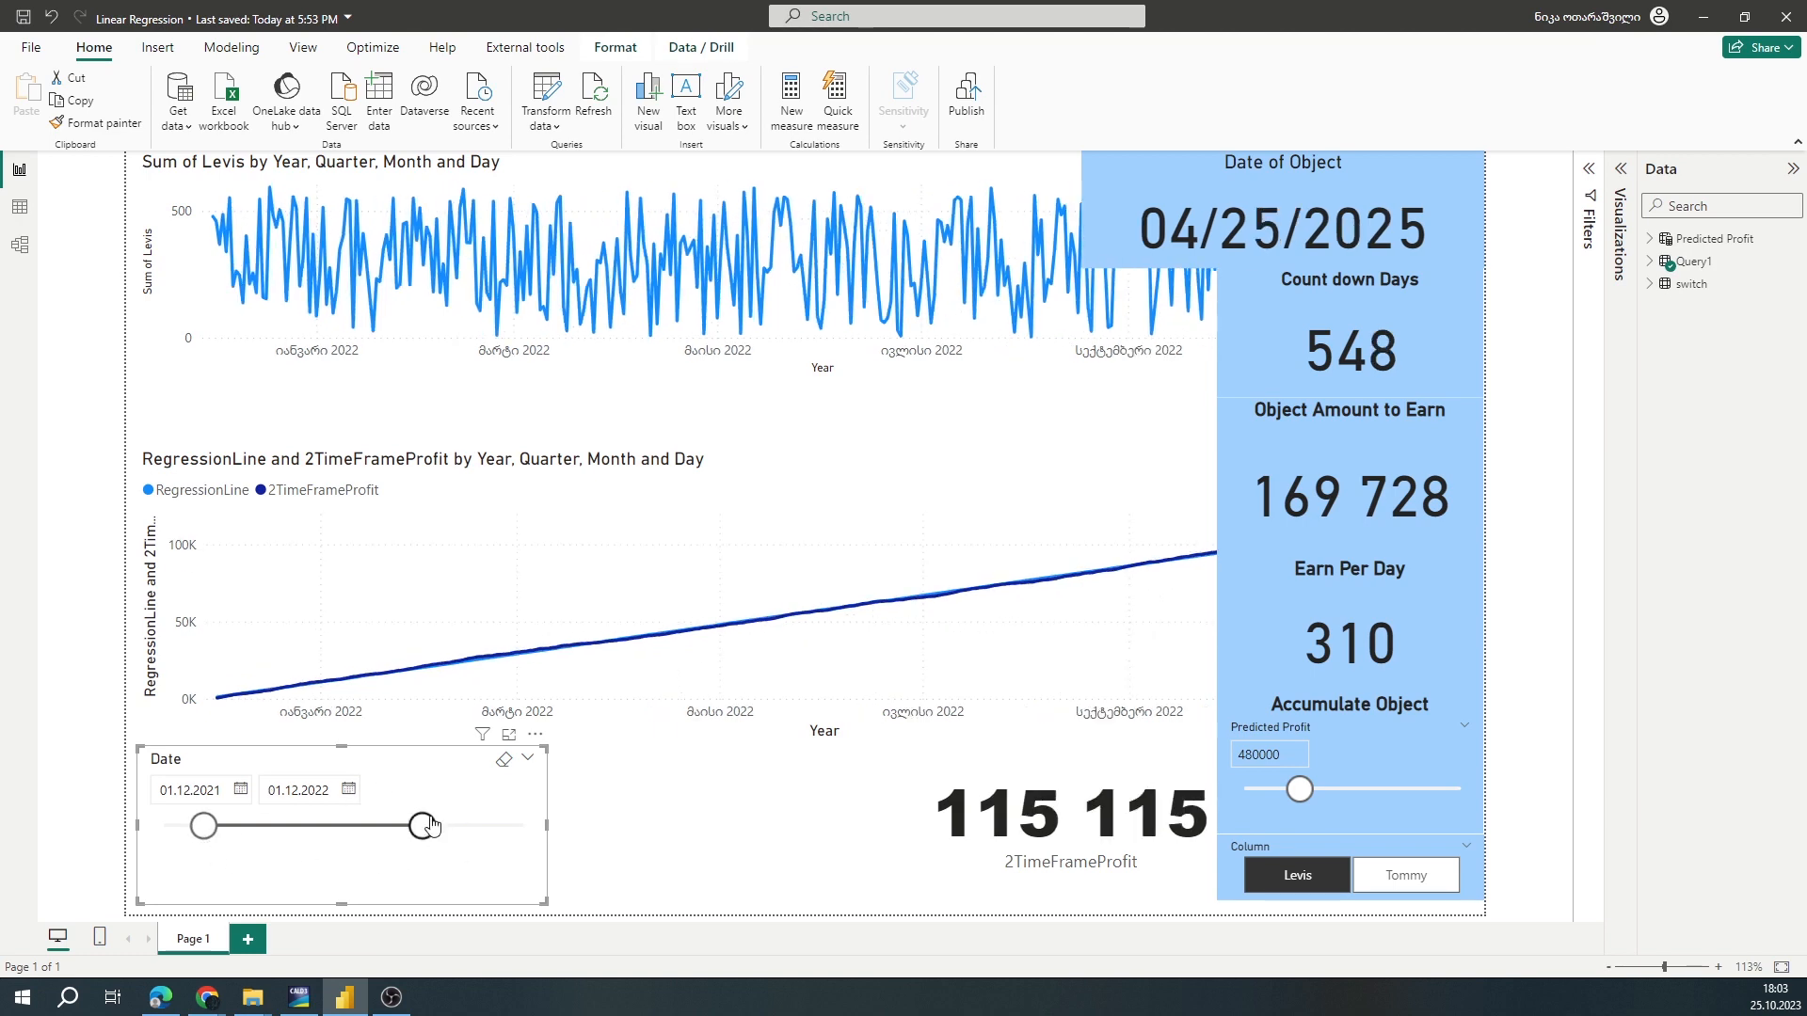
pyautogui.moveTo(423, 825); pyautogui.dragTo(319, 837)
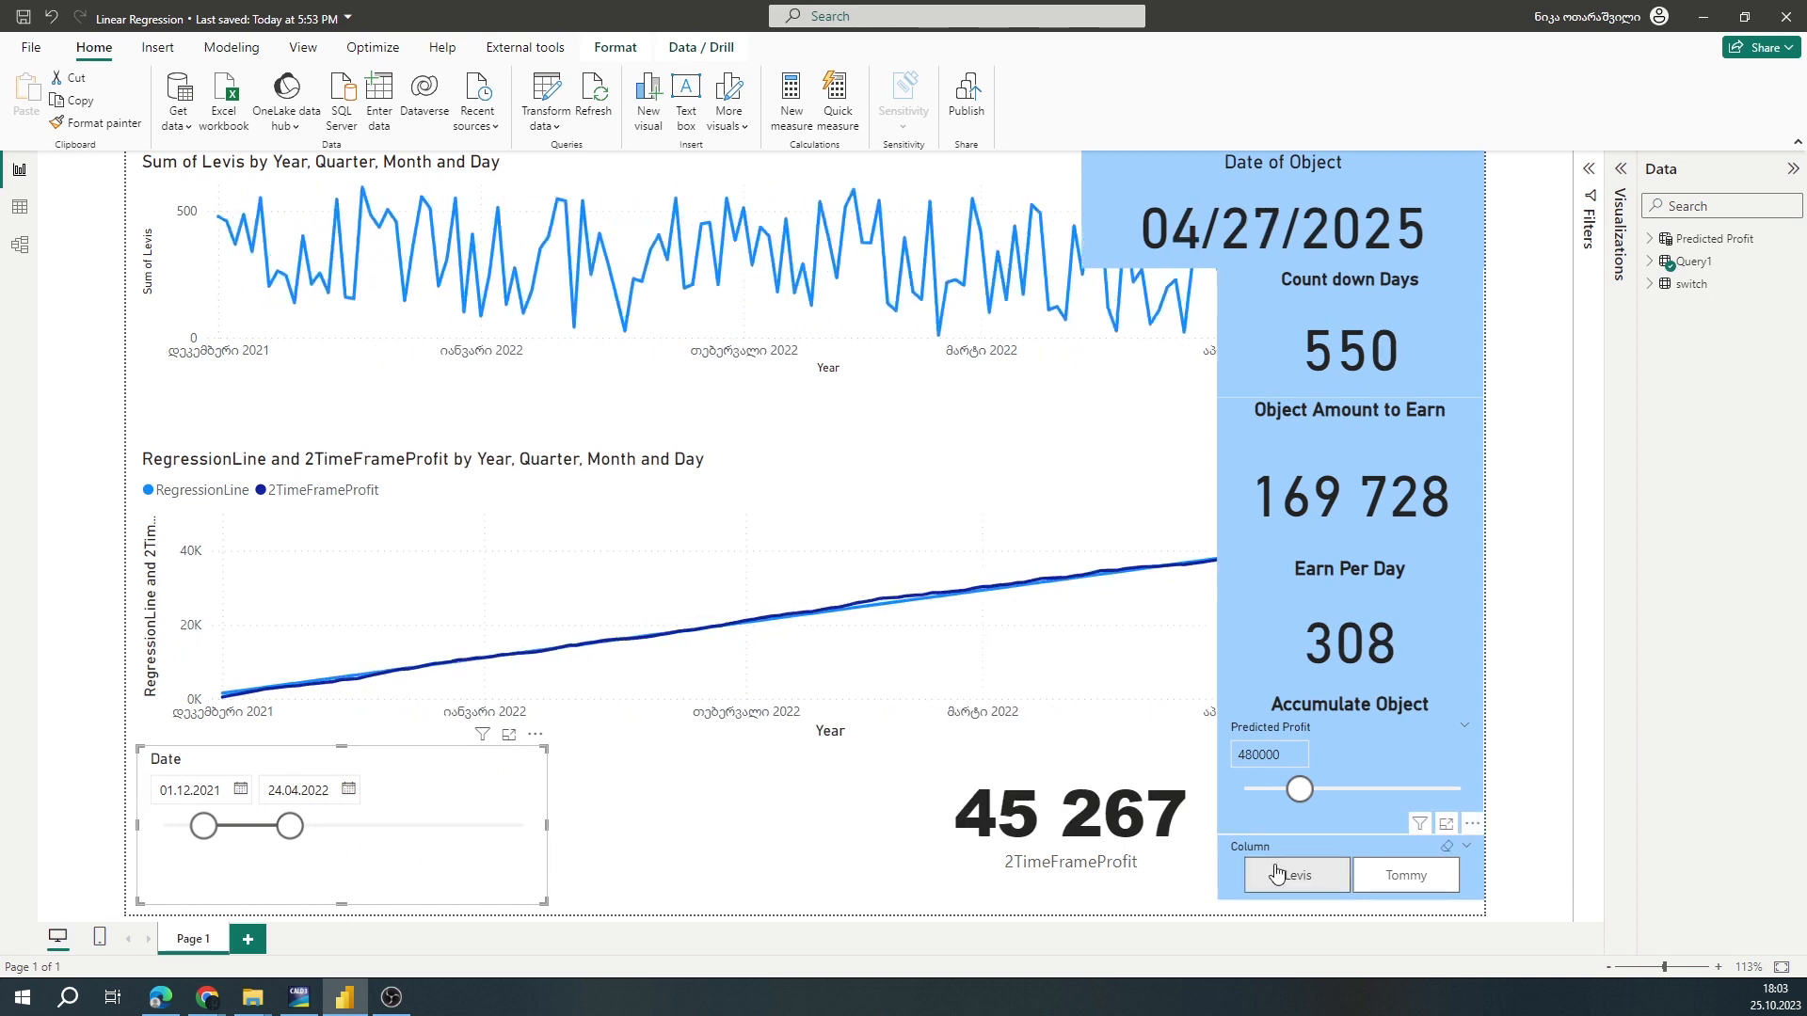
# Compare the dashboard figures for Tommy and Levis, ending with Levis selected
pyautogui.click(1388, 885)
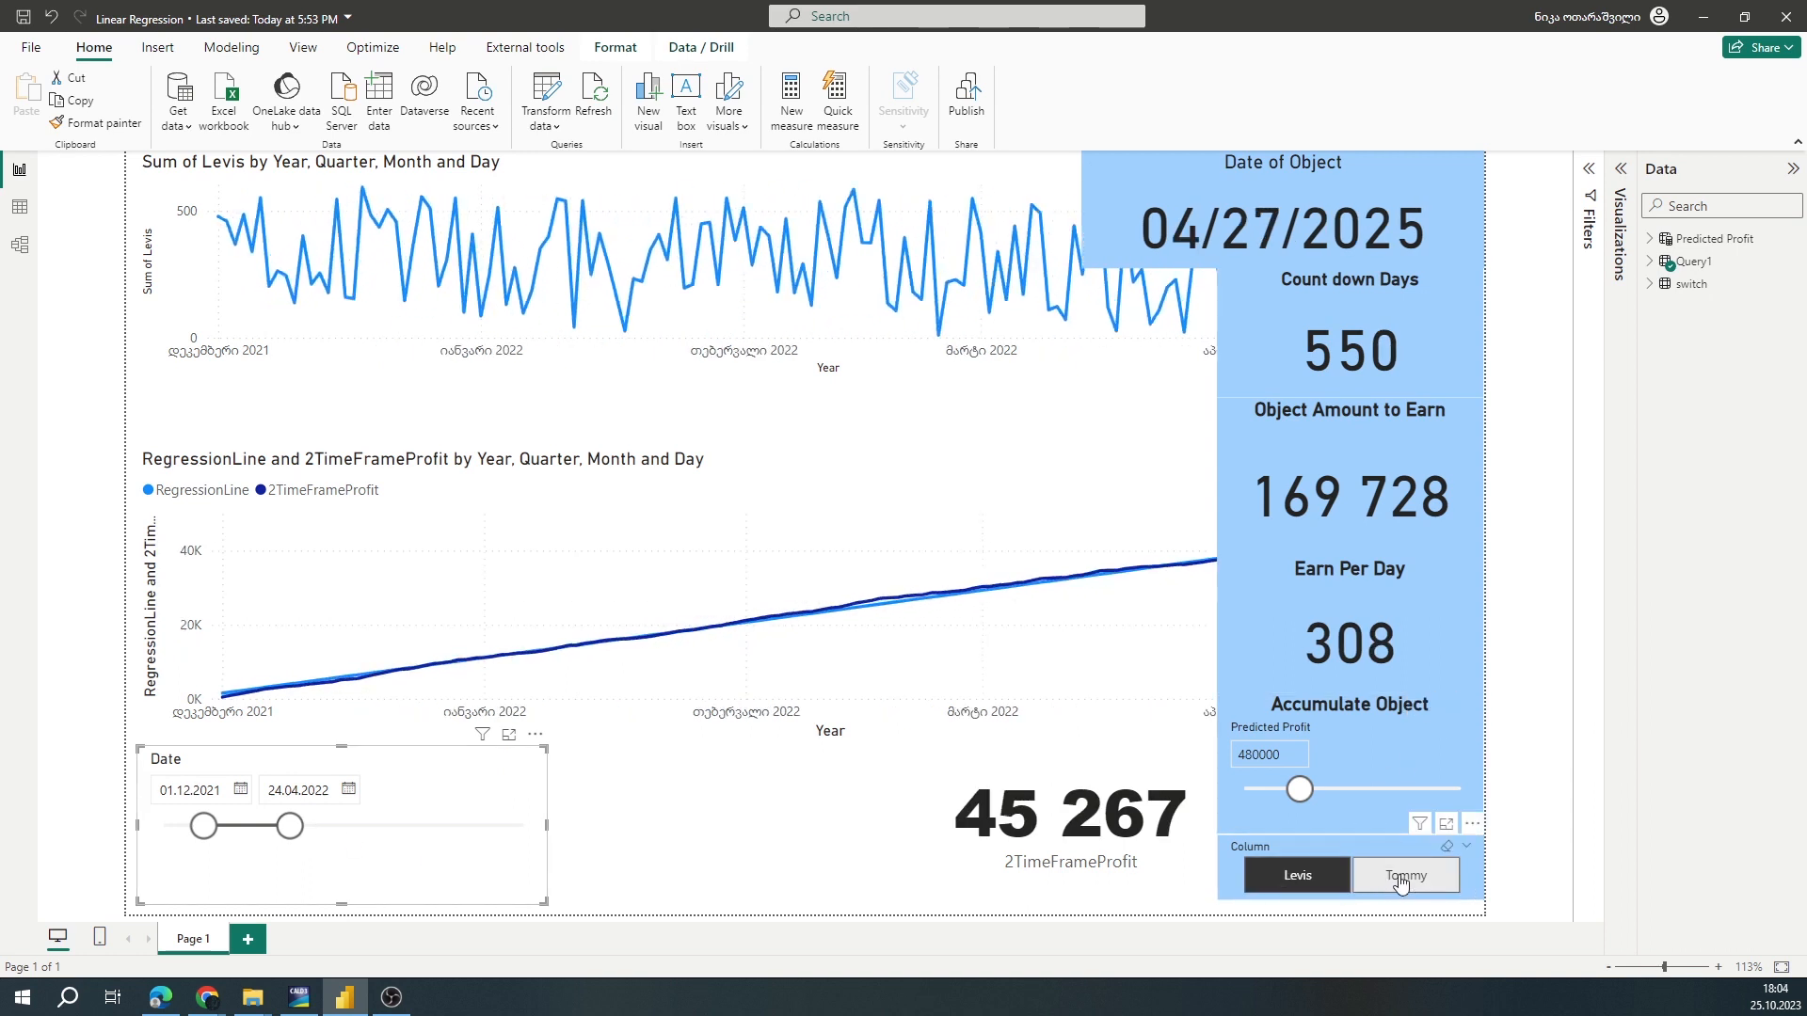
pyautogui.click(1337, 885)
pyautogui.click(1380, 882)
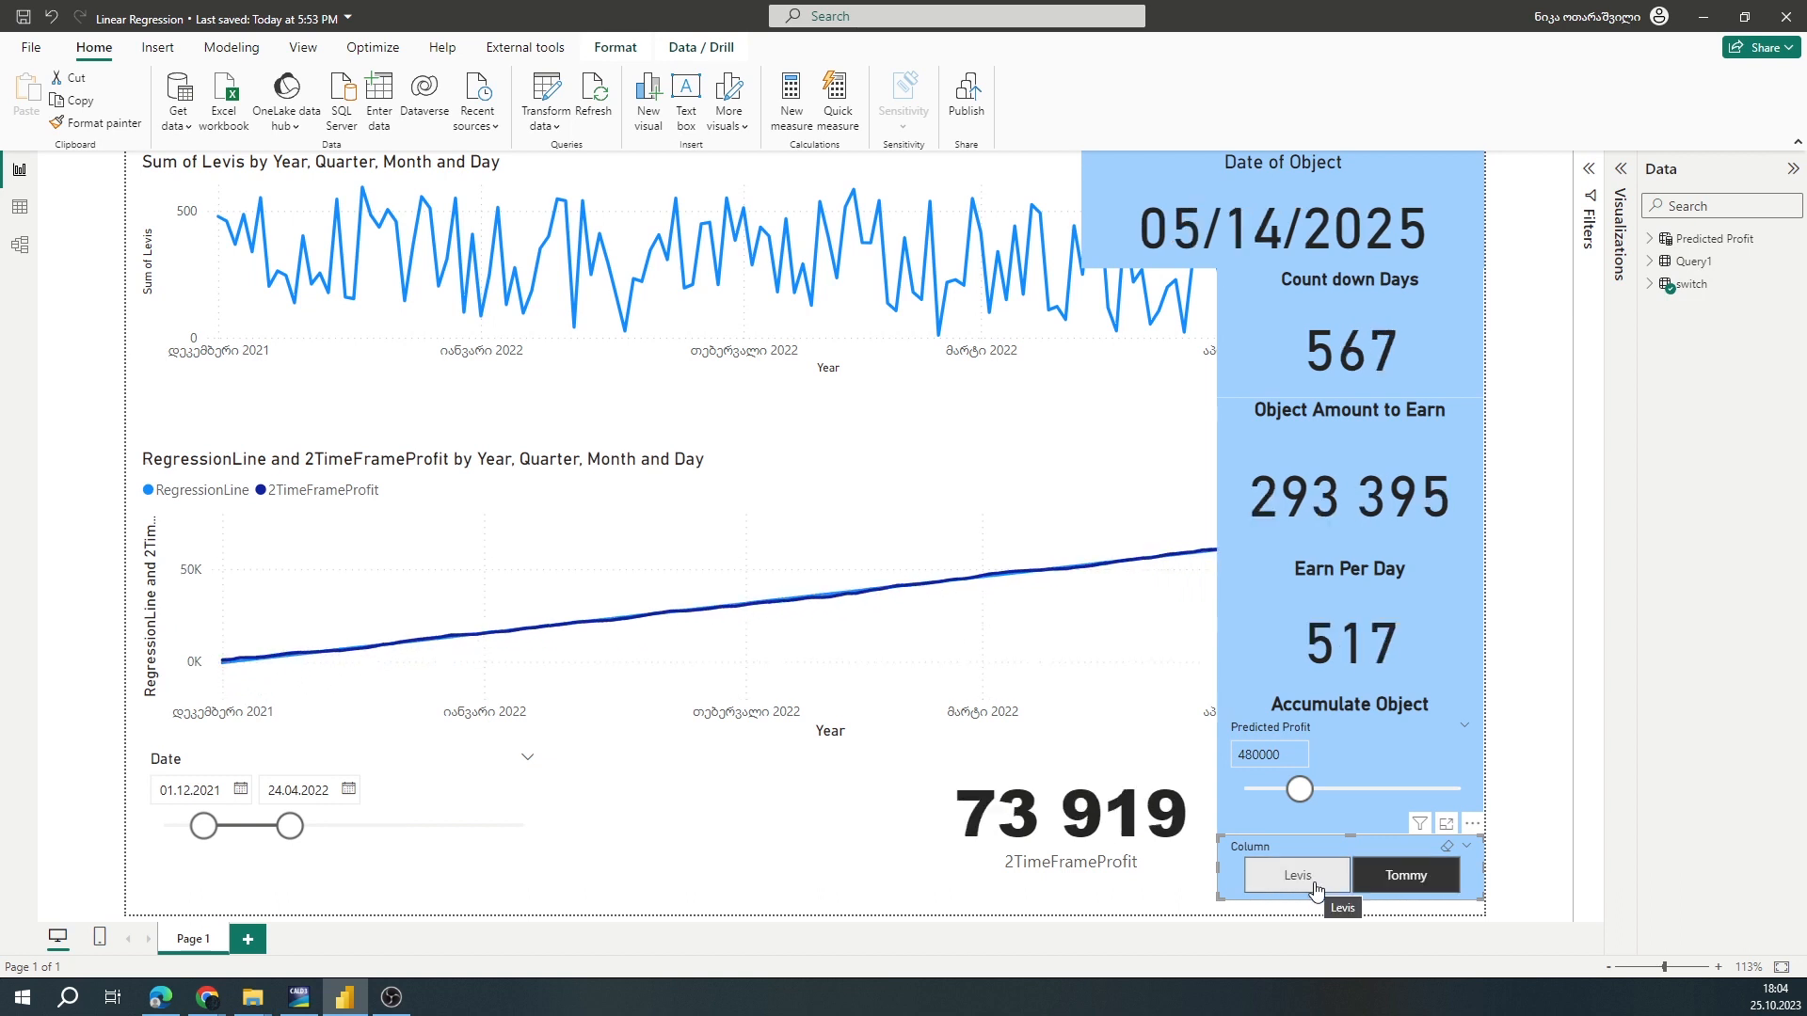
pyautogui.click(1322, 880)
# Review the DAX of the RegressionLine, Slope, Select_Switch and TotalTommy measures in Query1
pyautogui.click(1650, 261)
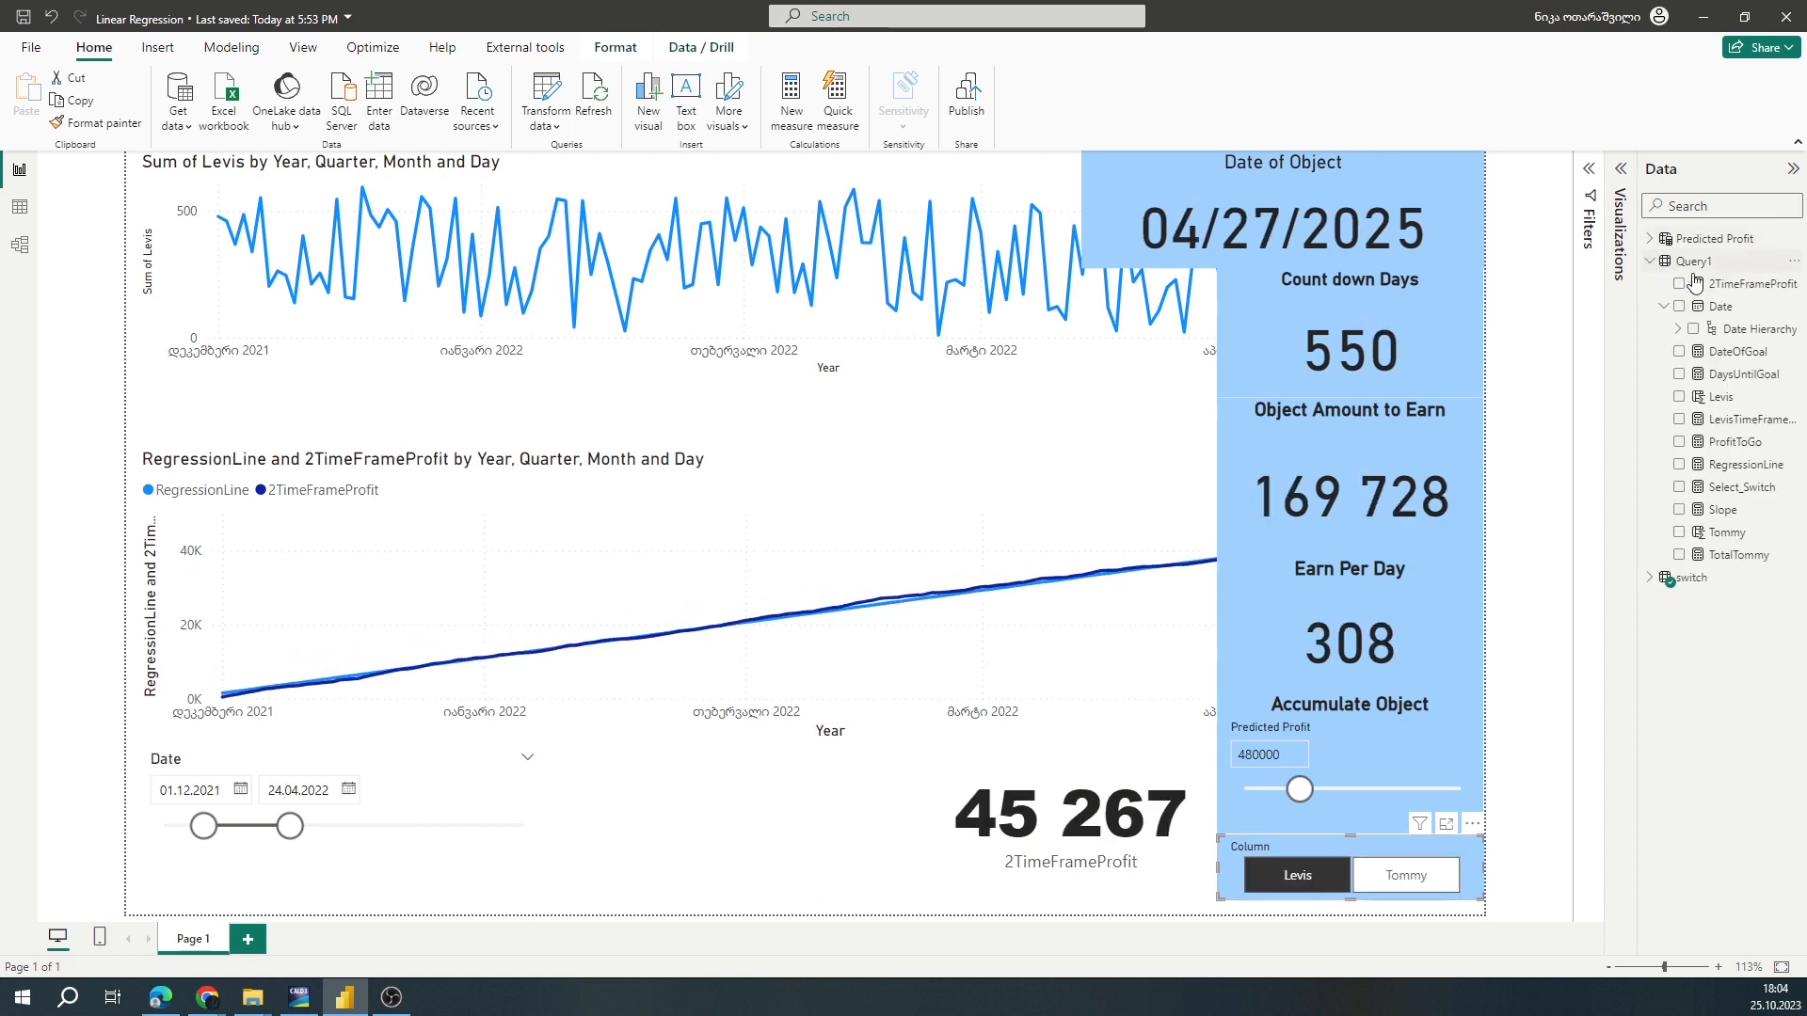
pyautogui.click(1741, 464)
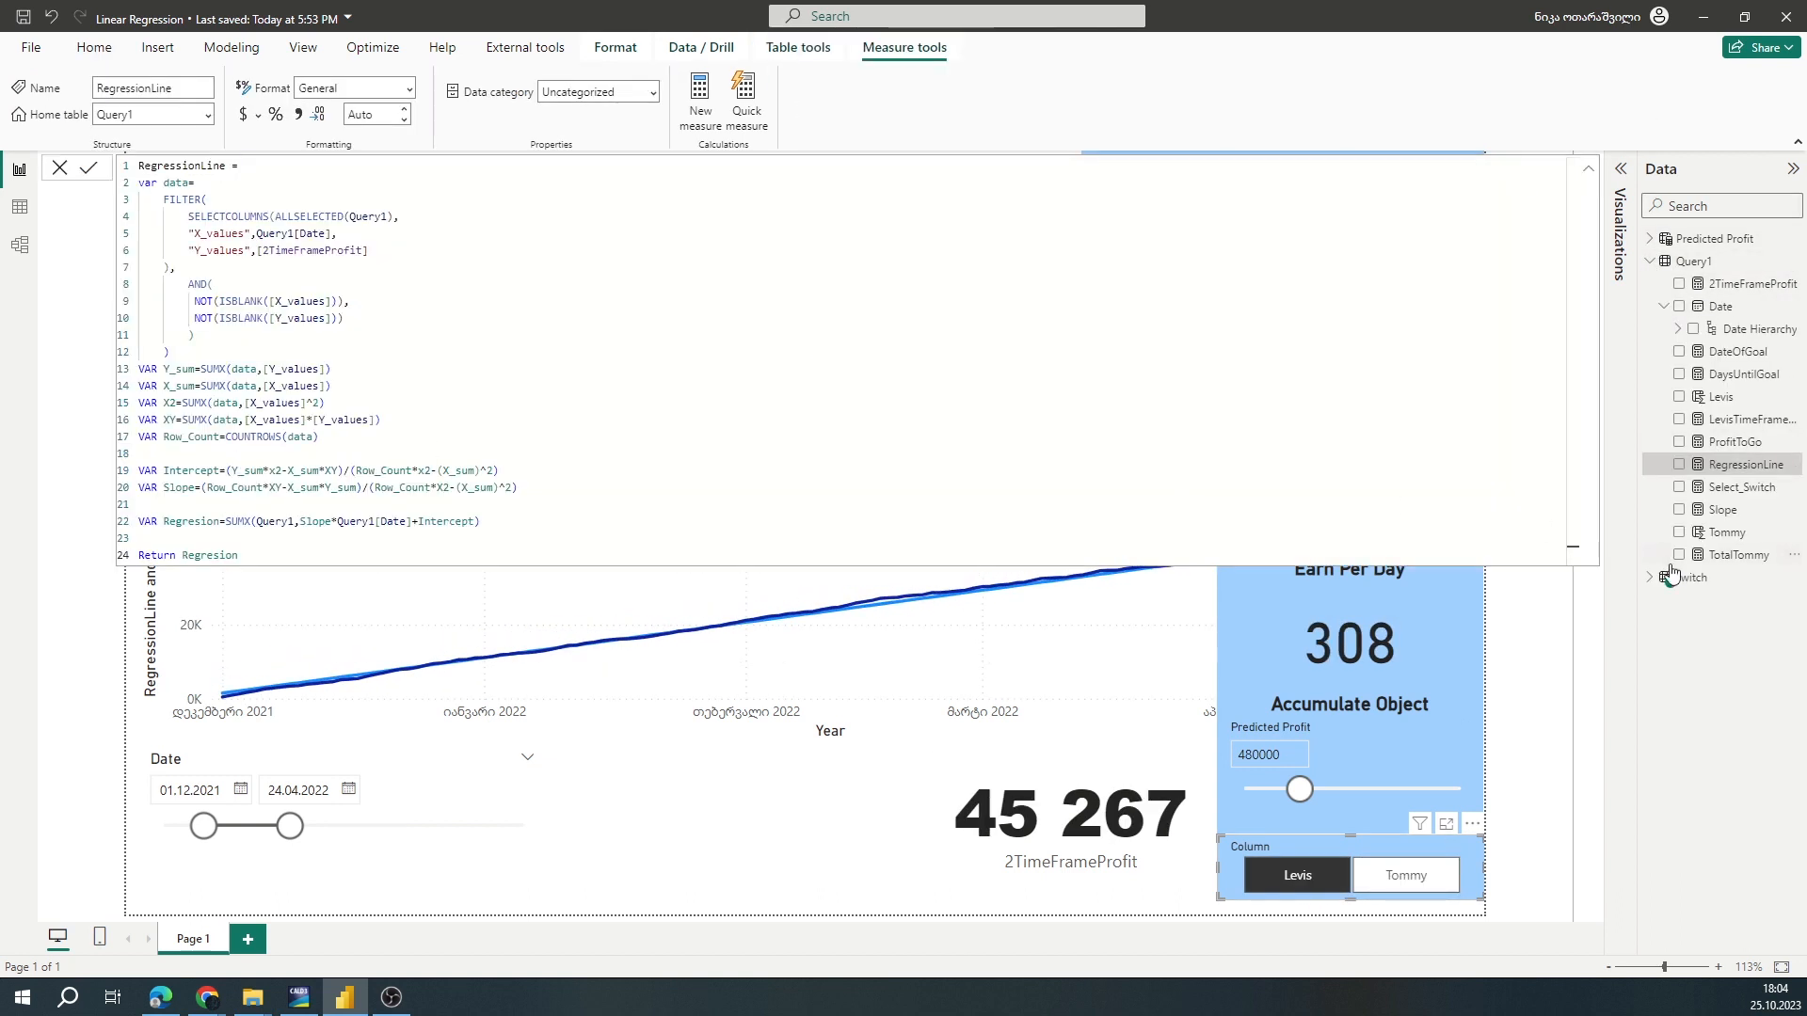
pyautogui.click(1714, 511)
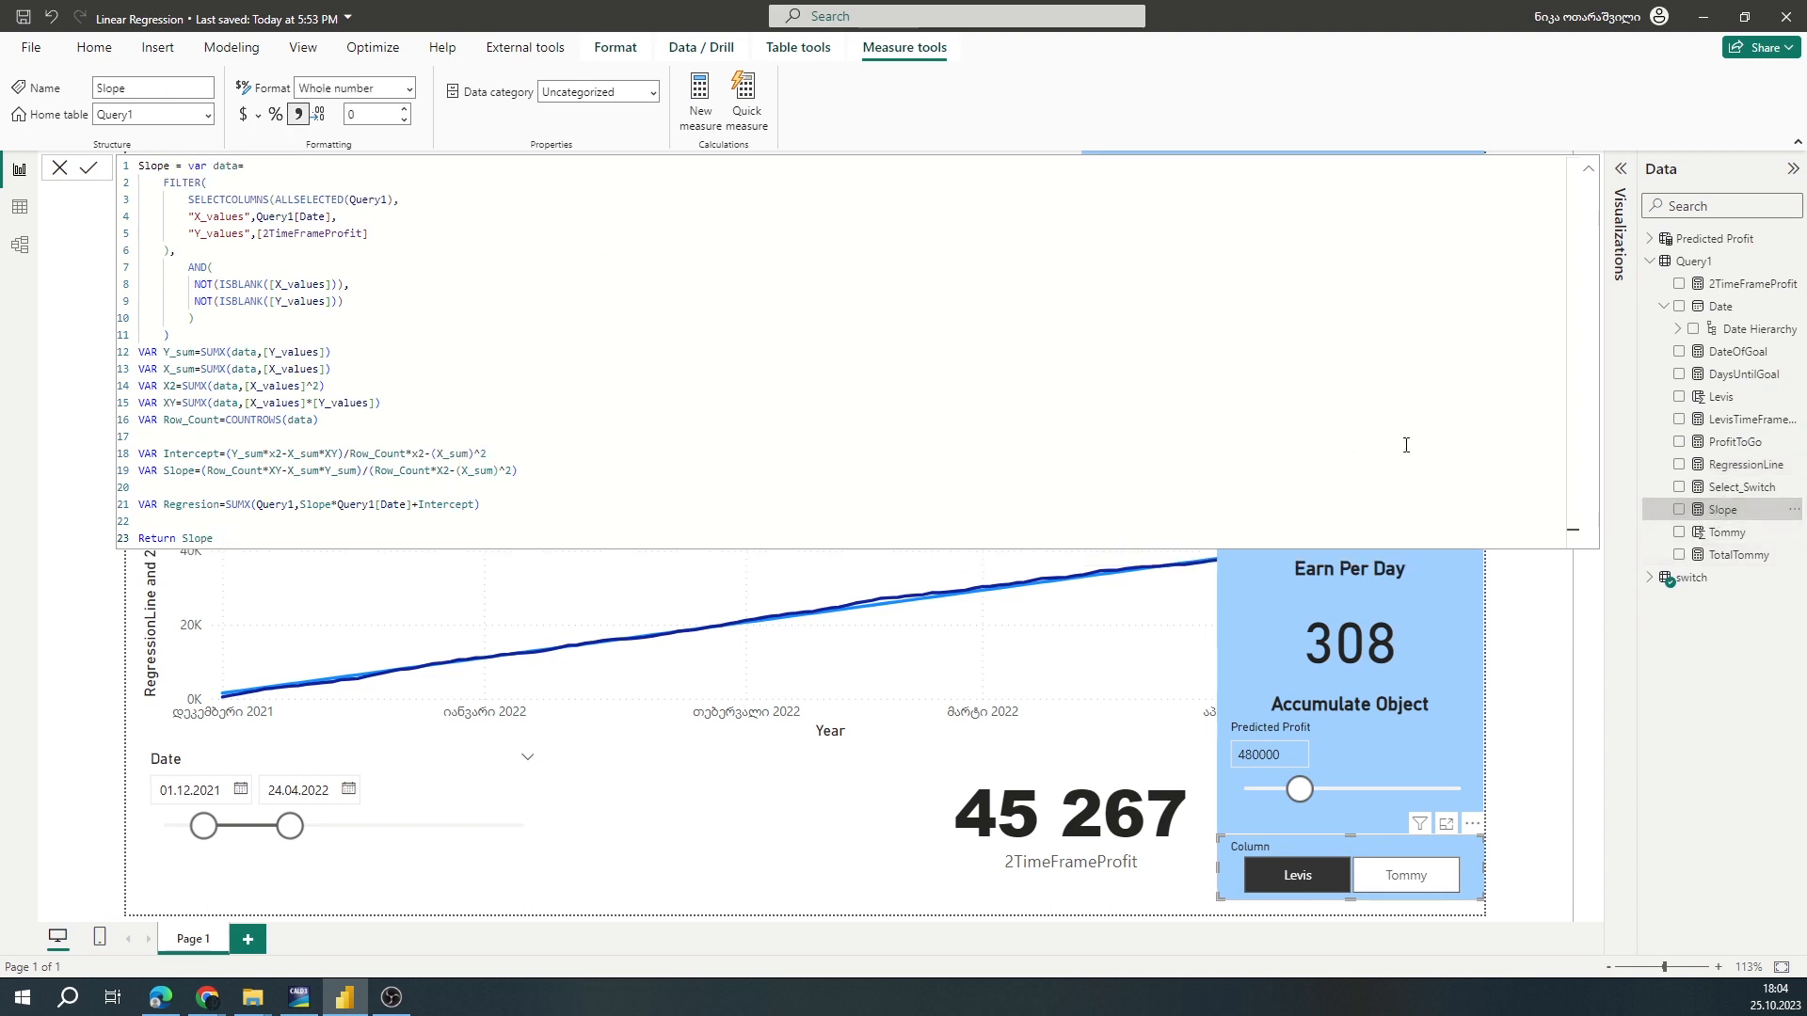
pyautogui.click(1728, 465)
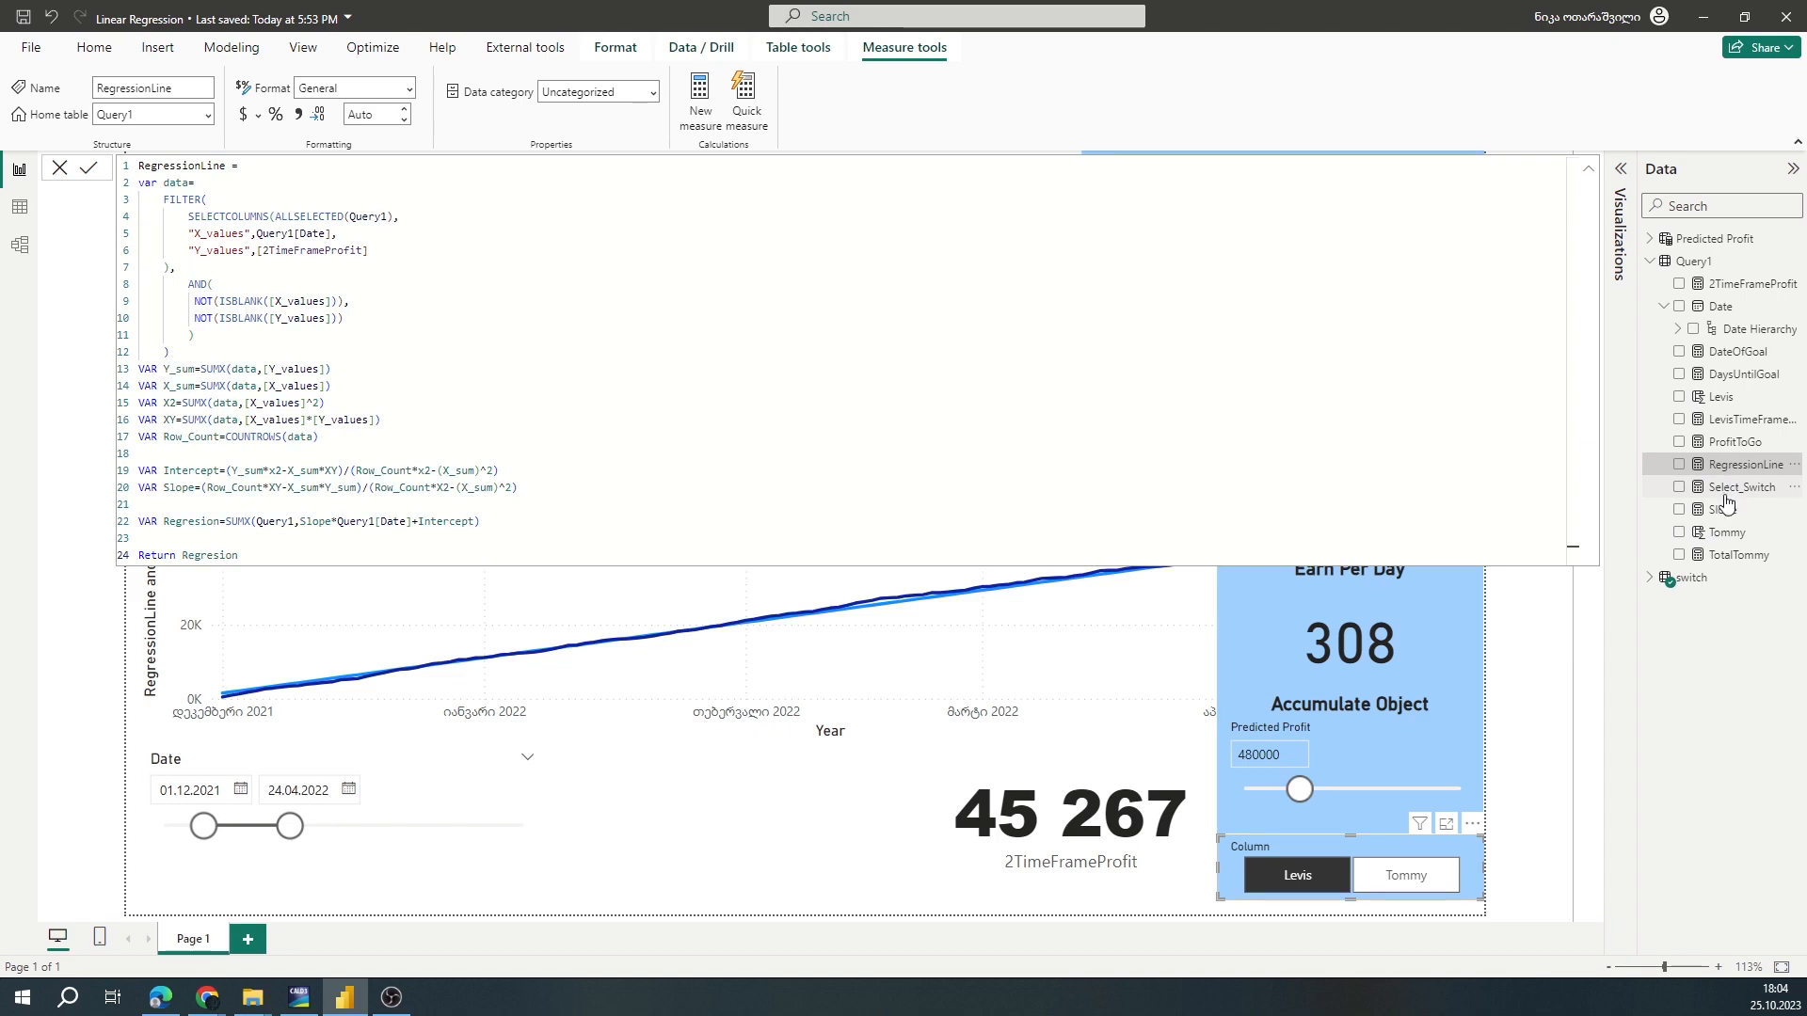
pyautogui.click(1732, 488)
pyautogui.click(1736, 556)
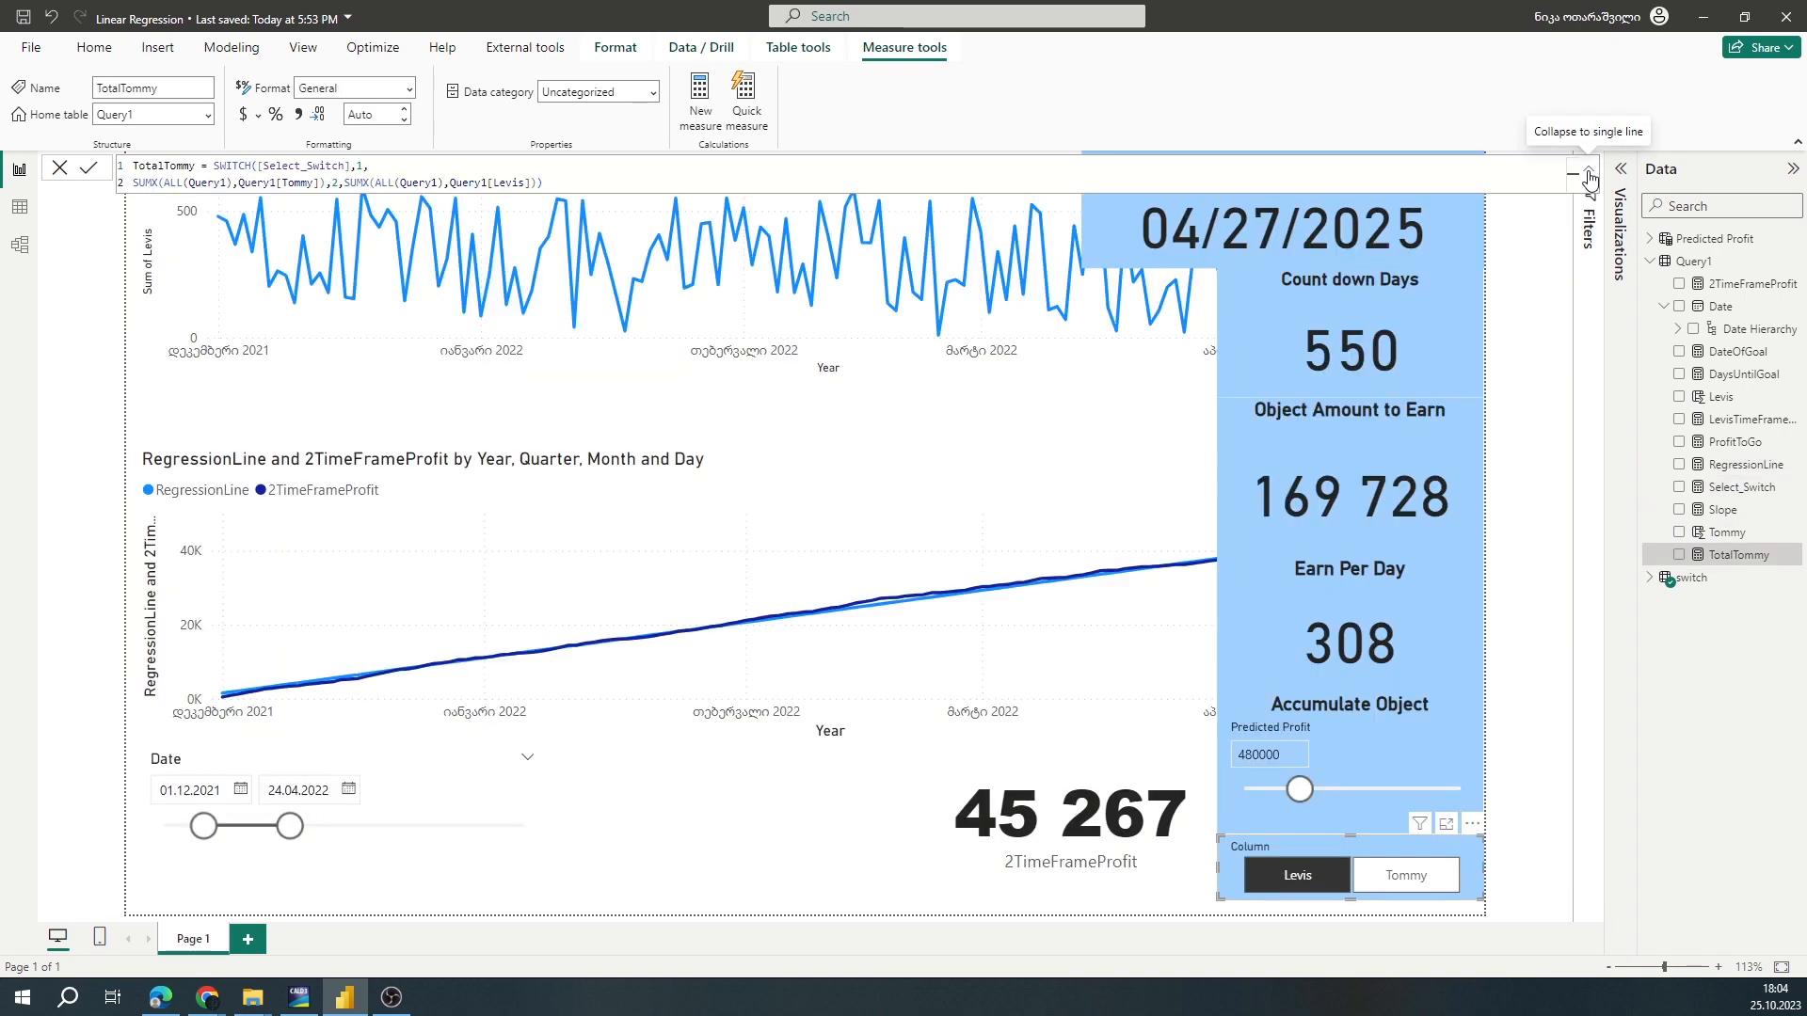
pyautogui.click(1590, 179)
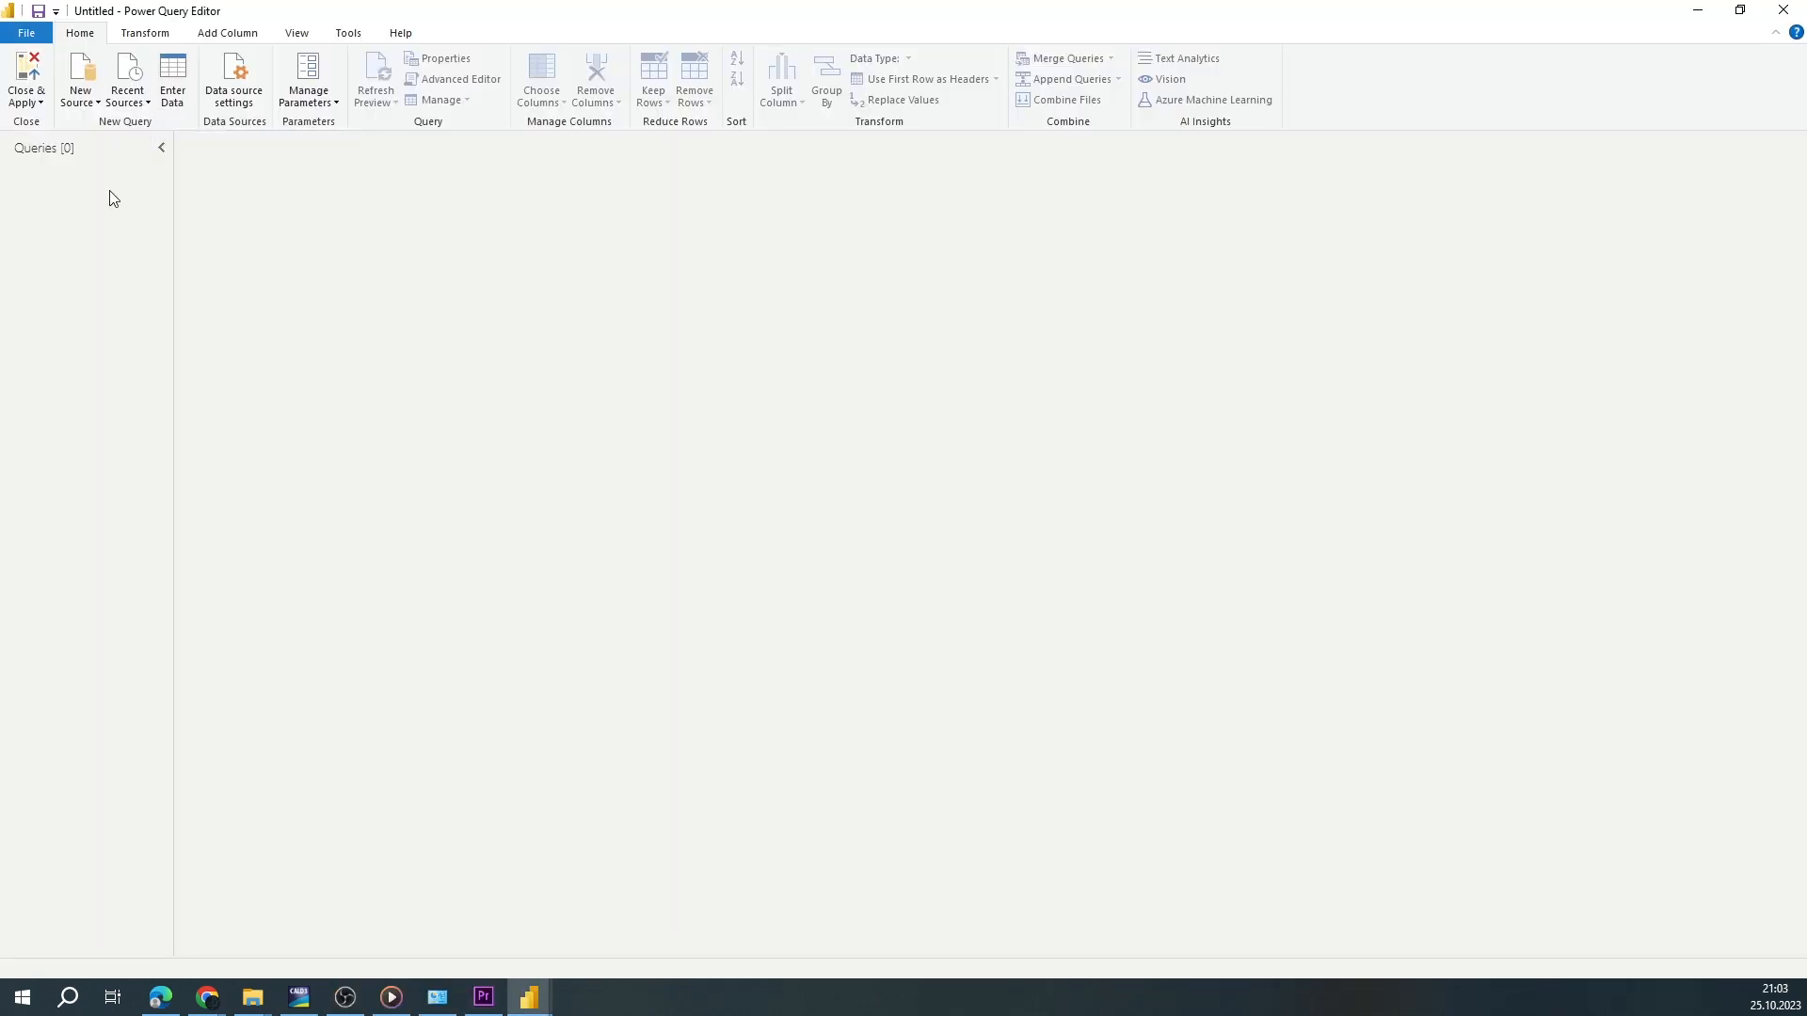
# Create a blank query in Power Query Editor and draft its source formula as =list.dates(2021,01,01),600,()
pyautogui.rightClick(109, 190)
pyautogui.click(349, 355)
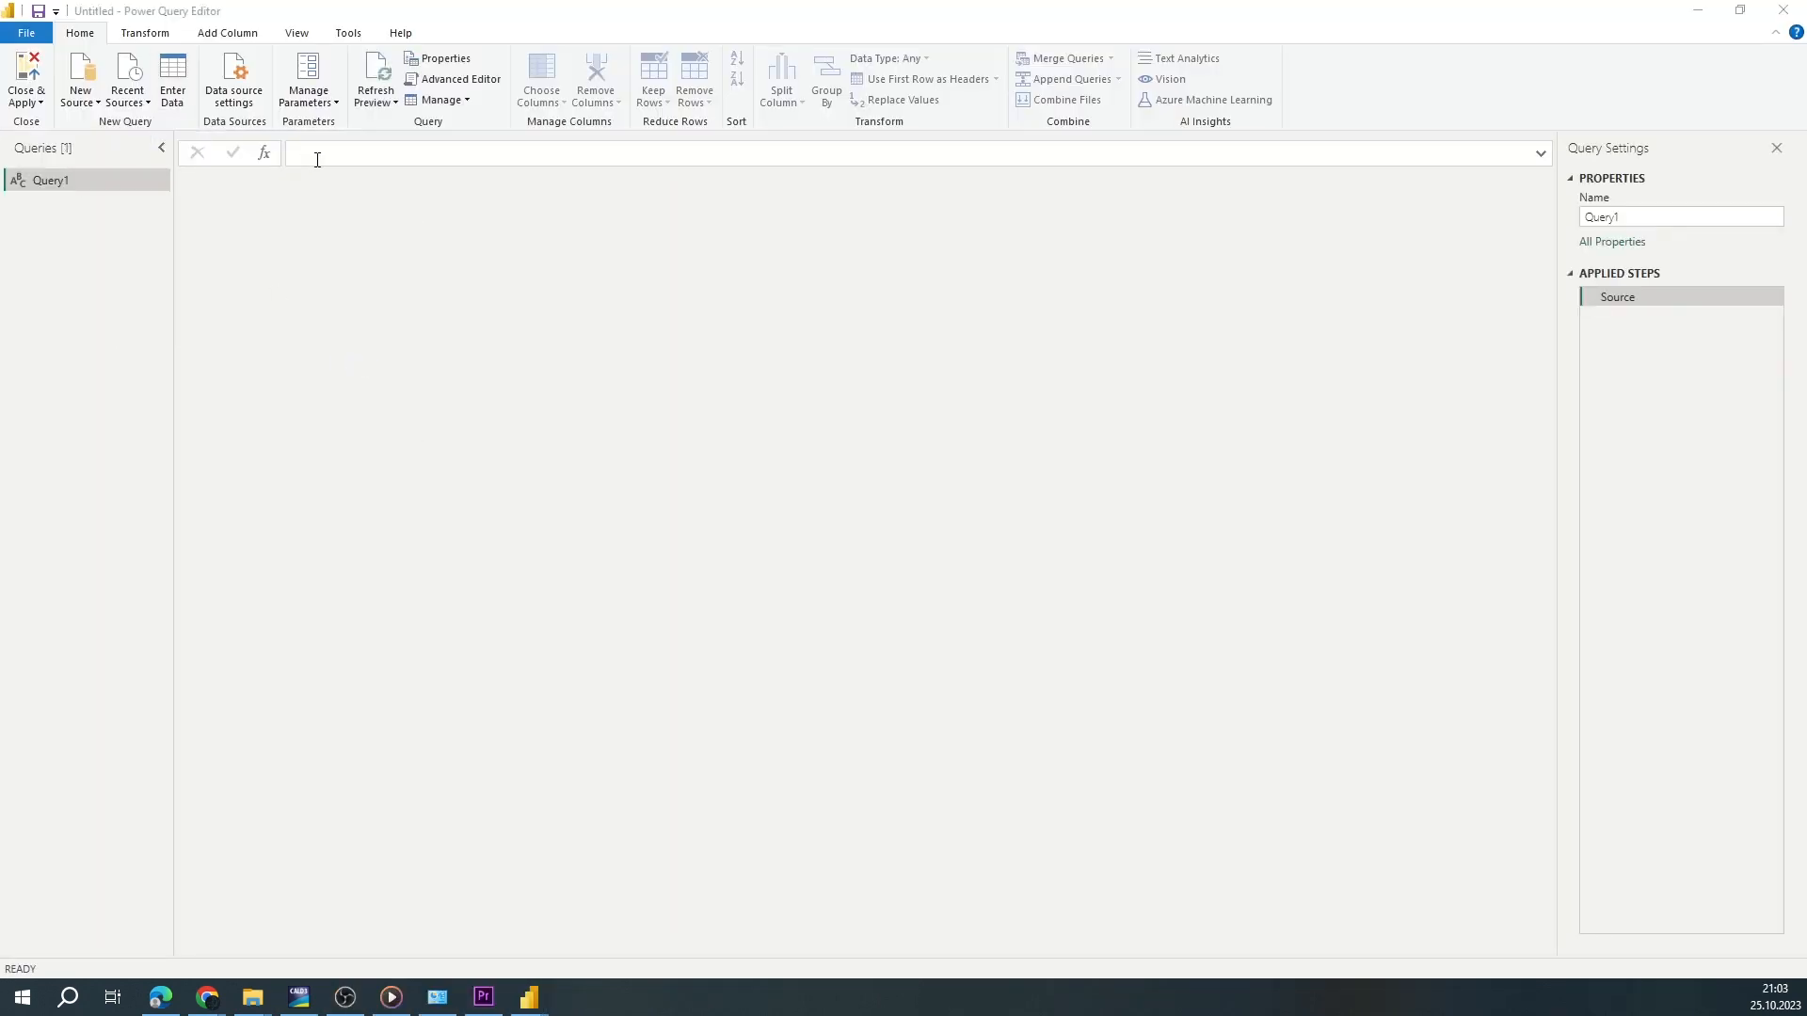
pyautogui.write('=list.dates(')
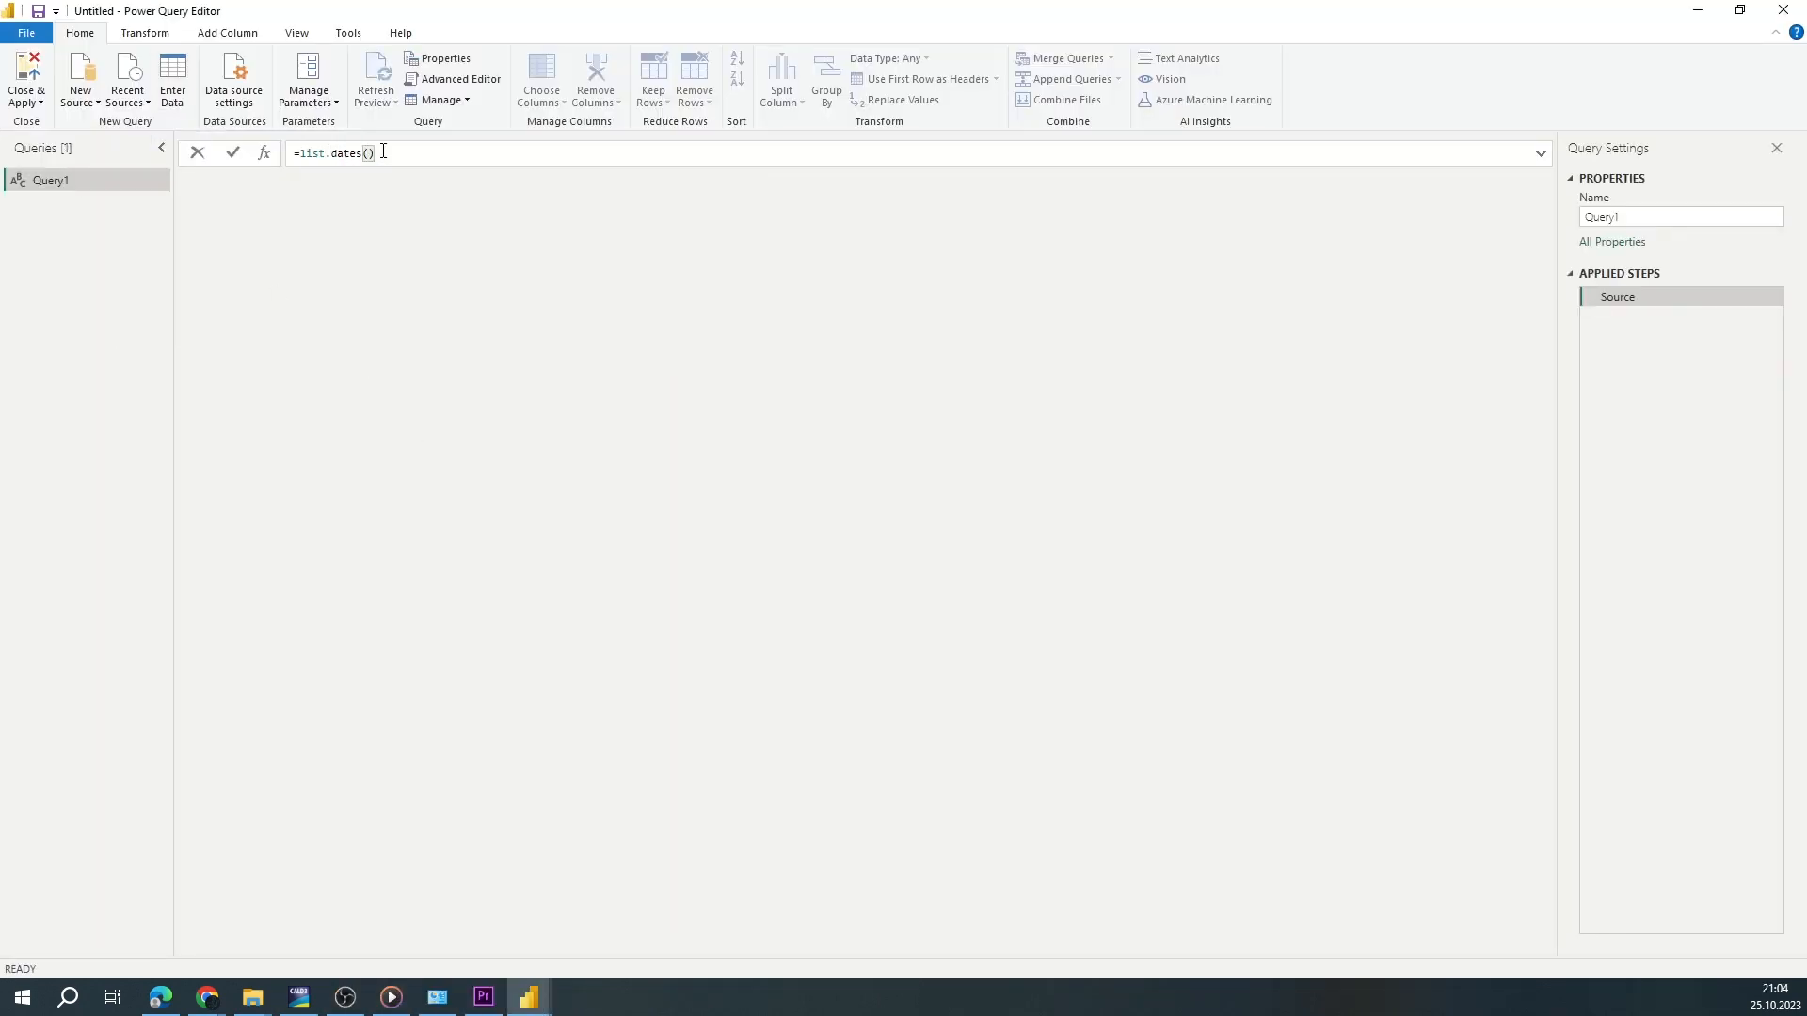
pyautogui.write('2021,01,01)')
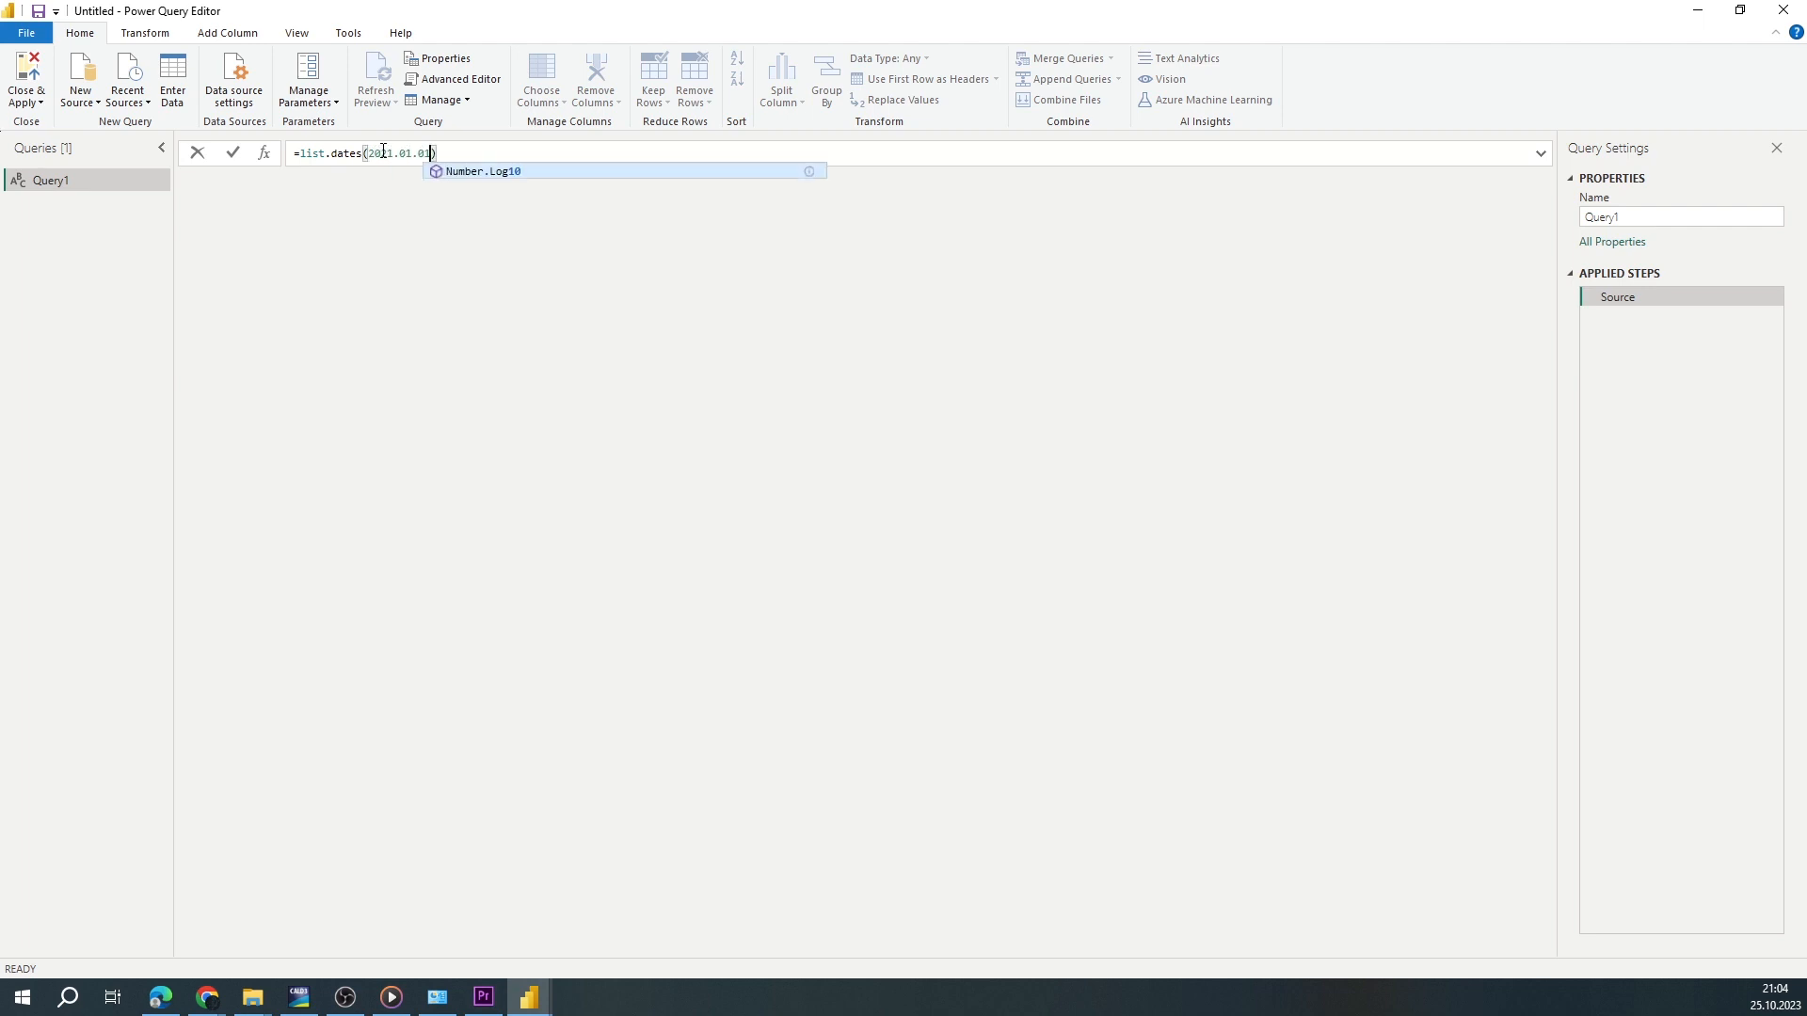
pyautogui.write(',600,(')
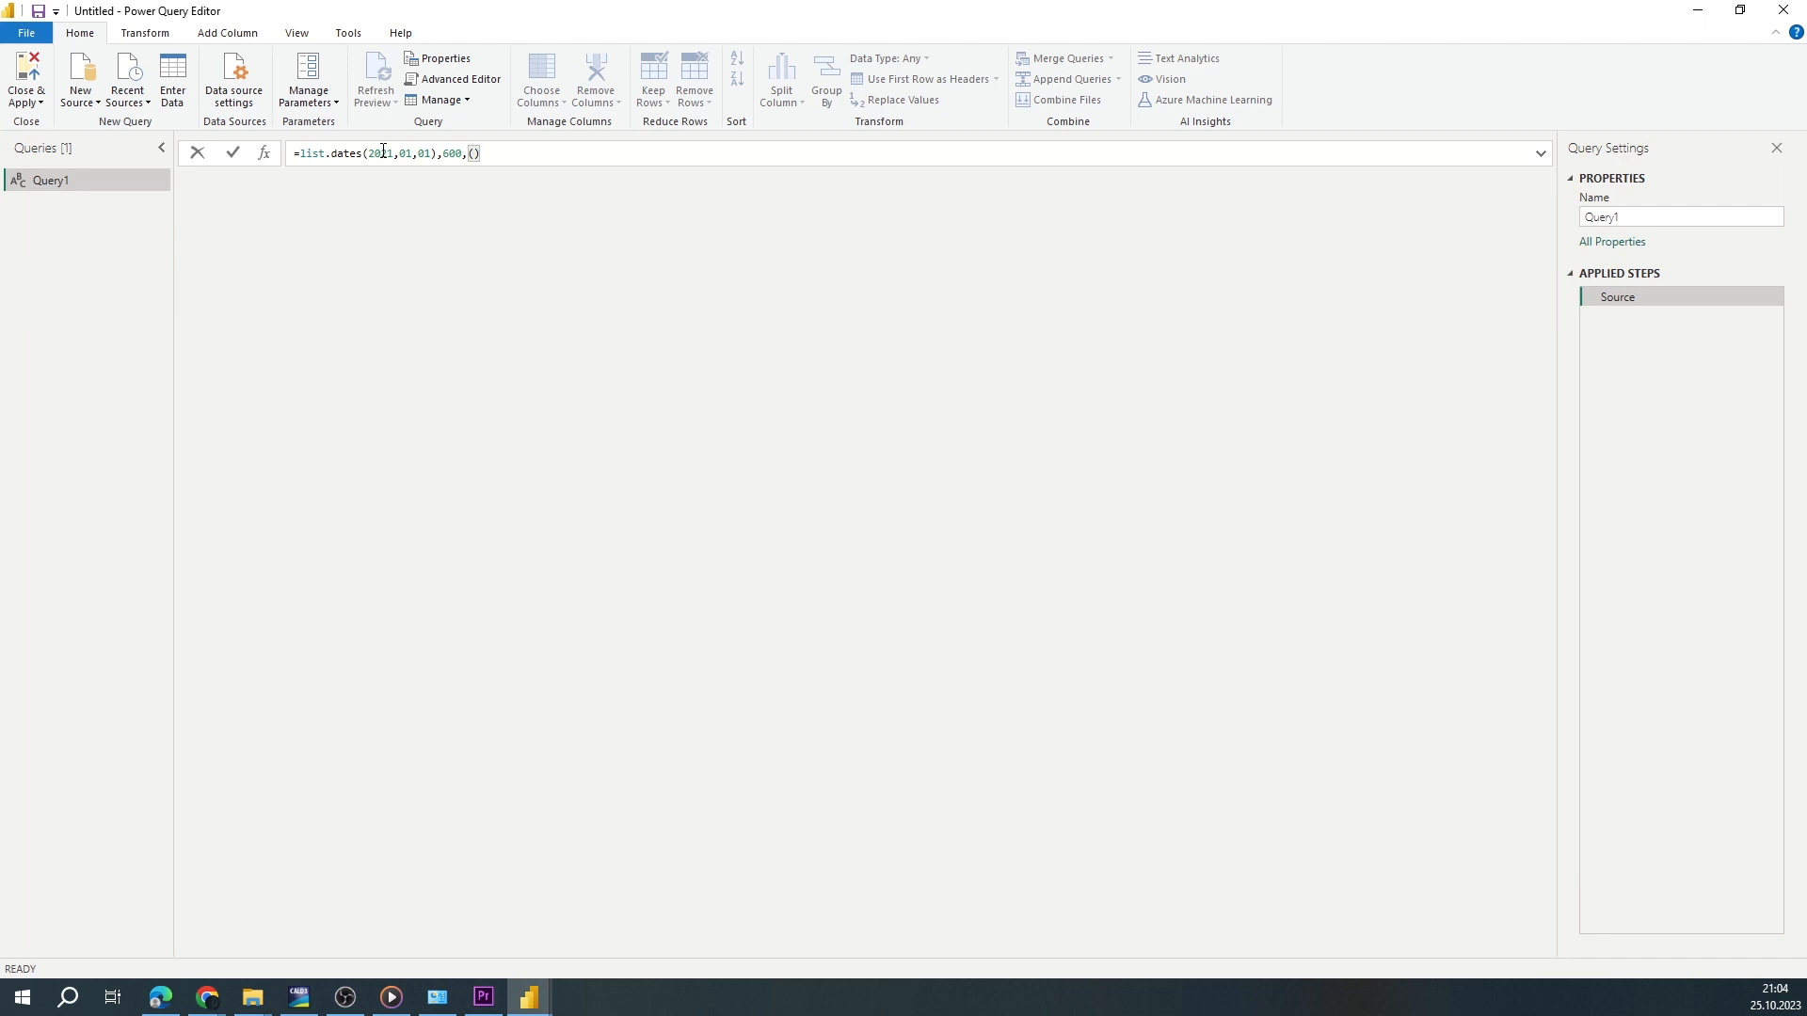
# Rewrite the query's source formula as List.Dates(Date(2021,01,01),600,(1,0,0,0)) and commit it
pyautogui.press('Left')
pyautogui.press('Left')
pyautogui.press('Left')
pyautogui.press('Left')
pyautogui.press('Left')
pyautogui.press('Left')
pyautogui.press('Left')
pyautogui.press('Left')
pyautogui.press('Left')
pyautogui.press('Left')
pyautogui.press('BackSpace')
pyautogui.write('L')
pyautogui.press('Right')
pyautogui.press('Right')
pyautogui.press('Right')
pyautogui.press('Right')
pyautogui.press('Right')
pyautogui.press('Right')
pyautogui.press('Right')
pyautogui.press('Right')
pyautogui.press('Right')
pyautogui.write('date')
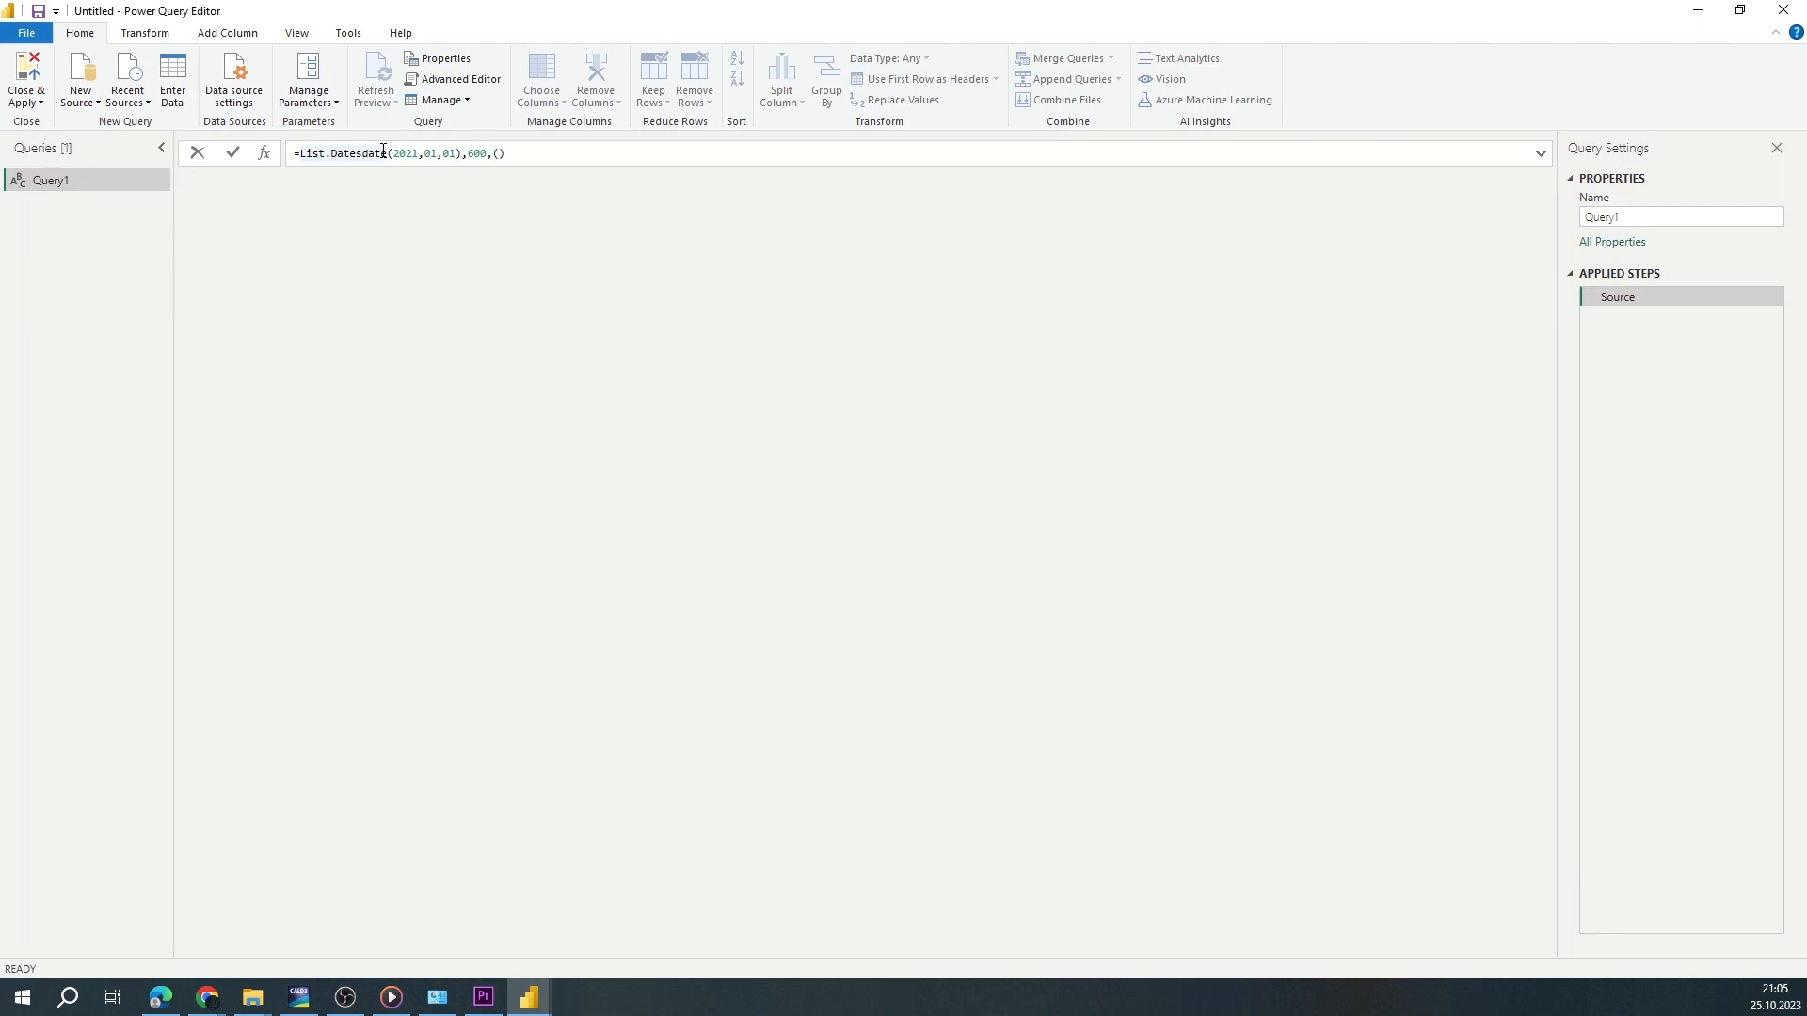
pyautogui.write('(')
pyautogui.press('Right')
pyautogui.press('BackSpace')
pyautogui.write('D1,0,0,0)')
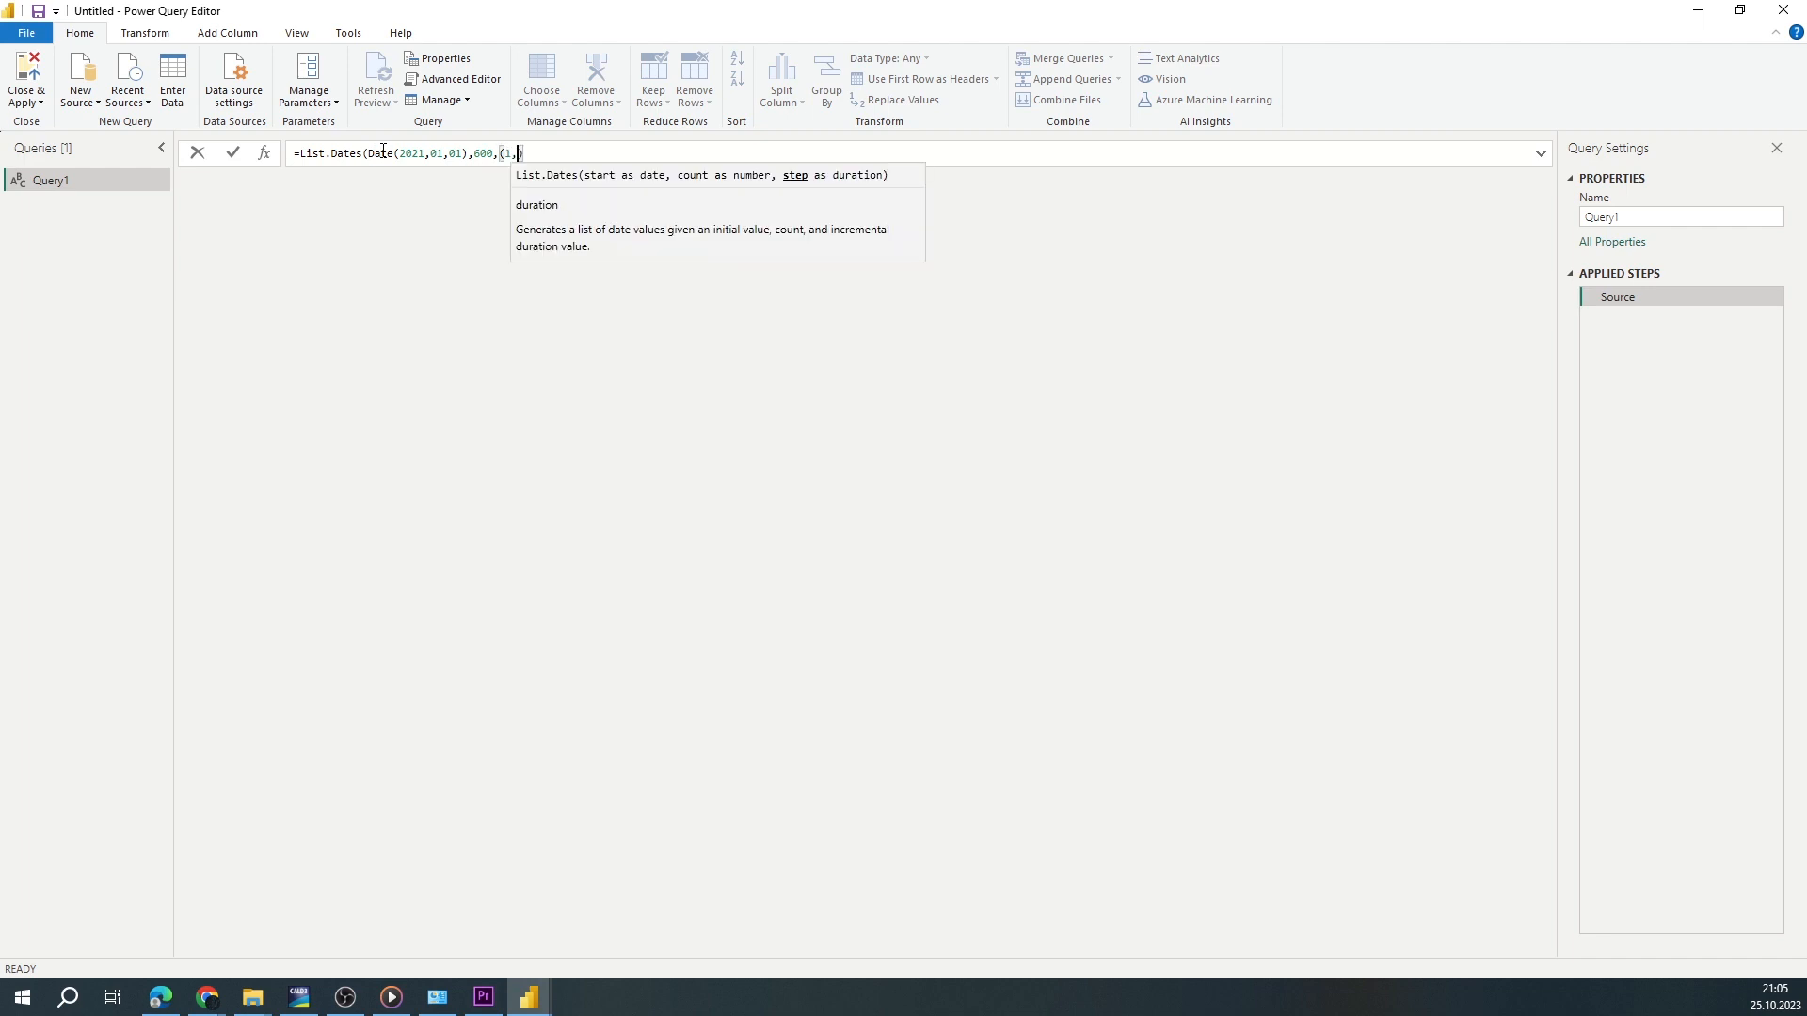
pyautogui.press('Return')
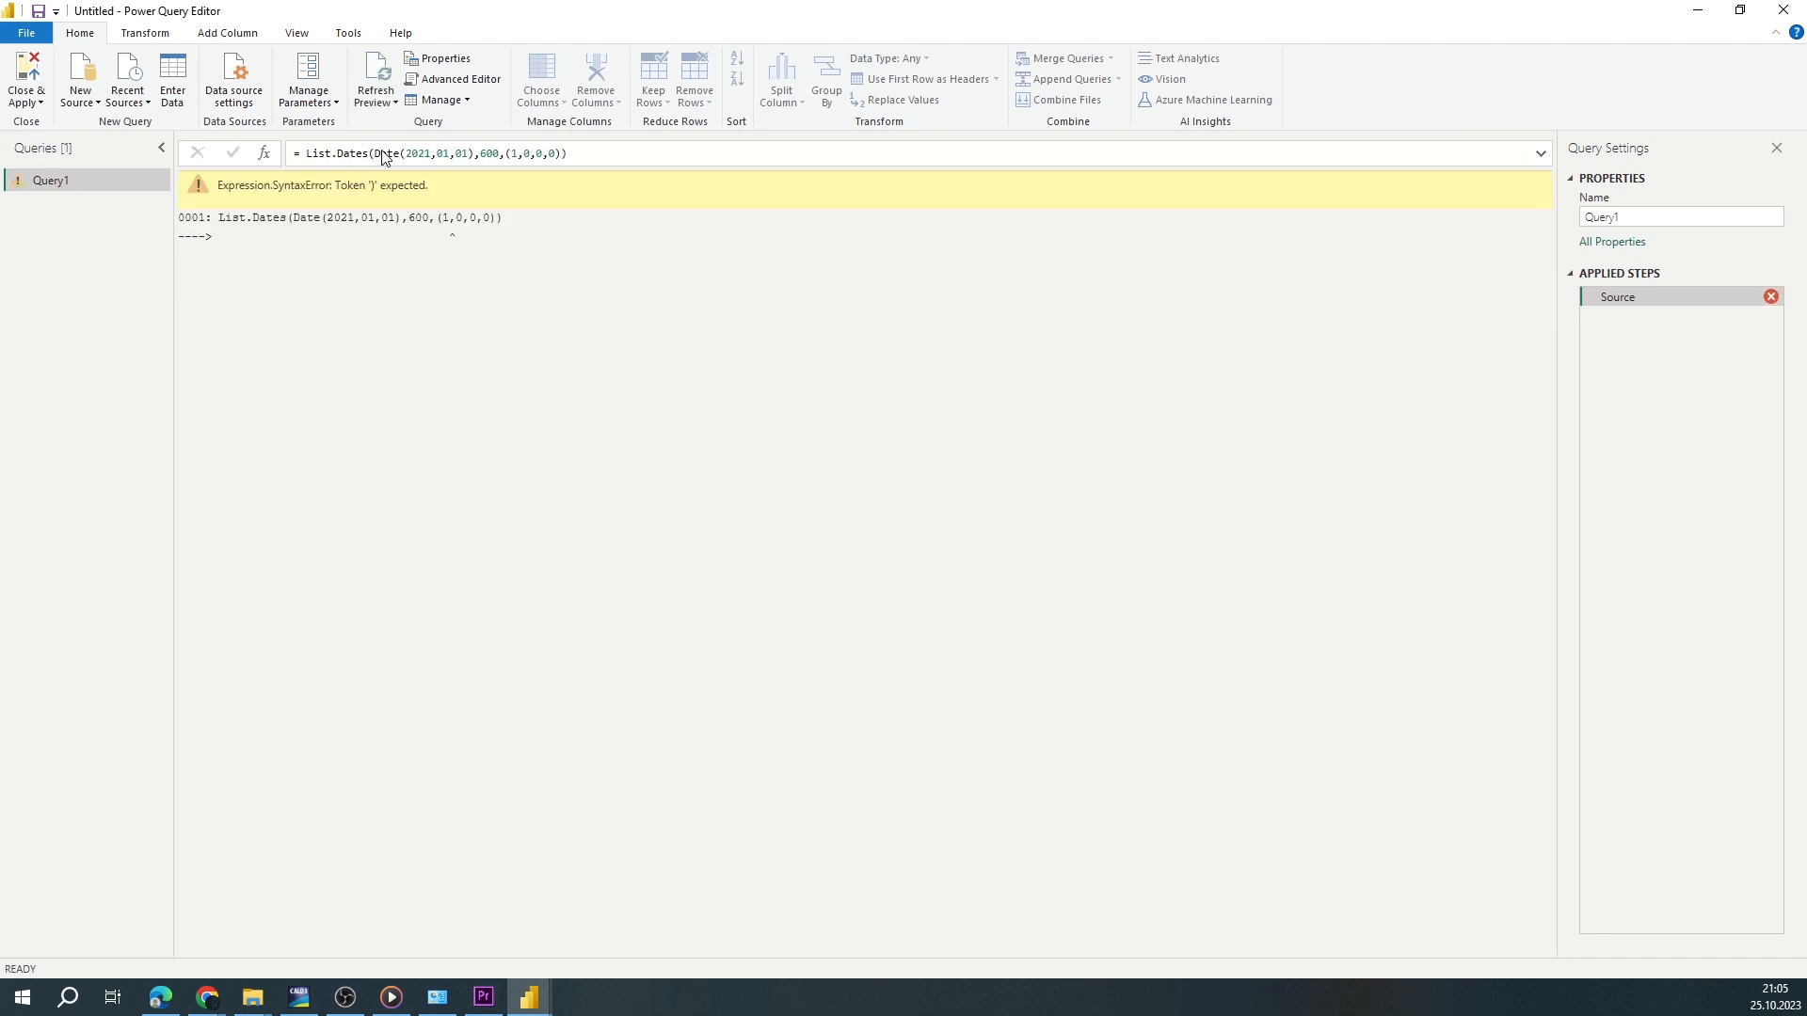
# Correct the source formula to List.Dates(#date(2021,01,01),600,#duration(1,0,0,0)) to generate the daily date list
pyautogui.click(374, 153)
pyautogui.write('#')
pyautogui.click(513, 154)
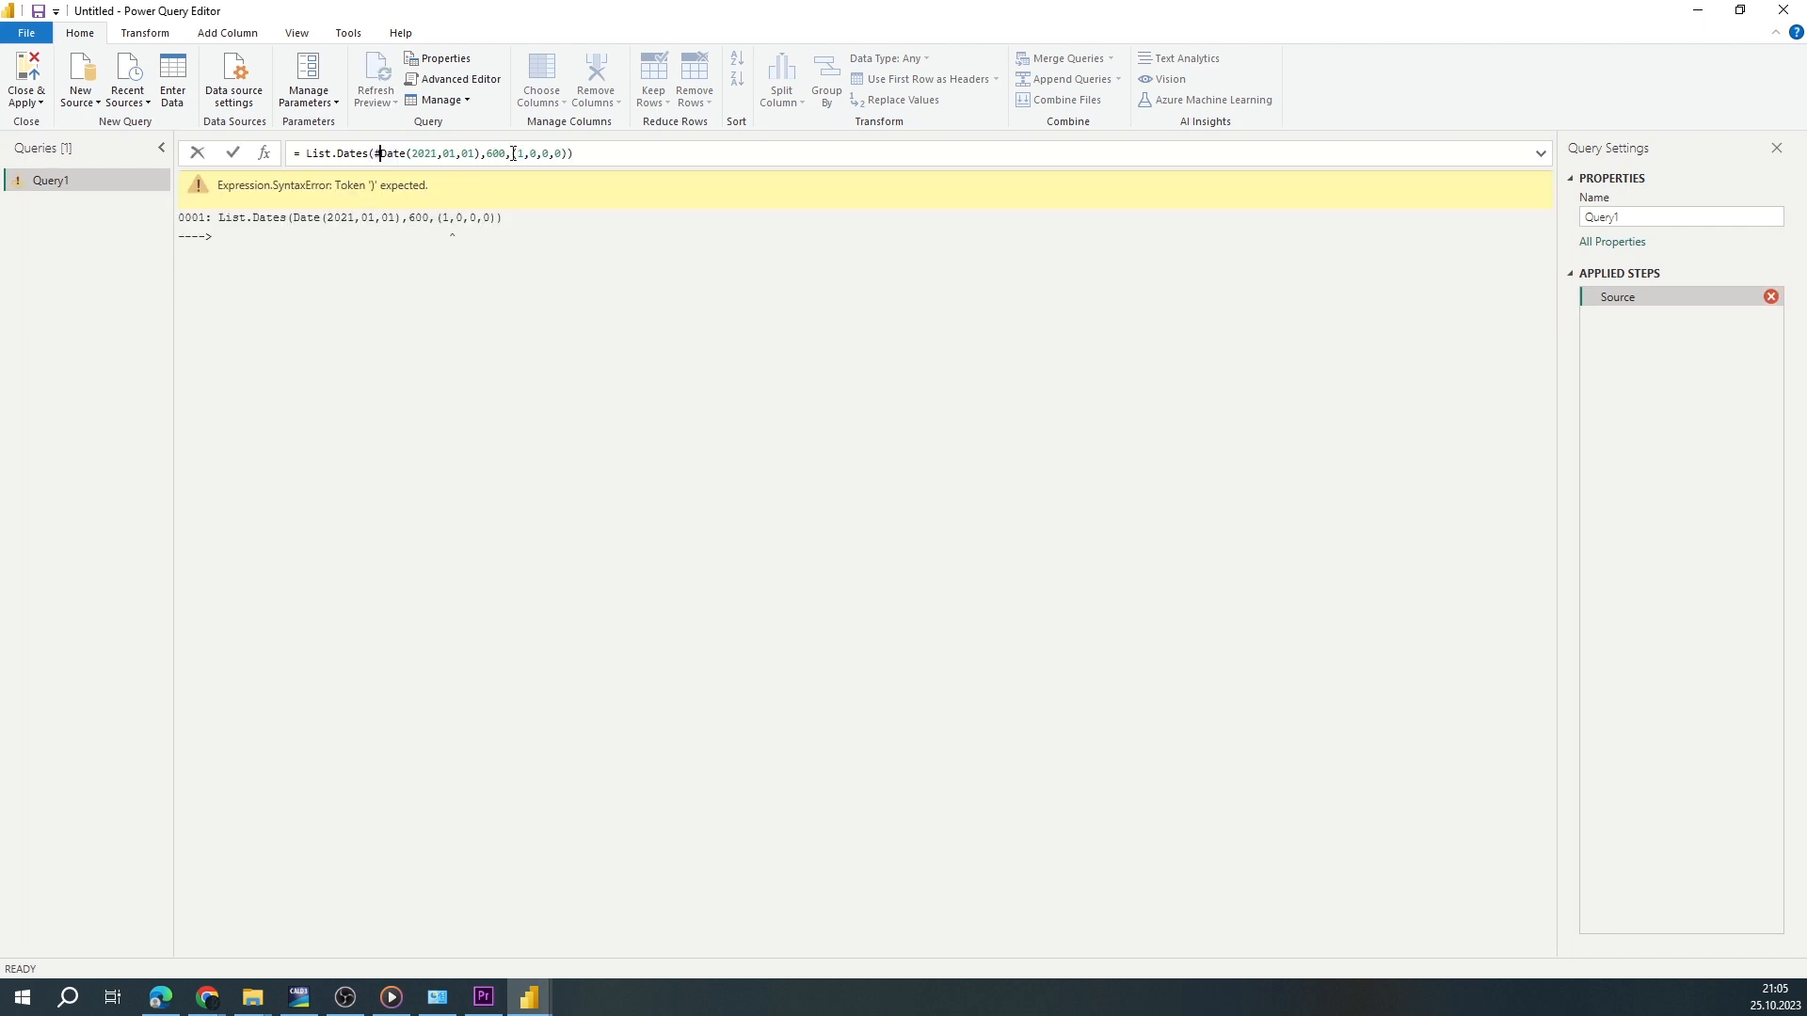
pyautogui.write('#duration')
pyautogui.click(388, 153)
pyautogui.press('BackSpace')
pyautogui.write('d')
pyautogui.press('Return')
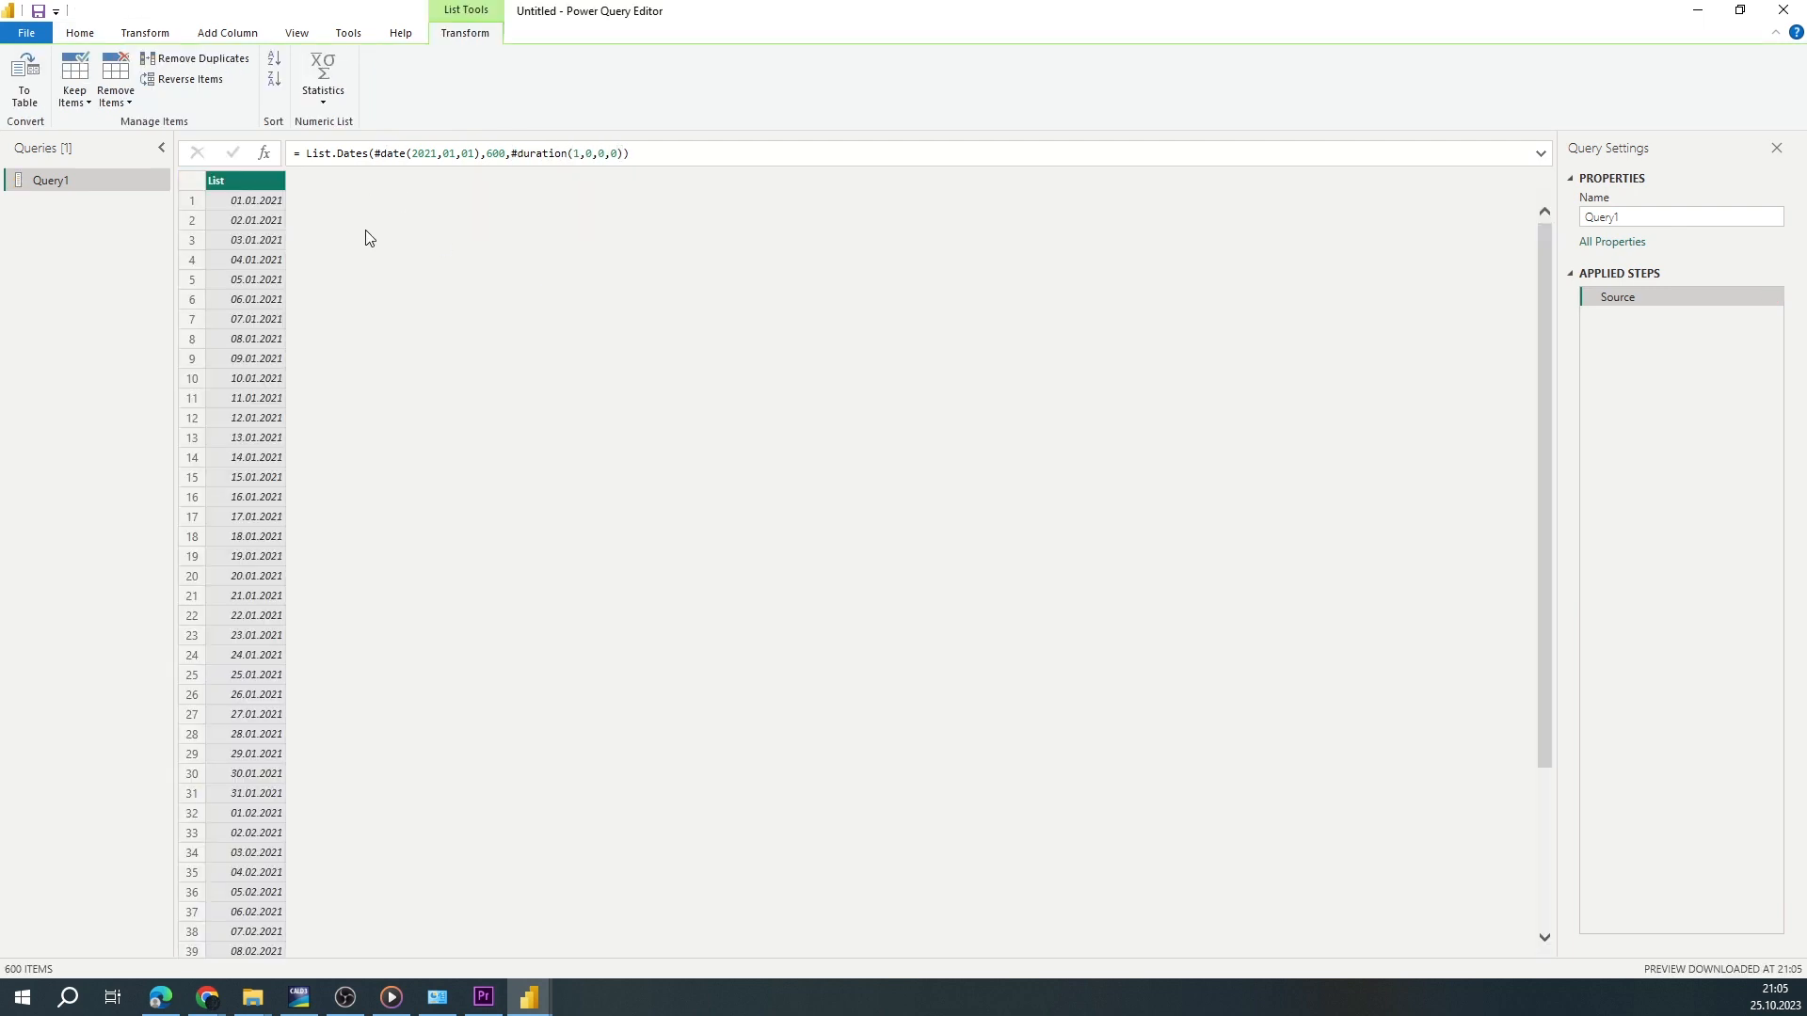
# Add a custom step that converts the date list to a table with Table.FromList(Source)
pyautogui.click(263, 152)
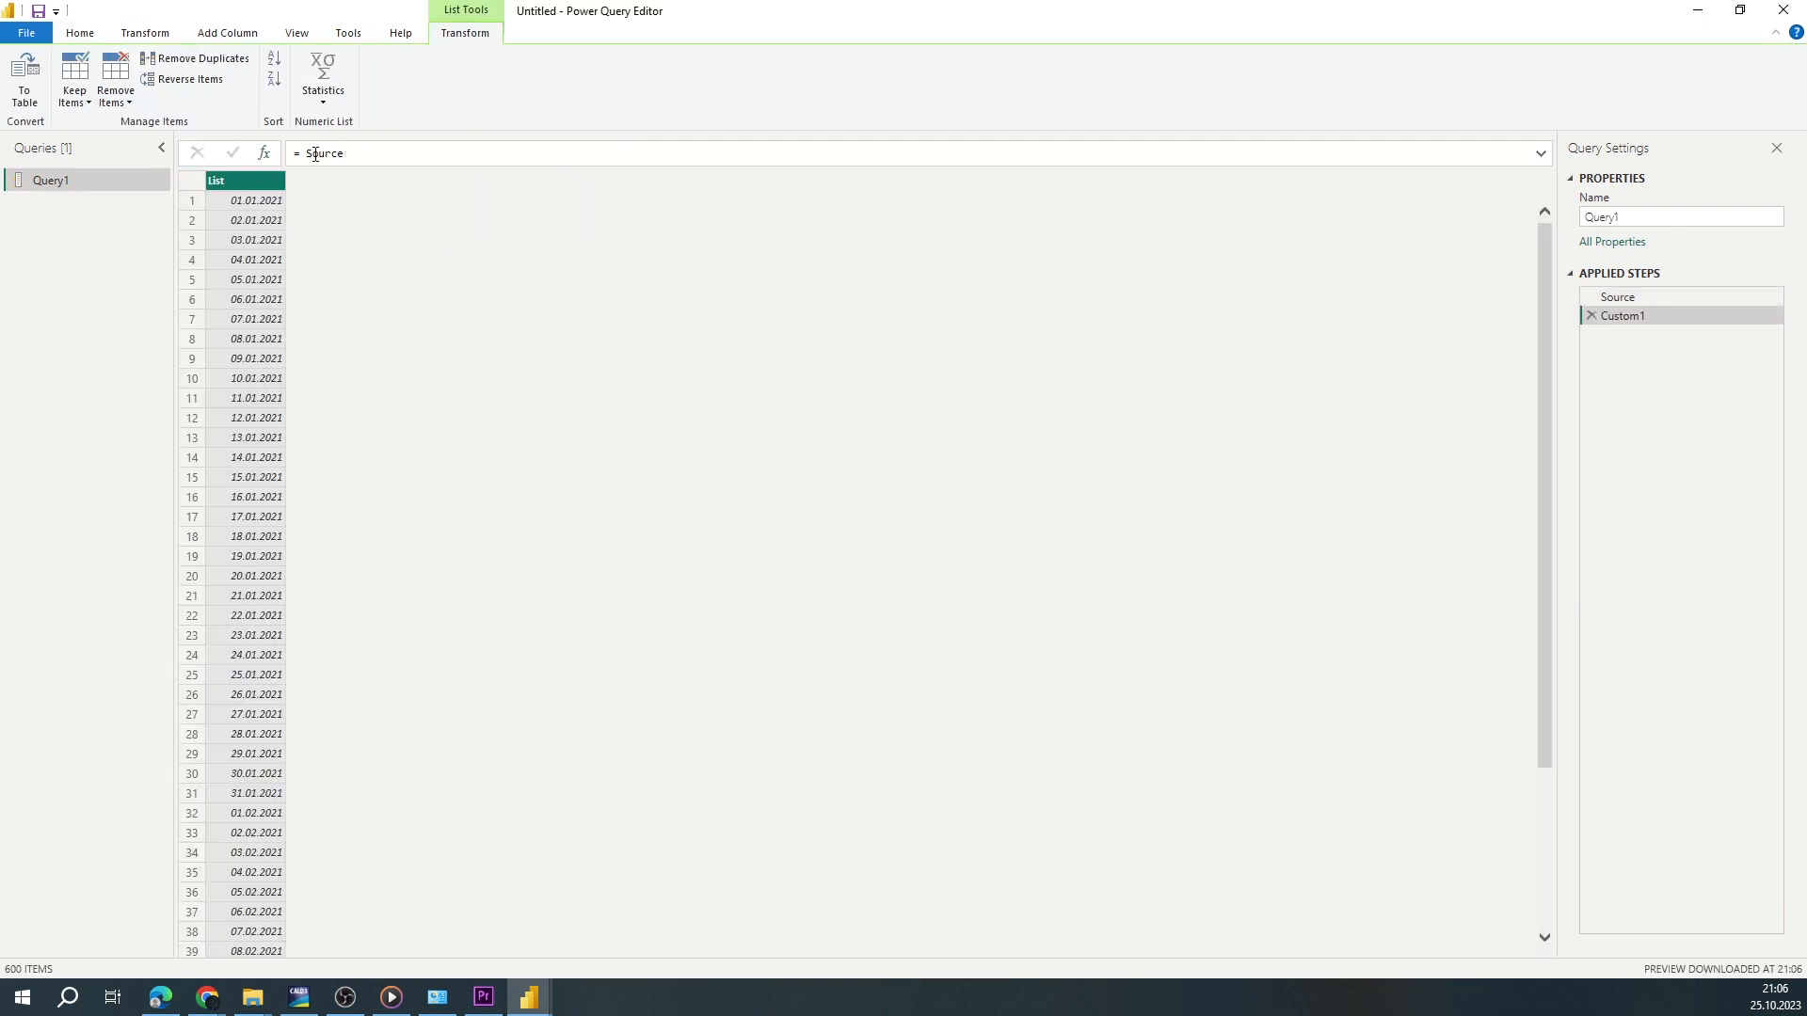
pyautogui.doubleClick(323, 153)
pyautogui.write('Table.FromList(S')
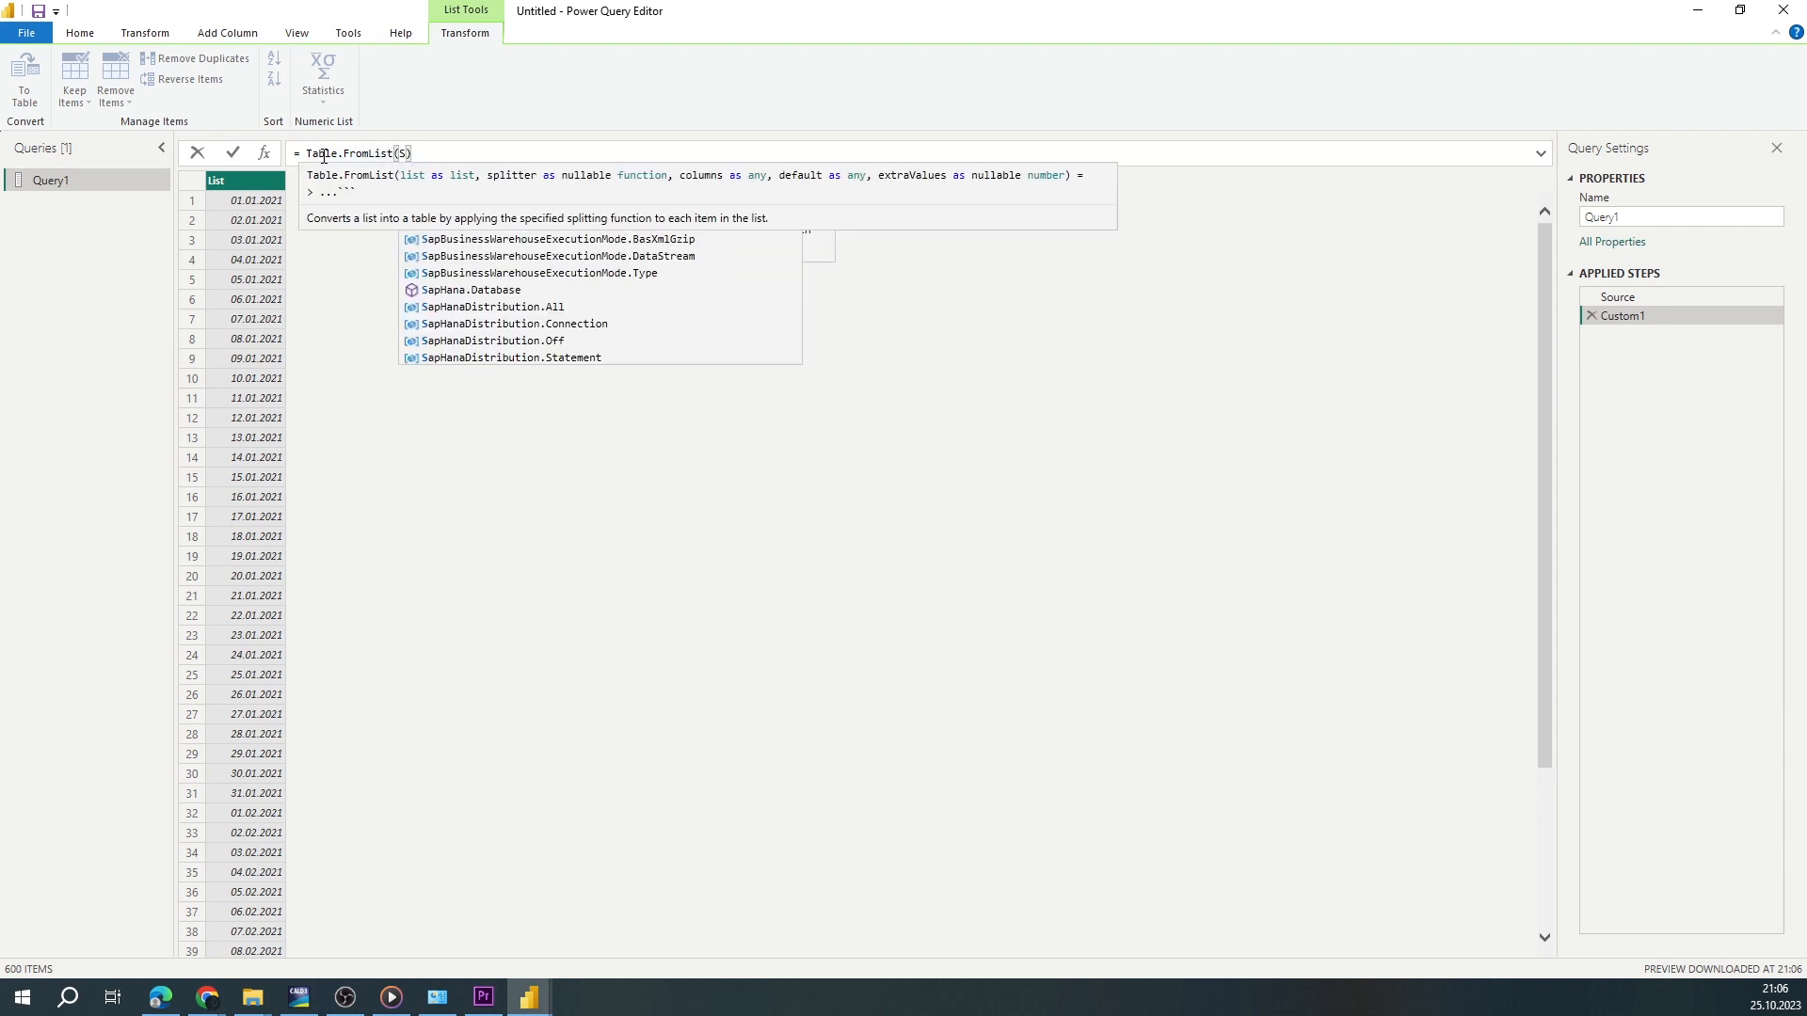
pyautogui.write('ource')
pyautogui.press('Return')
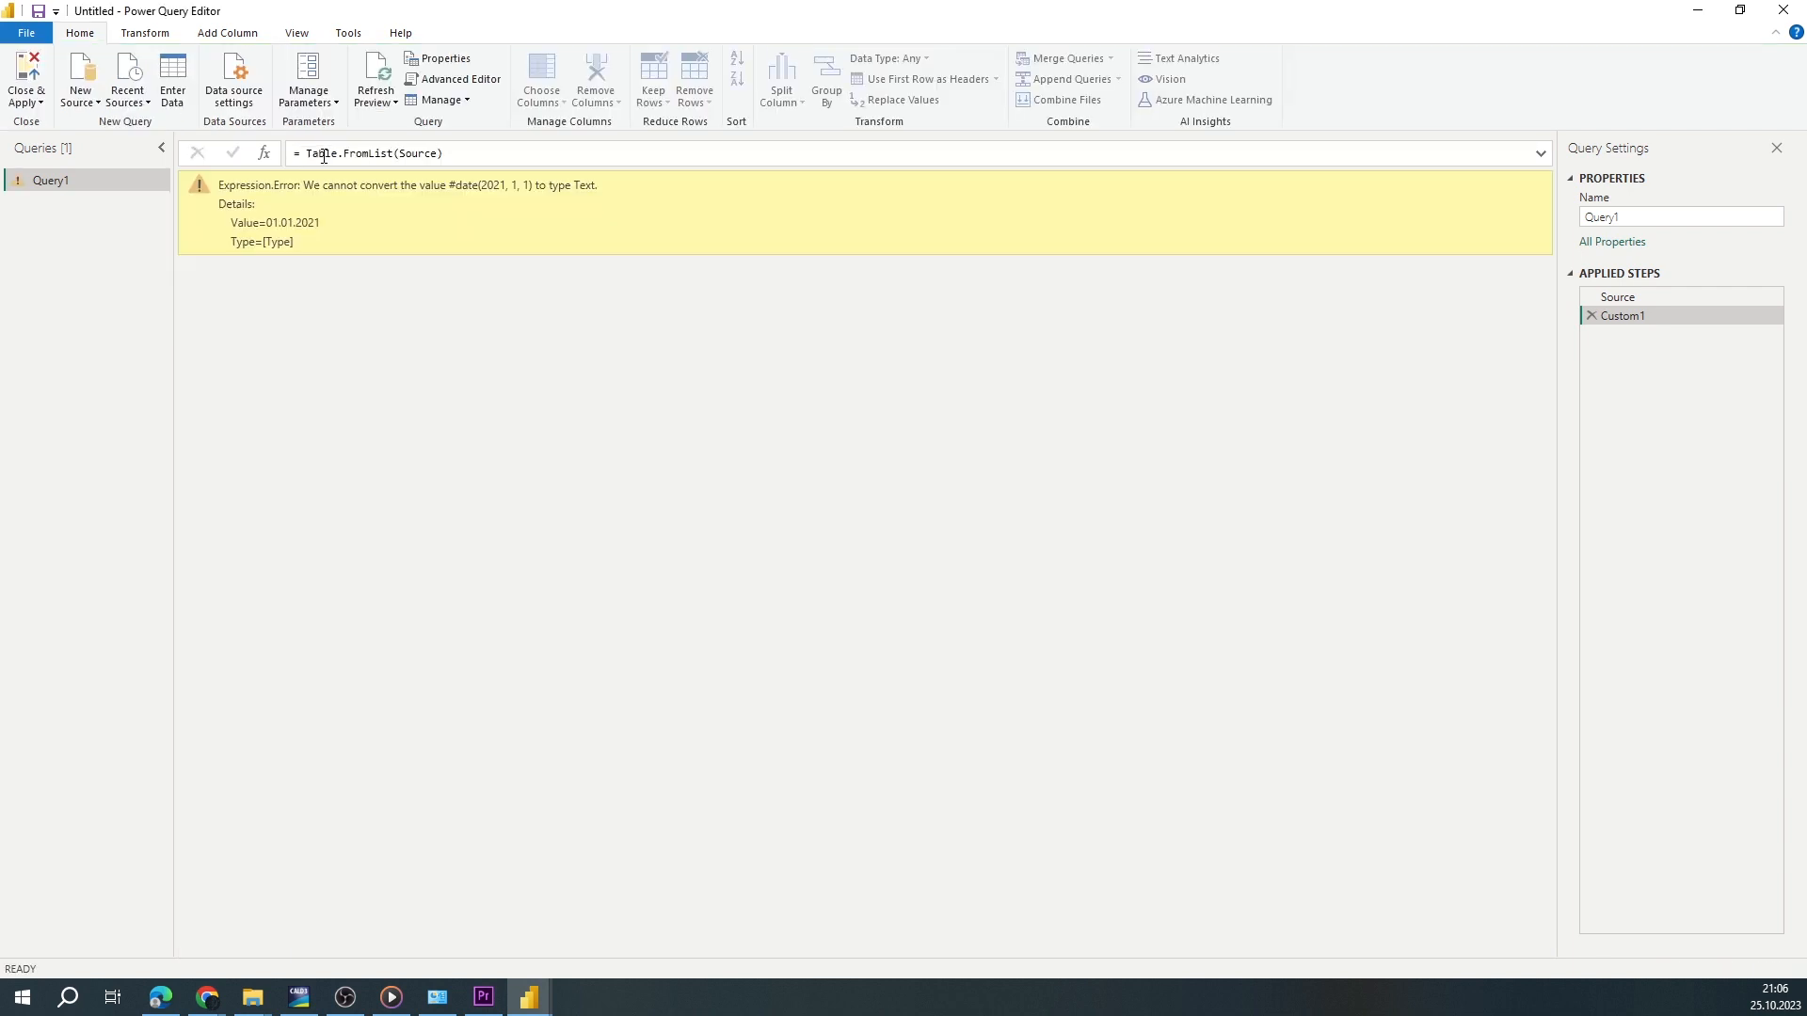
# Extend the Custom1 formula to Table.FromList(Source,Splitter.SplitByNothing(),type Table[Date=Date.Type]) and commit it
pyautogui.doubleClick(354, 154)
pyautogui.click(439, 153)
pyautogui.write(',Splitter.')
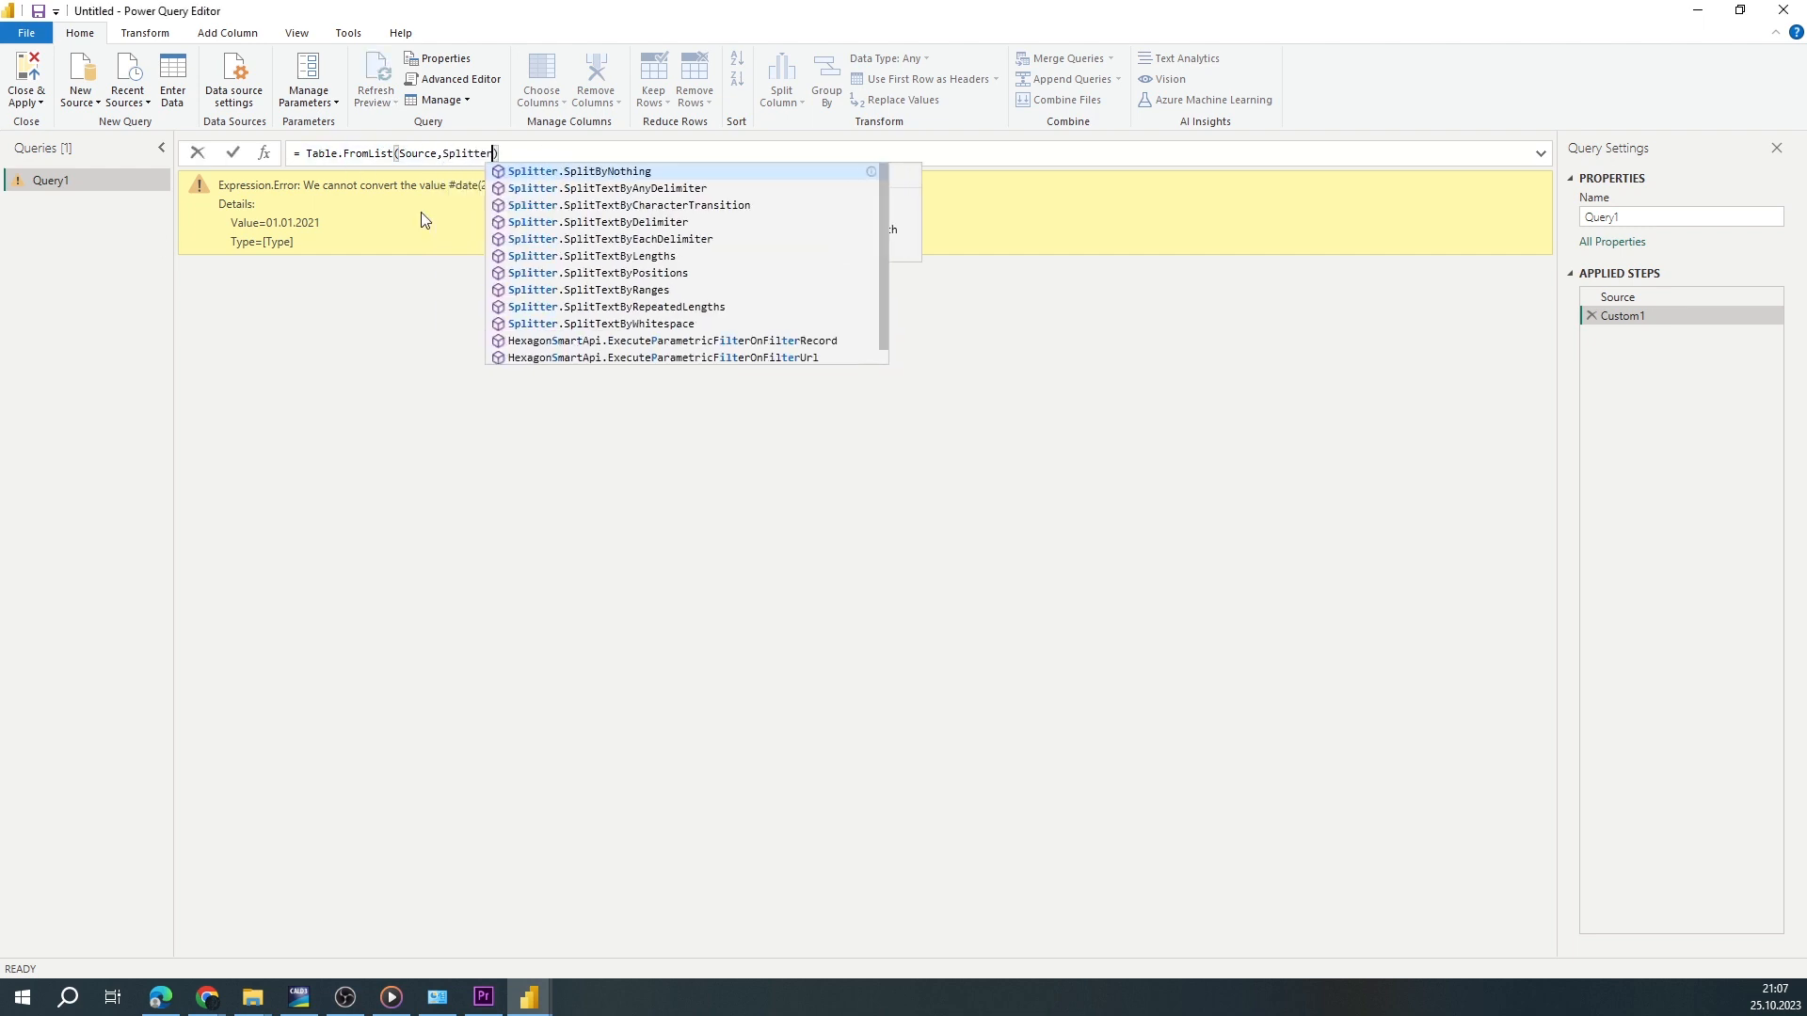
pyautogui.write('SplitByNothing()')
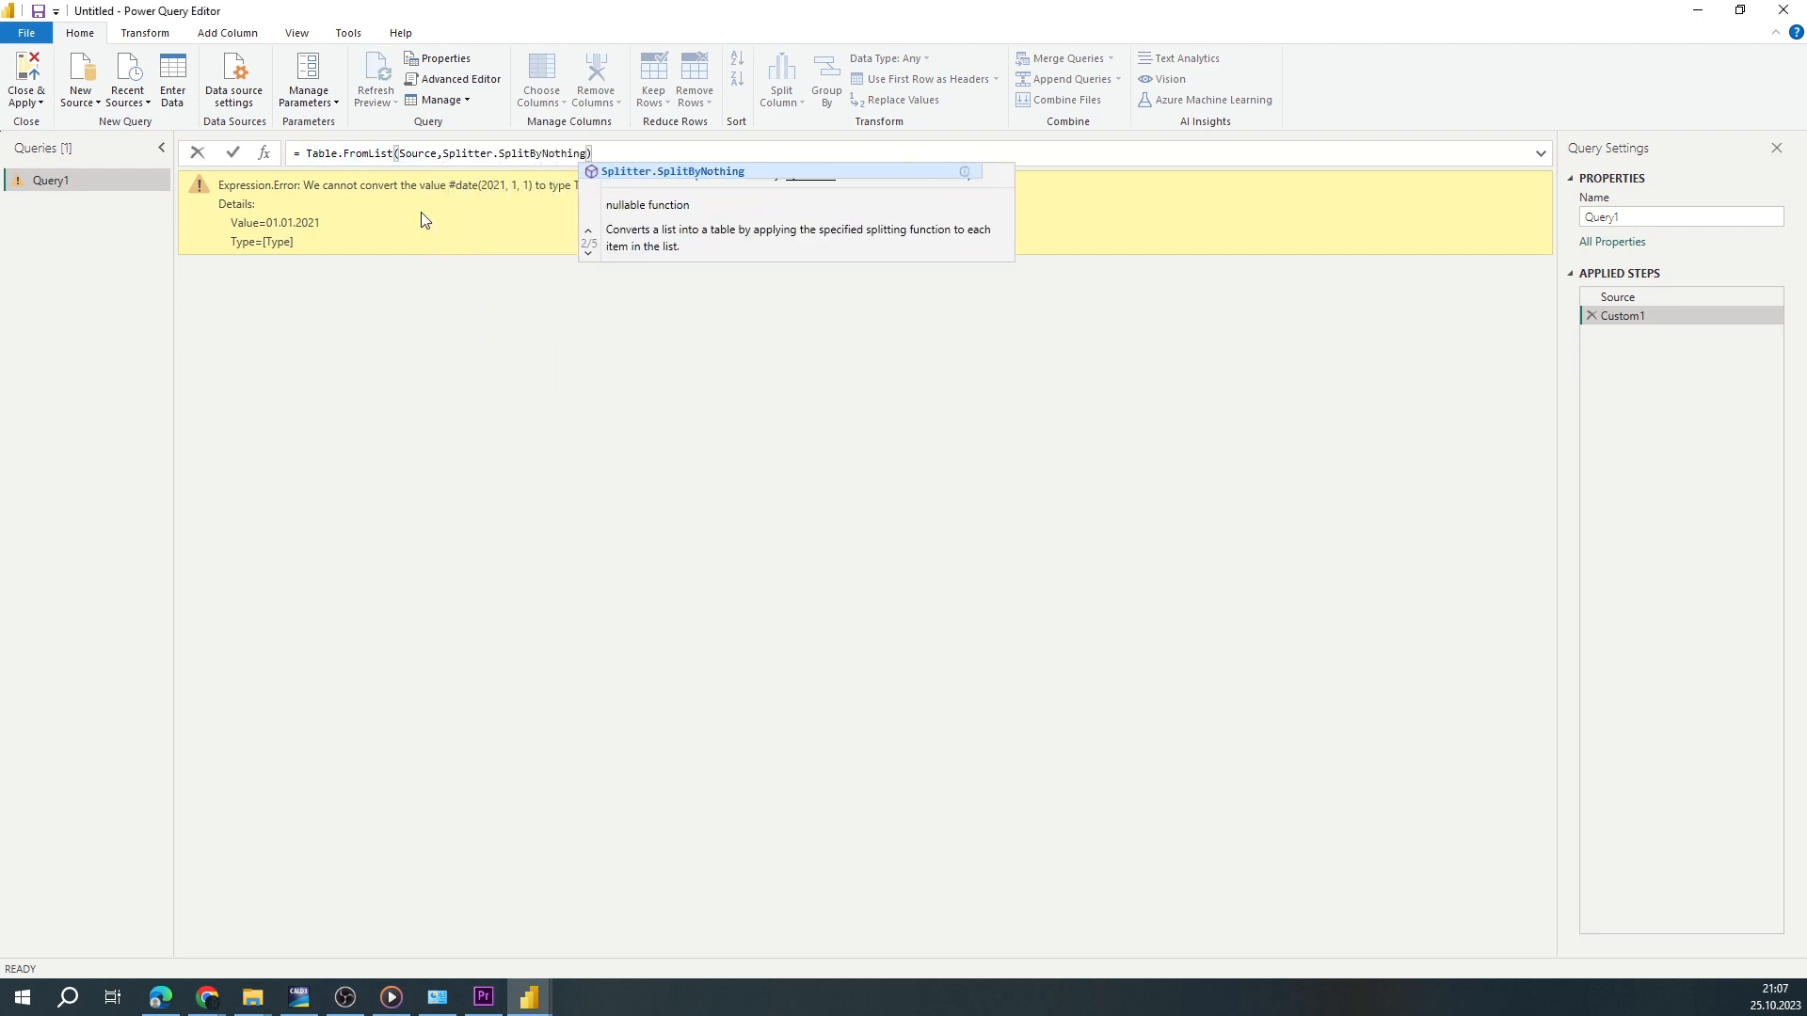
pyautogui.write(',type Table[Date=Date.')
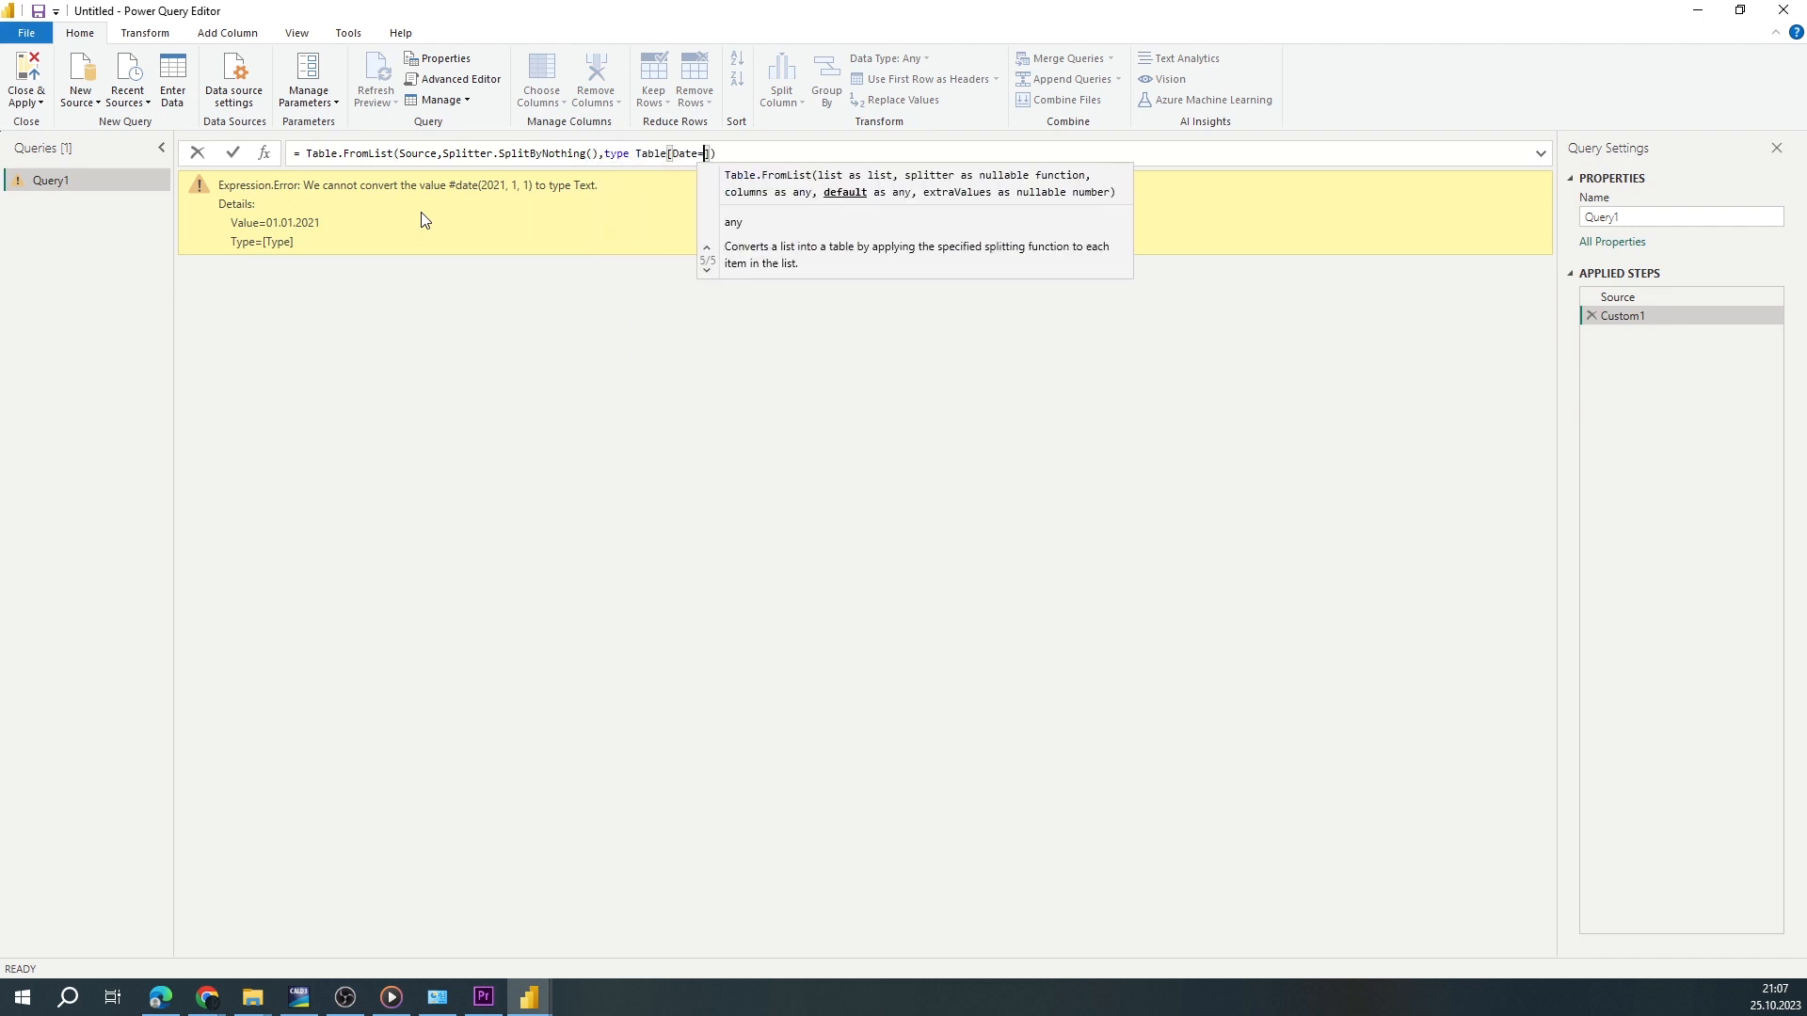
pyautogui.write('Type')
pyautogui.press('Return')
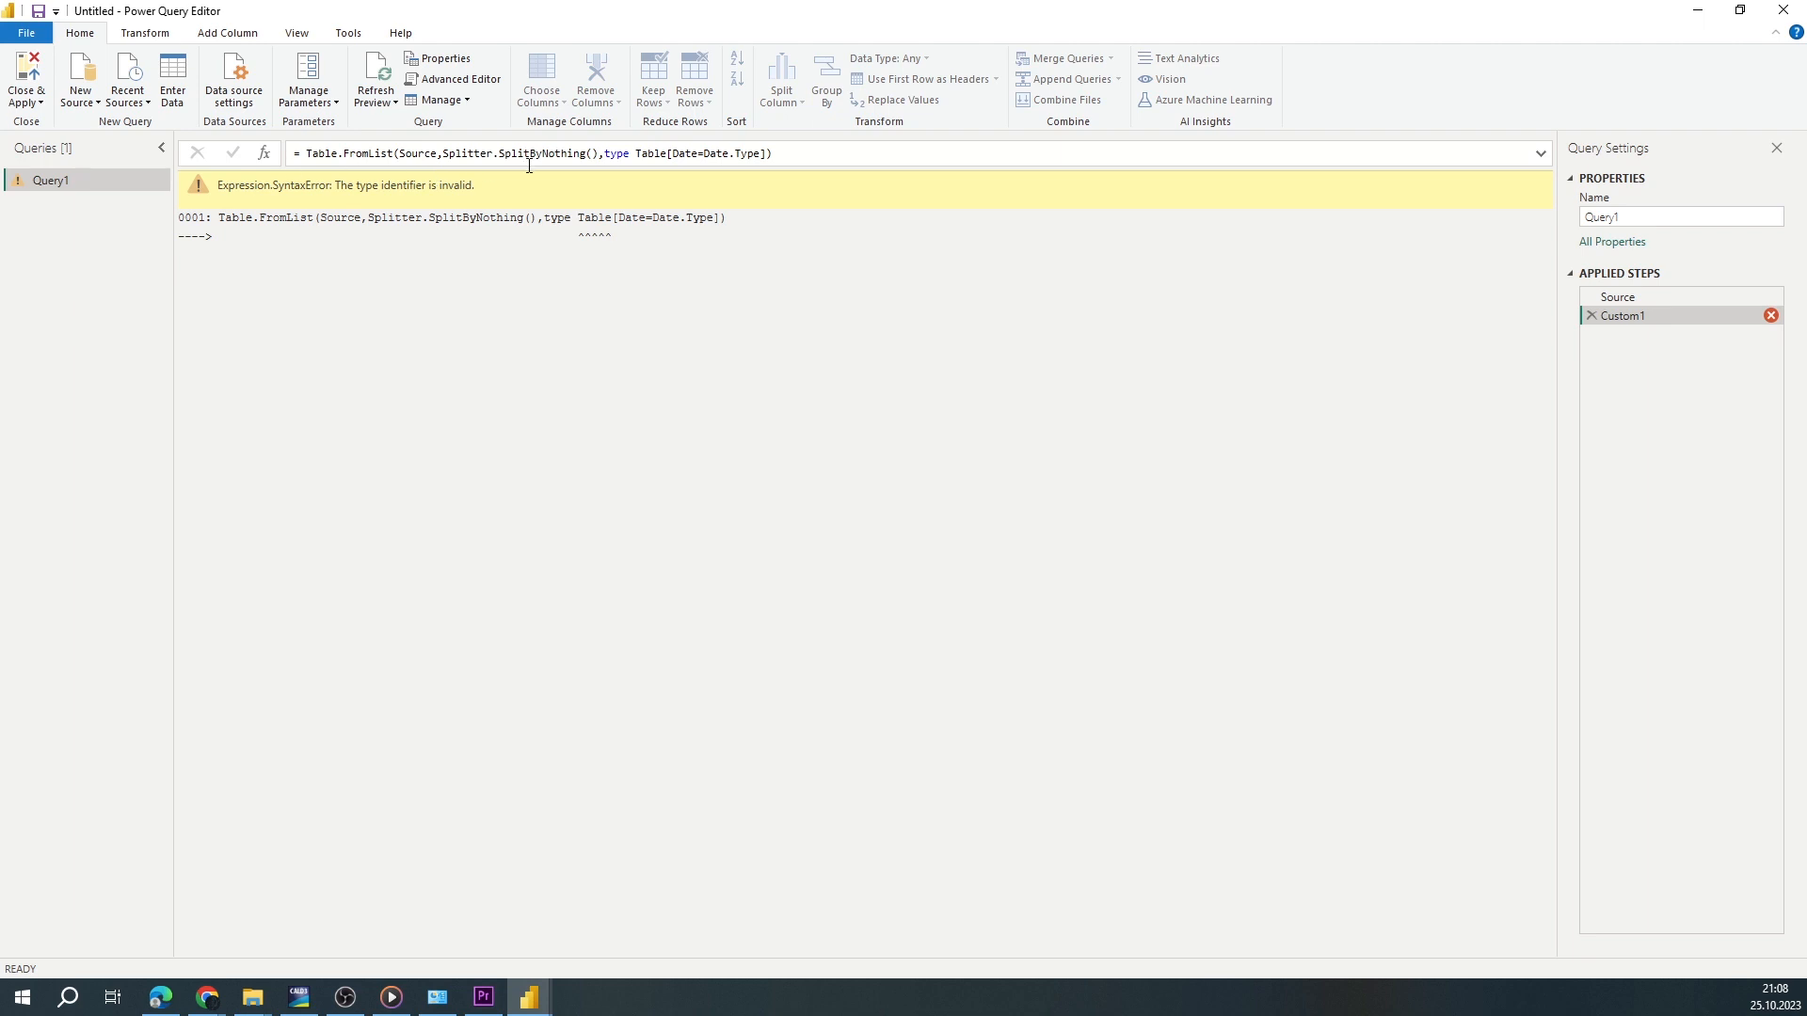
# Correct the type keyword in the Custom1 formula to lowercase, type table[Date=Date.Type], and commit it
pyautogui.click(641, 154)
pyautogui.press('BackSpace')
pyautogui.write('t')
pyautogui.press('Return')
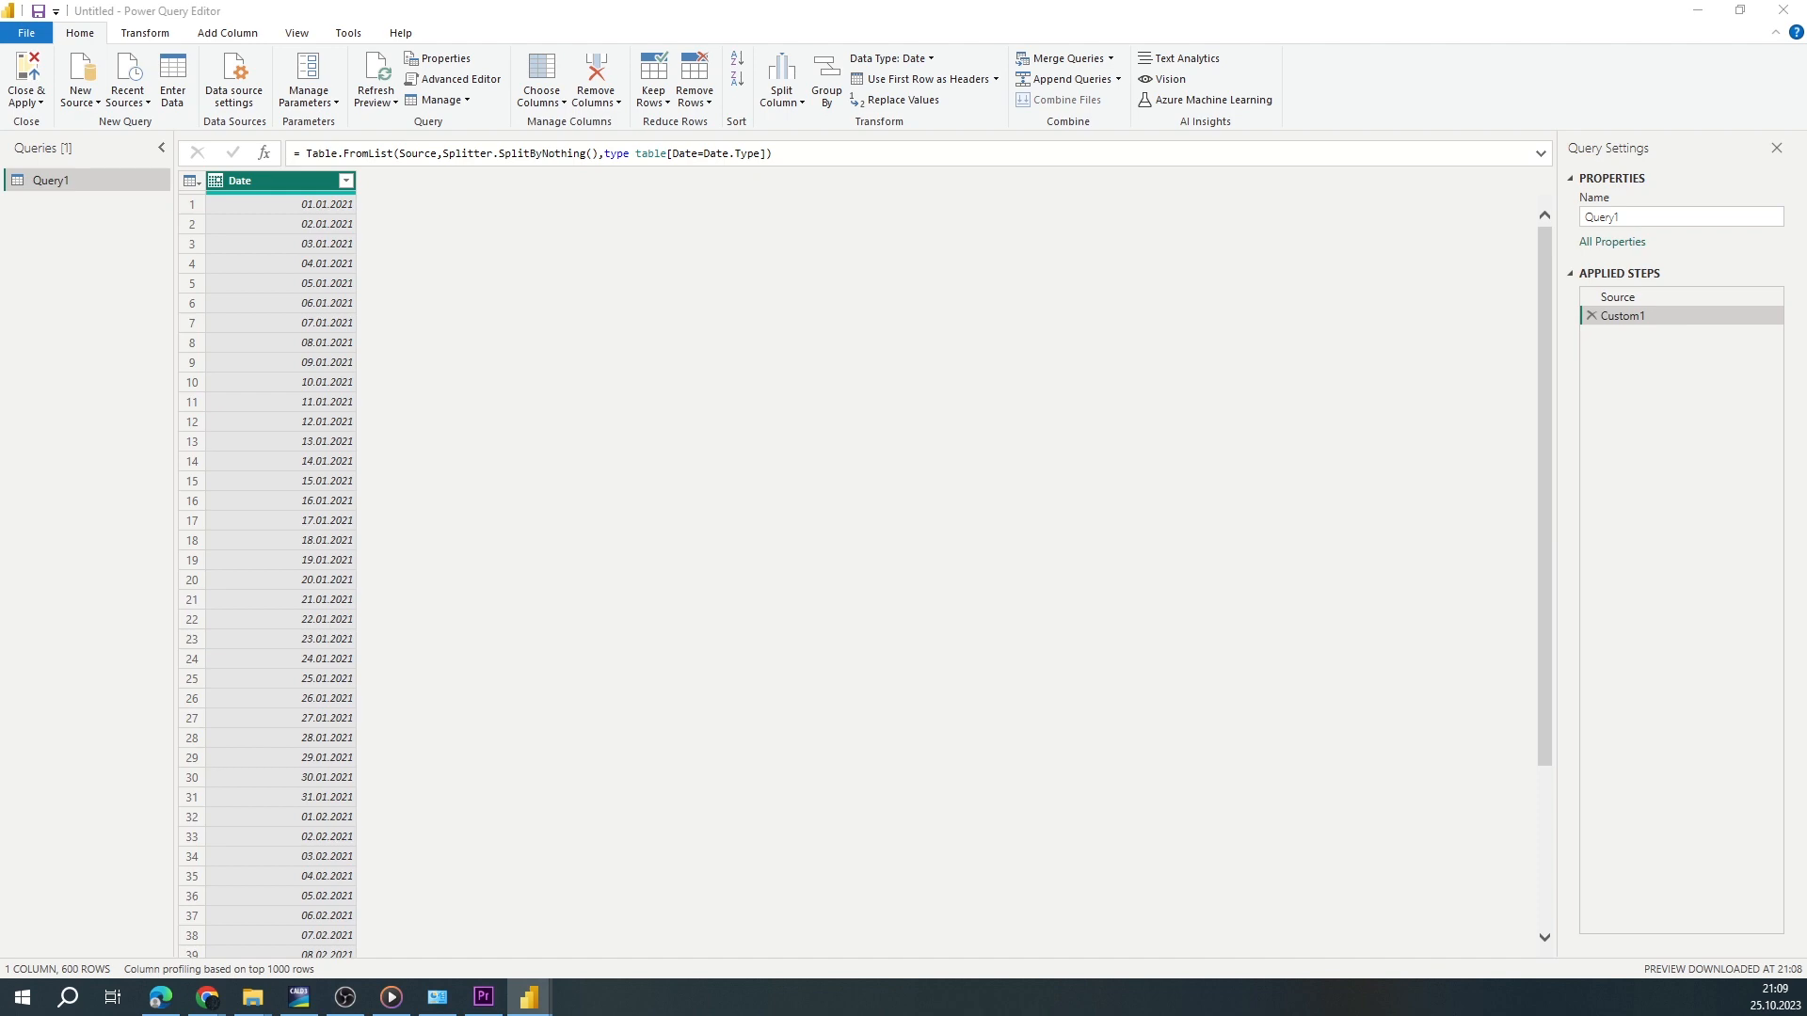
# Apply the query to the report and set the Date column's format to Short Date in the table view
pyautogui.click(26, 78)
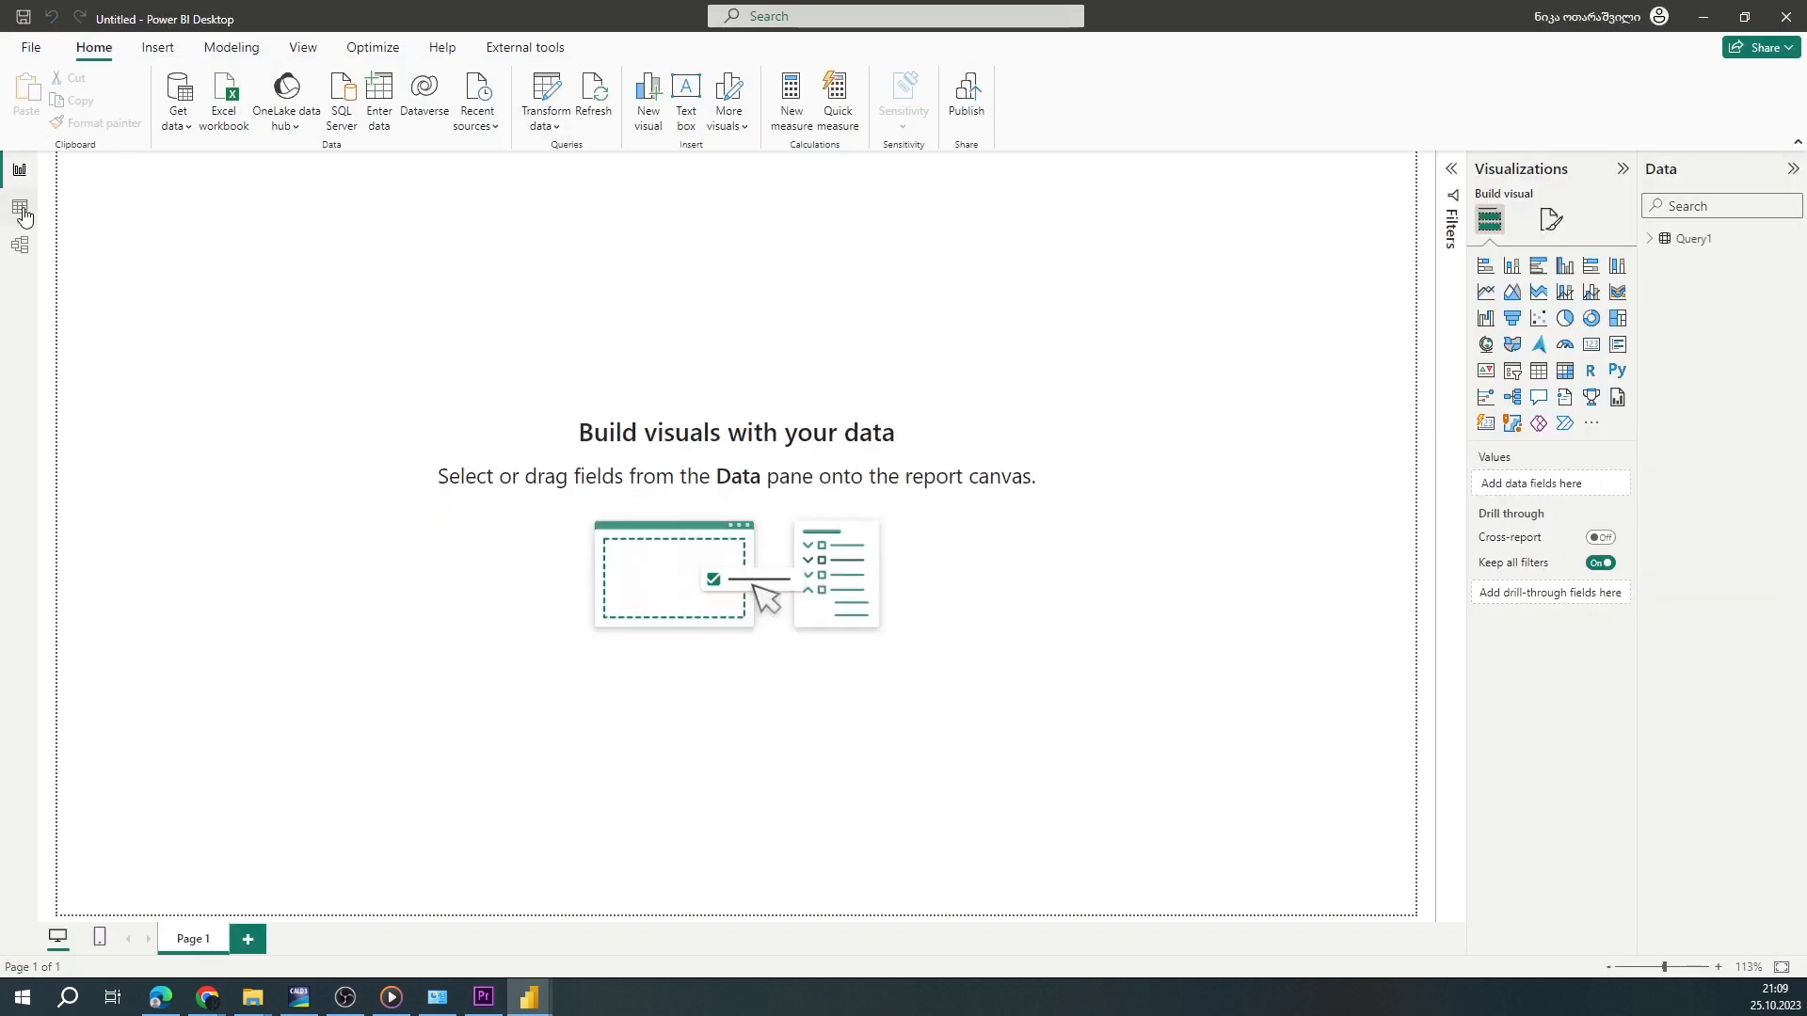
pyautogui.click(20, 208)
pyautogui.click(179, 195)
pyautogui.click(354, 88)
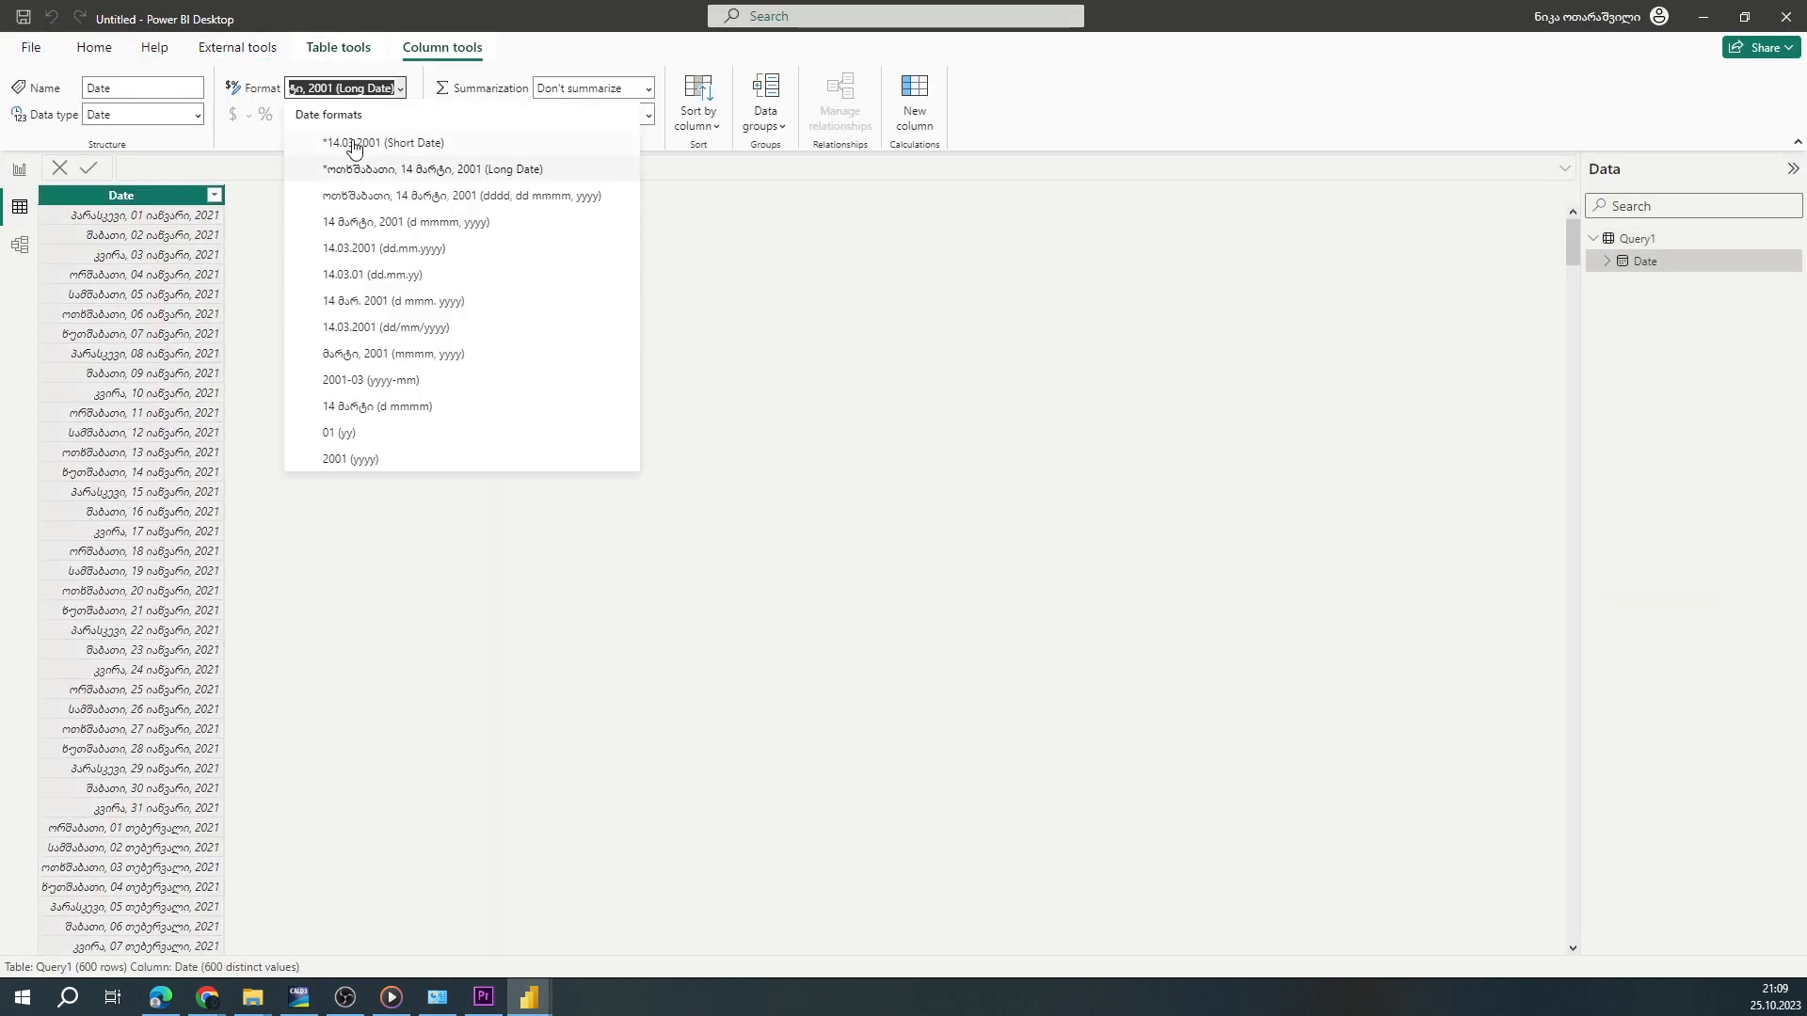
pyautogui.click(354, 143)
# Add a calculated column to Query1 with the formula Levis = ROUND(RAND()*1000,0)
pyautogui.click(94, 47)
pyautogui.click(778, 104)
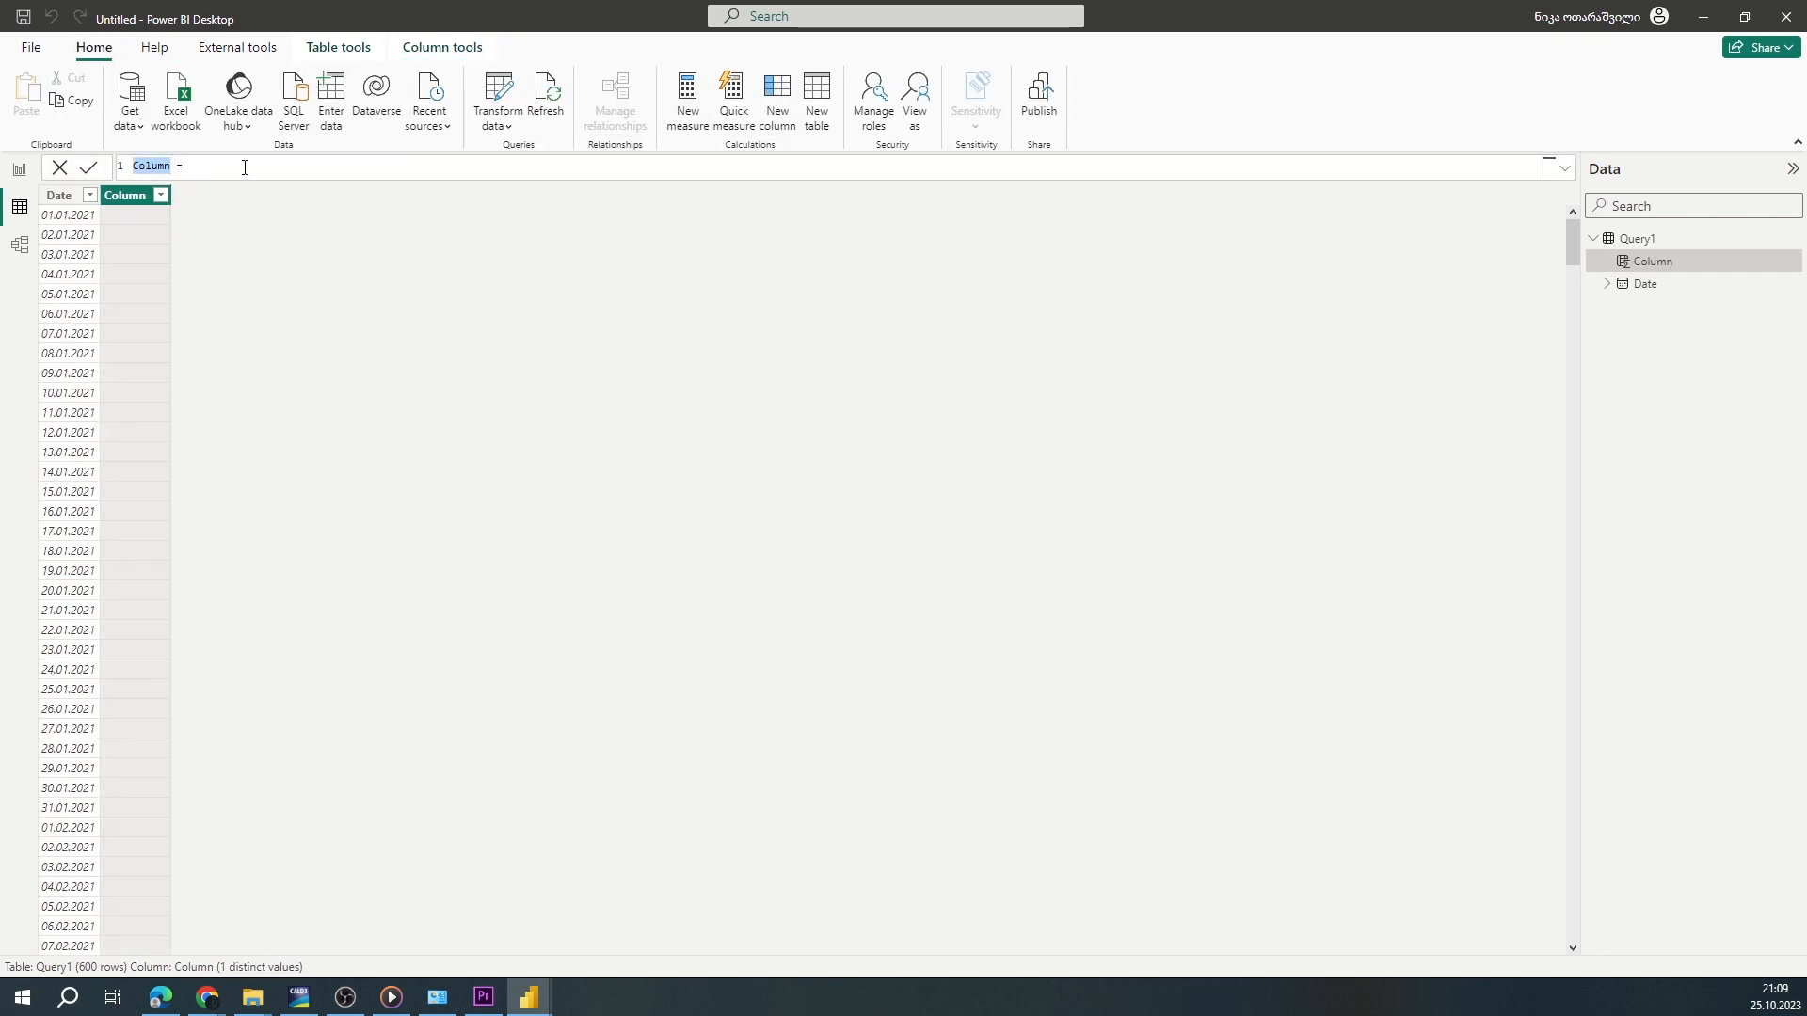
pyautogui.write('Levis')
pyautogui.click(244, 167)
pyautogui.write('RAND()*1000,0')
pyautogui.press('Left')
pyautogui.press('Left')
pyautogui.press('Left')
pyautogui.press('Left')
pyautogui.press('Left')
pyautogui.press('Left')
pyautogui.press('Left')
pyautogui.press('Left')
pyautogui.press('Left')
pyautogui.press('Left')
pyautogui.press('Left')
pyautogui.press('Left')
pyautogui.press('Left')
pyautogui.write('ROUND(')
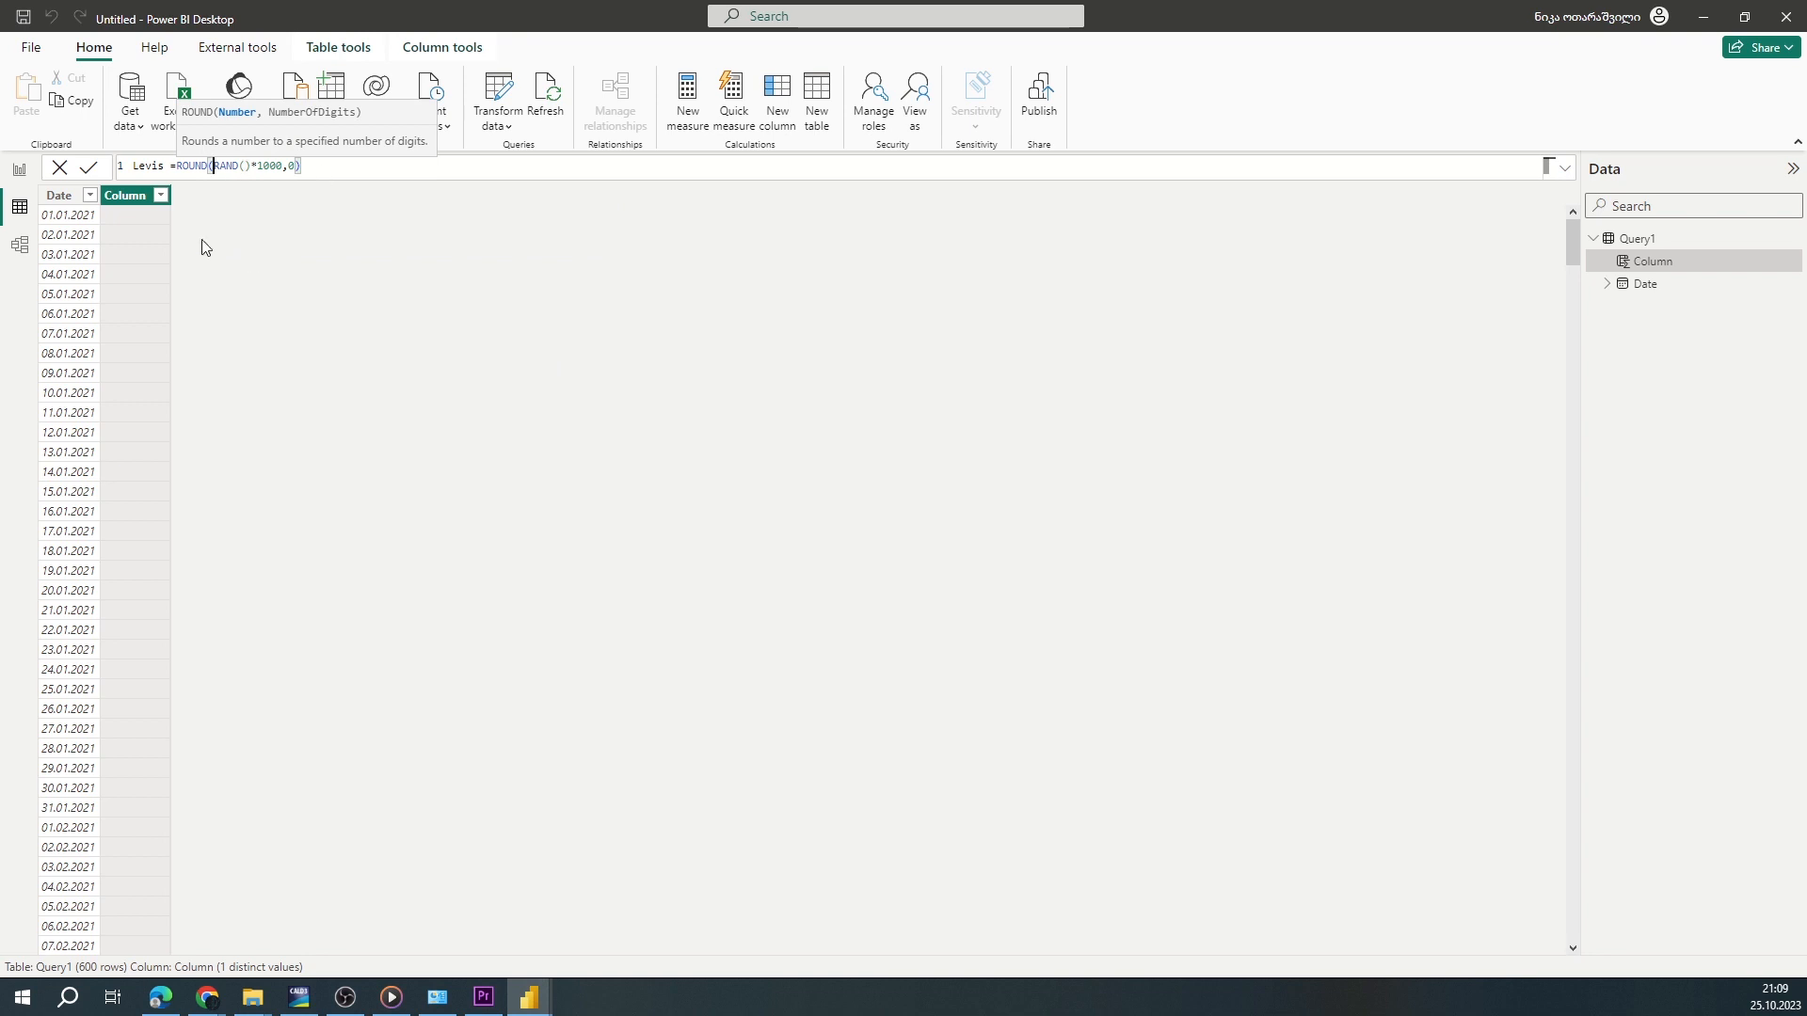
pyautogui.press('Return')
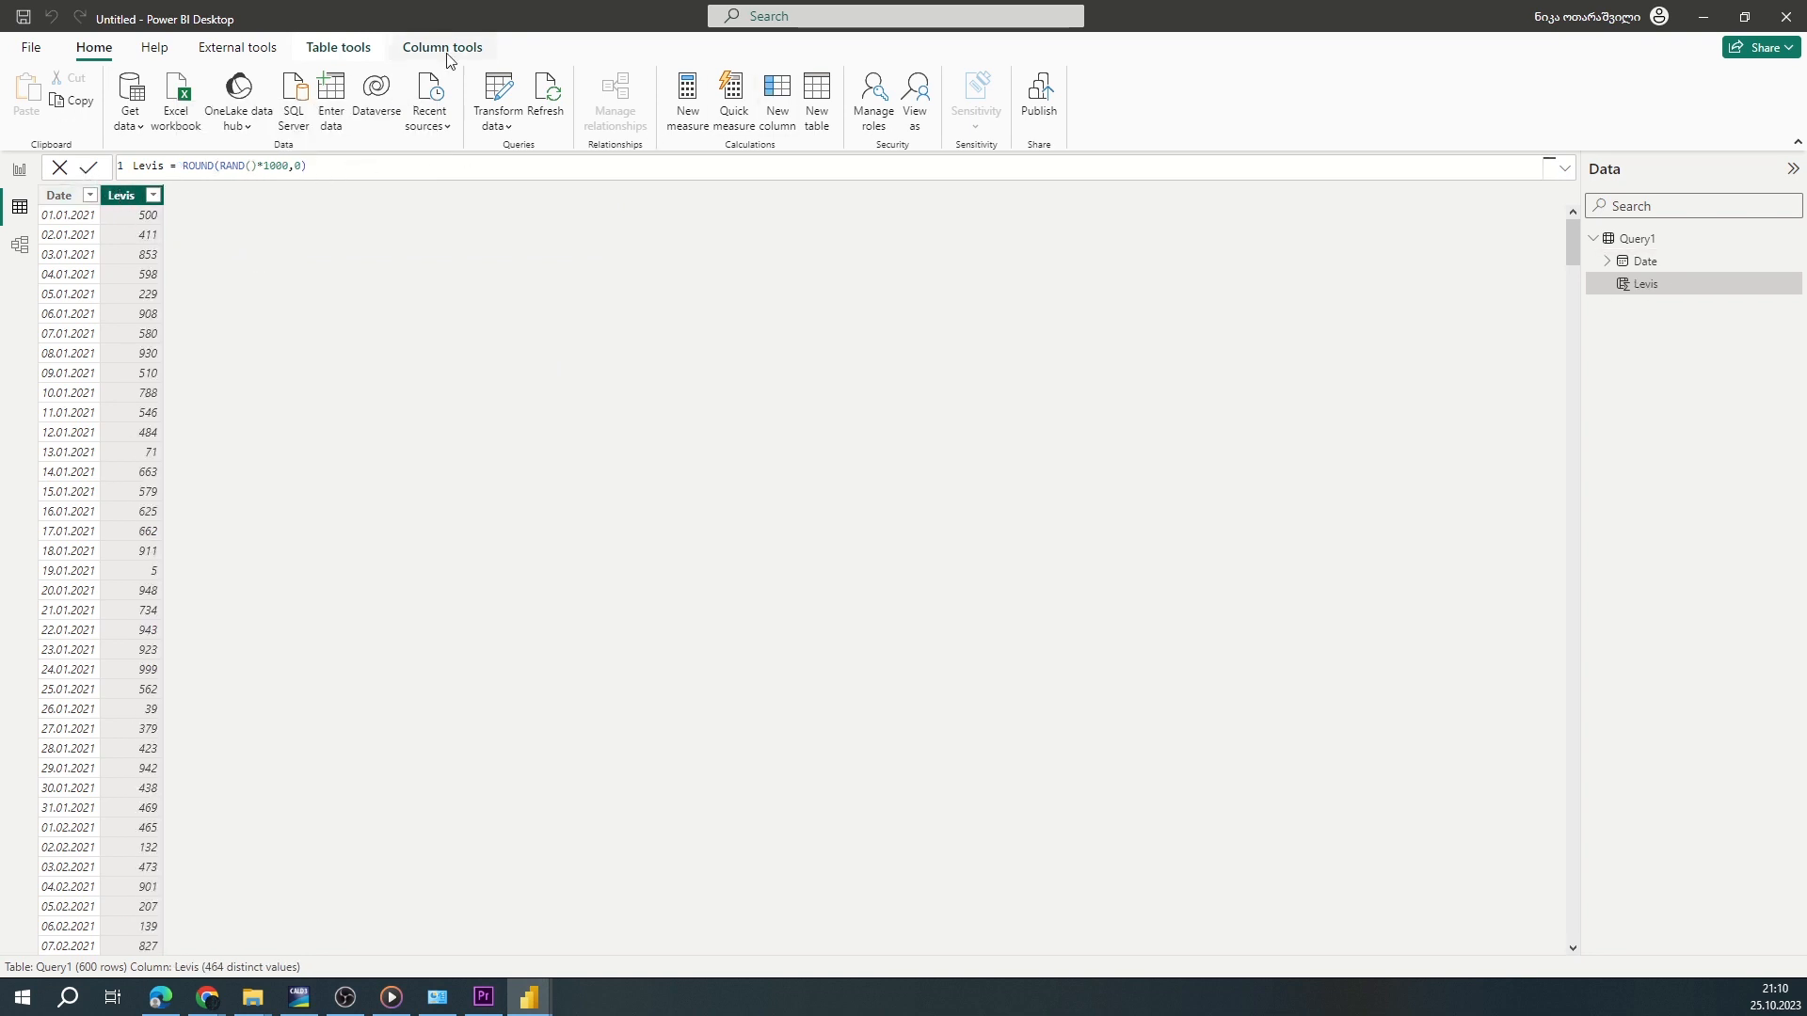
# Set the Levis column's data type to Whole number and choose its display format
pyautogui.click(442, 47)
pyautogui.click(198, 115)
pyautogui.click(130, 200)
pyautogui.click(1012, 573)
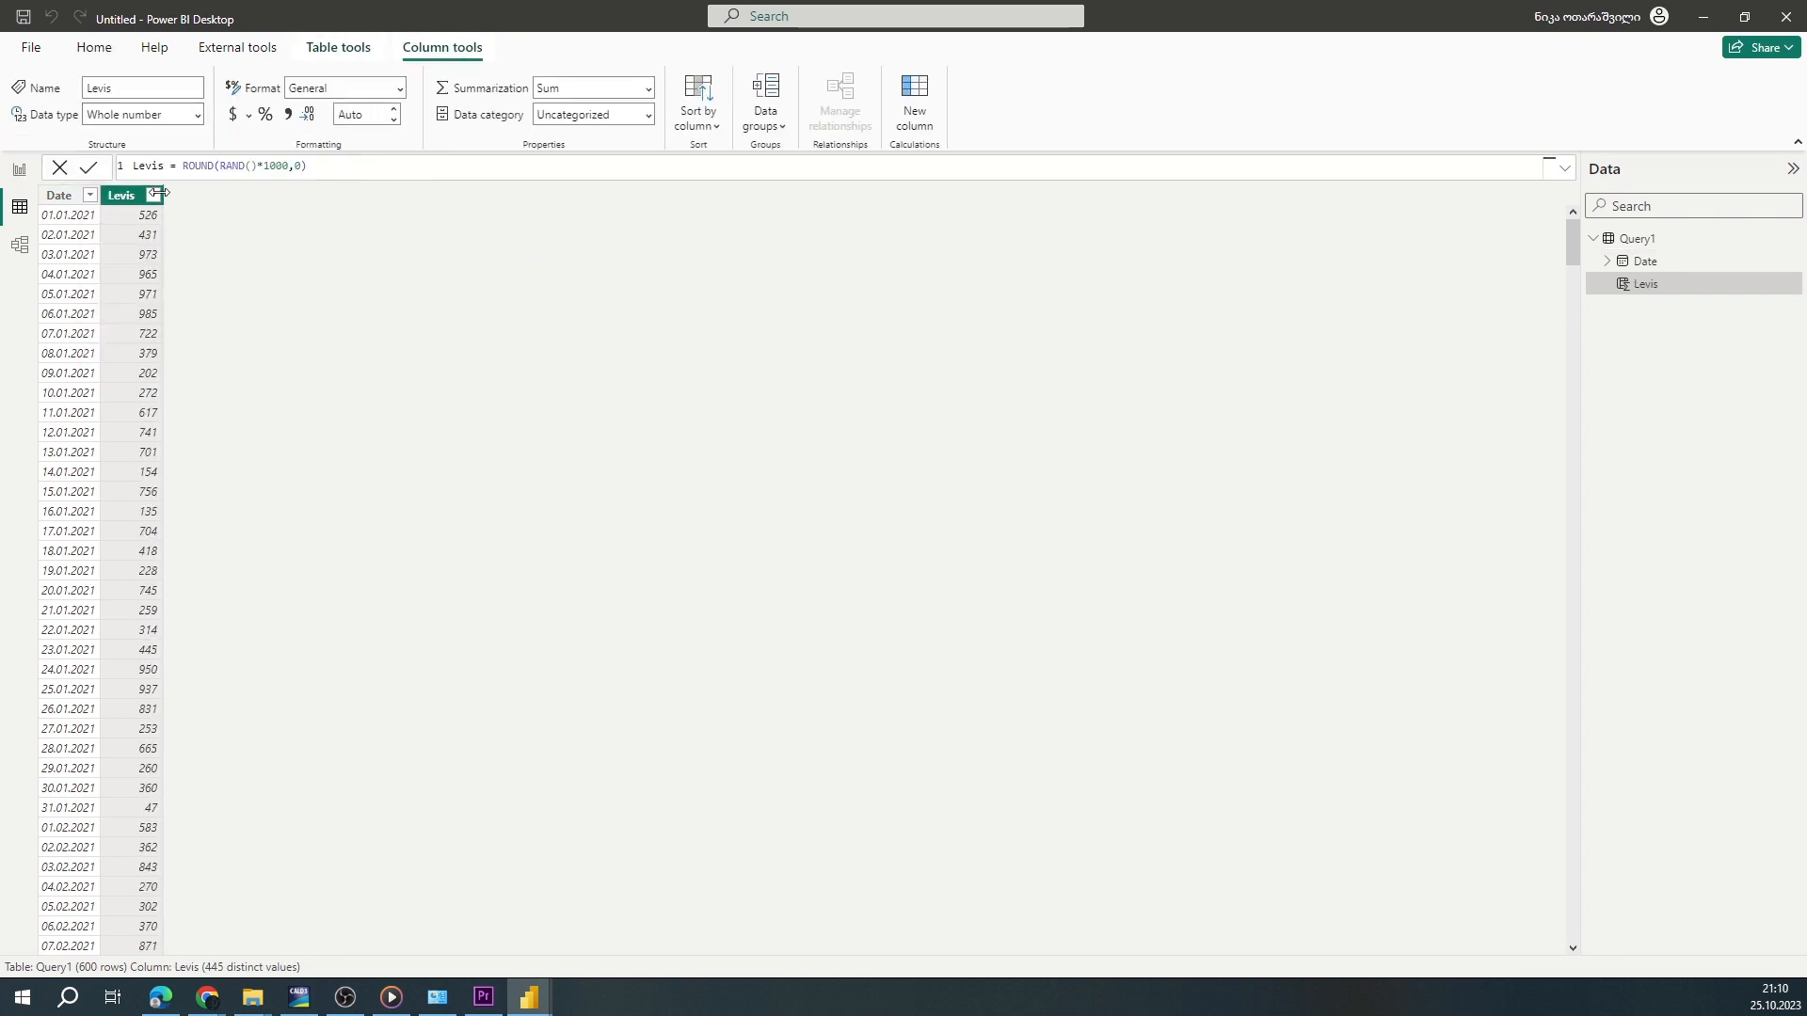
pyautogui.moveTo(163, 193)
pyautogui.mouseDown()
pyautogui.moveTo(185, 191)
pyautogui.moveTo(166, 192)
pyautogui.mouseUp()
pyautogui.click(399, 88)
pyautogui.click(356, 191)
# Add a second calculated column to Query1 with the formula Tommy = ROUND(RAND()*500,0)
pyautogui.click(94, 48)
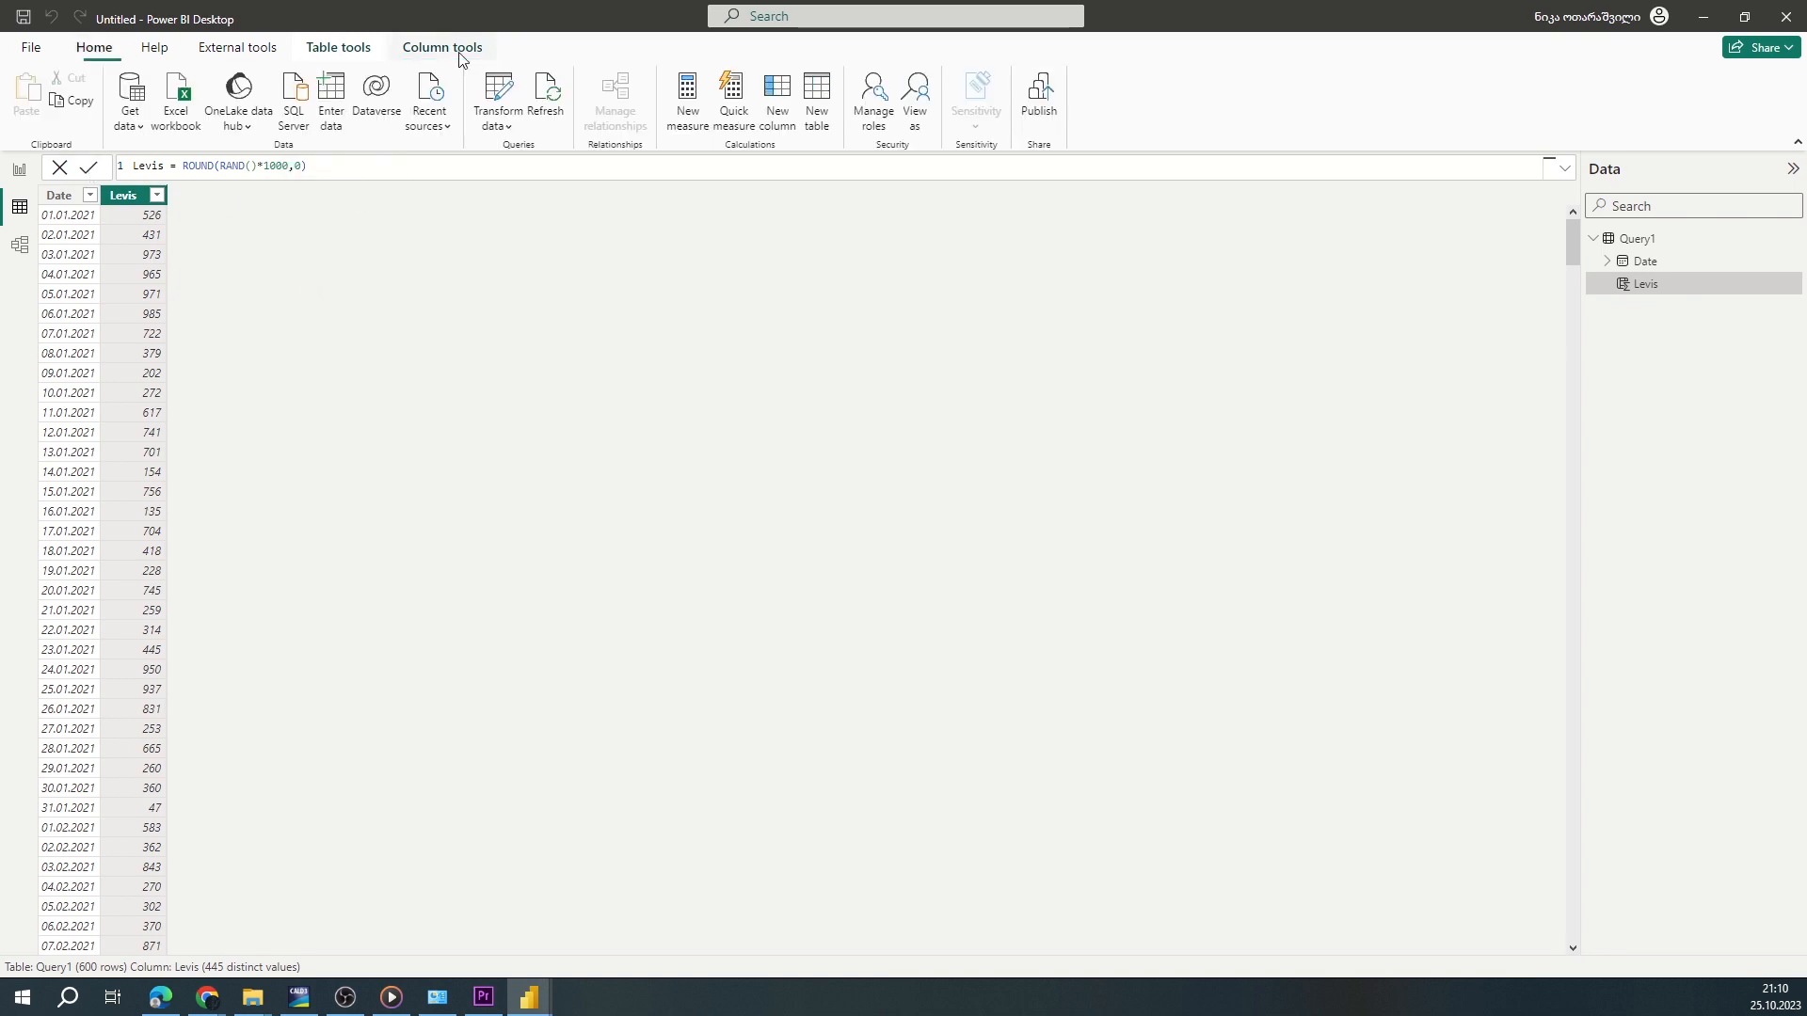
pyautogui.click(777, 101)
pyautogui.press('BackSpace')
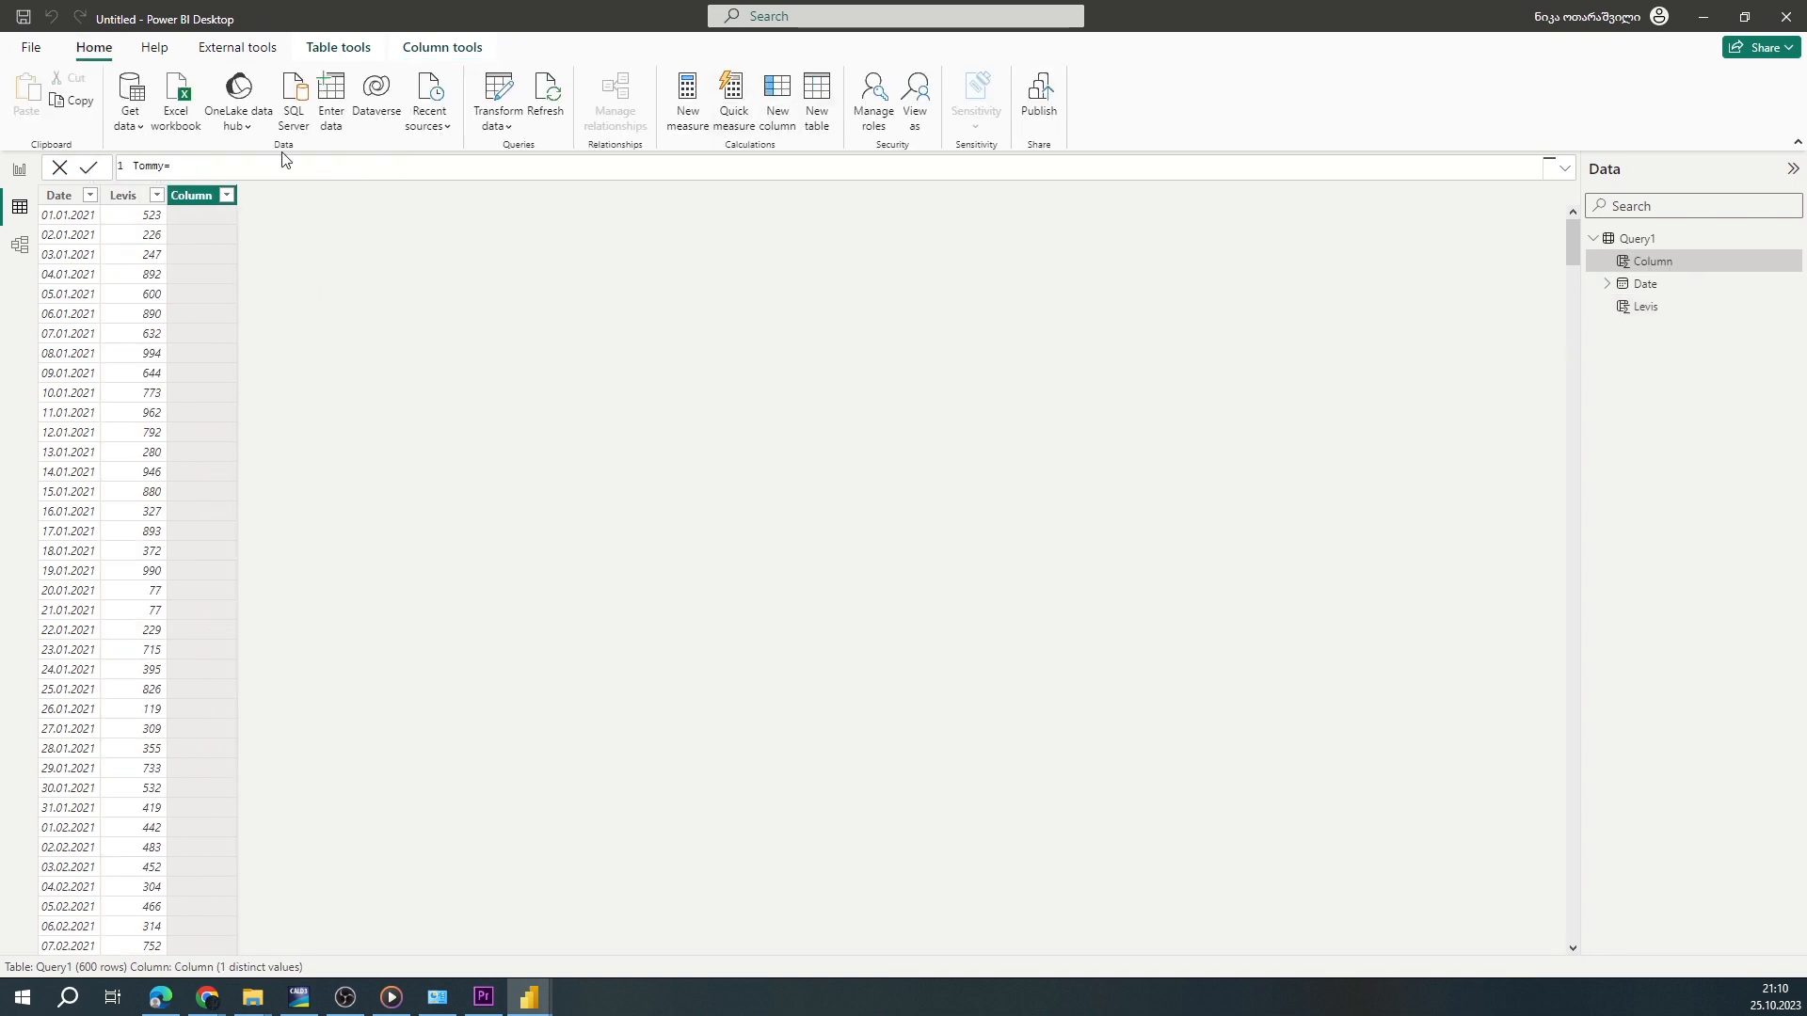
pyautogui.write('Tommy = ROUND(RAND()*')
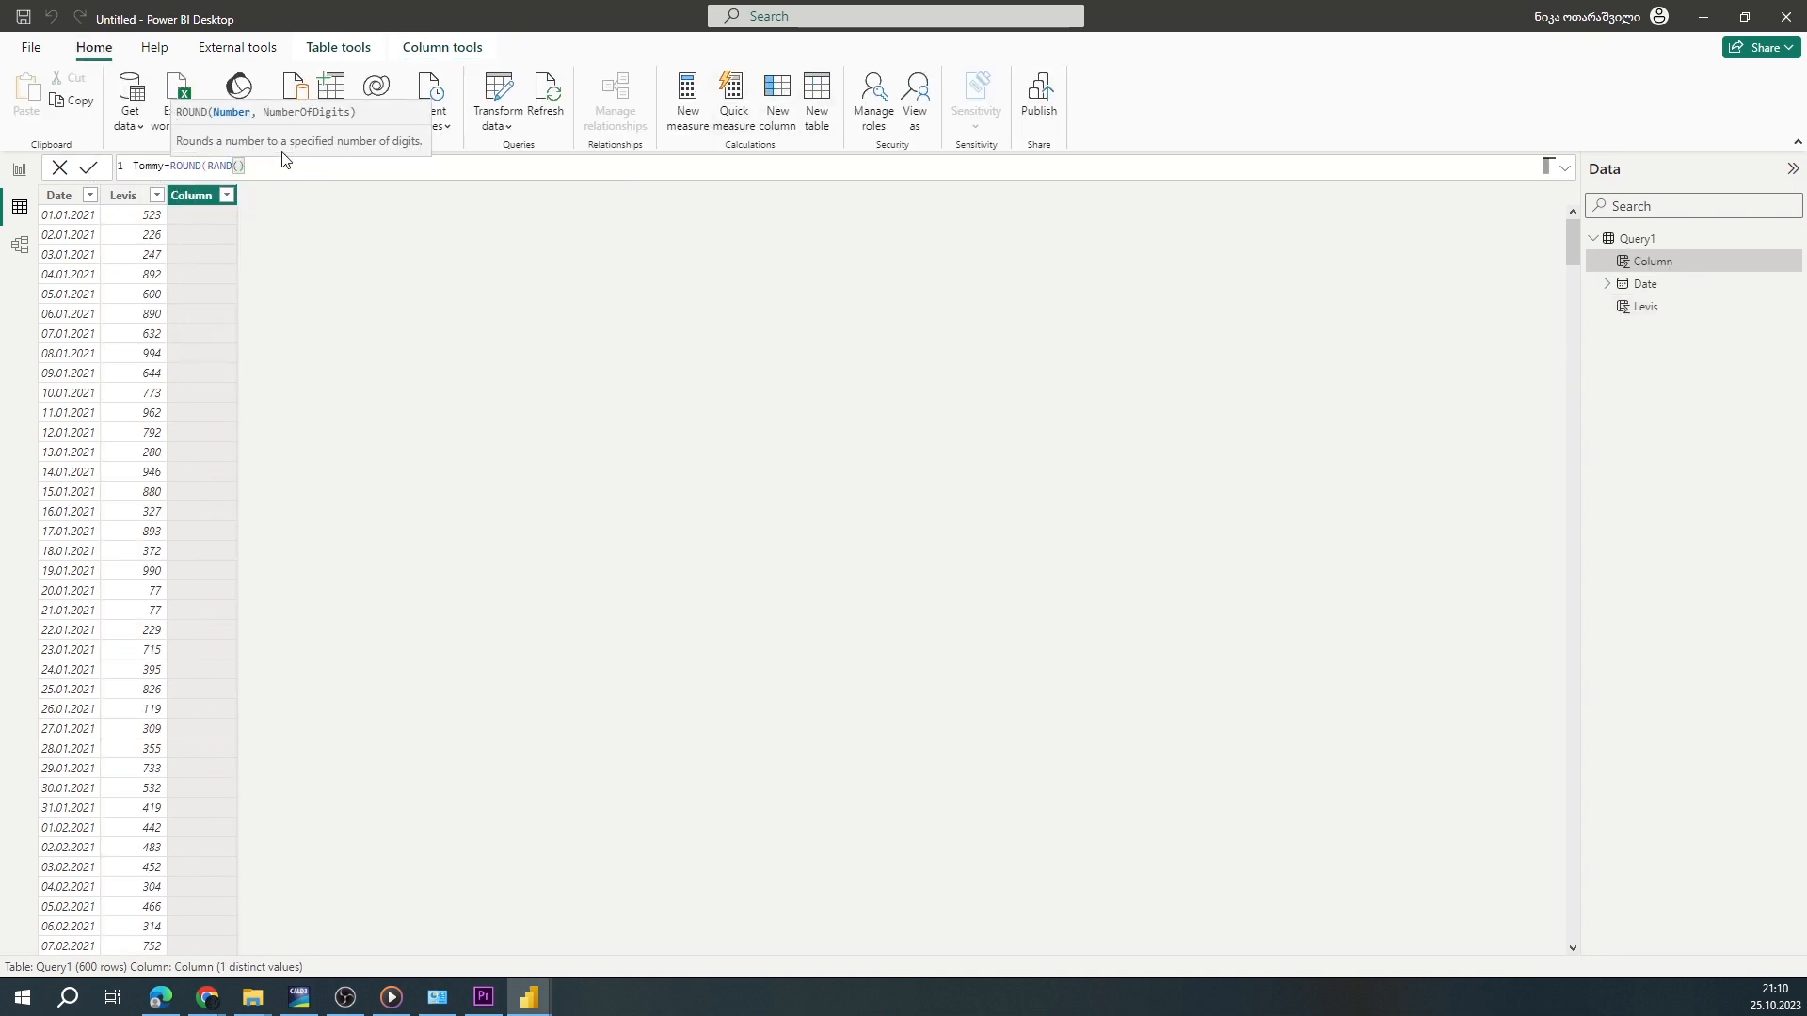
pyautogui.write('500,0)')
pyautogui.press('Return')
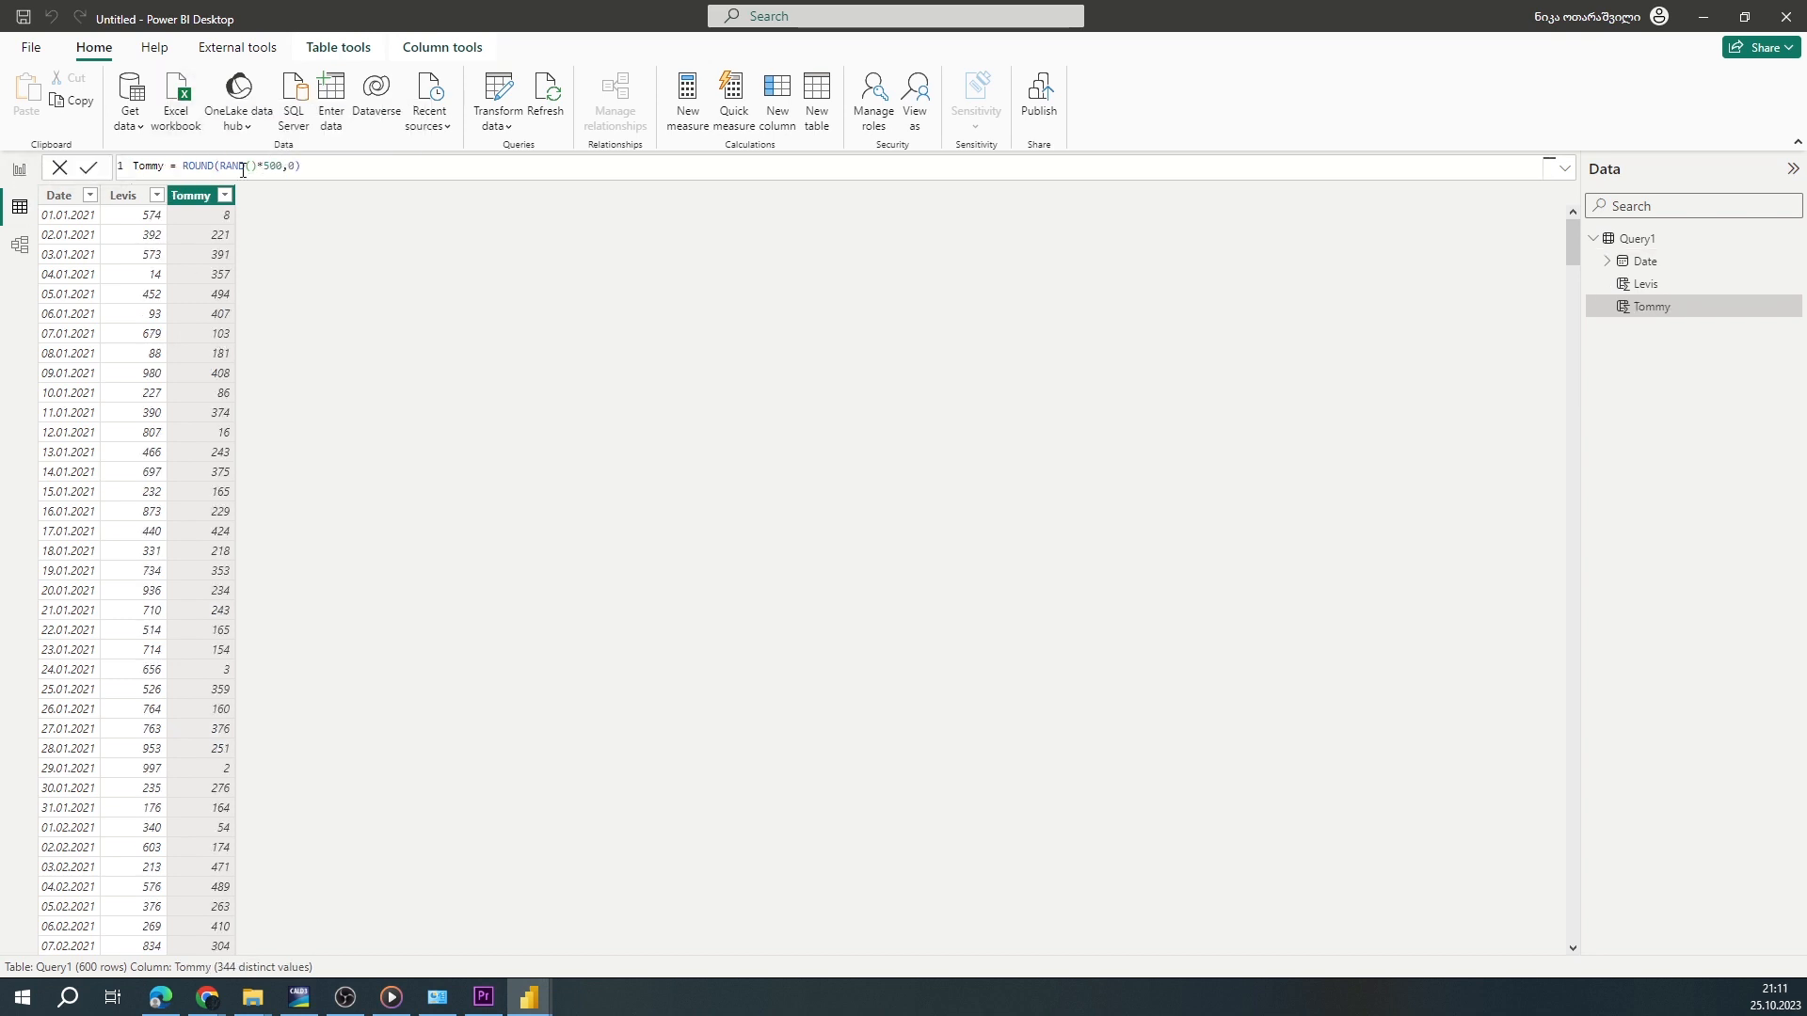
# Start a manually entered table named Switch with a Brand column containing Levis and Tommy
pyautogui.click(826, 95)
pyautogui.press('Escape')
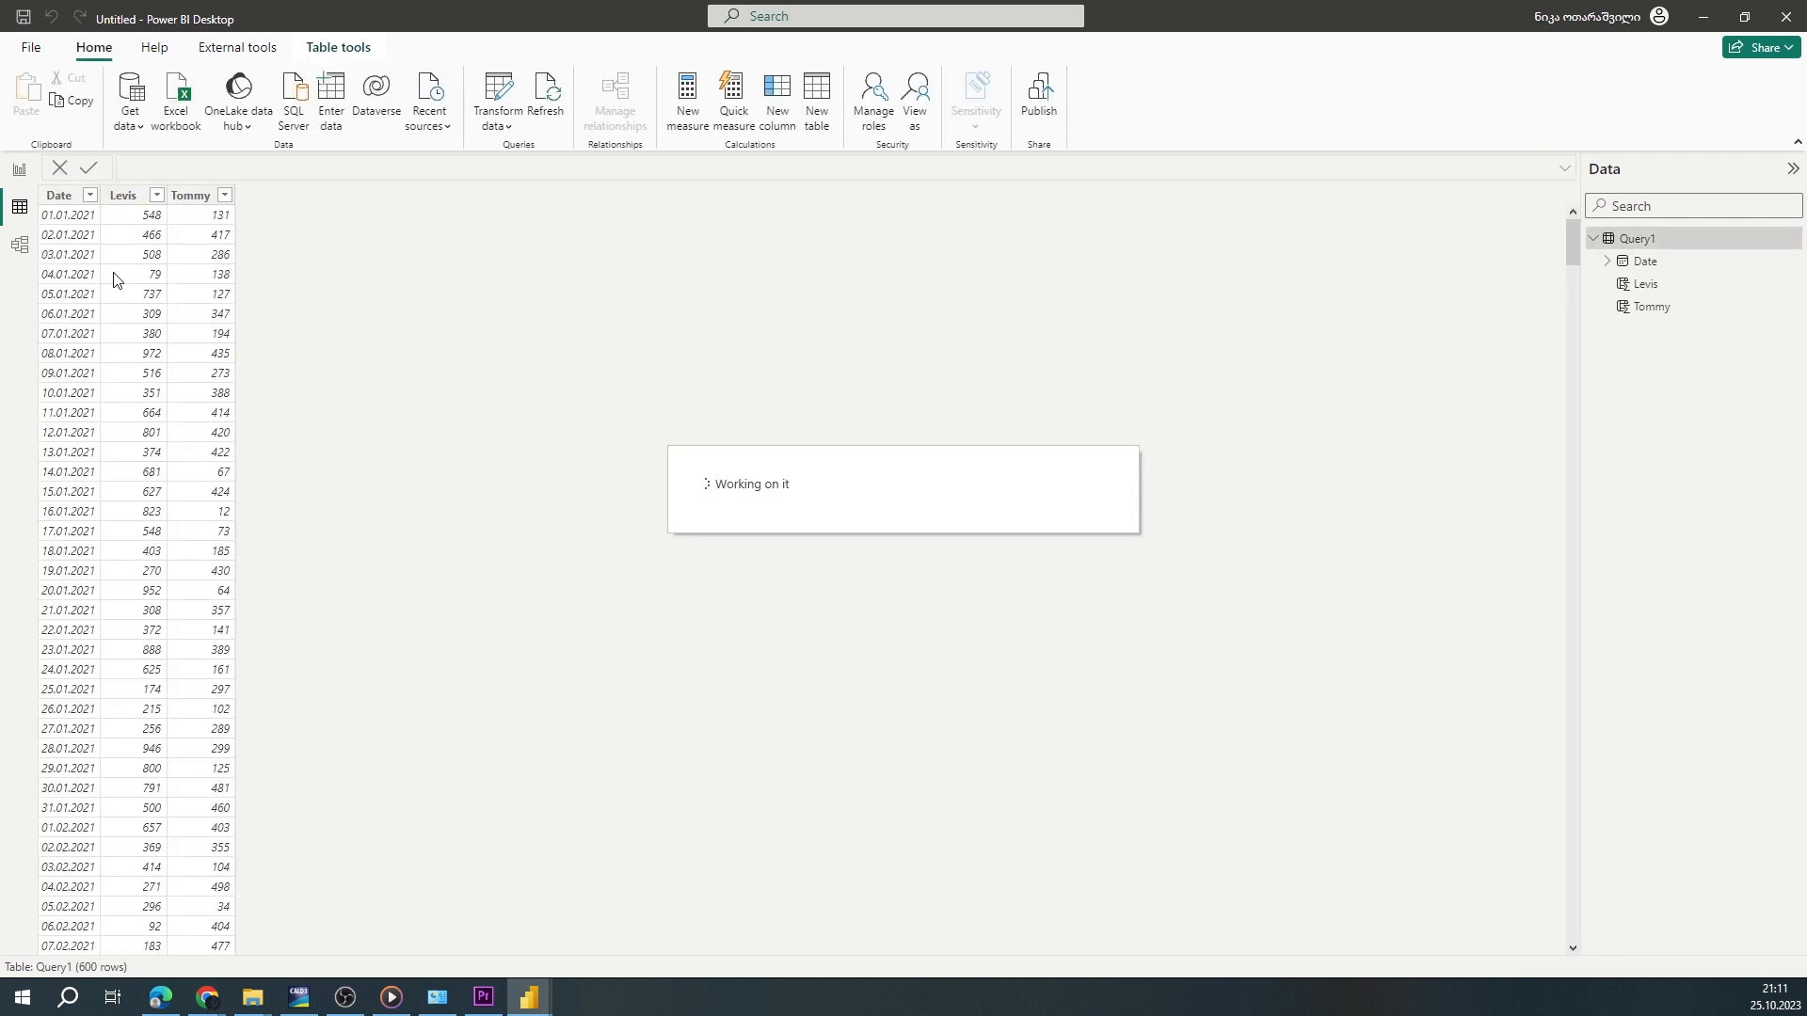
pyautogui.click(336, 99)
pyautogui.doubleClick(629, 732)
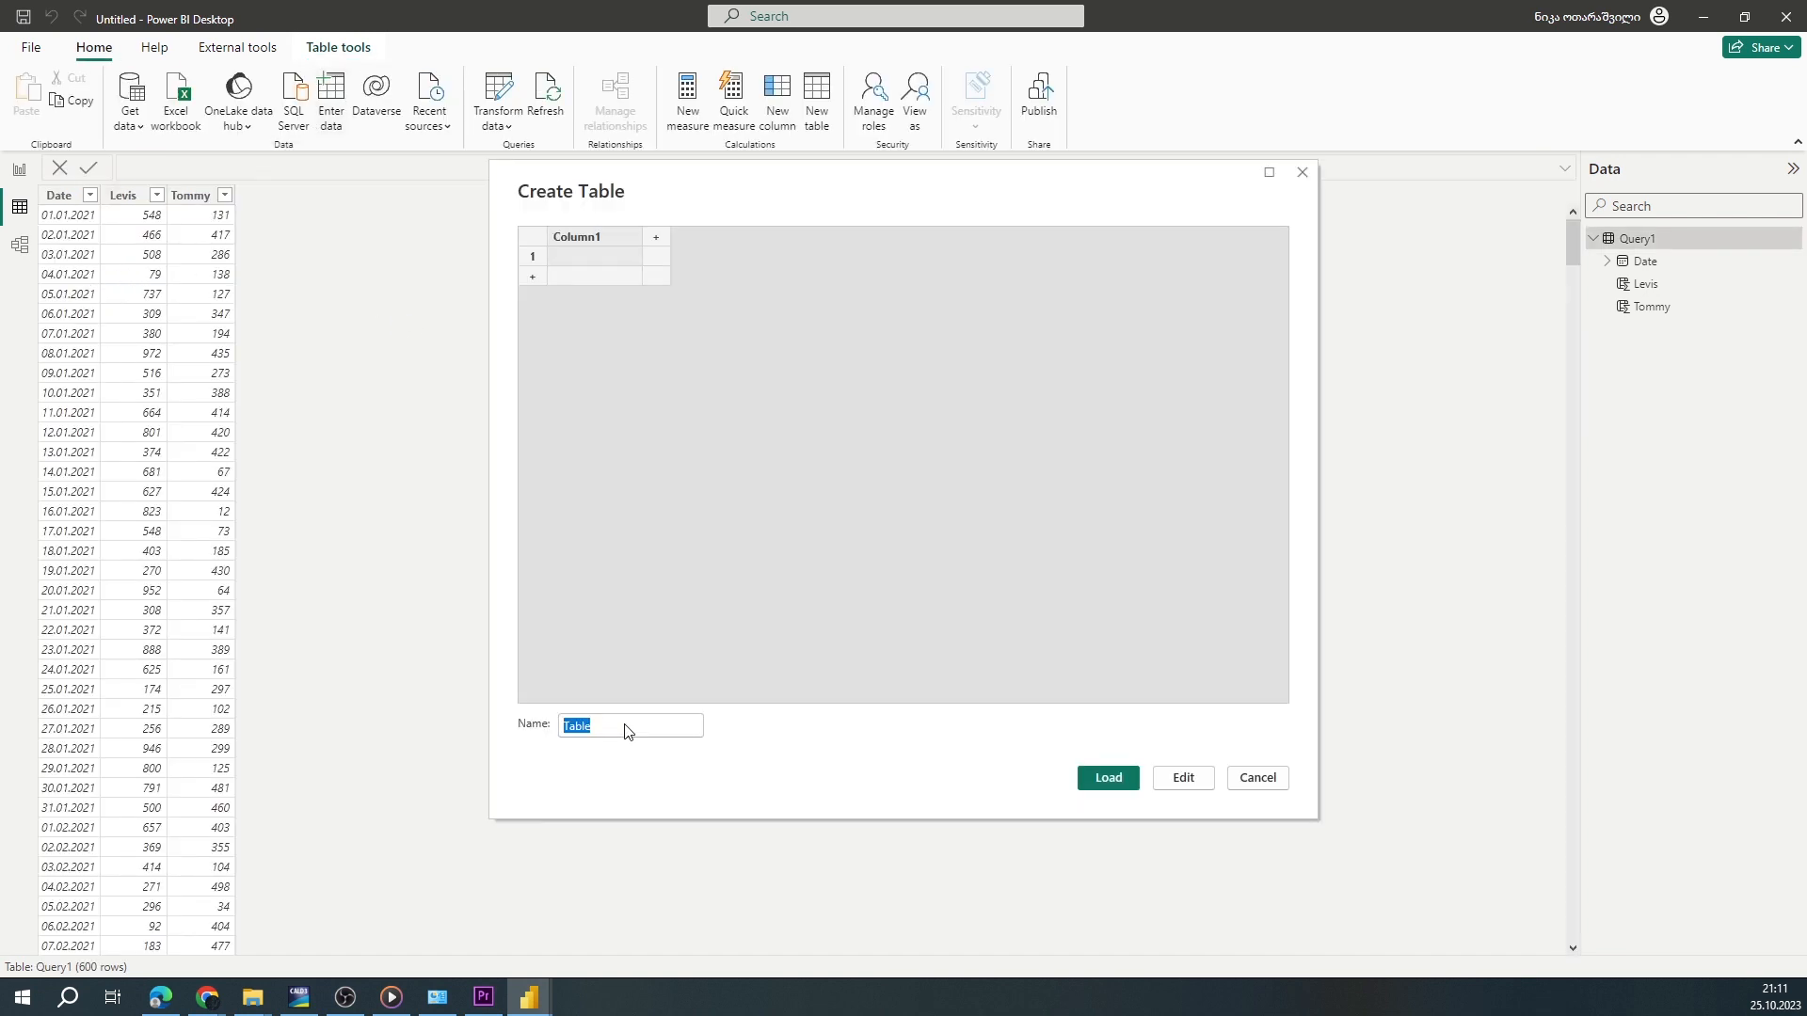
pyautogui.write('Switch')
pyautogui.doubleClick(587, 243)
pyautogui.write('Brand')
pyautogui.click(595, 263)
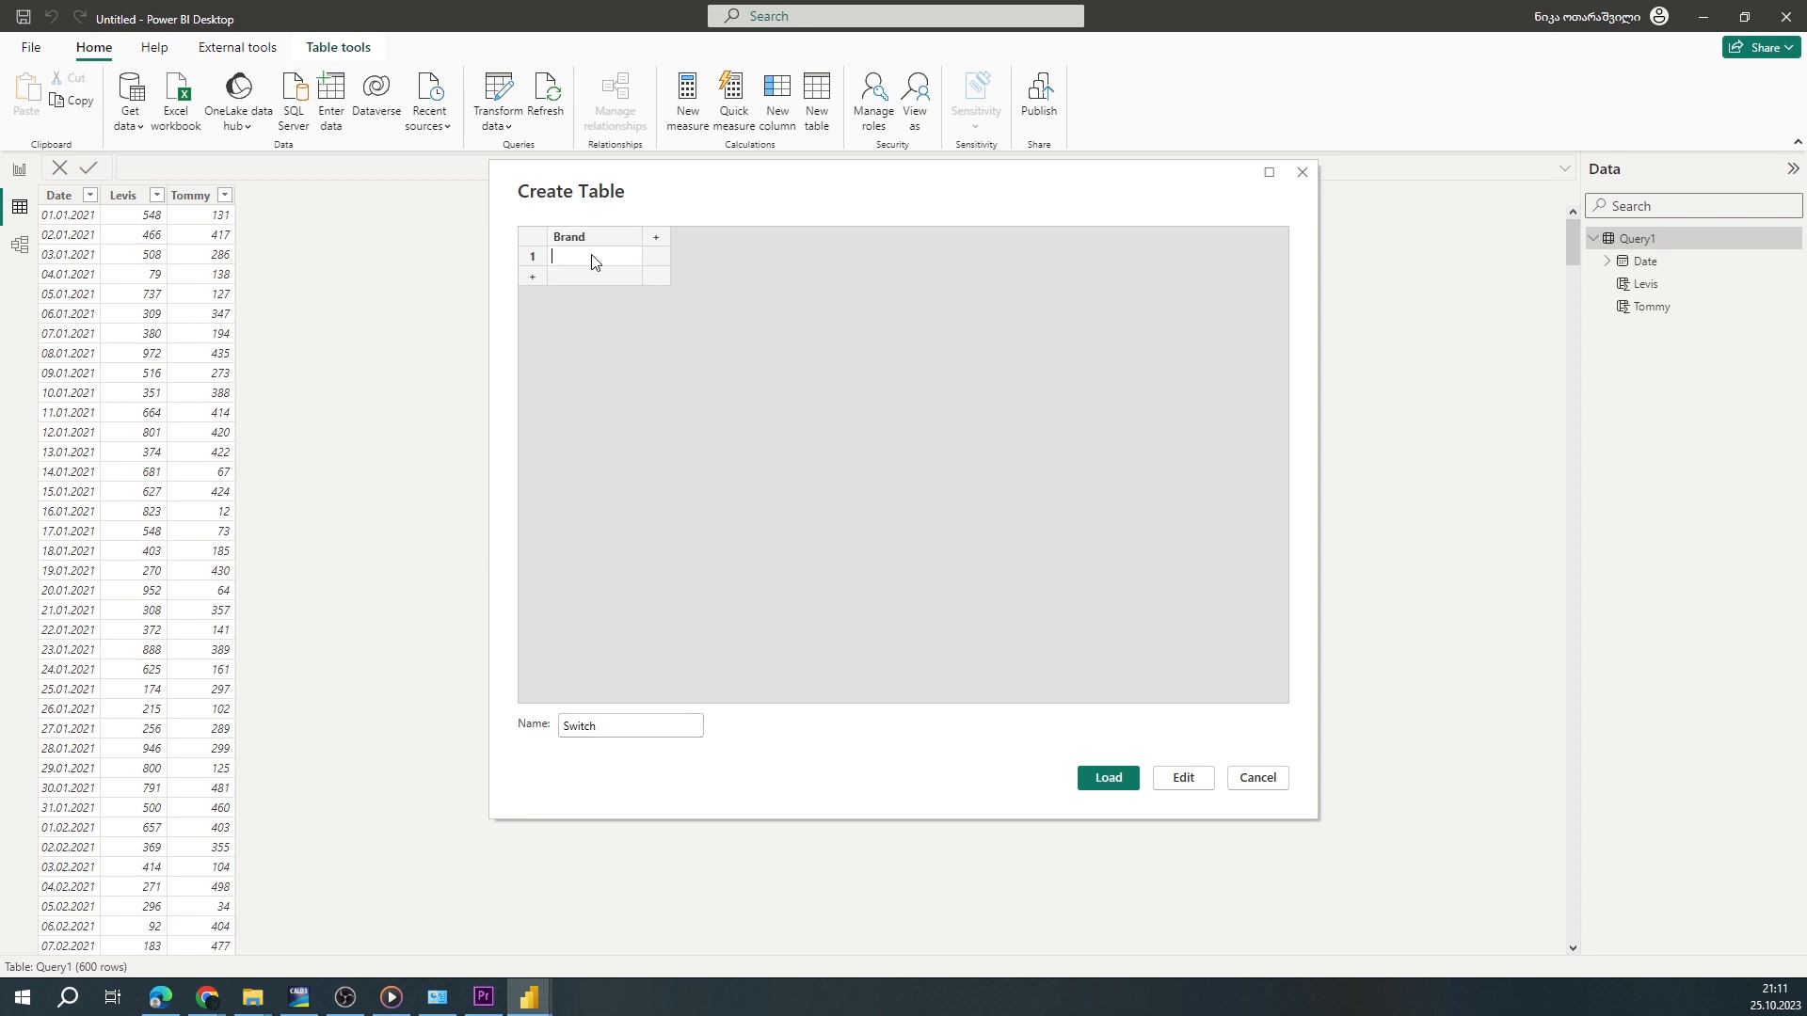
pyautogui.write('Levis')
pyautogui.press('Return')
pyautogui.write('Tommy')
# Add a BrandID column with values 1 for Levis and 2 for Tommy, and load the Switch table
pyautogui.click(656, 237)
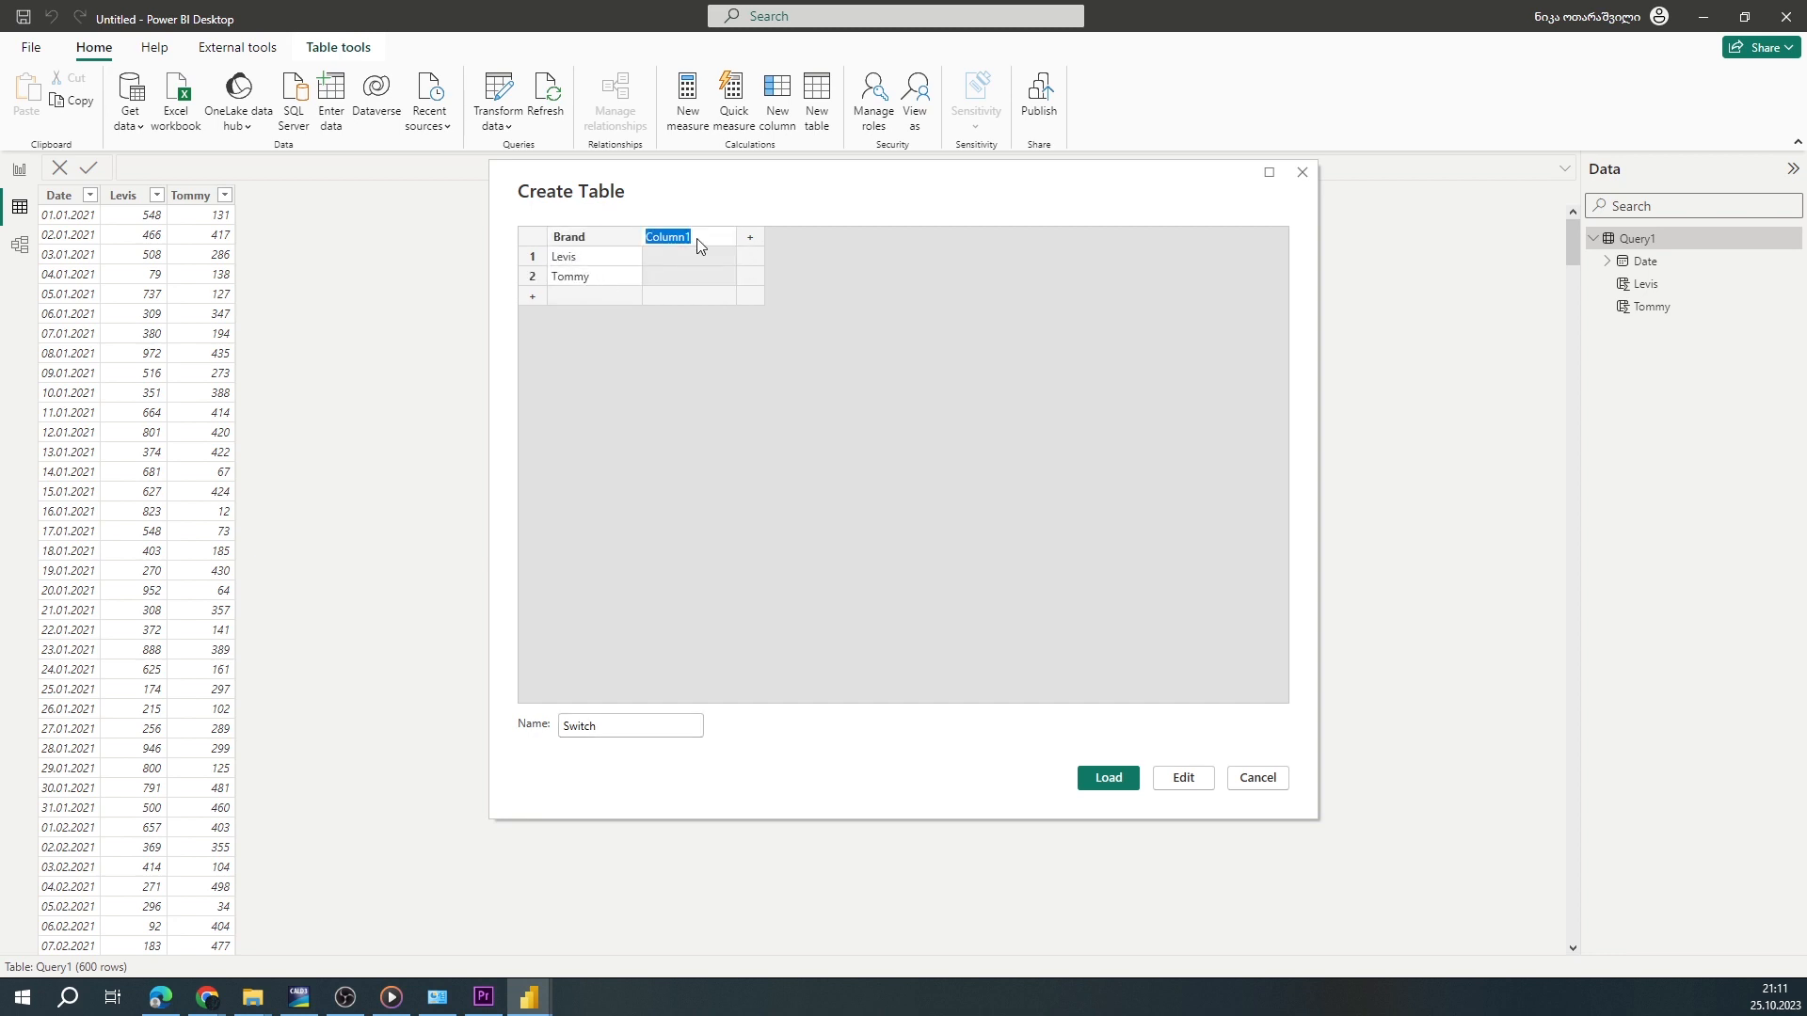
pyautogui.write('BrandID')
pyautogui.press('Tab')
pyautogui.rightClick(798, 232)
pyautogui.click(848, 327)
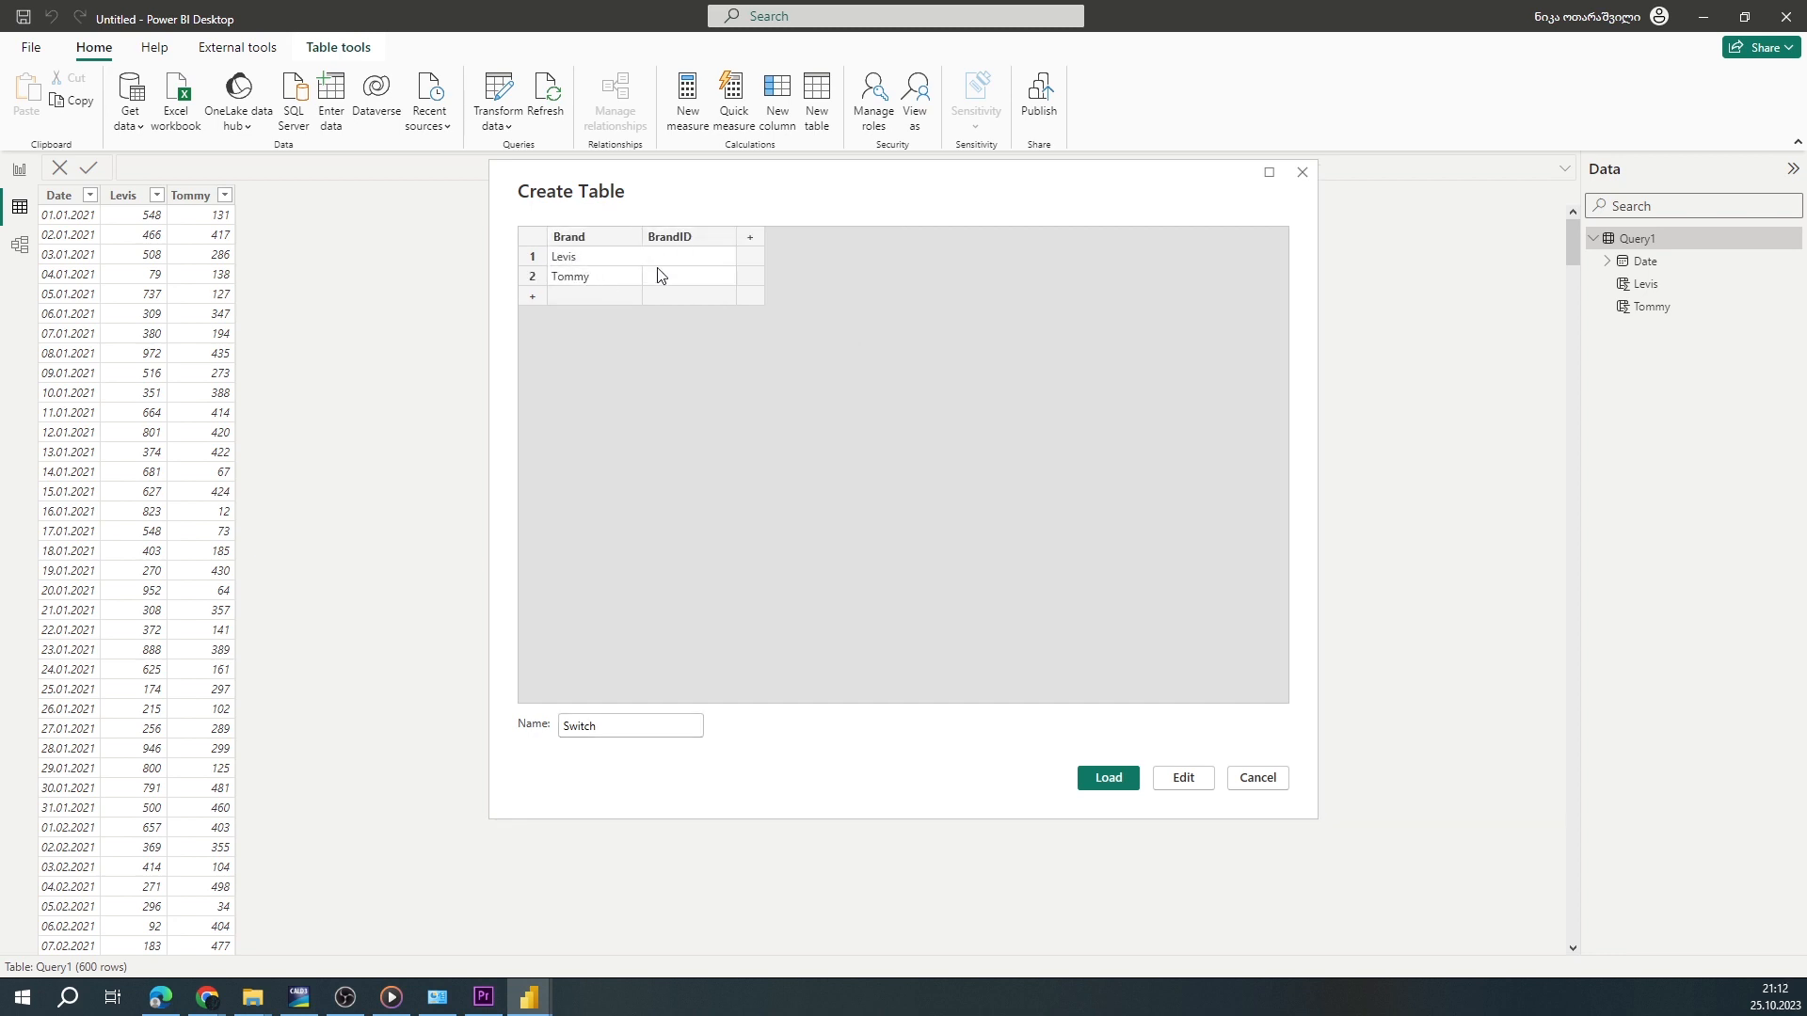
pyautogui.click(658, 263)
pyautogui.write('1')
pyautogui.press('Return')
pyautogui.write('2')
pyautogui.click(1135, 789)
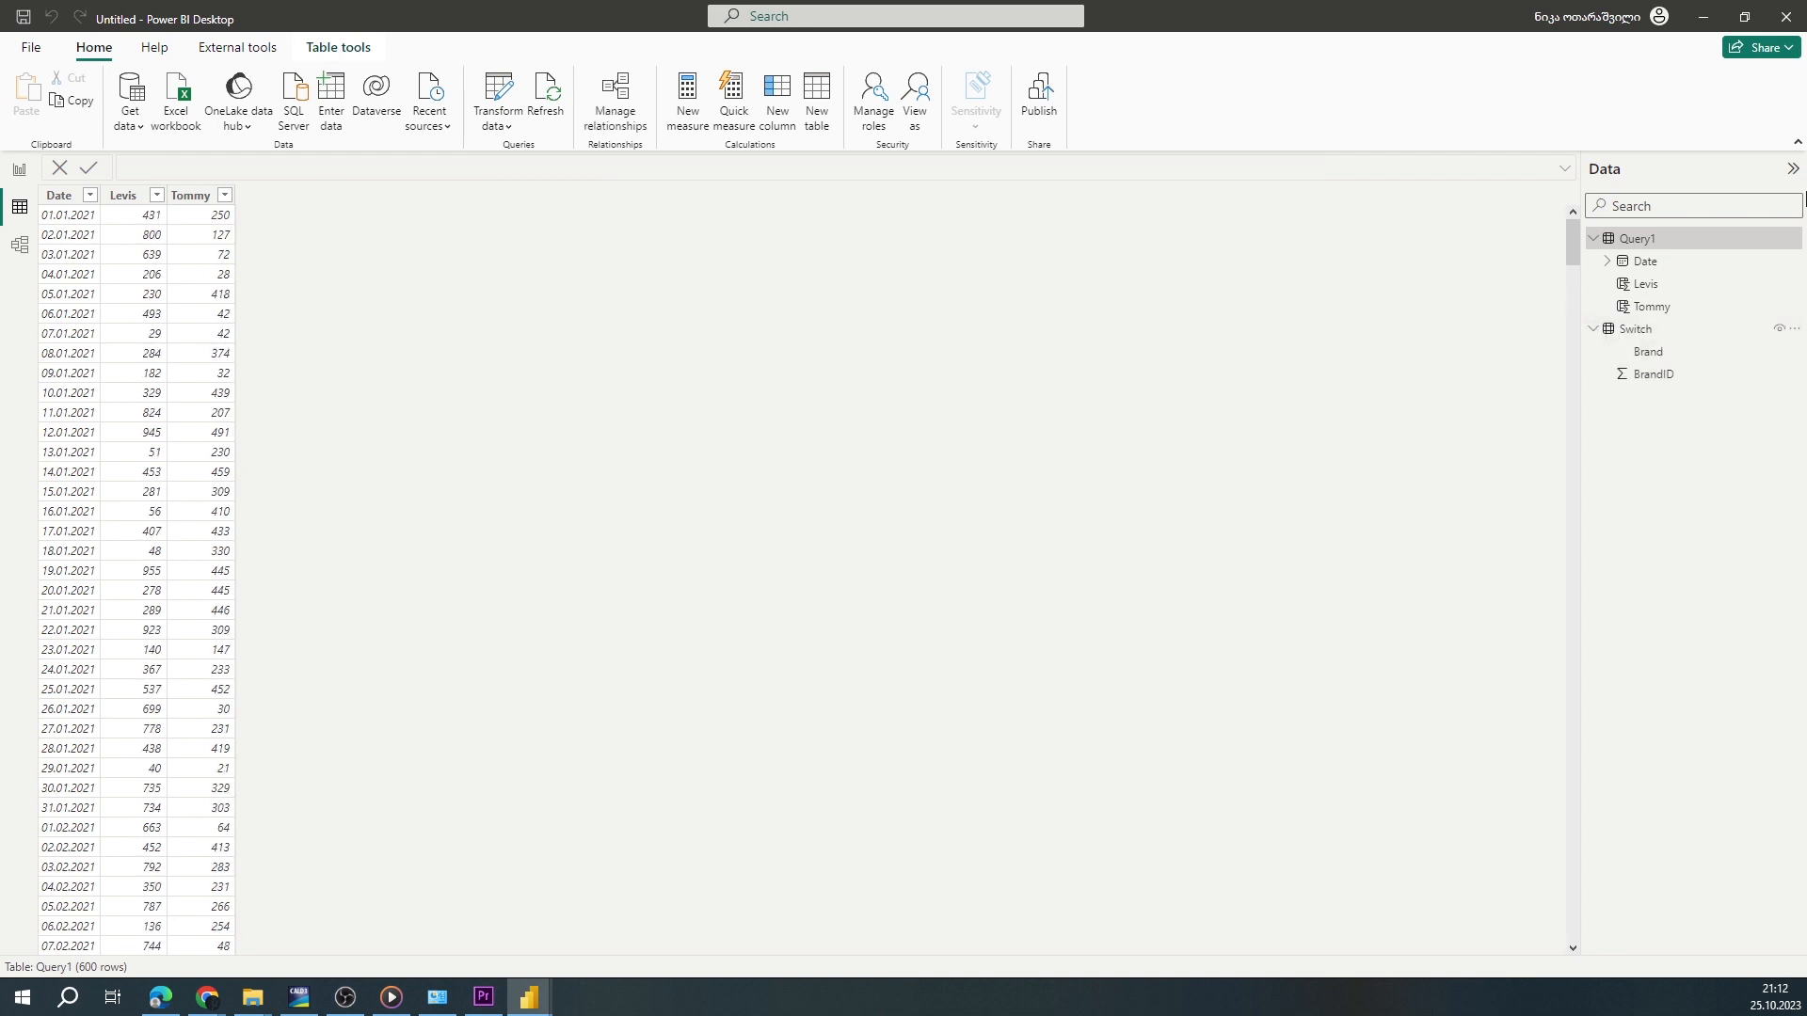
# From the report view, create a Query1 measure with the formula Select_Switch = MIN('Switch'[BrandID])
pyautogui.click(19, 170)
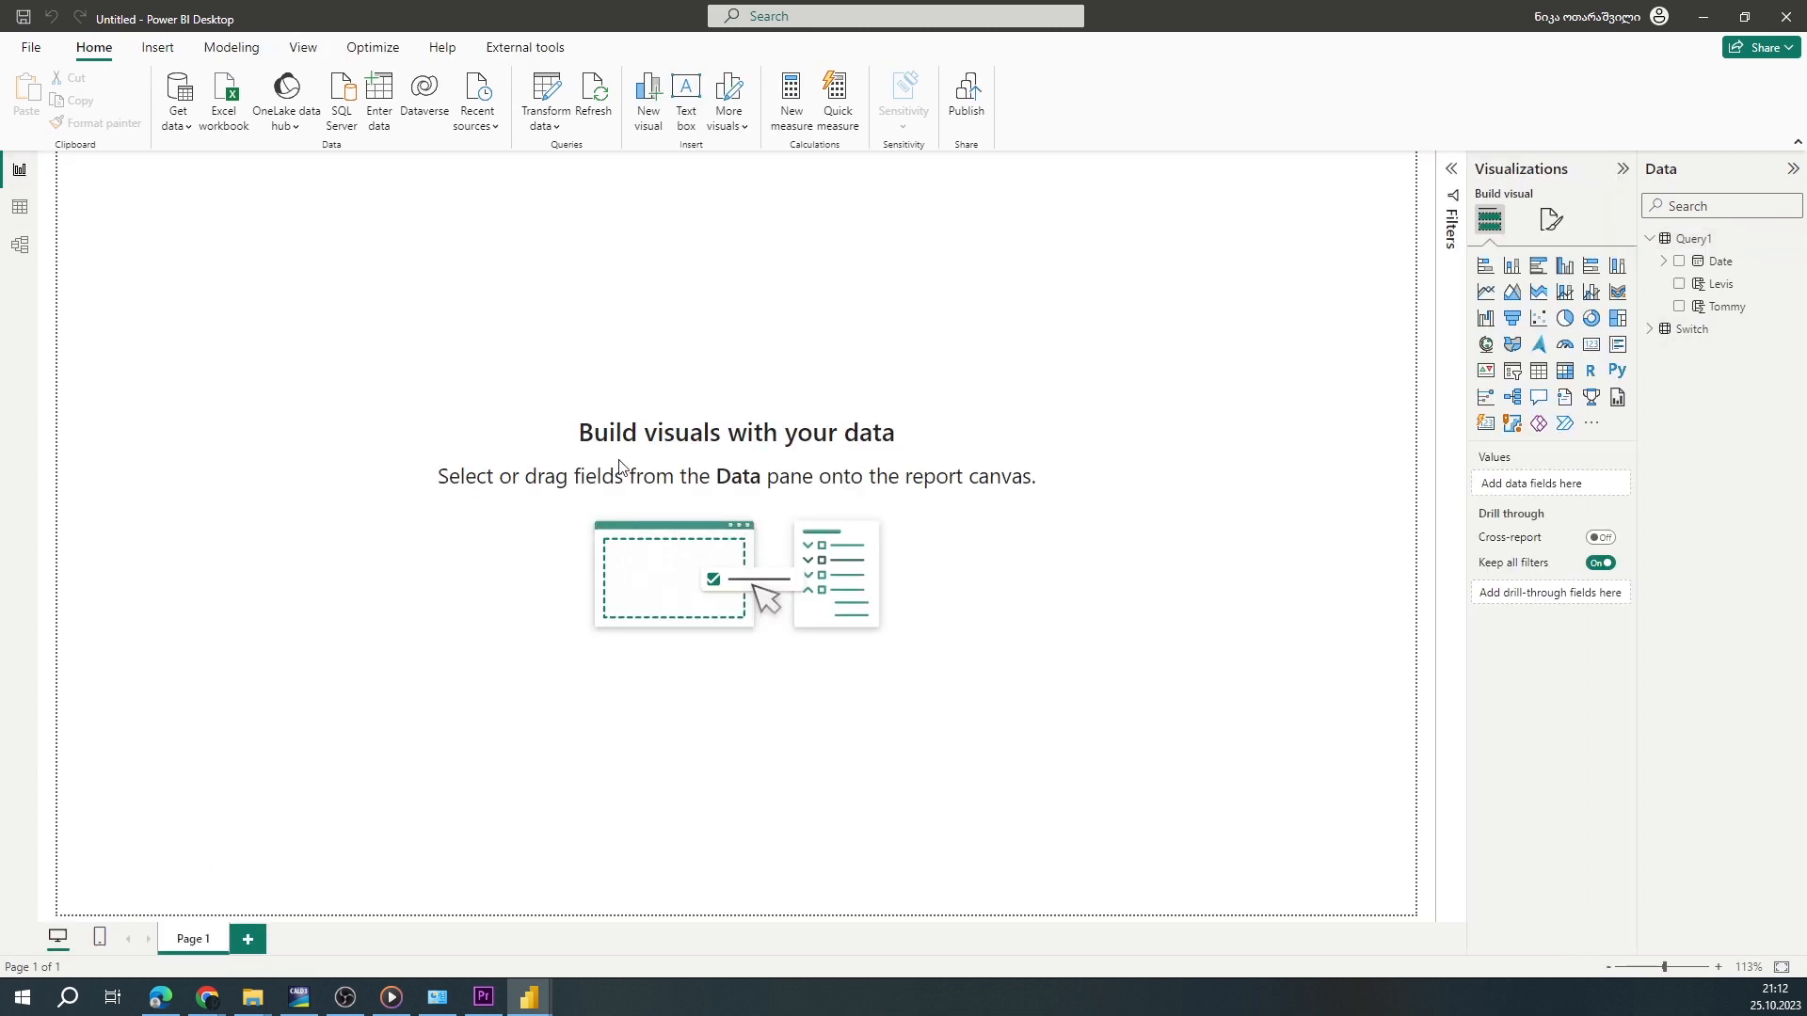
pyautogui.rightClick(1722, 241)
pyautogui.click(1719, 270)
pyautogui.click(161, 167)
pyautogui.doubleClick(153, 165)
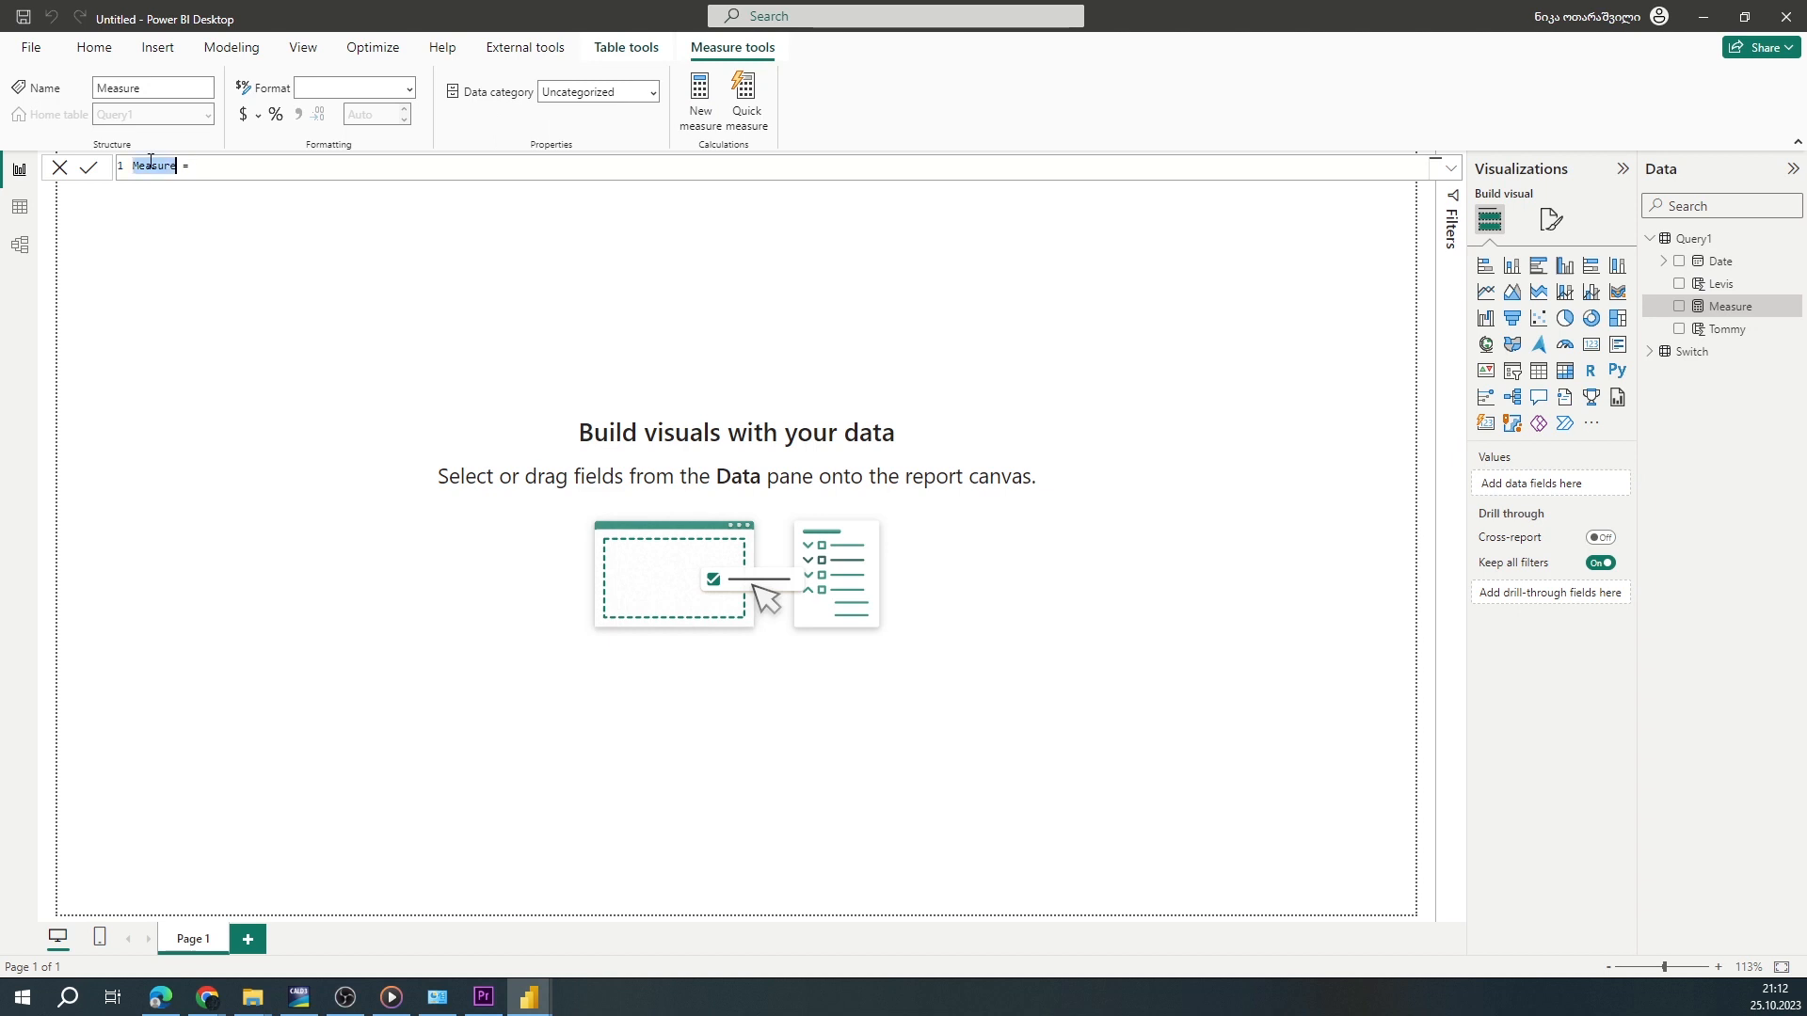
pyautogui.write("Select_Switch =MIN('Switch'[BrandID])")
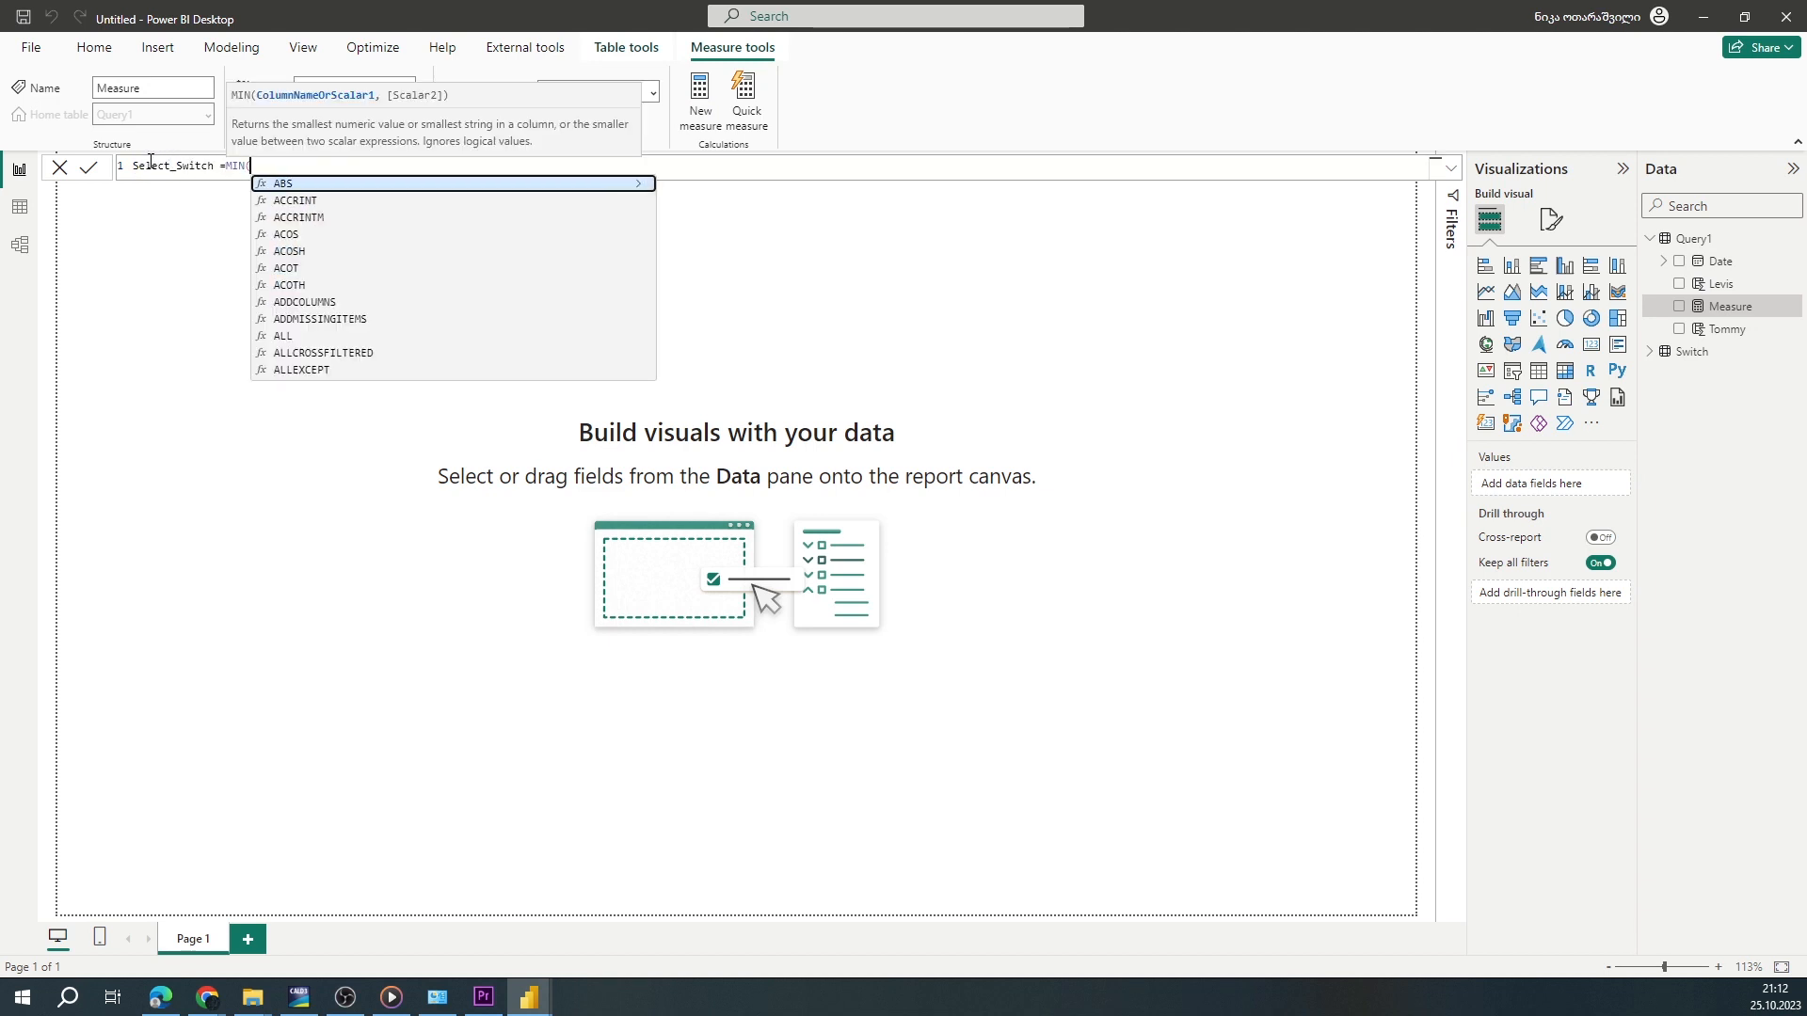
pyautogui.click(89, 170)
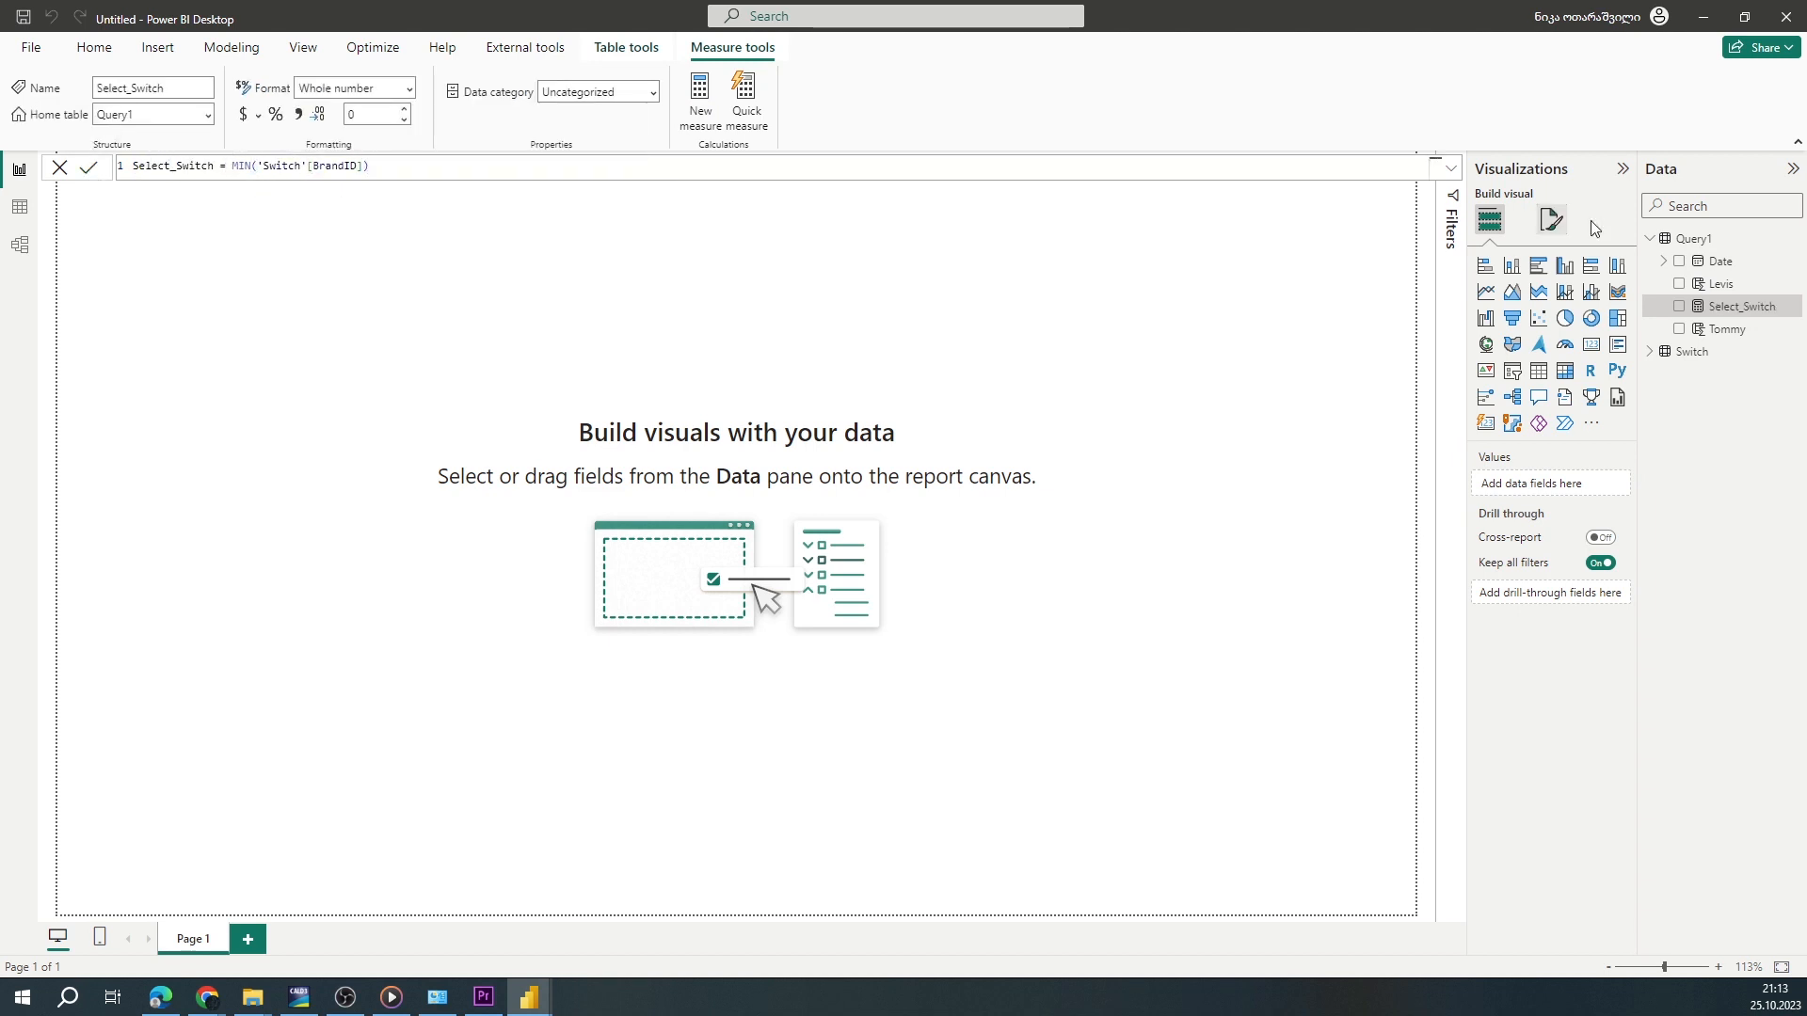
# Start a Query1 measure TimeFrameProfit=SWITCH([Select_Switch], with case 1 as CALCULATE(SUM(Query1[Levis]),FILTER(ALLSELECTED(Query1),Query1[Date]<=max(Query1[Date]))),
pyautogui.rightClick(1691, 239)
pyautogui.click(1694, 263)
pyautogui.write('TimeFrameProfit=Switch')
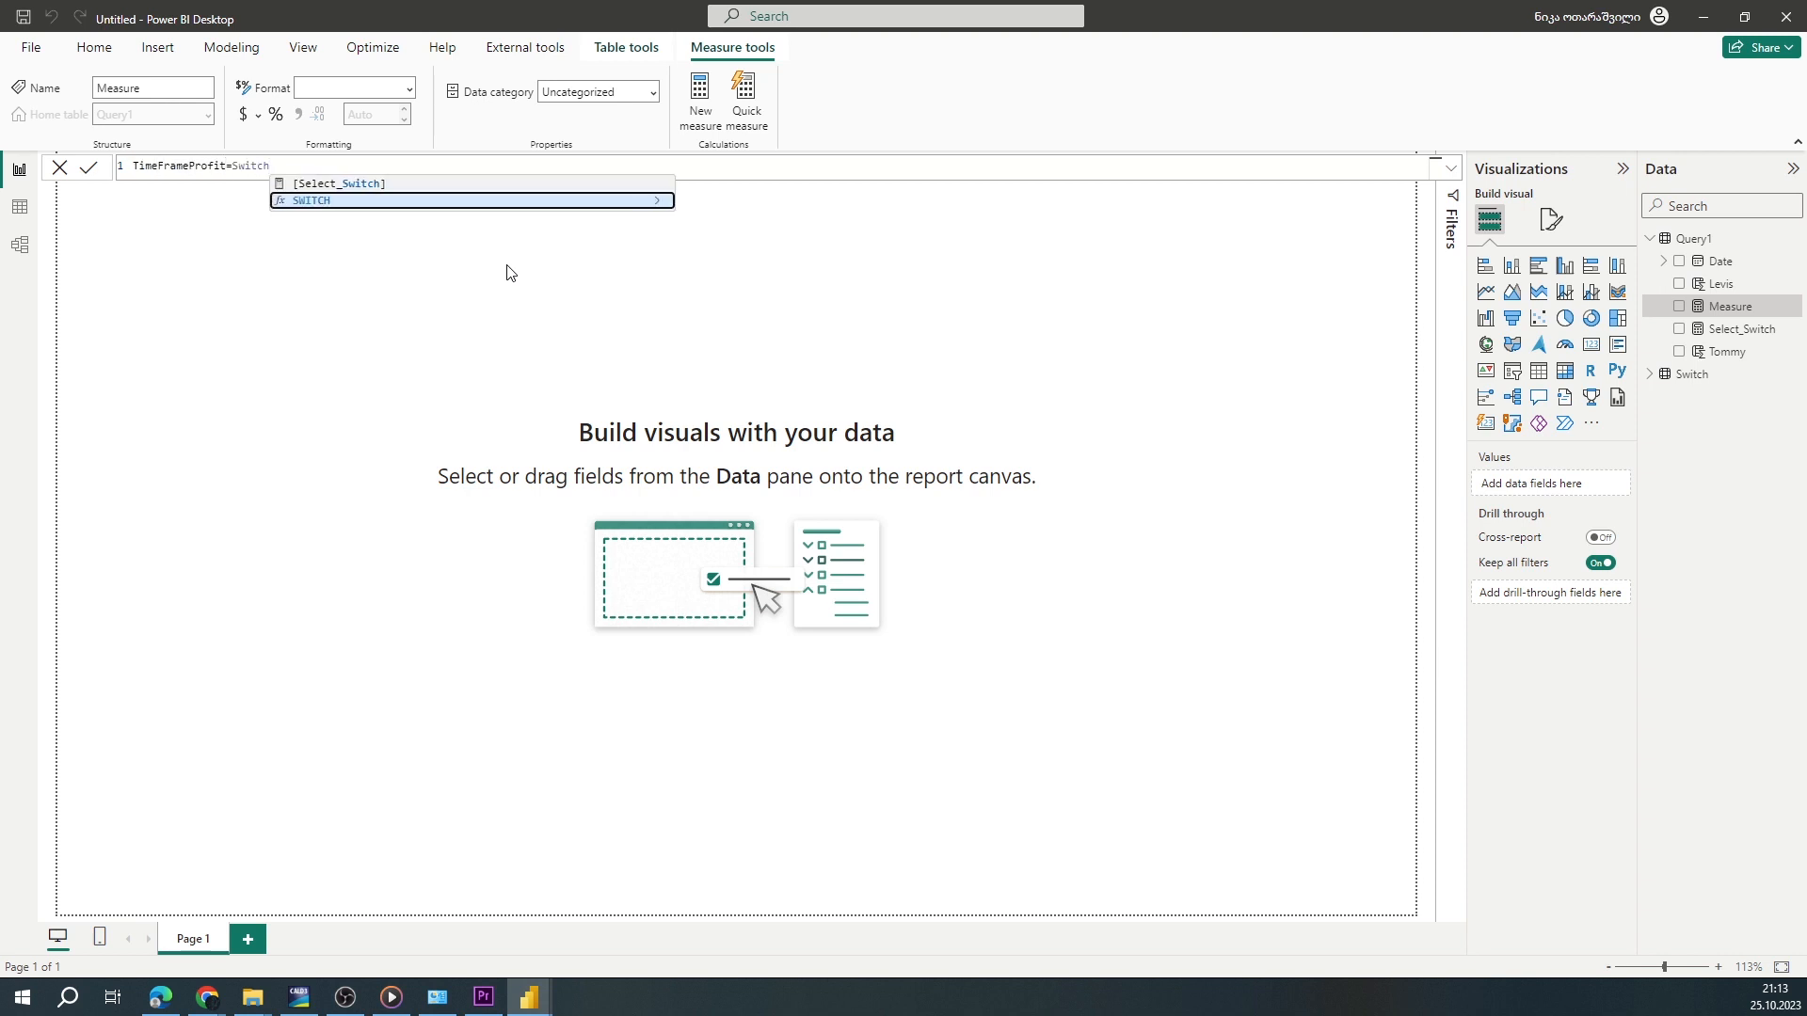
pyautogui.press('Tab')
pyautogui.write('[Select_Switch],')
pyautogui.press('Return')
pyautogui.write('CALCULATE(SUM(Query1[Levis]),fil')
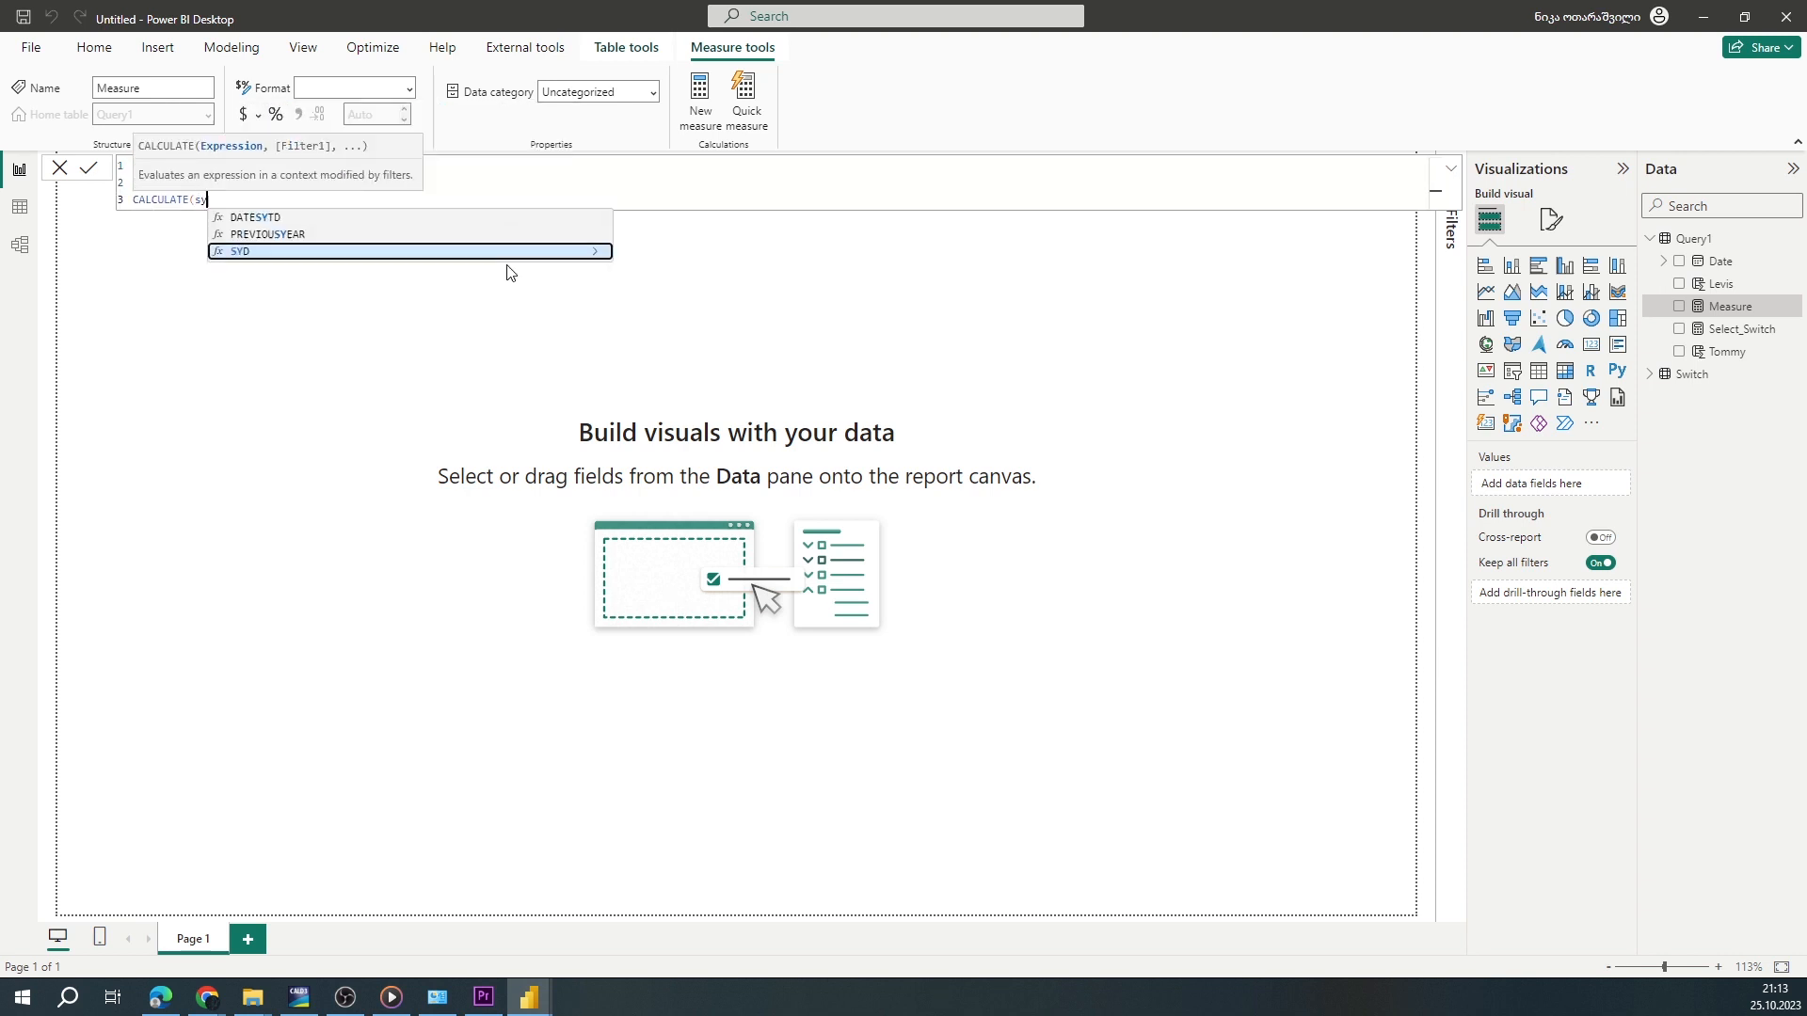
pyautogui.write('TER(ALLSELECTED(Query1),')
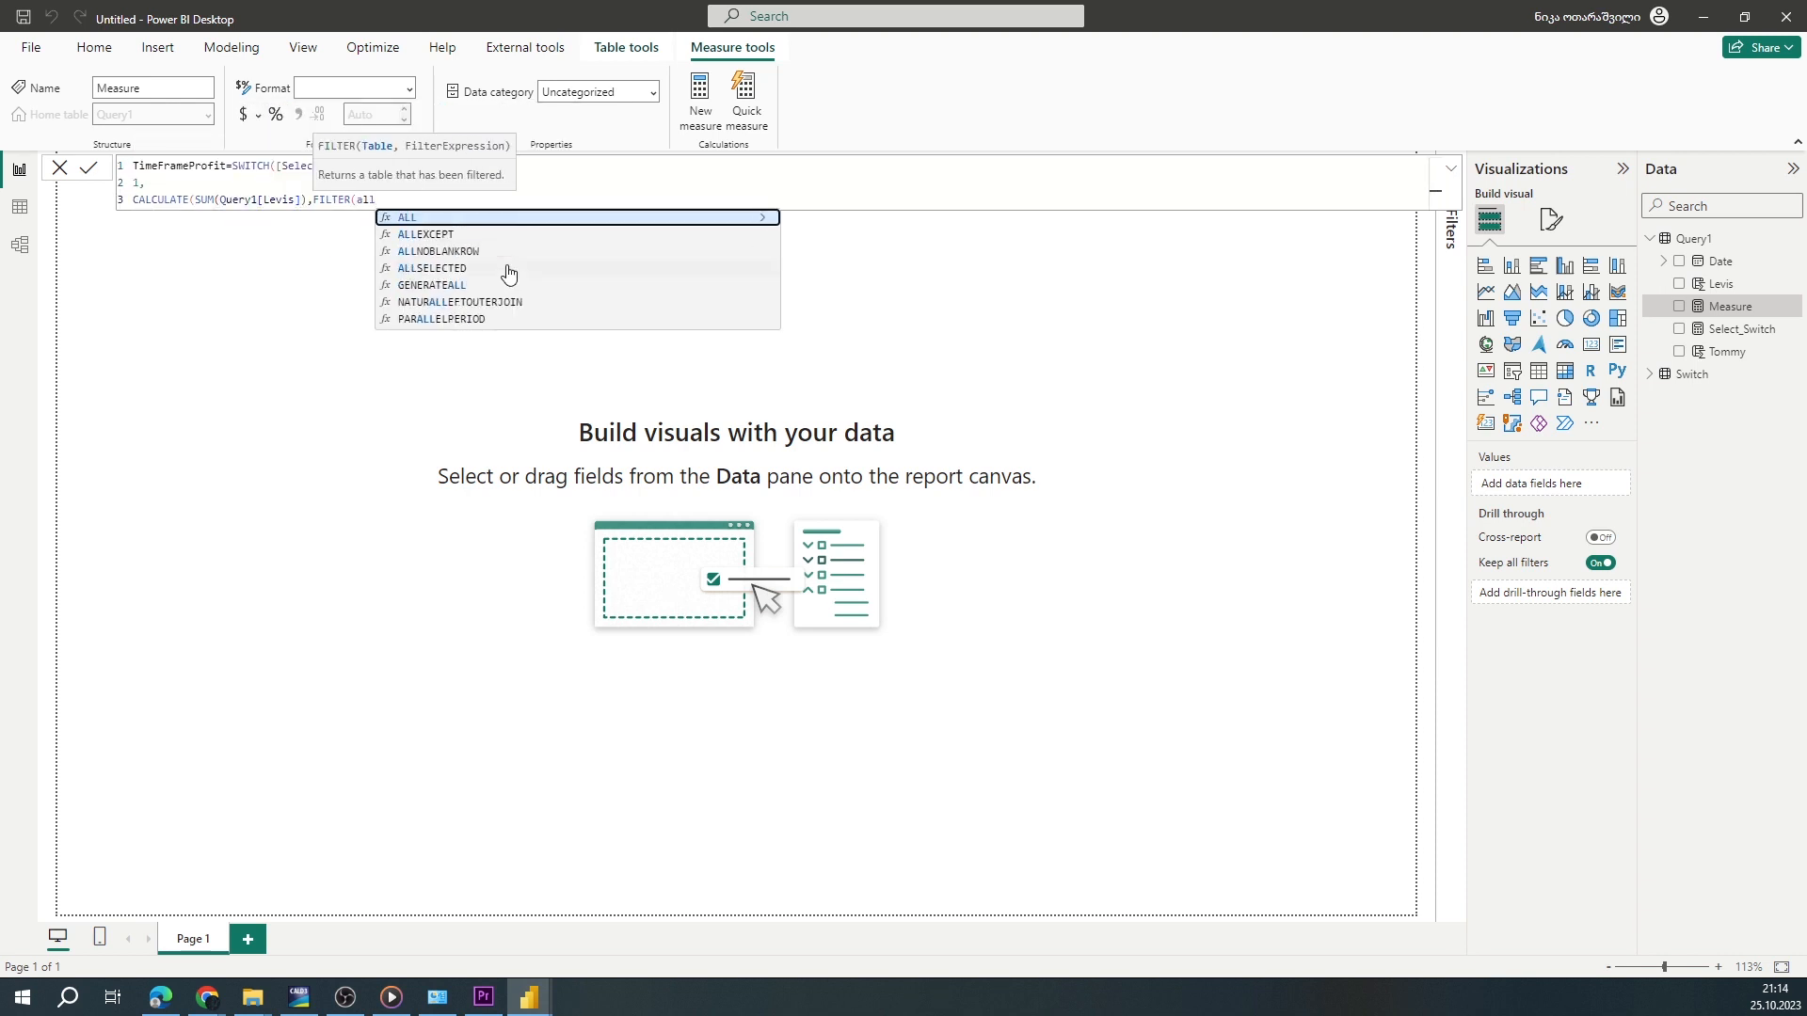
pyautogui.hotkey('alt', 'Return')
pyautogui.write('query1[Date]<=max(Query1[Date]))')
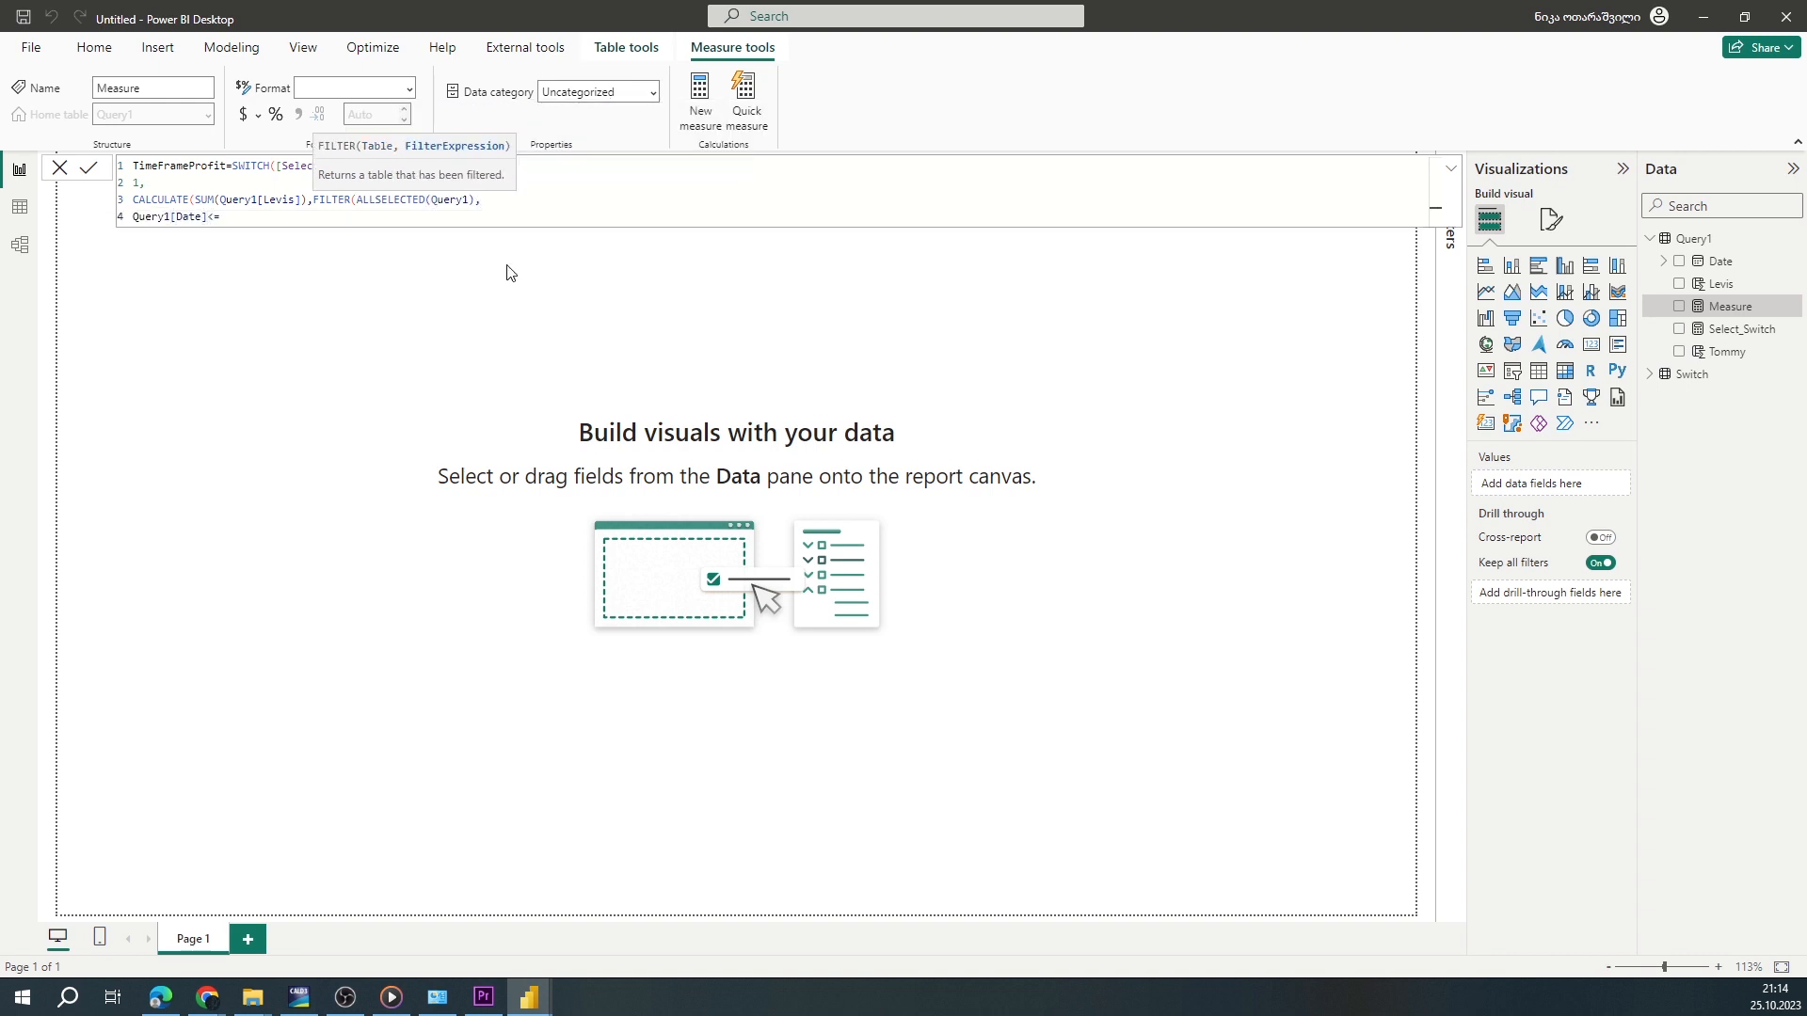
pyautogui.write('),')
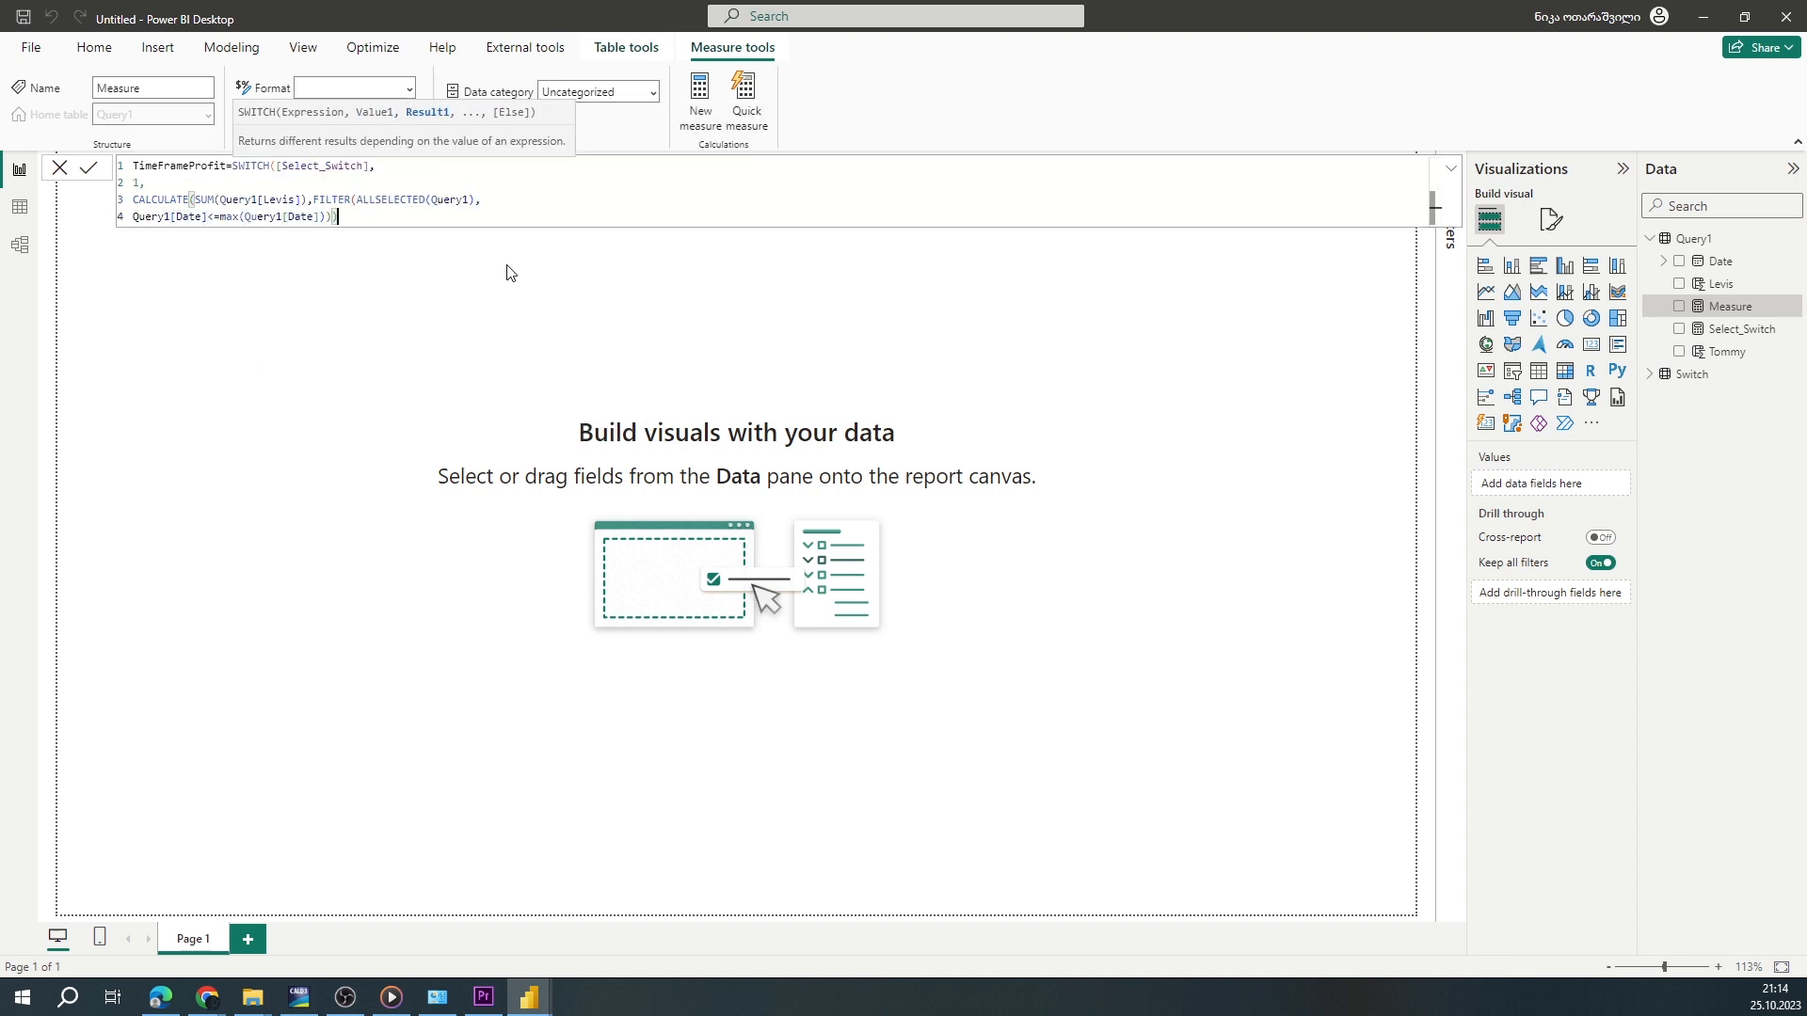
# Put the Levis case's FILTER on its own line and indent it and the date condition beneath CALCULATE
pyautogui.press('Up')
pyautogui.press('Left')
pyautogui.press('Left')
pyautogui.press('Left')
pyautogui.press('Left')
pyautogui.press('Left')
pyautogui.hotkey('alt', 'Return')
pyautogui.press('Tab')
pyautogui.press('Down')
pyautogui.press('Home')
pyautogui.press('Tab')
pyautogui.press('Tab')
pyautogui.press('Tab')
pyautogui.press('End')
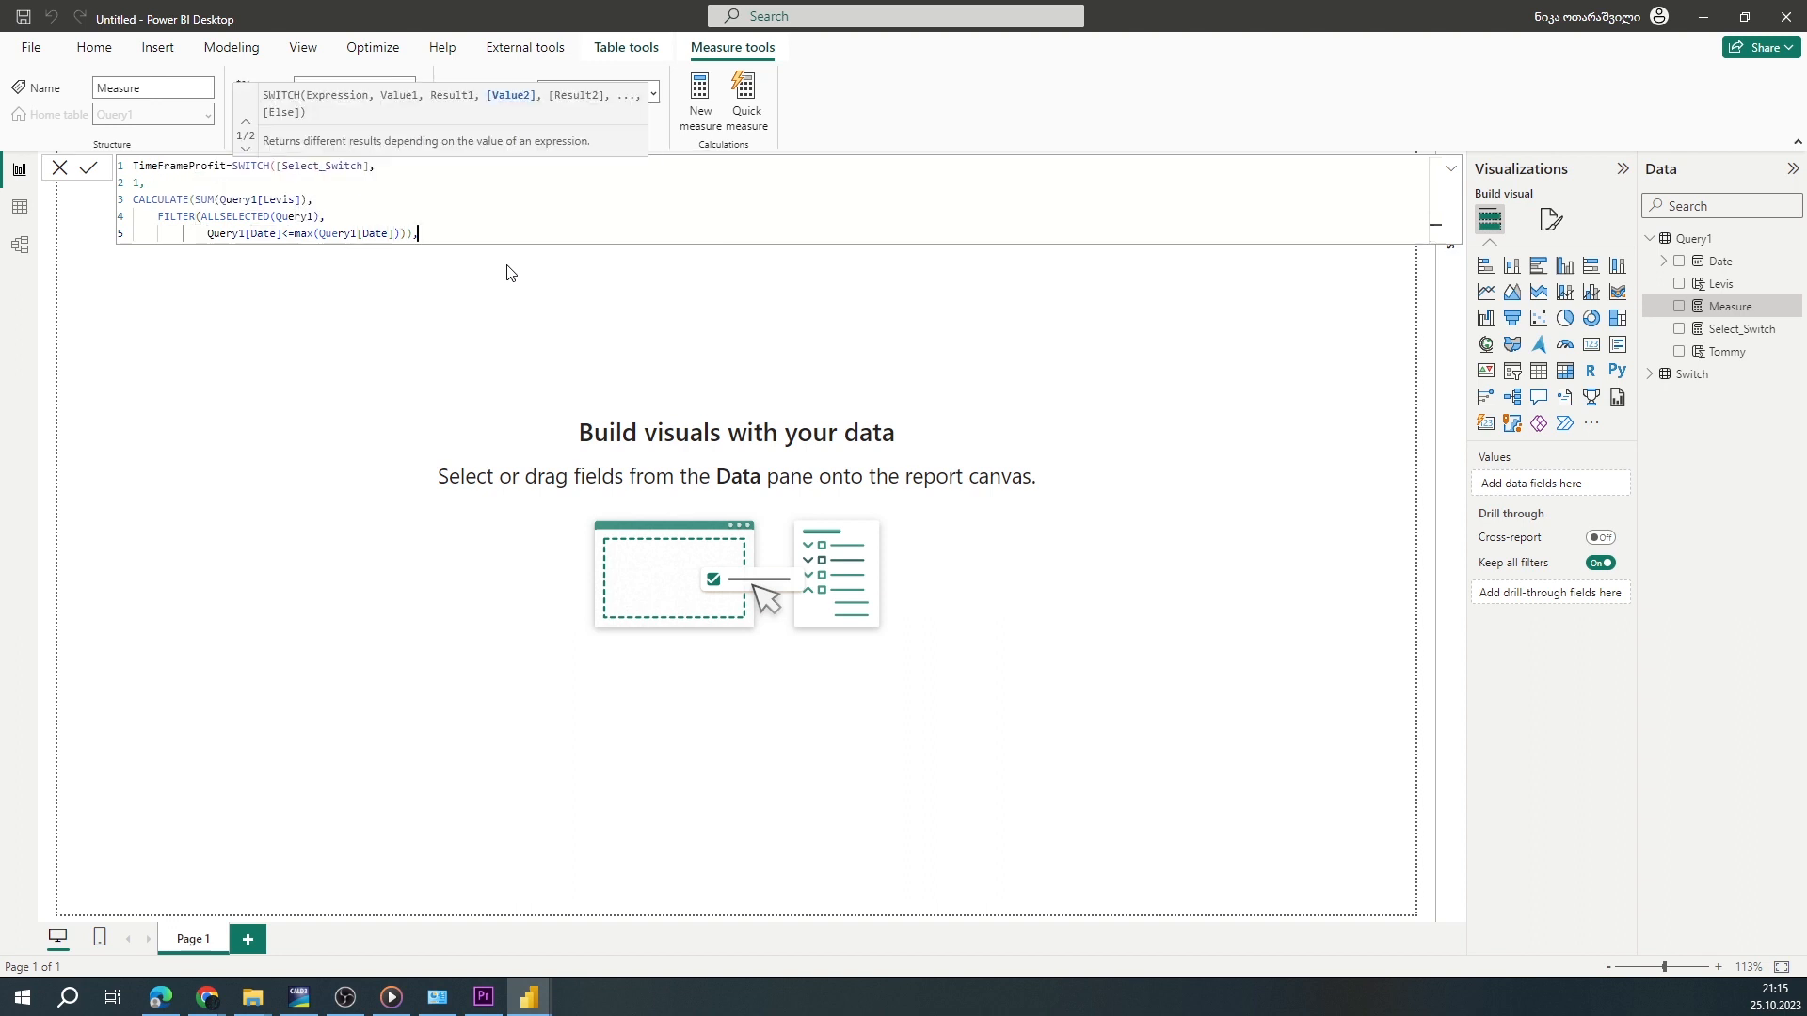
# Add case 2 to the SWITCH as CALCULATE(SUM(Query1[Tommy]),FILTER(ALLSELECTED(Query1),Query1[Date]<=MAX(Query1[Date])))
pyautogui.hotkey('alt', 'Return')
pyautogui.write('2,')
pyautogui.hotkey('alt', 'Return')
pyautogui.write('CALCULATE(SUM(Query1[Tommy])')
pyautogui.write(',')
pyautogui.hotkey('alt', 'Return')
pyautogui.write('FILTER(ALLSELECTED(Query1')
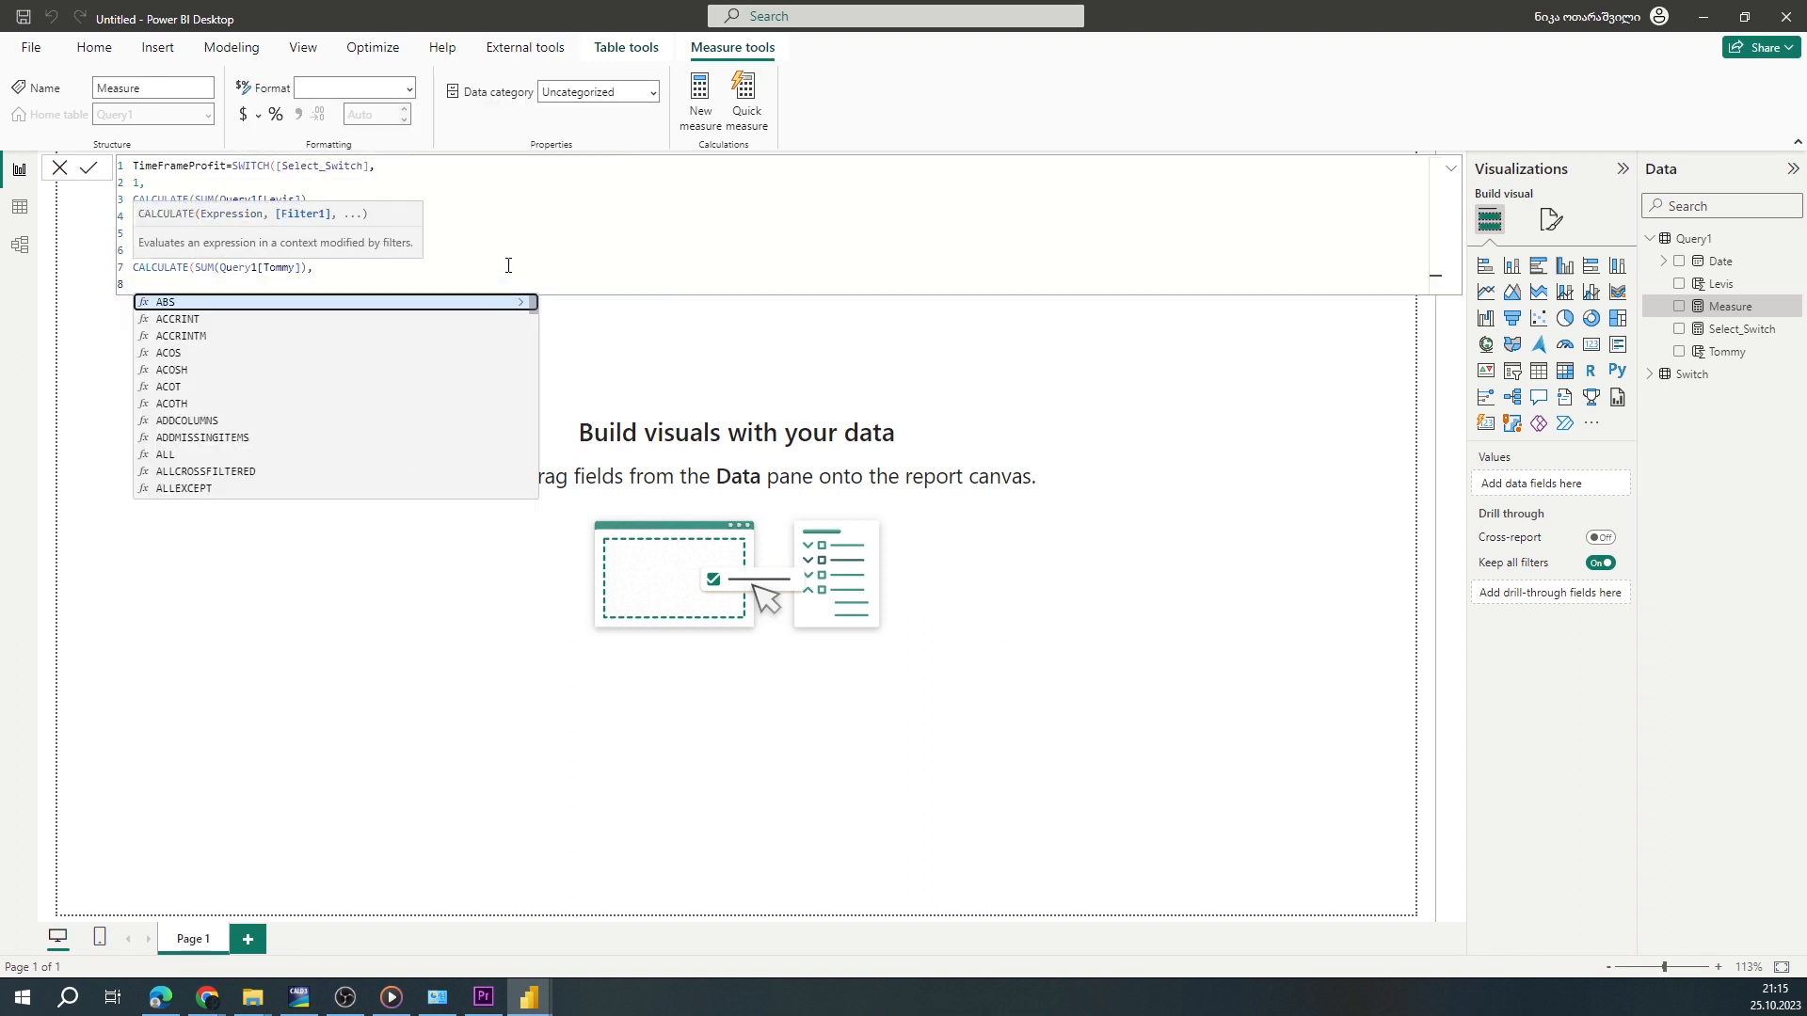
pyautogui.write('),')
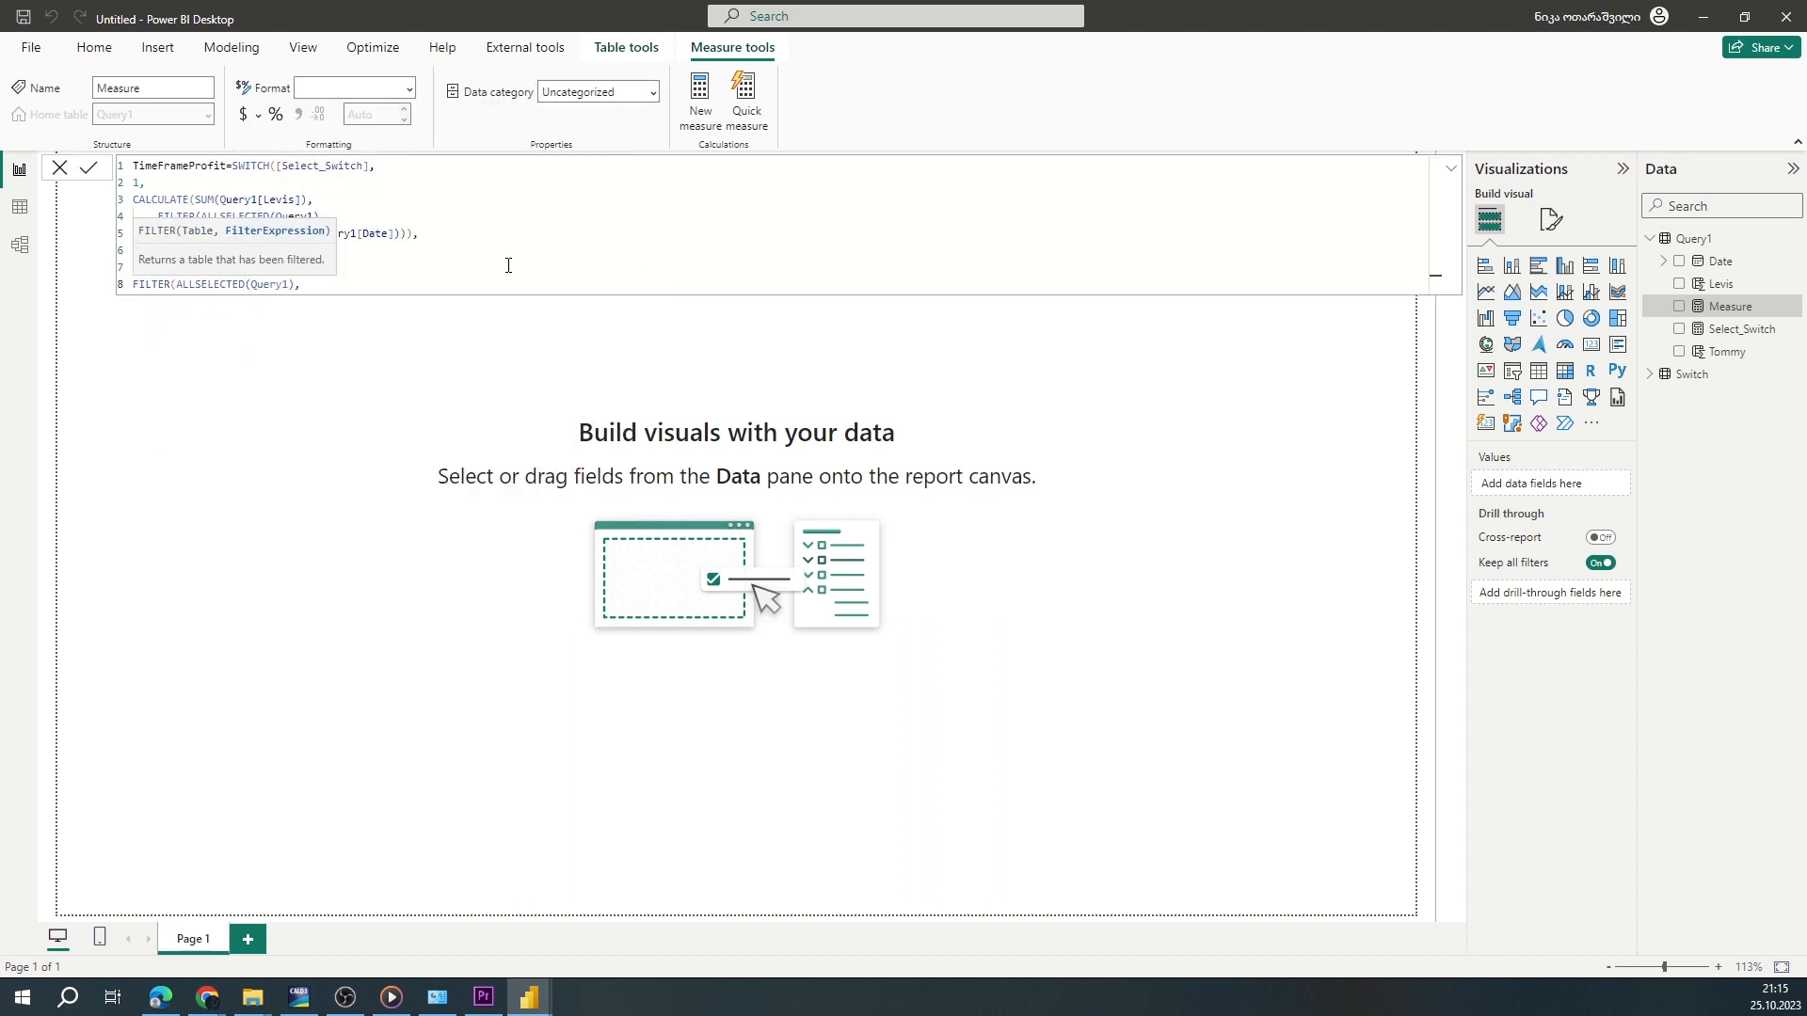
pyautogui.hotkey('alt', 'Return')
pyautogui.write('Query1[Date]<=MAX(query1[Date])))')
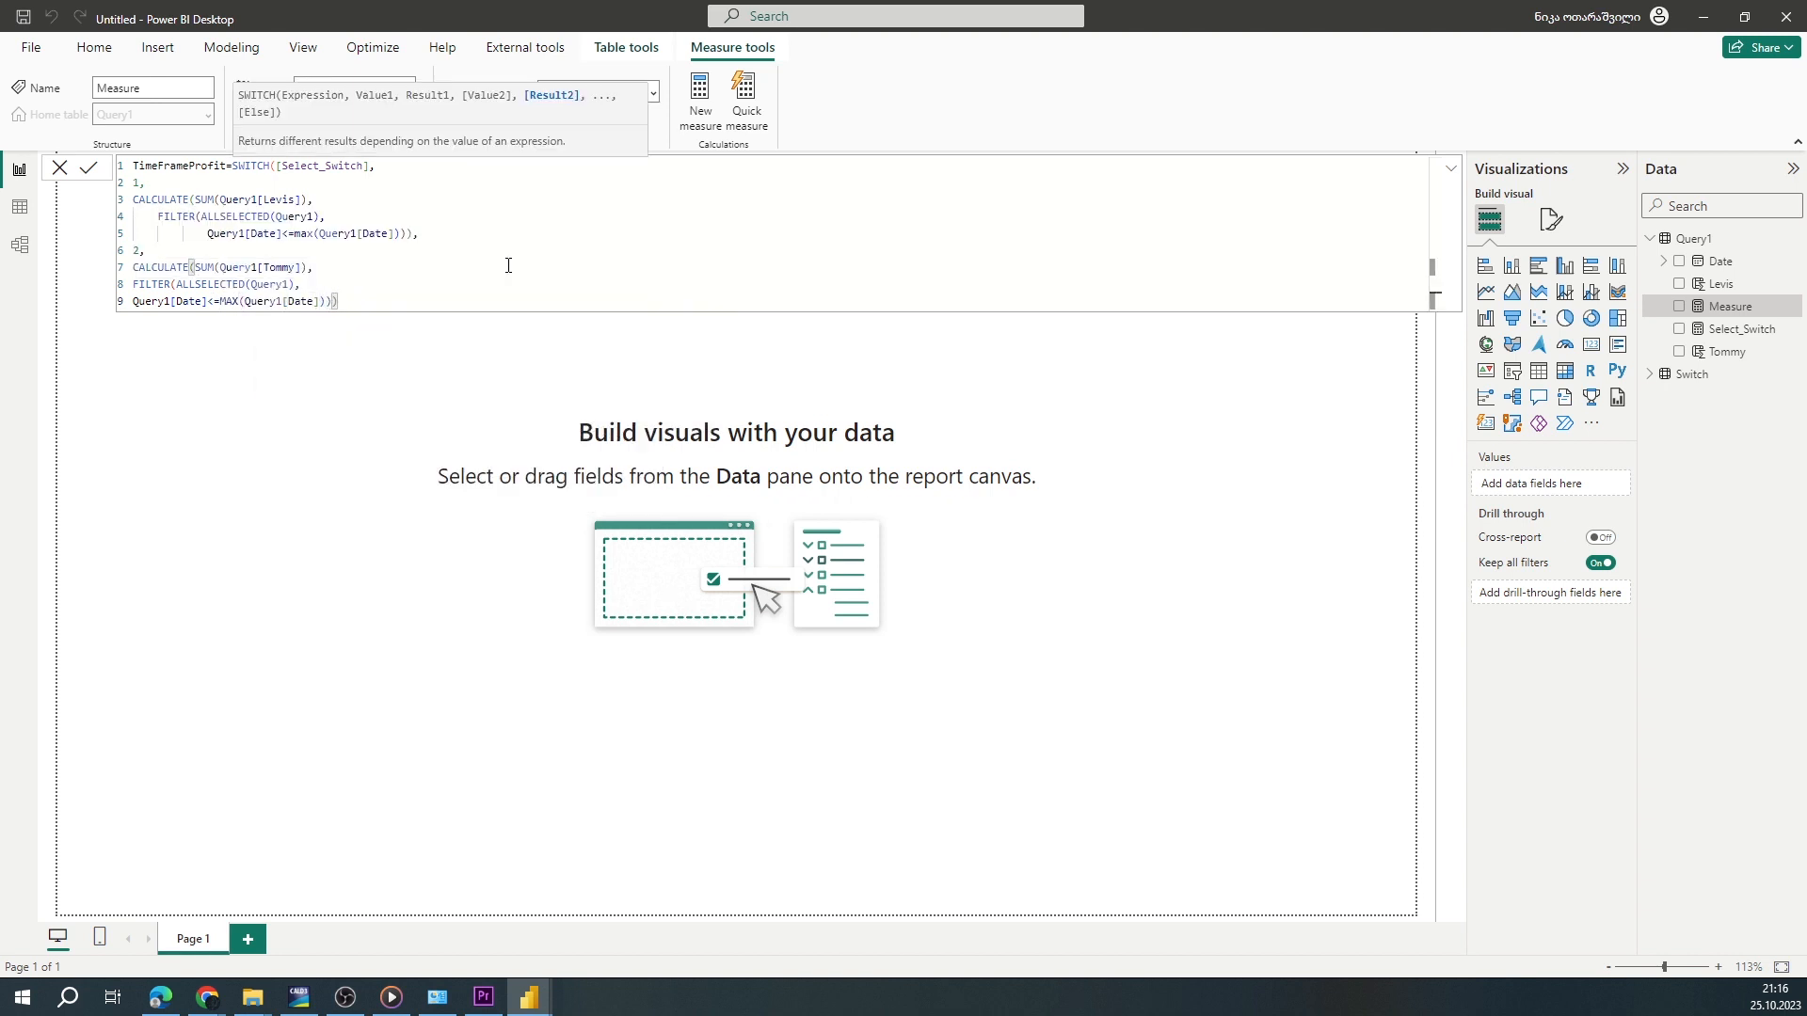
# Indent the Tommy case's FILTER line and date condition to match the Levis case
pyautogui.press('Up')
pyautogui.press('Up')
pyautogui.press('Home')
pyautogui.press('Down')
pyautogui.press('Tab')
pyautogui.press('Down')
pyautogui.press('Home')
pyautogui.press('Tab')
pyautogui.press('Tab')
pyautogui.press('Tab')
pyautogui.press('End')
pyautogui.press('Left')
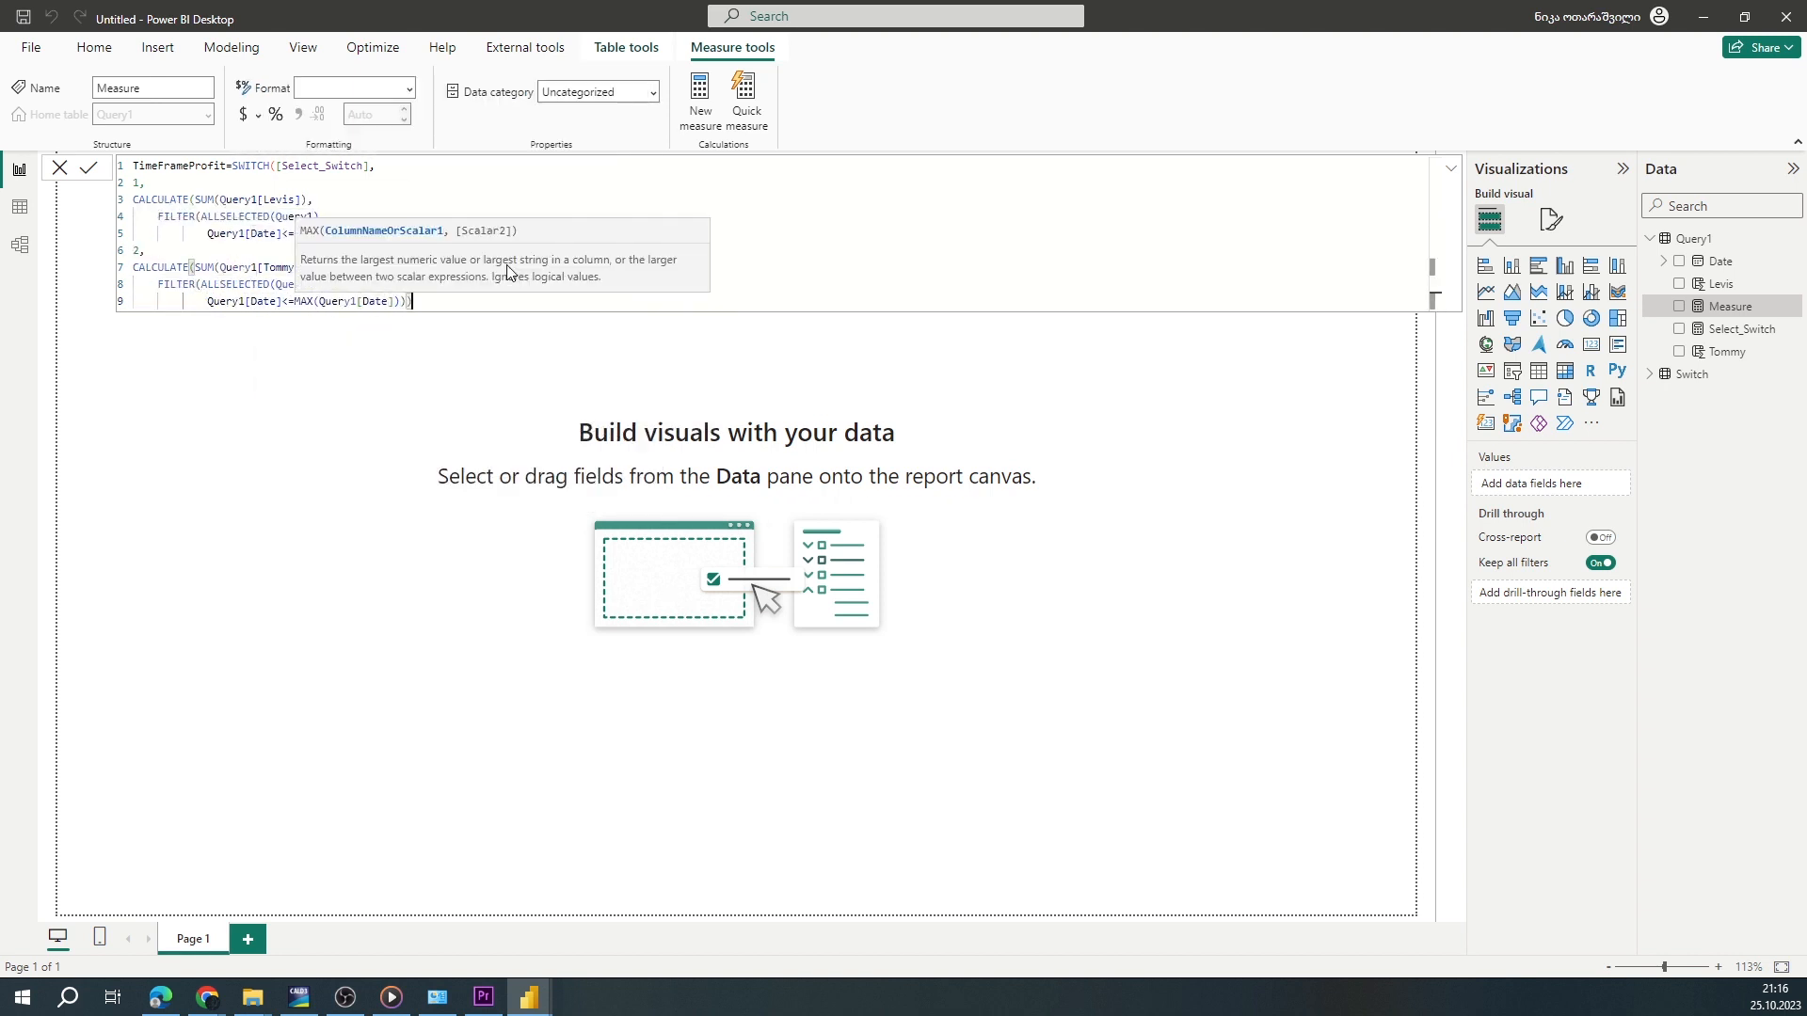
# Close the SWITCH expression with its remaining parentheses on separate lines and commit the TimeFrameProfit measure
pyautogui.hotkey('alt', 'Return')
pyautogui.press('Tab')
pyautogui.press('Tab')
pyautogui.press('Tab')
pyautogui.write(')')
pyautogui.hotkey('alt', 'Return')
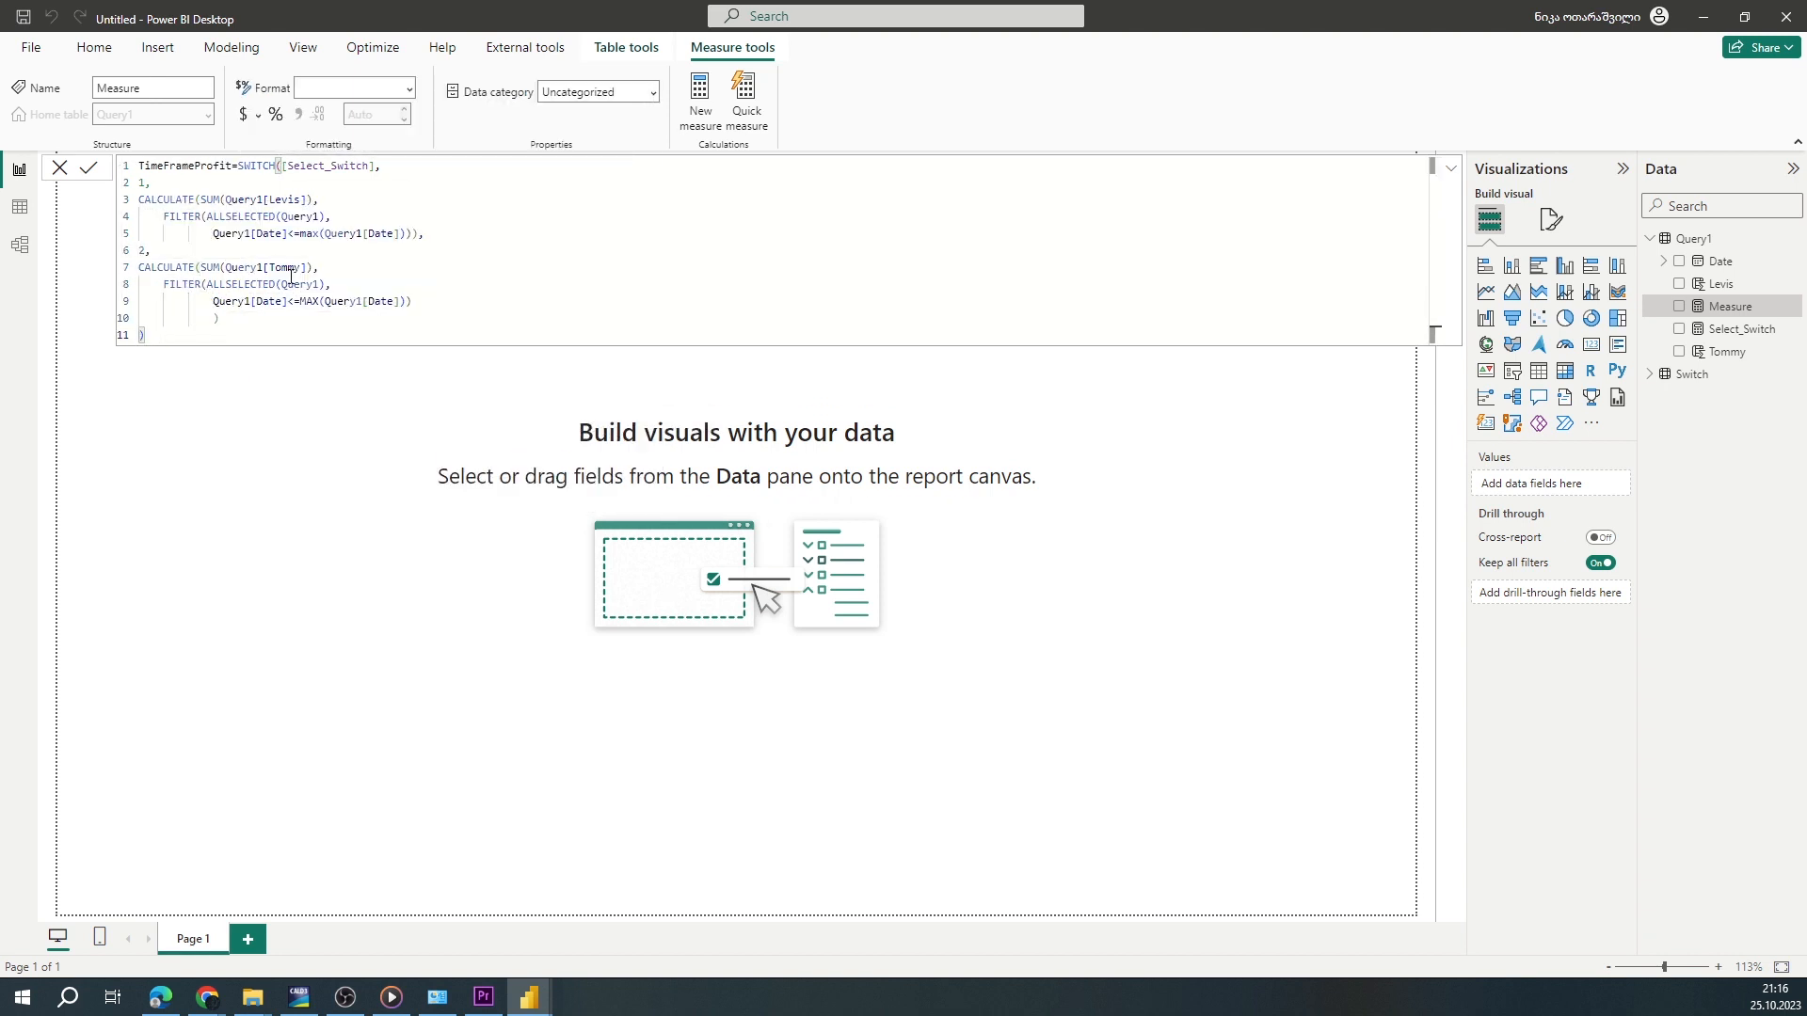
pyautogui.click(88, 171)
# Add a card visual to the page showing the TimeFrameProfit measure
pyautogui.click(1591, 344)
pyautogui.click(1679, 330)
pyautogui.moveTo(318, 290); pyautogui.dragTo(441, 290)
# Format the card's callout value to show the full TimeFrameProfit number without abbreviating it to thousands
pyautogui.click(1551, 221)
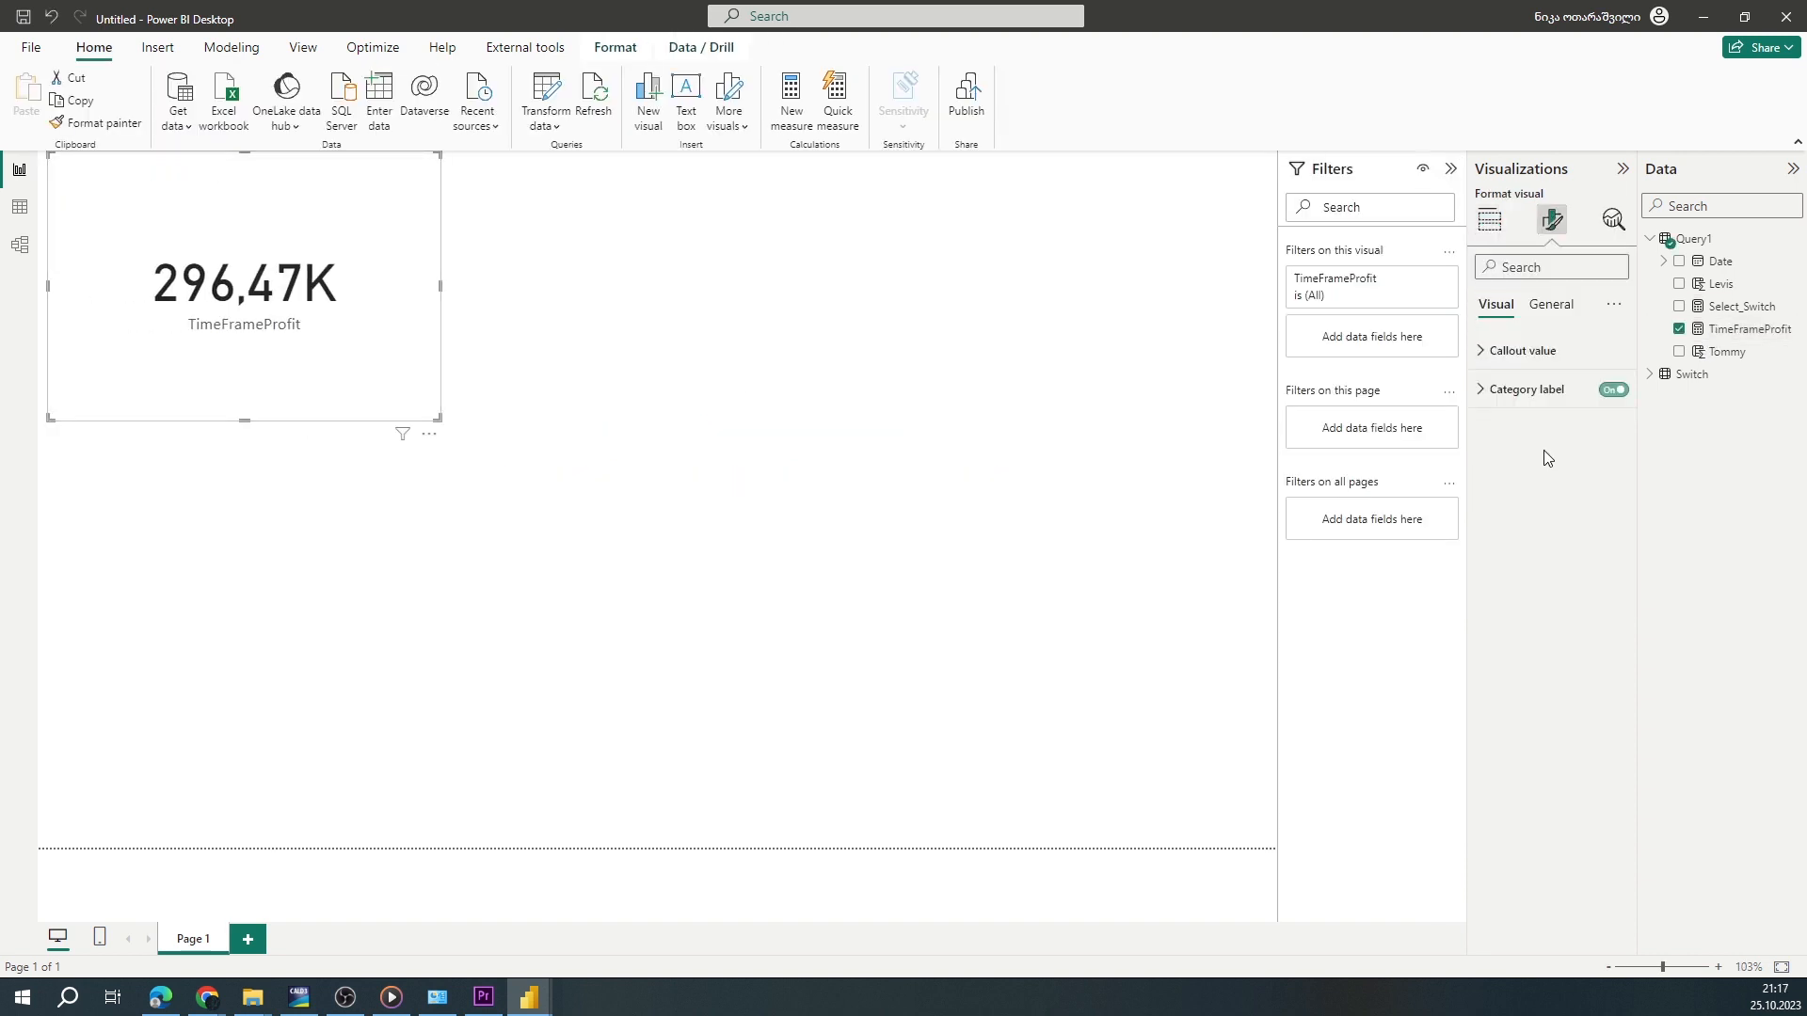
pyautogui.click(1522, 351)
pyautogui.click(1551, 543)
pyautogui.click(1515, 589)
pyautogui.click(701, 48)
pyautogui.click(1540, 597)
pyautogui.click(326, 541)
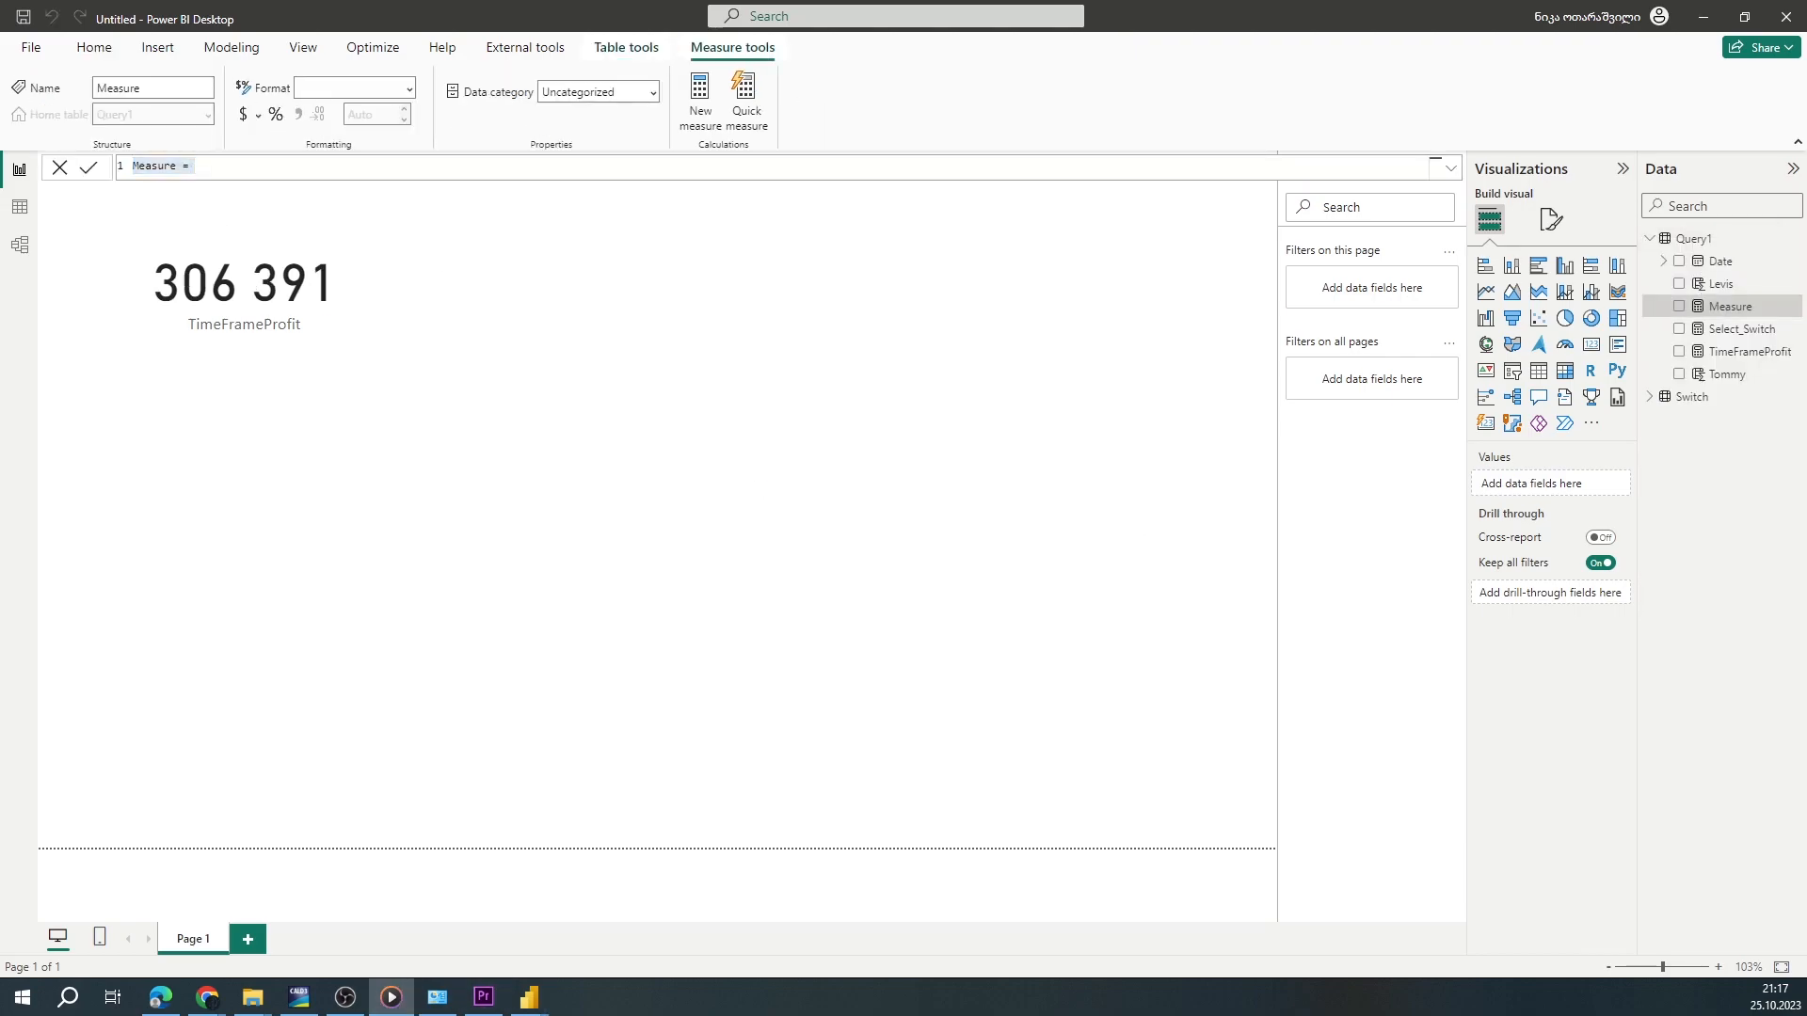
# Name the new Query1 measure RegressionLine and declare a variable called data on its second line
pyautogui.doubleClick(151, 164)
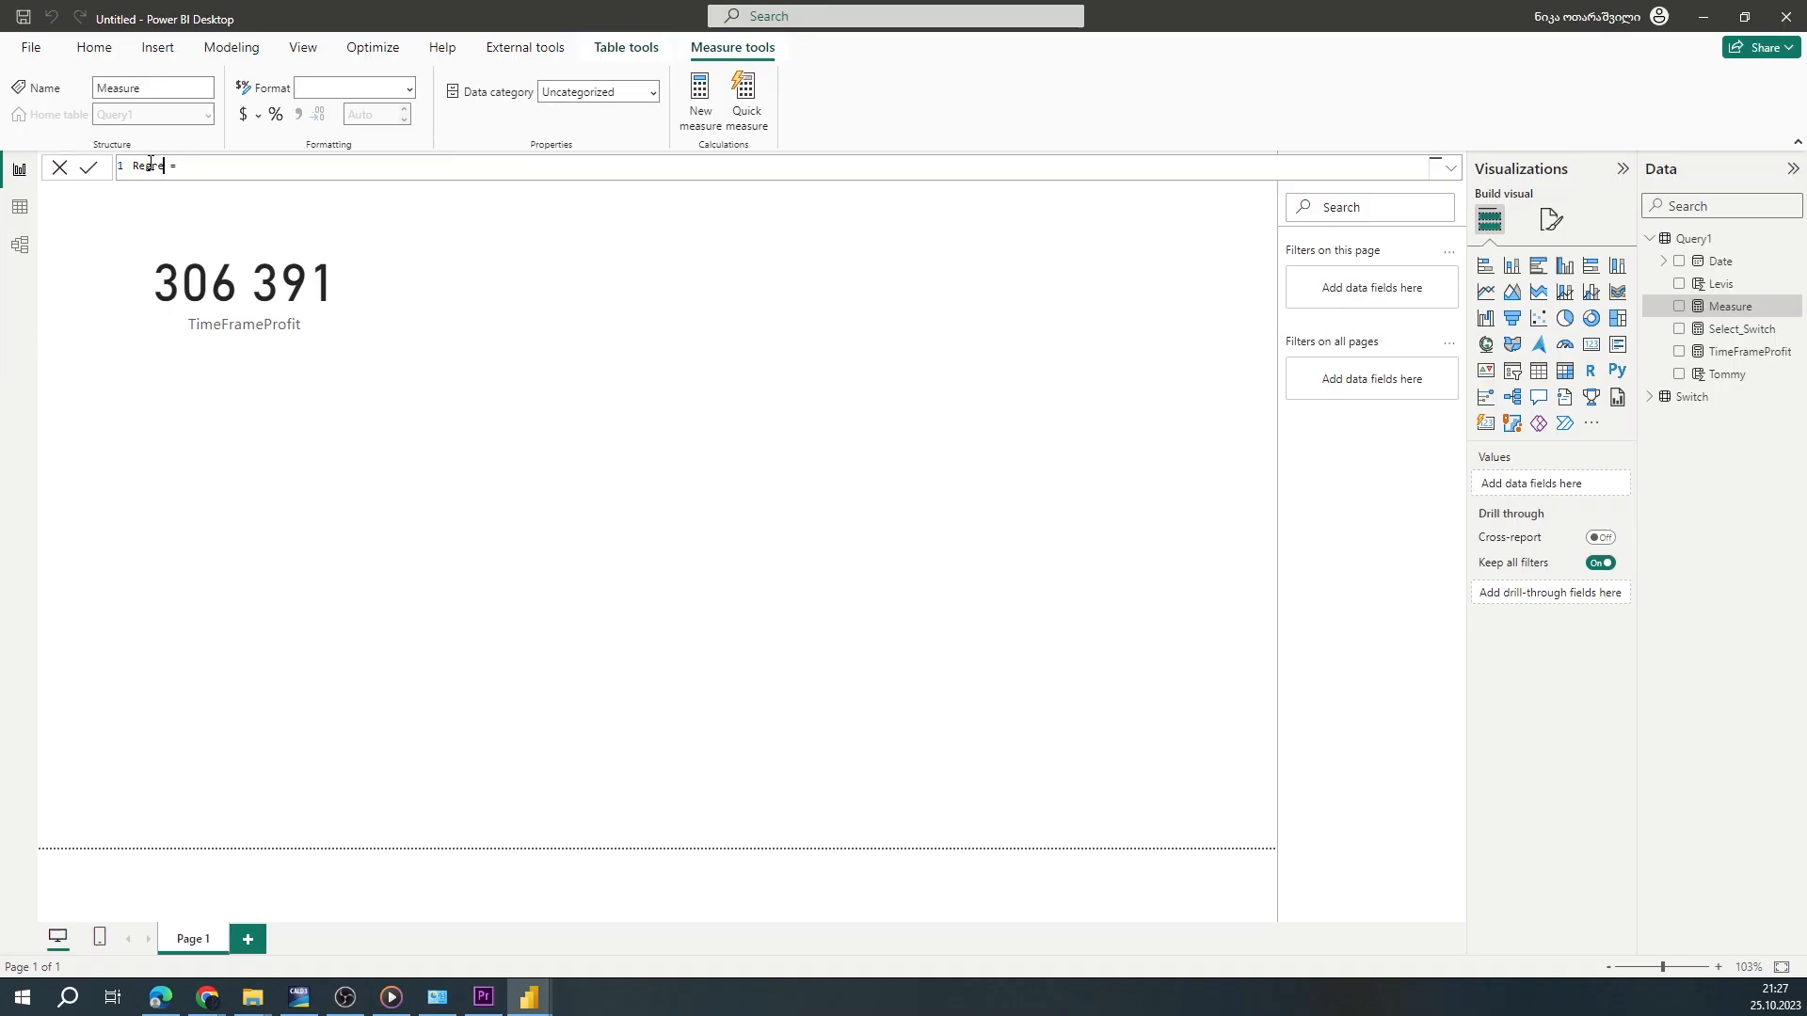
pyautogui.write('RegressionLine =')
pyautogui.hotkey('shift', 'Return')
pyautogui.write('Var')
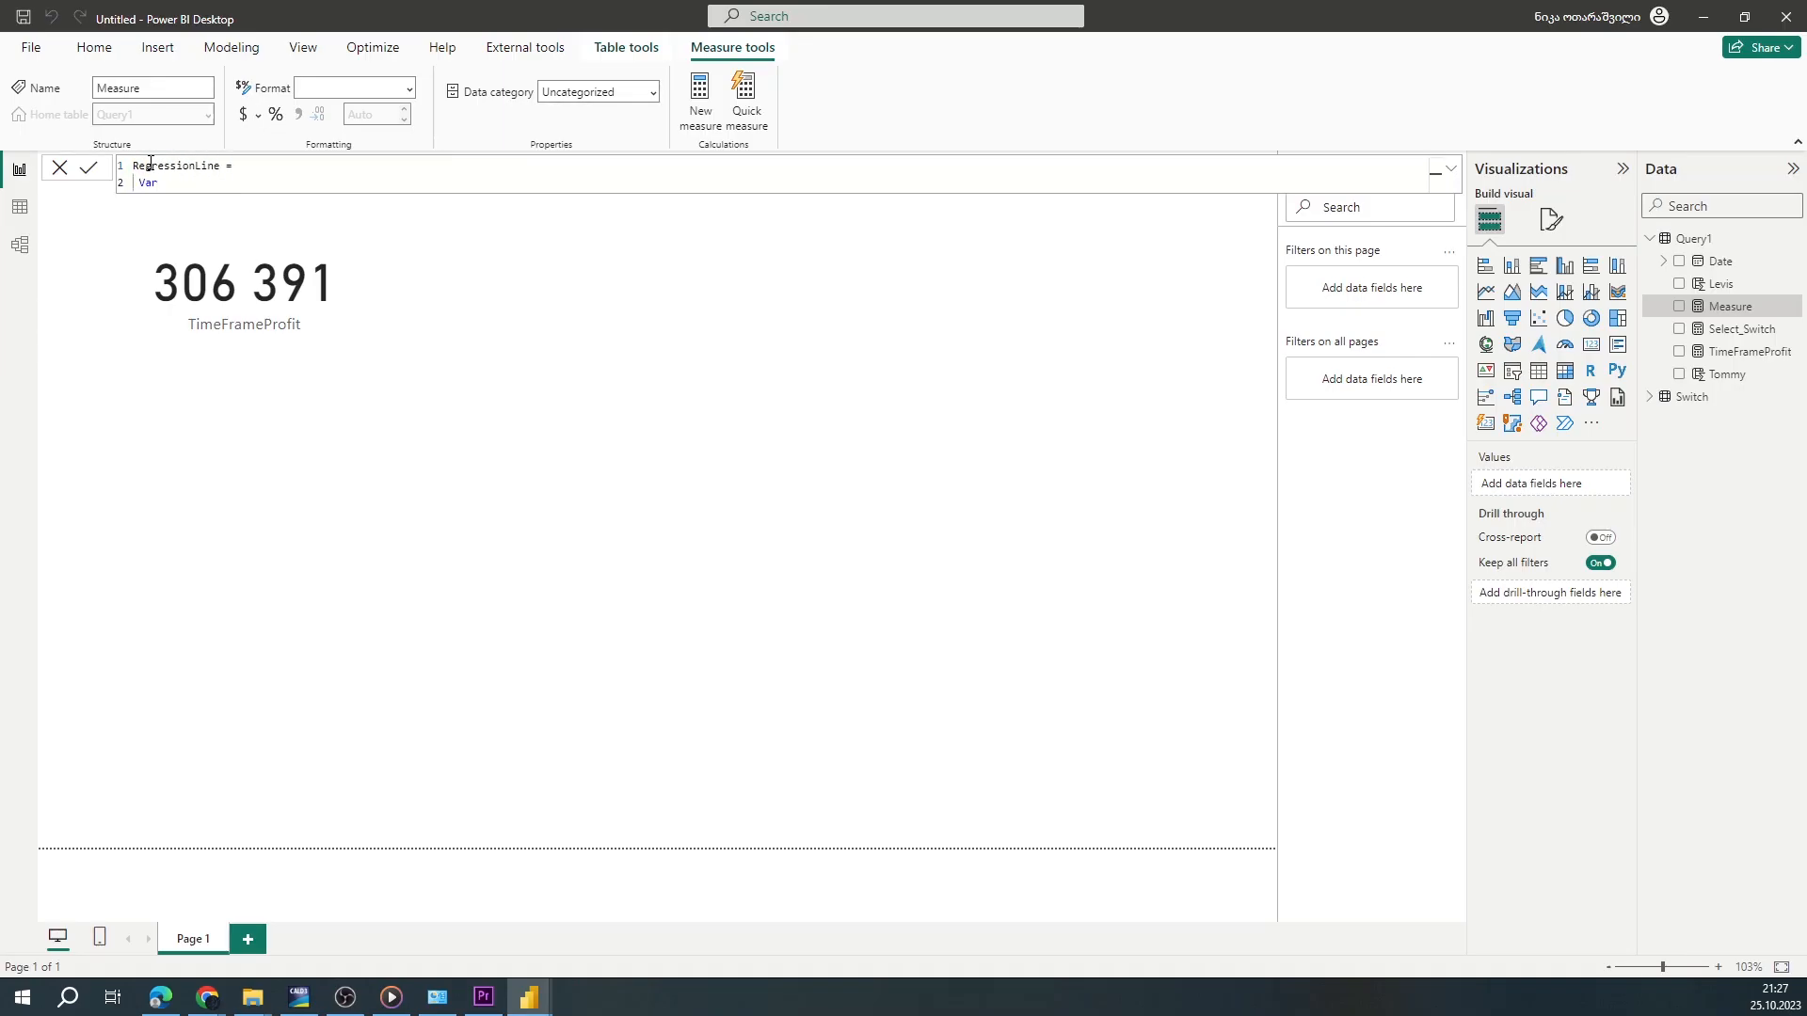
pyautogui.write(' Data=')
pyautogui.hotkey('shift', 'Return')
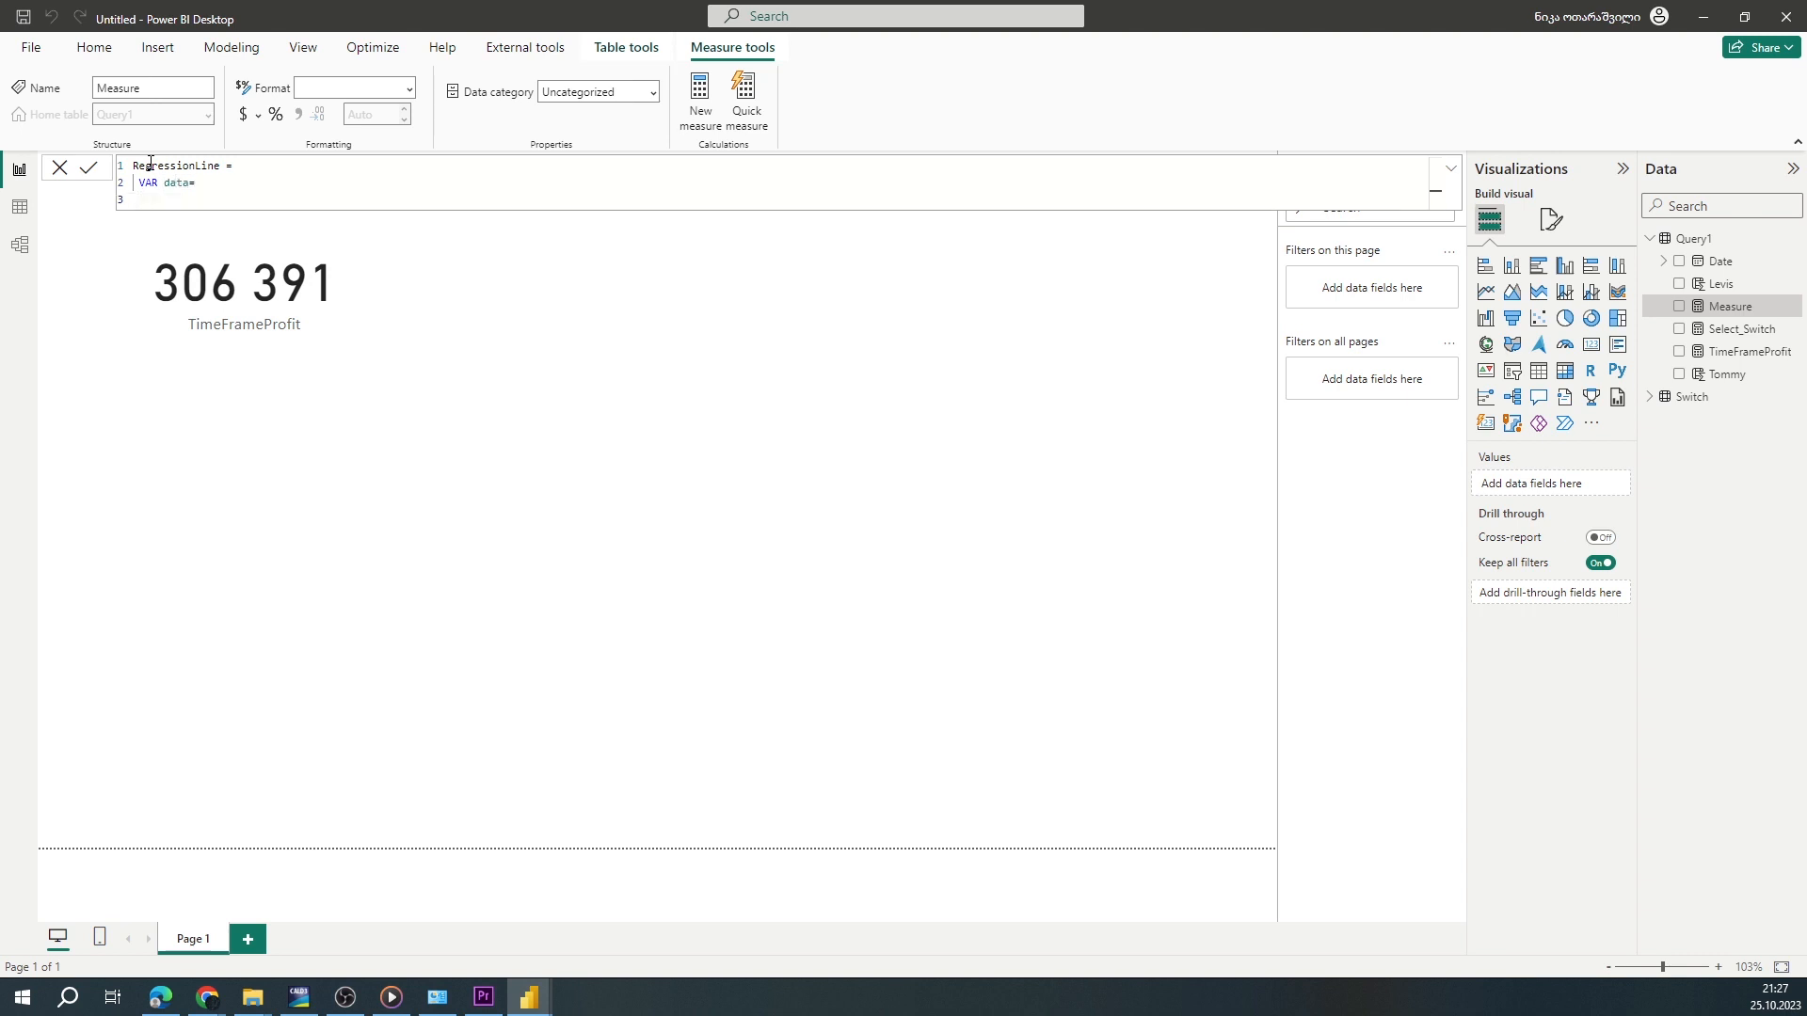
# Begin the data variable with an indented FILTER( containing SELECTCOLUMNS(ALLSELECTED(Query1), on its own line
pyautogui.write('FILTER(')
pyautogui.press('Home')
pyautogui.press('Tab')
pyautogui.hotkey('shift', 'Return')
pyautogui.write('sel')
pyautogui.press('Tab')
pyautogui.write('all')
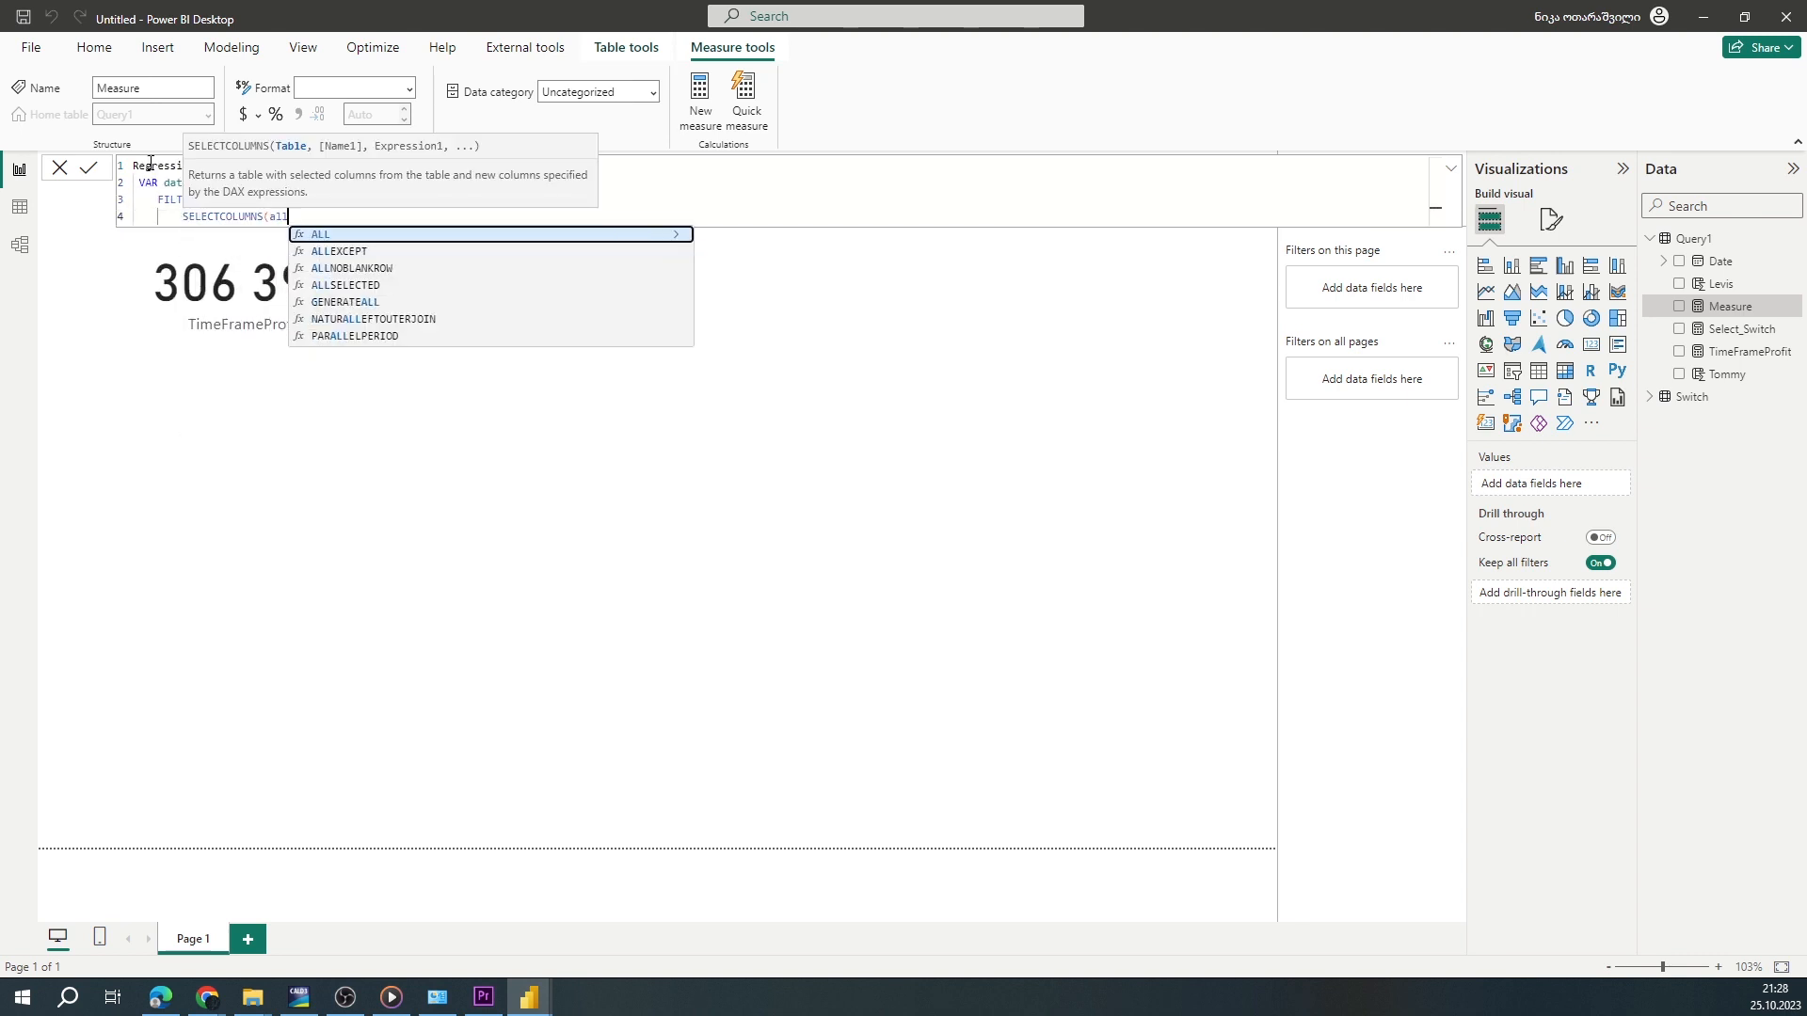
pyautogui.write('s')
pyautogui.press('Tab')
pyautogui.write('Query1')
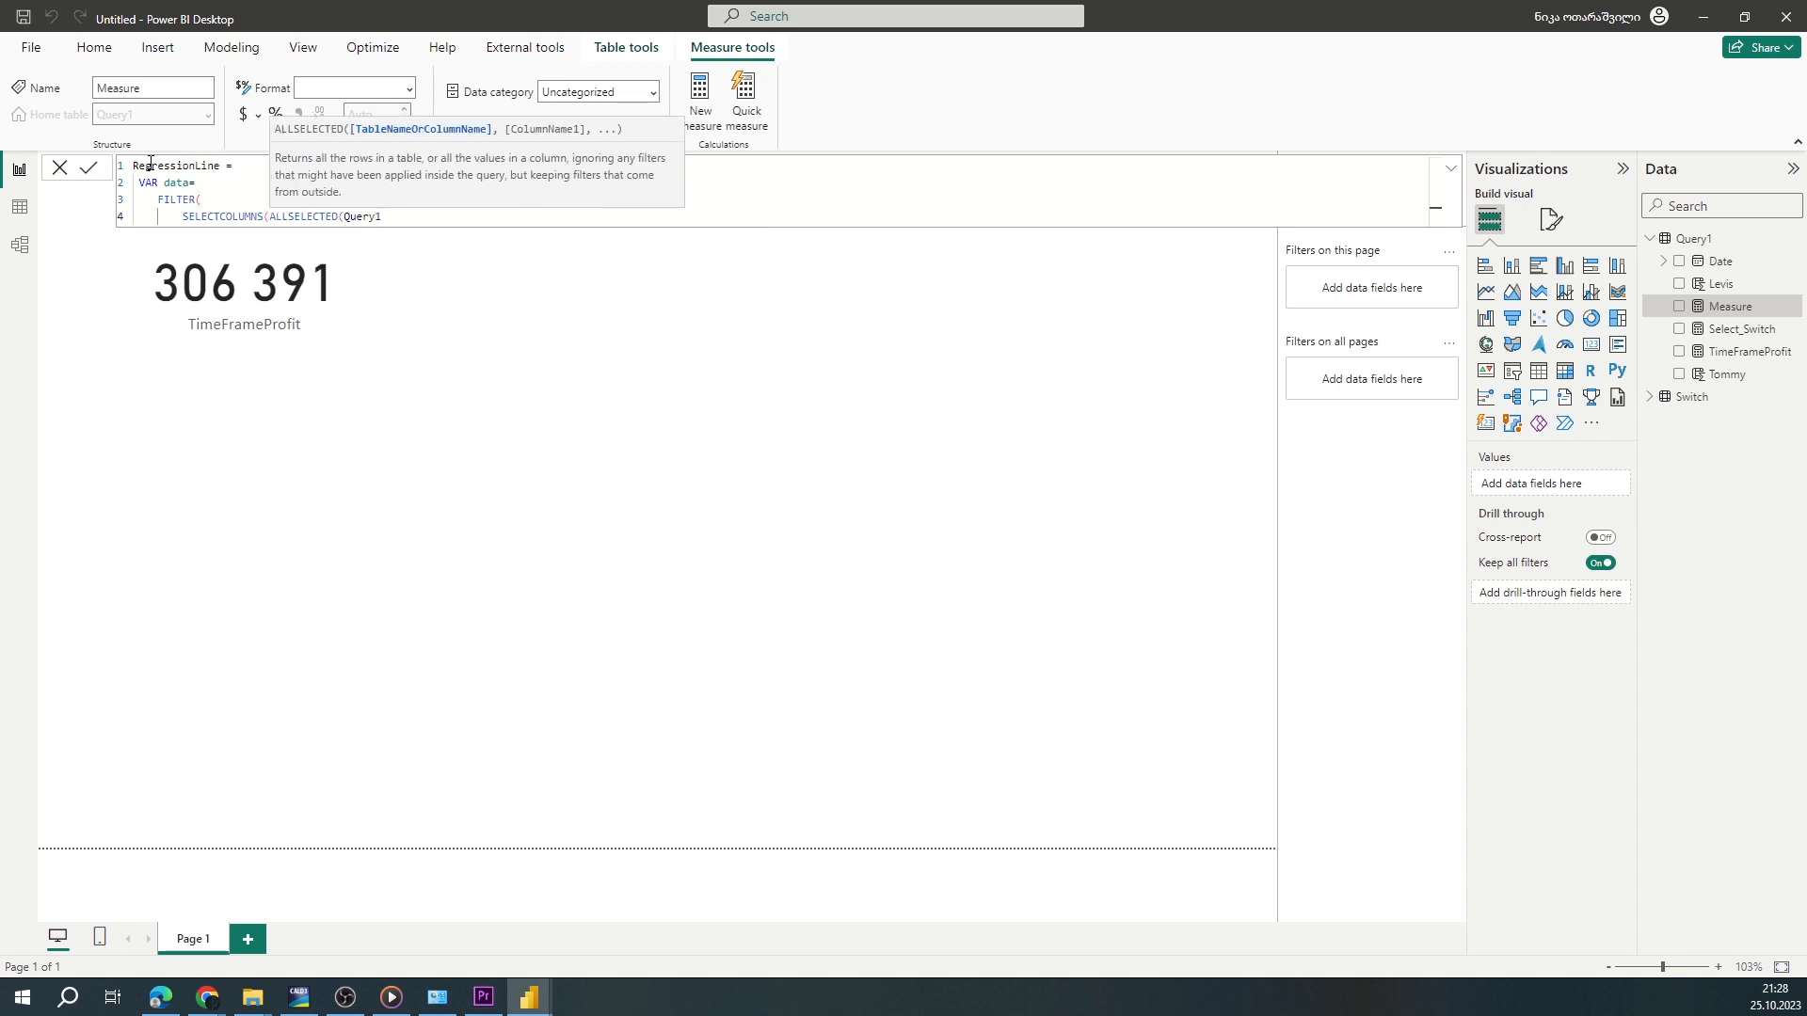
pyautogui.write('),')
# Select the columns "X_Value" as Query1[Date] and "Y_value" as [TimeFrameProfit], and close SELECTCOLUMNS
pyautogui.hotkey('shift', 'Return')
pyautogui.write('"X_Value')
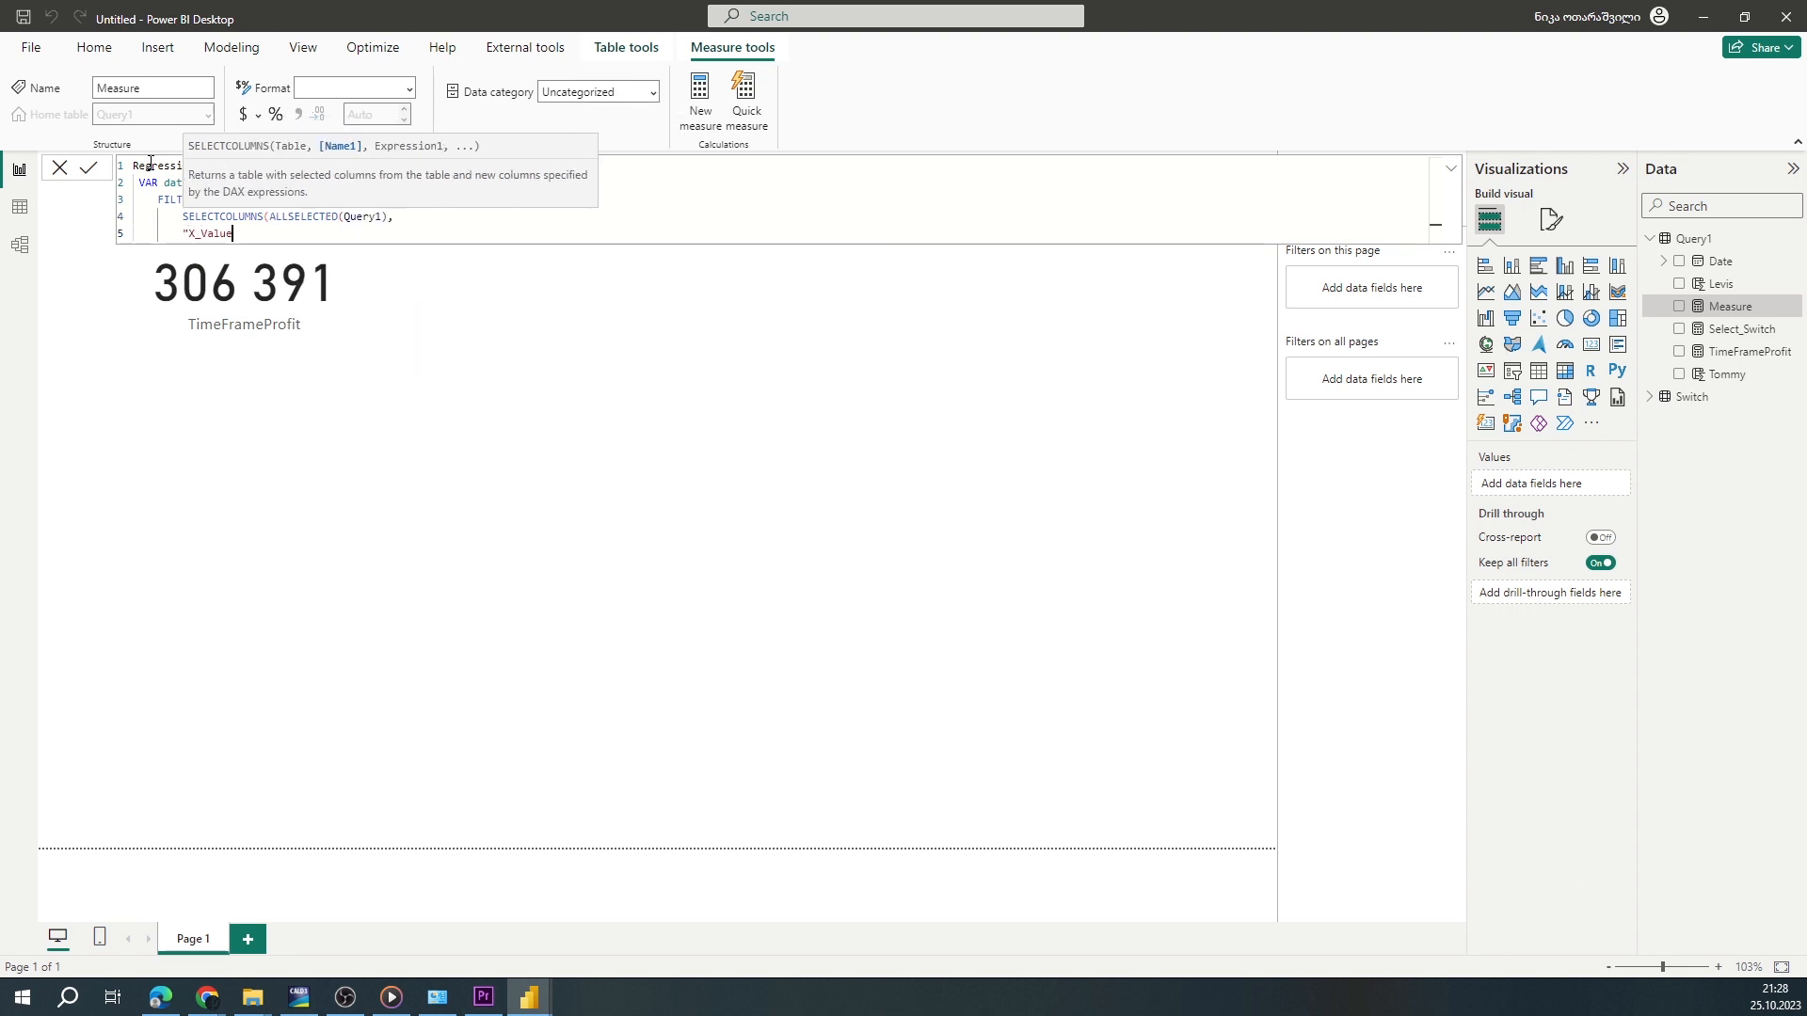
pyautogui.write('",Query1[Date],')
pyautogui.hotkey('shift', 'Return')
pyautogui.write('"')
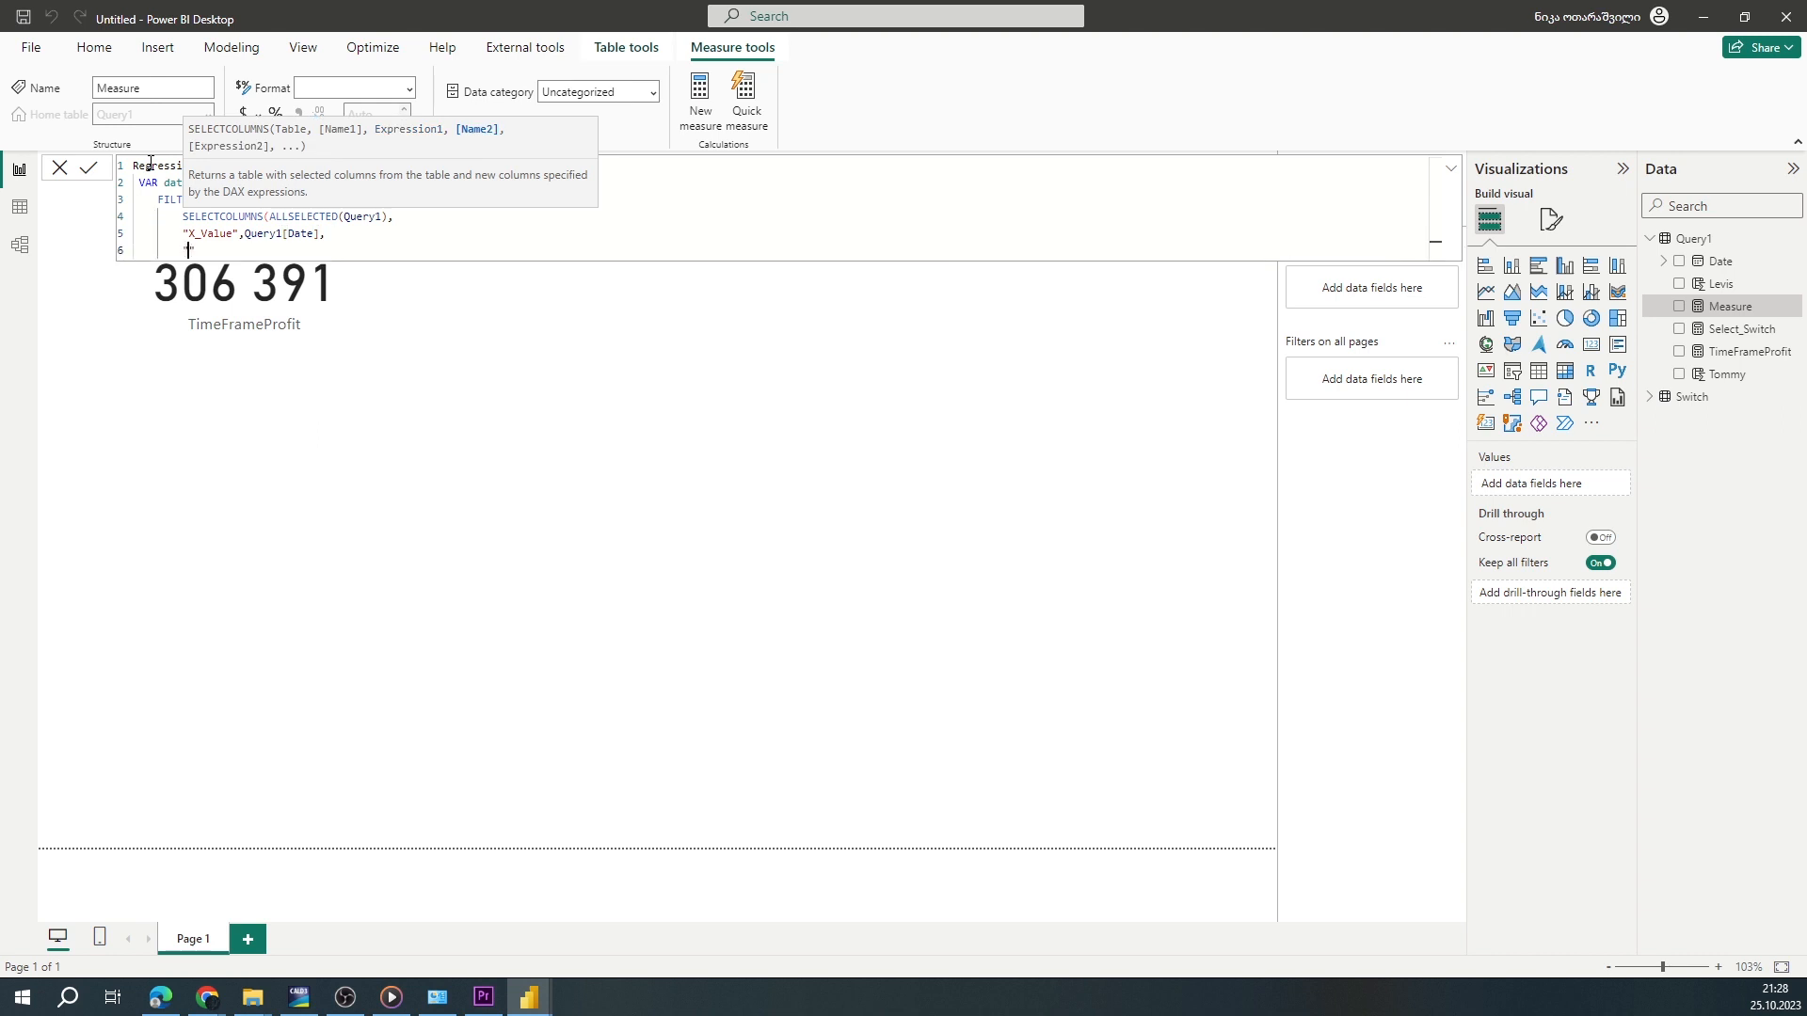
pyautogui.write('Y_value",[Ti')
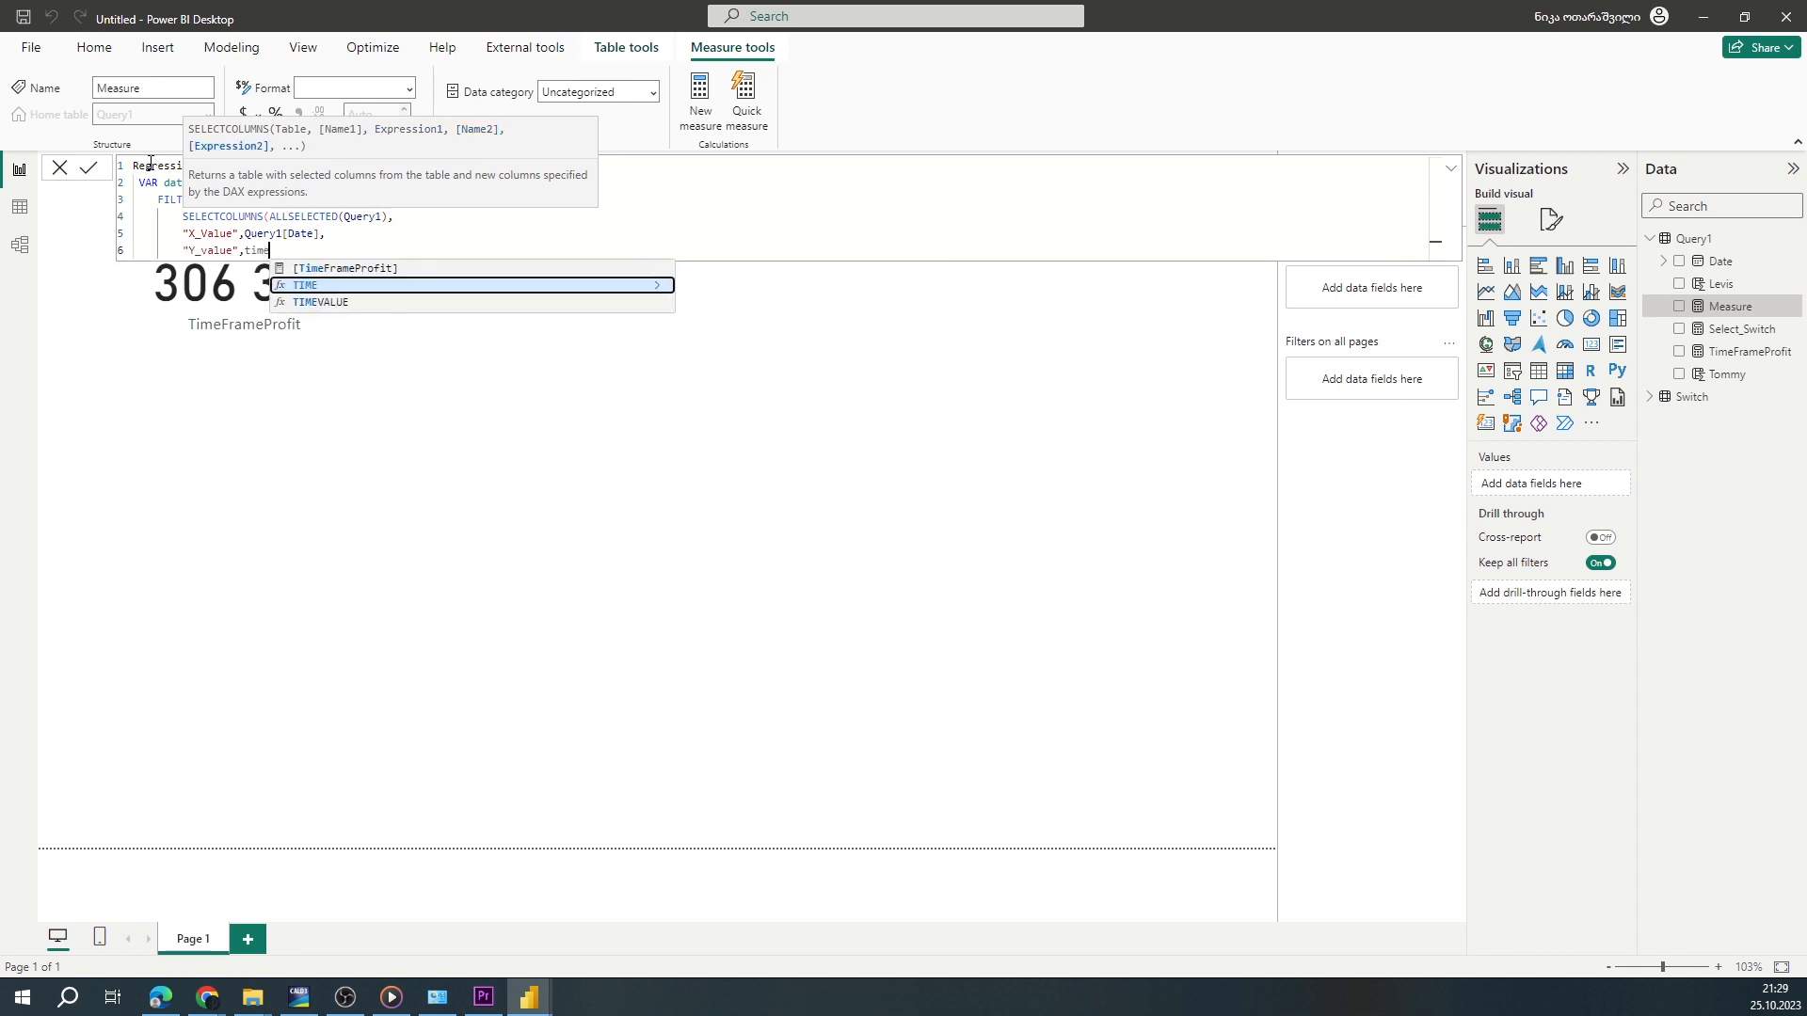
pyautogui.press('Tab')
pyautogui.hotkey('shift', 'Return')
pyautogui.write('),')
# Add the filter condition AND(NOT(ISBLANK([X_Value])),NOT(ISBLANK([Y_value]))) on separate lines and close the FILTER
pyautogui.hotkey('shift', 'Return')
pyautogui.write('AND(')
pyautogui.hotkey('shift', 'Return')
pyautogui.write('noT')
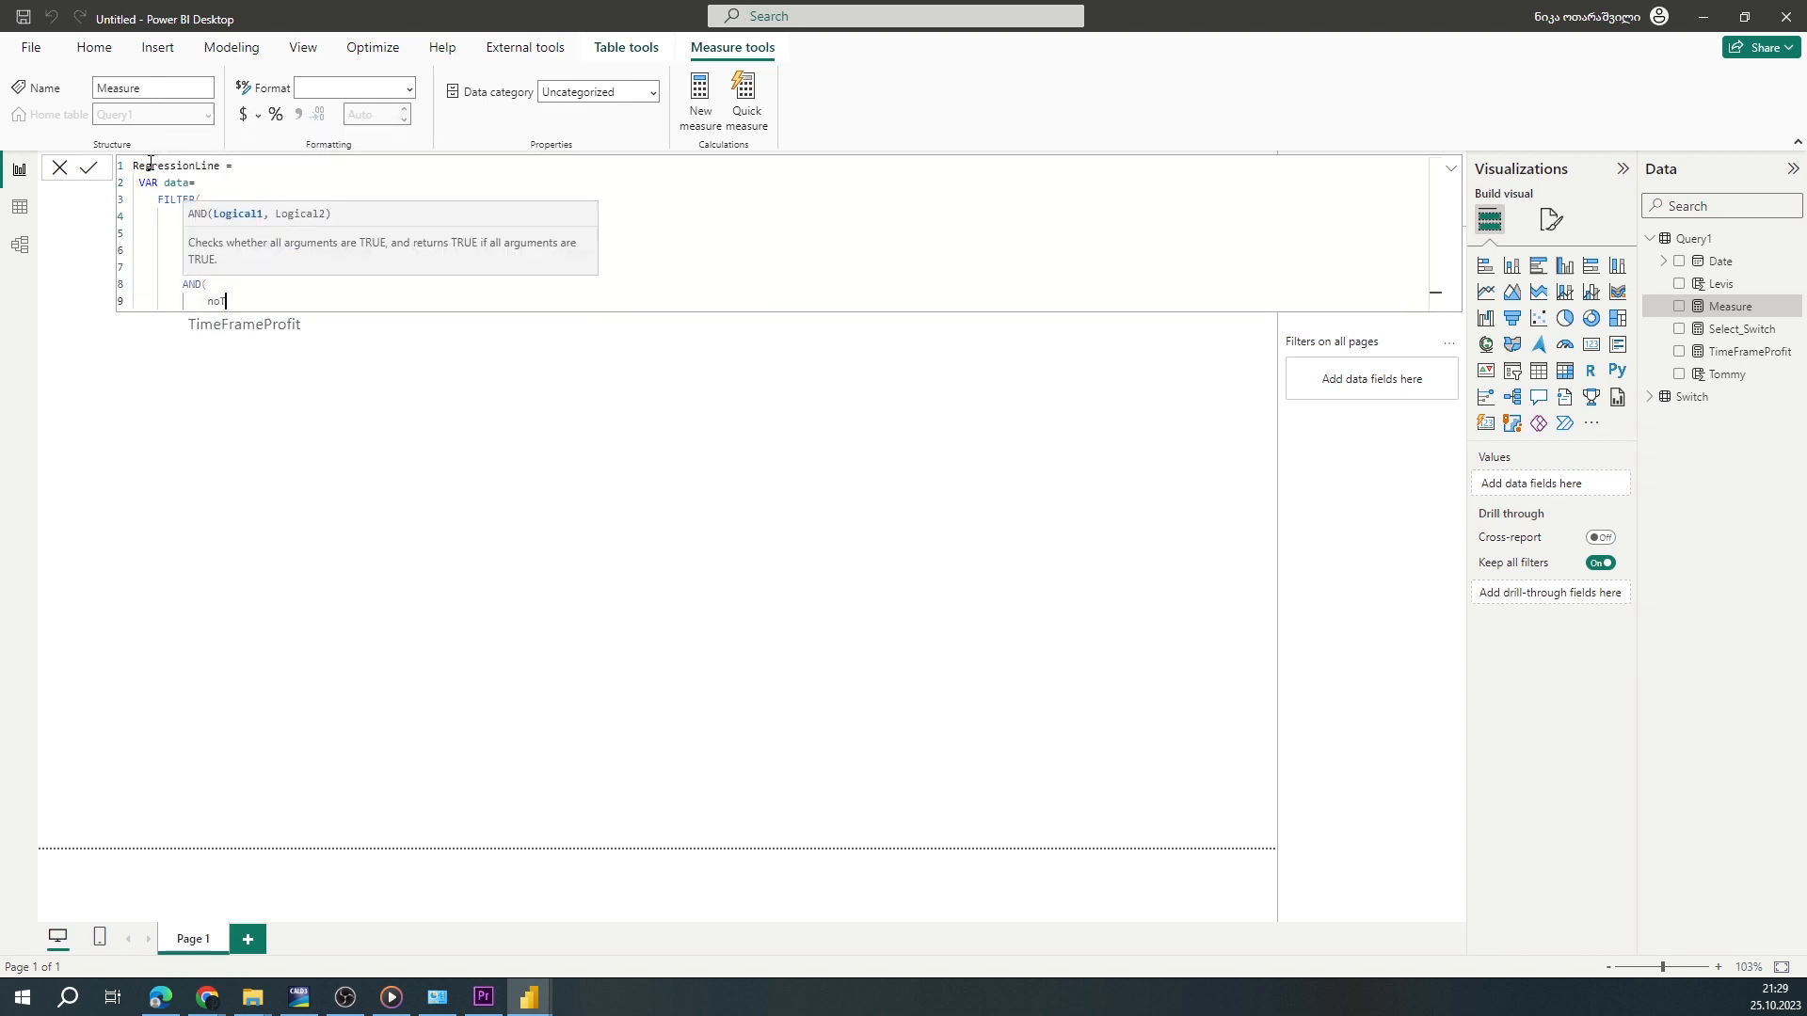
pyautogui.write('(ISBLANK([X_Value])),')
pyautogui.hotkey('shift', 'Return')
pyautogui.write('NOT(ISBLANK([Y_value]))')
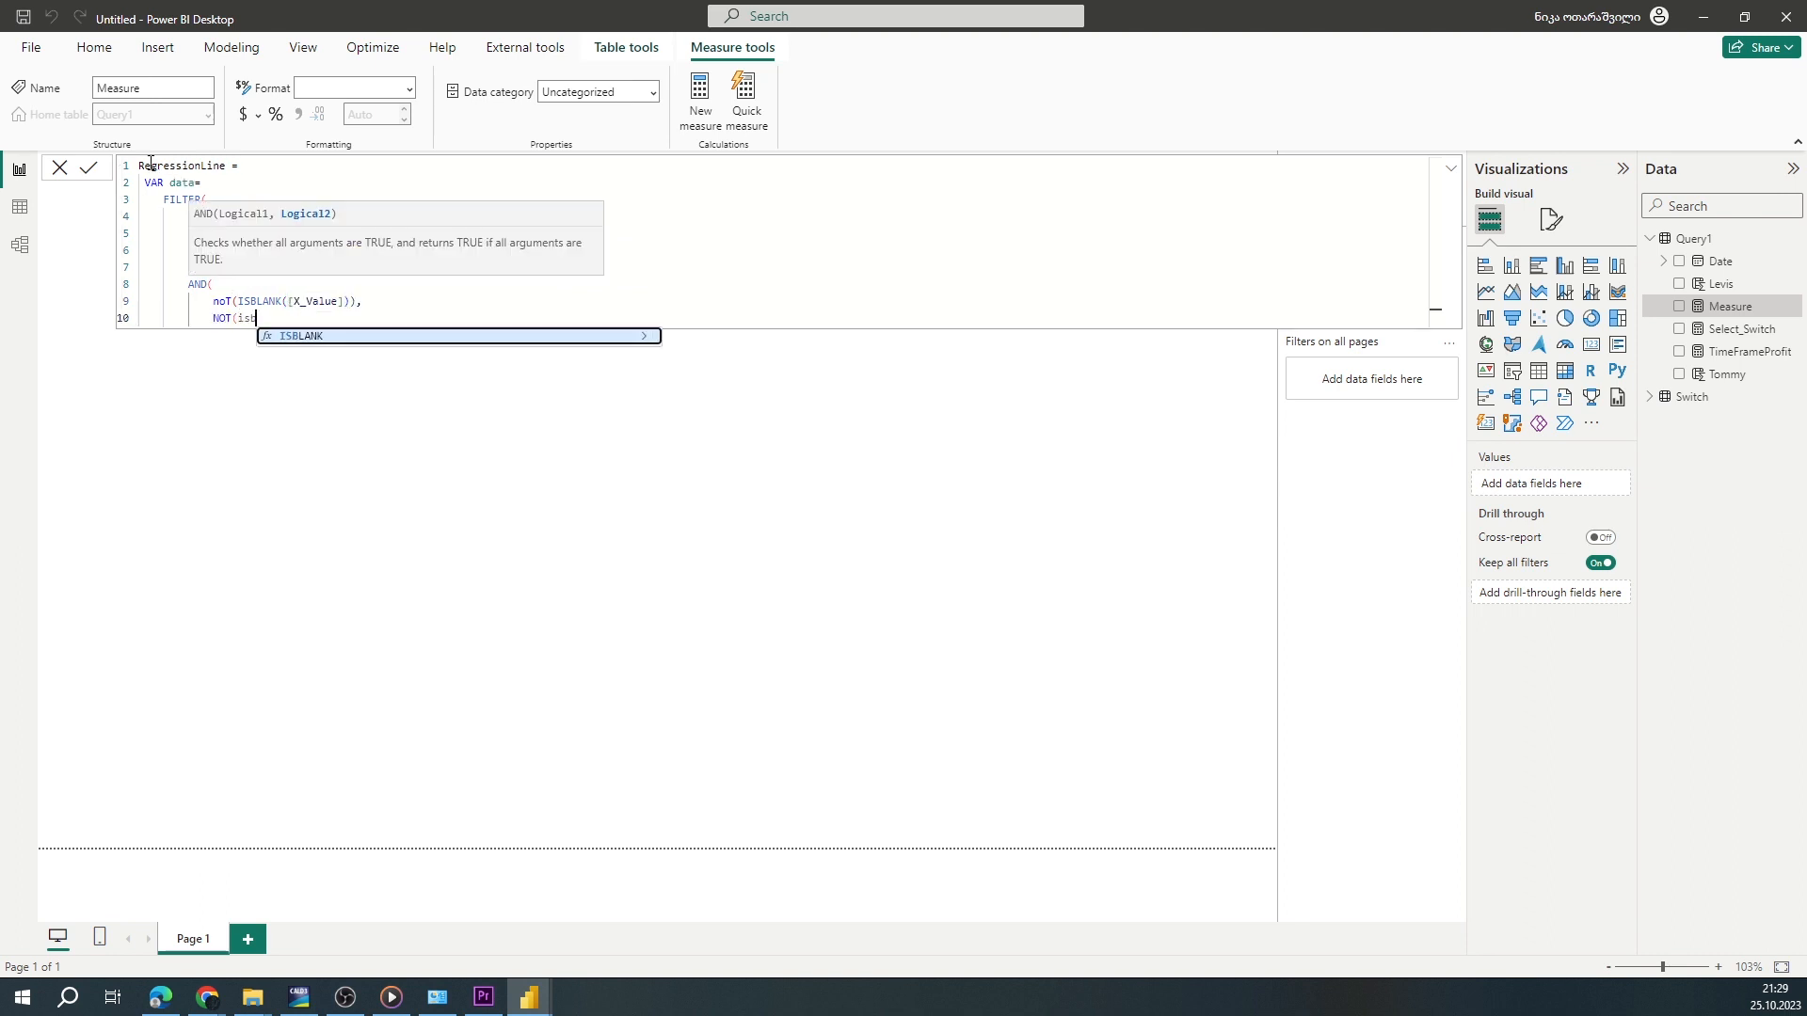
pyautogui.hotkey('shift', 'Return')
pyautogui.write(')')
pyautogui.hotkey('shift', 'Return')
pyautogui.write(')')
pyautogui.hotkey('shift', 'Return')
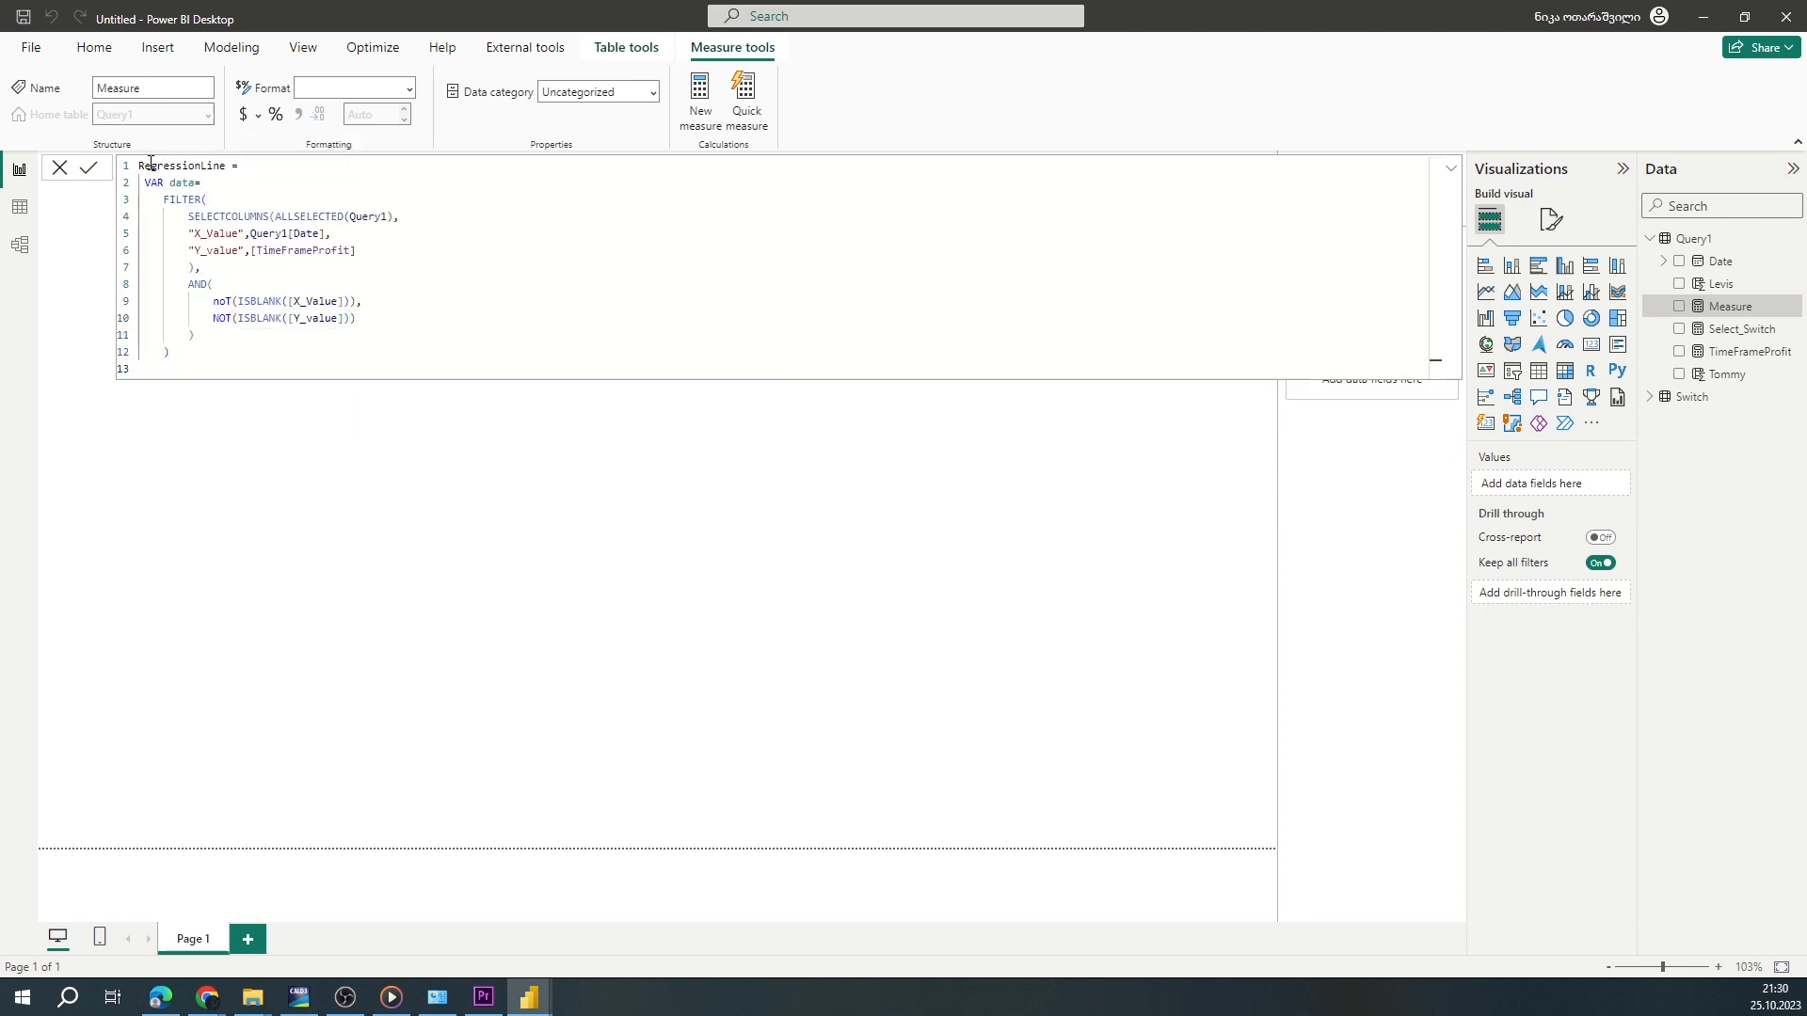
# Add the variables Y_sum=SUMX(data,[Y_value]) and X_sum=SUMX(data,[X_Value]) to the measure
pyautogui.write('VAR Y_sum=SUMX(')
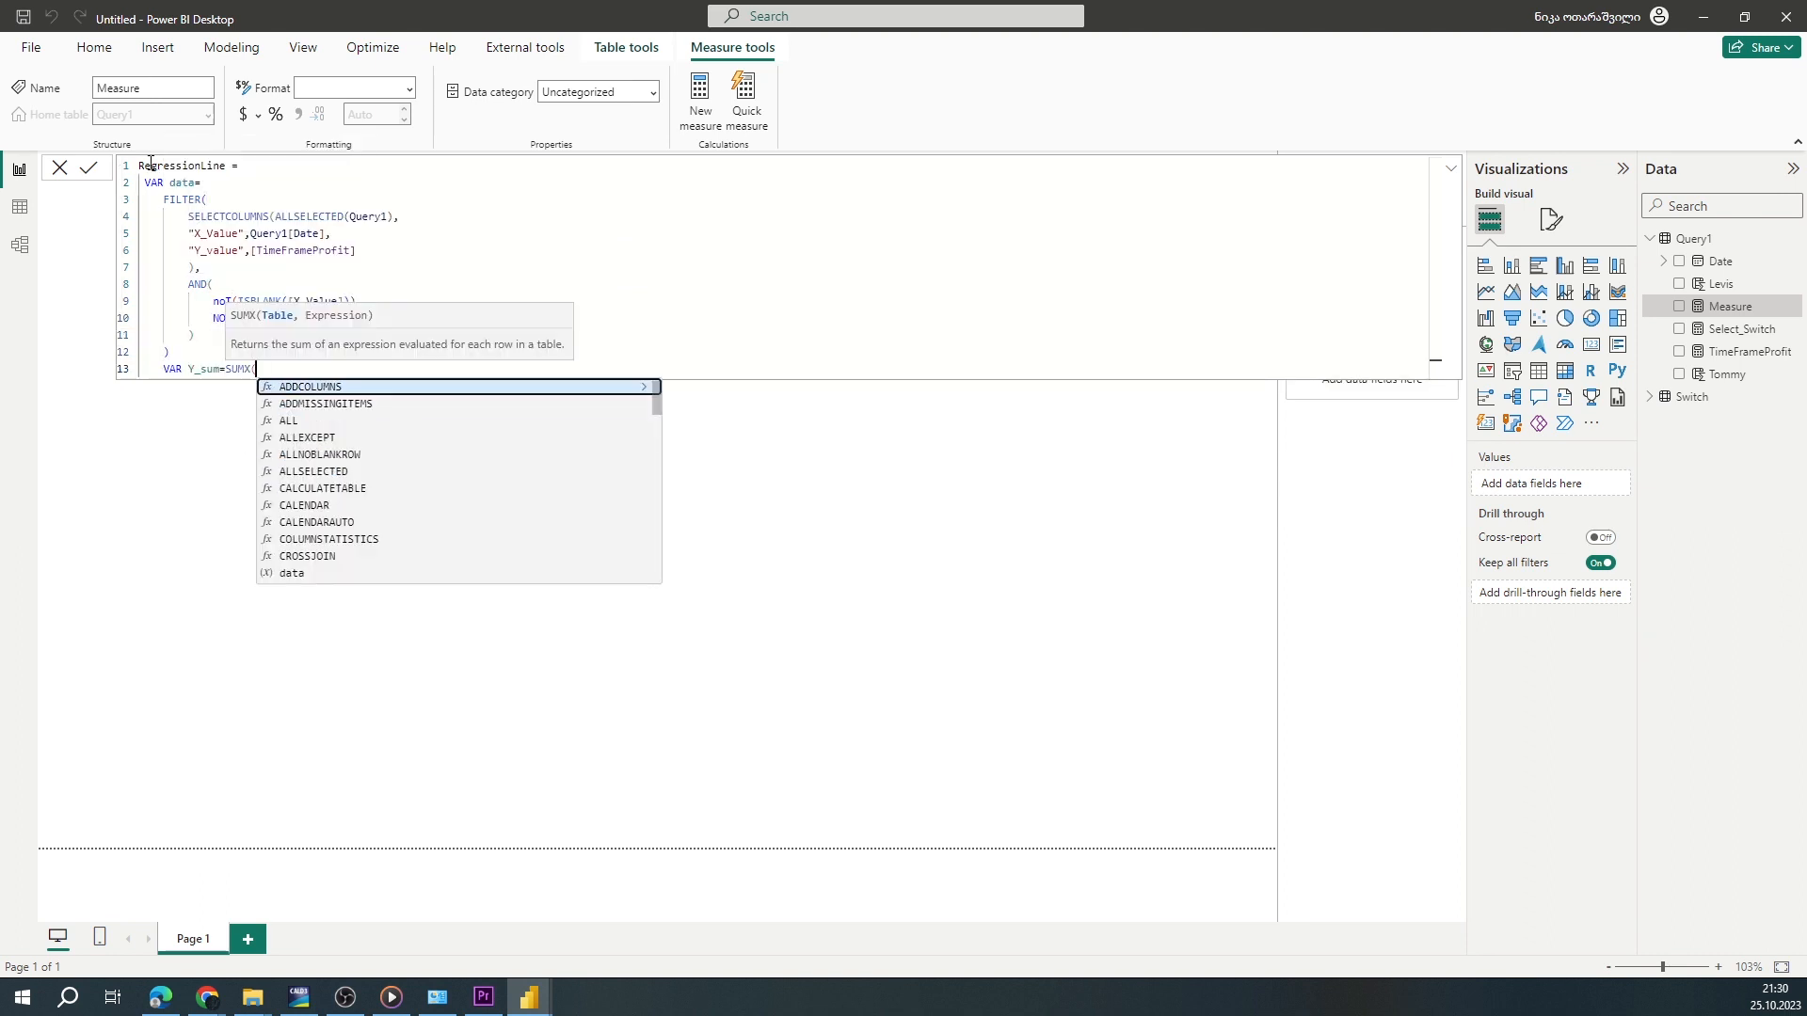
pyautogui.write('data,[Y_value])')
pyautogui.hotkey('shift', 'Return')
pyautogui.write('VA')
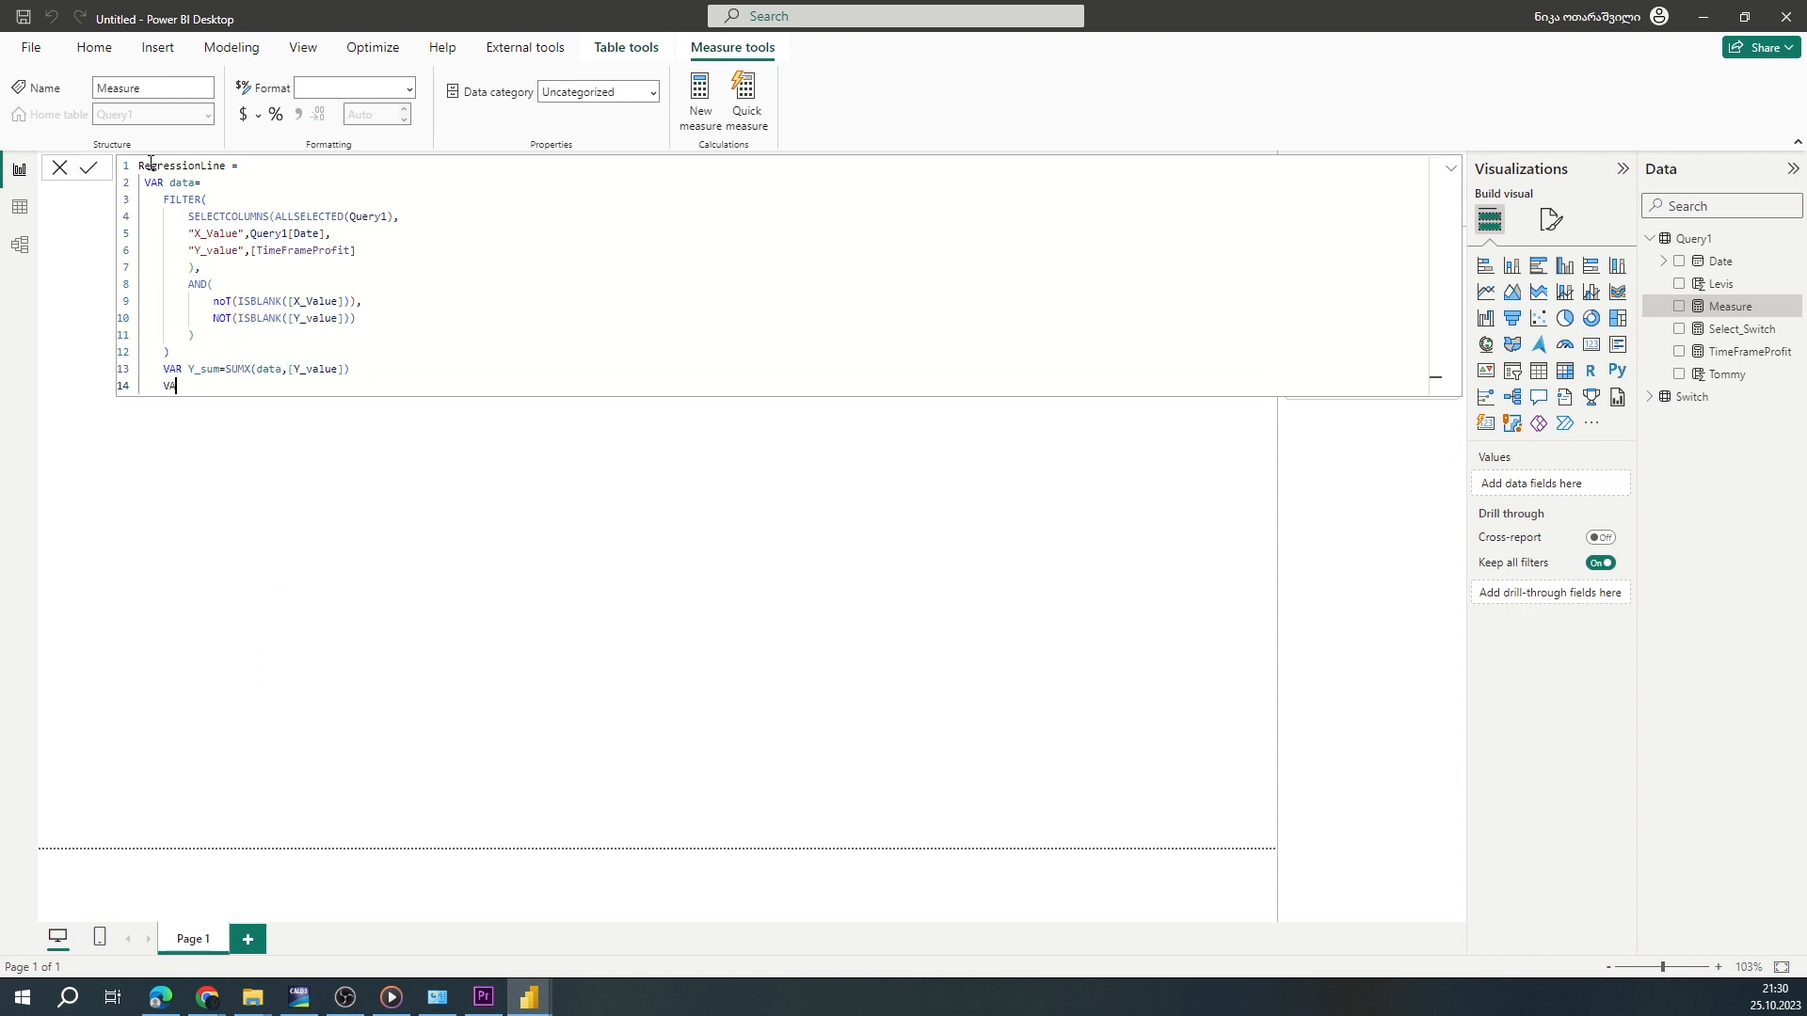
pyautogui.write('R X_sum=SUMX(data,[X_Value])')
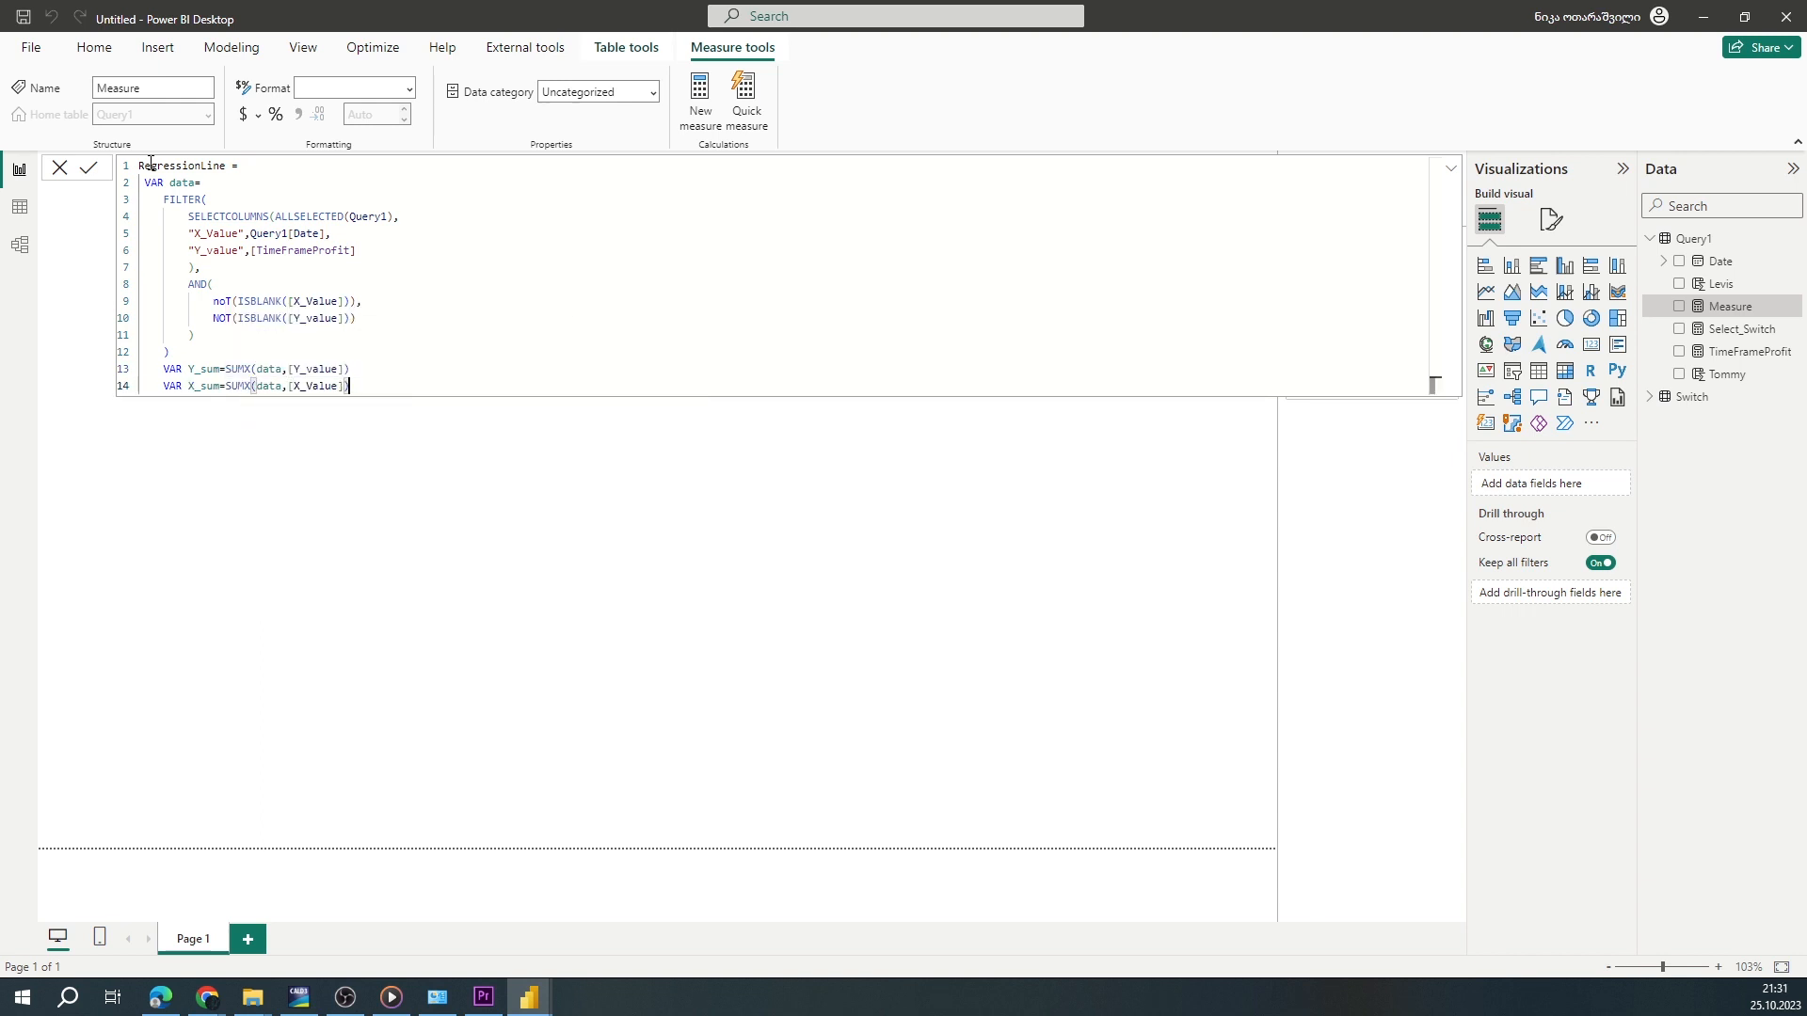
# Add the sum-of-squares variable X2=SUMX(data,[X_Value]^2) below X_sum
pyautogui.hotkey('shift', 'Return')
pyautogui.write('var X2=SUMX')
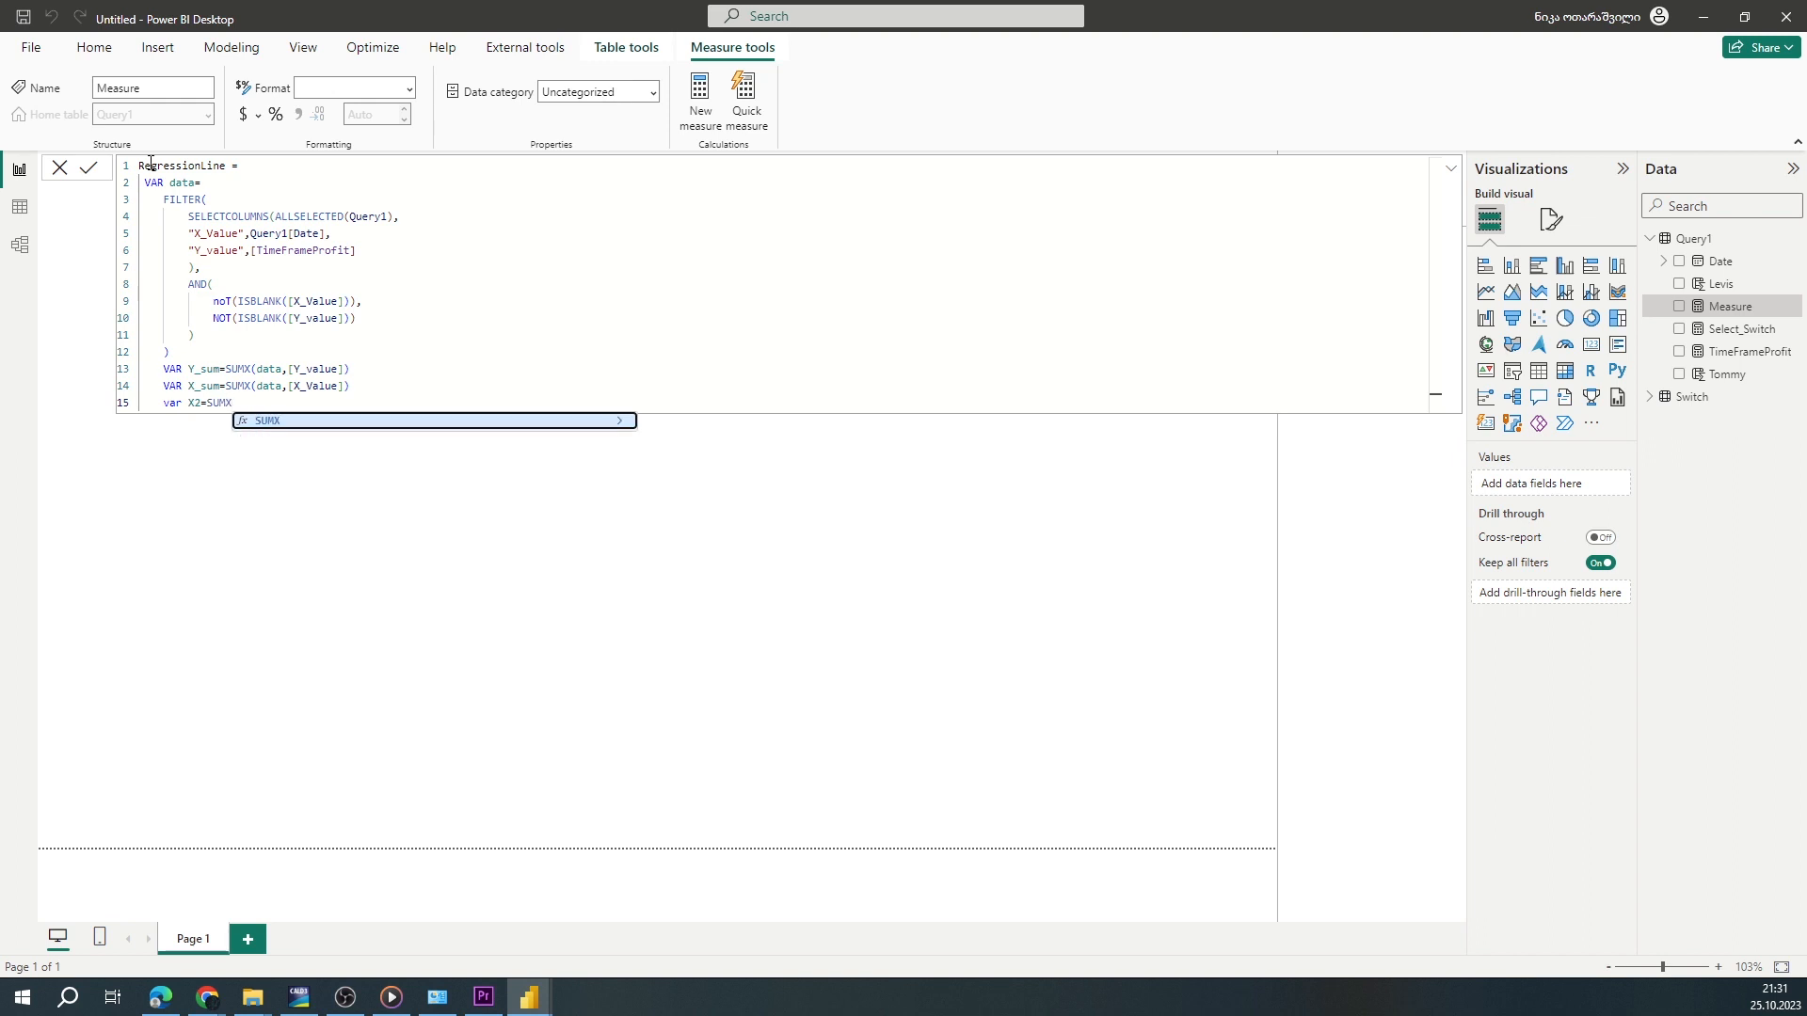
pyautogui.write('(dataL[X_Value]^2)')
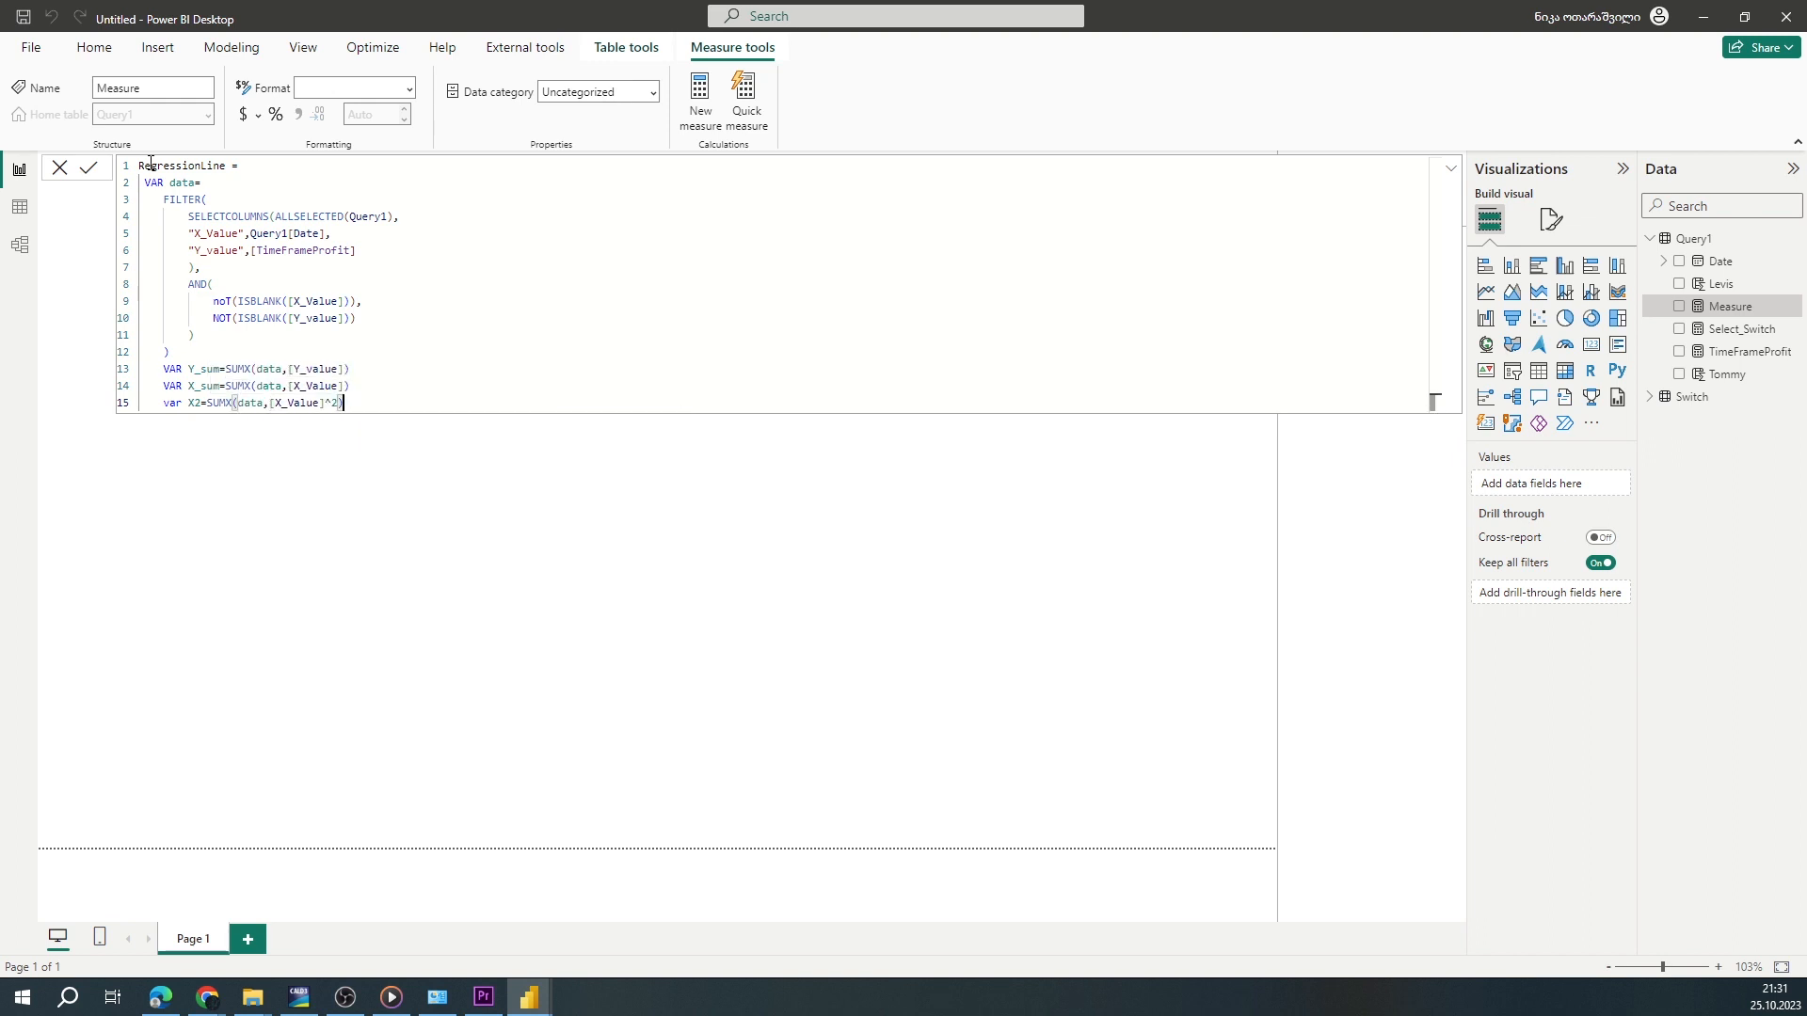
# Add the variable XY=SUMX(data,[X_Value]*[Y_value]) below X2
pyautogui.hotkey('shift', 'Return')
pyautogui.write('var')
pyautogui.press('Up')
pyautogui.press('Left')
pyautogui.press('Left')
pyautogui.press('Left')
pyautogui.press('BackSpace')
pyautogui.press('BackSpace')
pyautogui.write('XY=')
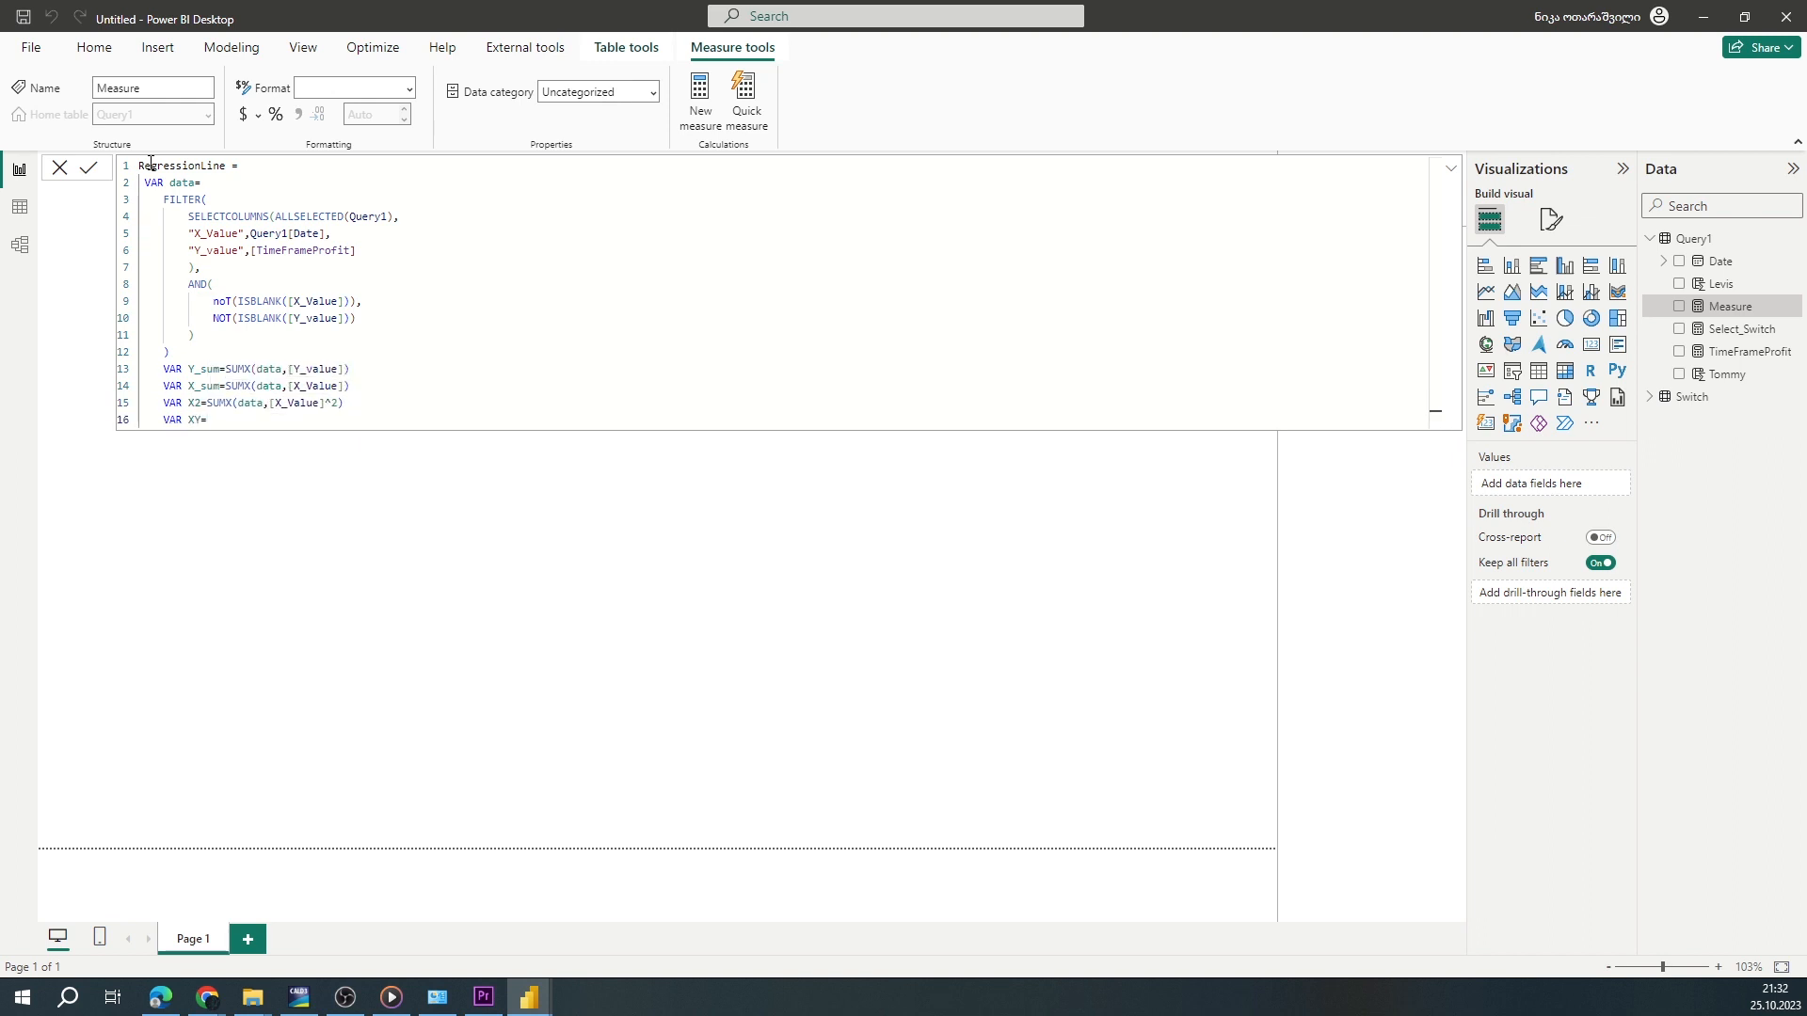
pyautogui.write('SUMX(data,[X_Value],Y')
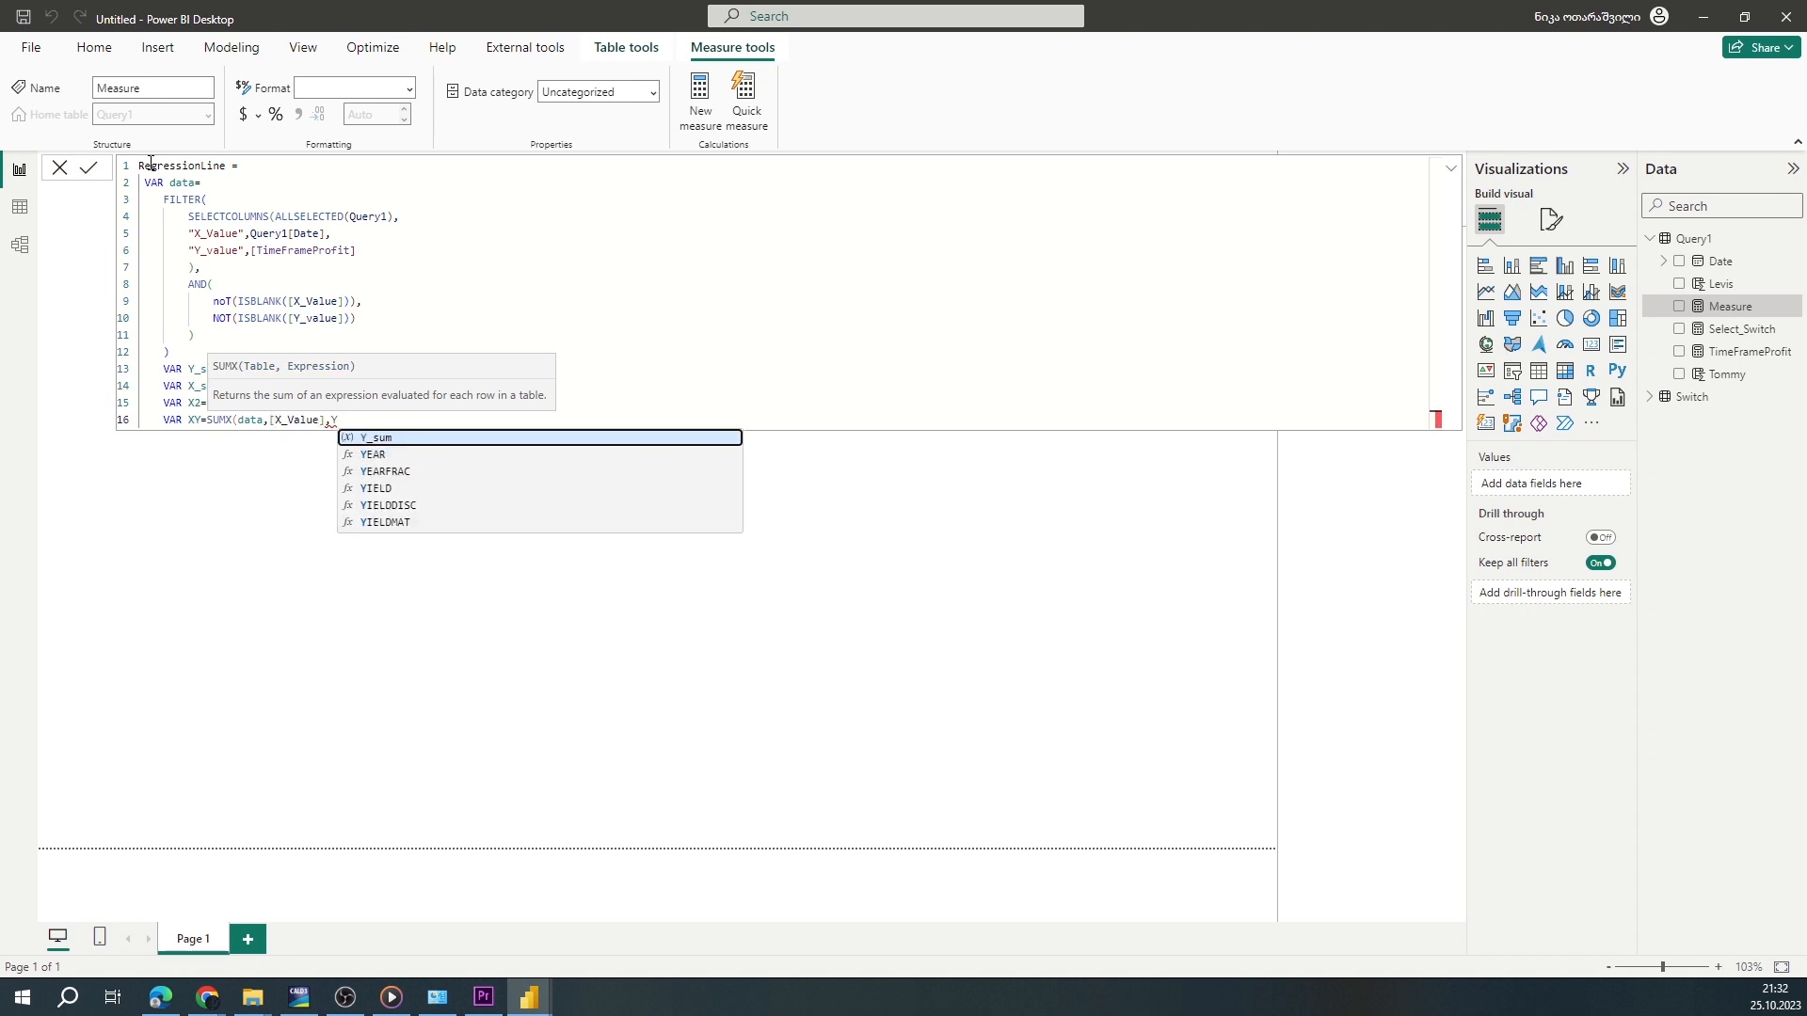
pyautogui.press('BackSpace')
pyautogui.press('BackSpace')
pyautogui.write('*[Y_value])')
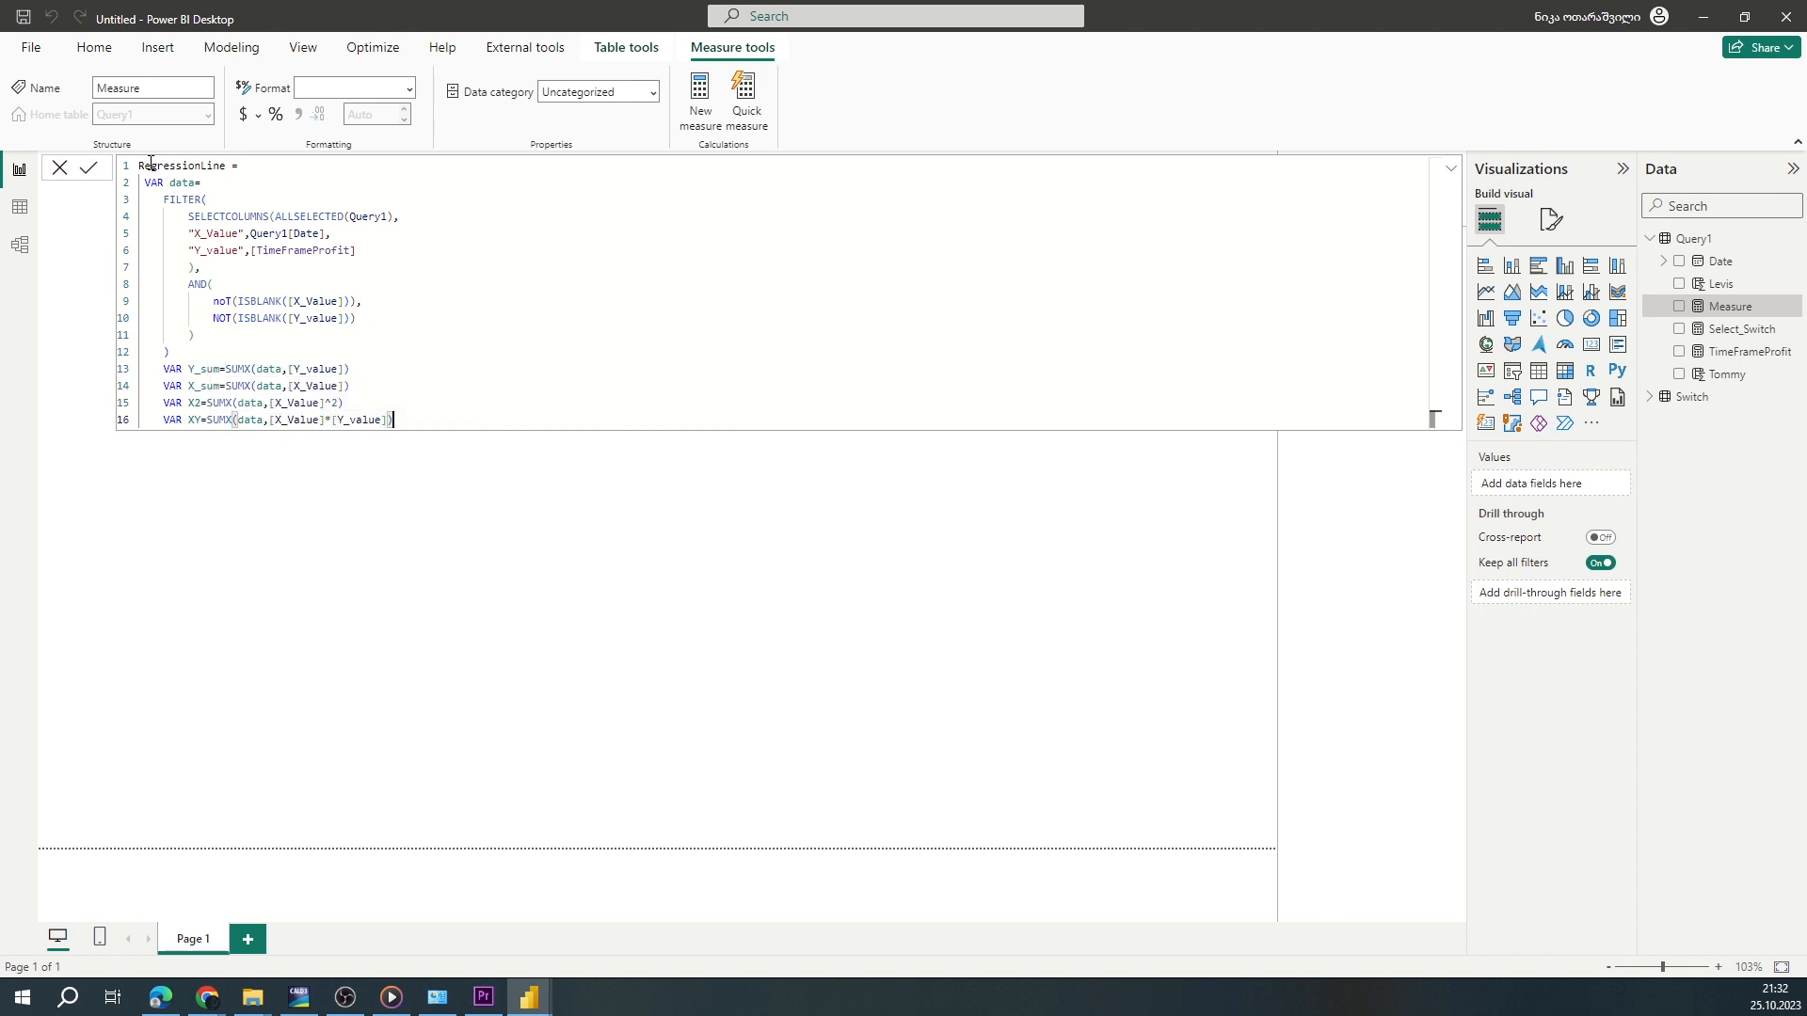
# Add the variable Row_Count=COUNTROWS(data) below XY
pyautogui.press('Return')
pyautogui.write('VAR Row_Count')
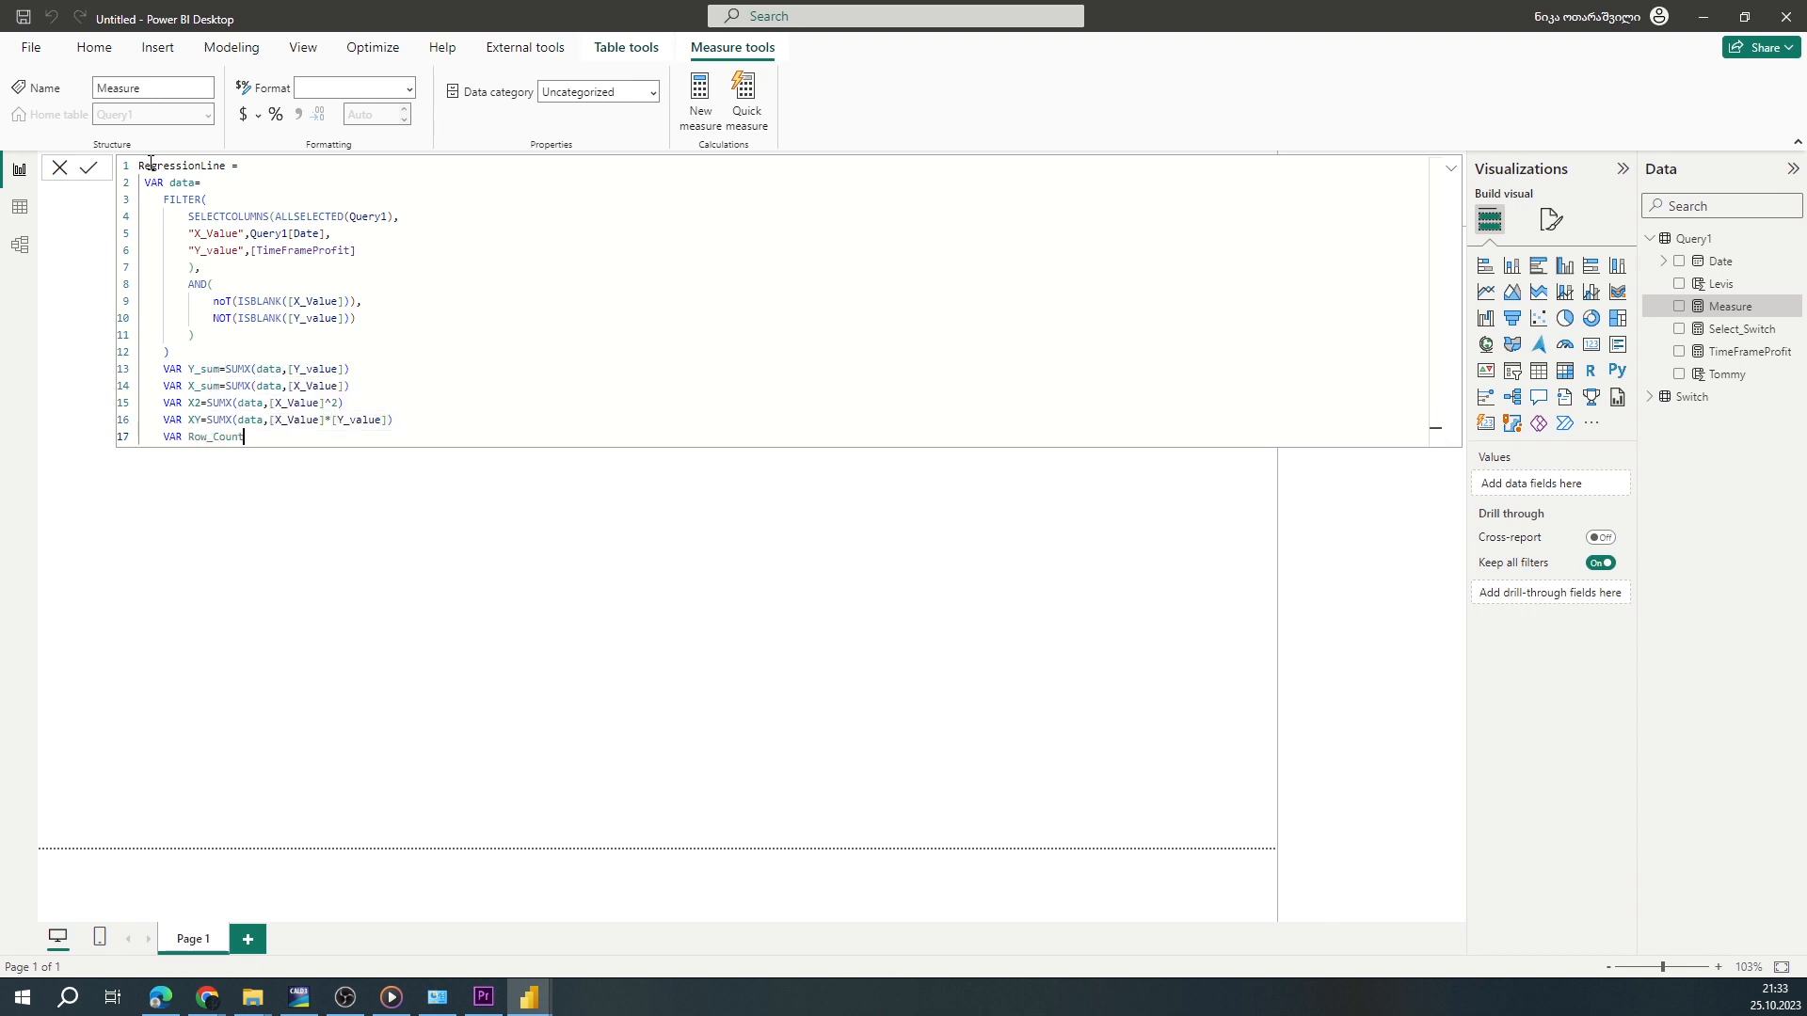
pyautogui.write('=COUNTROWS(data)')
# After a blank line, add the variable Interception=(Y_sum*X2-X_sum*XY)/(Row_Count*X2-(X_sum)^2)
pyautogui.press('Return')
pyautogui.press('Return')
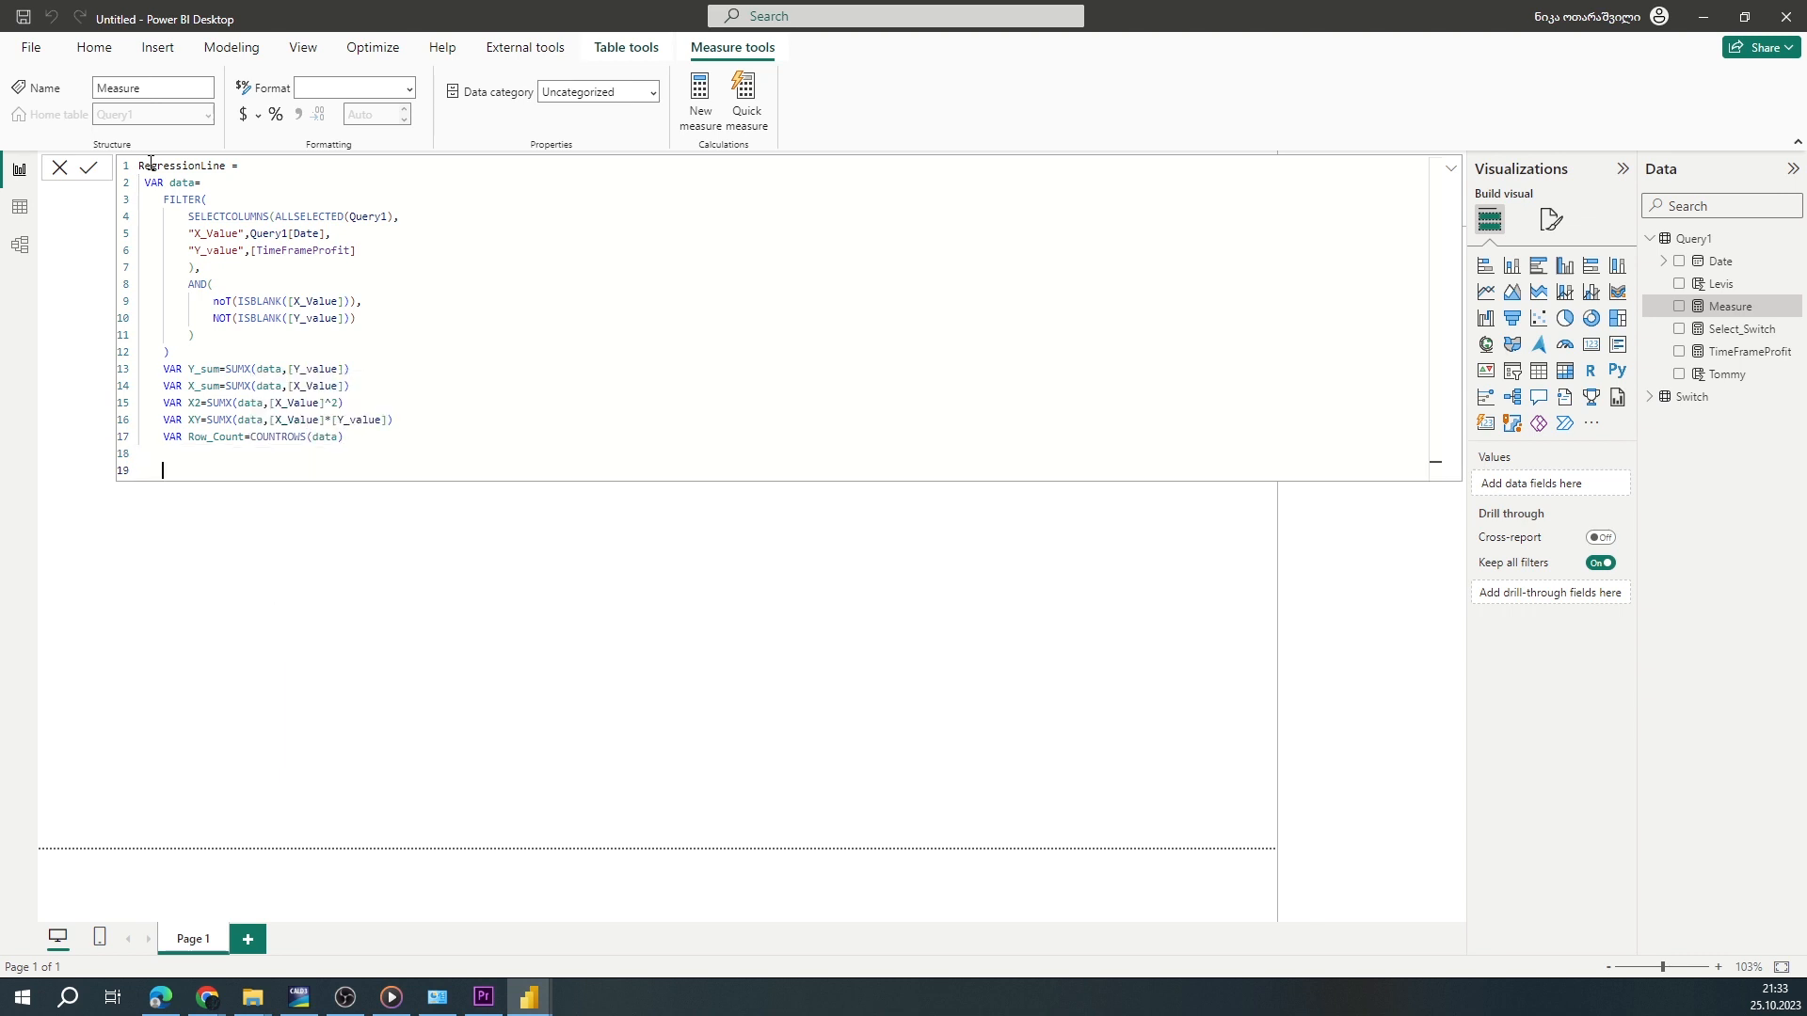
pyautogui.write('VAR Interception=(Y_sum*x')
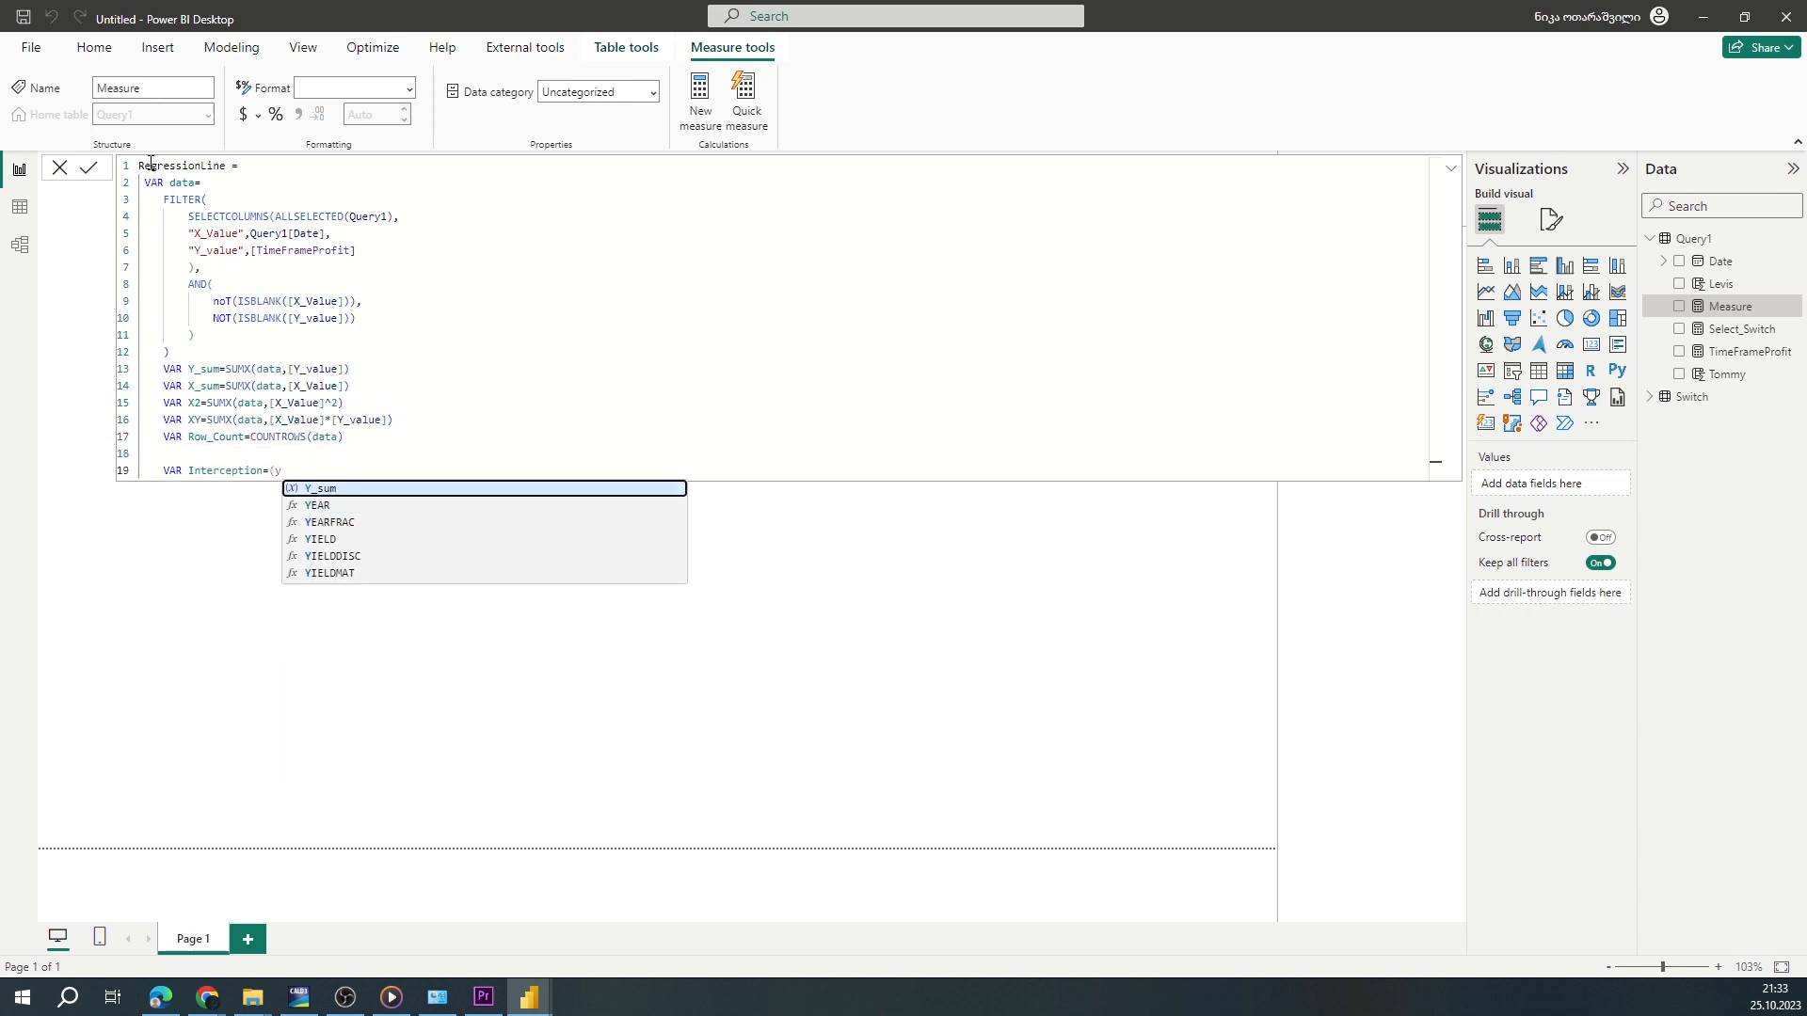
pyautogui.press('Tab')
pyautogui.write('-X_sum*')
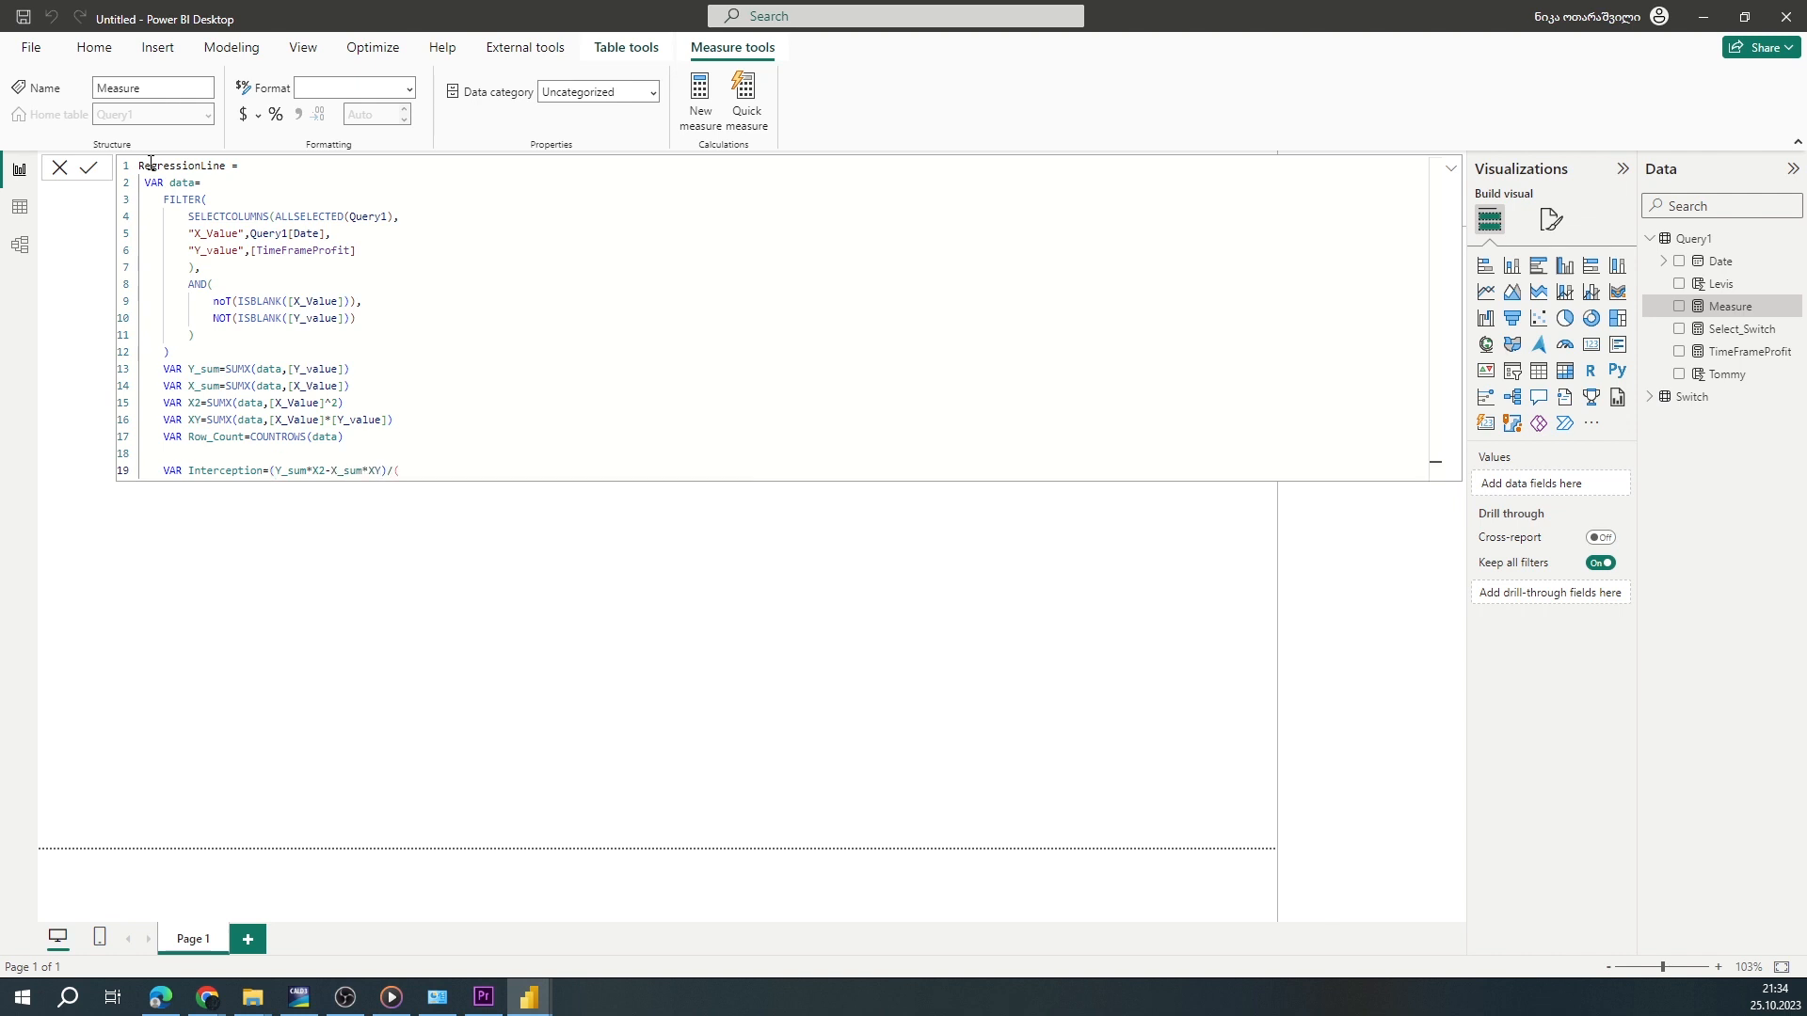
pyautogui.write('XY)/(Row_Count*X2-(X_sum)^2)')
# Add the variable Slope=(Row_Count*XY-X_sum*Y_sum)/(Row_Count*X2-(X_sum)^2) below Interception
pyautogui.hotkey('shift', 'Return')
pyautogui.write('VAR Slope=(')
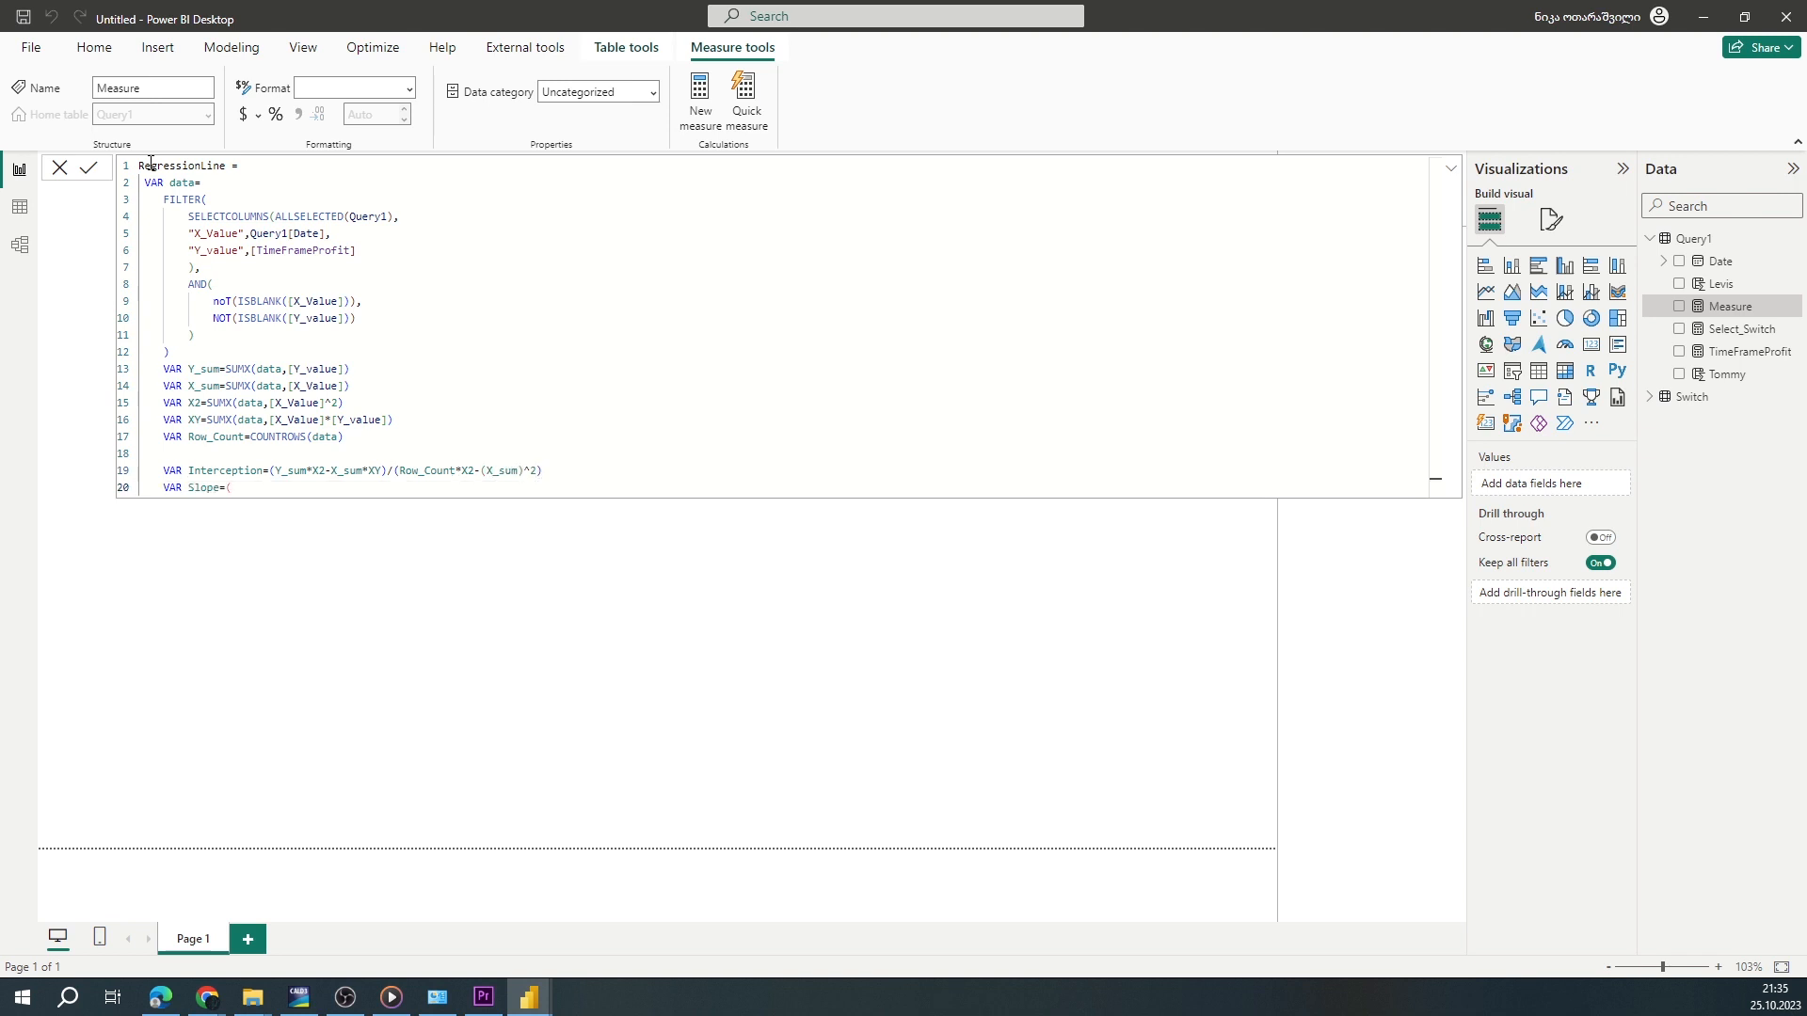
pyautogui.write('Row_Count*XY-X_sum*Y_sum)/(Row_Count*X2-(X_sum)')
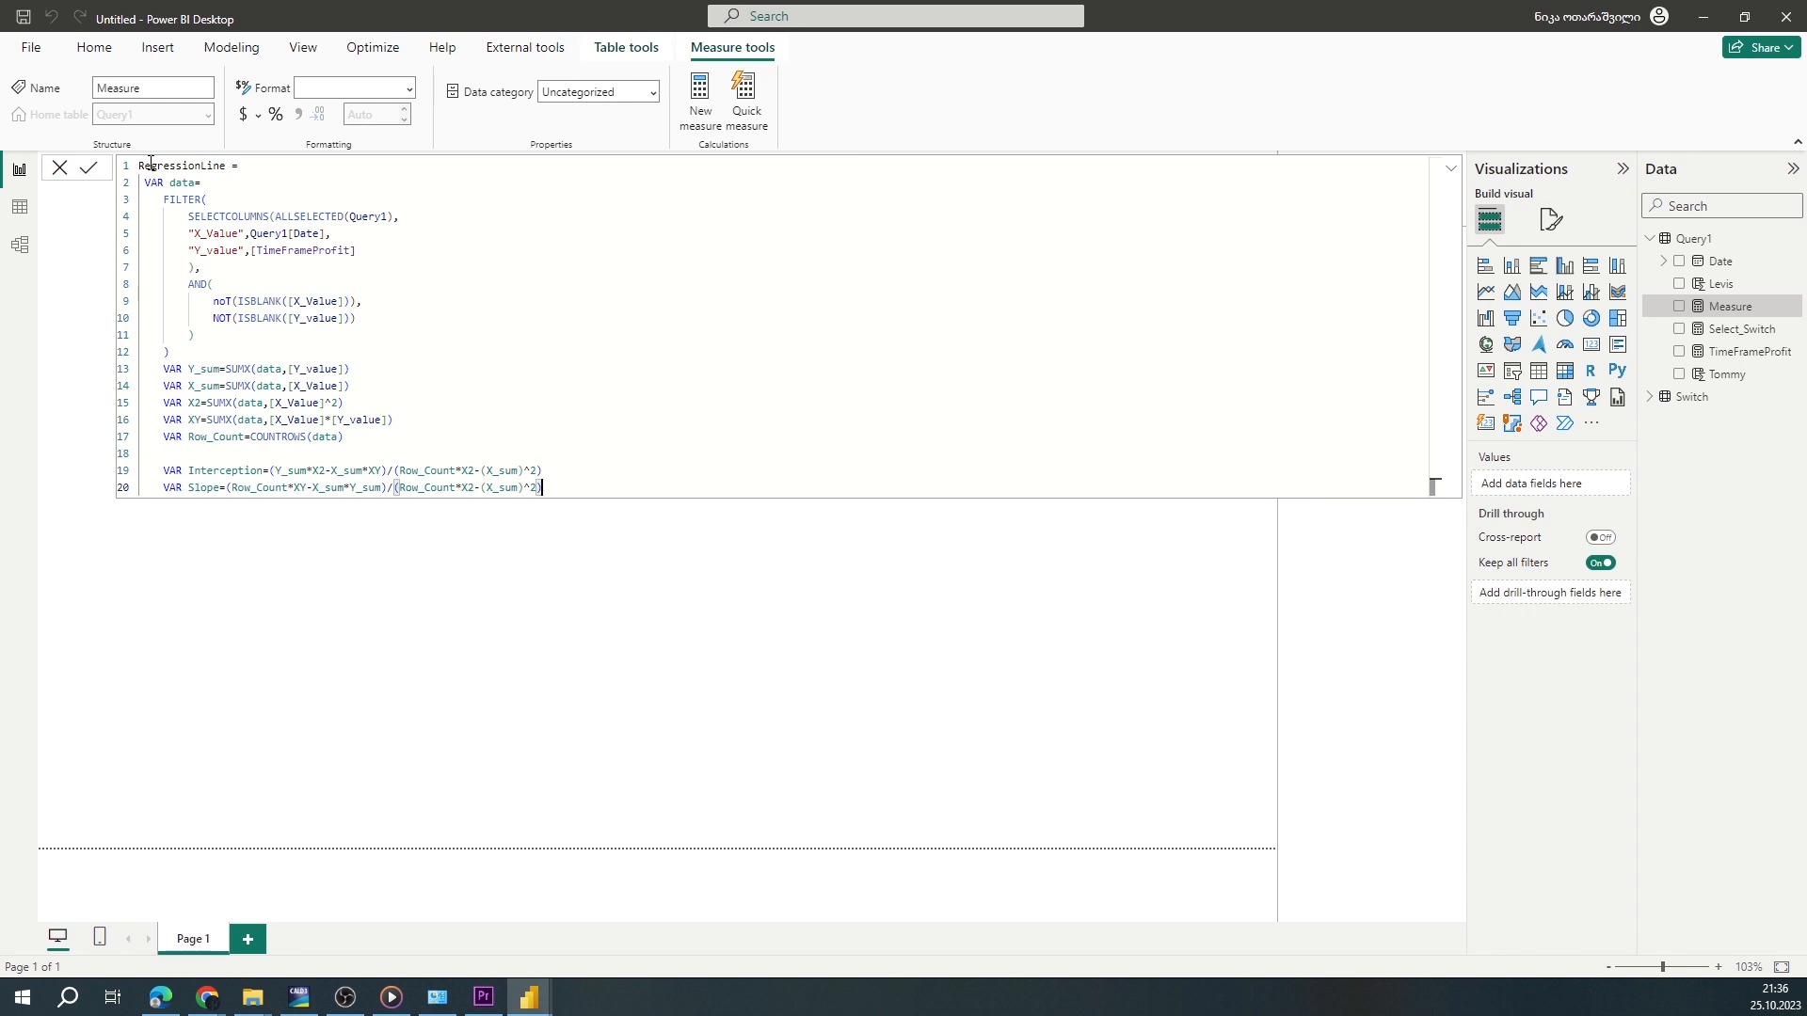
pyautogui.write('^2)')
# After a blank line, add the variable Regresion=SUMX(Query1,Slope*Query1[Date]+Interception)
pyautogui.press('Return')
pyautogui.press('Return')
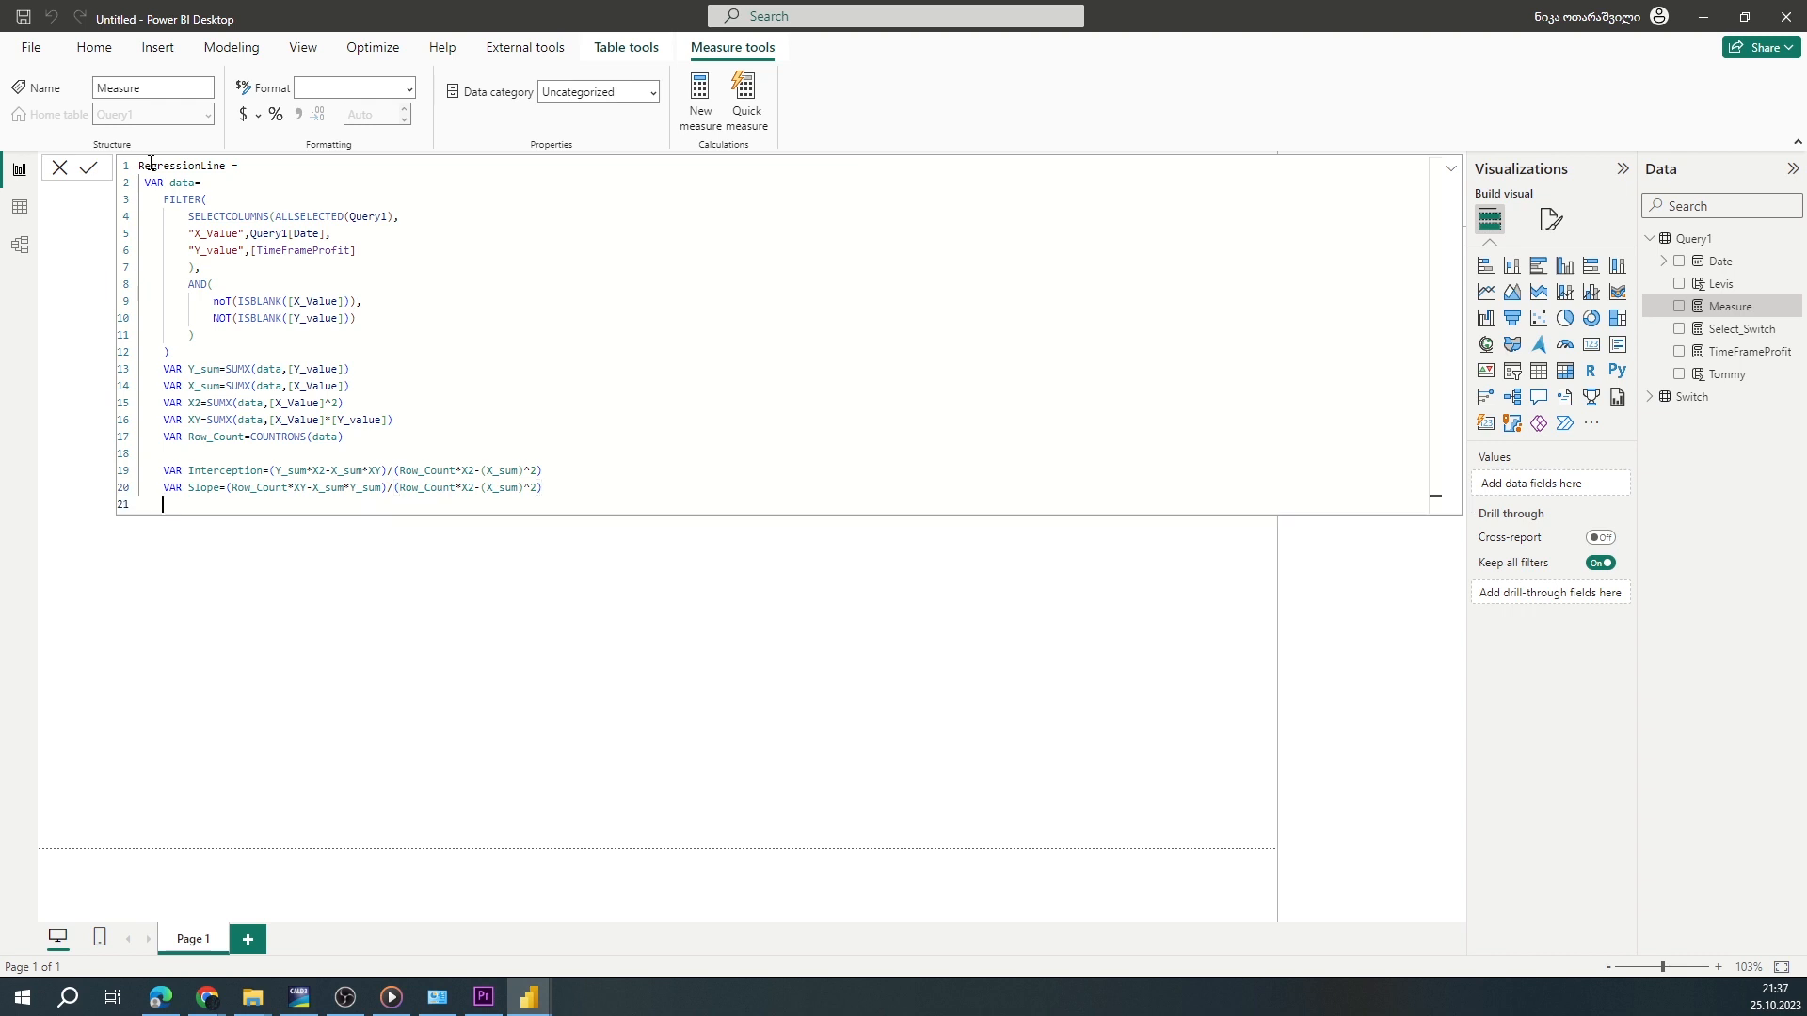
pyautogui.write('VAR Regresion=SUMX(')
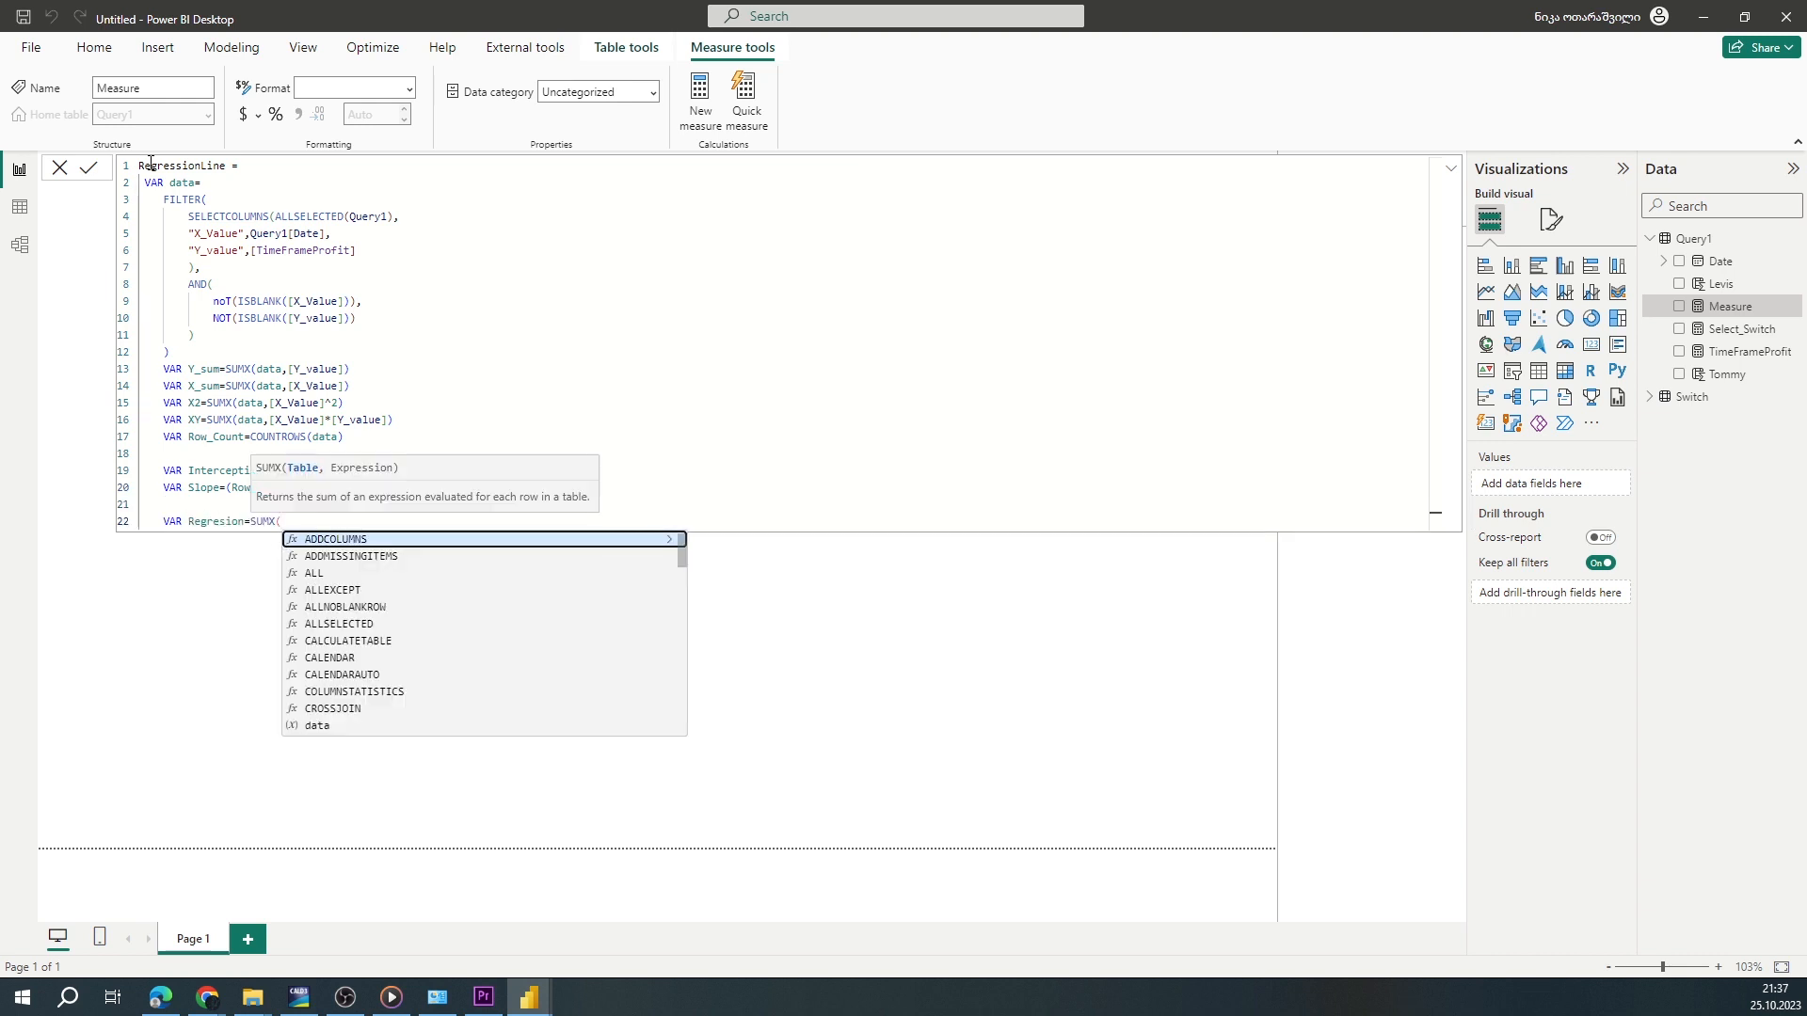
pyautogui.write('Query1,Slope*query1[Date]+Interception)')
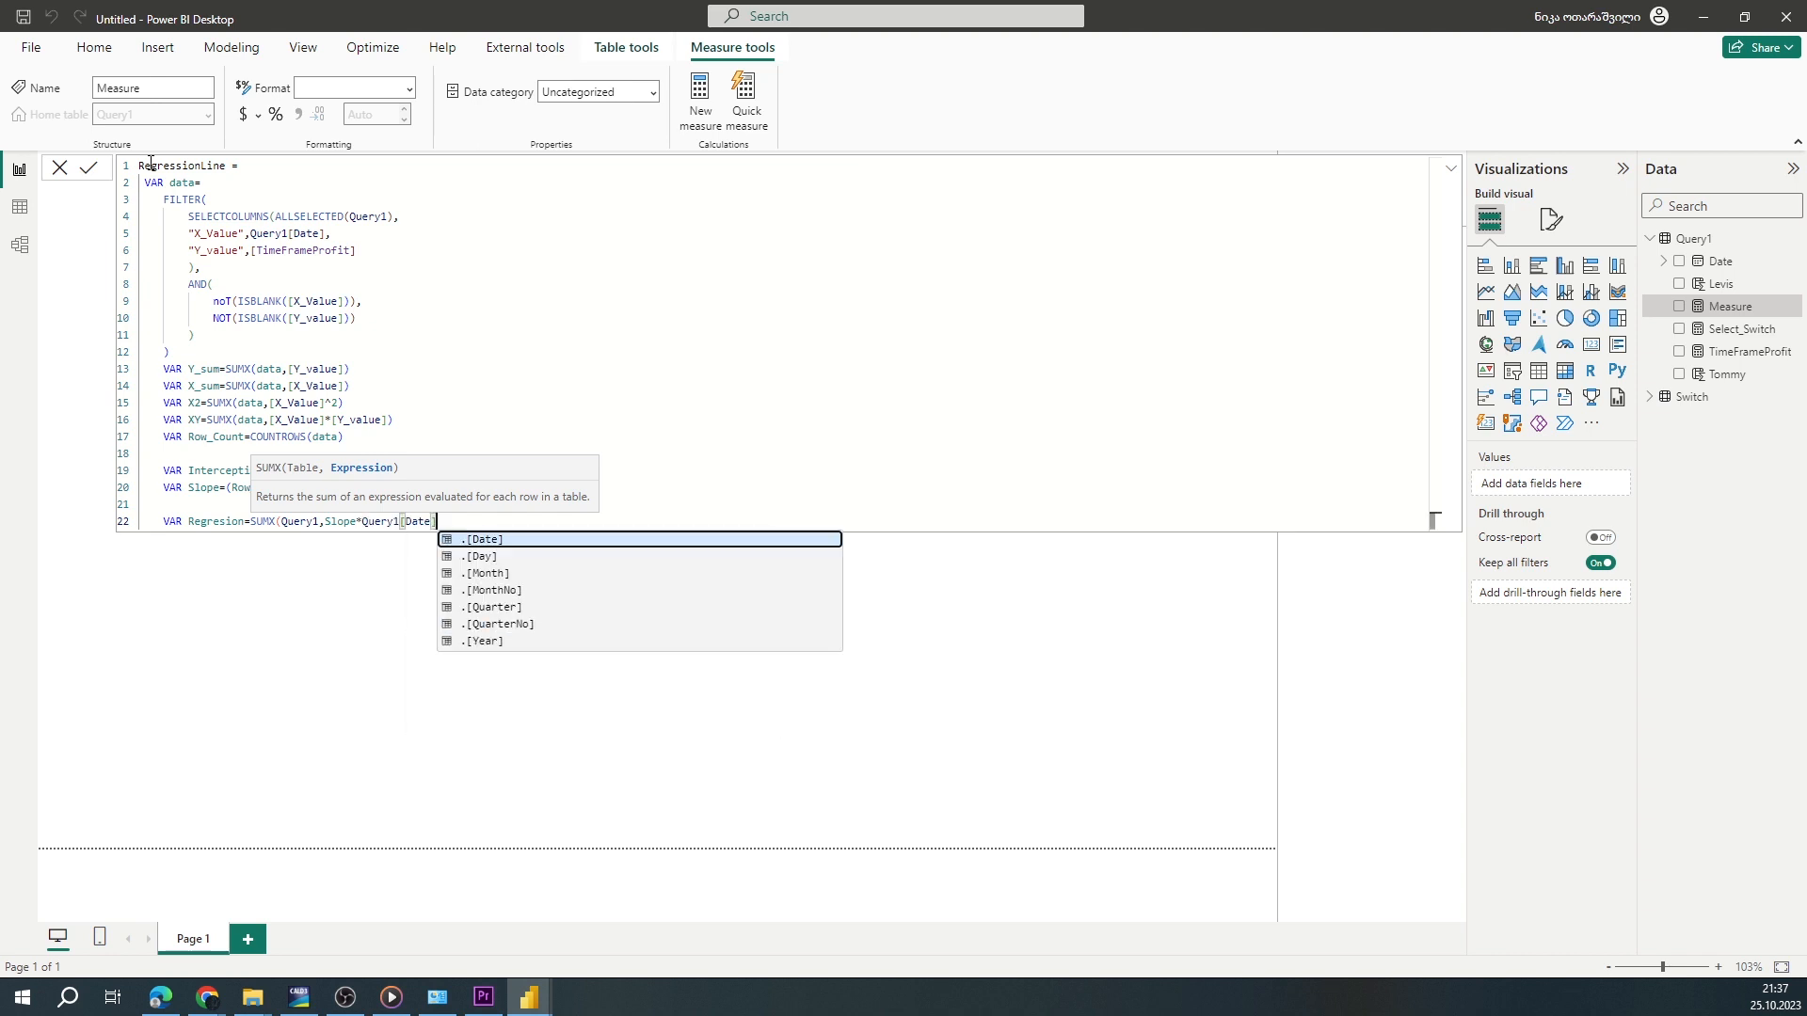
# Make the measure return Regresion, commit RegressionLine and collapse the formula editor
pyautogui.press('Return')
pyautogui.press('Return')
pyautogui.write('Return')
pyautogui.press('Return')
pyautogui.write('Regresion')
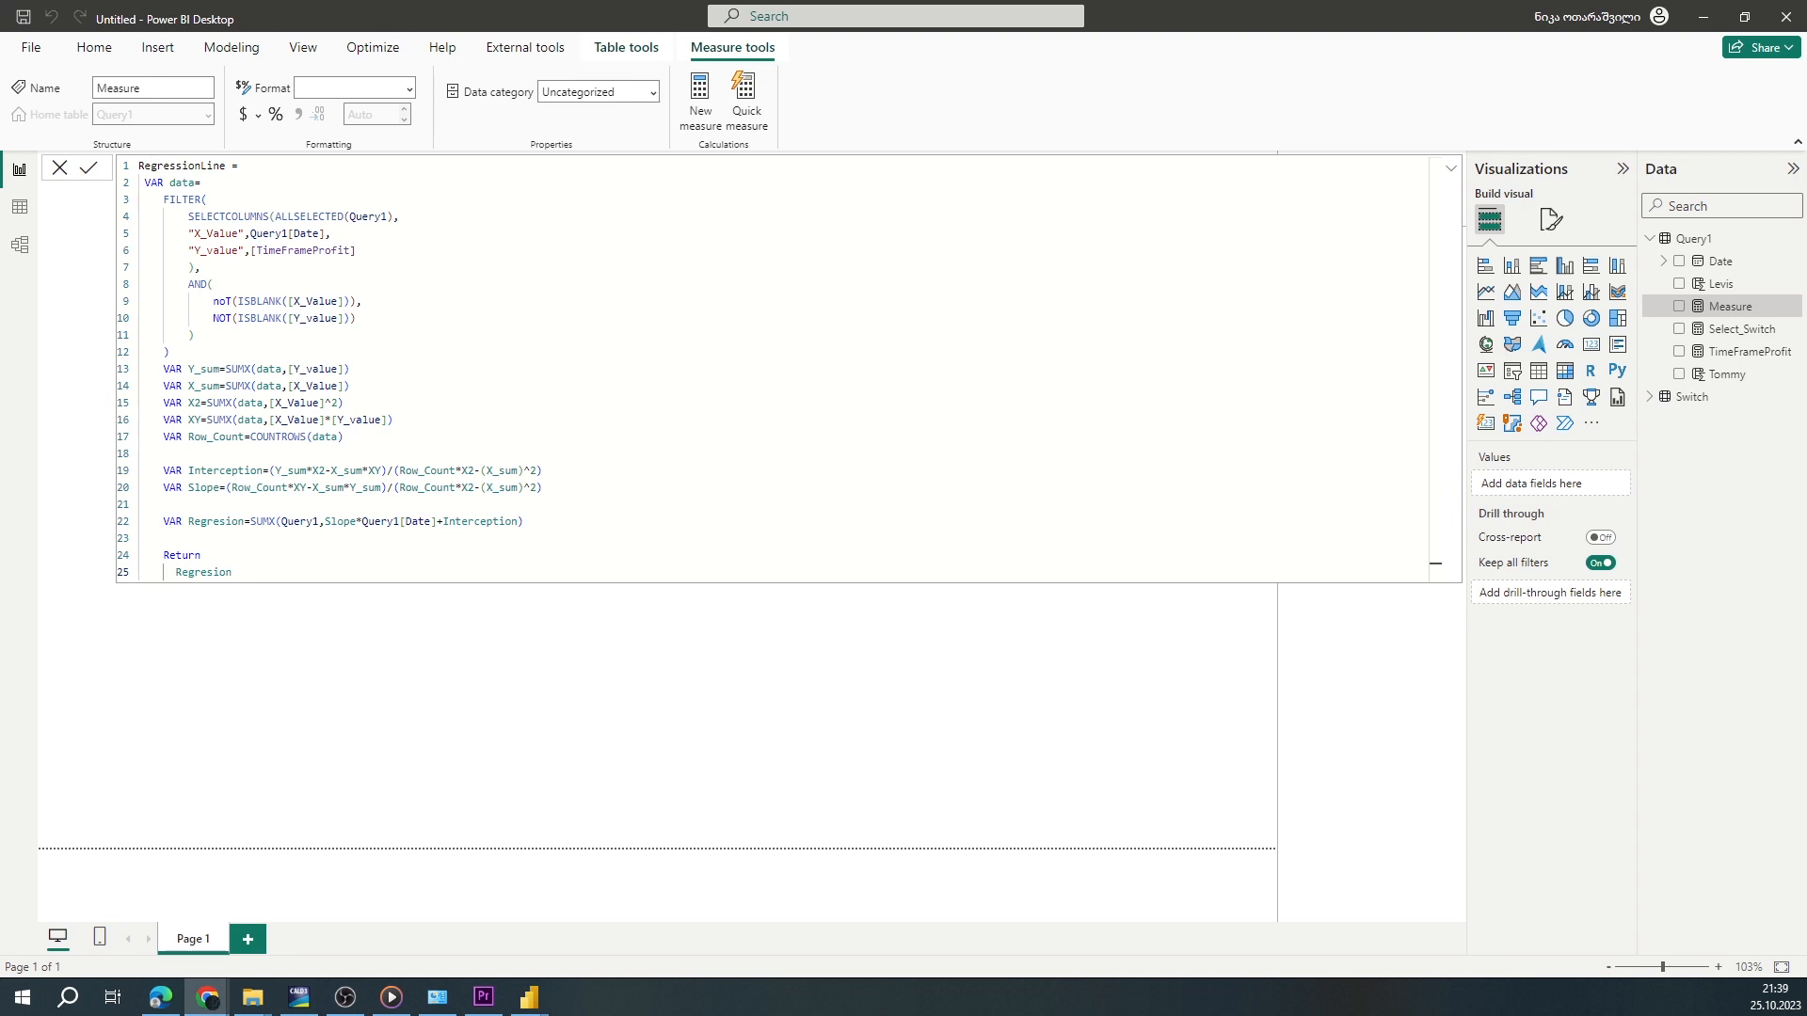
pyautogui.click(88, 168)
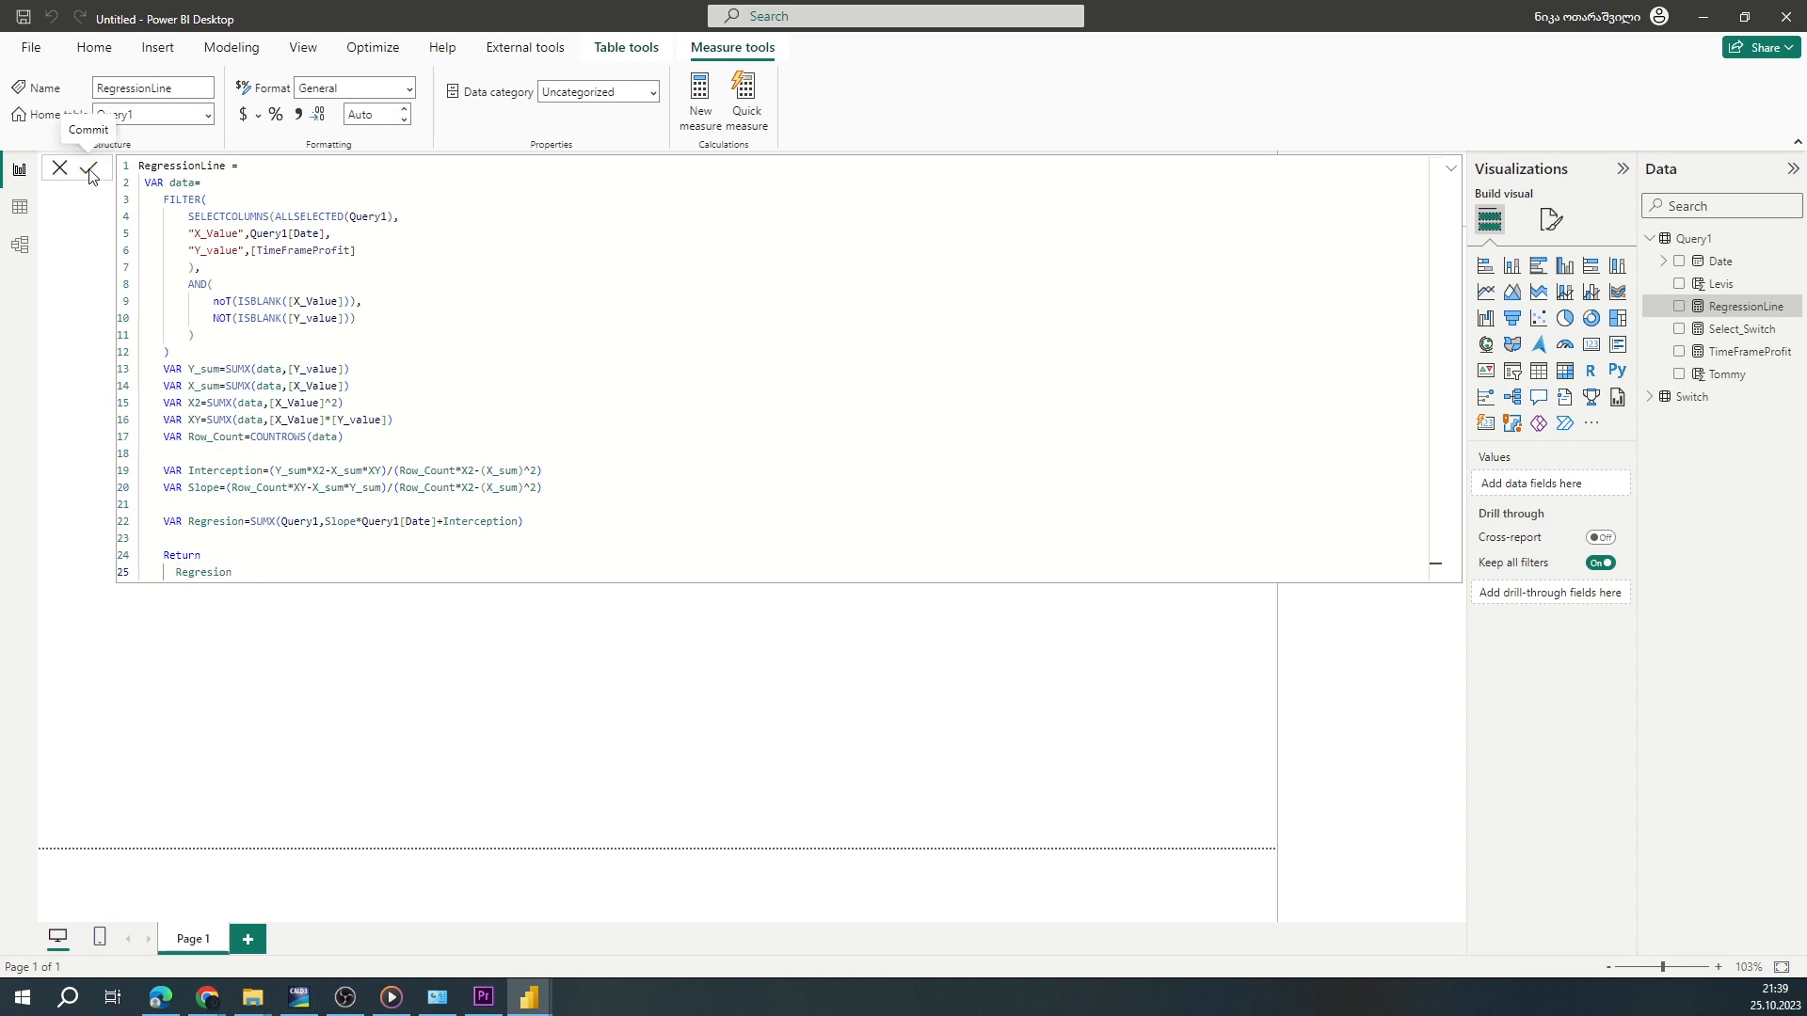
pyautogui.click(215, 421)
pyautogui.click(1450, 169)
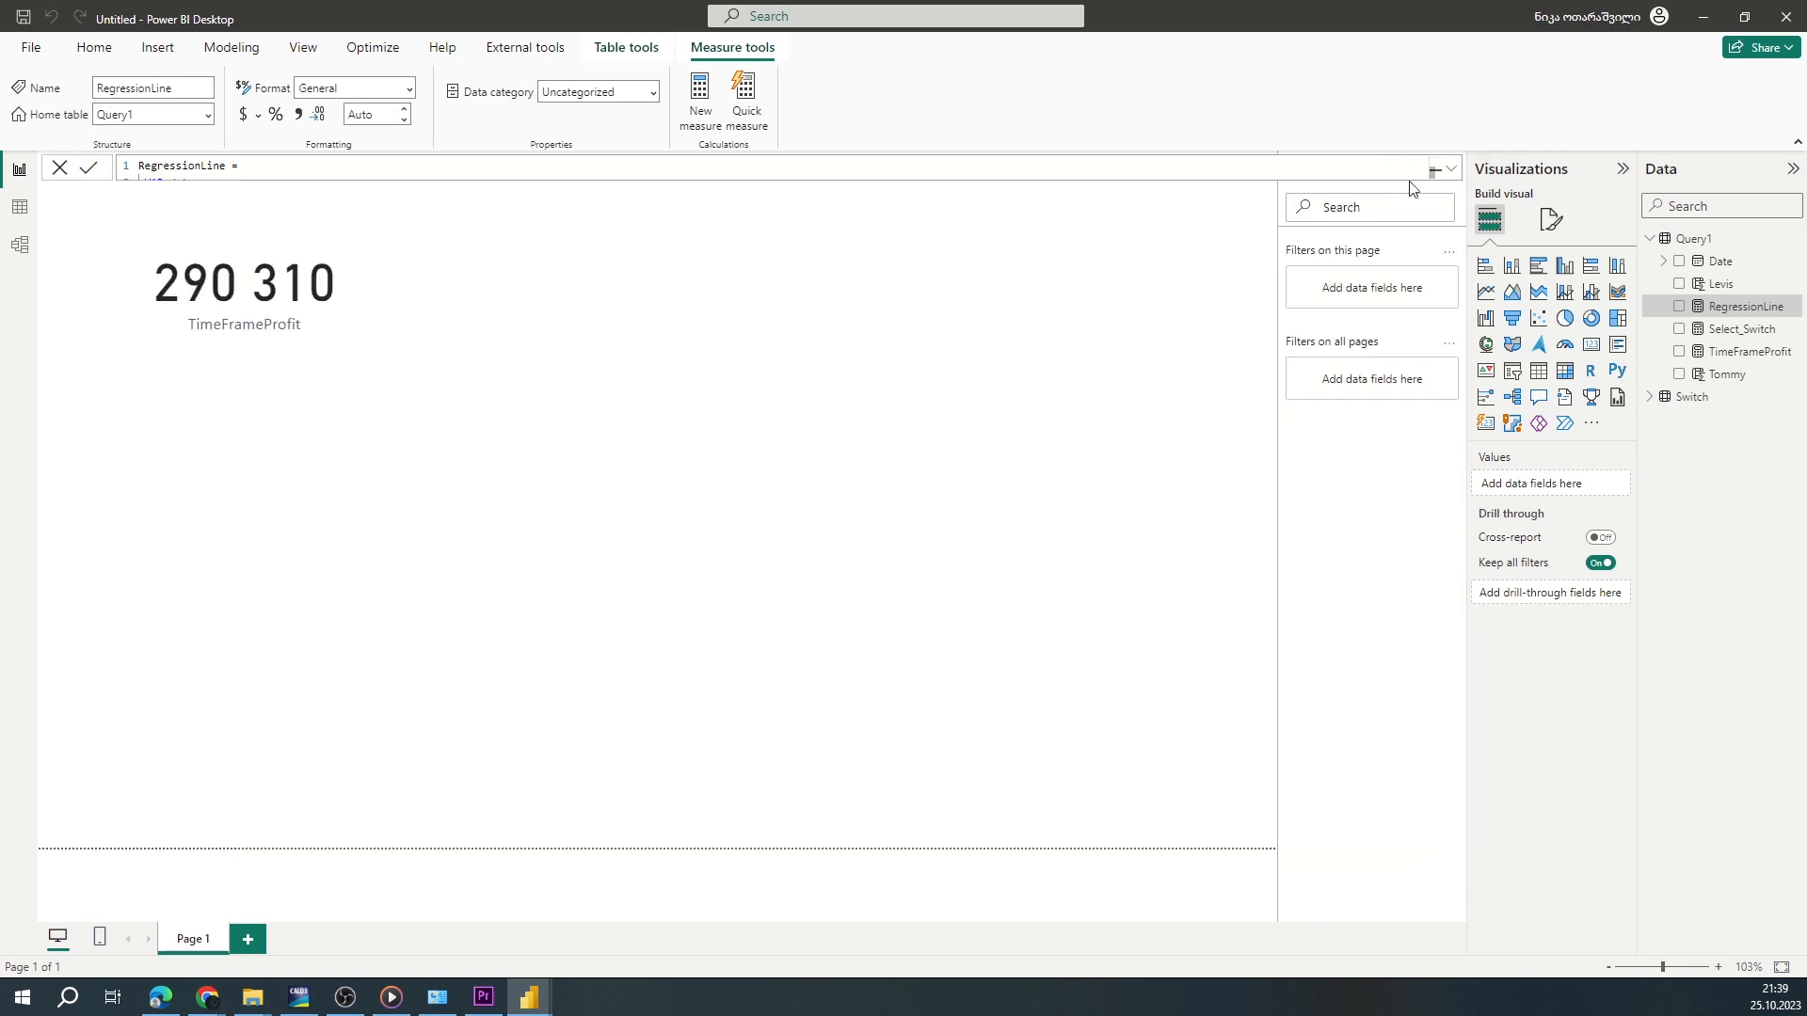
# Create a new measure named Slope in the Query1 table
pyautogui.click(404, 548)
pyautogui.click(1786, 241)
pyautogui.click(1694, 277)
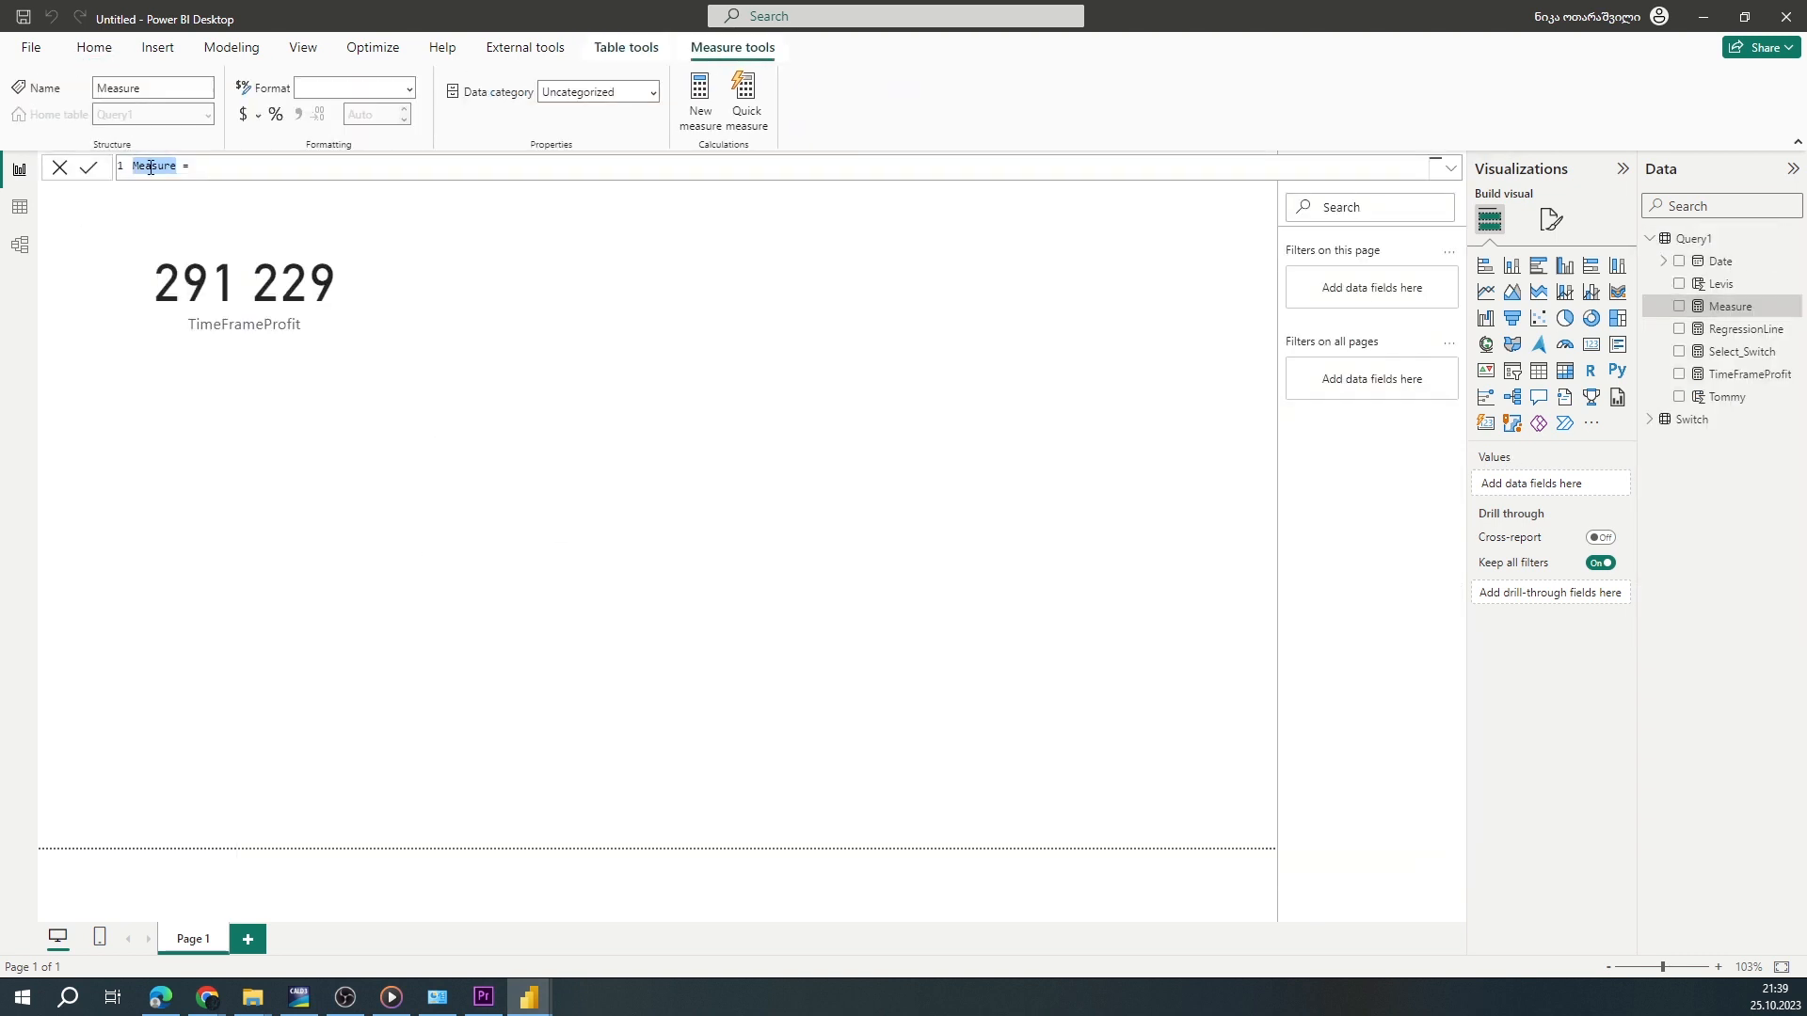
# Copy the RegressionLine formula body into the Slope measure, starting on a new line after the equals sign
pyautogui.click(1719, 331)
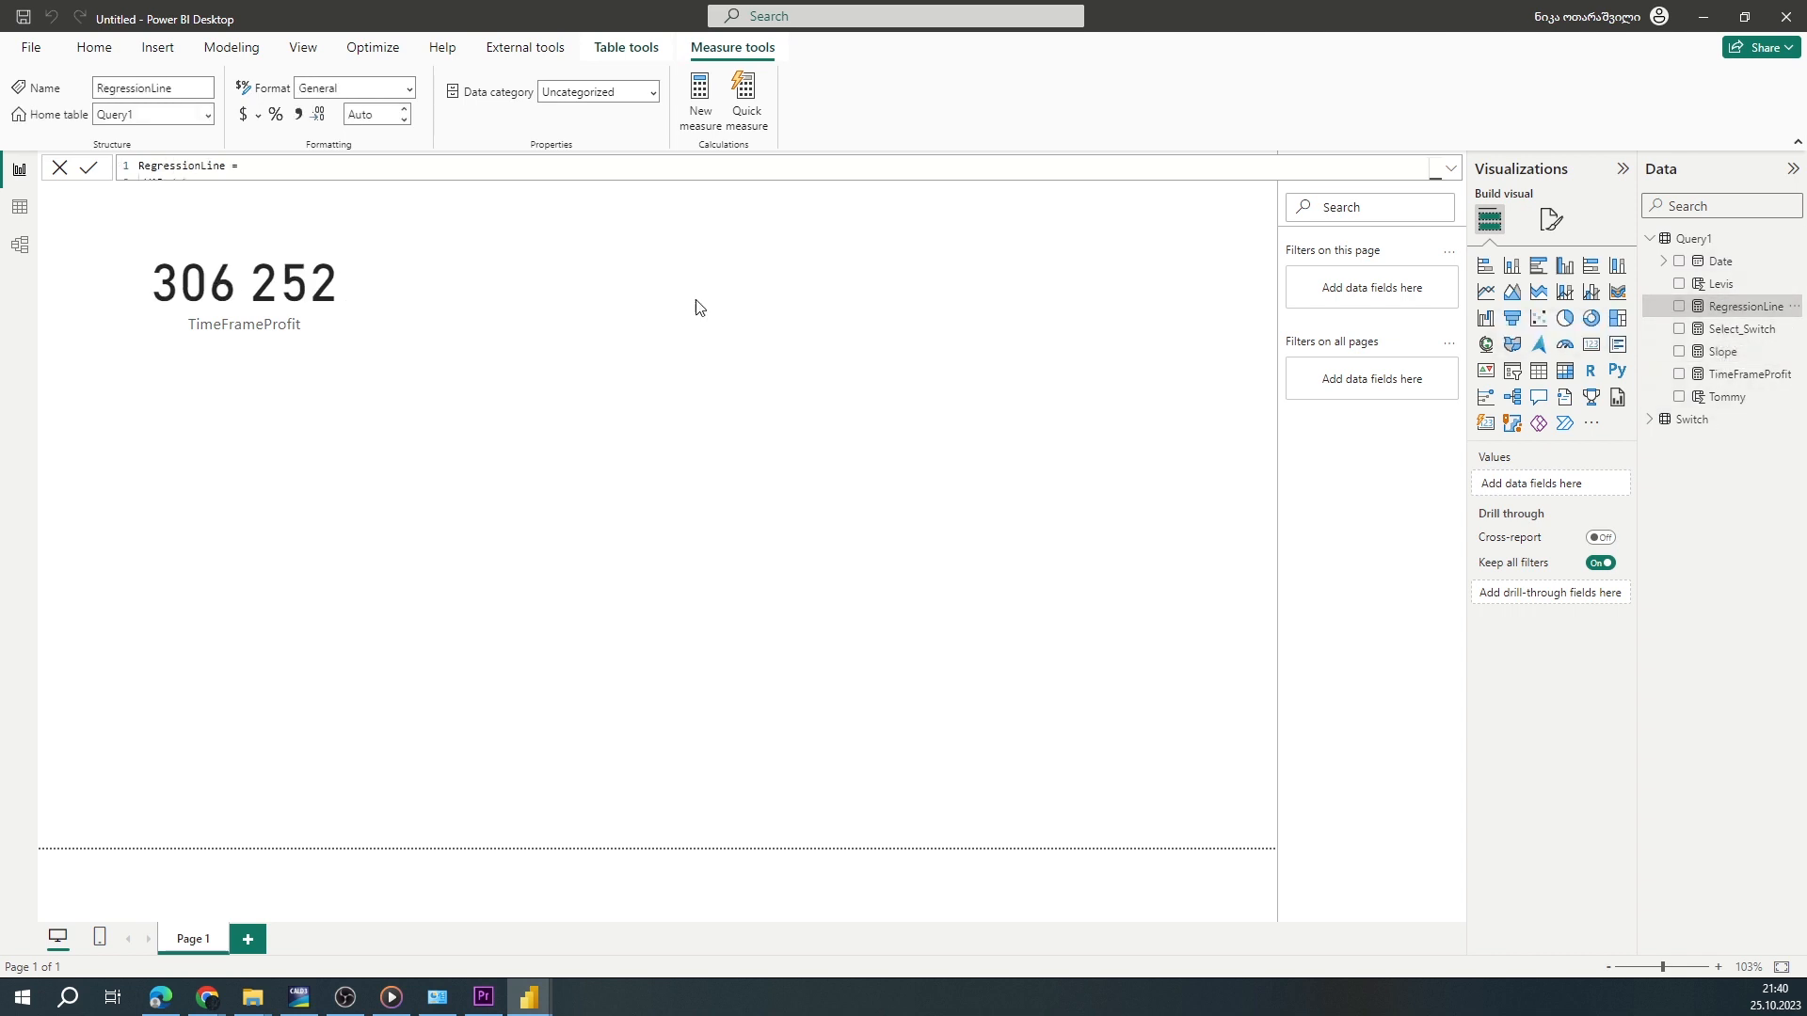
pyautogui.click(1451, 169)
pyautogui.moveTo(144, 183); pyautogui.dragTo(529, 572)
pyautogui.click(1450, 168)
pyautogui.click(1724, 351)
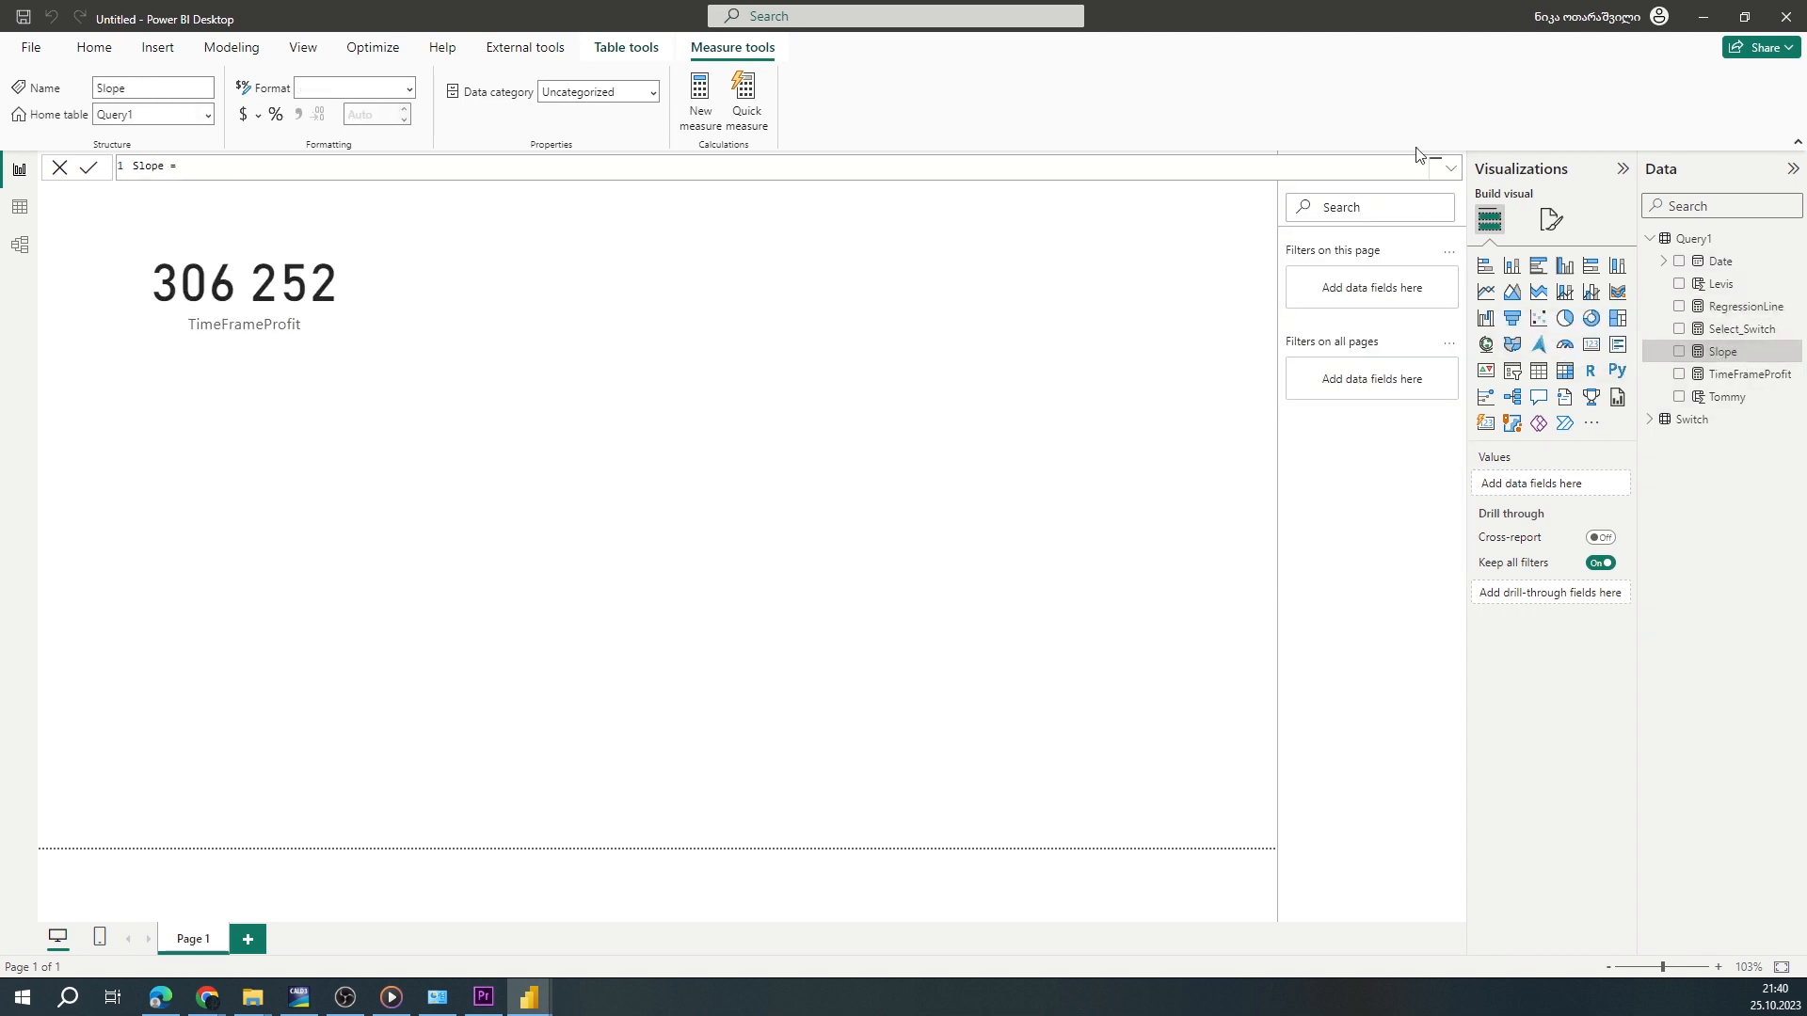
pyautogui.click(1450, 168)
pyautogui.hotkey('shift', 'Return')
# Make the Slope measure return the Slope variable instead of Regresion
pyautogui.doubleClick(201, 488)
pyautogui.hotkey('ctrl', 'c')
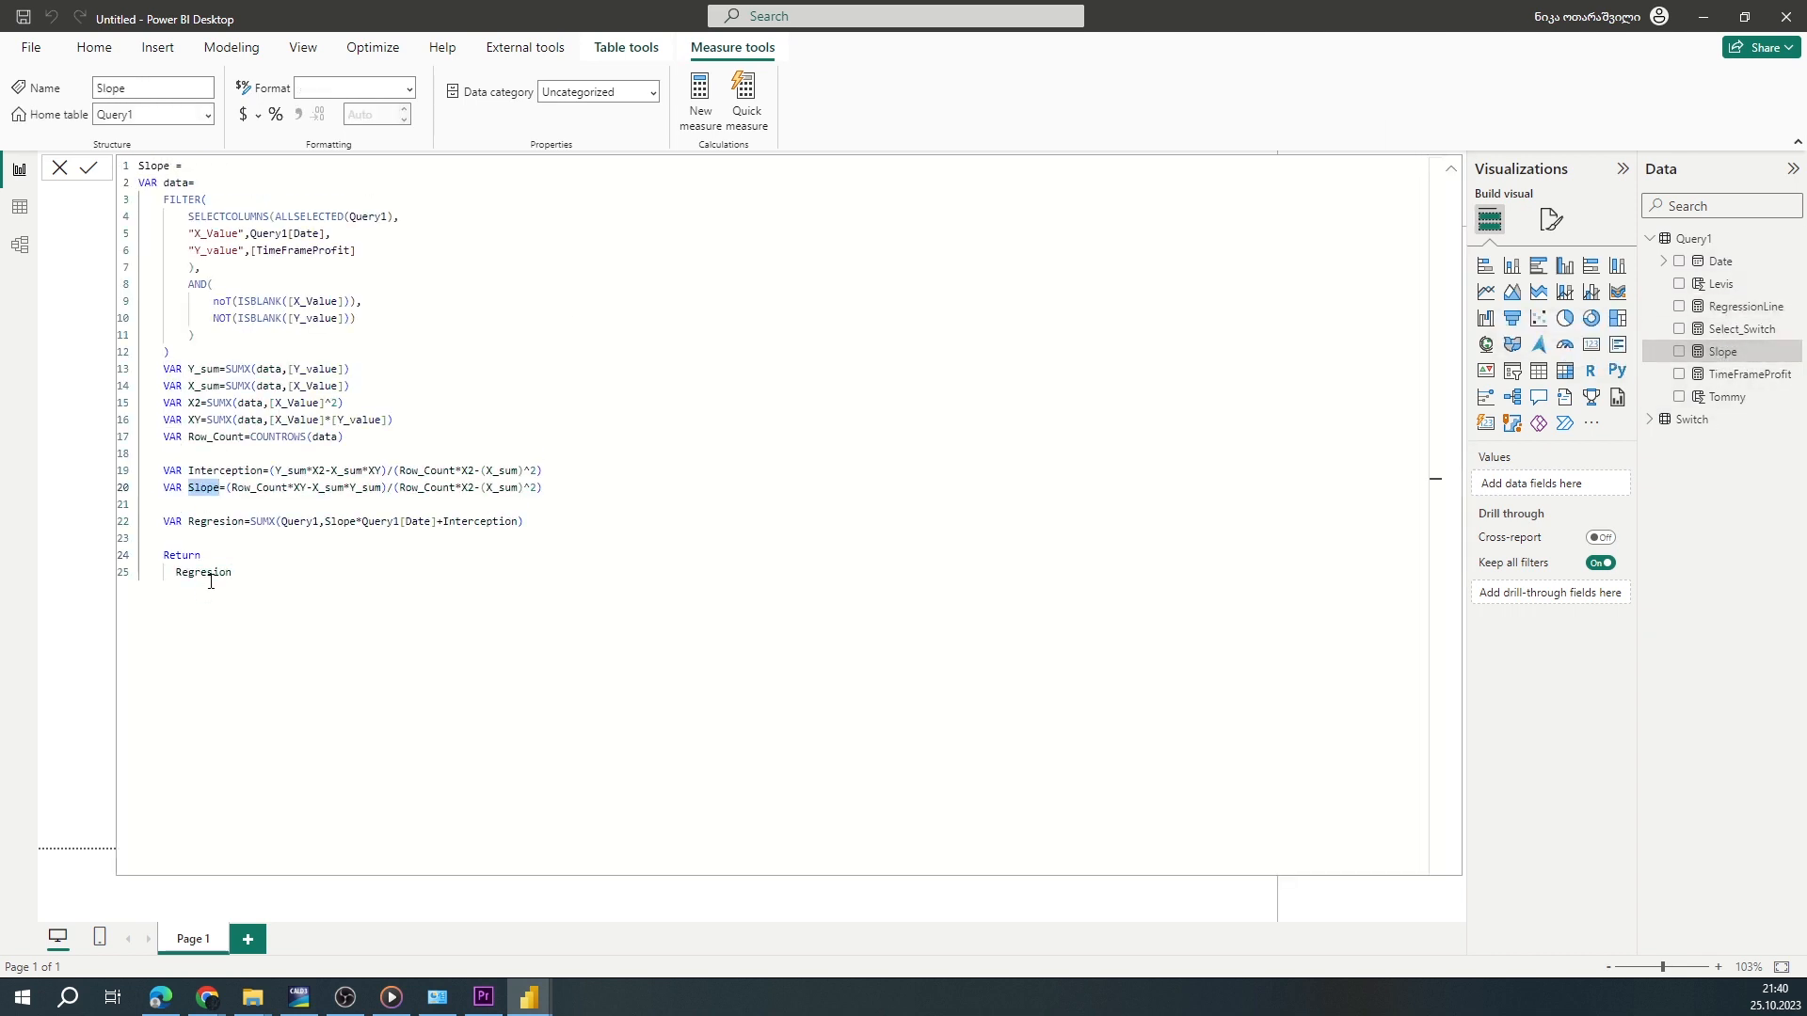
pyautogui.doubleClick(209, 575)
pyautogui.hotkey('ctrl', 'v')
# Comment out the Regresion and Interception variables with --, commit the Slope measure and collapse the formula editor
pyautogui.click(163, 520)
pyautogui.write('--')
pyautogui.click(159, 475)
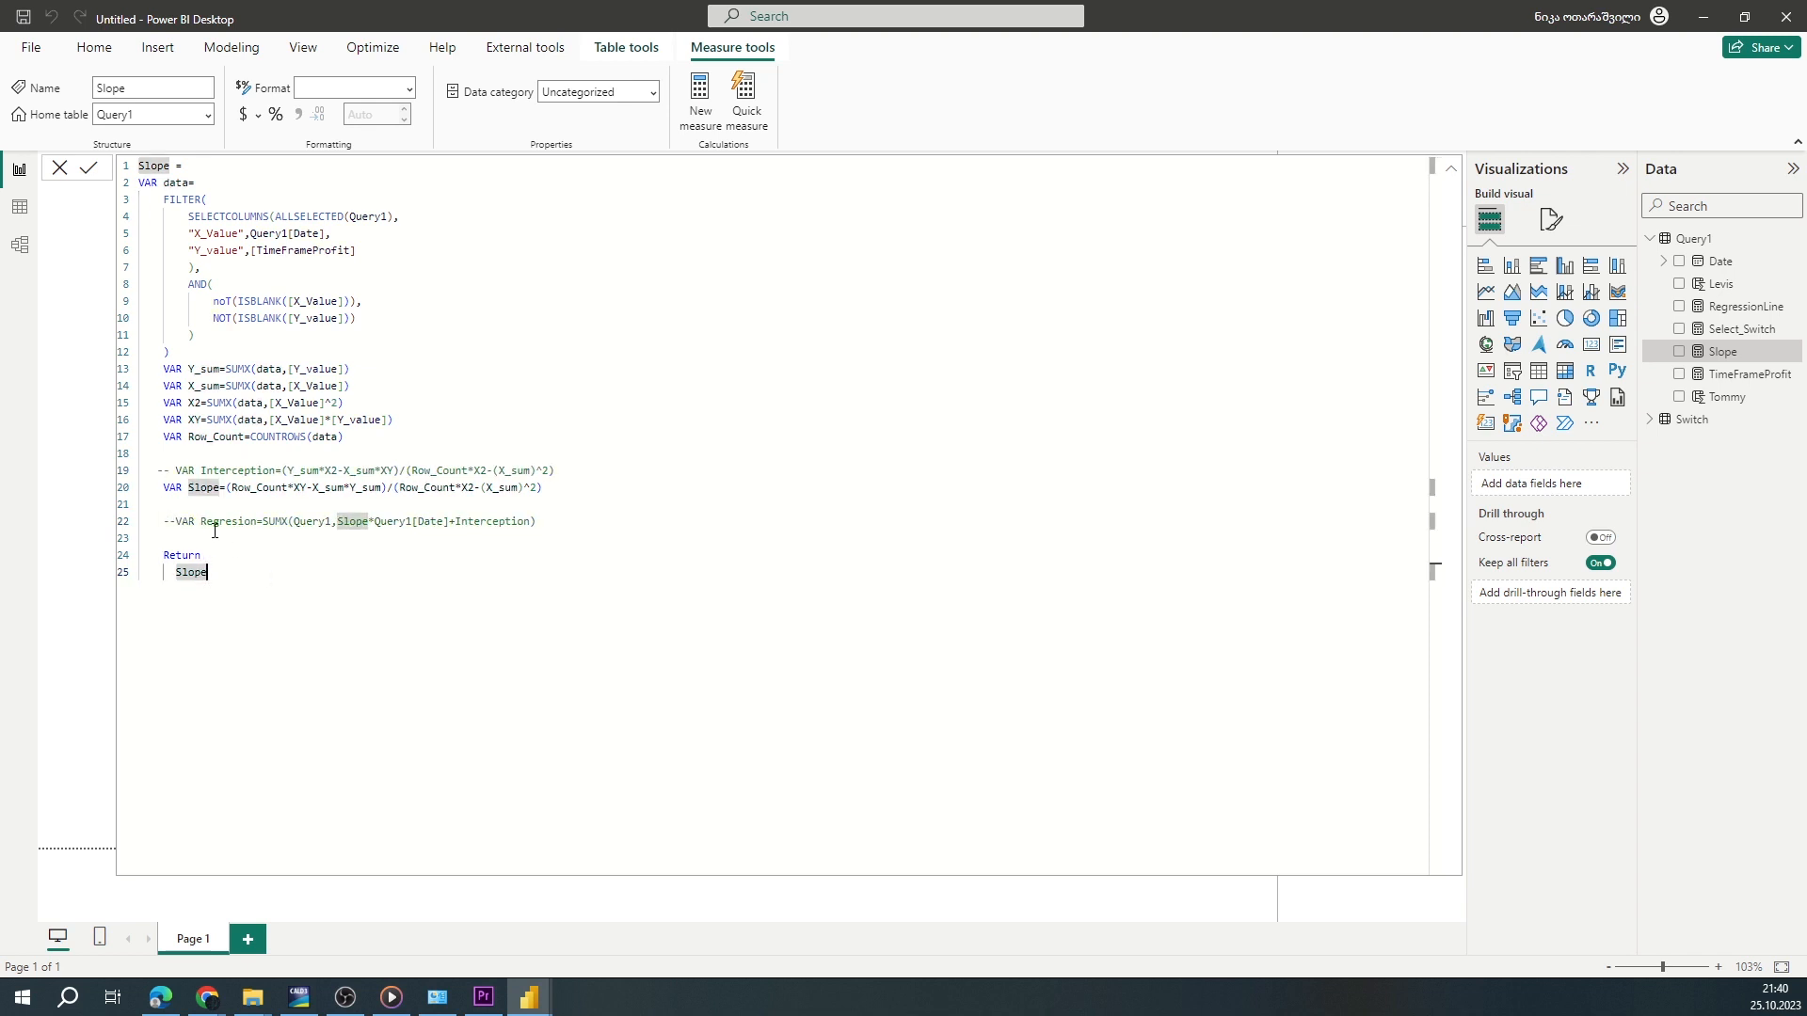
pyautogui.write('--')
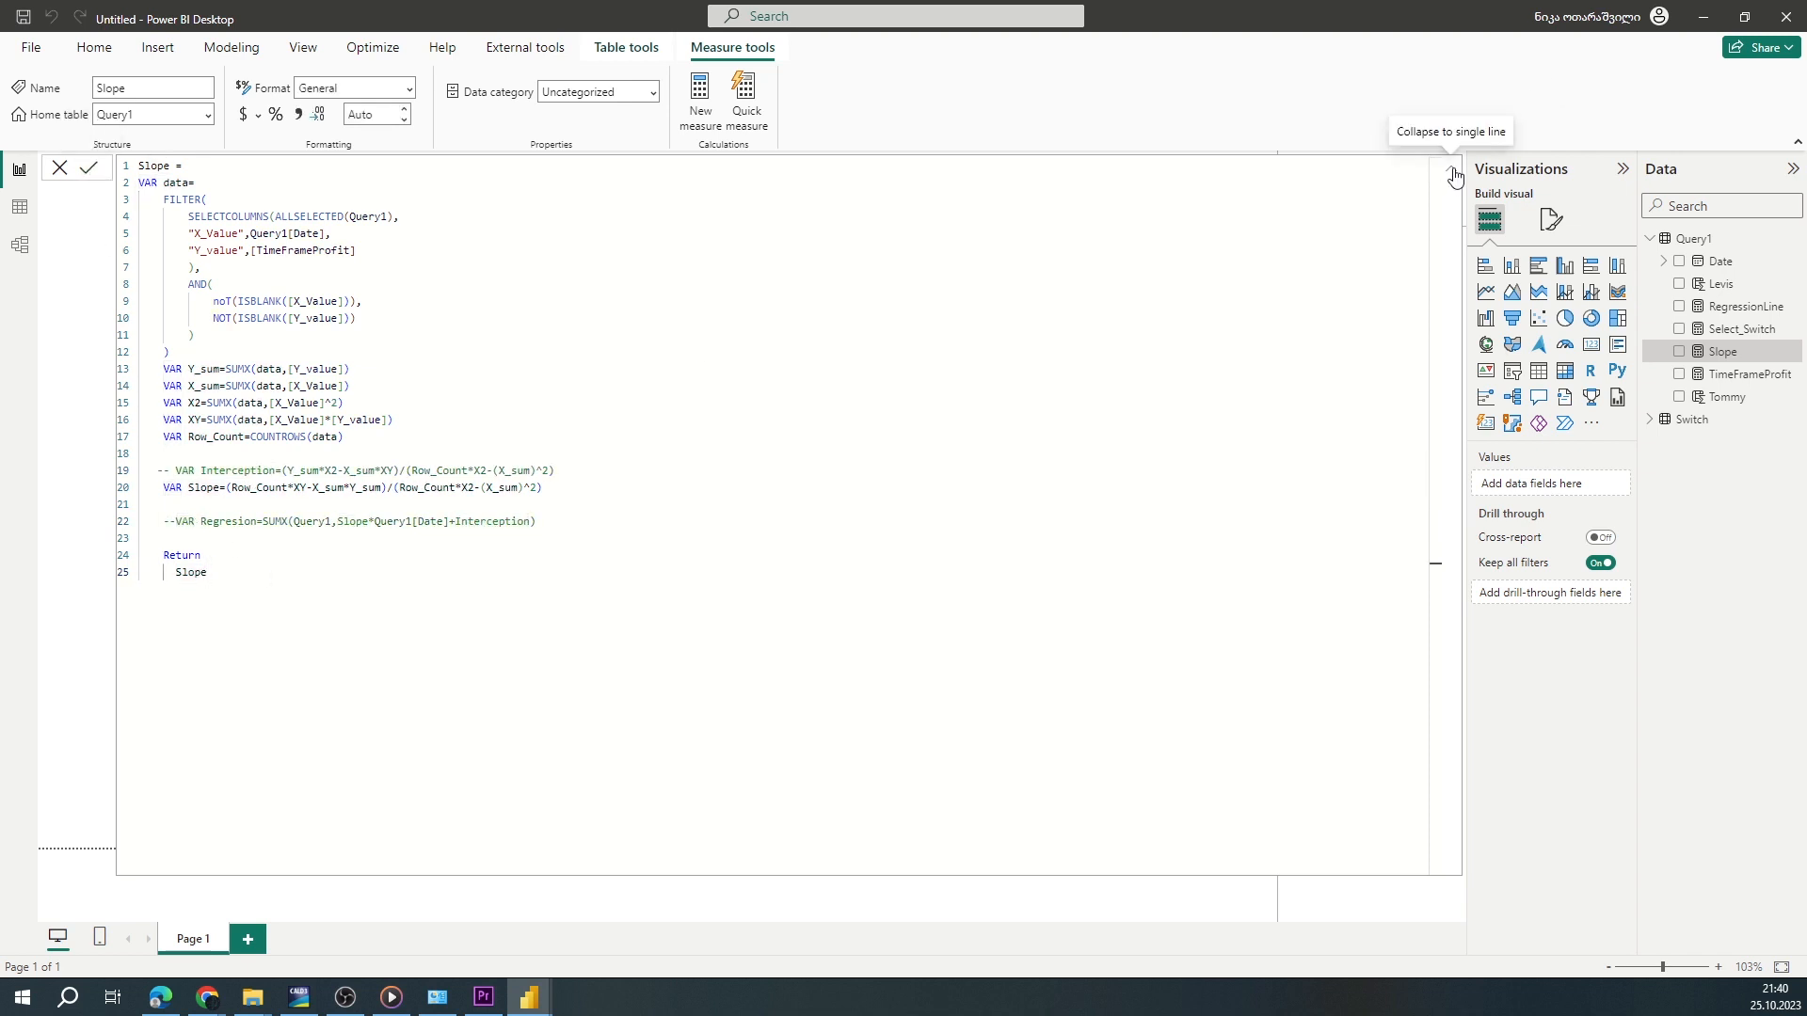
pyautogui.click(1450, 168)
# Build a line chart of Levis by Date without TimeFrameProfit, and widen it across most of the page
pyautogui.click(1538, 318)
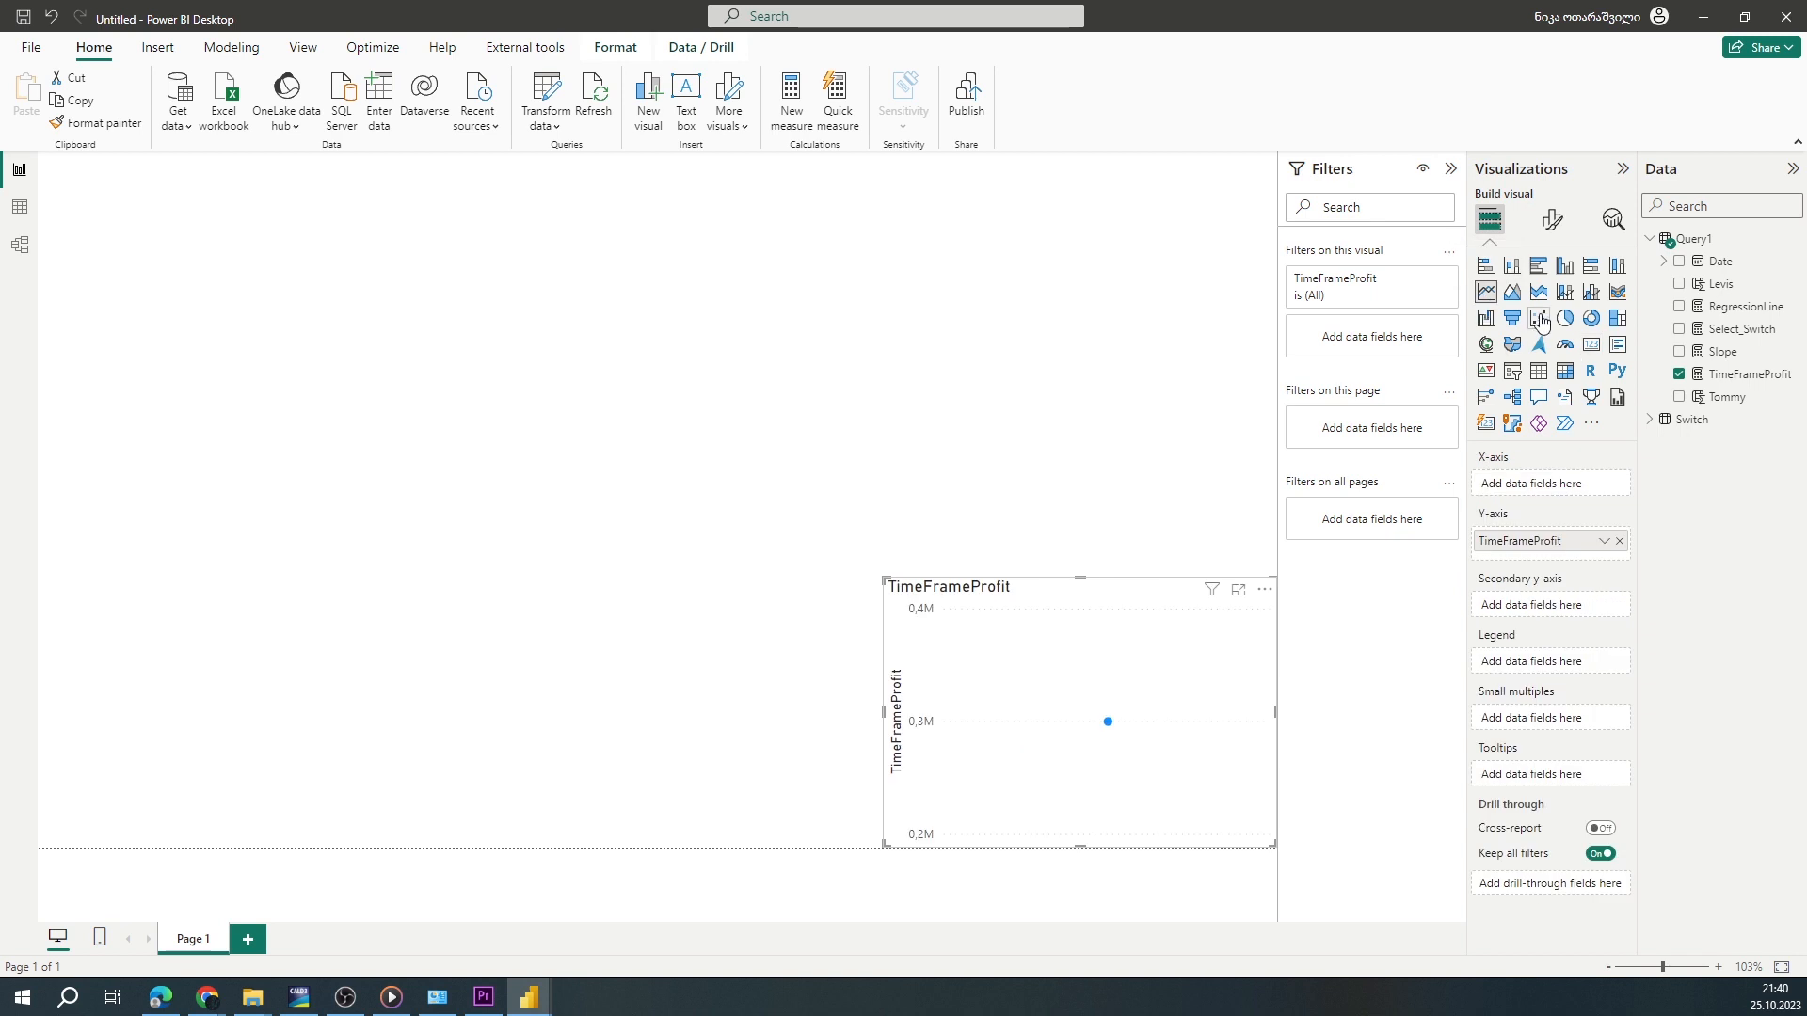
pyautogui.click(1681, 375)
pyautogui.click(1486, 292)
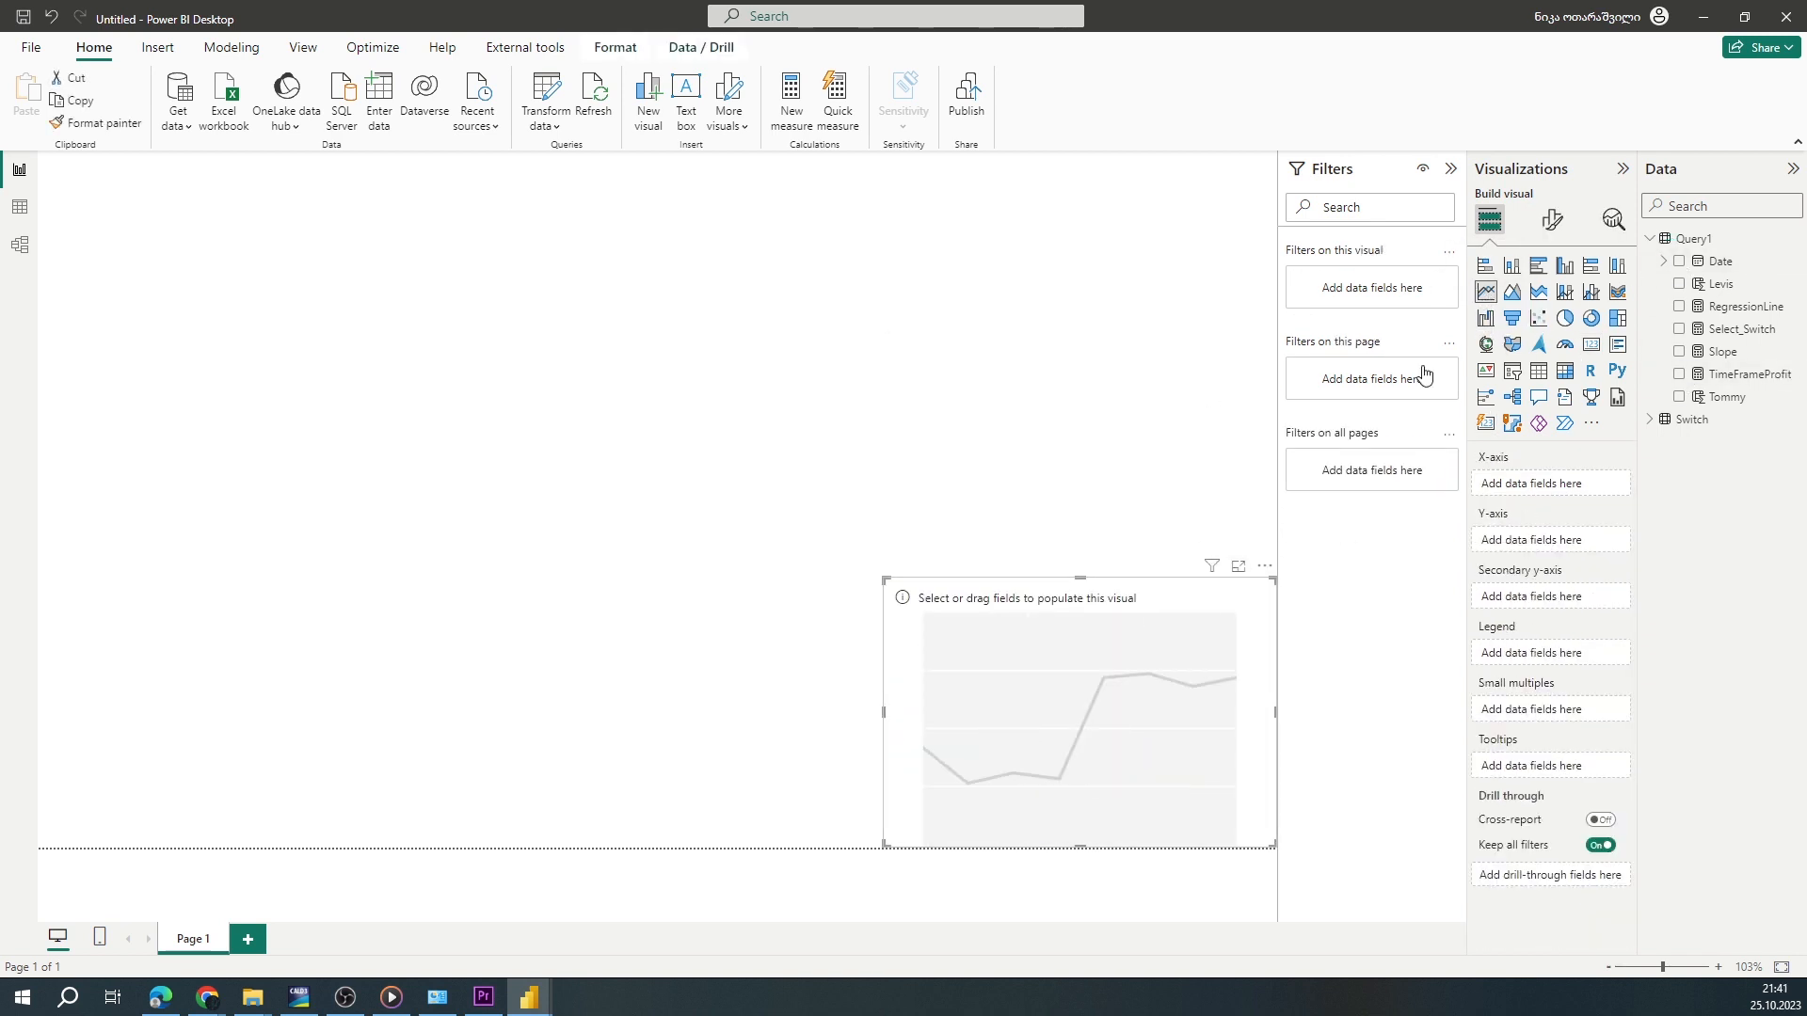
pyautogui.click(1680, 262)
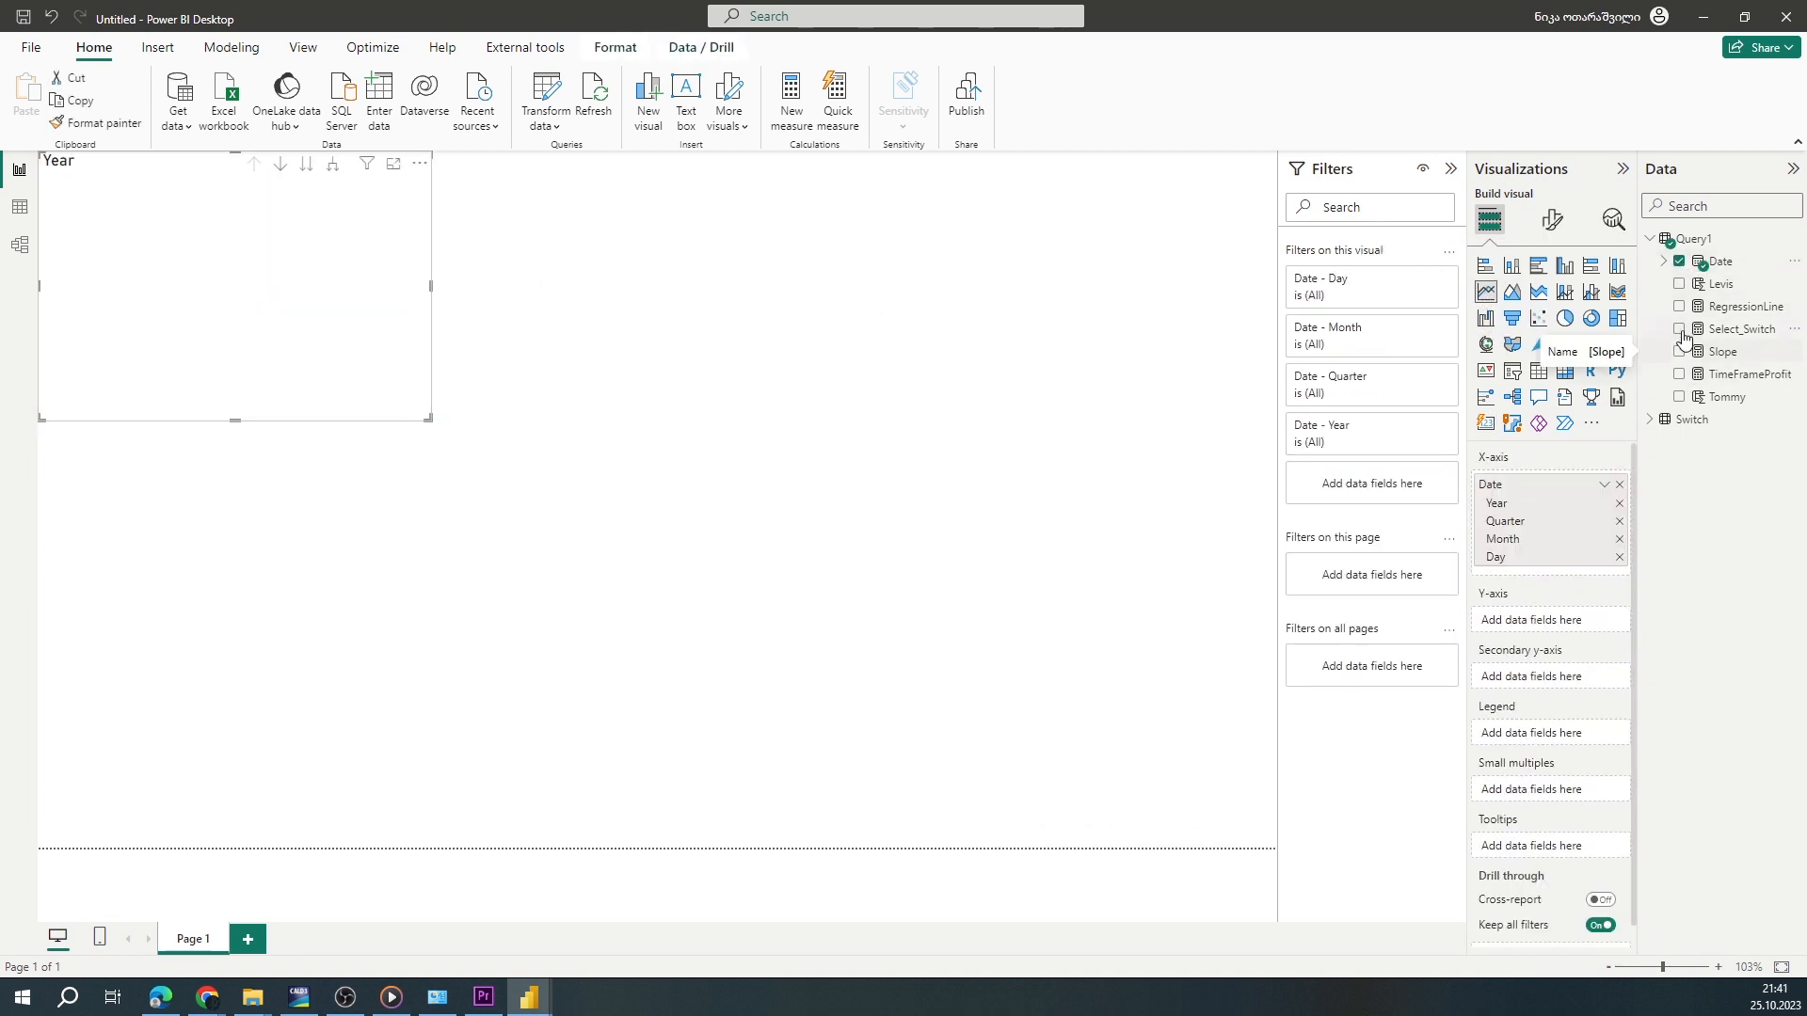
pyautogui.click(1680, 283)
pyautogui.moveTo(431, 285); pyautogui.dragTo(1209, 285)
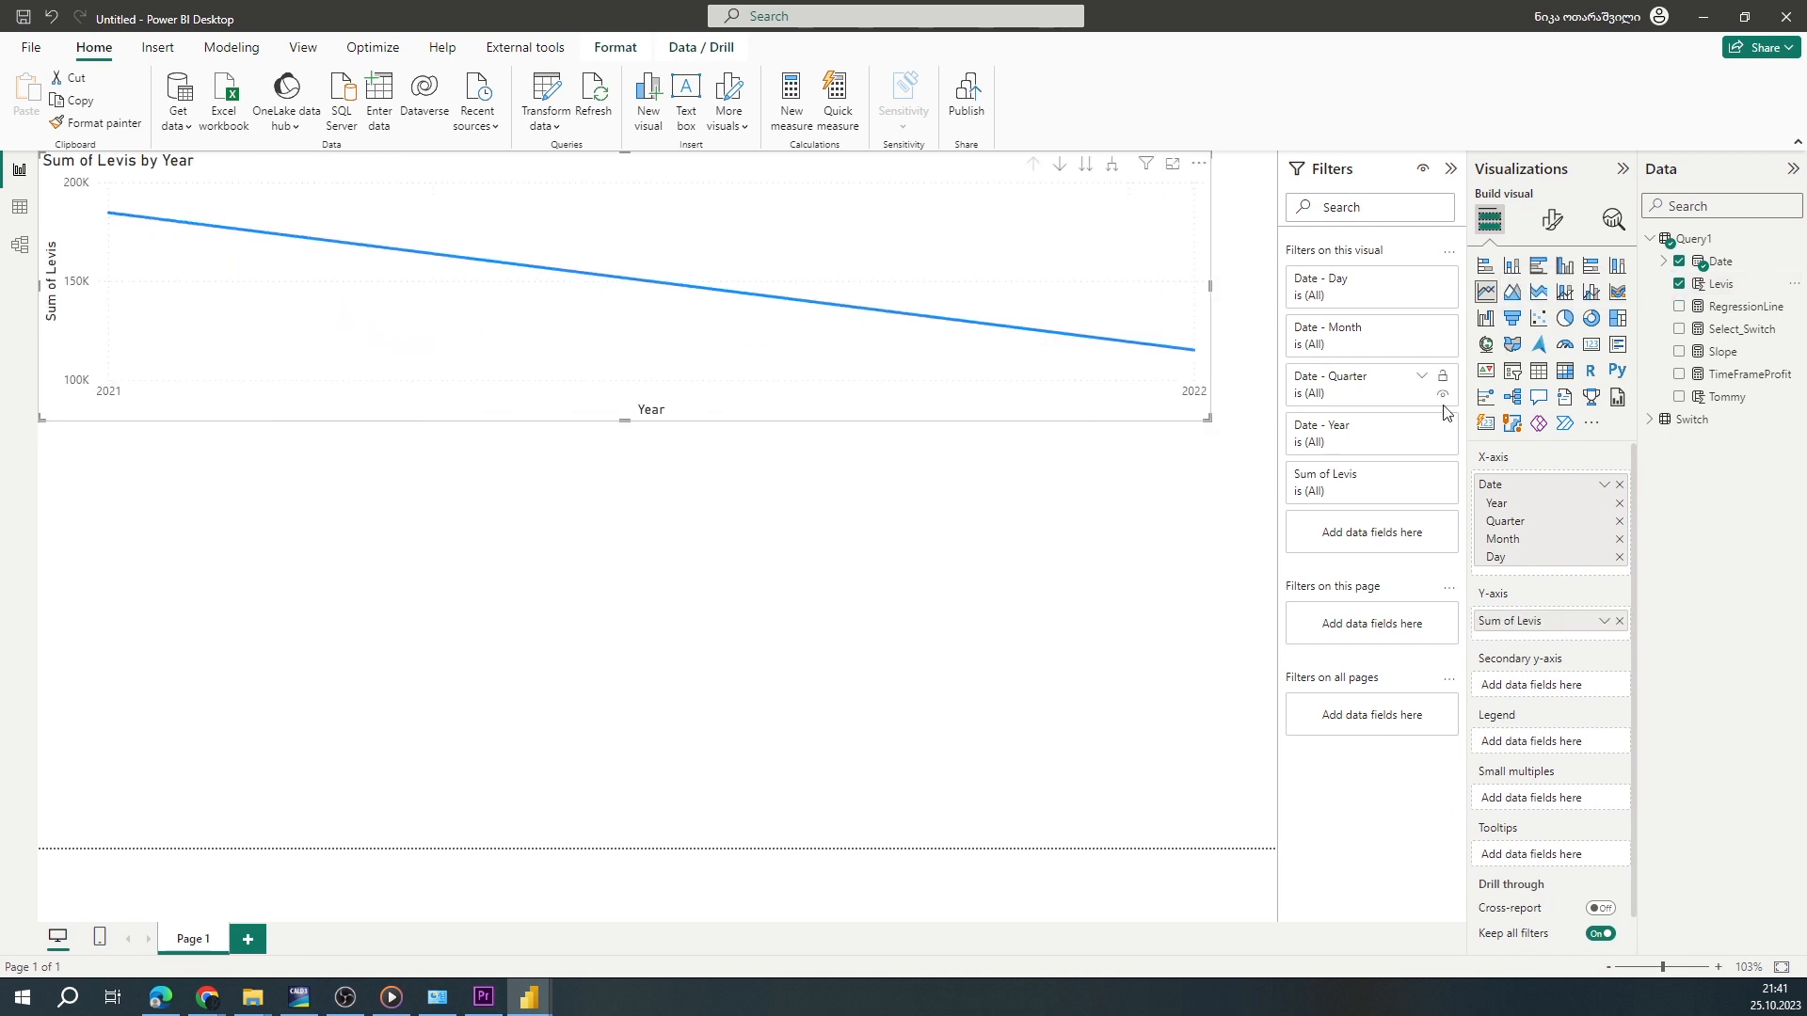
# Try the chart with Tommy and with both brands as stacked columns, then return to the Levis line chart
pyautogui.click(1680, 283)
pyautogui.click(1680, 396)
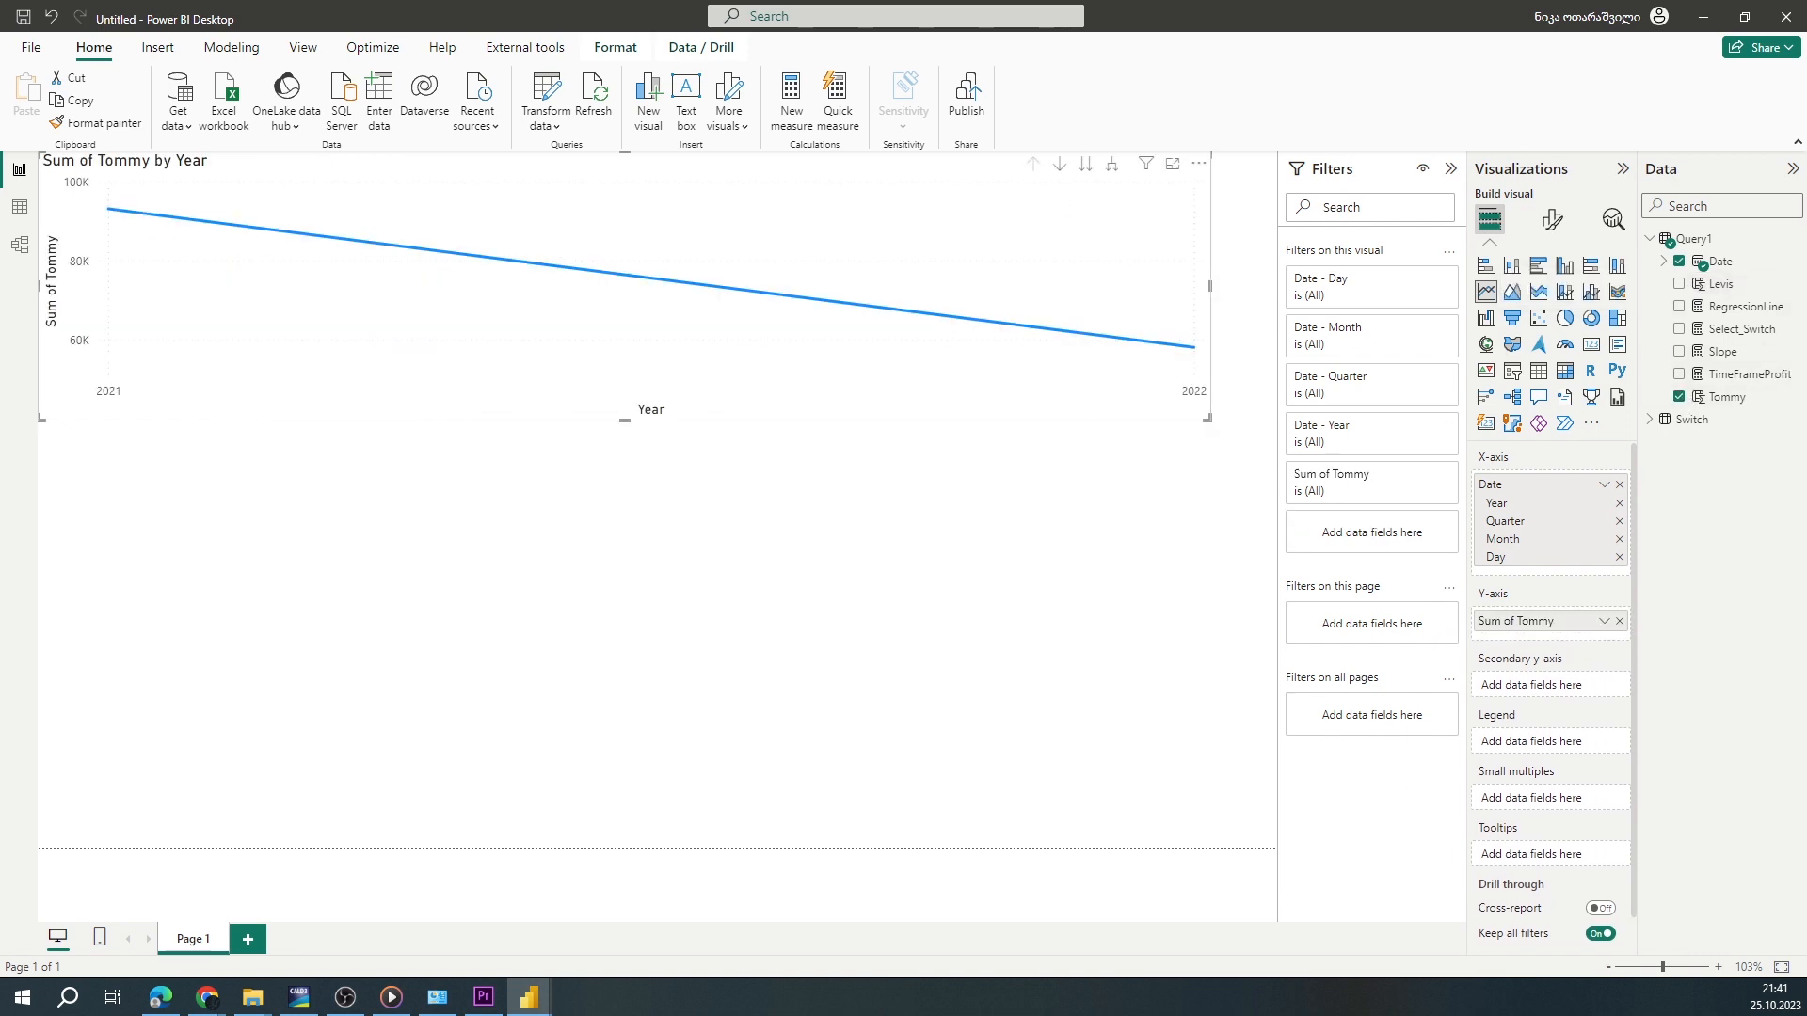
pyautogui.click(1680, 283)
pyautogui.click(1512, 265)
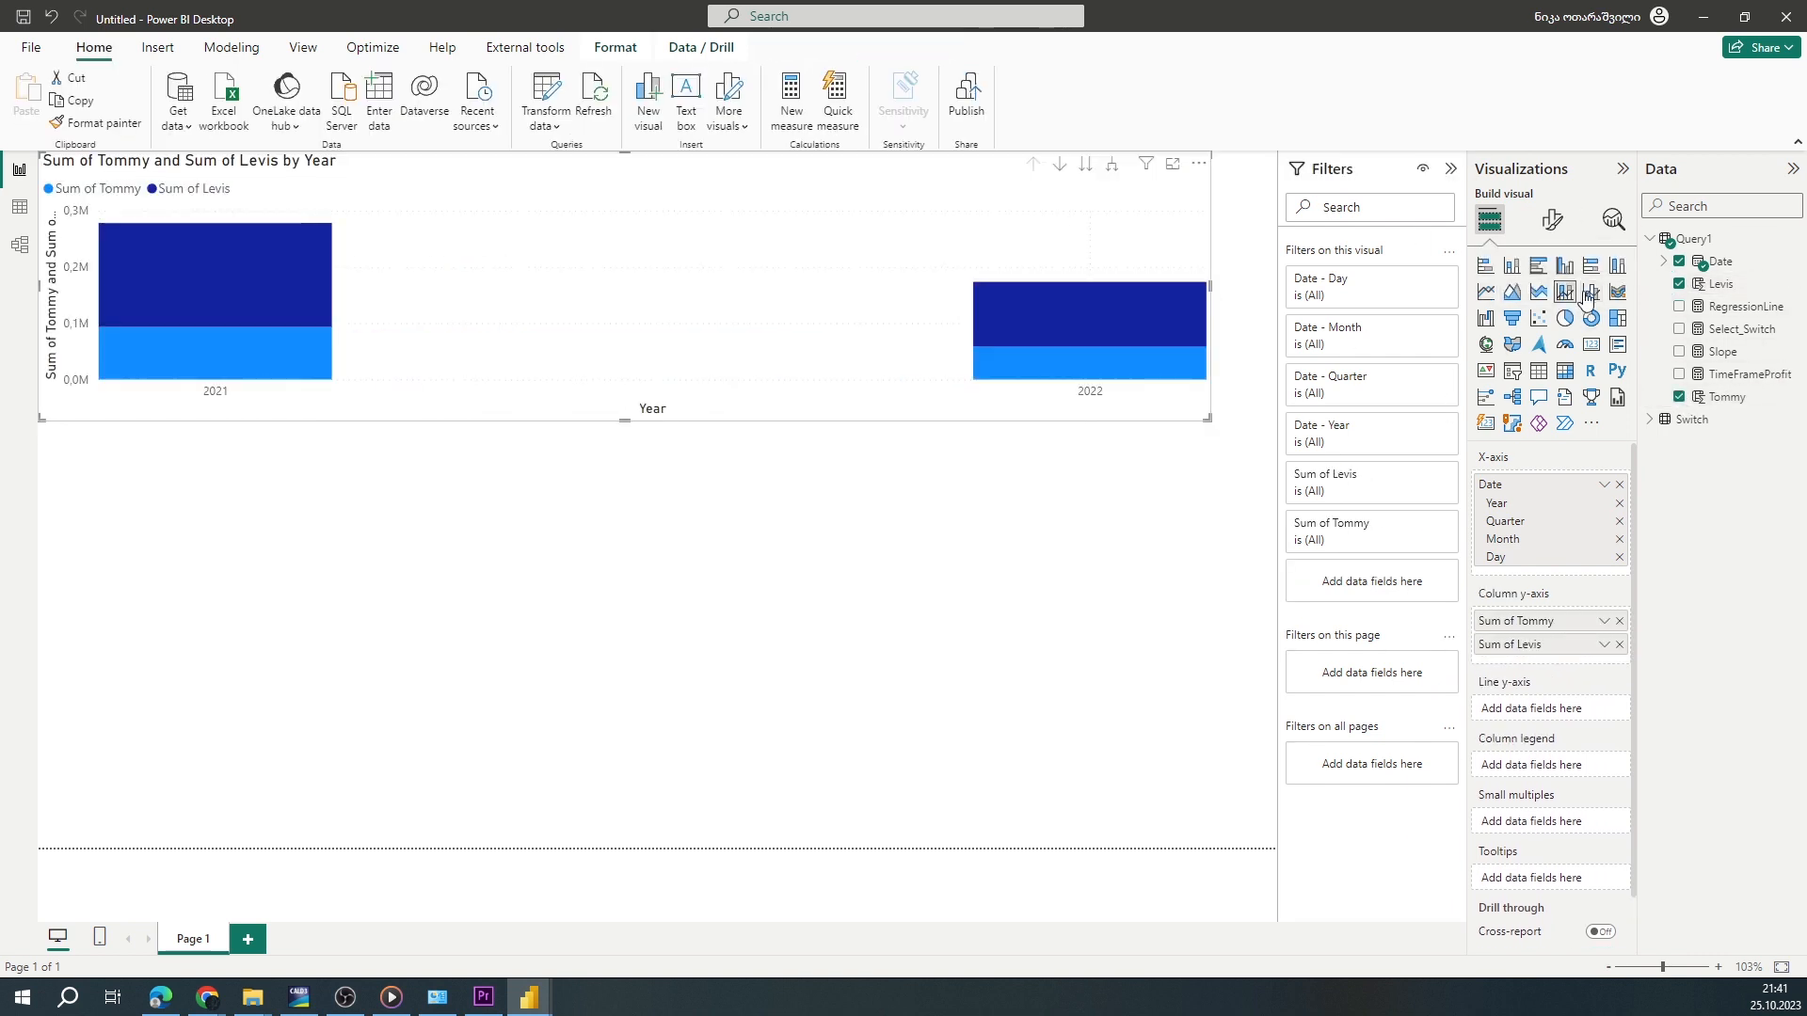
pyautogui.click(1486, 291)
pyautogui.click(1619, 620)
# Remove the Date levels from the X-axis and add Date again, showing the Levis chart at day level
pyautogui.click(1620, 557)
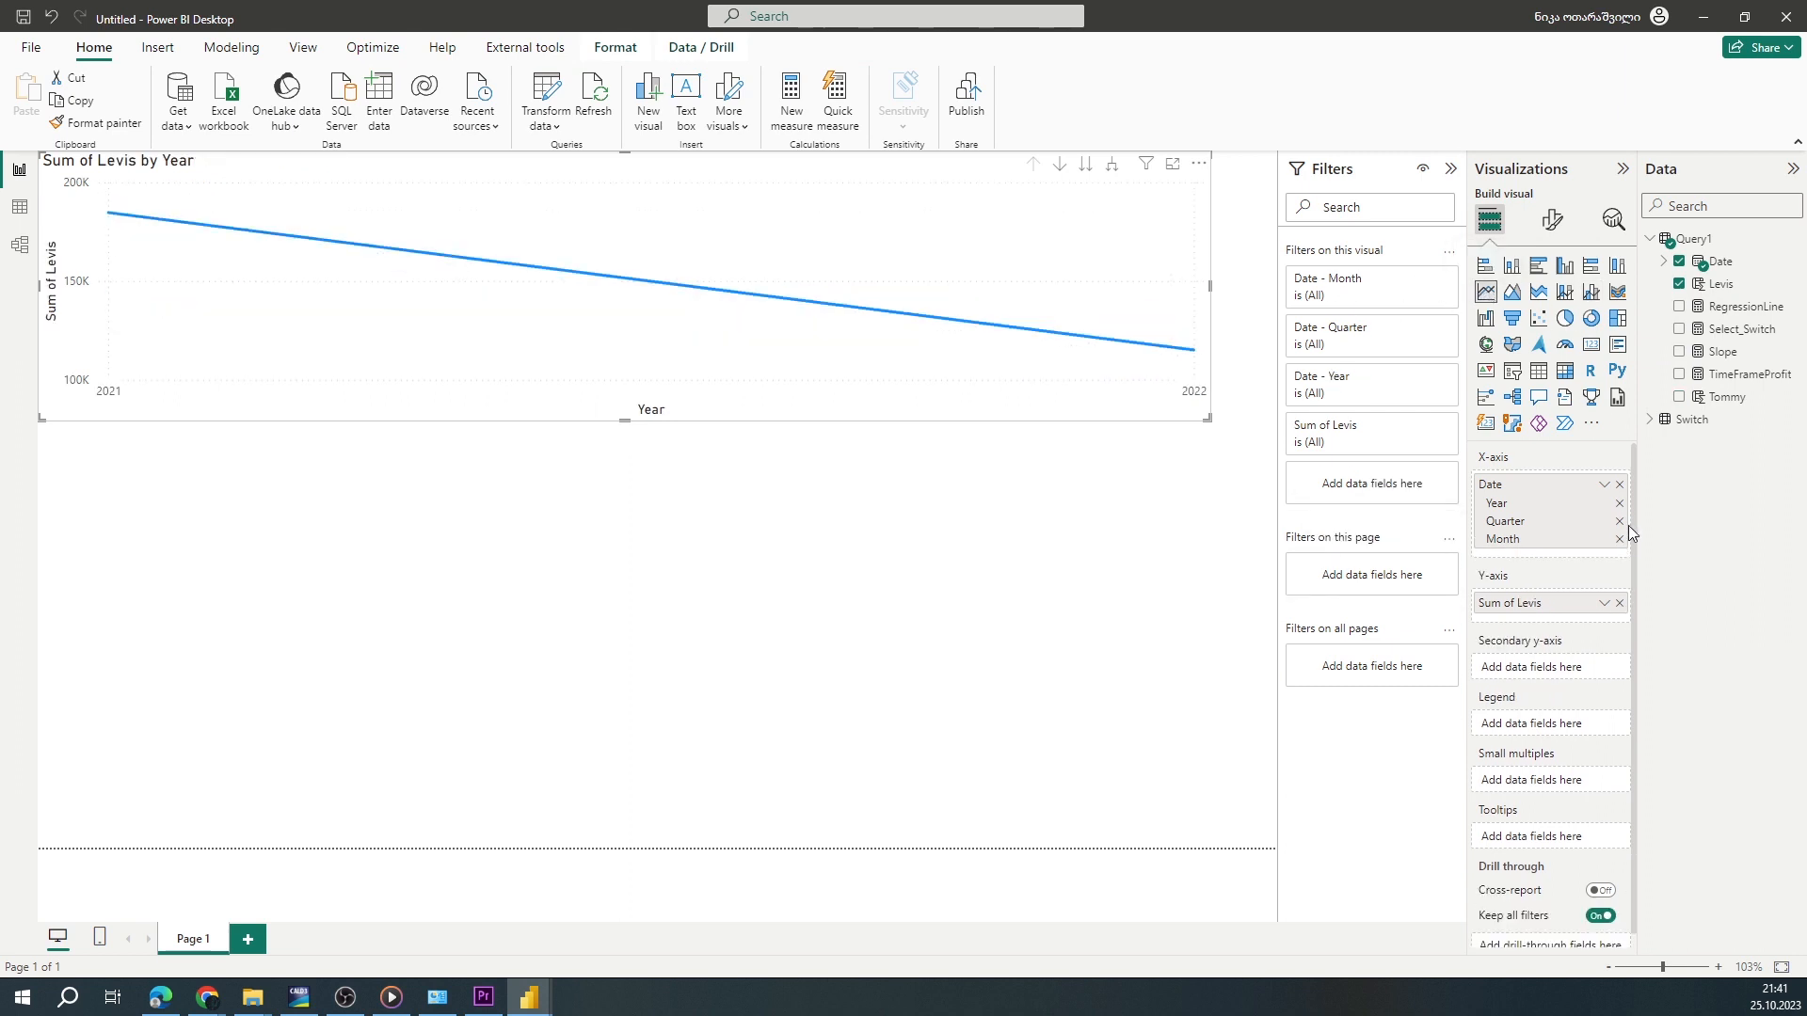
pyautogui.click(1620, 539)
pyautogui.click(1619, 521)
pyautogui.click(1619, 504)
pyautogui.click(1680, 261)
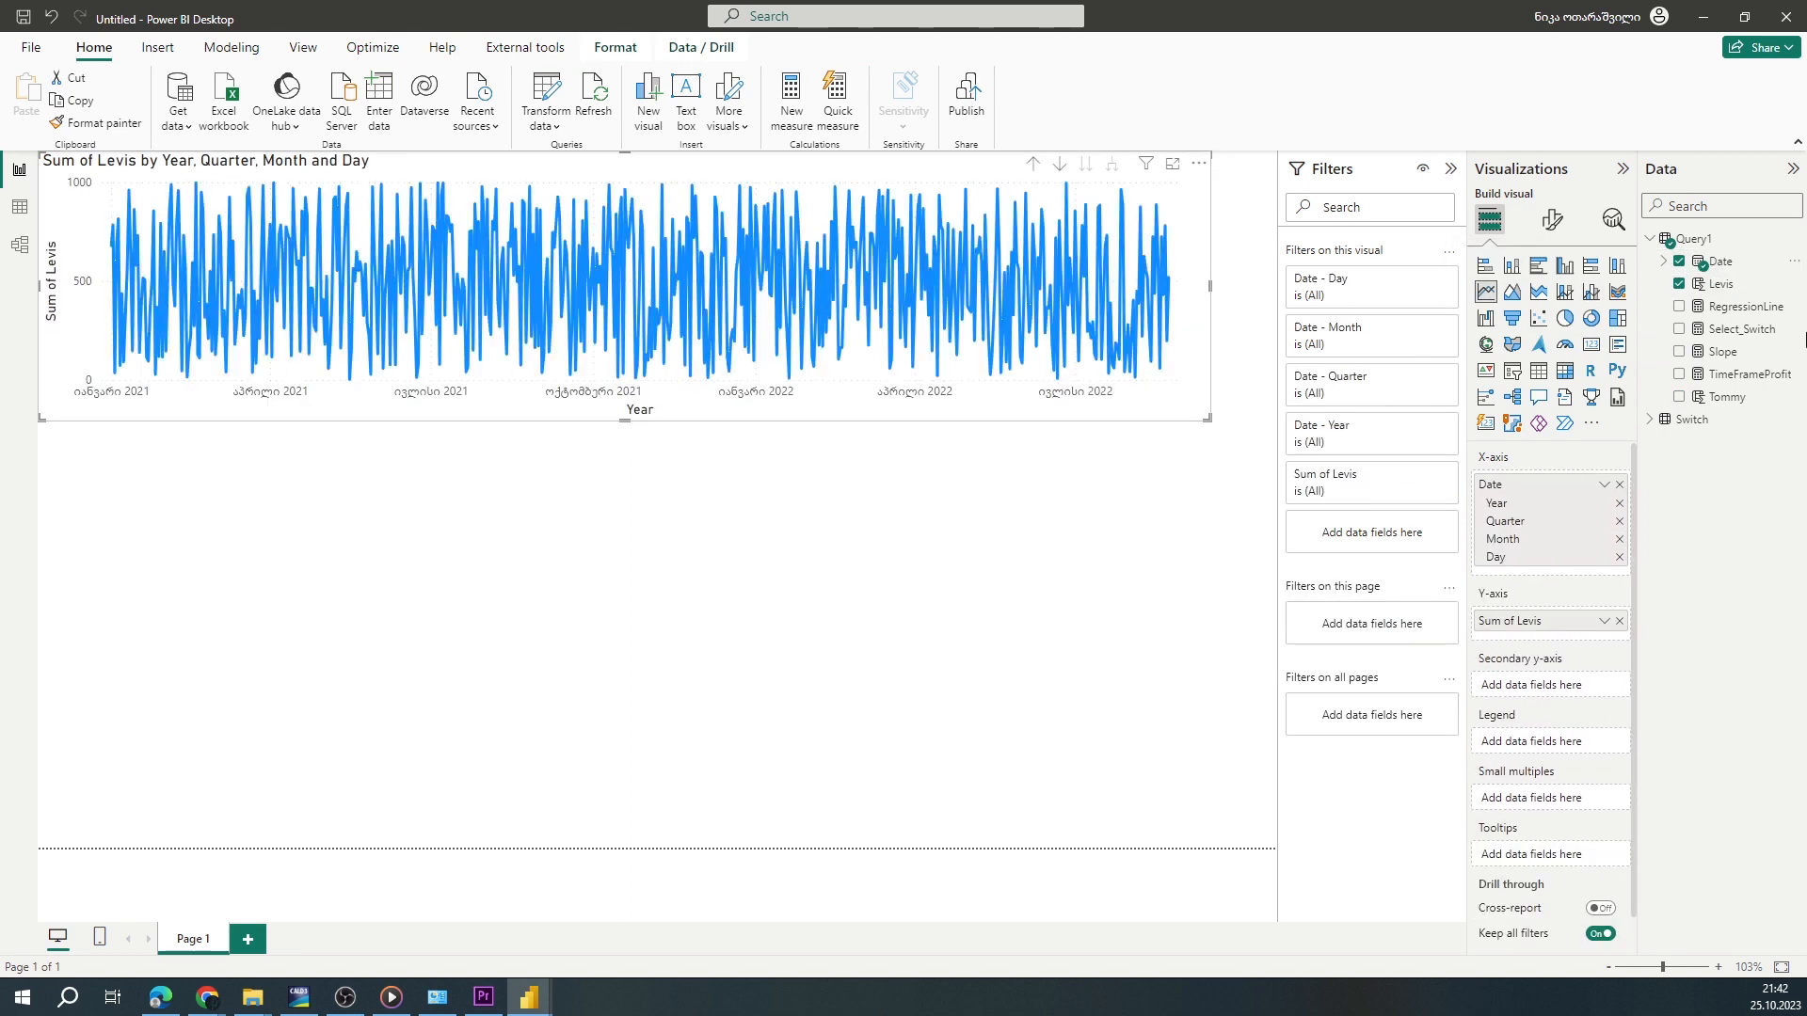
# Replace Levis with Tommy as the only Y-axis field of the line chart
pyautogui.click(1680, 285)
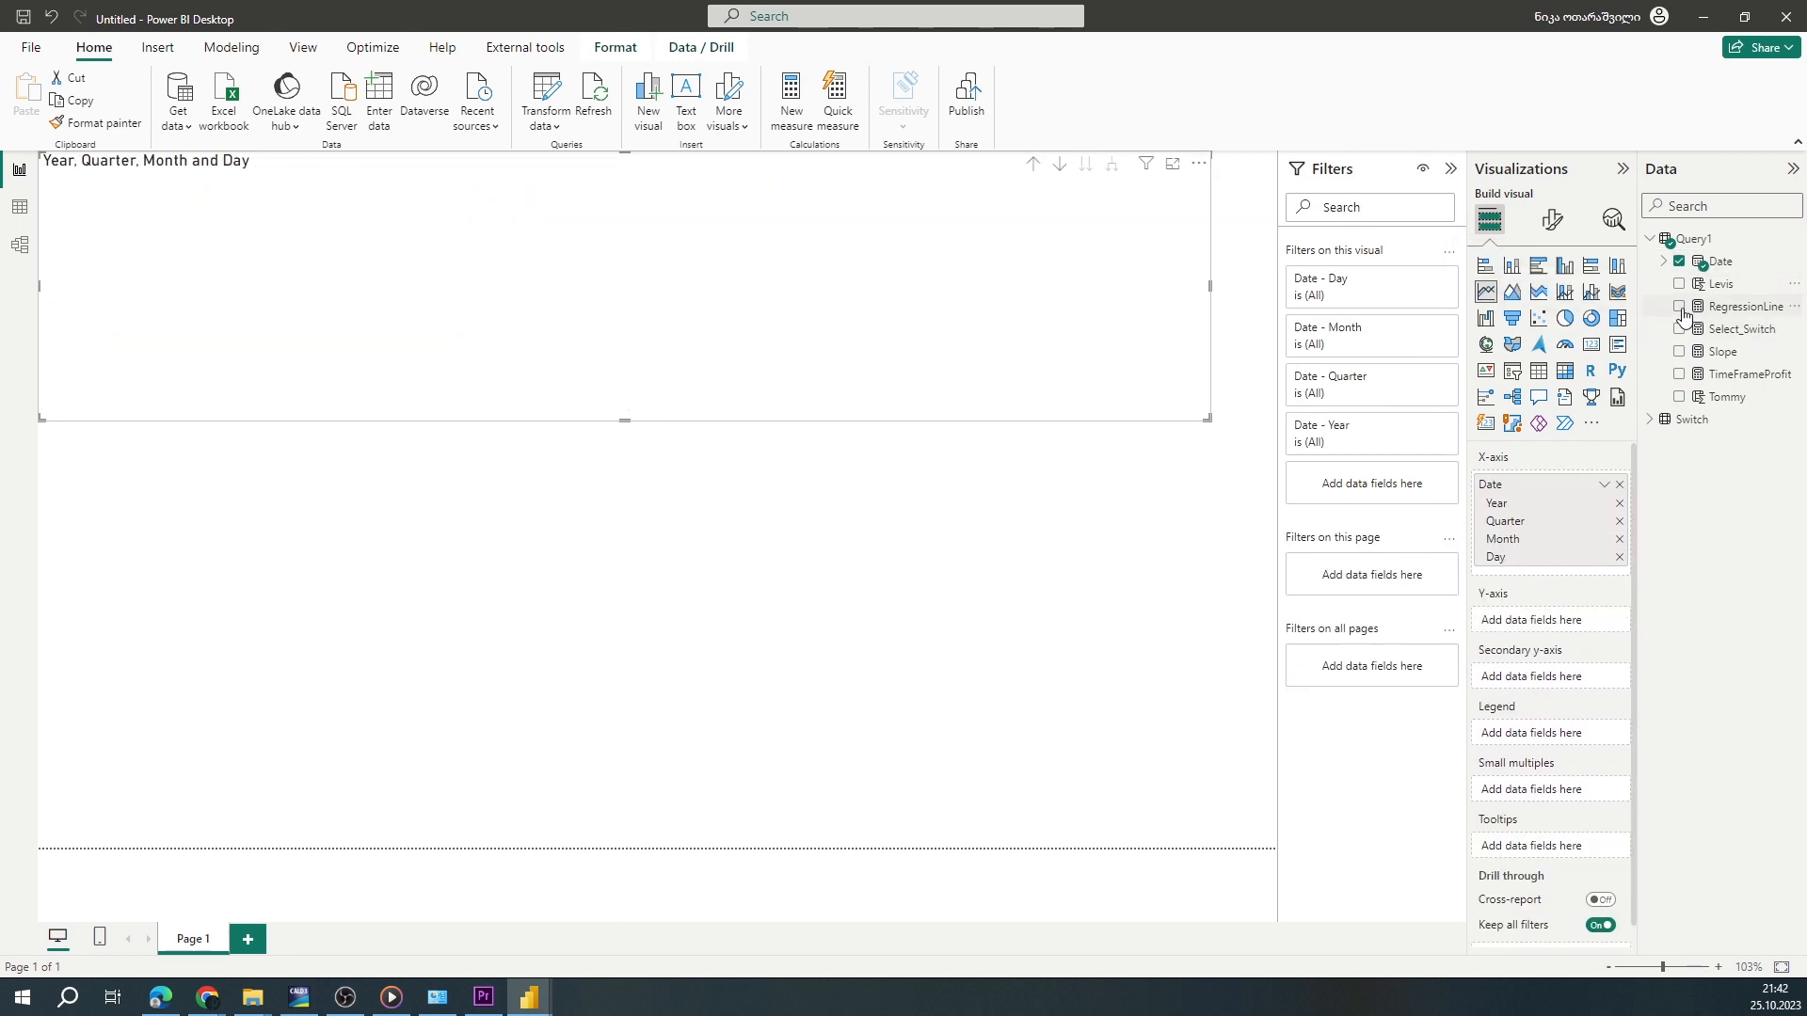
pyautogui.click(1680, 374)
pyautogui.click(1679, 396)
pyautogui.click(1680, 374)
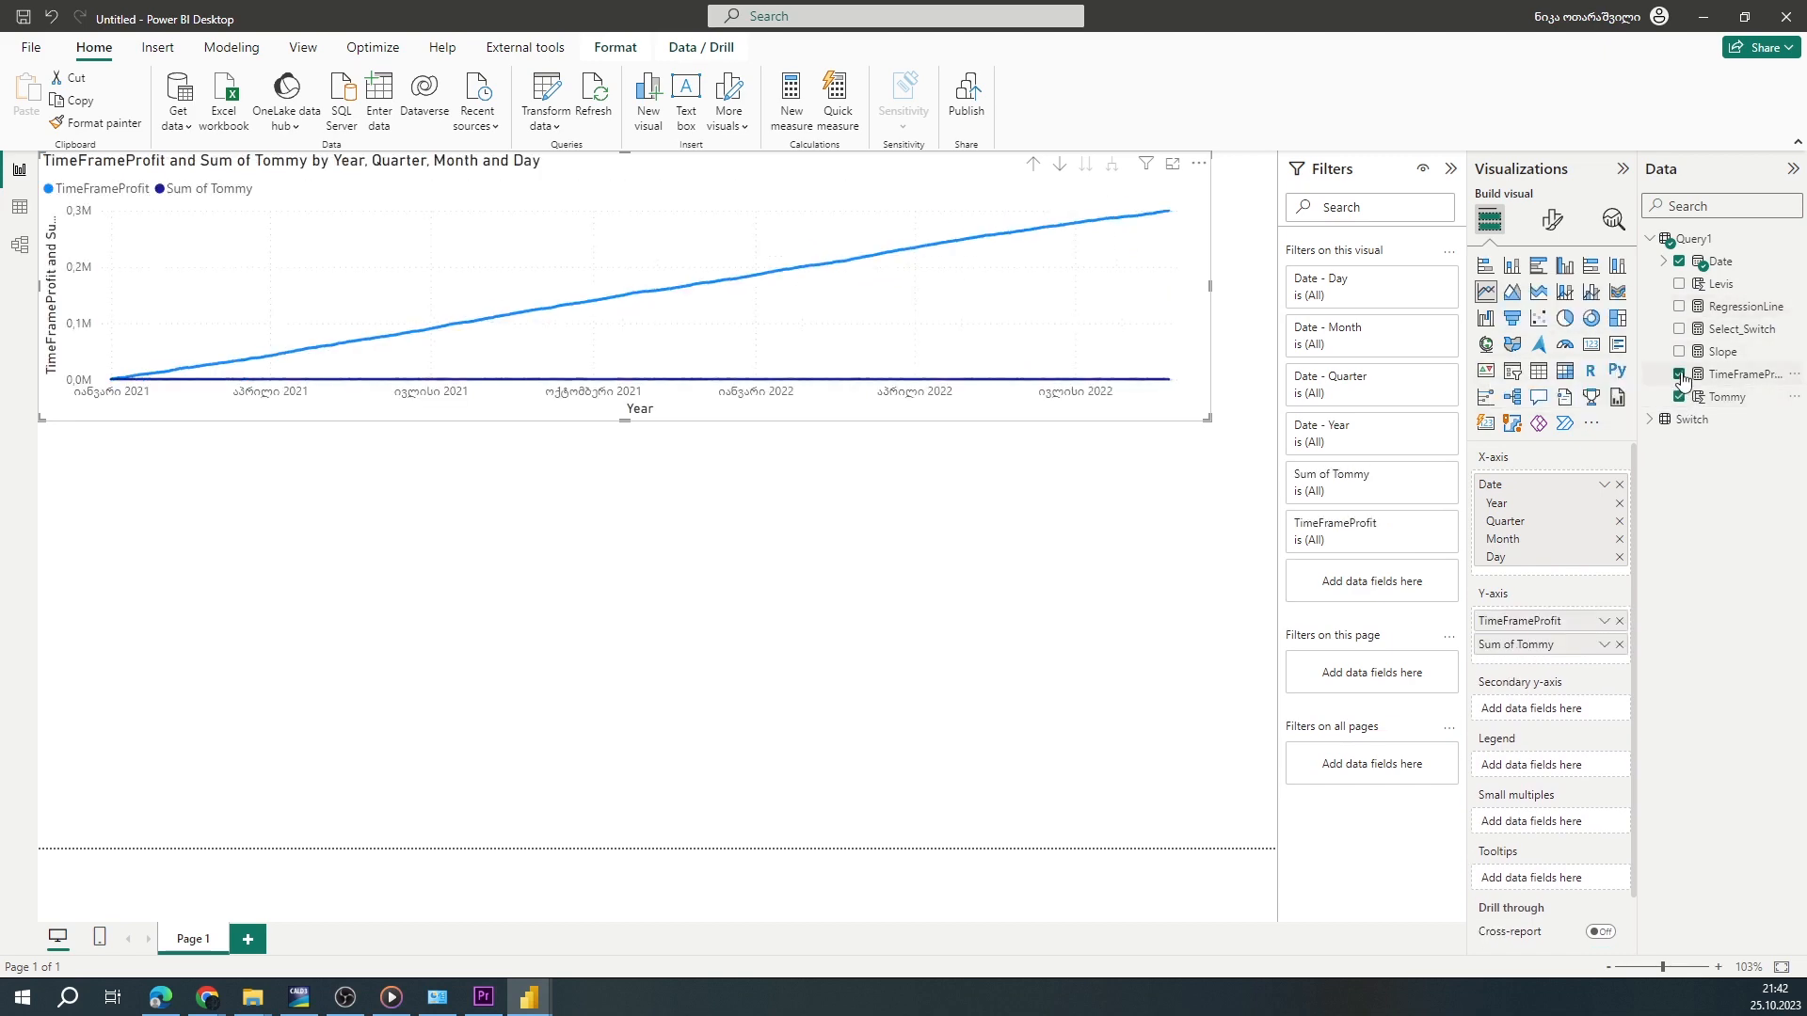
pyautogui.click(1680, 284)
pyautogui.click(1680, 284)
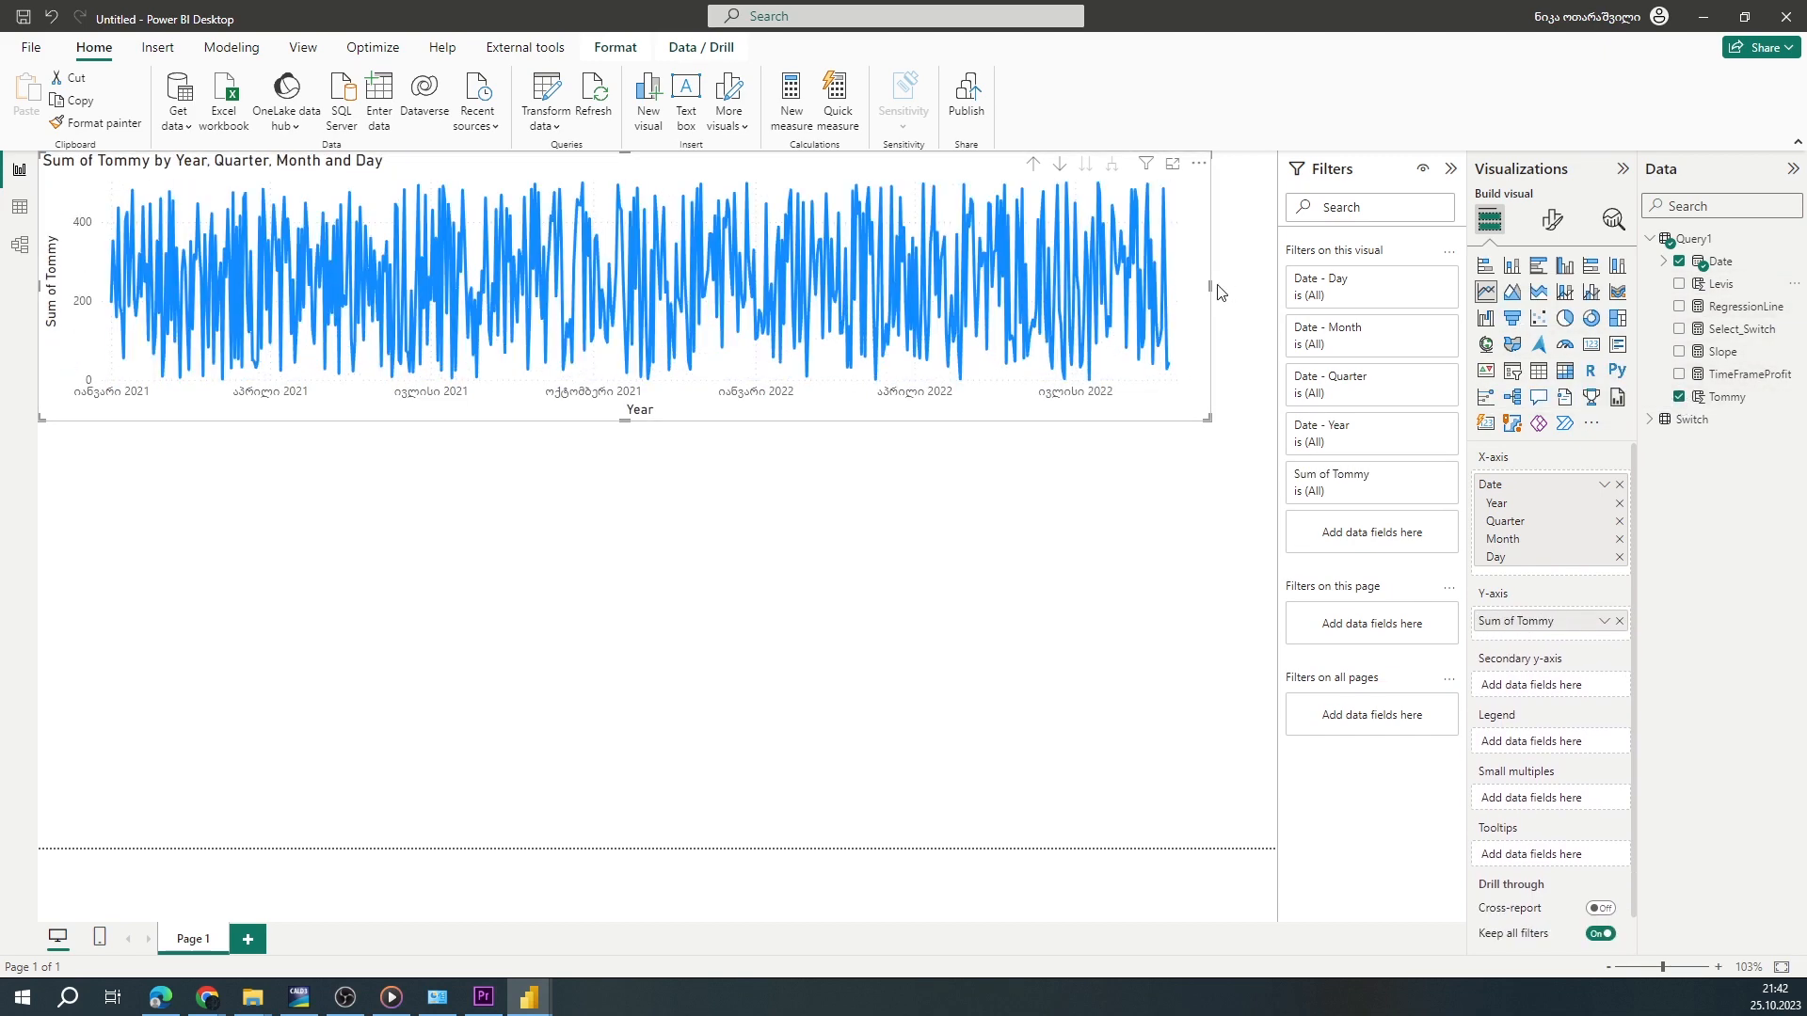
# Widen the Tommy chart to the page edge and place a copy of it directly below
pyautogui.moveTo(1210, 286); pyautogui.dragTo(1278, 284)
pyautogui.hotkey('ctrl', 'c')
pyautogui.hotkey('ctrl', 'v')
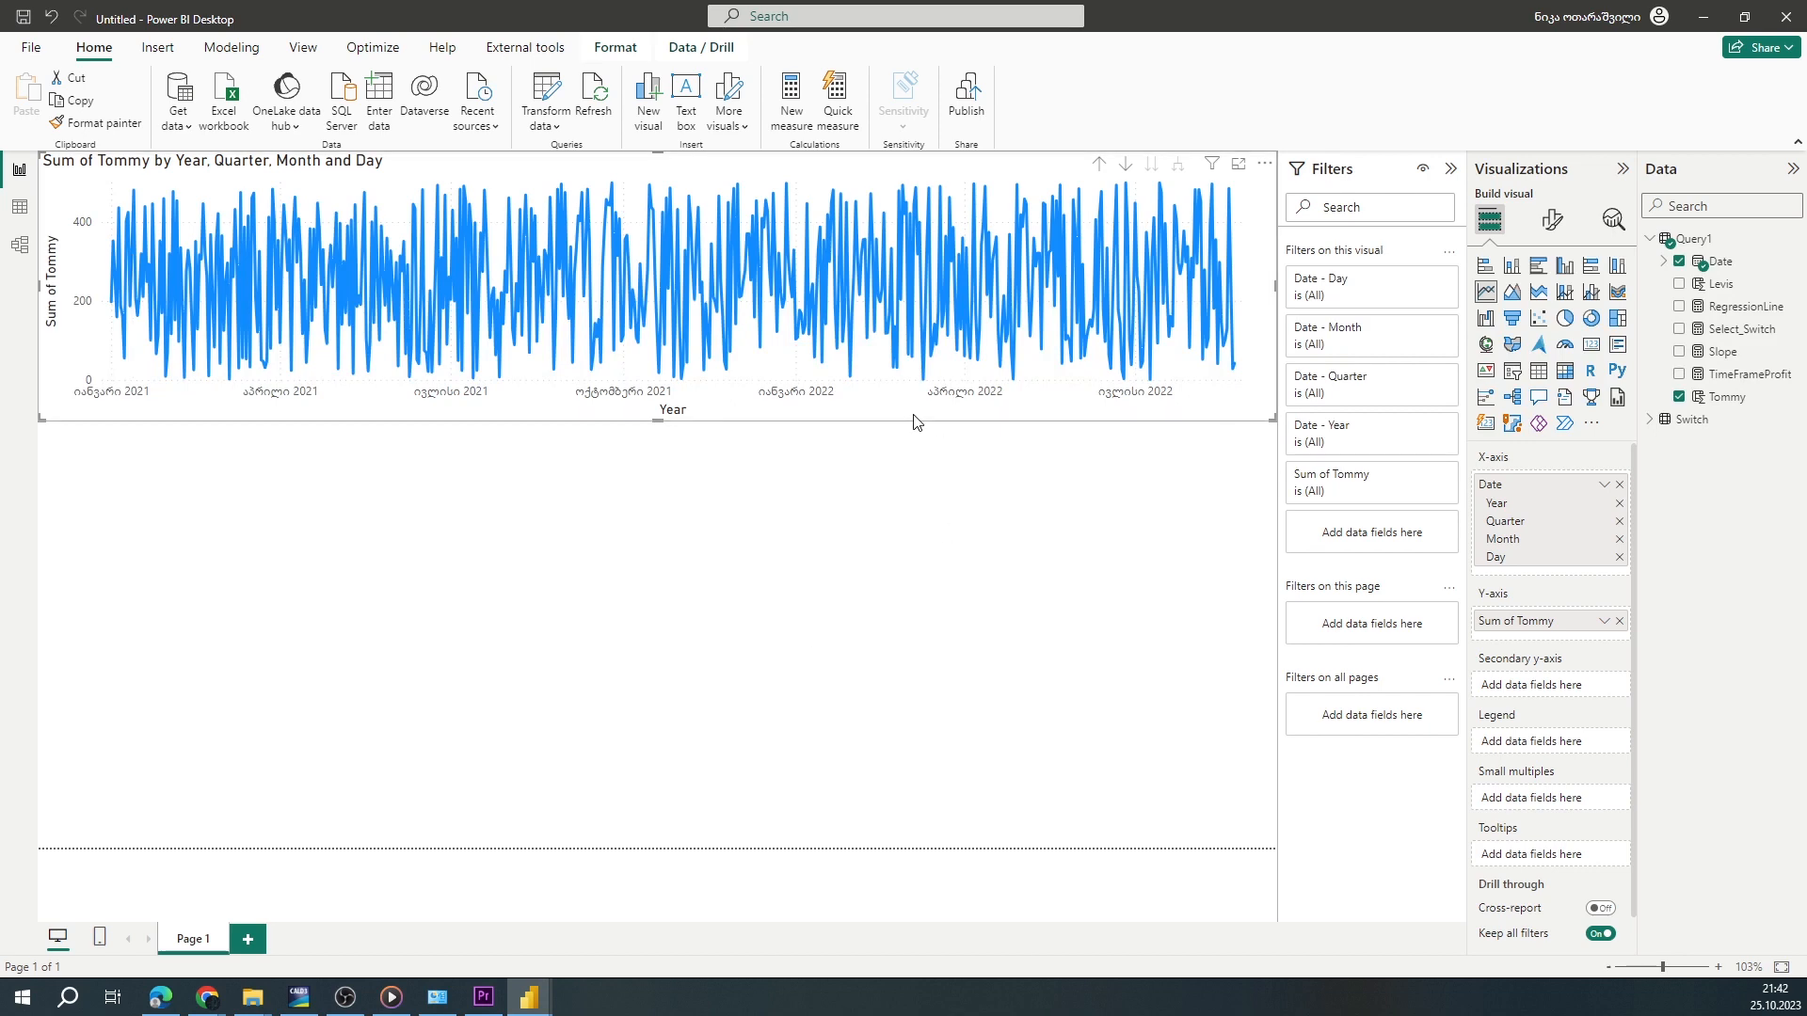
pyautogui.moveTo(914, 414); pyautogui.dragTo(673, 678)
# Replace Tommy in the lower chart with the RegressionLine and TimeFrameProfit measures
pyautogui.click(1679, 396)
pyautogui.click(1680, 306)
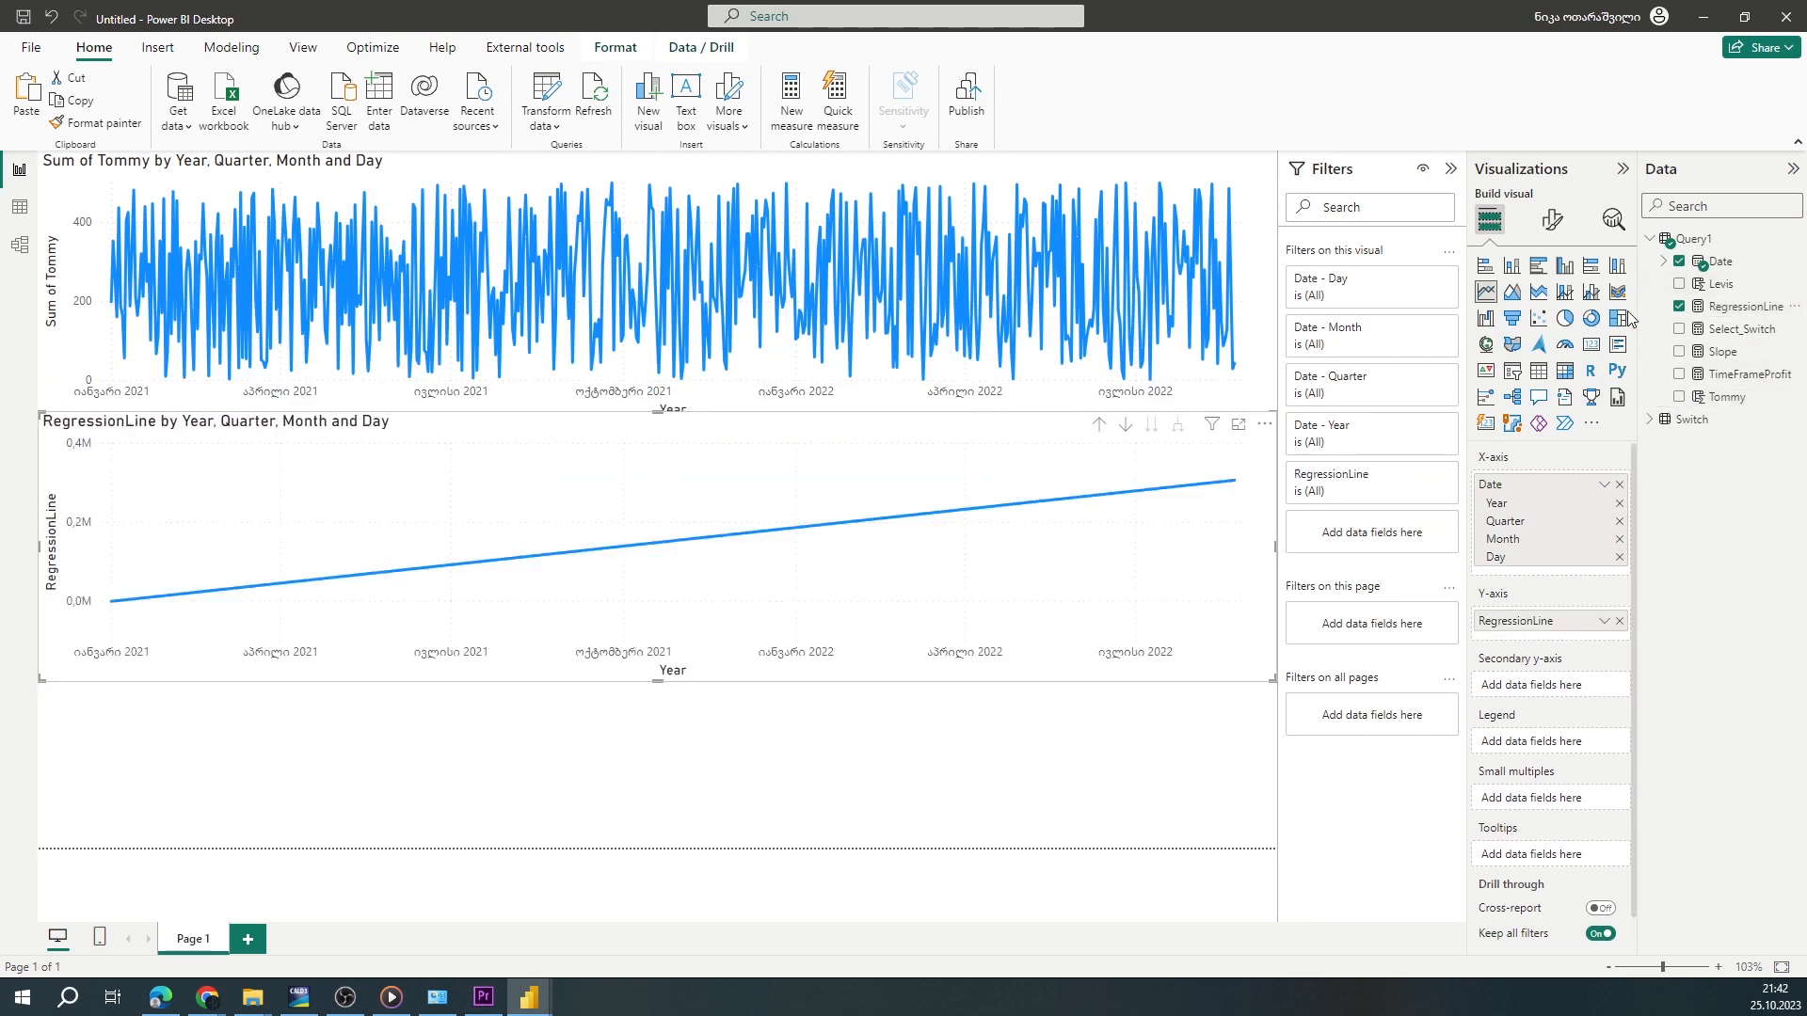
pyautogui.click(1680, 373)
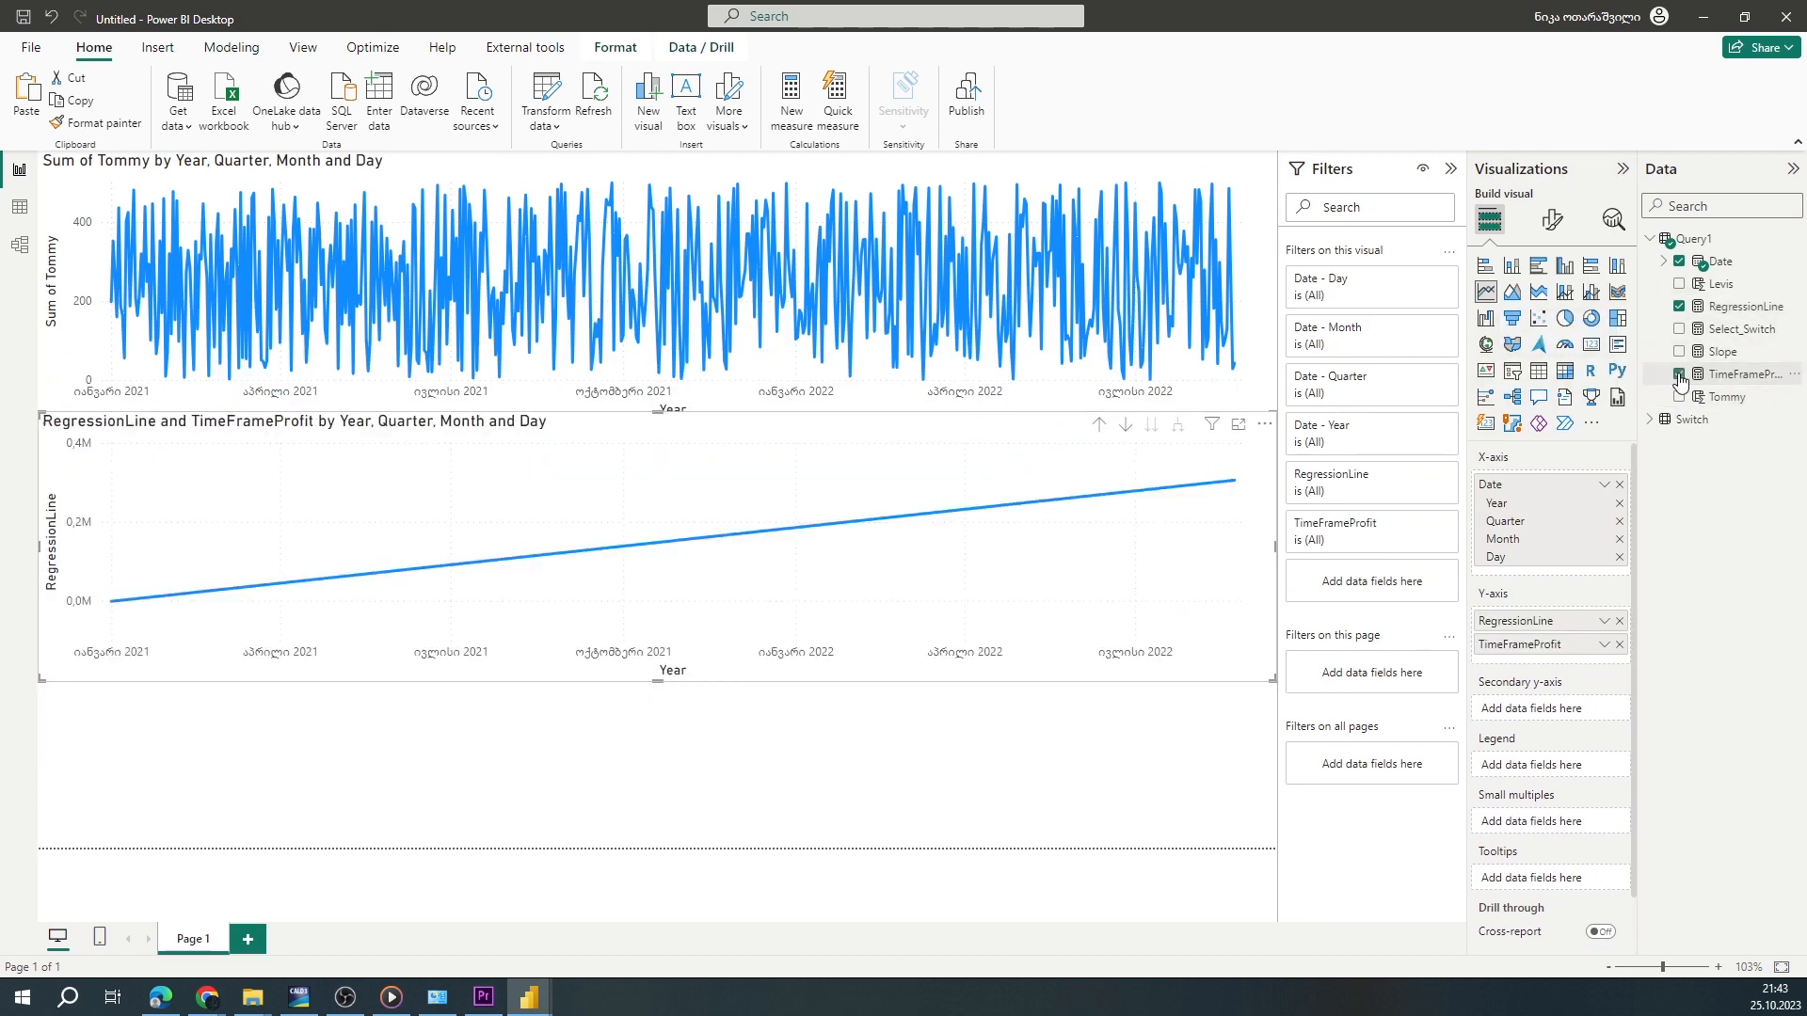
pyautogui.click(264, 741)
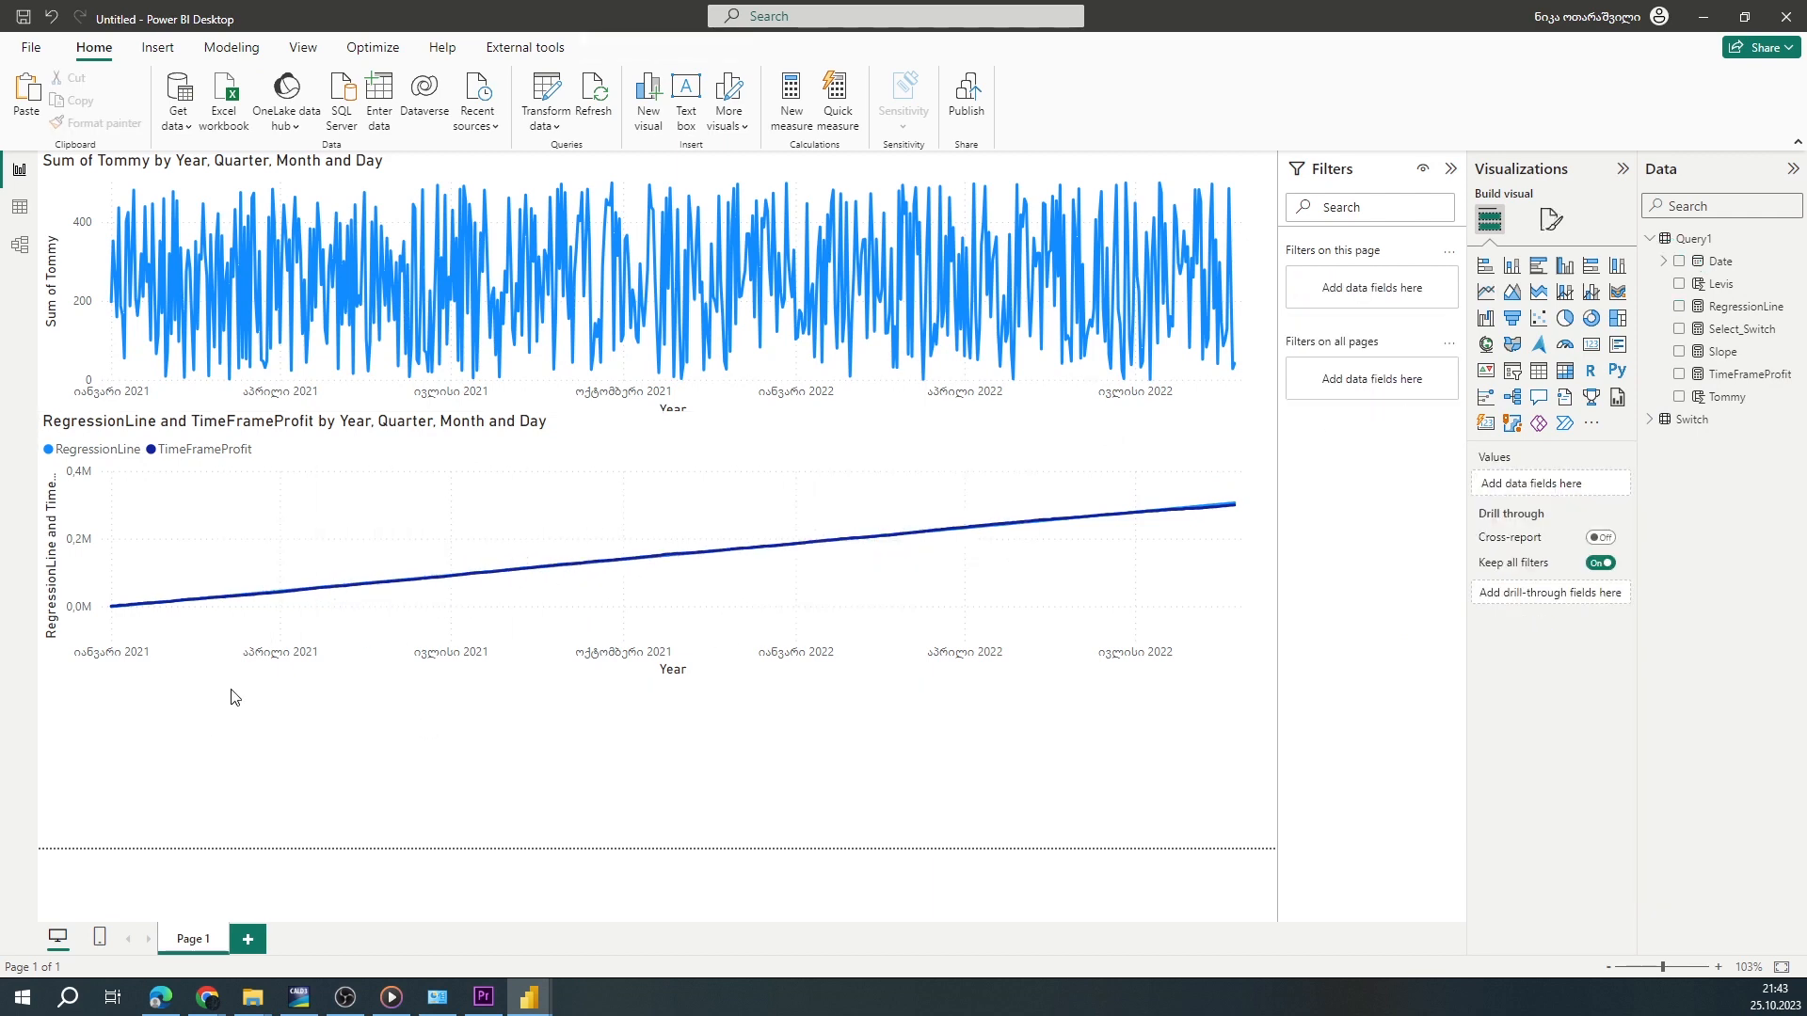
# Add a compact Date slicer below the charts and limit its range to 01.01.2021 through 14.02.2021
pyautogui.click(1512, 371)
pyautogui.click(1680, 261)
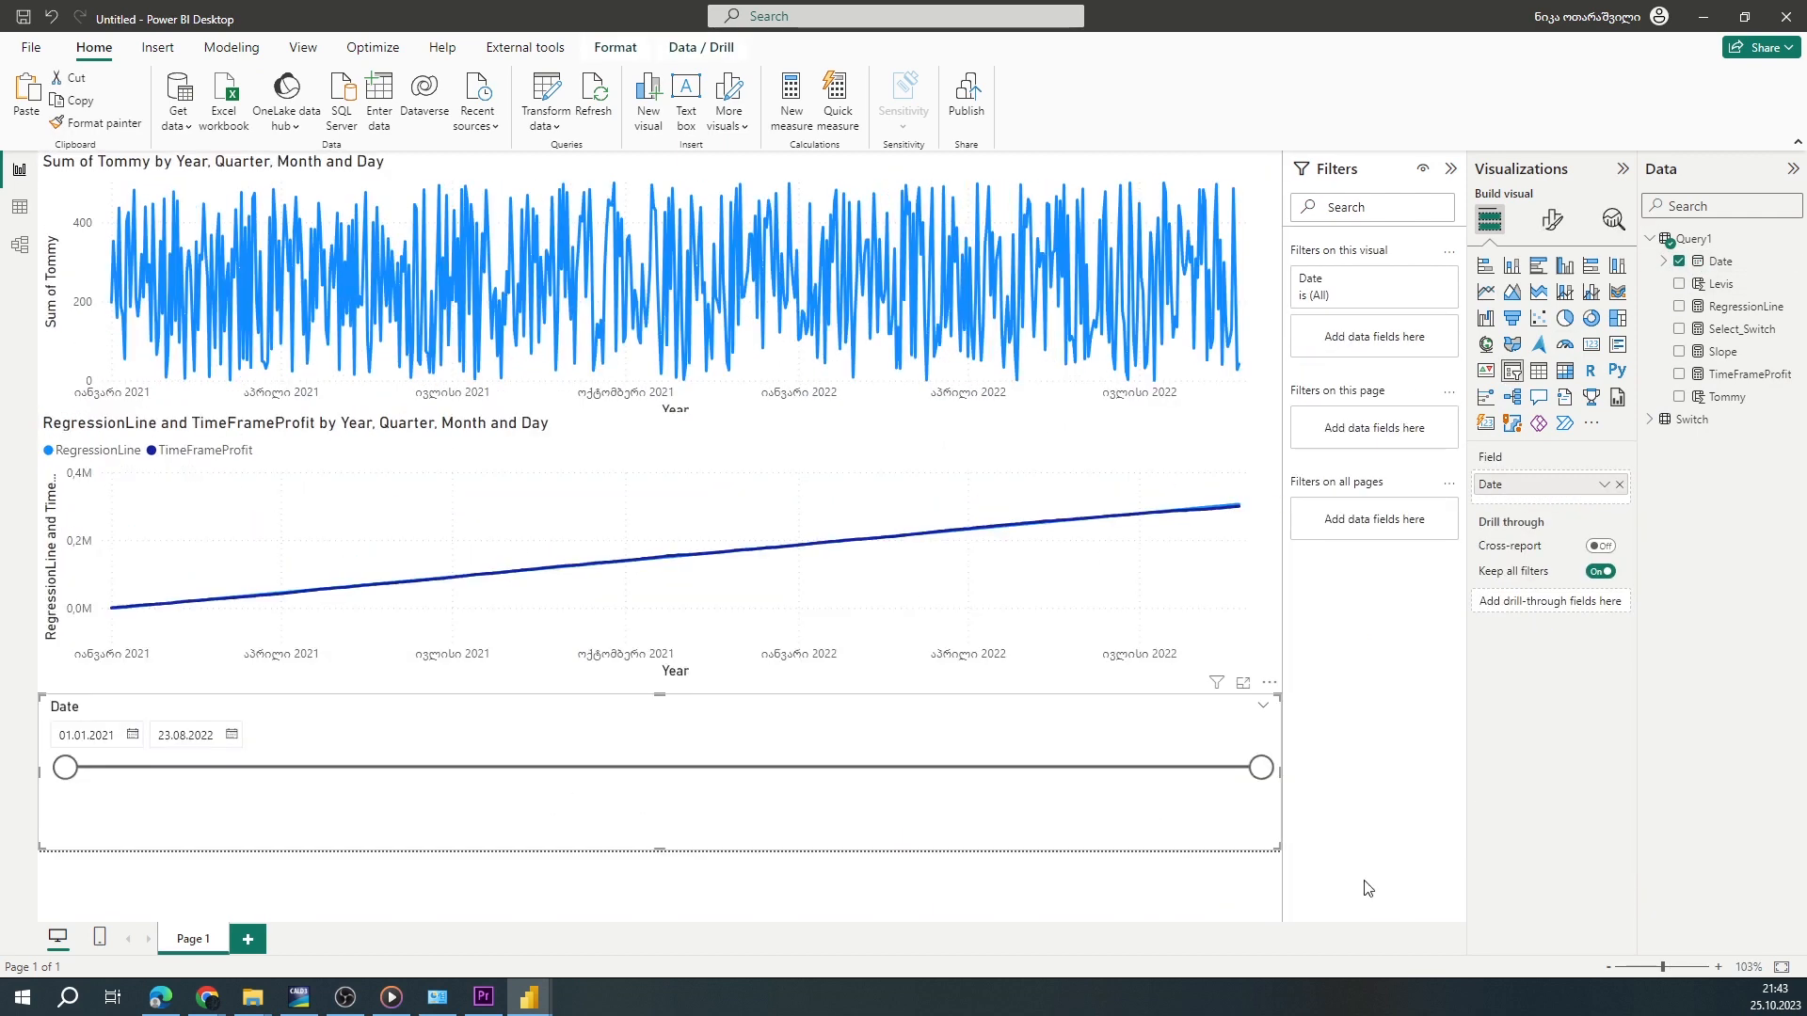
pyautogui.moveTo(1286, 764); pyautogui.dragTo(88, 764)
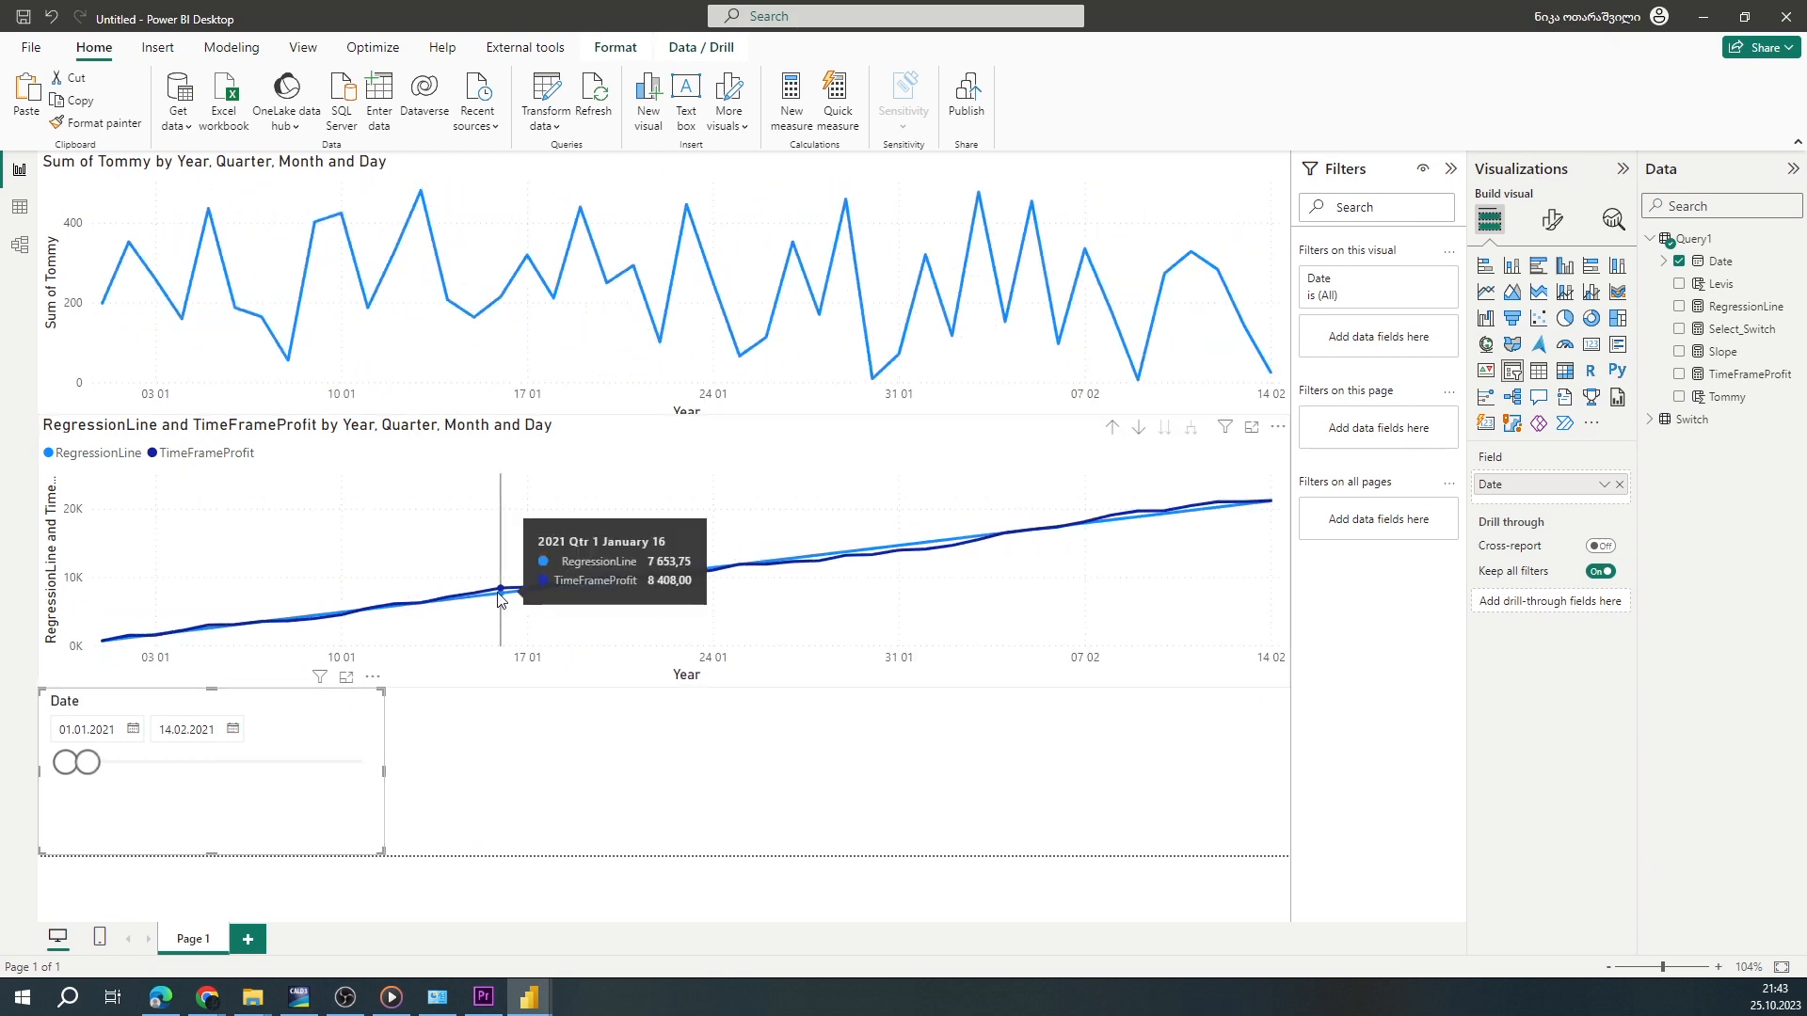
pyautogui.click(819, 772)
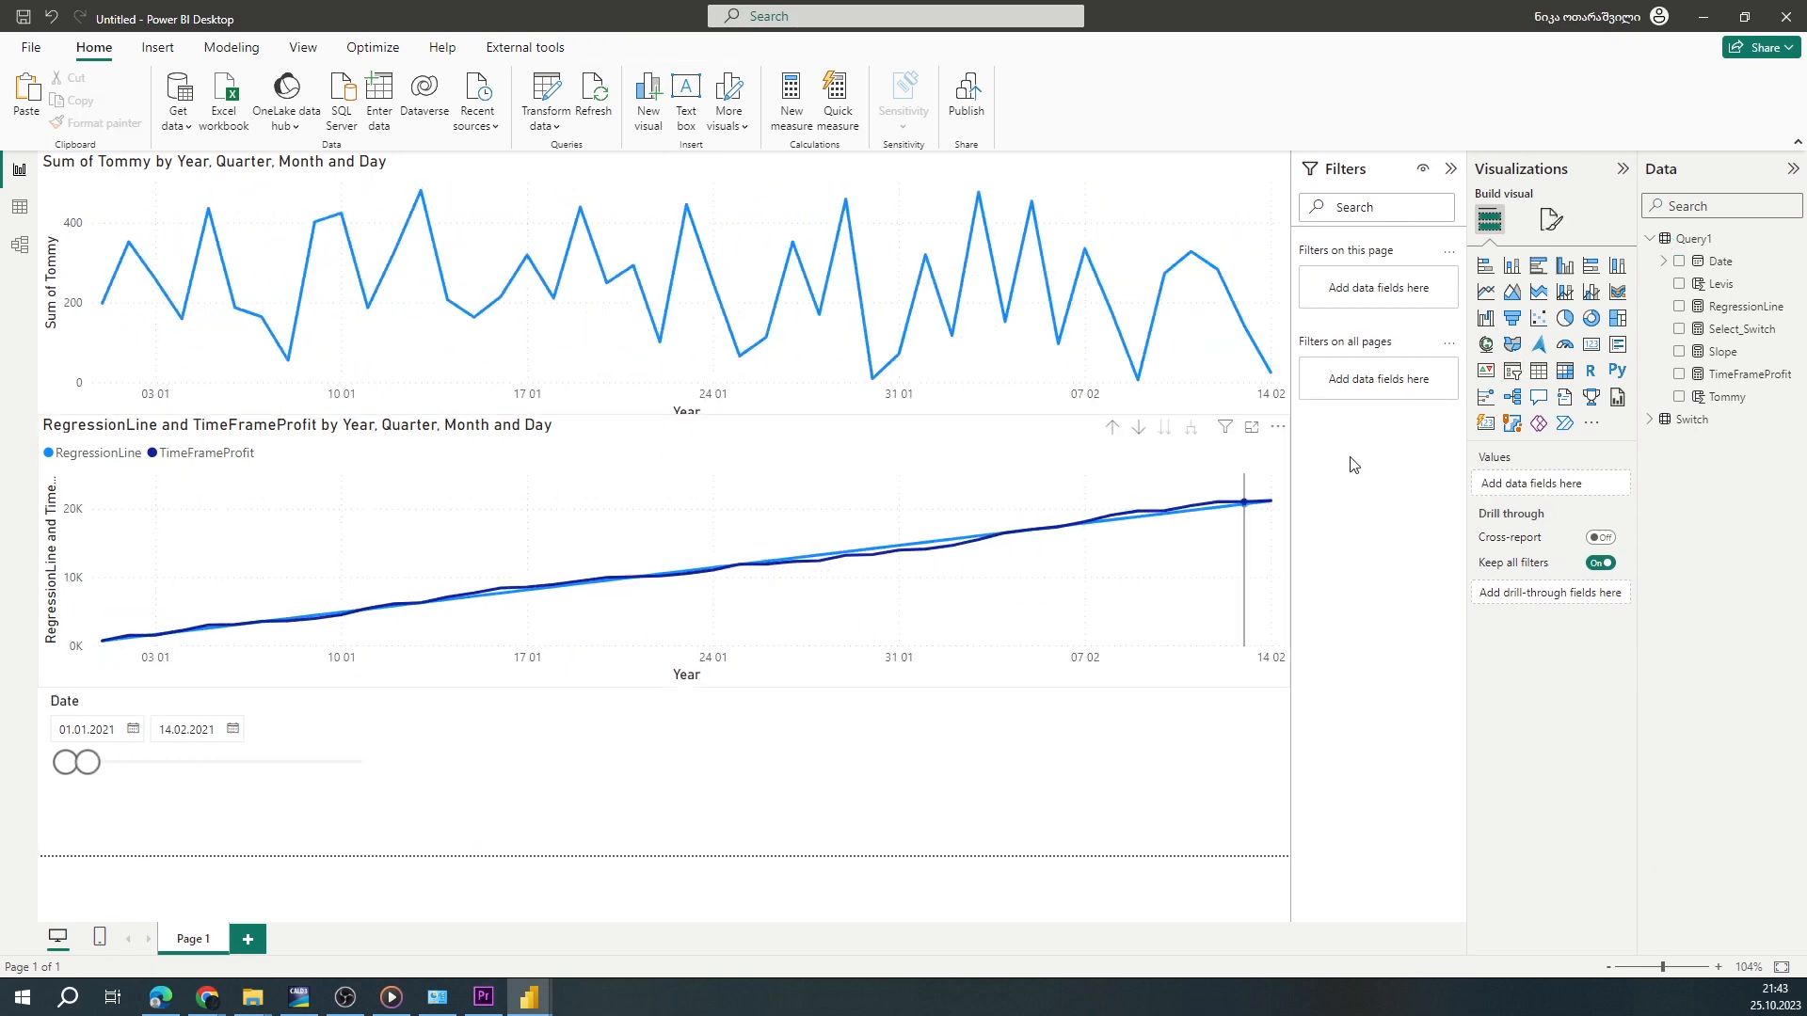
# Add a slicer for Brand from the Switch table and set its style to tiles
pyautogui.click(1514, 371)
pyautogui.click(1650, 420)
pyautogui.click(1679, 441)
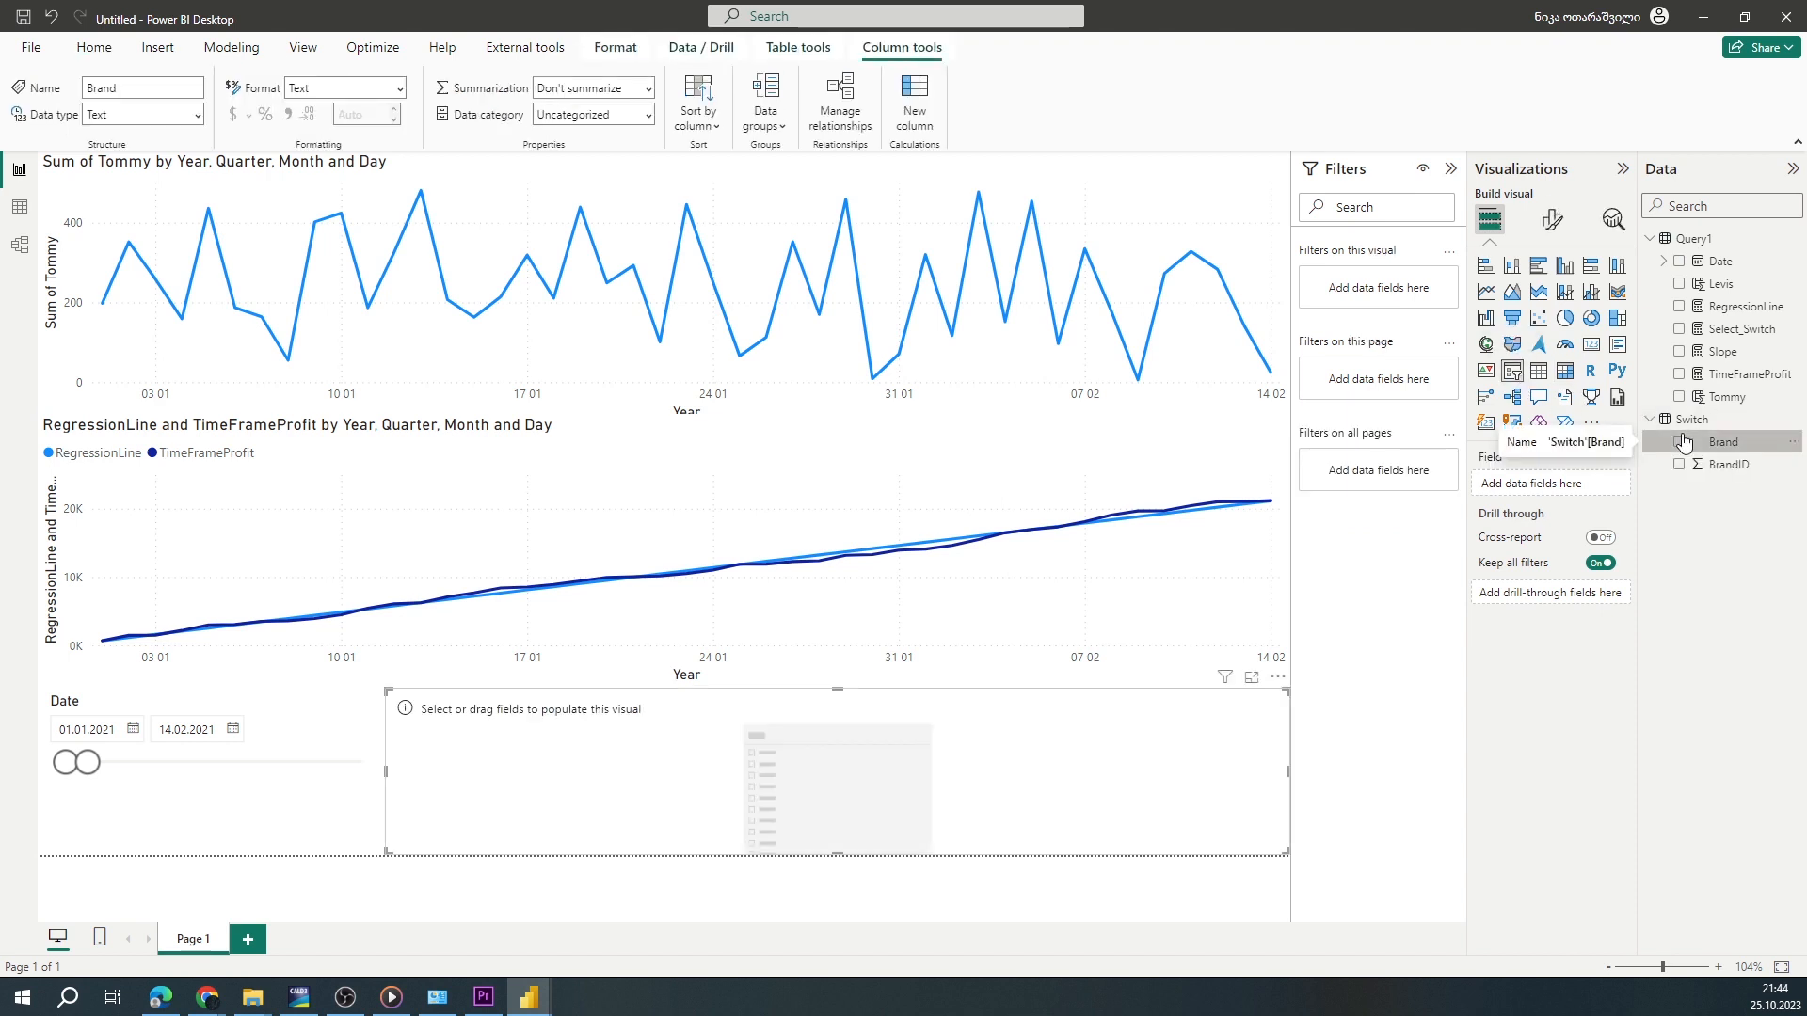
pyautogui.click(1552, 219)
pyautogui.click(1551, 354)
pyautogui.click(1495, 304)
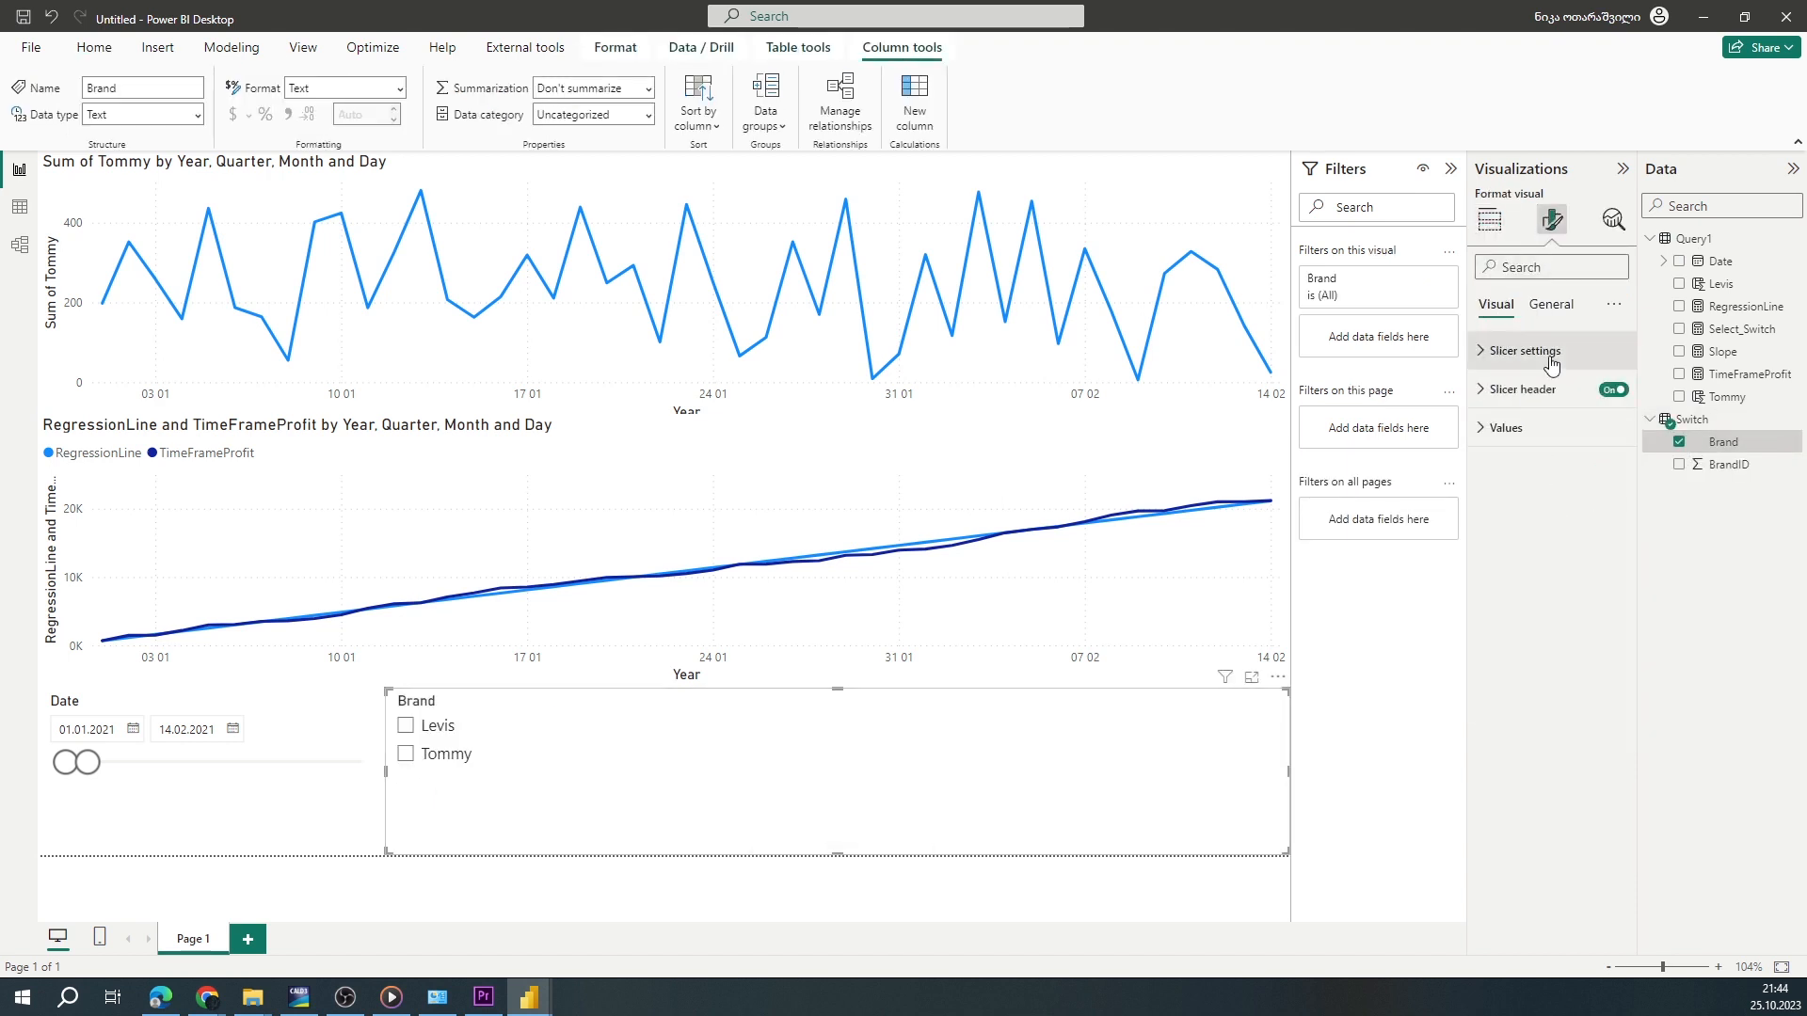
pyautogui.click(1549, 359)
pyautogui.click(1552, 444)
pyautogui.click(1560, 490)
# Shrink the Brand slicer into the page's lower-right corner and test its tiles, leaving Levis selected
pyautogui.moveTo(387, 772); pyautogui.dragTo(1113, 772)
pyautogui.moveTo(1204, 690); pyautogui.dragTo(1200, 796)
pyautogui.click(1226, 834)
pyautogui.click(1172, 836)
pyautogui.click(812, 775)
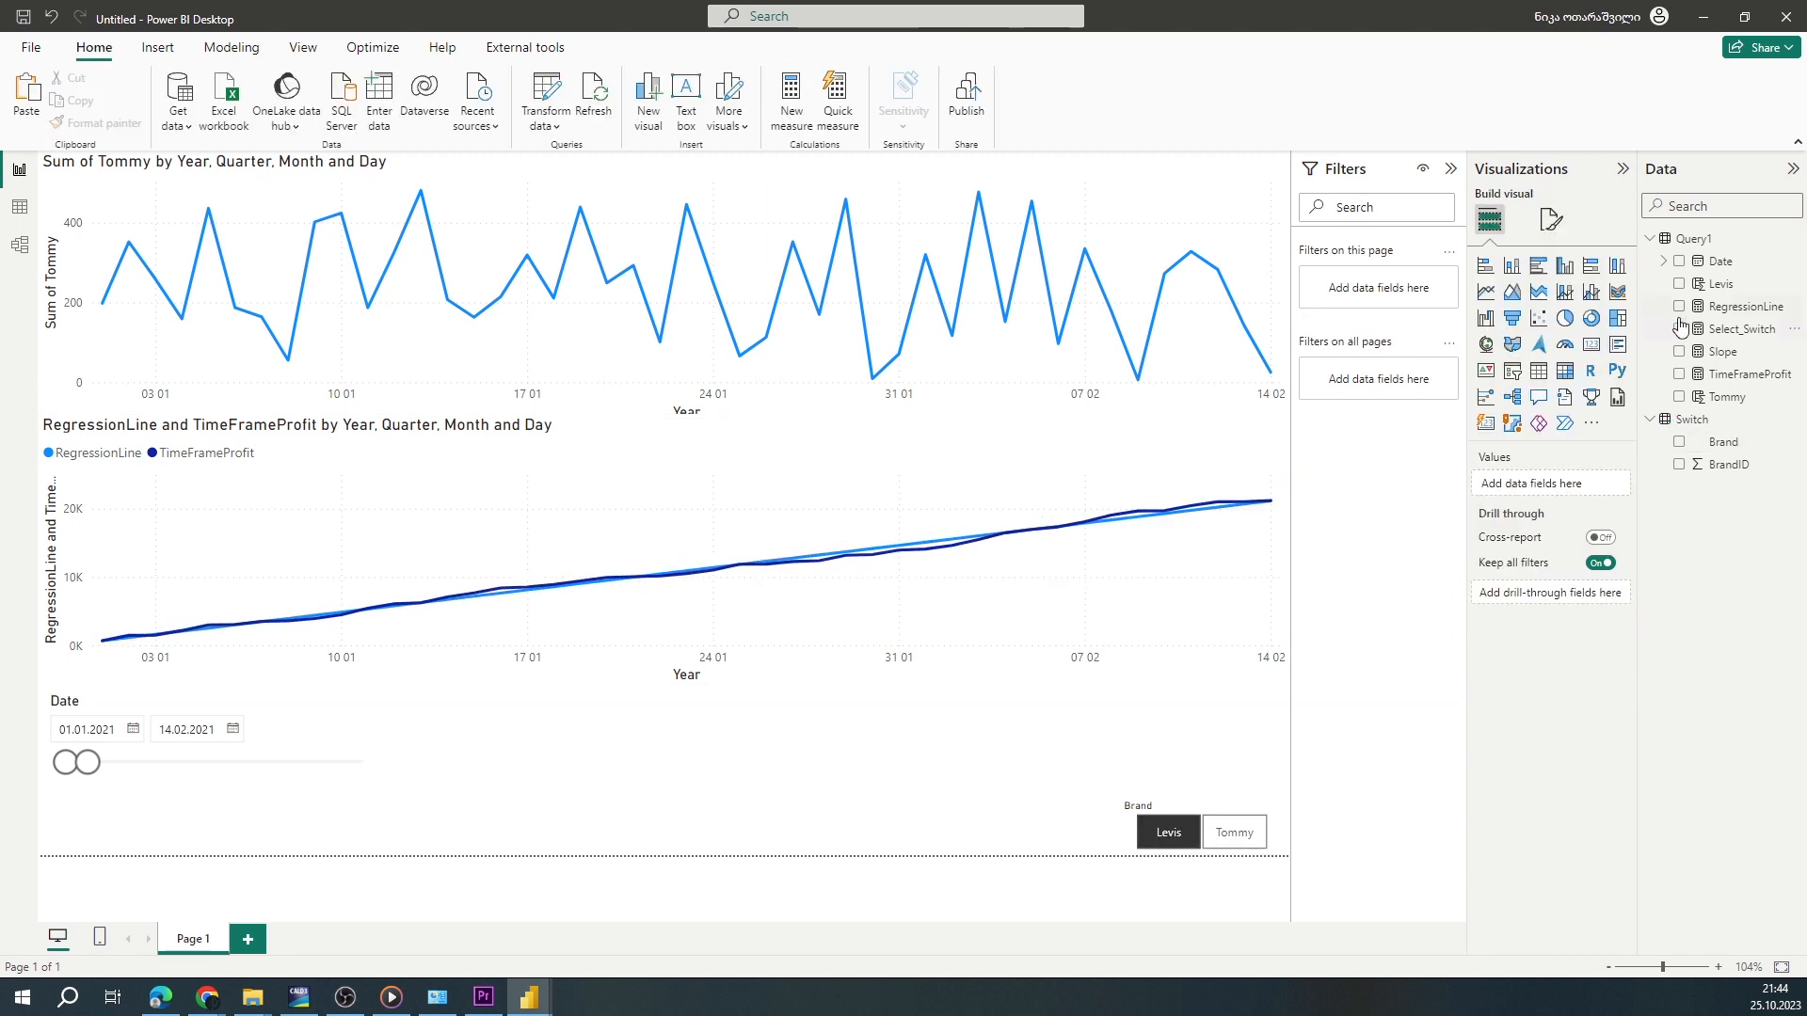
# Add a TimeFrameProfit card, shrink it and place it beside the Brand slicer
pyautogui.click(1687, 377)
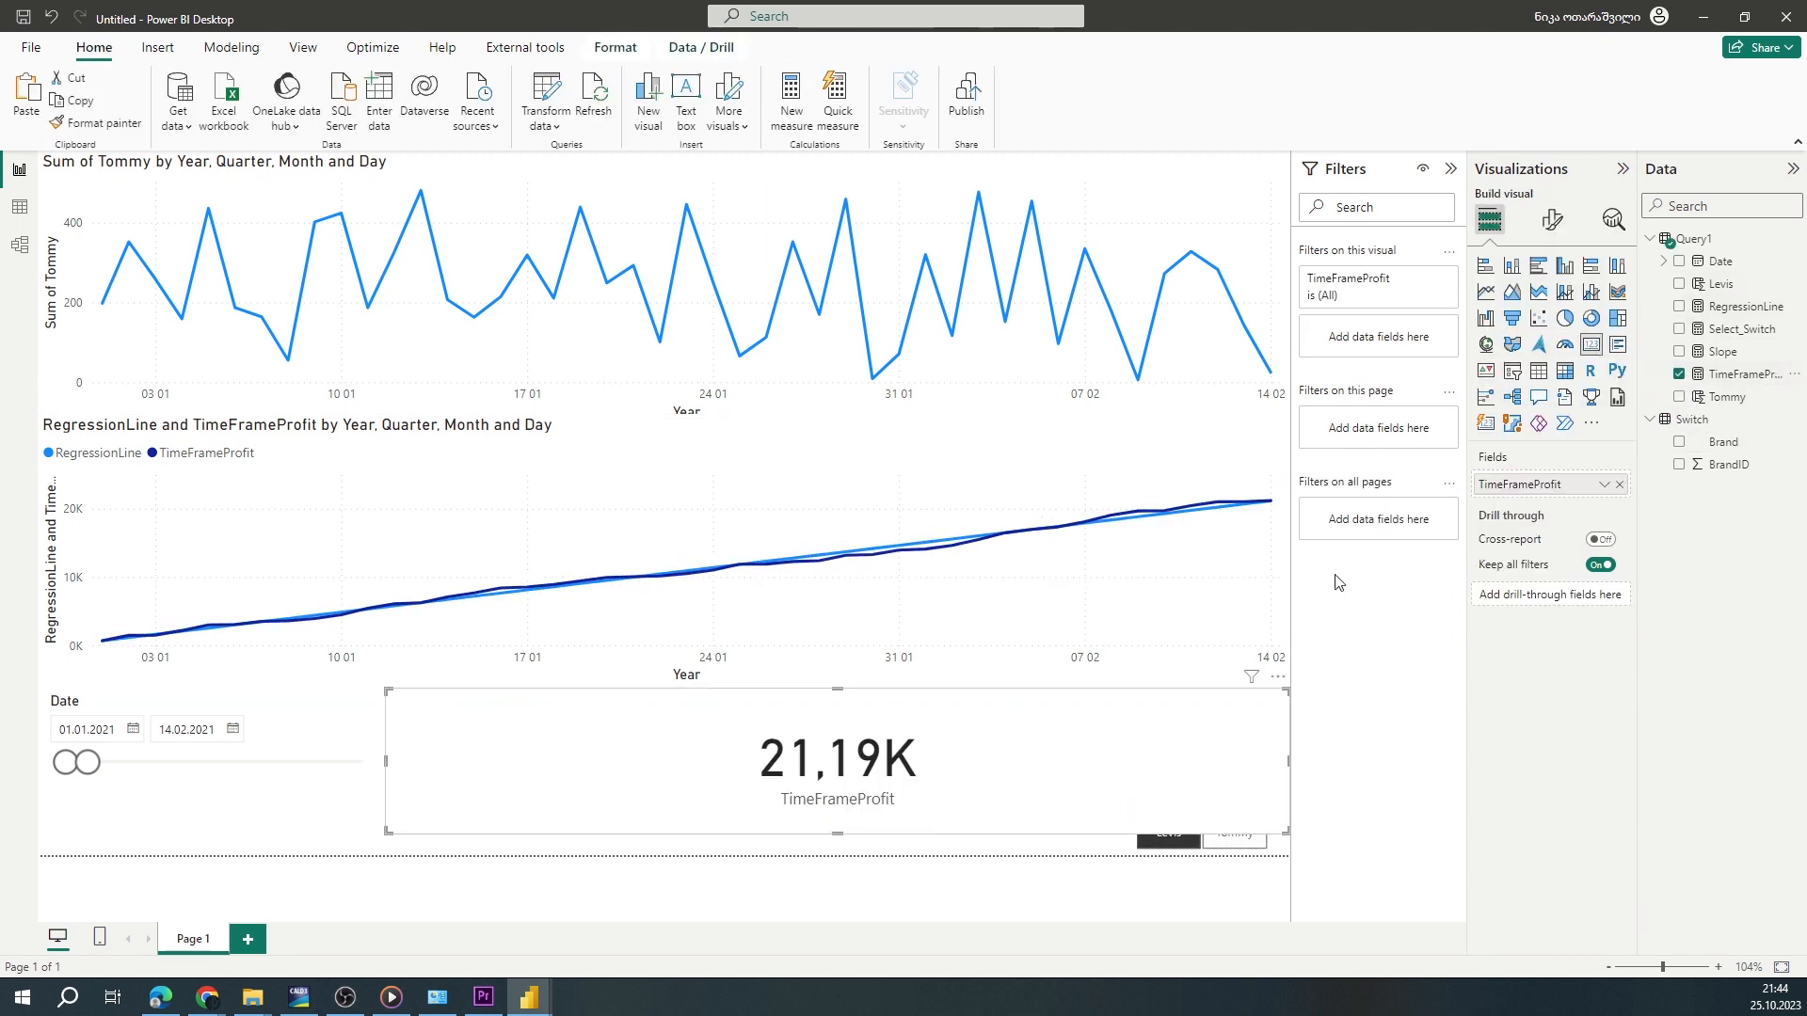
pyautogui.moveTo(1094, 770); pyautogui.dragTo(692, 772)
pyautogui.moveTo(551, 817); pyautogui.dragTo(952, 849)
# Format the card's callout value with display units None, 0 decimal places and bold text
pyautogui.click(1549, 221)
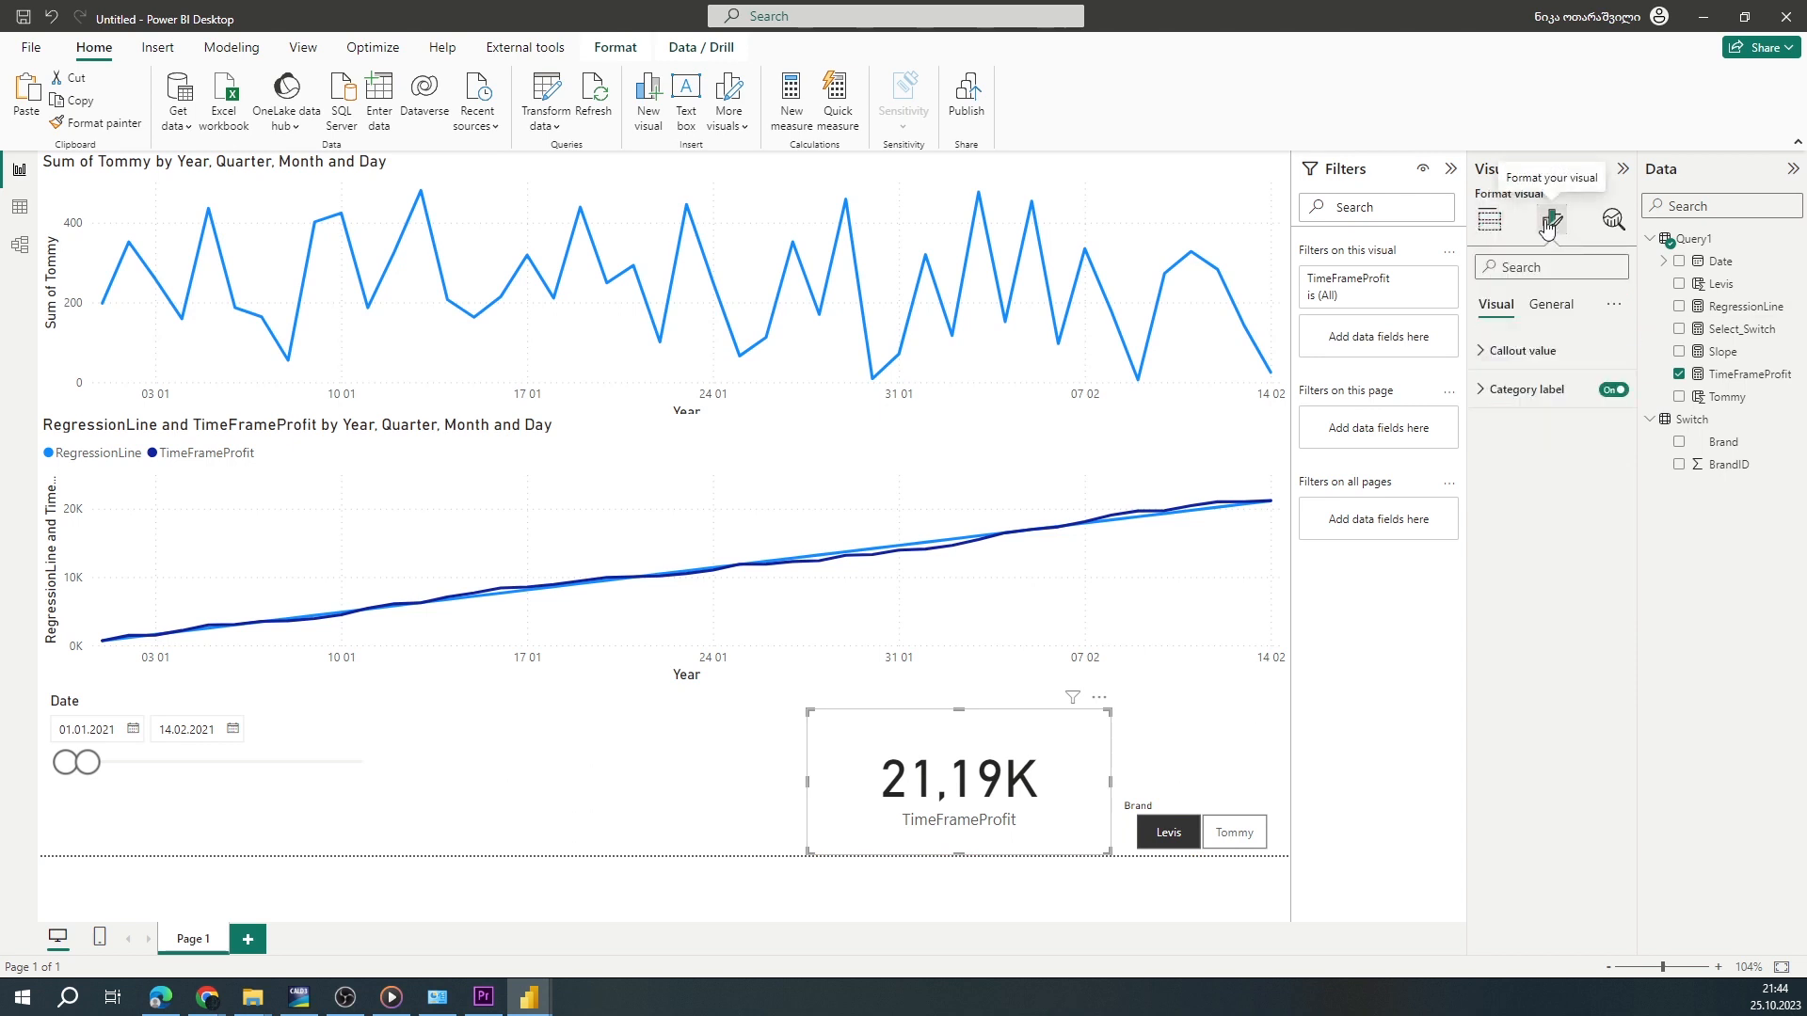
pyautogui.click(1547, 351)
pyautogui.click(1551, 542)
pyautogui.click(1506, 591)
pyautogui.click(1493, 441)
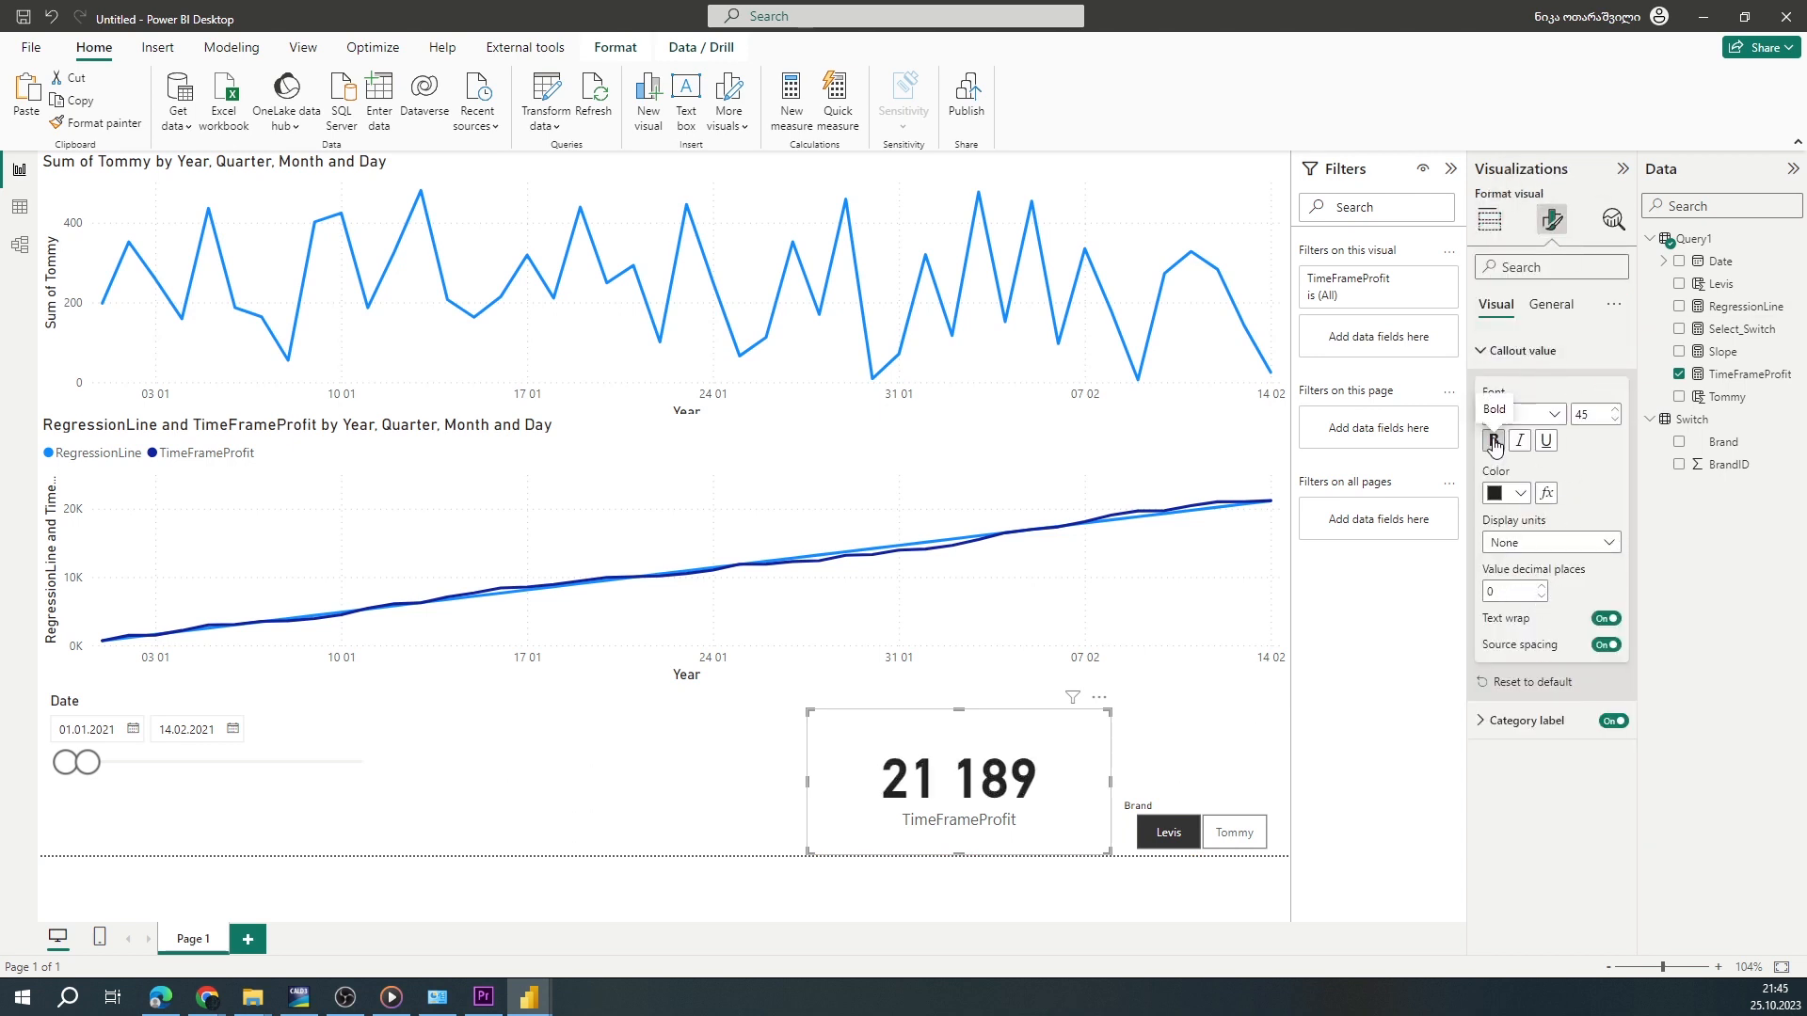
# Give the TimeFrameProfit card a light blue background
pyautogui.click(1551, 304)
pyautogui.click(1613, 389)
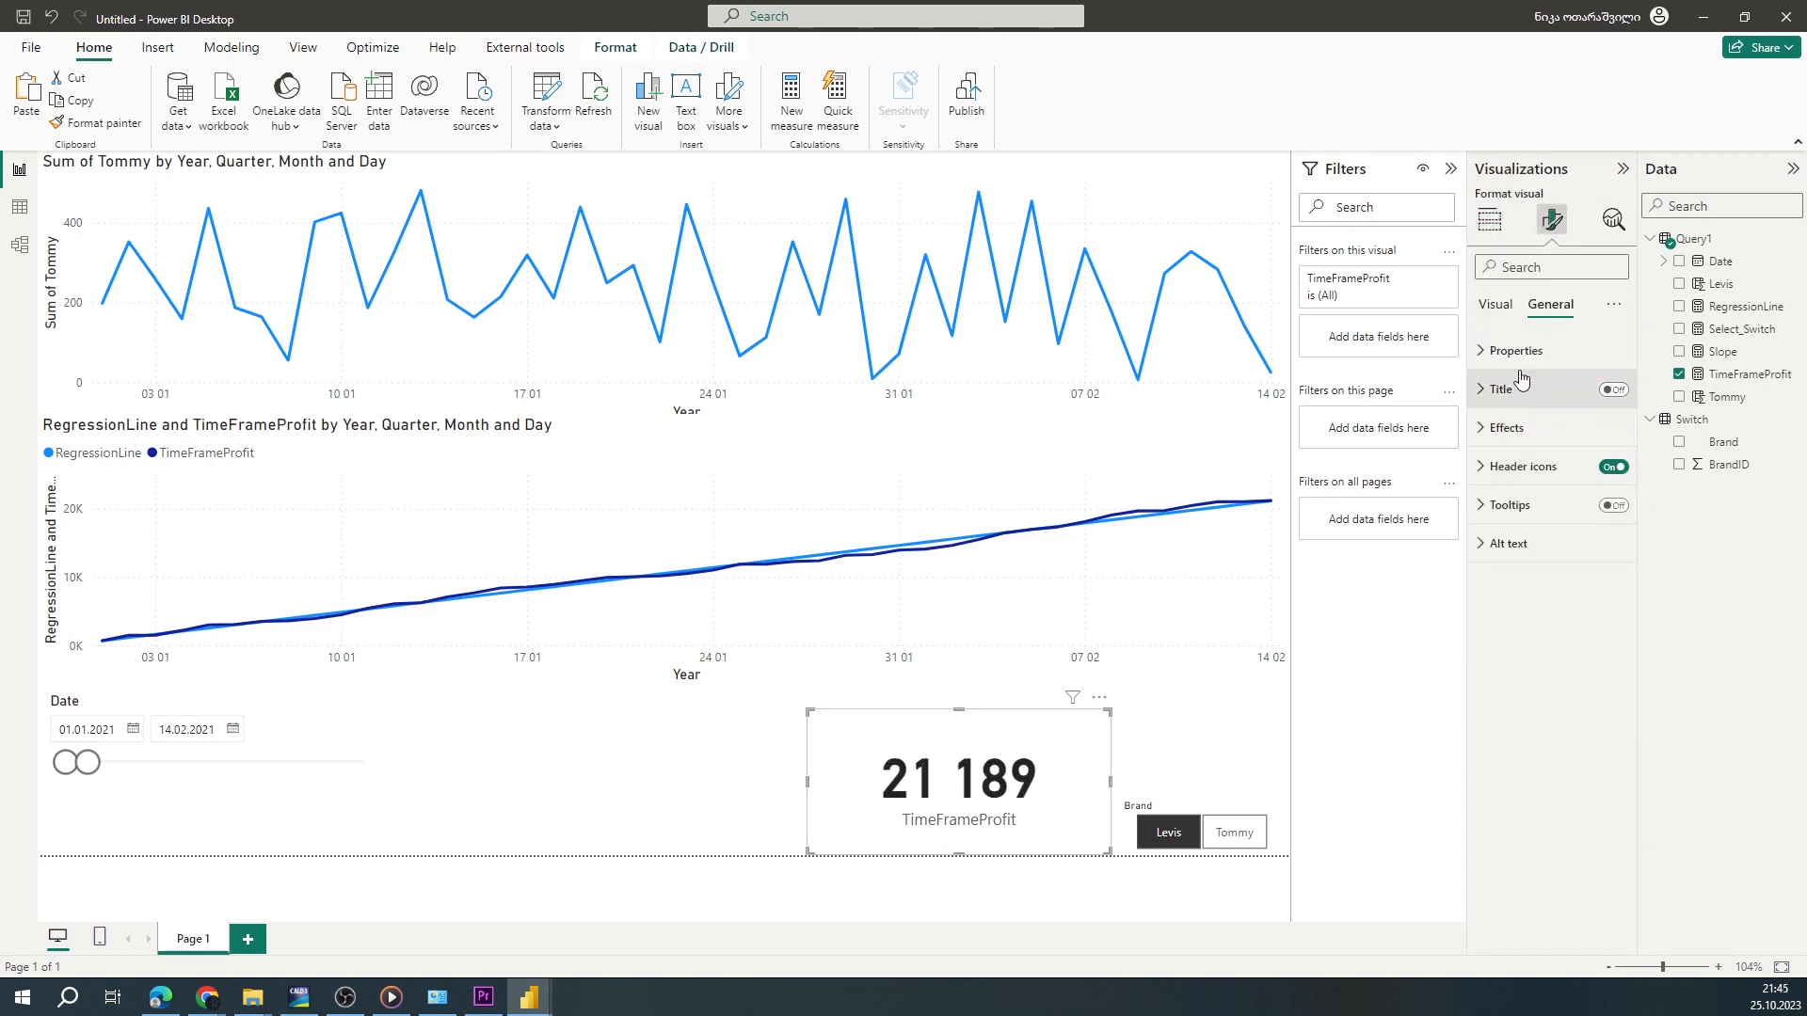
pyautogui.click(1506, 427)
pyautogui.click(1507, 522)
pyautogui.click(1551, 614)
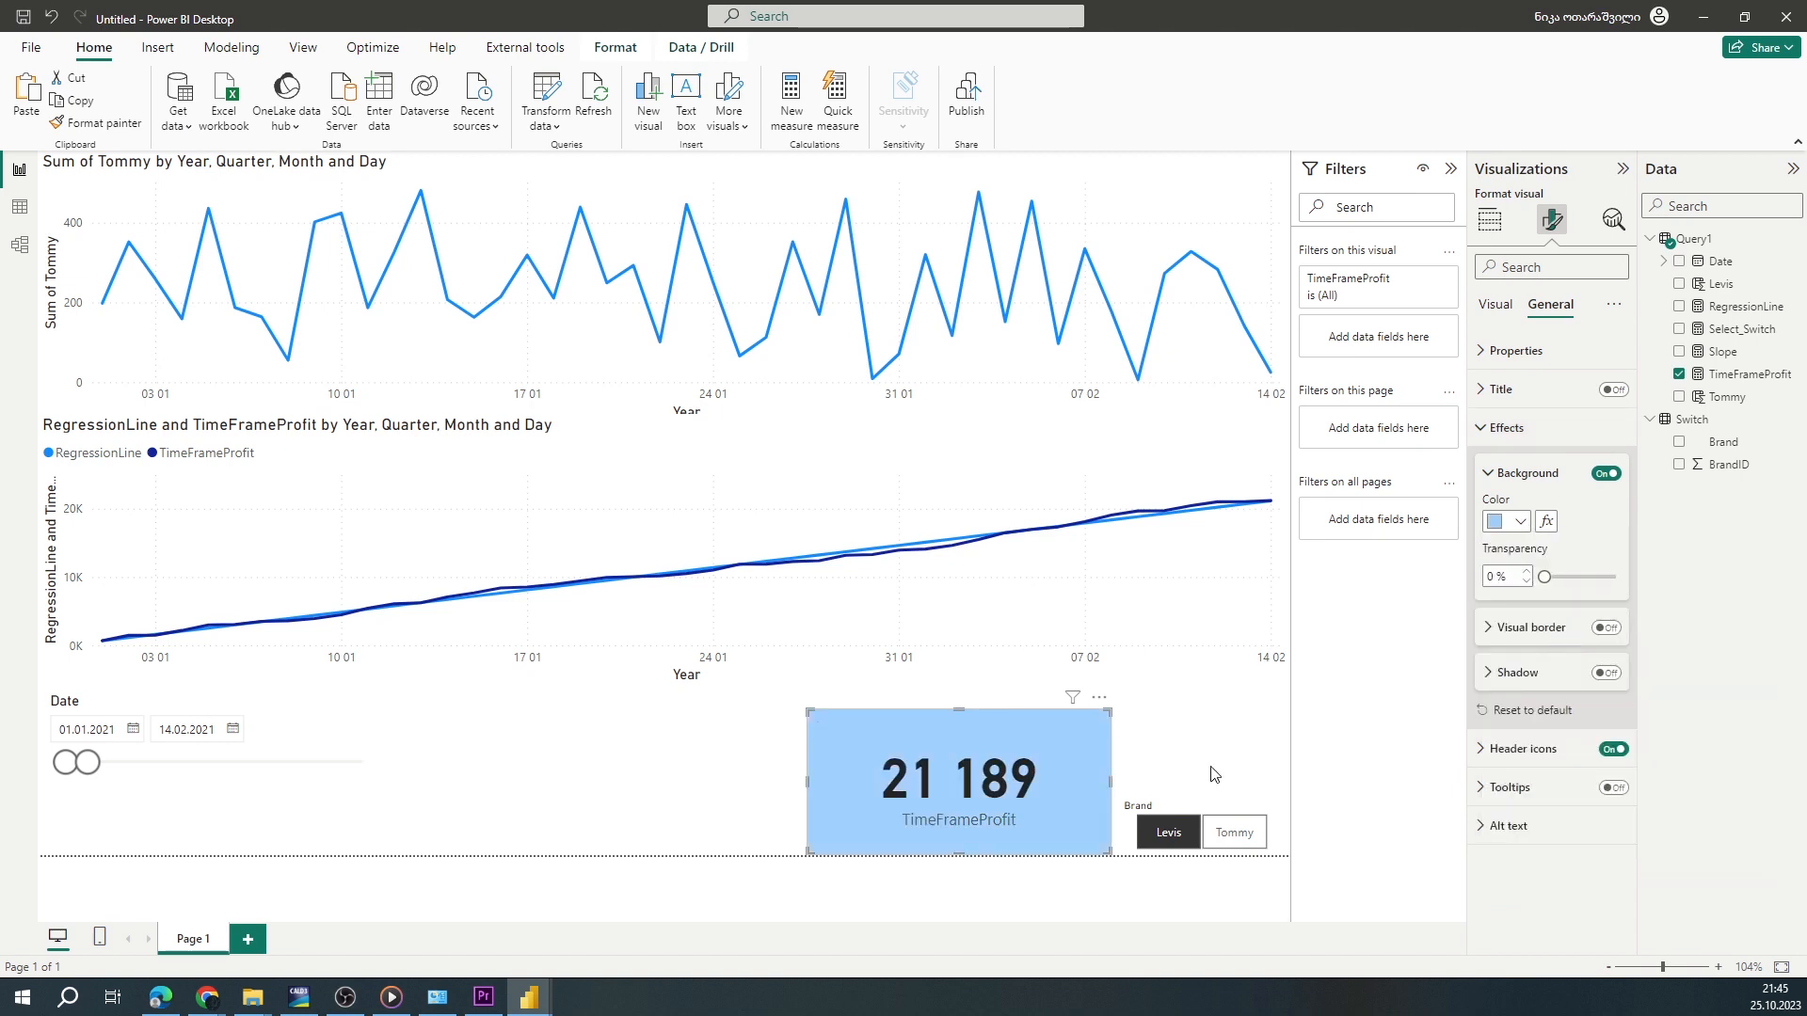
# Turn off the category label on the TimeFrameProfit card
pyautogui.click(1506, 427)
pyautogui.click(1495, 304)
pyautogui.click(1612, 392)
# Enable the card's title, set its text to SumOfPeriod and center it horizontally
pyautogui.click(1552, 306)
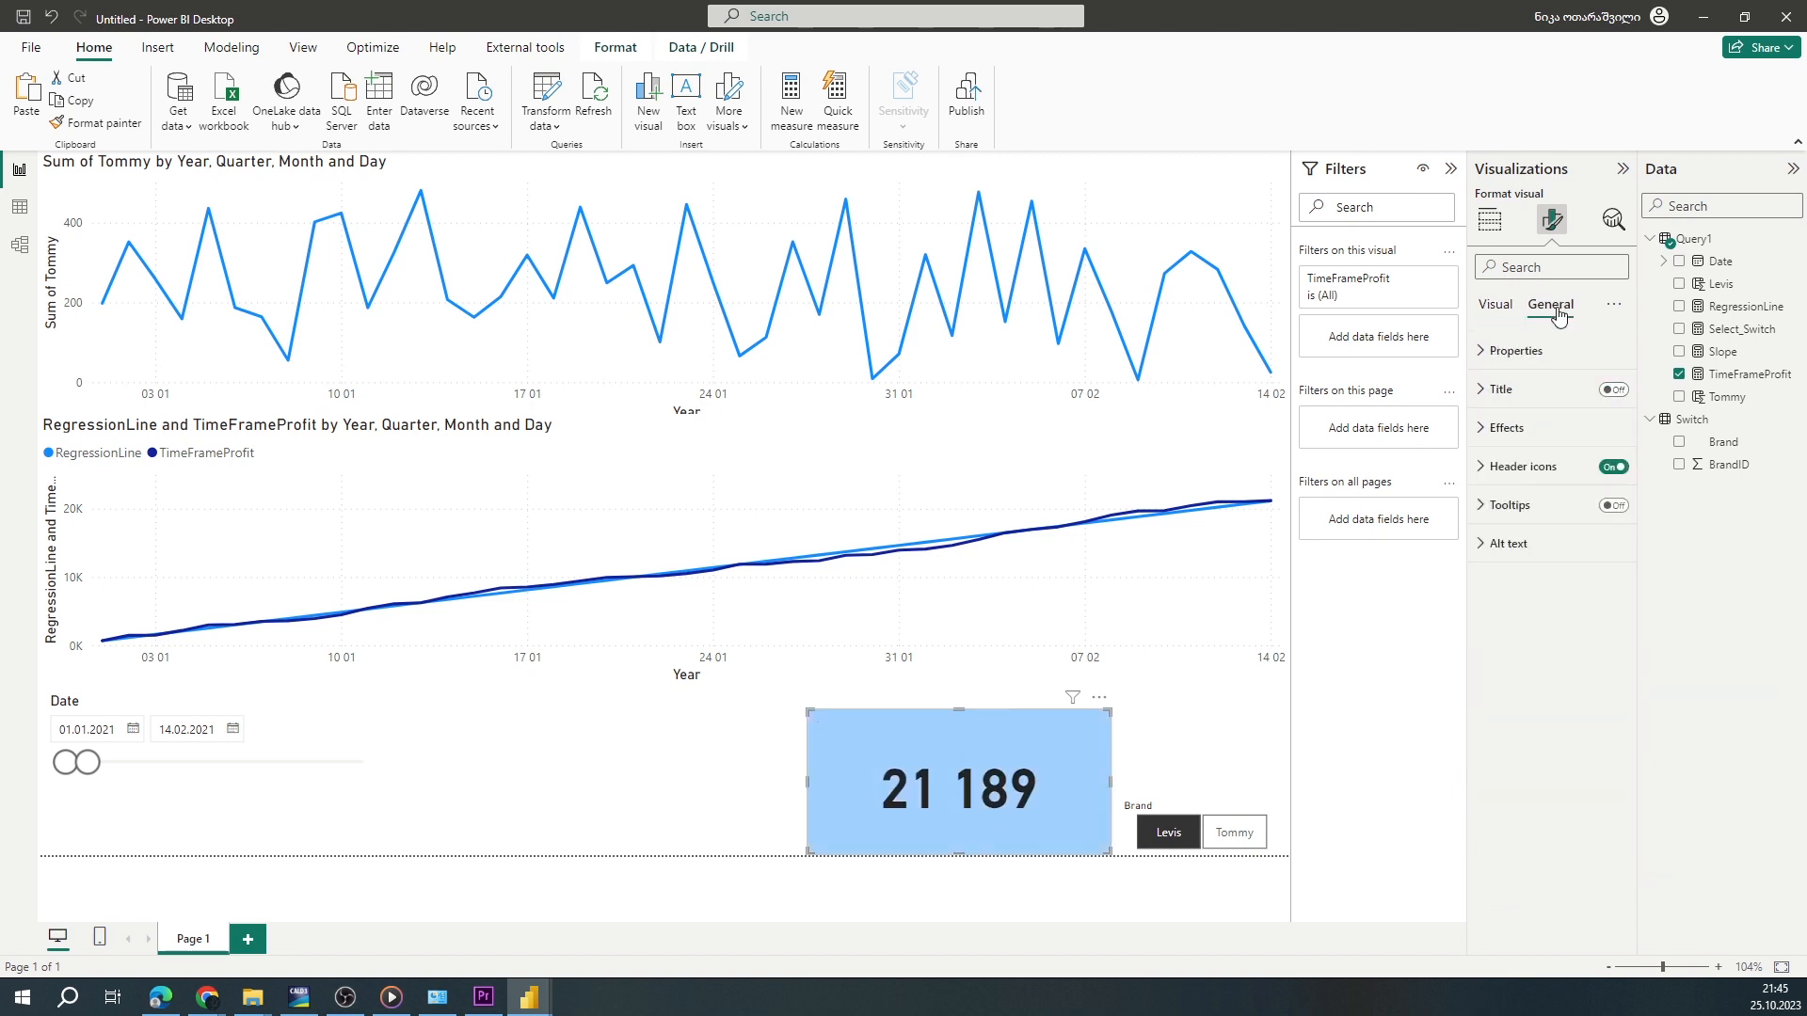
pyautogui.click(1613, 390)
pyautogui.click(1514, 485)
pyautogui.write('SUM')
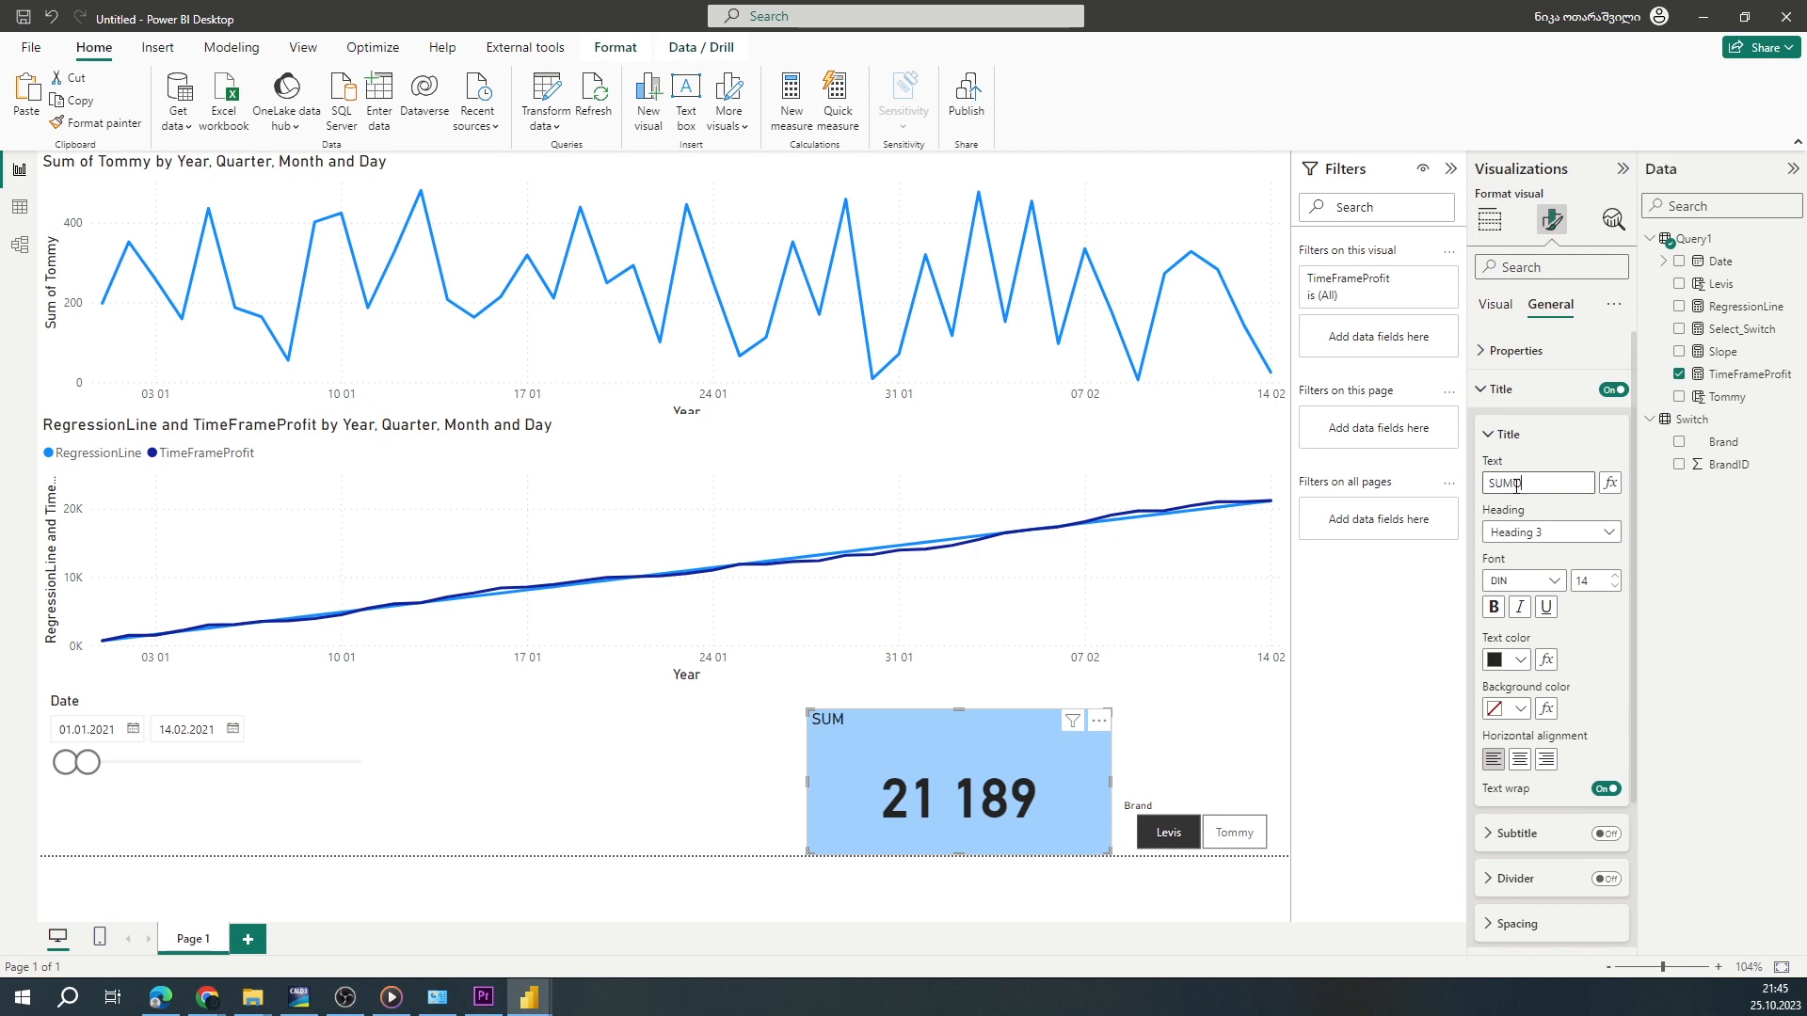
pyautogui.press('BackSpace')
pyautogui.press('BackSpace')
pyautogui.write('SumOfPeriod')
pyautogui.click(1520, 760)
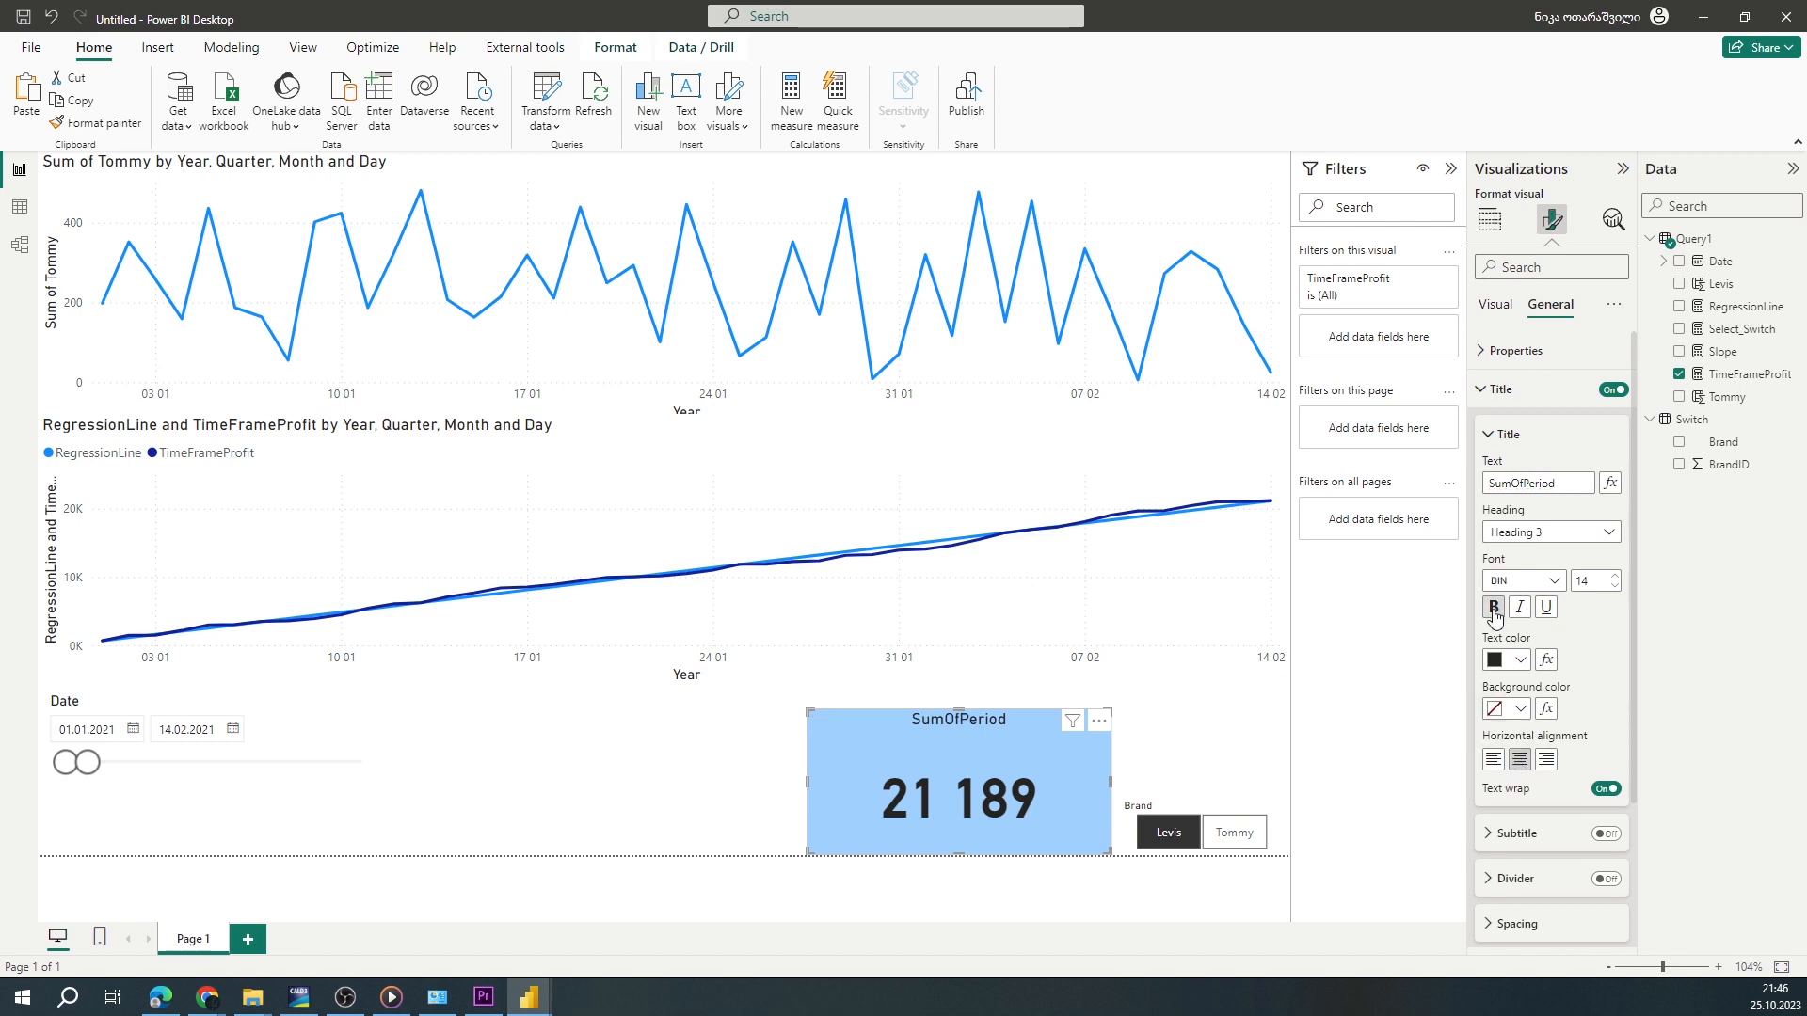
# Make the SumOfPeriod card's title bold and shrink the card to a compact size beside the Brand slicer
pyautogui.click(1494, 607)
pyautogui.moveTo(958, 711); pyautogui.dragTo(948, 776)
pyautogui.moveTo(808, 815); pyautogui.dragTo(890, 815)
pyautogui.moveTo(913, 806)
pyautogui.mouseDown()
pyautogui.moveTo(929, 804)
pyautogui.moveTo(911, 806)
pyautogui.mouseUp()
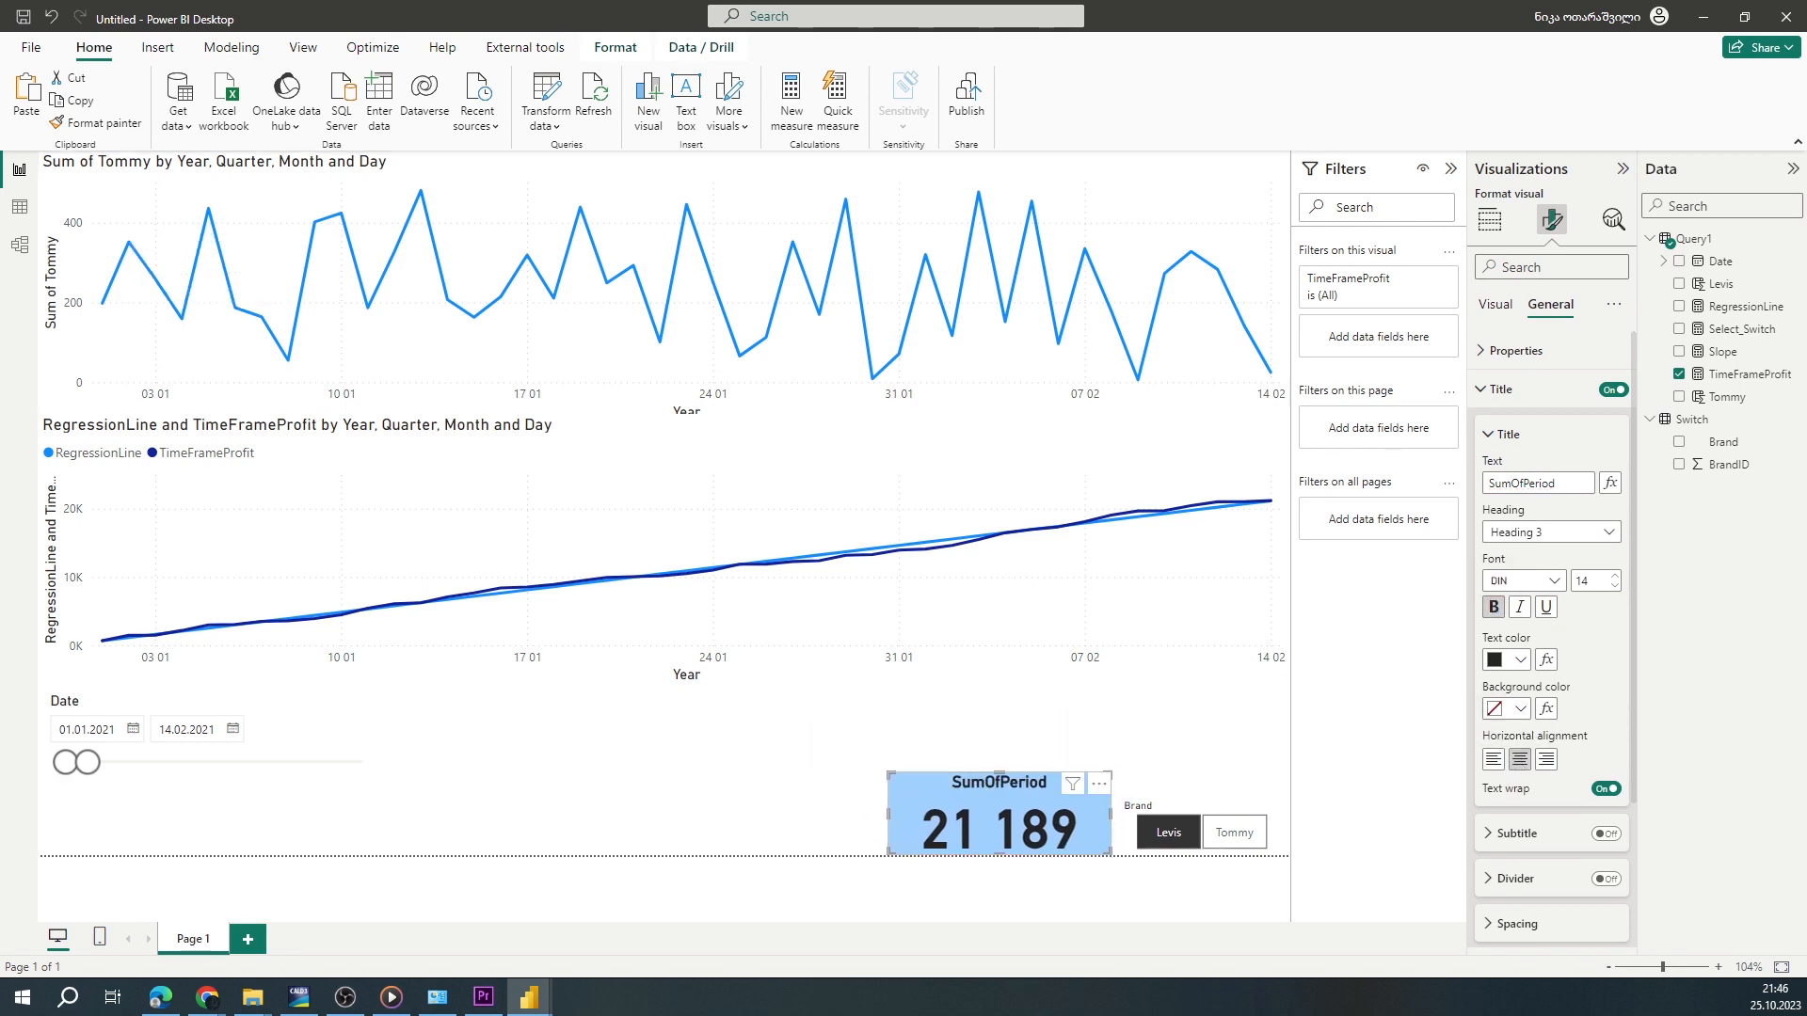
# Begin a whole-number numeric range parameter named Predicted Profit with a minimum of 400000
pyautogui.click(232, 47)
pyautogui.click(378, 110)
pyautogui.click(395, 166)
pyautogui.doubleClick(843, 375)
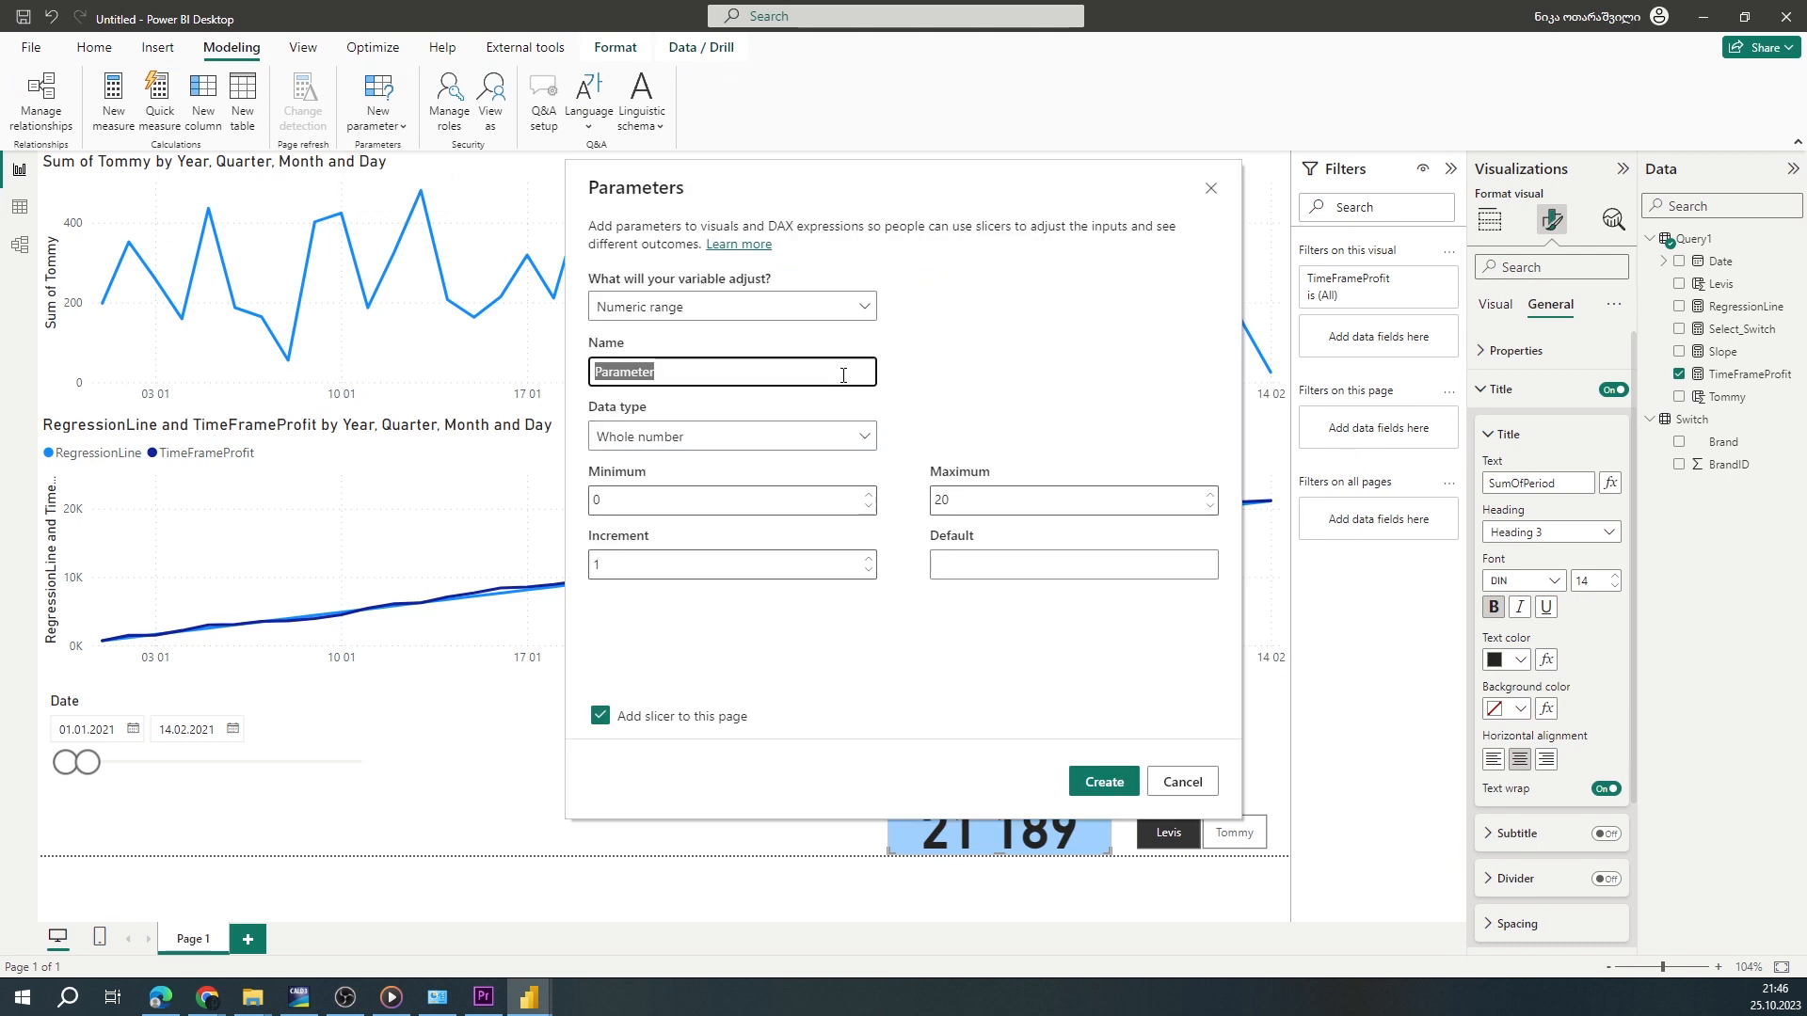
pyautogui.write('Predicted Profit')
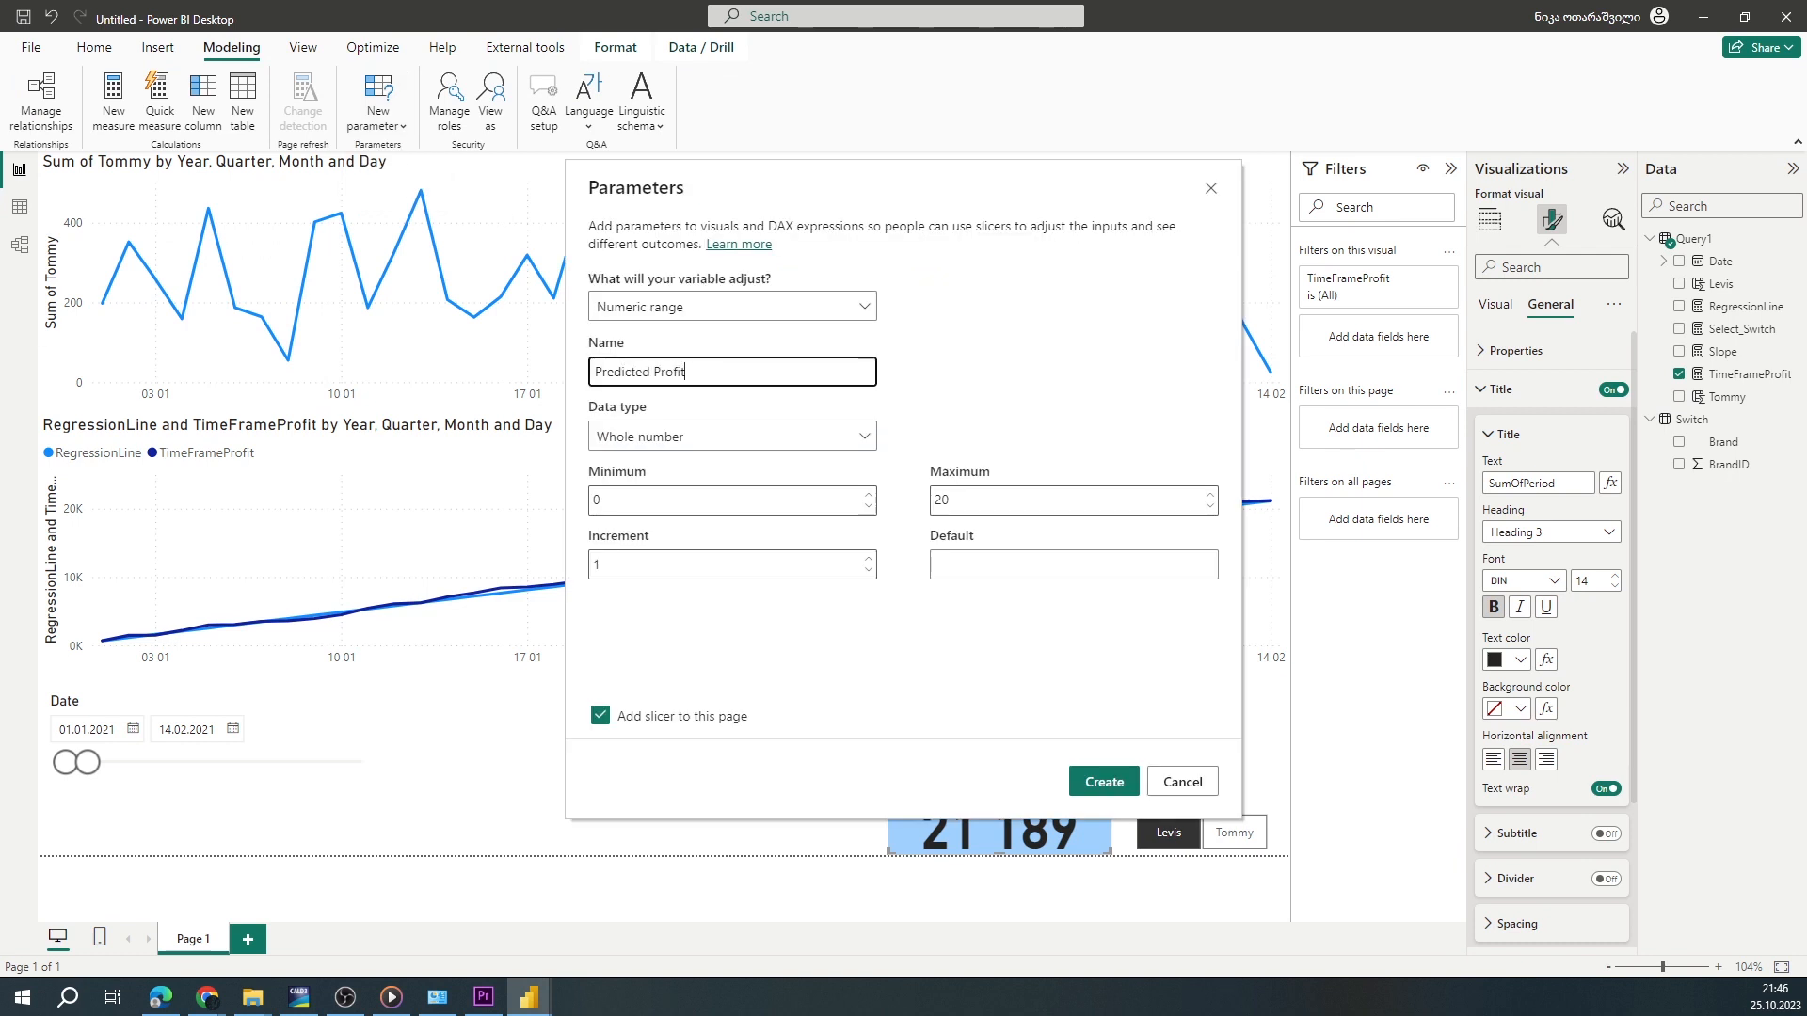
pyautogui.press('Tab')
pyautogui.click(795, 498)
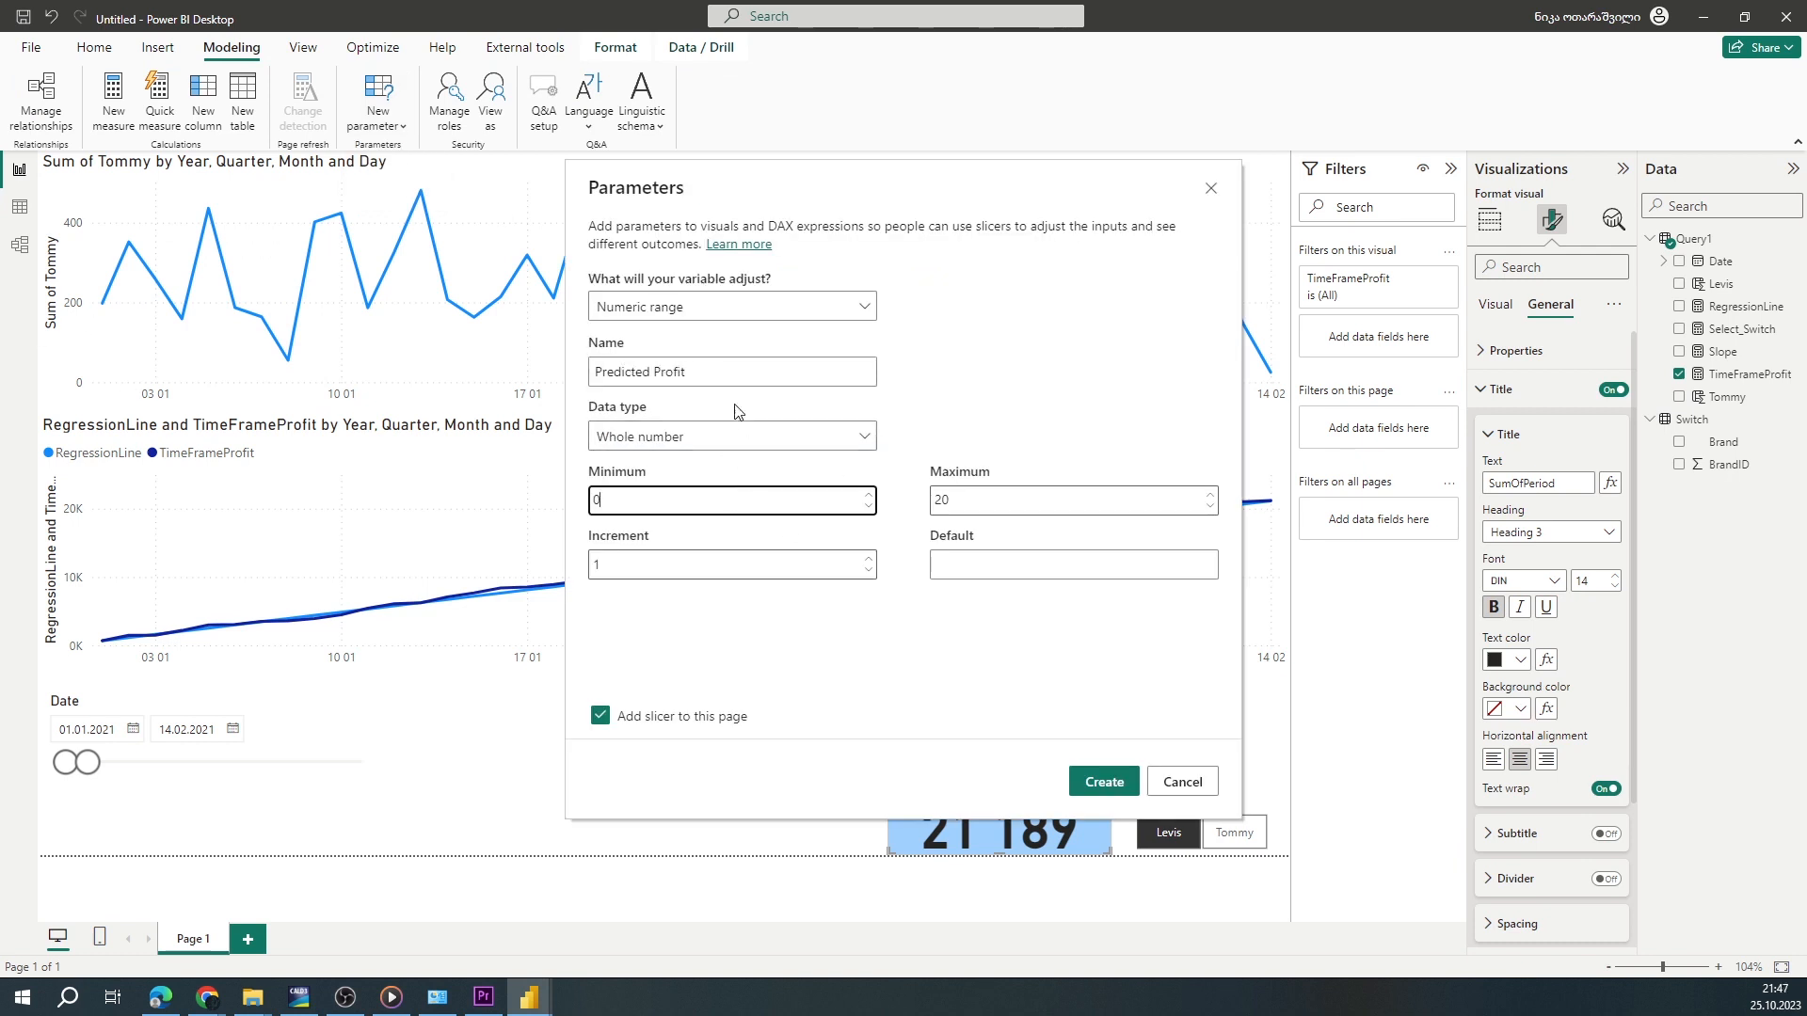
pyautogui.write('500000')
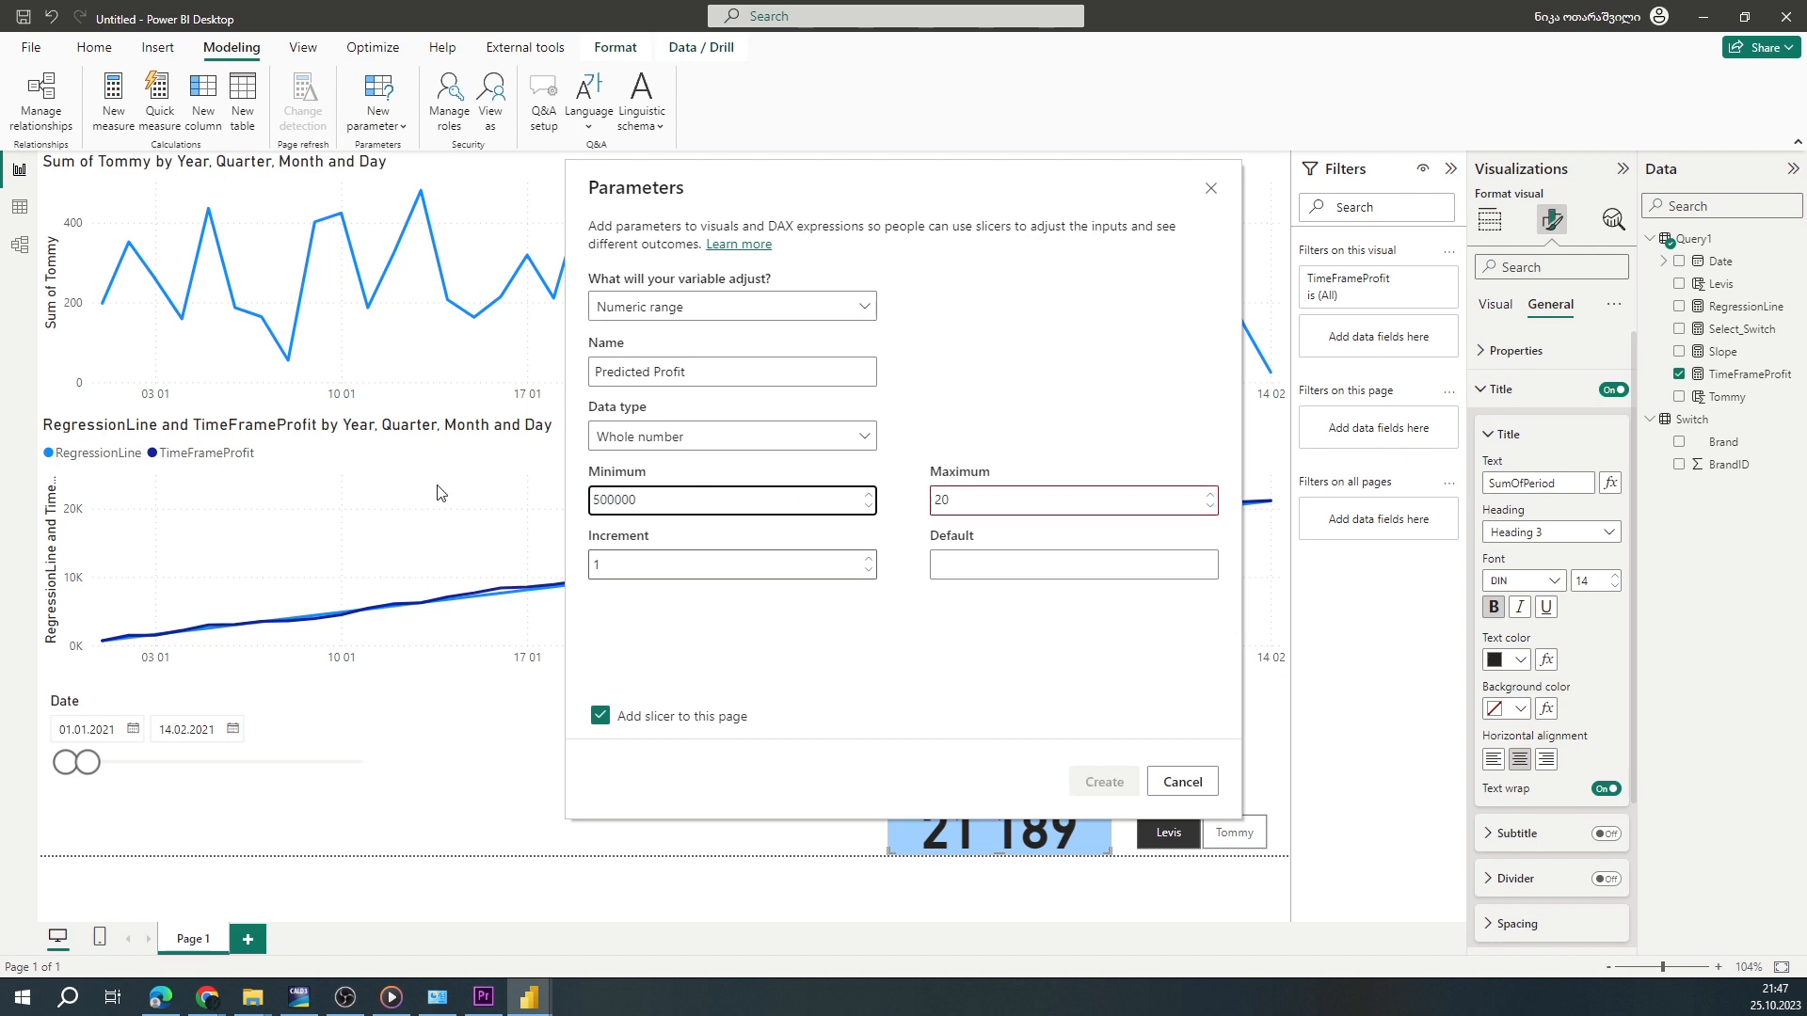
pyautogui.write('4')
# Set the parameter's maximum to 1000000, increment to 1000 and default to 600000, and create it with a slicer on the page
pyautogui.click(988, 507)
pyautogui.write('1000000')
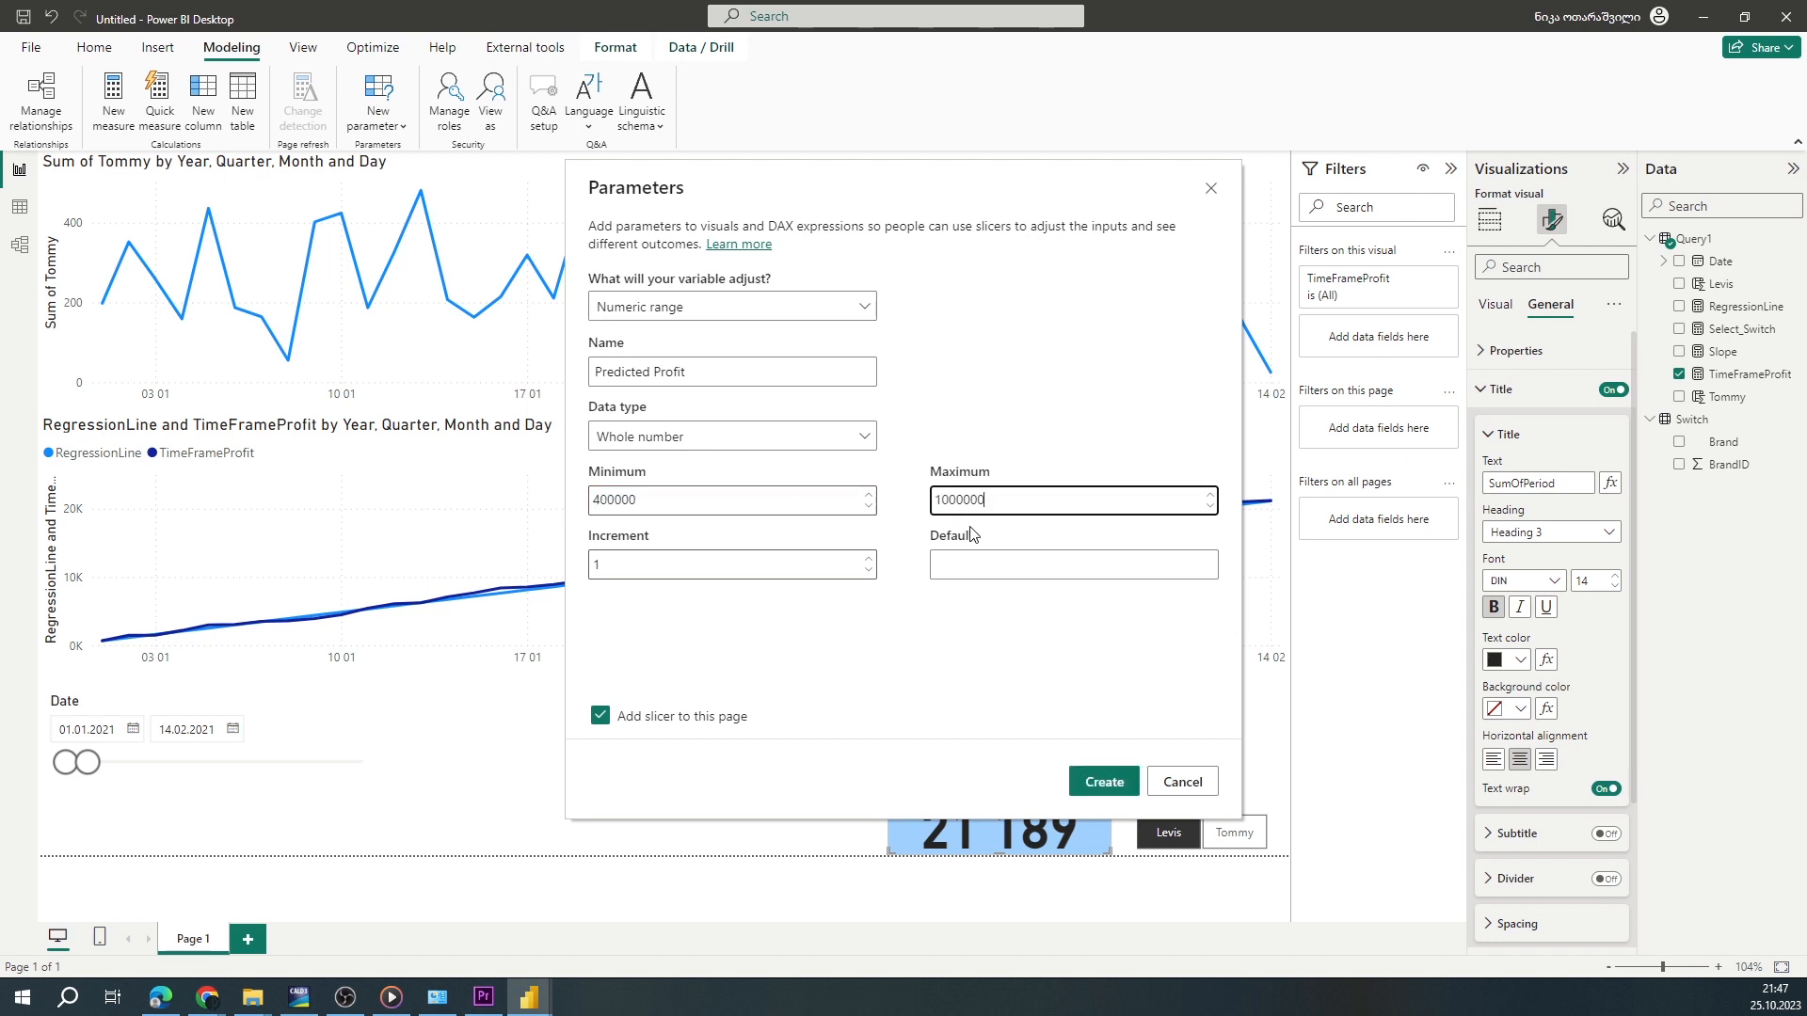
pyautogui.click(815, 570)
pyautogui.write('1000')
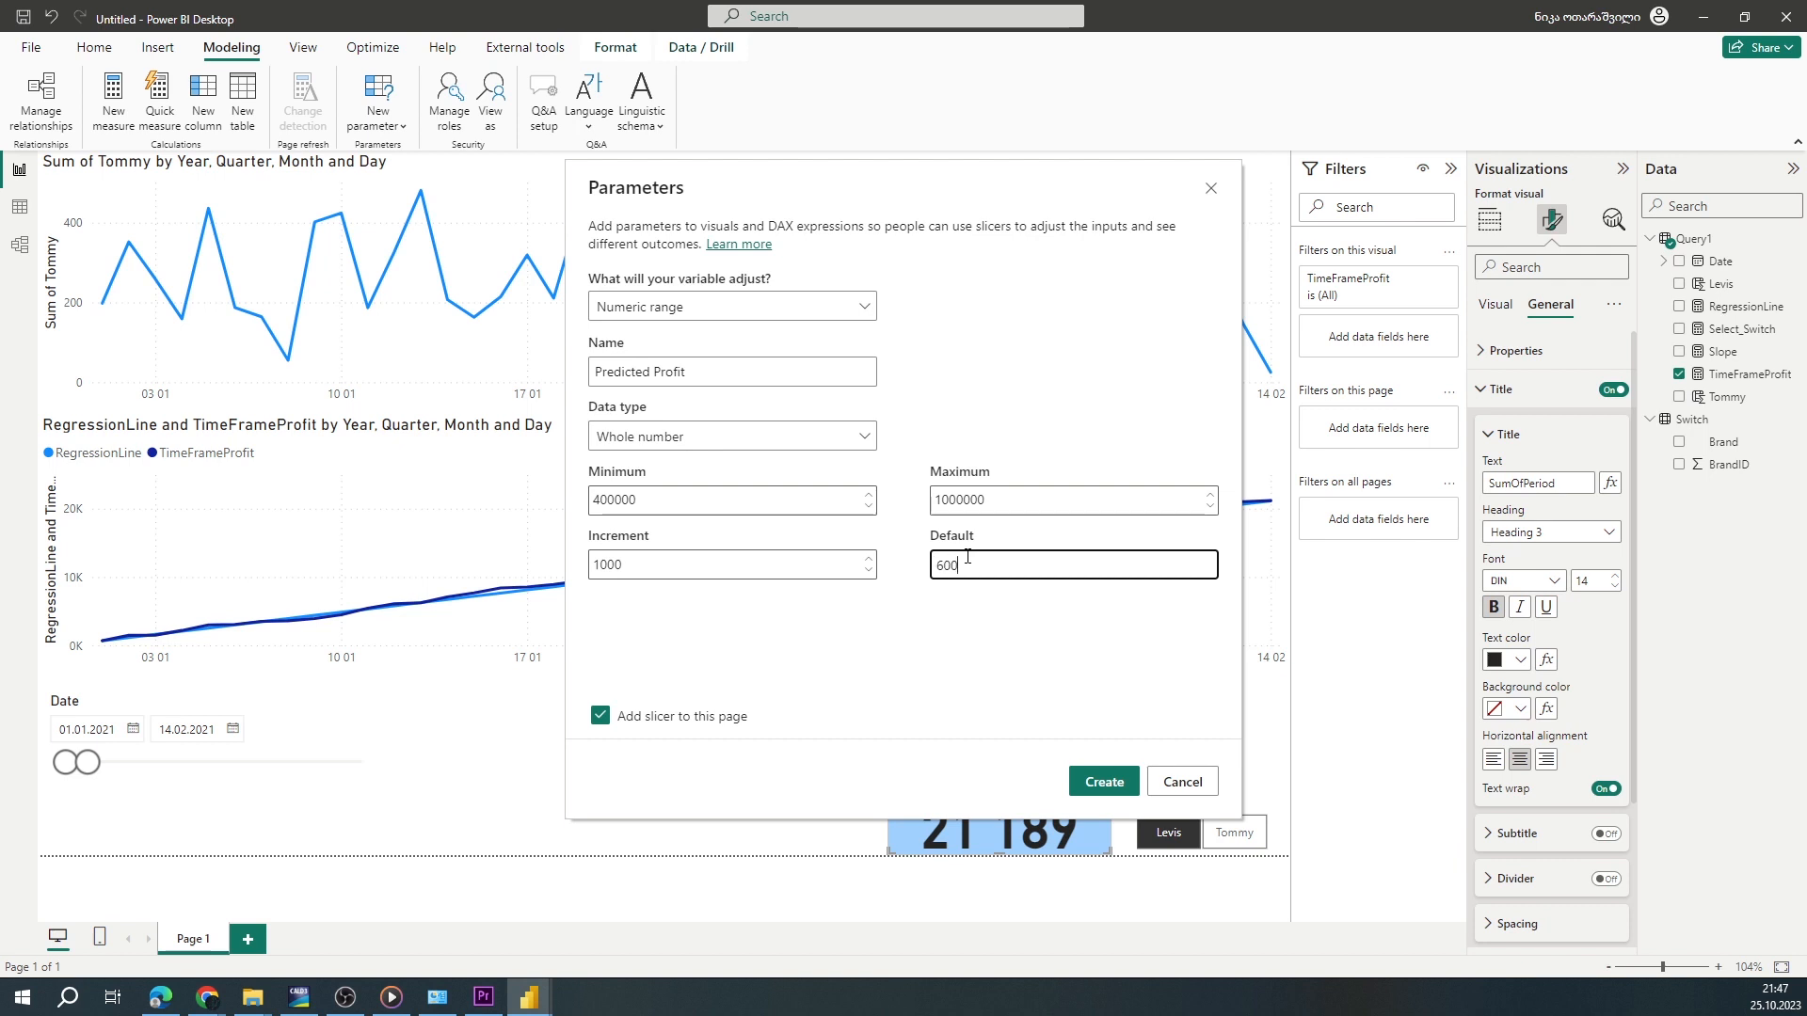
pyautogui.click(1096, 782)
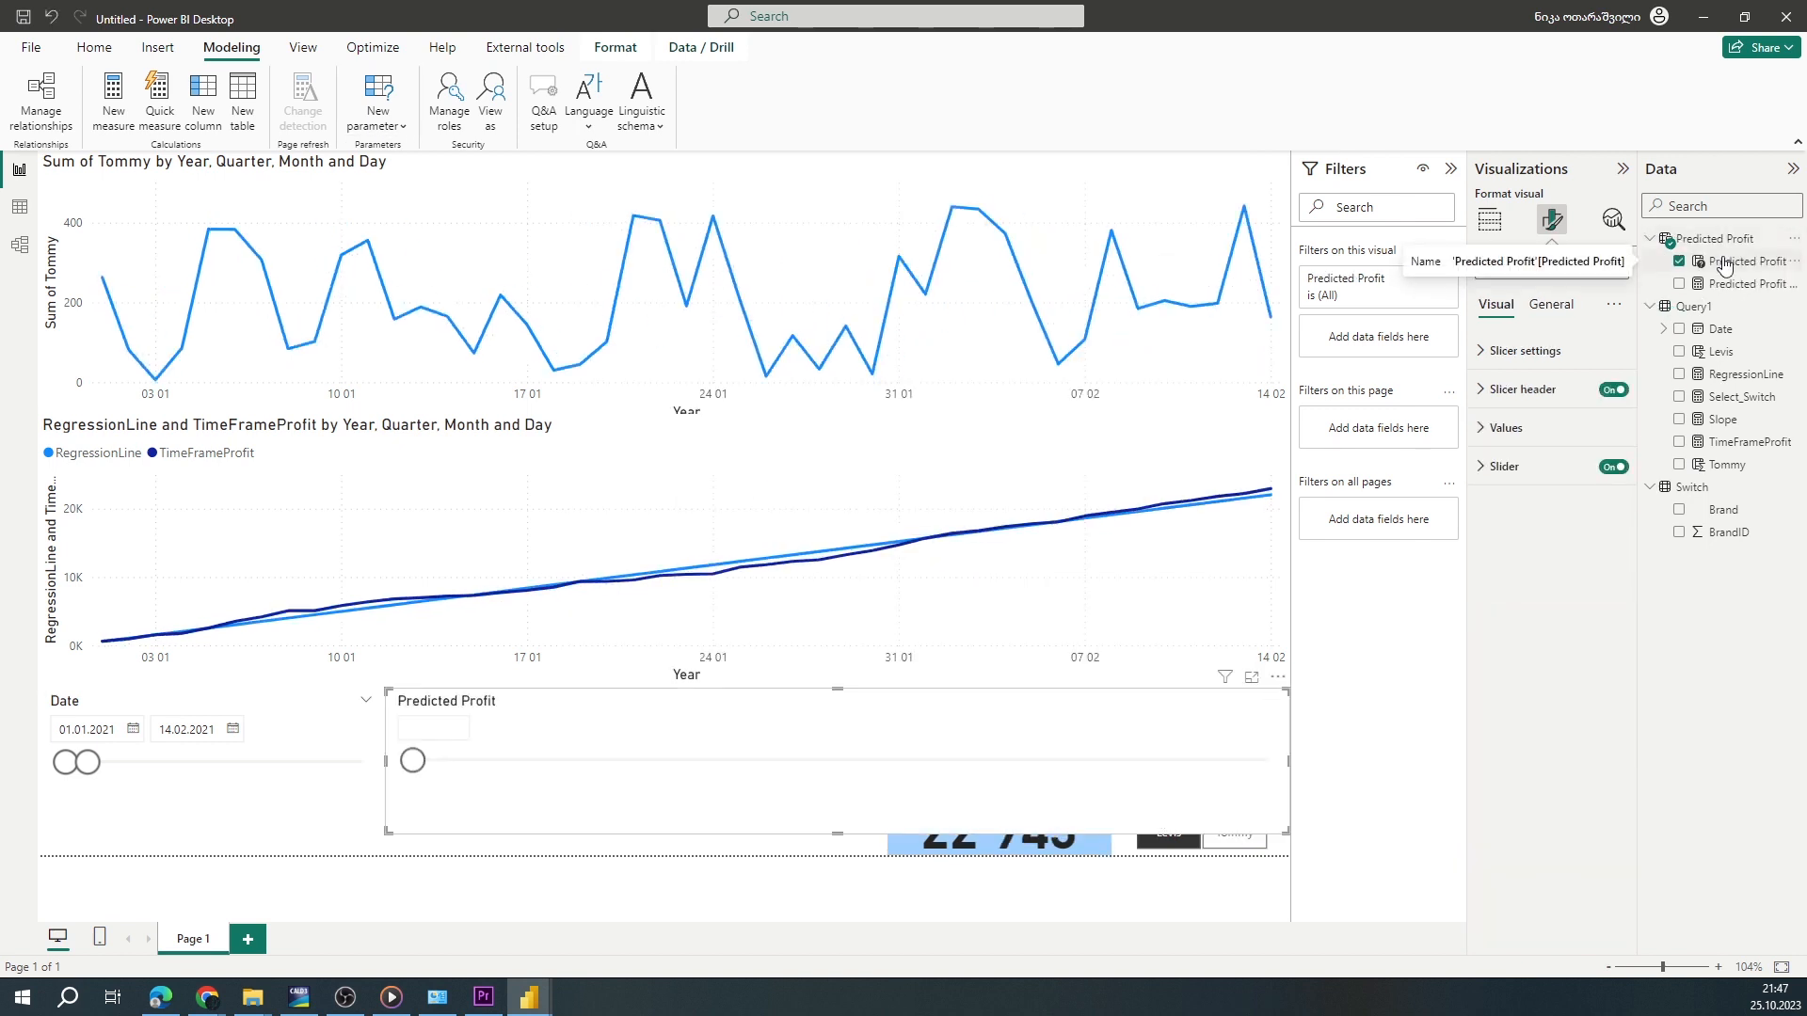
# Narrow the Predicted Profit slicer, set at 437000, and open the formula of the Predicted Profit Value measure
pyautogui.moveTo(385, 761); pyautogui.dragTo(908, 760)
pyautogui.click(1747, 260)
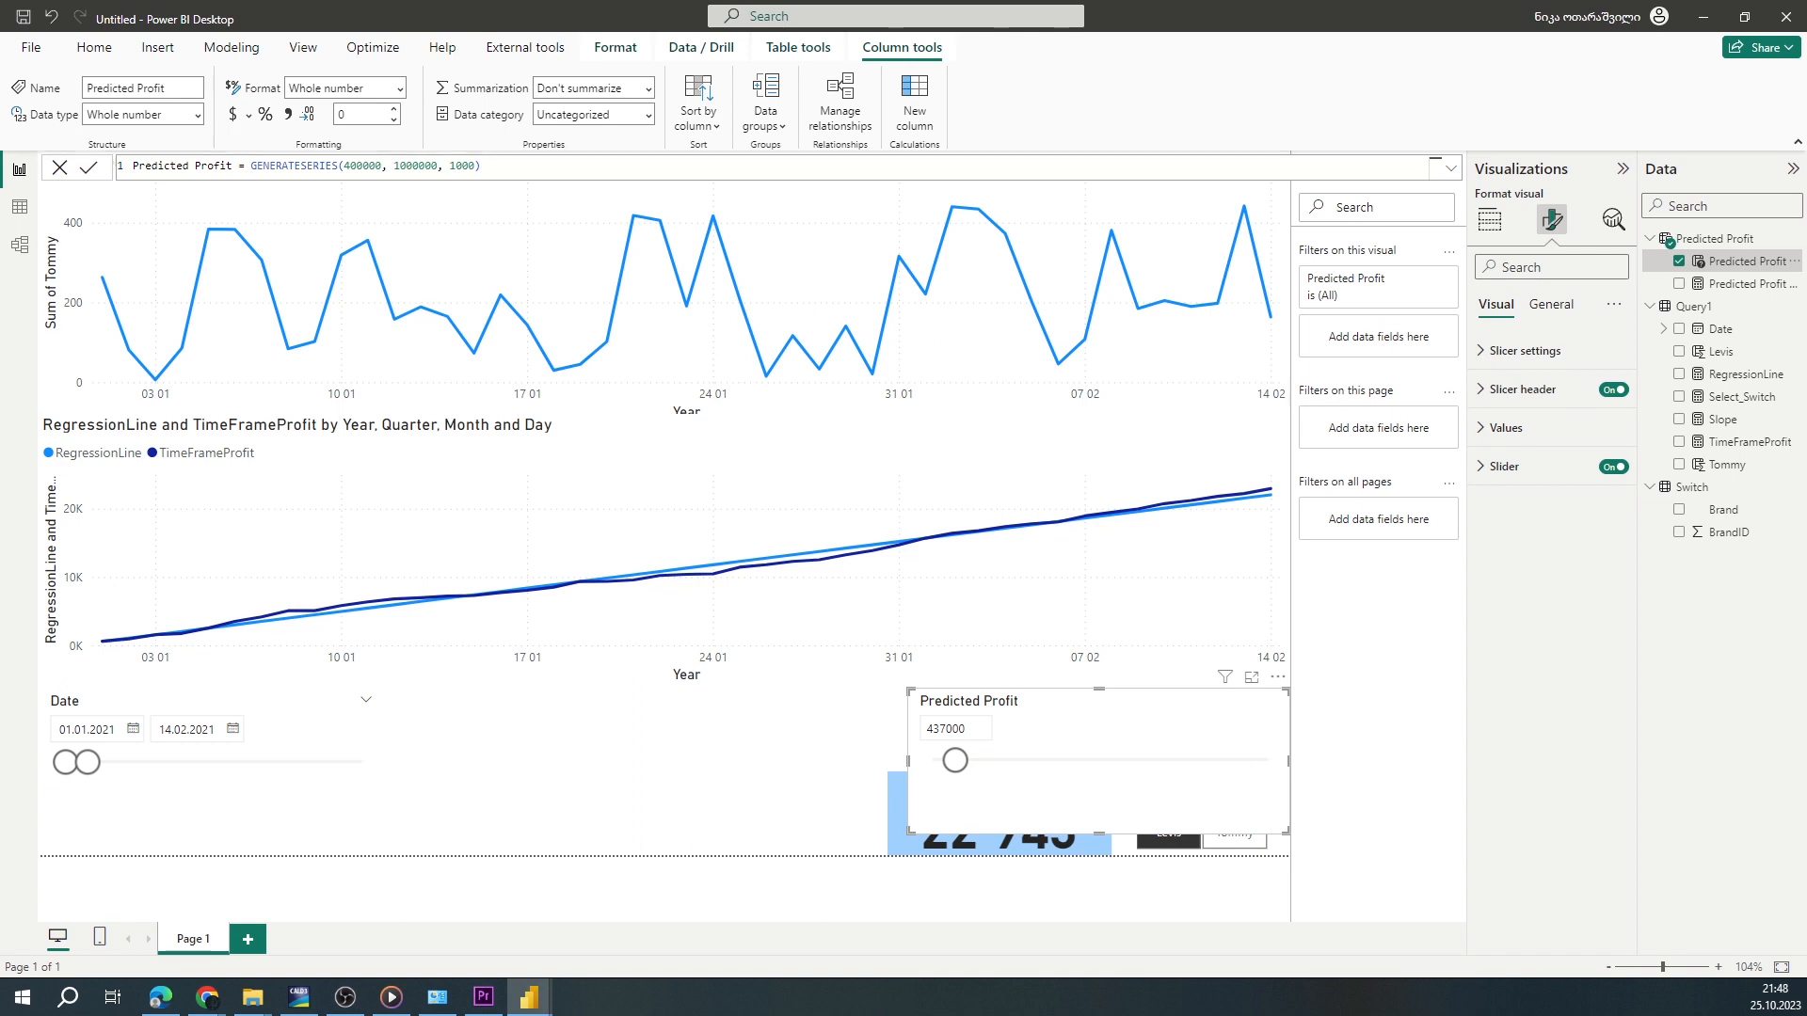
pyautogui.click(1734, 288)
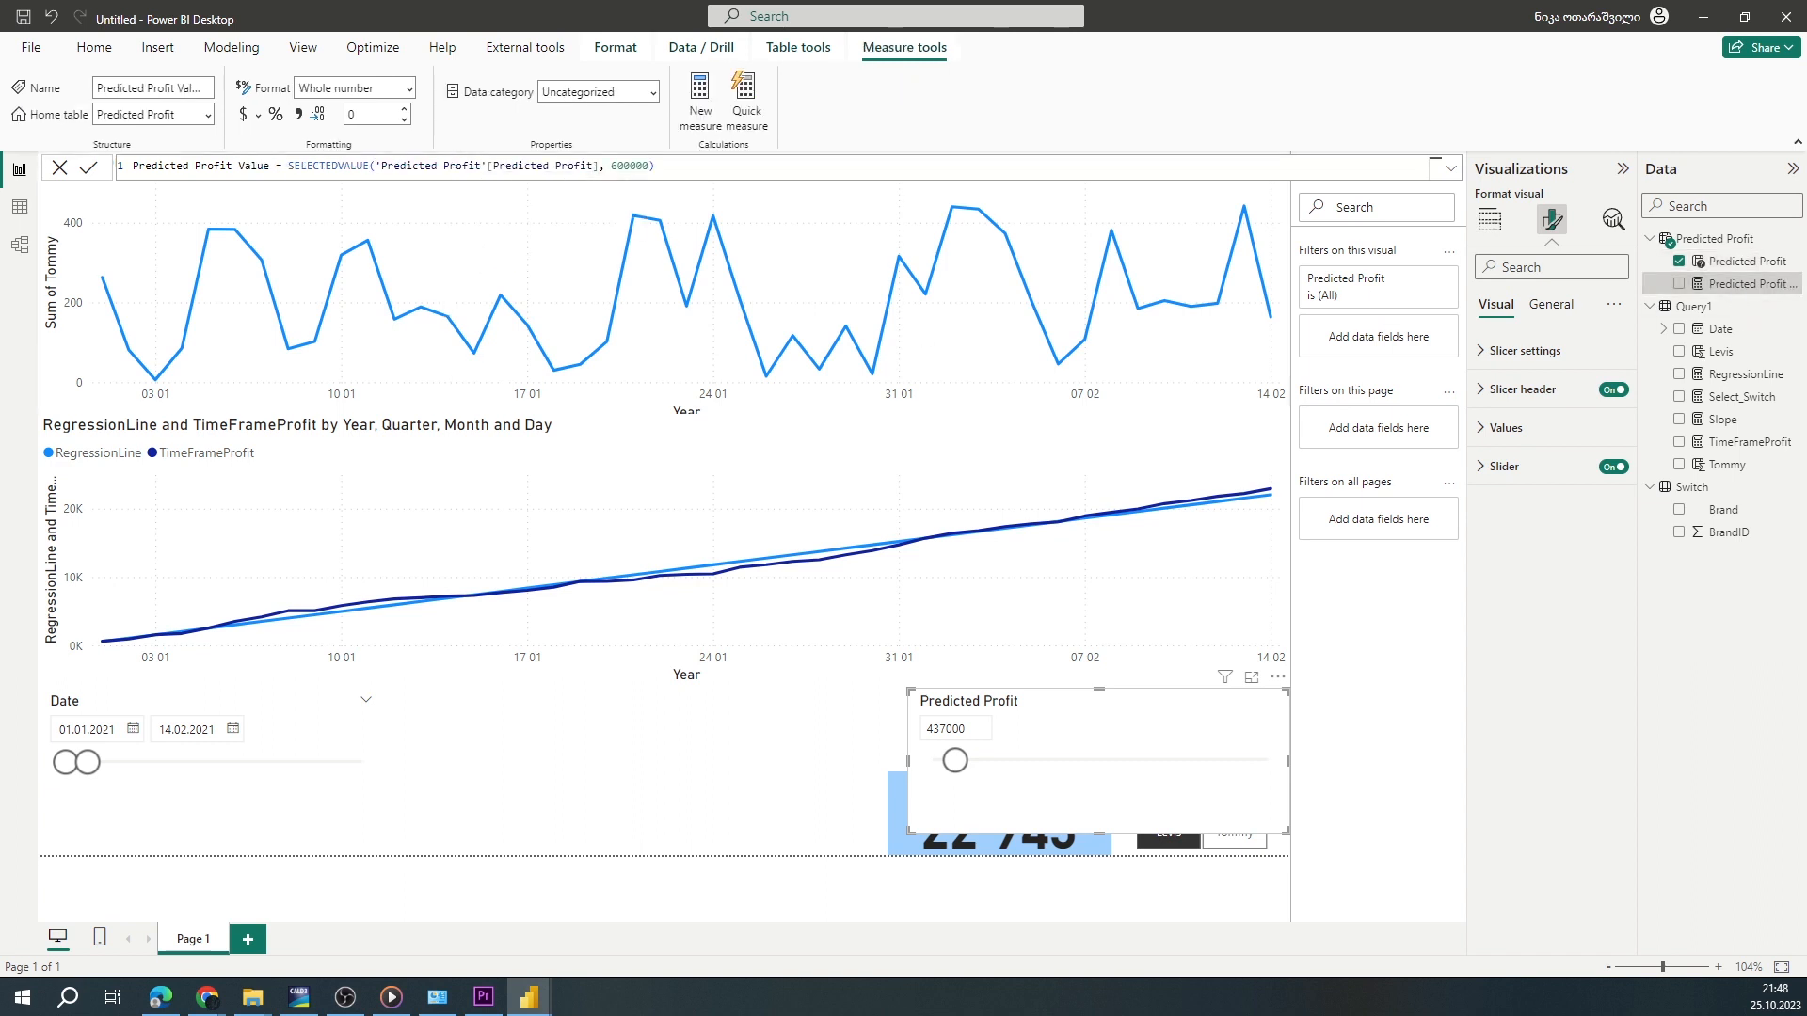
# Replace the 400000 start value in Predicted Profit's GENERATESERIES formula with the start of a ROUND function
pyautogui.click(1747, 261)
pyautogui.doubleClick(345, 166)
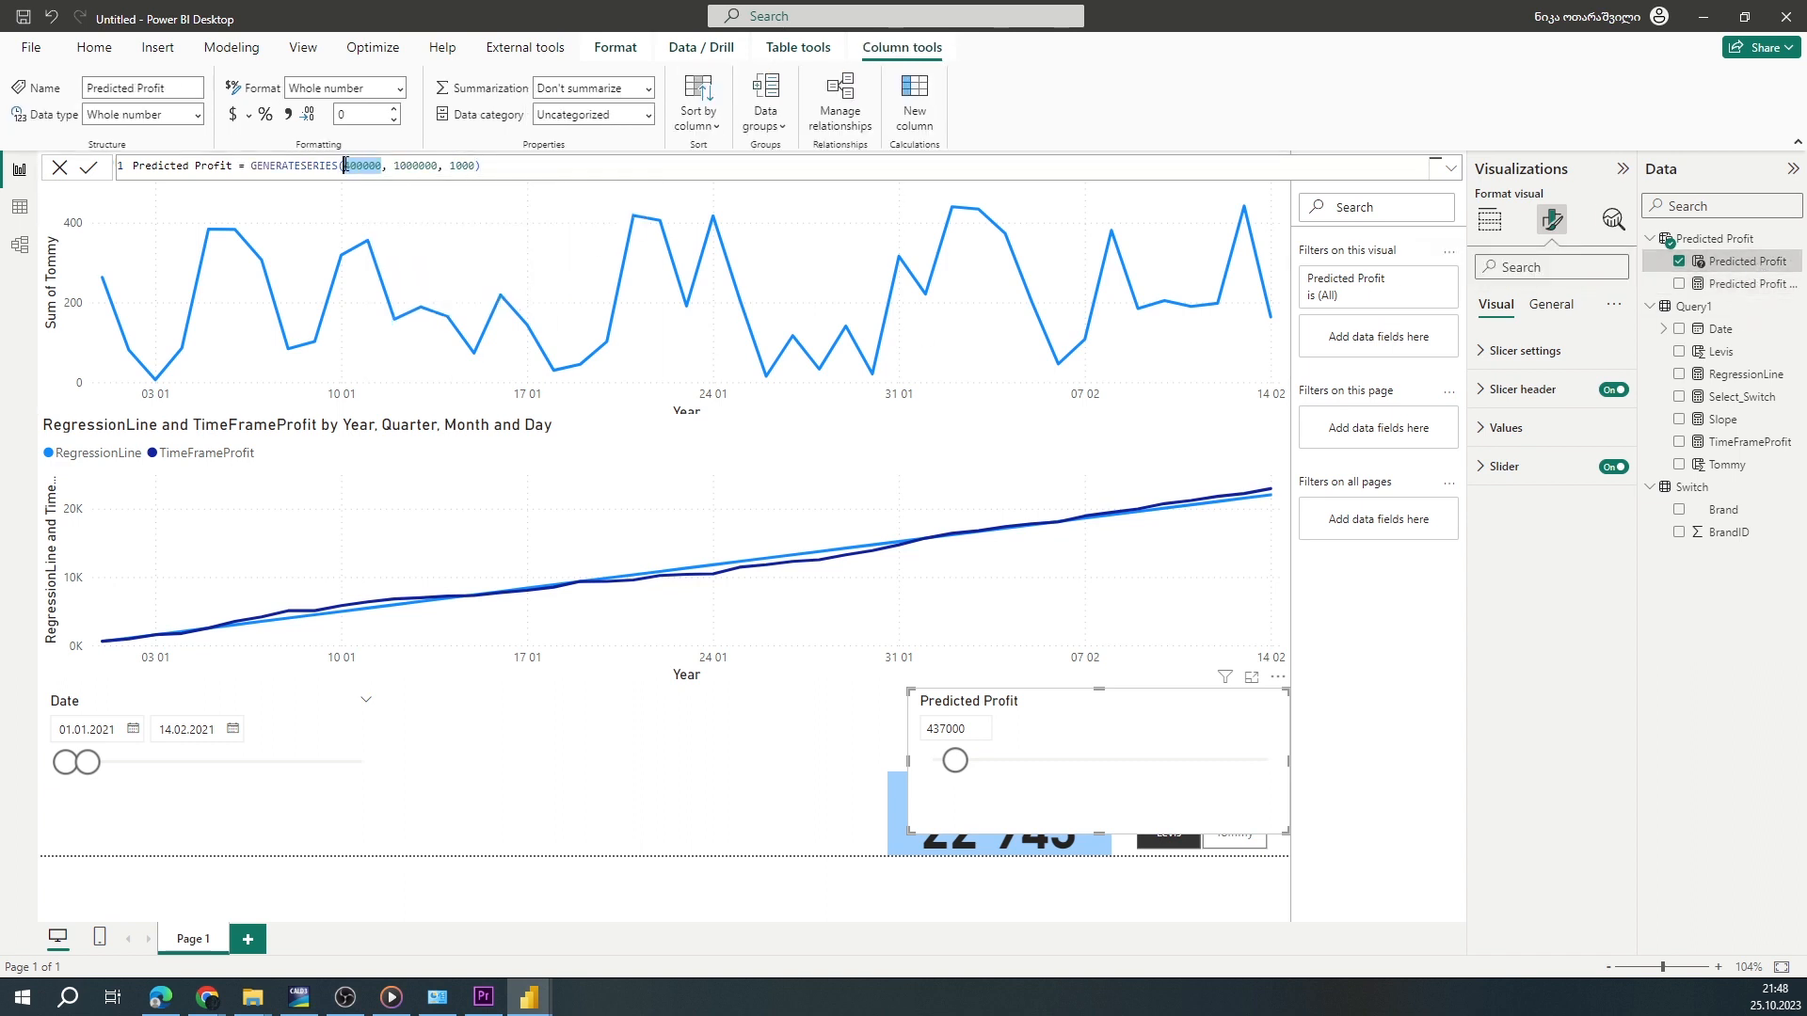
pyautogui.write('ROUND(')
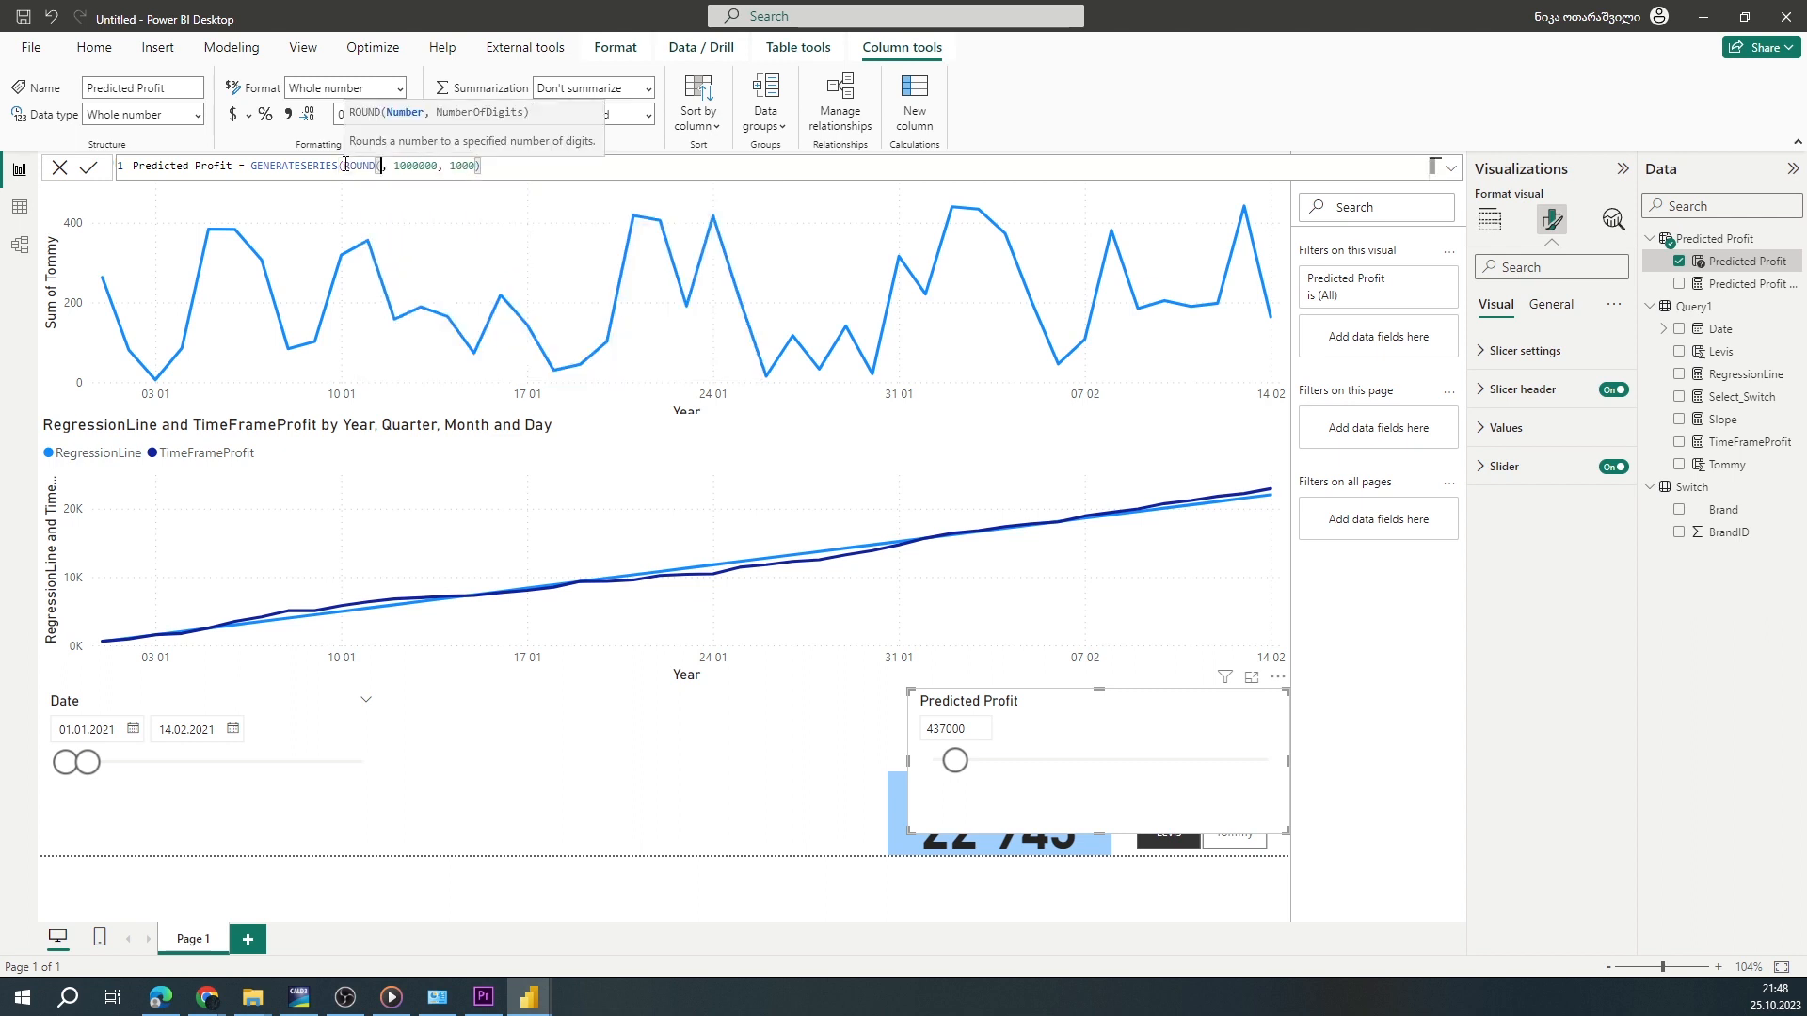
pyautogui.press('Escape')
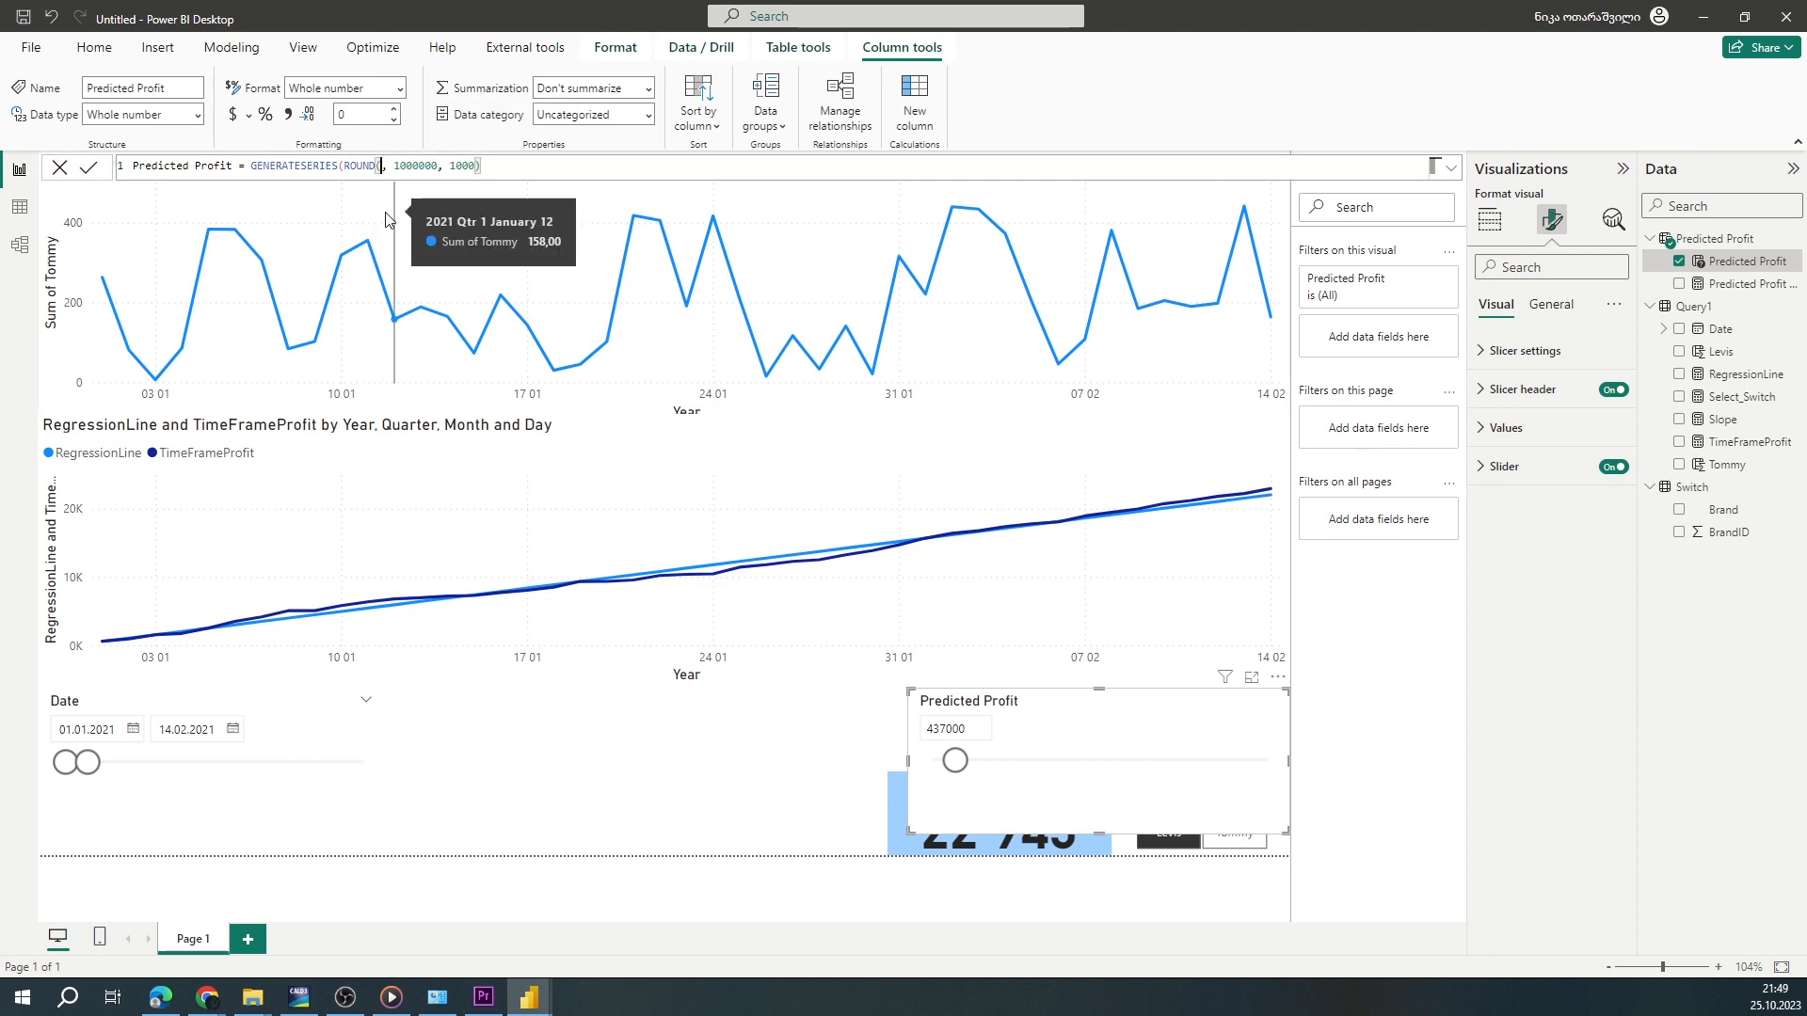
# Add a measure named TotalStatic to Query1, starting its formula with SWITCH([Select_Switch],
pyautogui.click(1797, 313)
pyautogui.click(1694, 311)
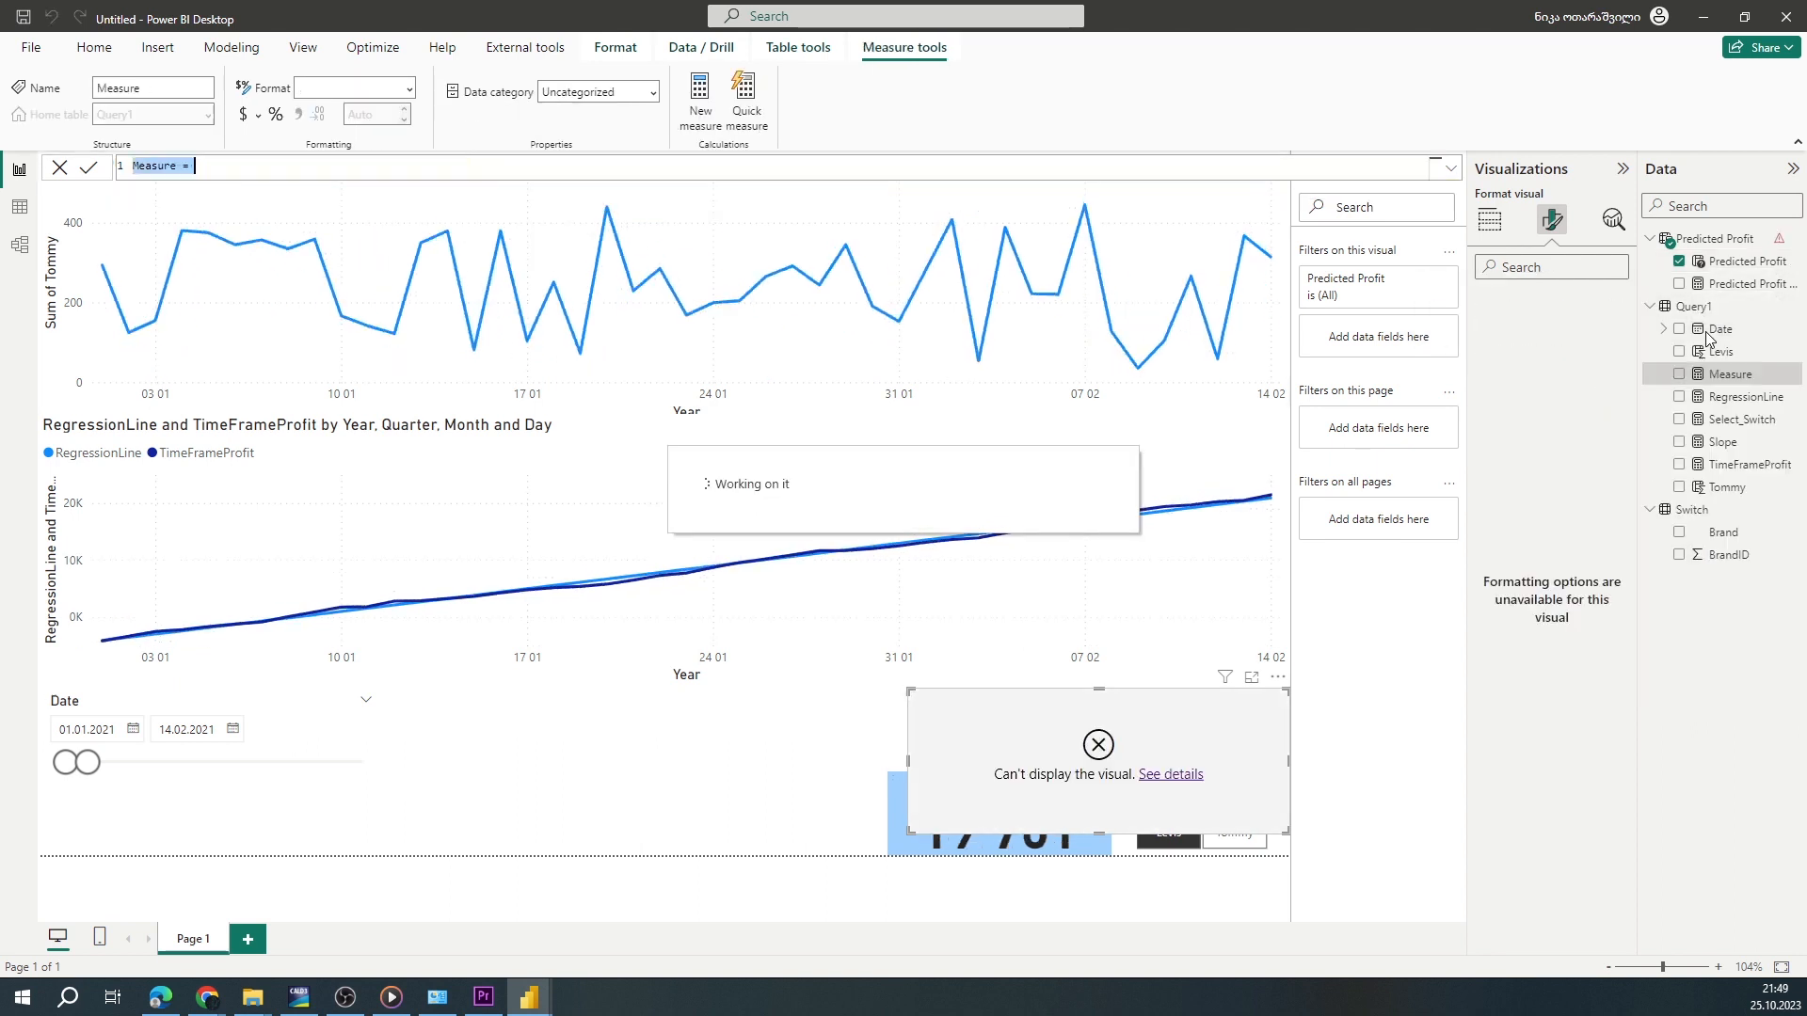
pyautogui.write('TotalStatic')
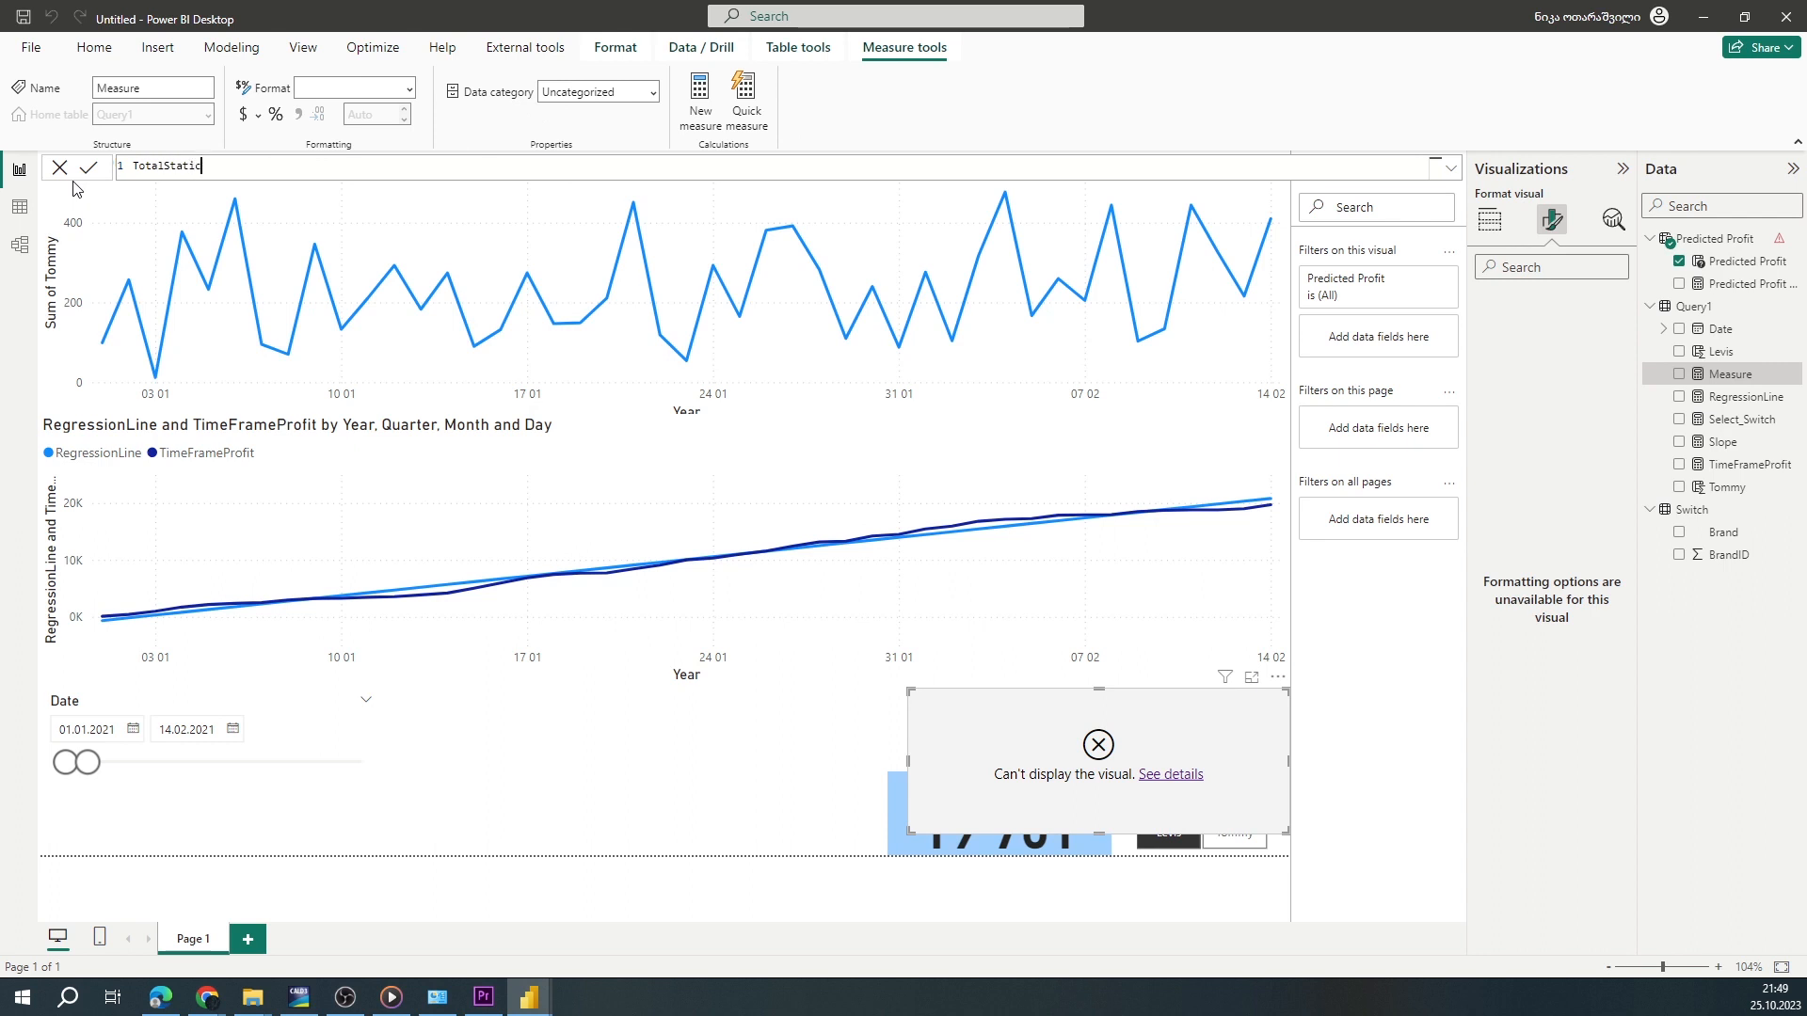
pyautogui.write('=swi')
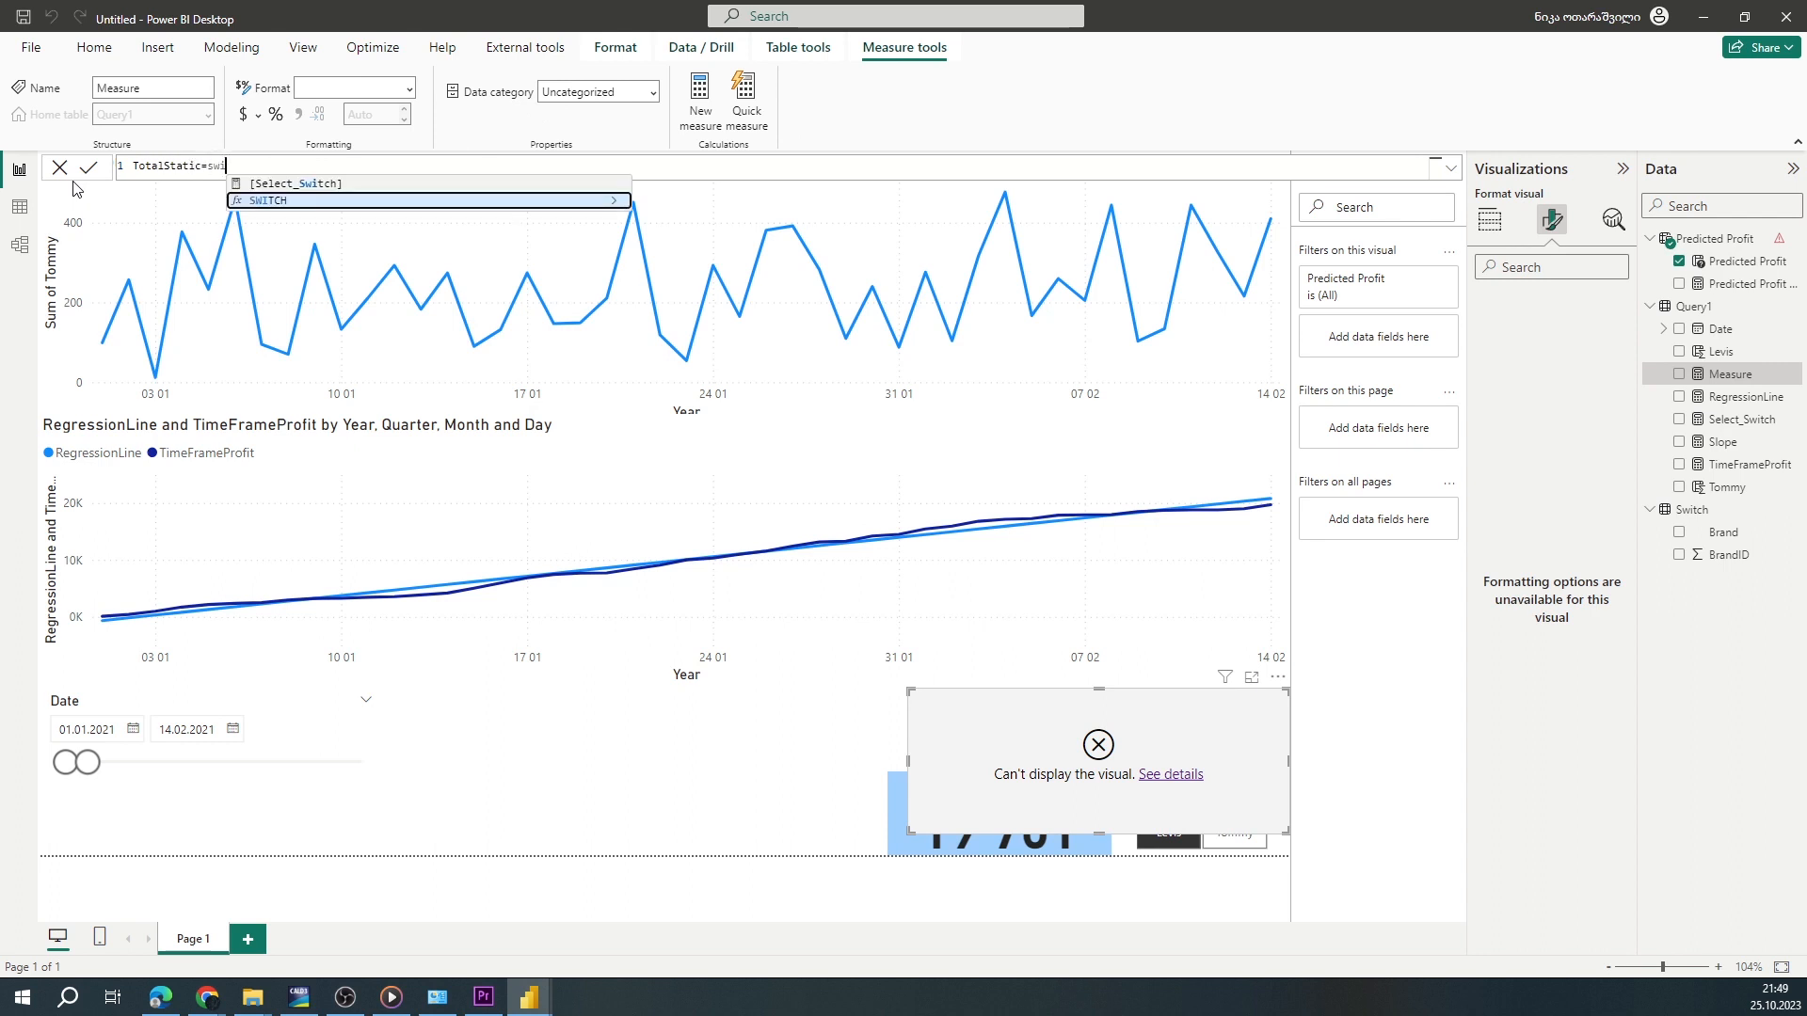
pyautogui.press('Tab')
pyautogui.write('sel')
pyautogui.press('Up')
pyautogui.press('Up')
pyautogui.press('Up')
pyautogui.press('Tab')
pyautogui.write(',')
pyautogui.hotkey('shift', 'Return')
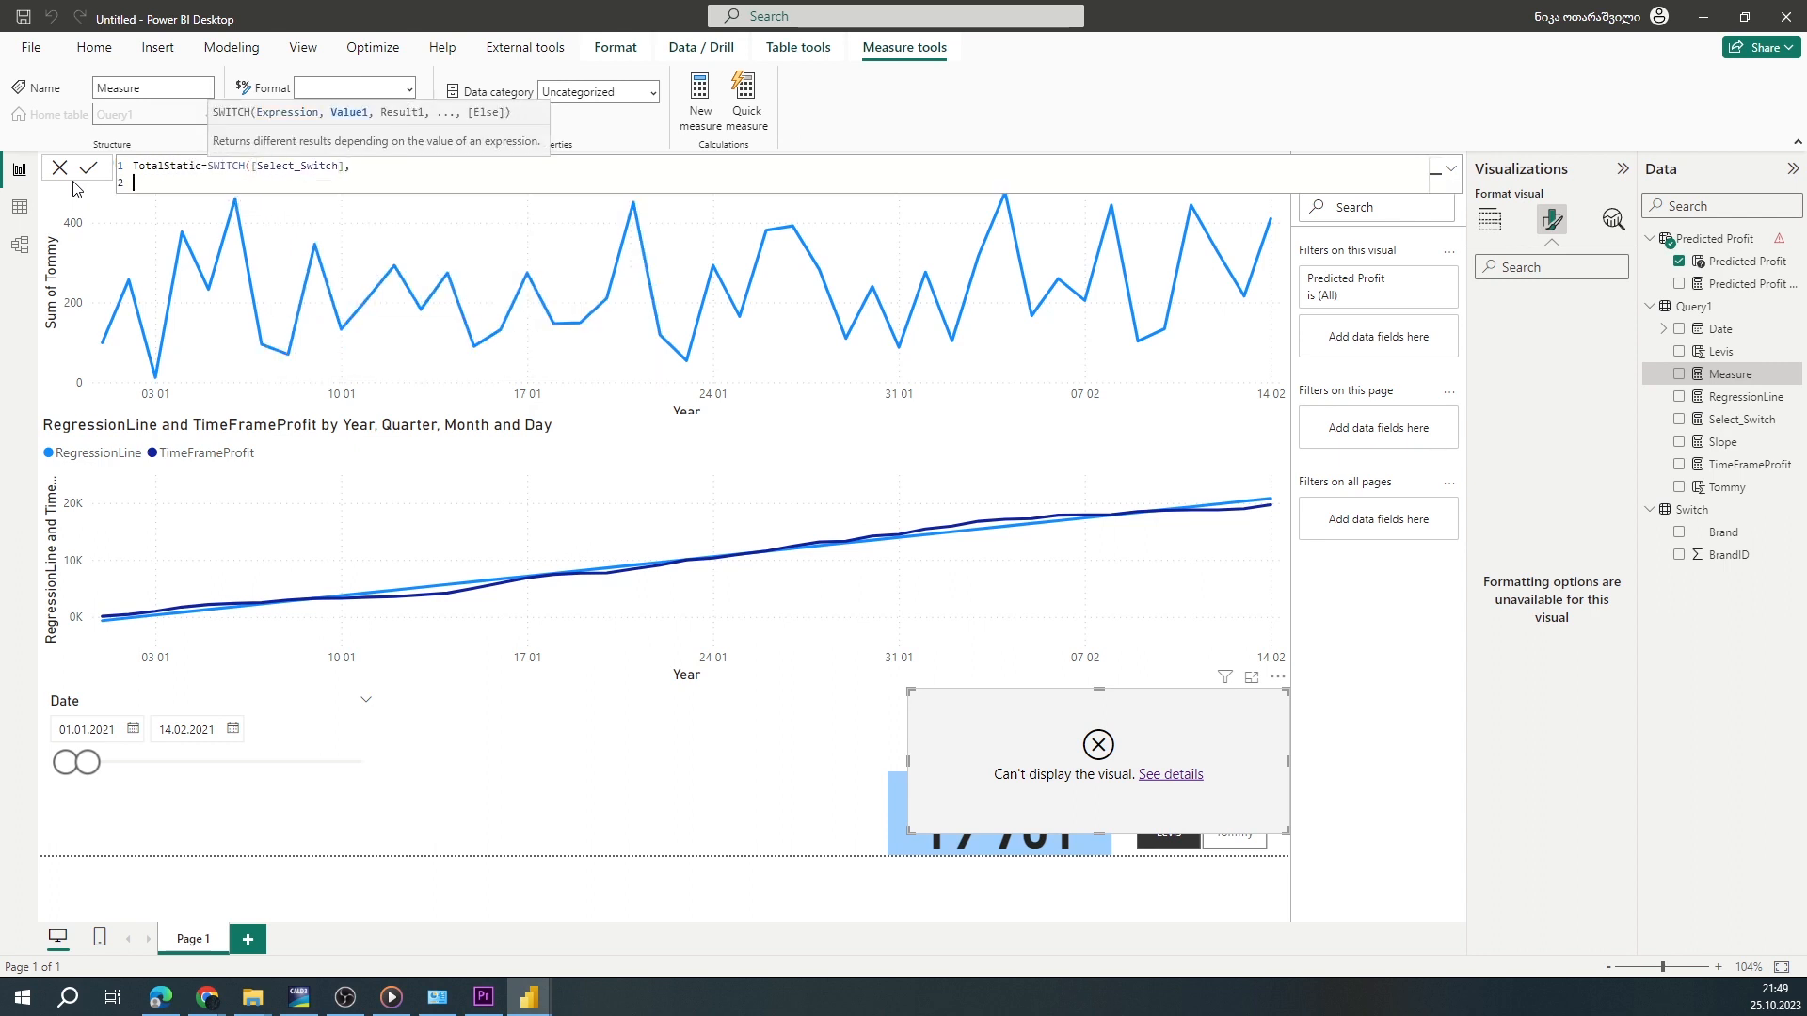
# Add case 1 to the TotalStatic formula as SUMX(ALL(Query1),Query1[Levis])
pyautogui.write('1,S')
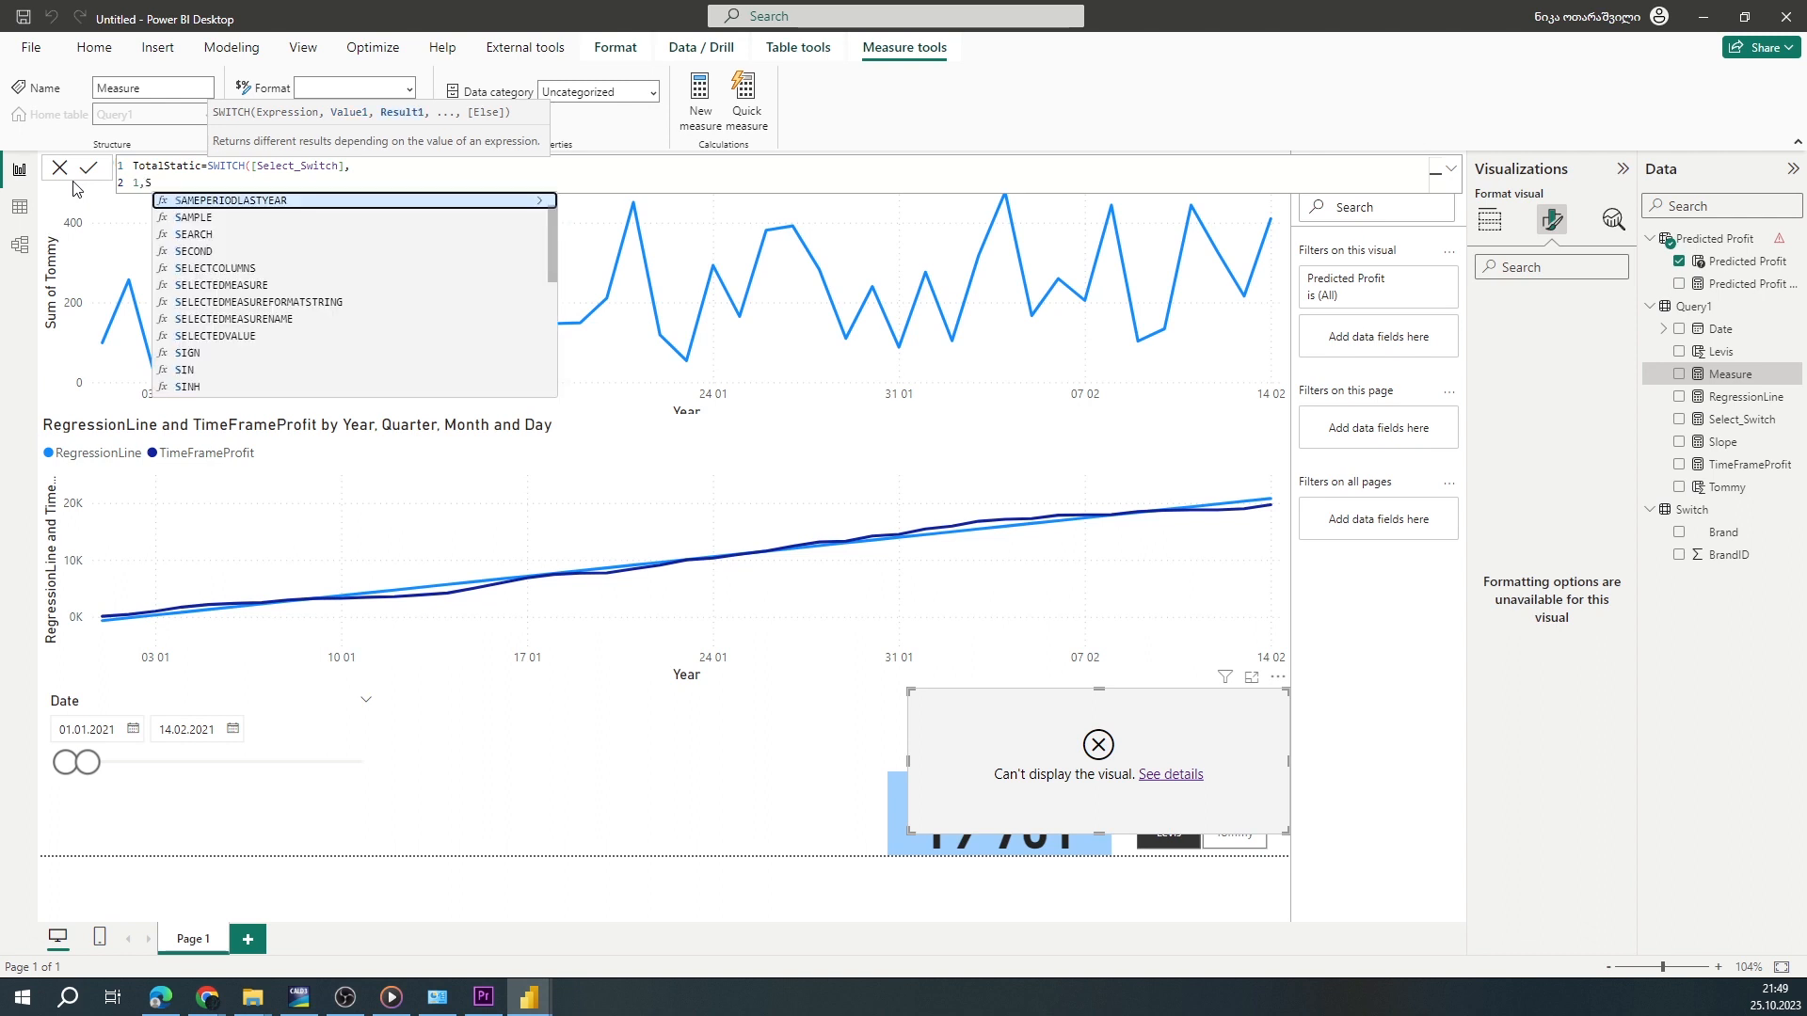
pyautogui.press('Escape')
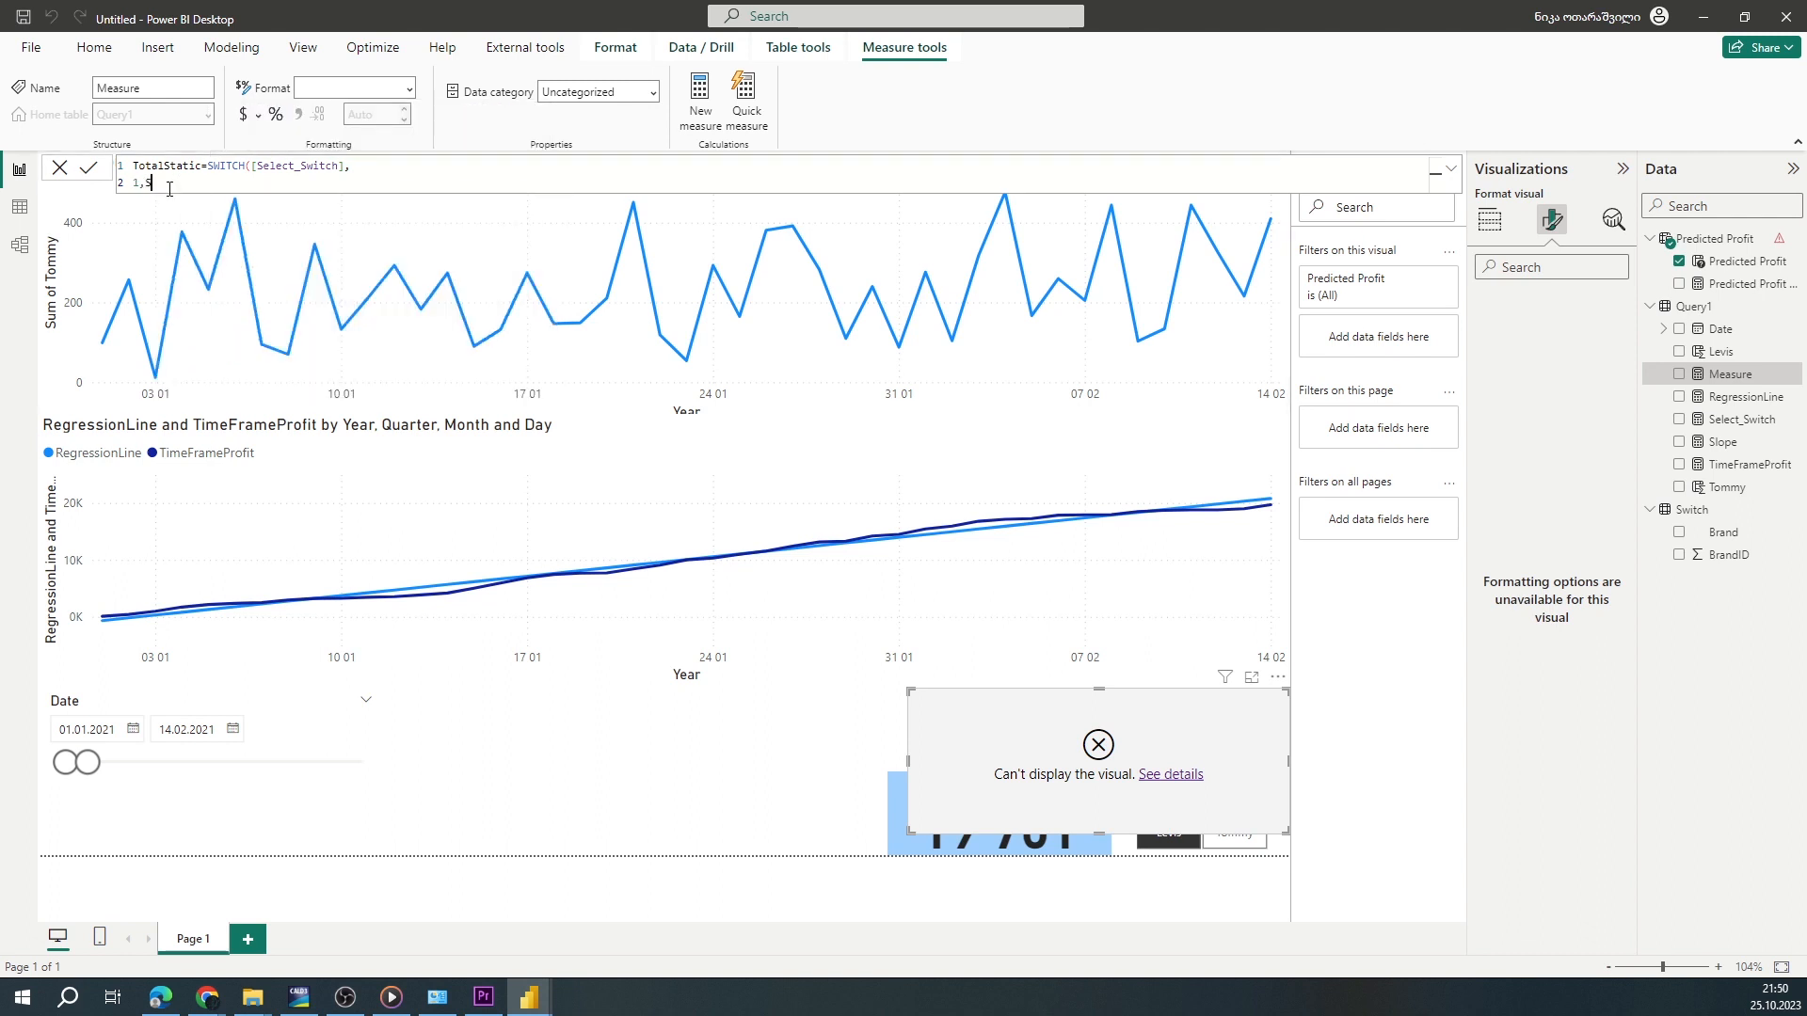
pyautogui.write('UMX(ALL(')
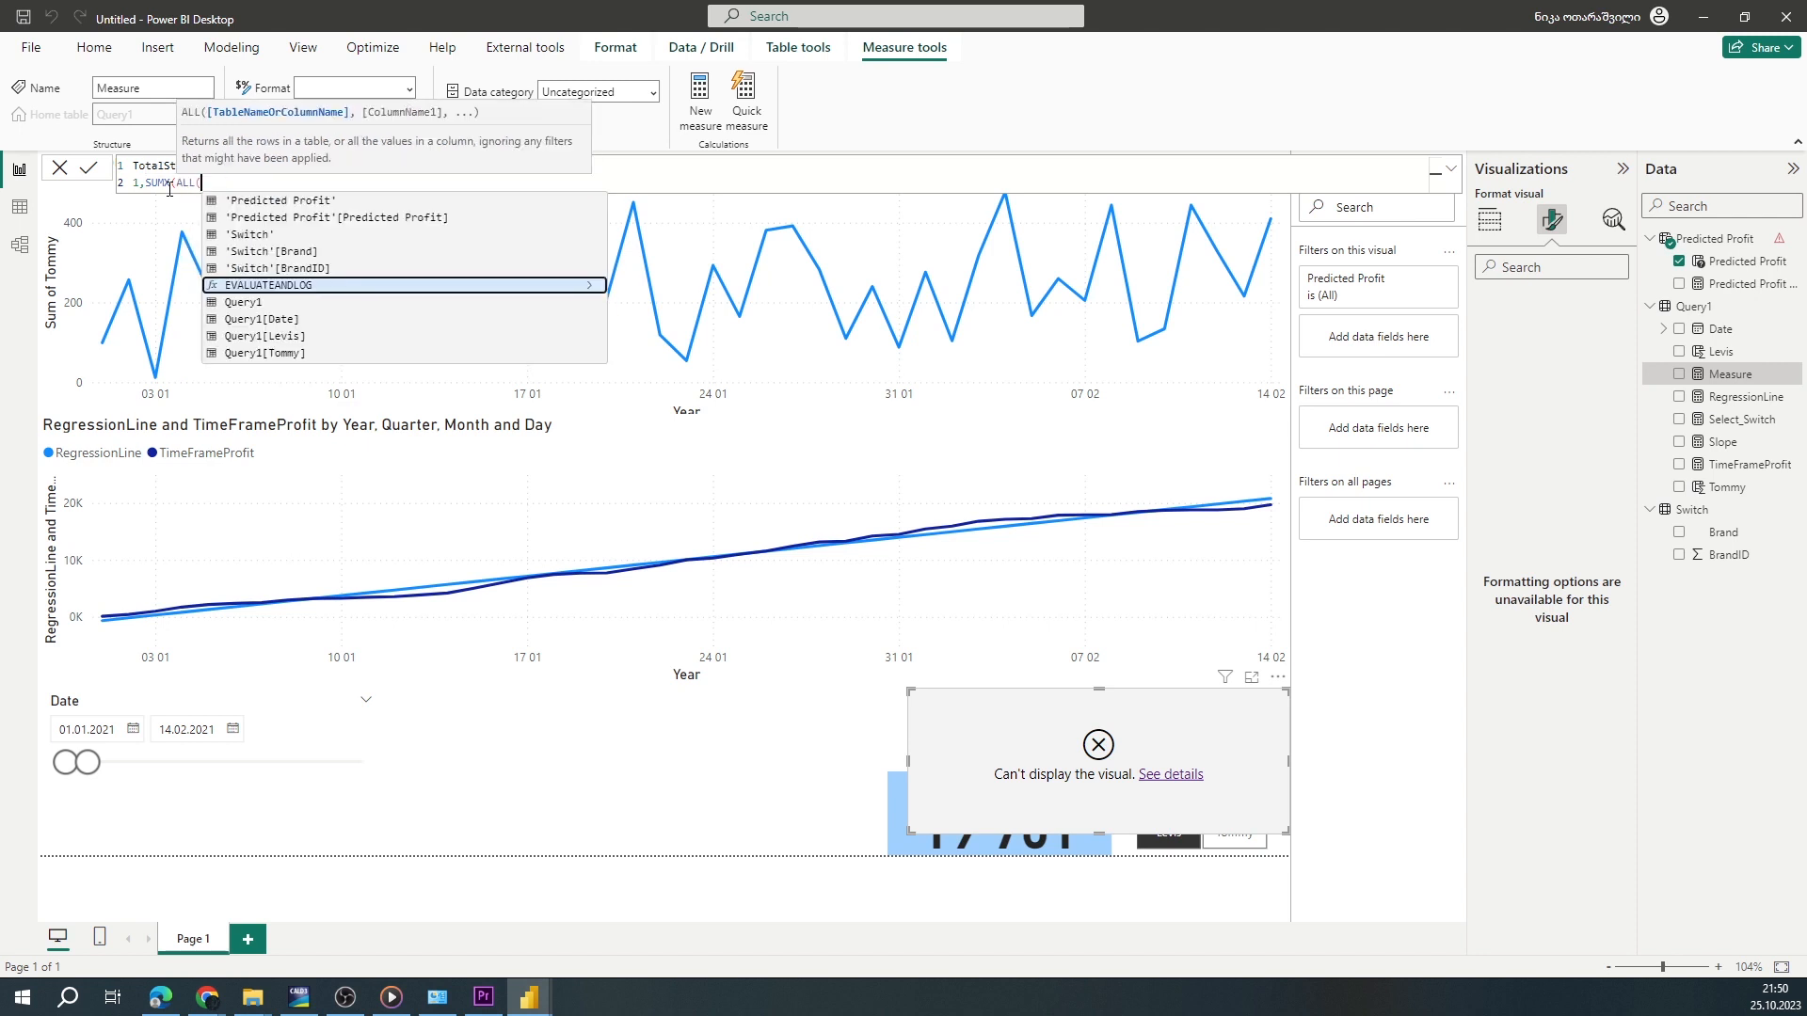
pyautogui.write('Query1),')
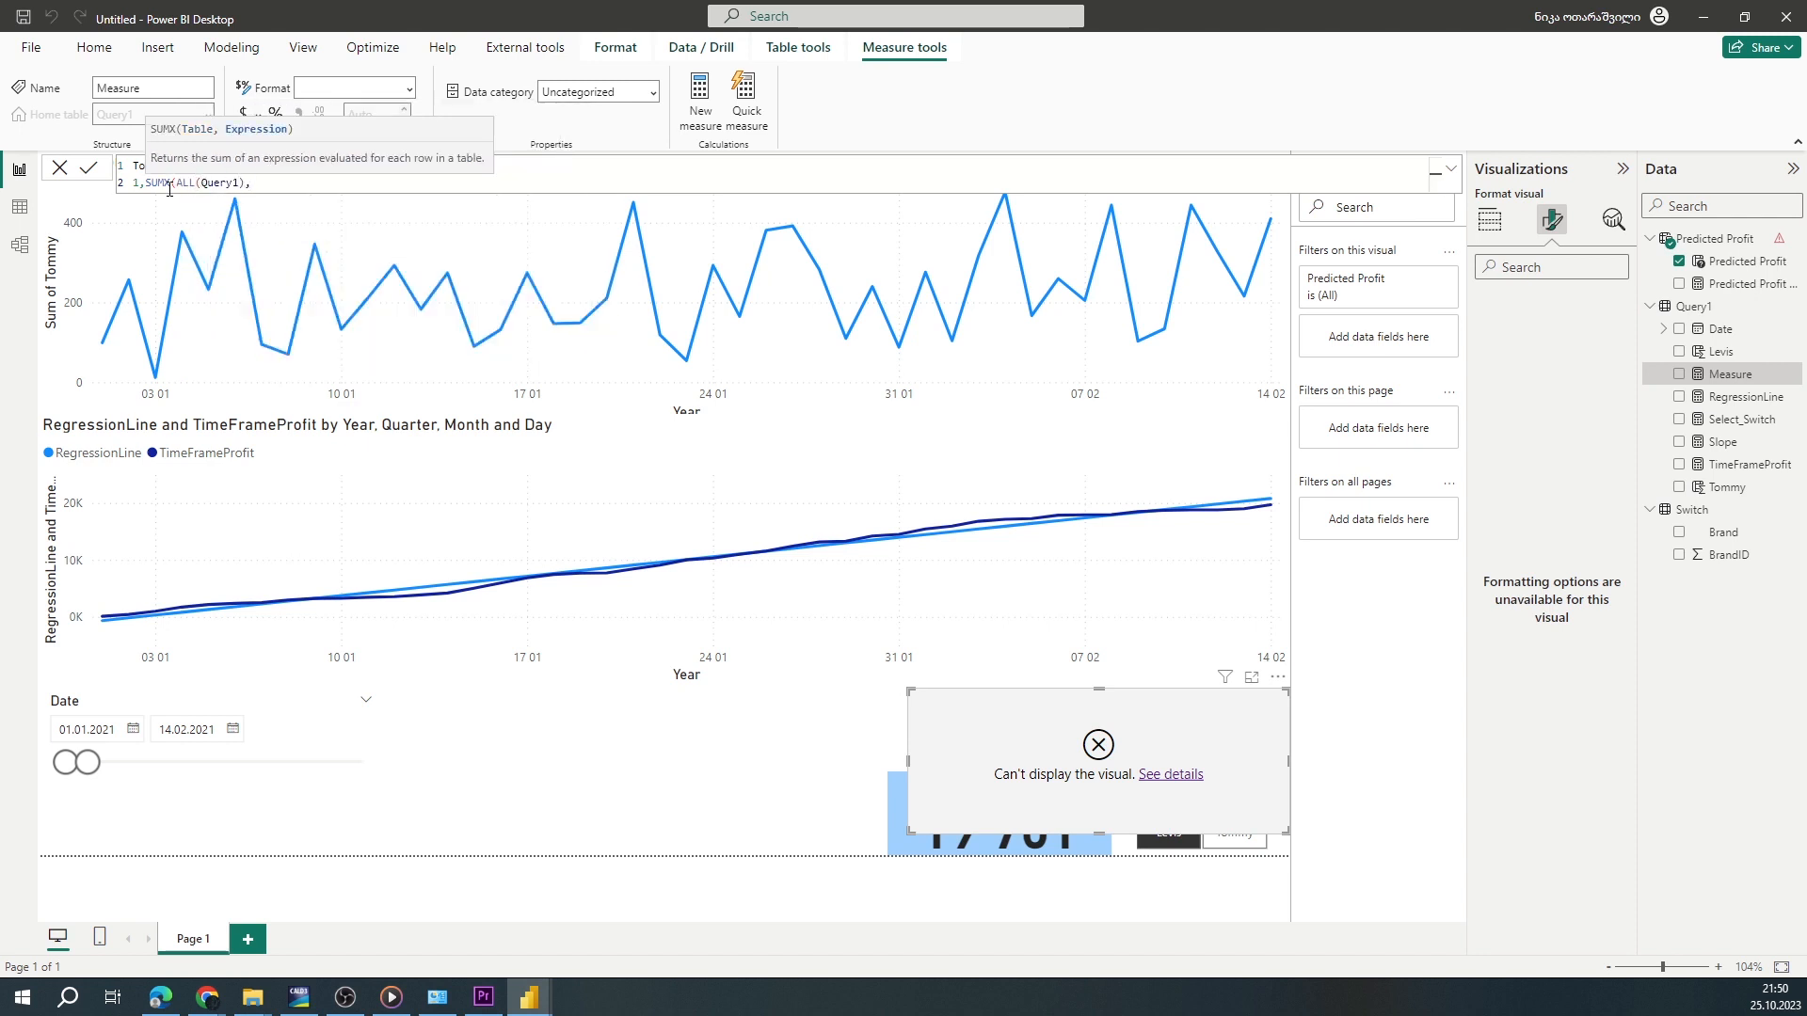
pyautogui.write('q')
pyautogui.press('Down')
pyautogui.press('Down')
pyautogui.press('Down')
pyautogui.press('Tab')
pyautogui.write('),')
pyautogui.hotkey('shift', 'Return')
# Add case 2 to TotalStatic as a SUMX over ALL of Query1 for Query1[Tommy], with SWITCH's closing parenthesis on its own line
pyautogui.write('2,SUMX')
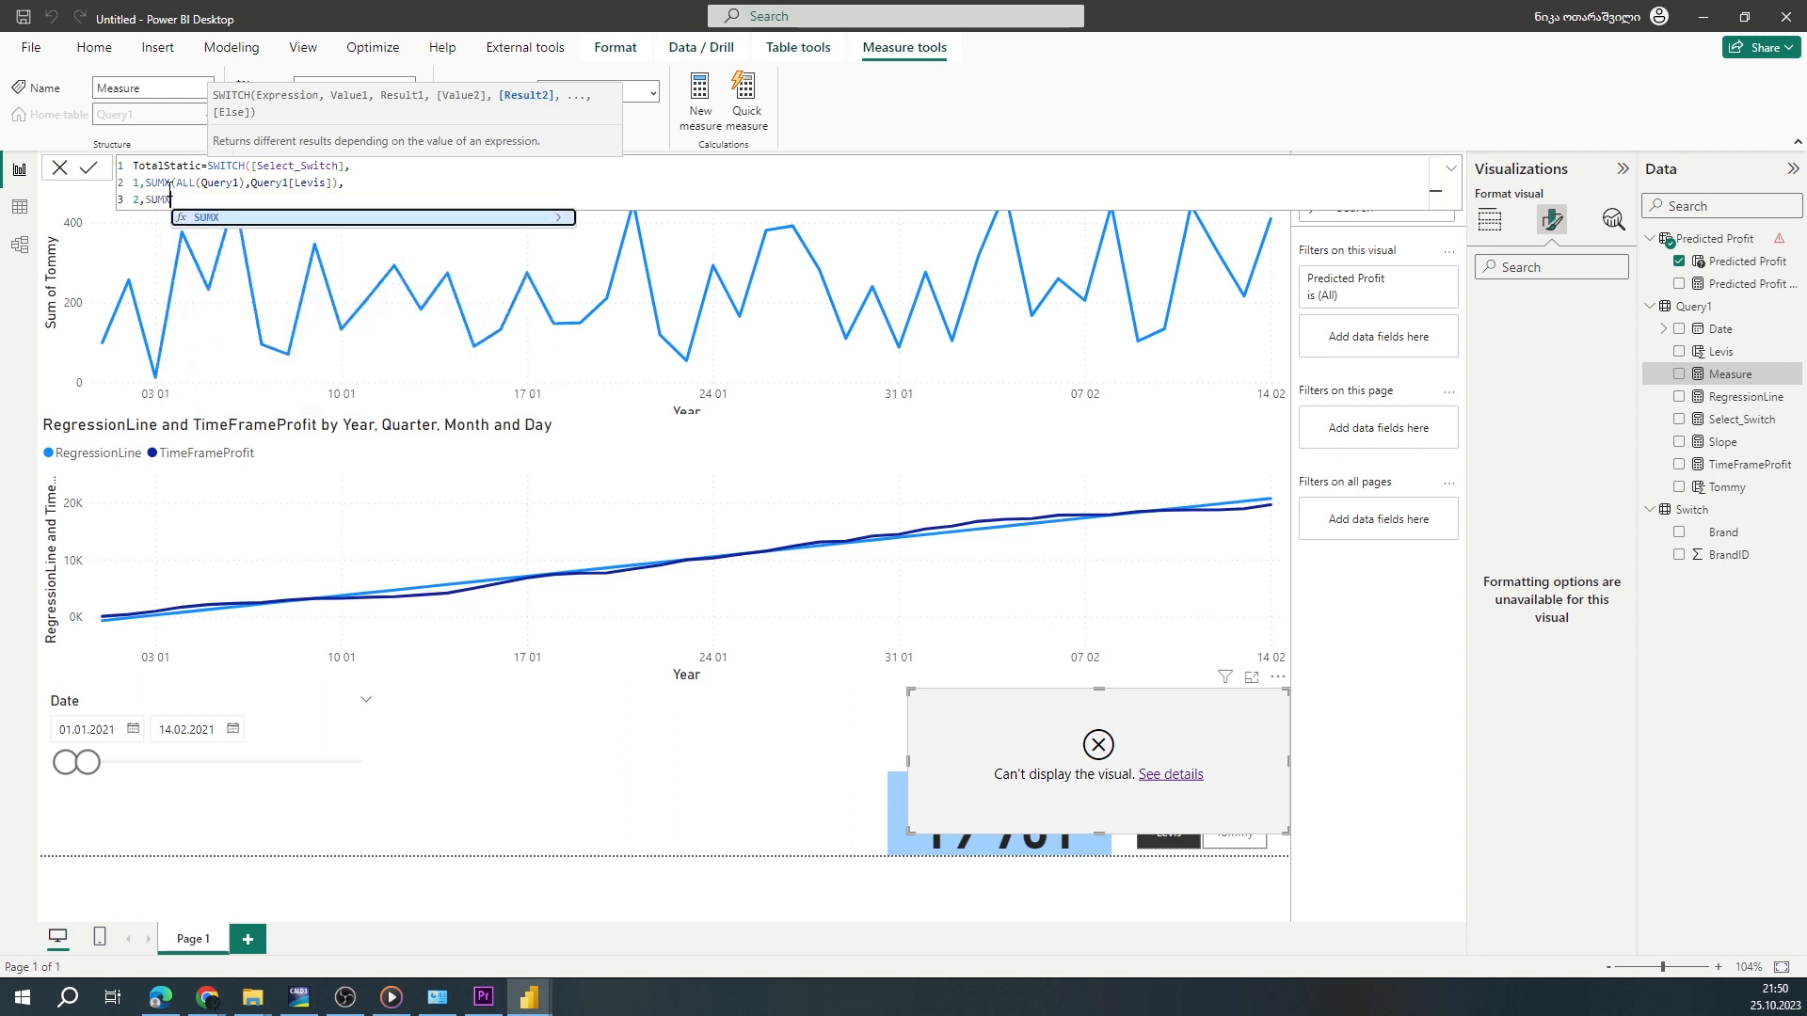
pyautogui.write('(ALL(')
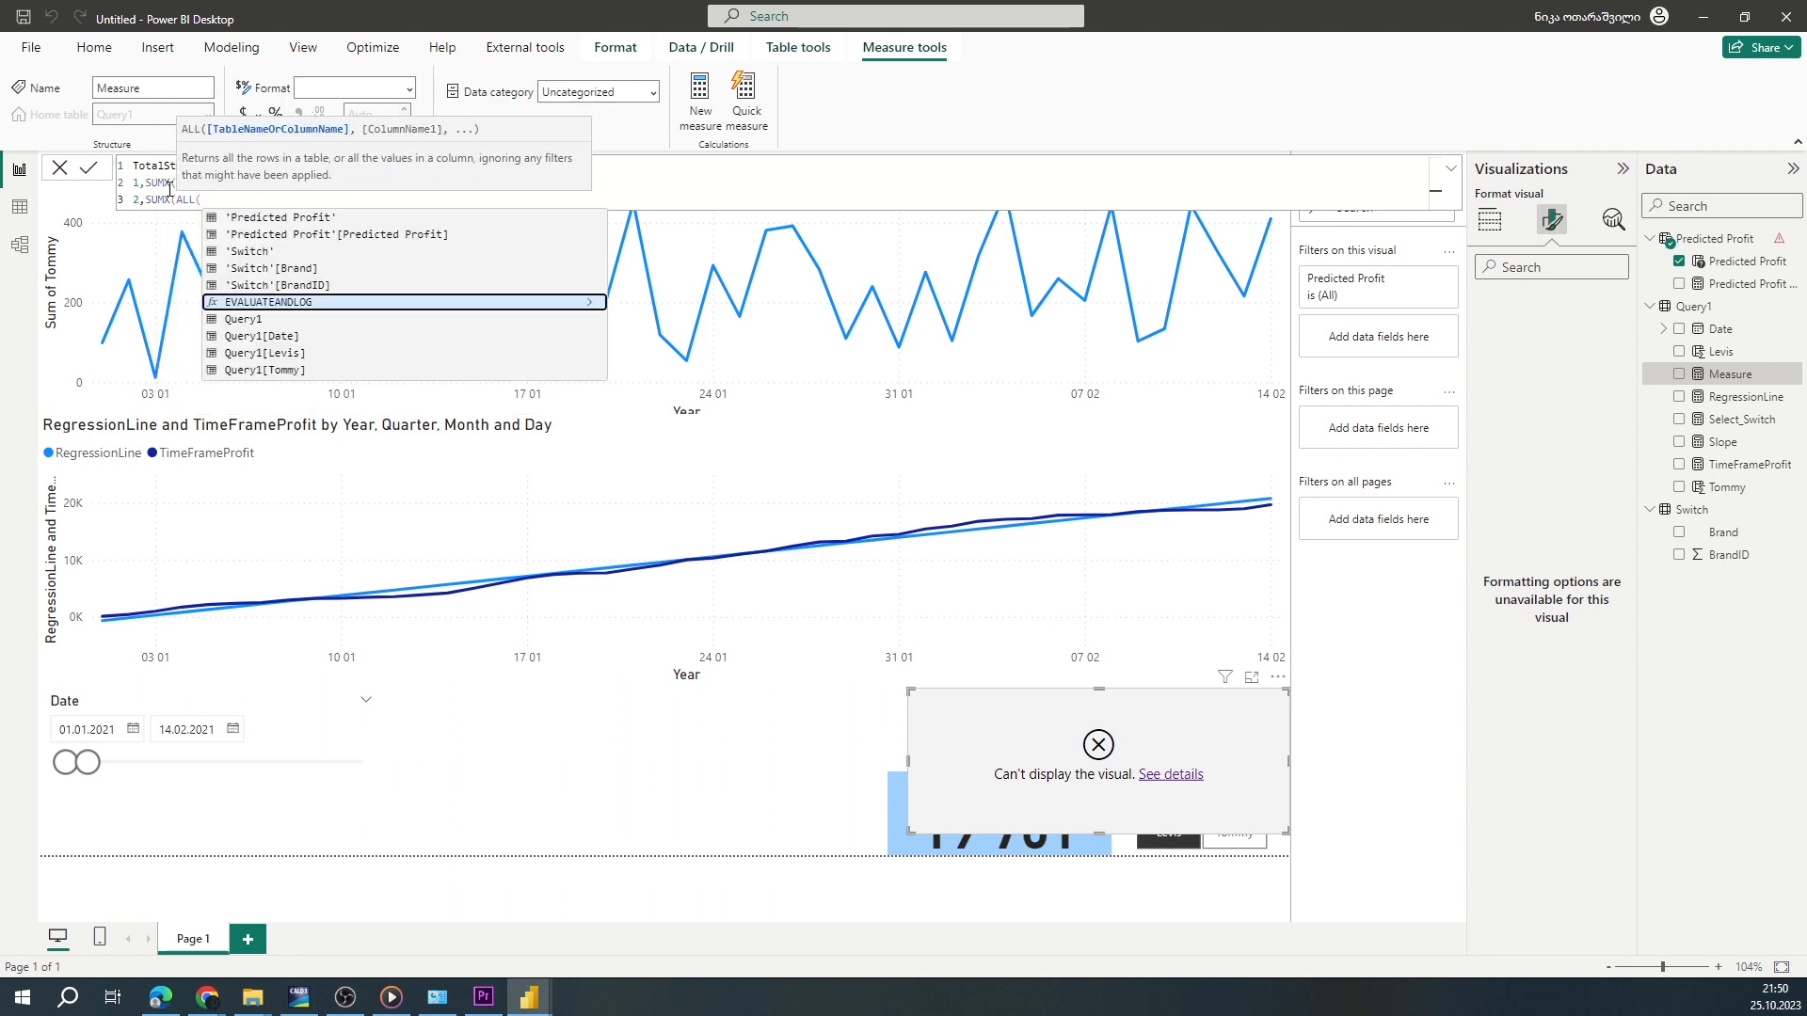
pyautogui.write('Query1,q')
pyautogui.press('Down')
pyautogui.press('Down')
pyautogui.press('Down')
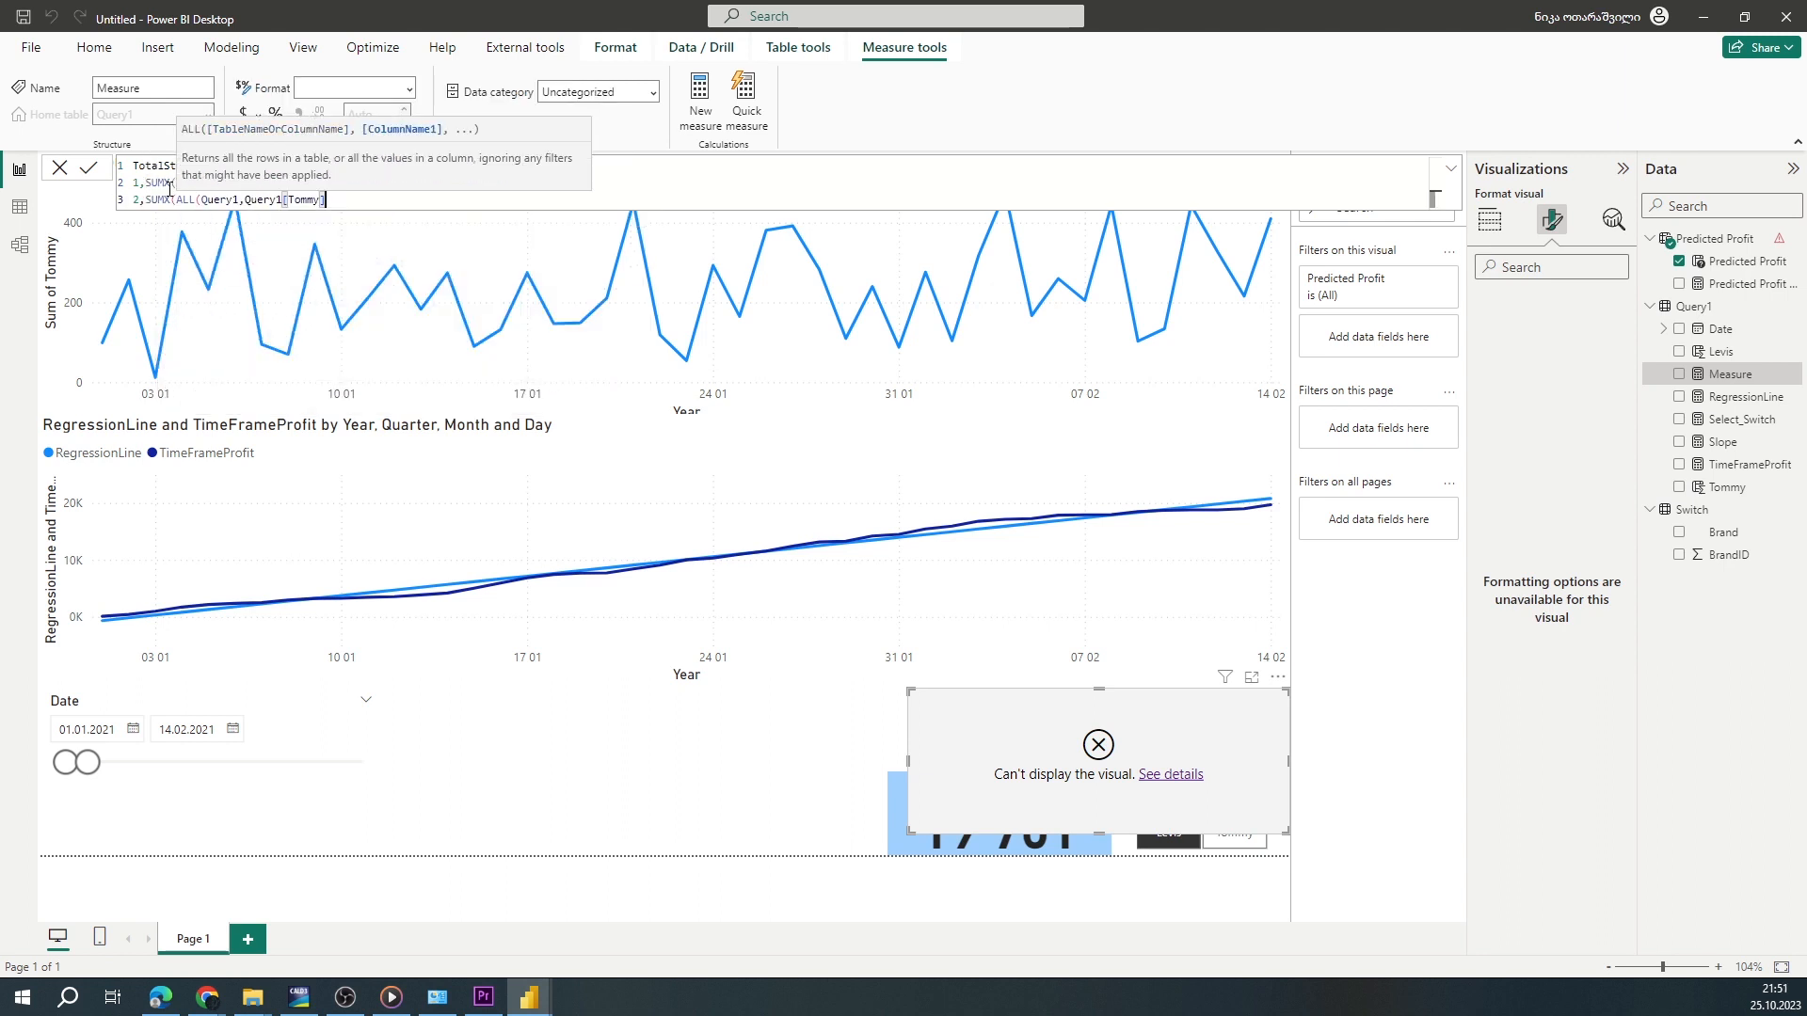
pyautogui.press('Tab')
pyautogui.write(')))')
pyautogui.press('Left')
pyautogui.hotkey('shift', 'Return')
pyautogui.press('Left')
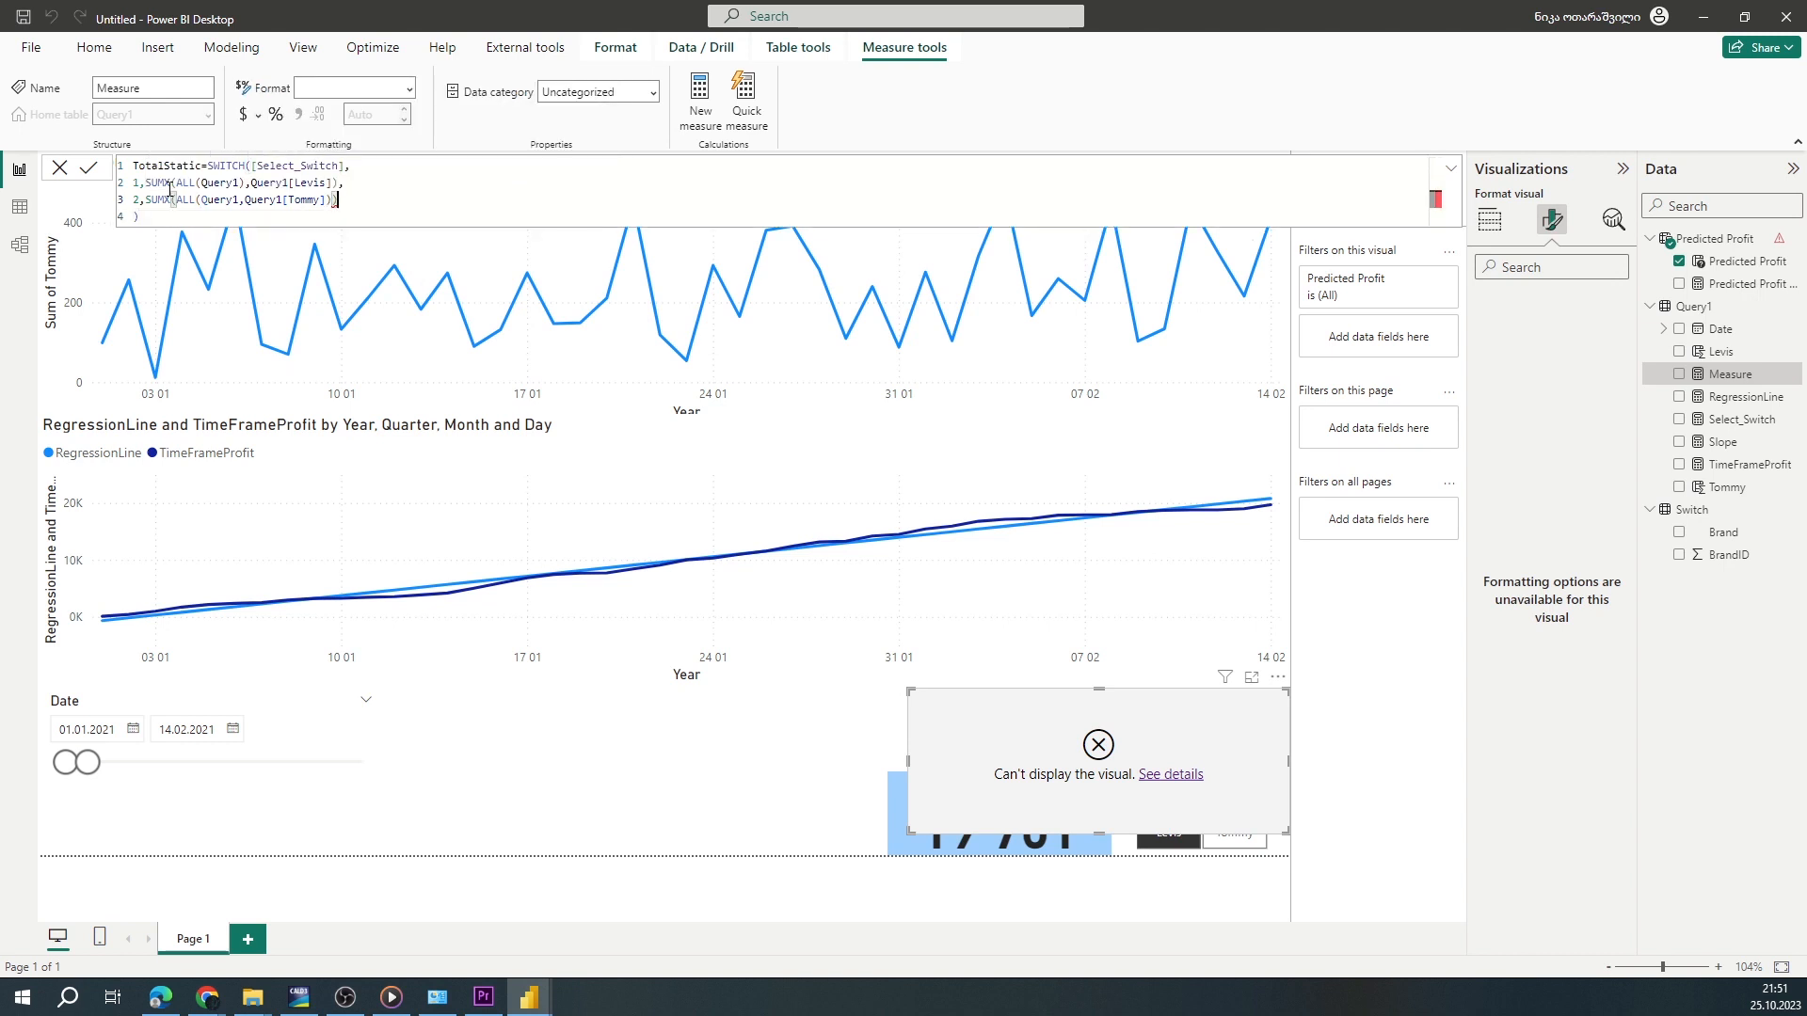
# Correct case 2 to SUMX(ALL(Query1),Query1[Tommy]) and commit the TotalStatic measure
pyautogui.press('Down')
pyautogui.click(238, 200)
pyautogui.write(')')
pyautogui.click(140, 218)
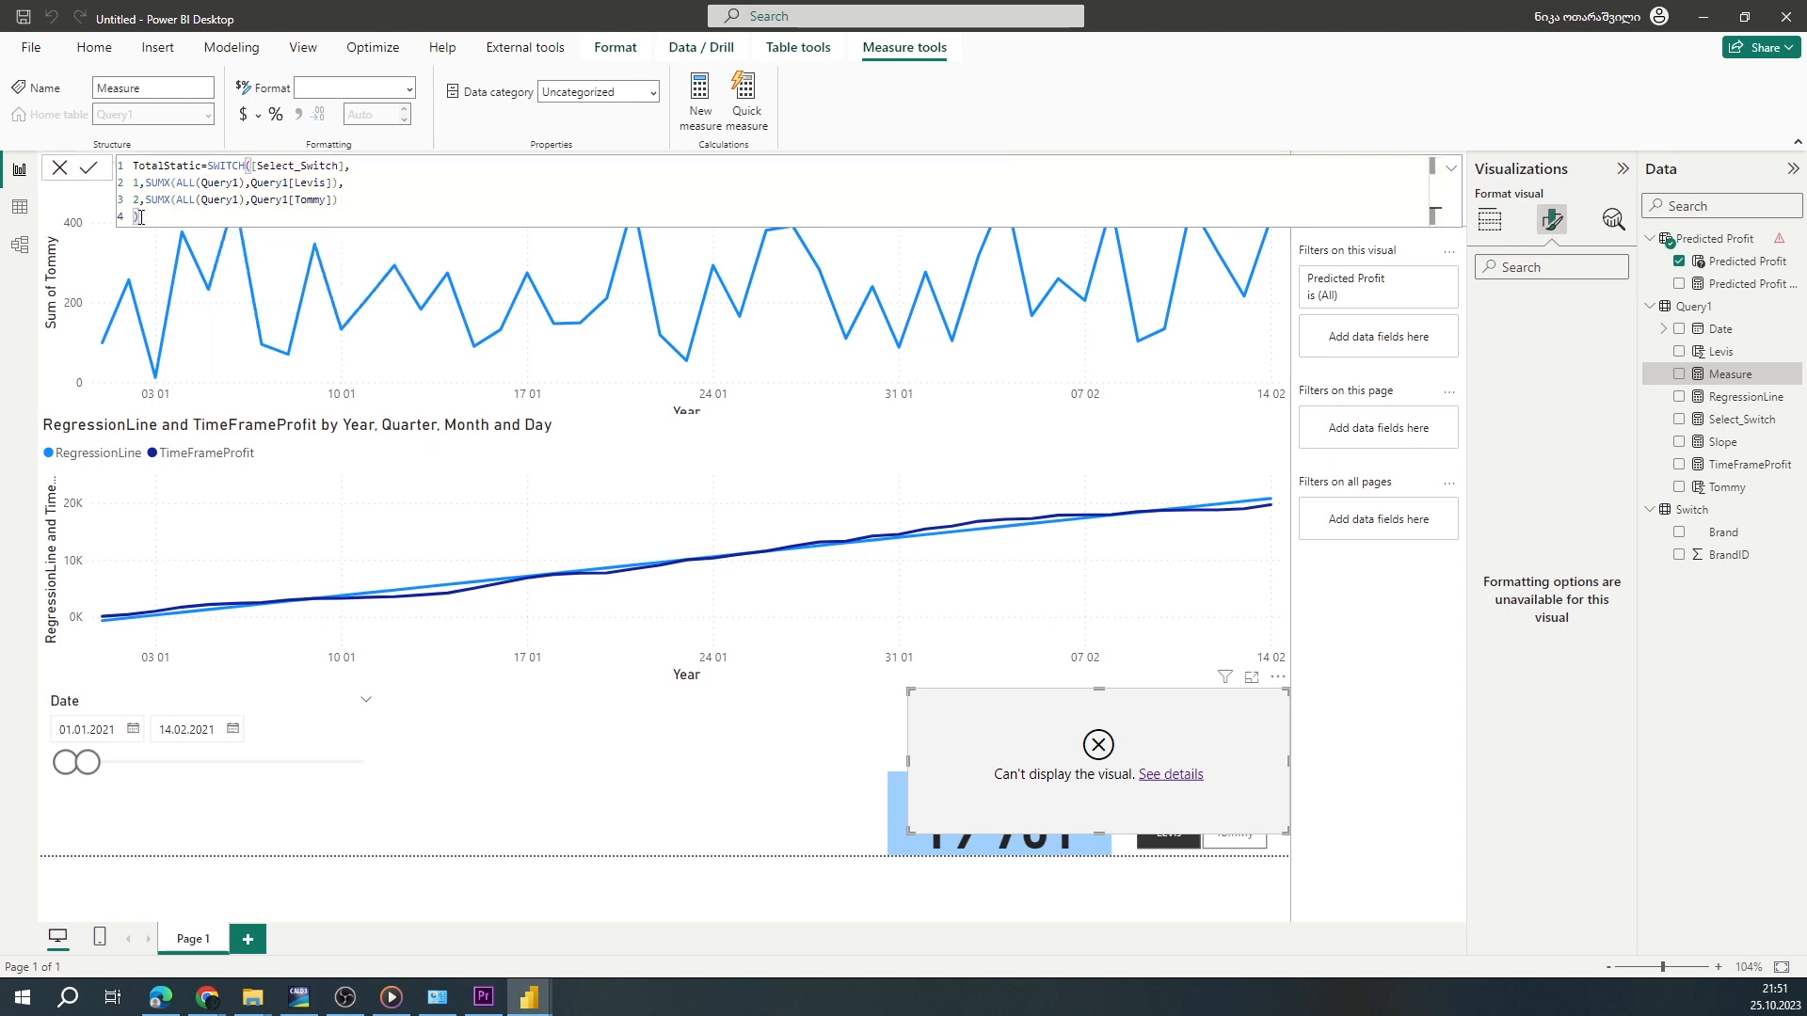
pyautogui.click(89, 168)
# Complete and commit the Predicted Profit formula as GENERATESERIES(ROUND([TotalStatic],-3), 1000000, 1000)
pyautogui.click(1747, 260)
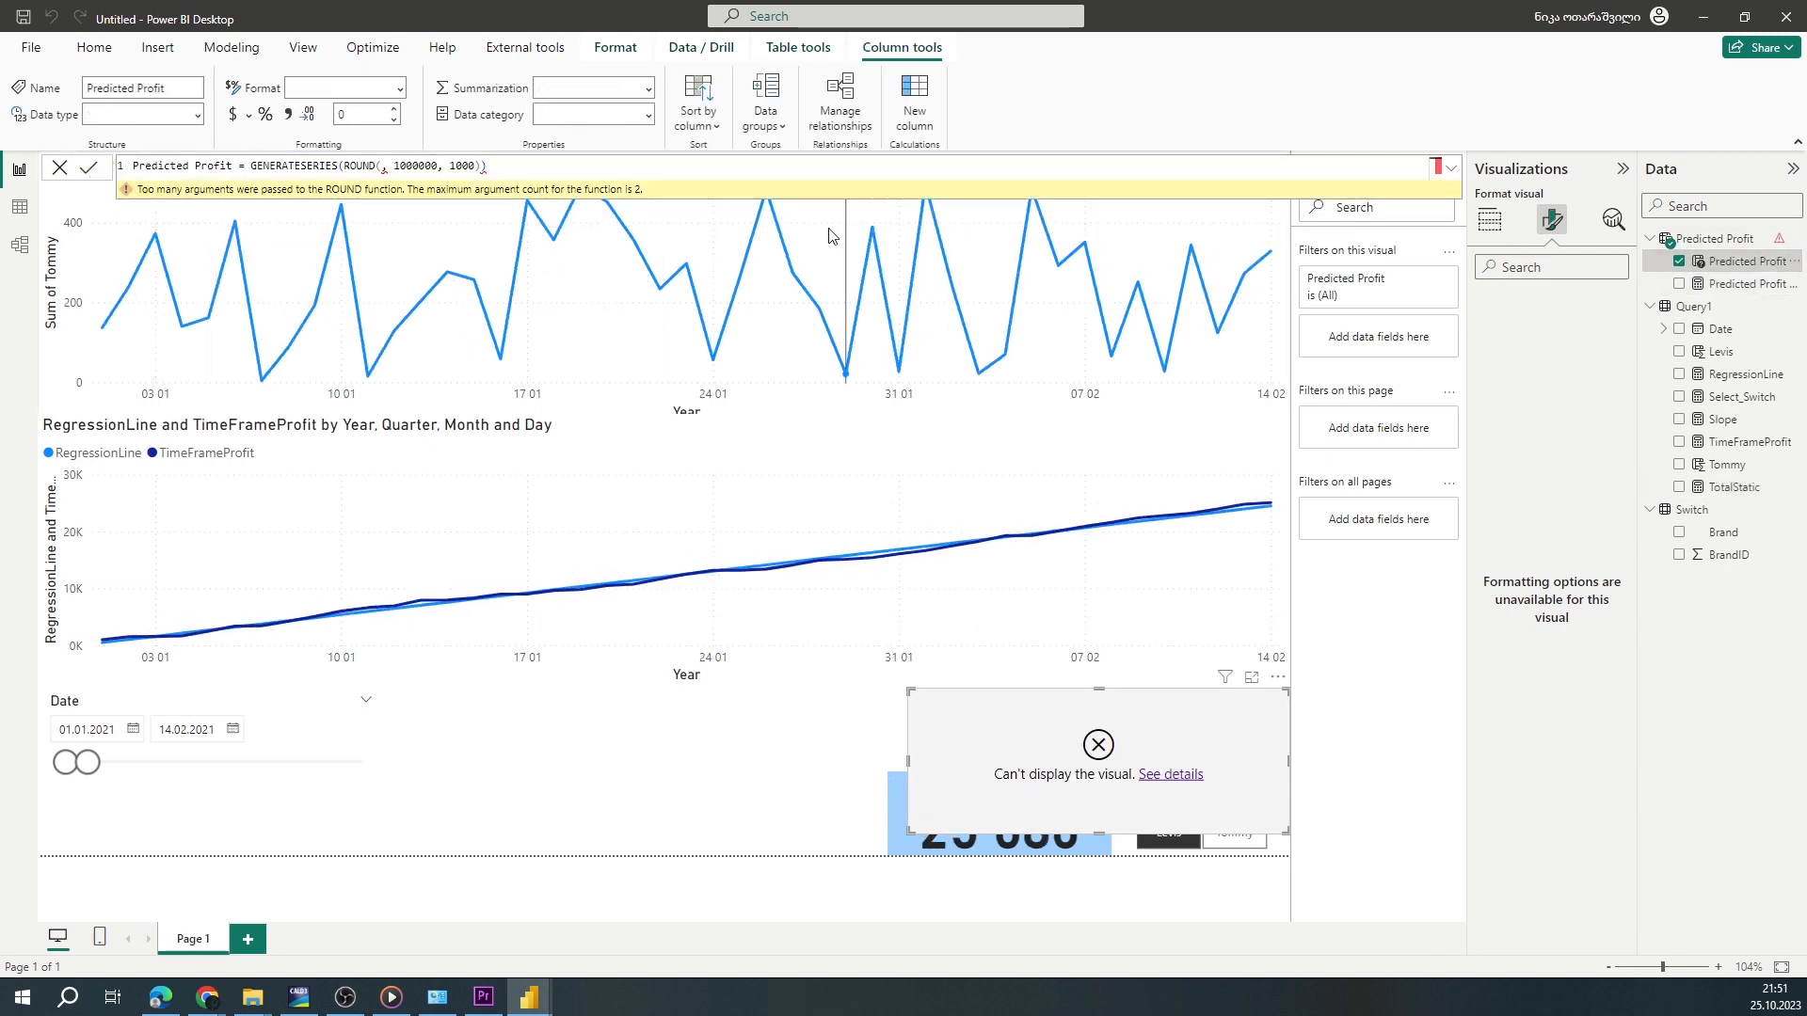
pyautogui.write('[TotalStatic]')
pyautogui.press('Tab')
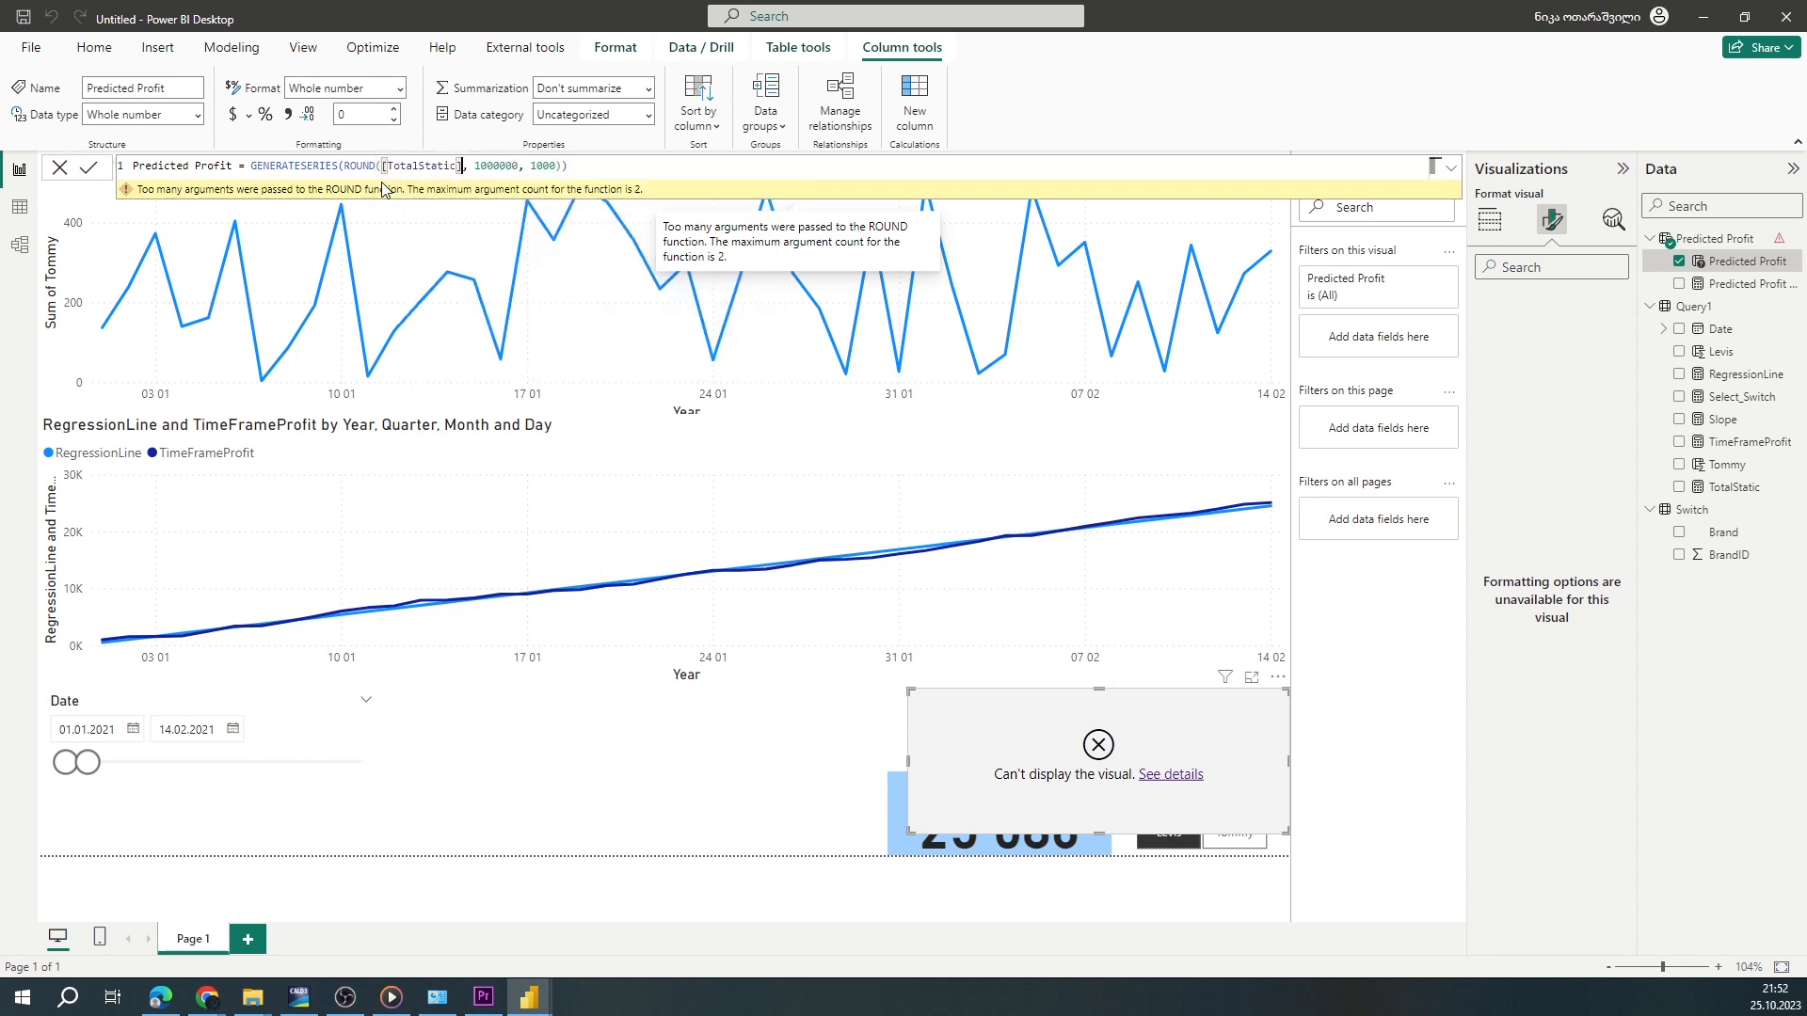
pyautogui.write(',0)')
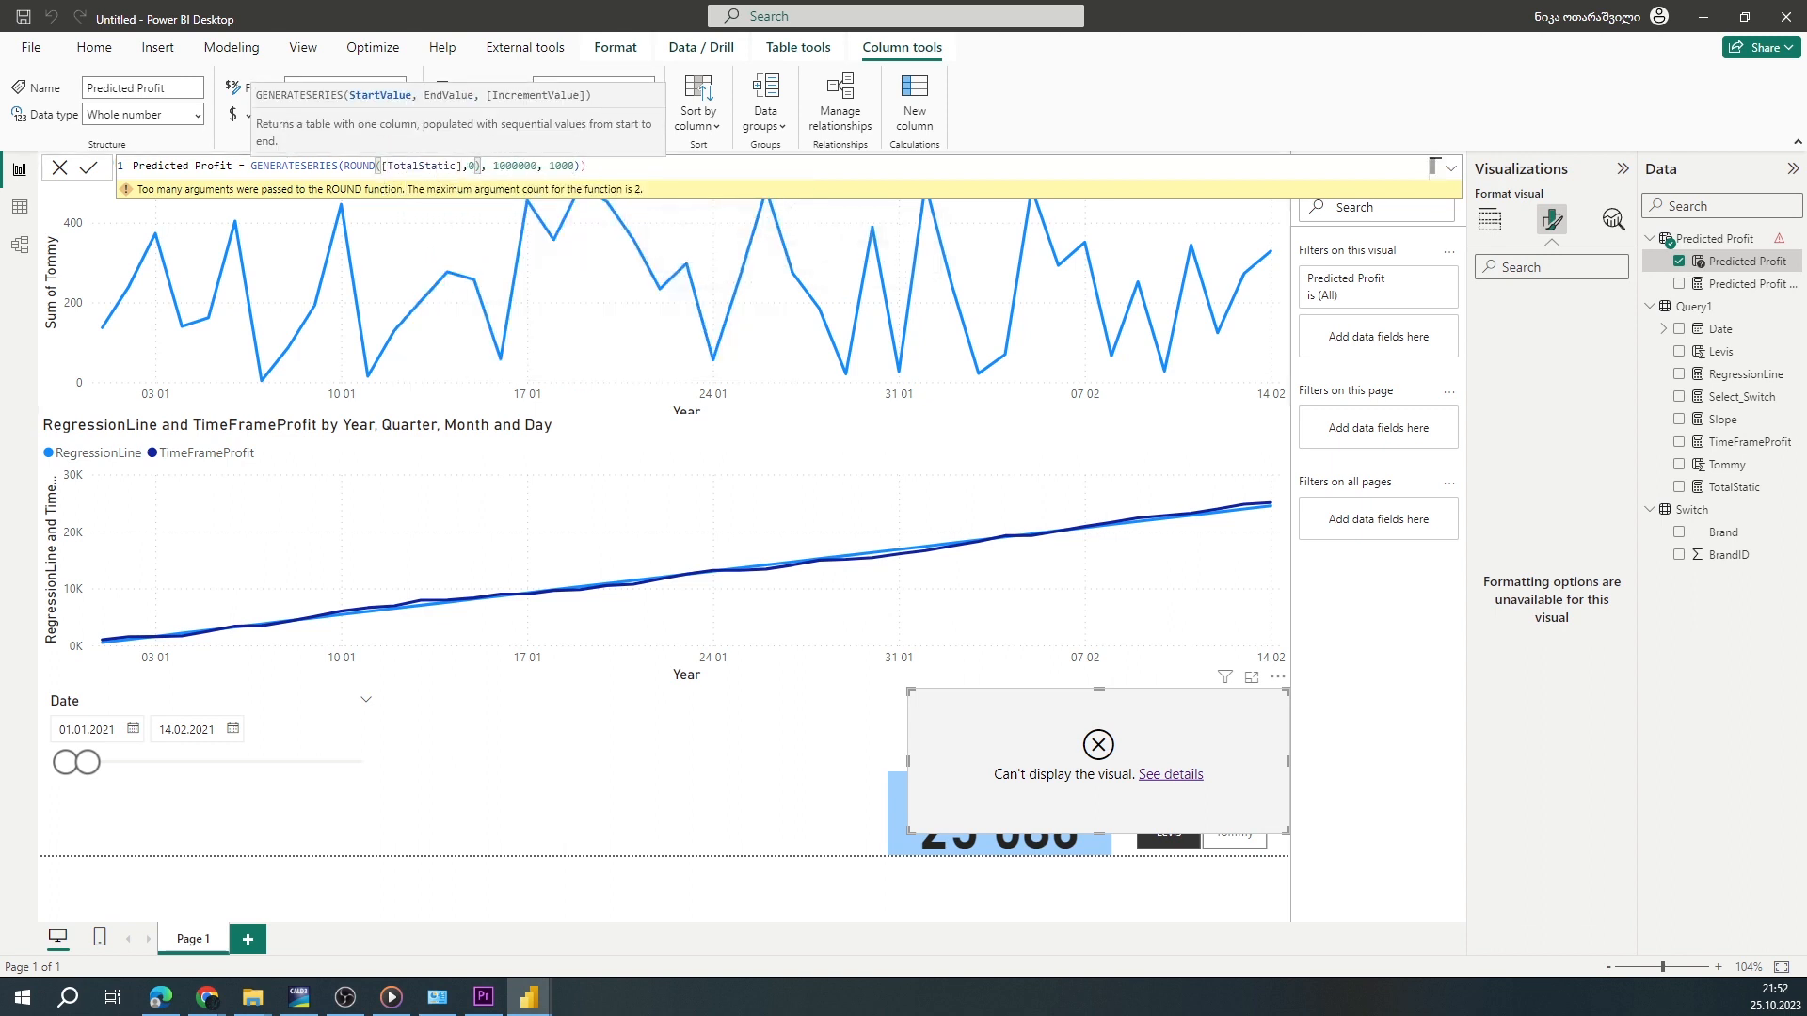
pyautogui.press('BackSpace')
pyautogui.write('-3')
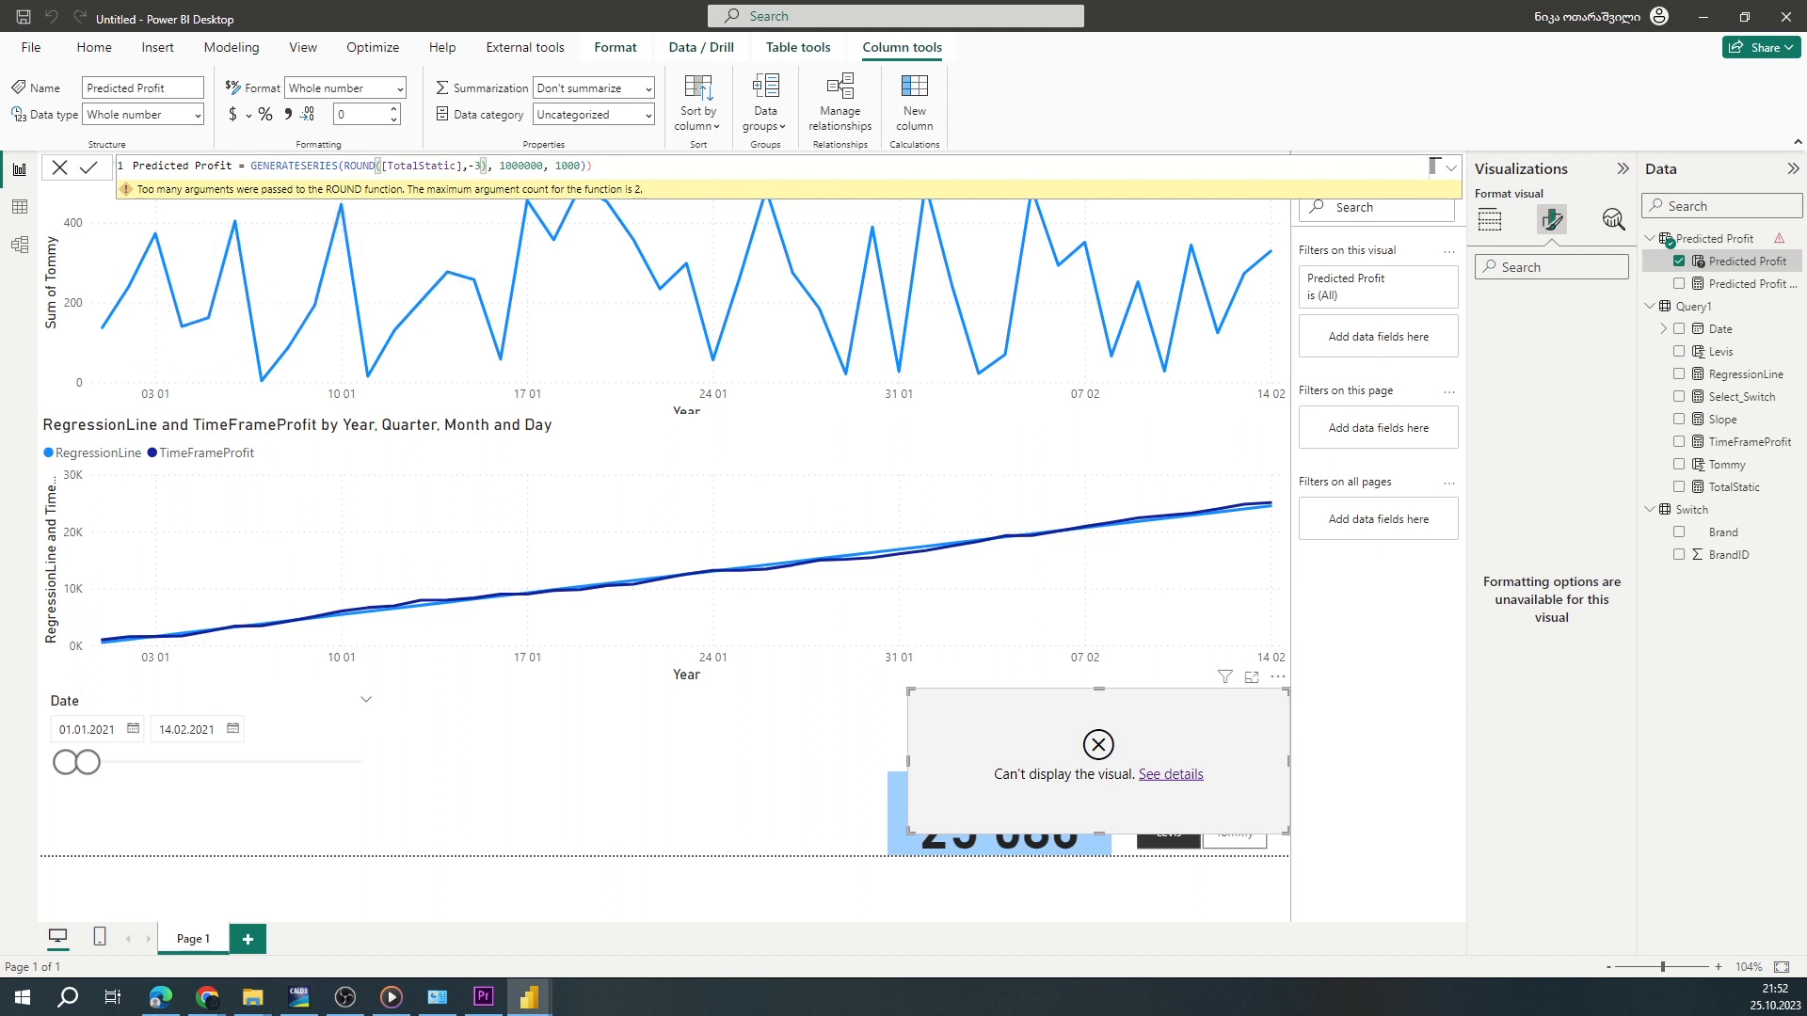
pyautogui.press('Return')
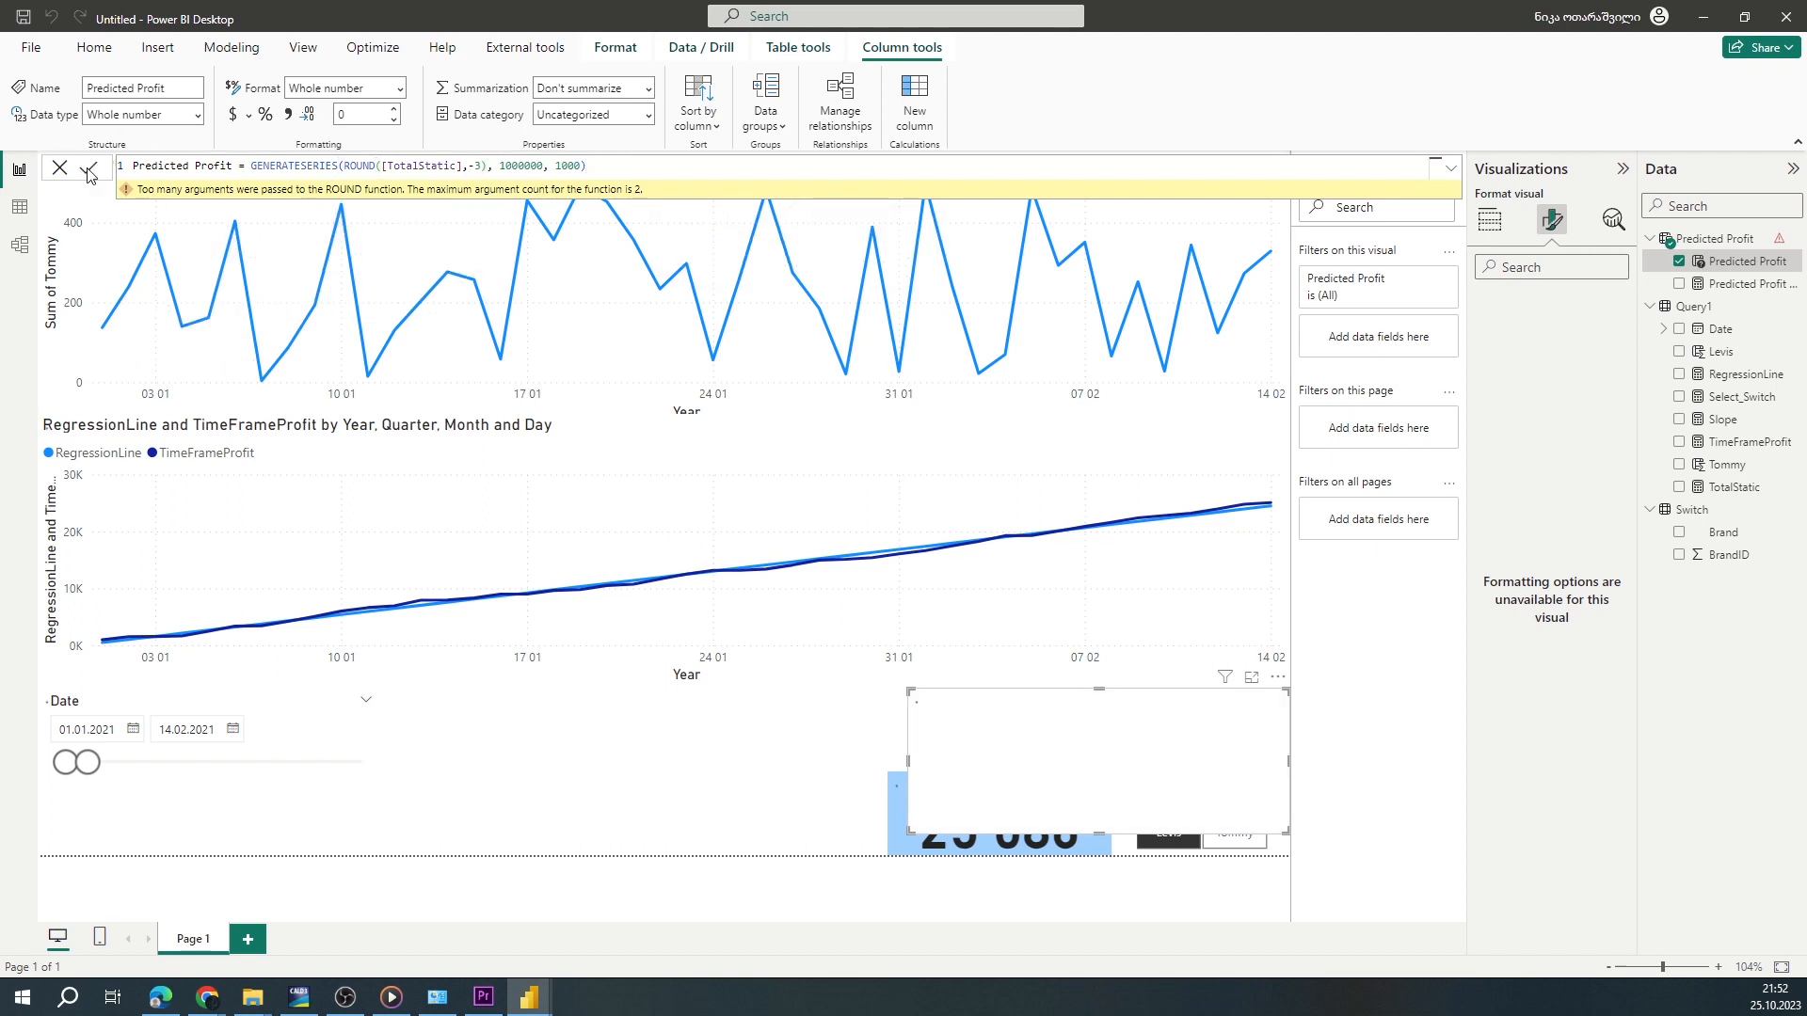
# Copy the SumOfPeriod card's formatting to the Predicted Profit slicer and shrink the slicer to the card's height directly beside it
pyautogui.click(1026, 840)
pyautogui.click(96, 123)
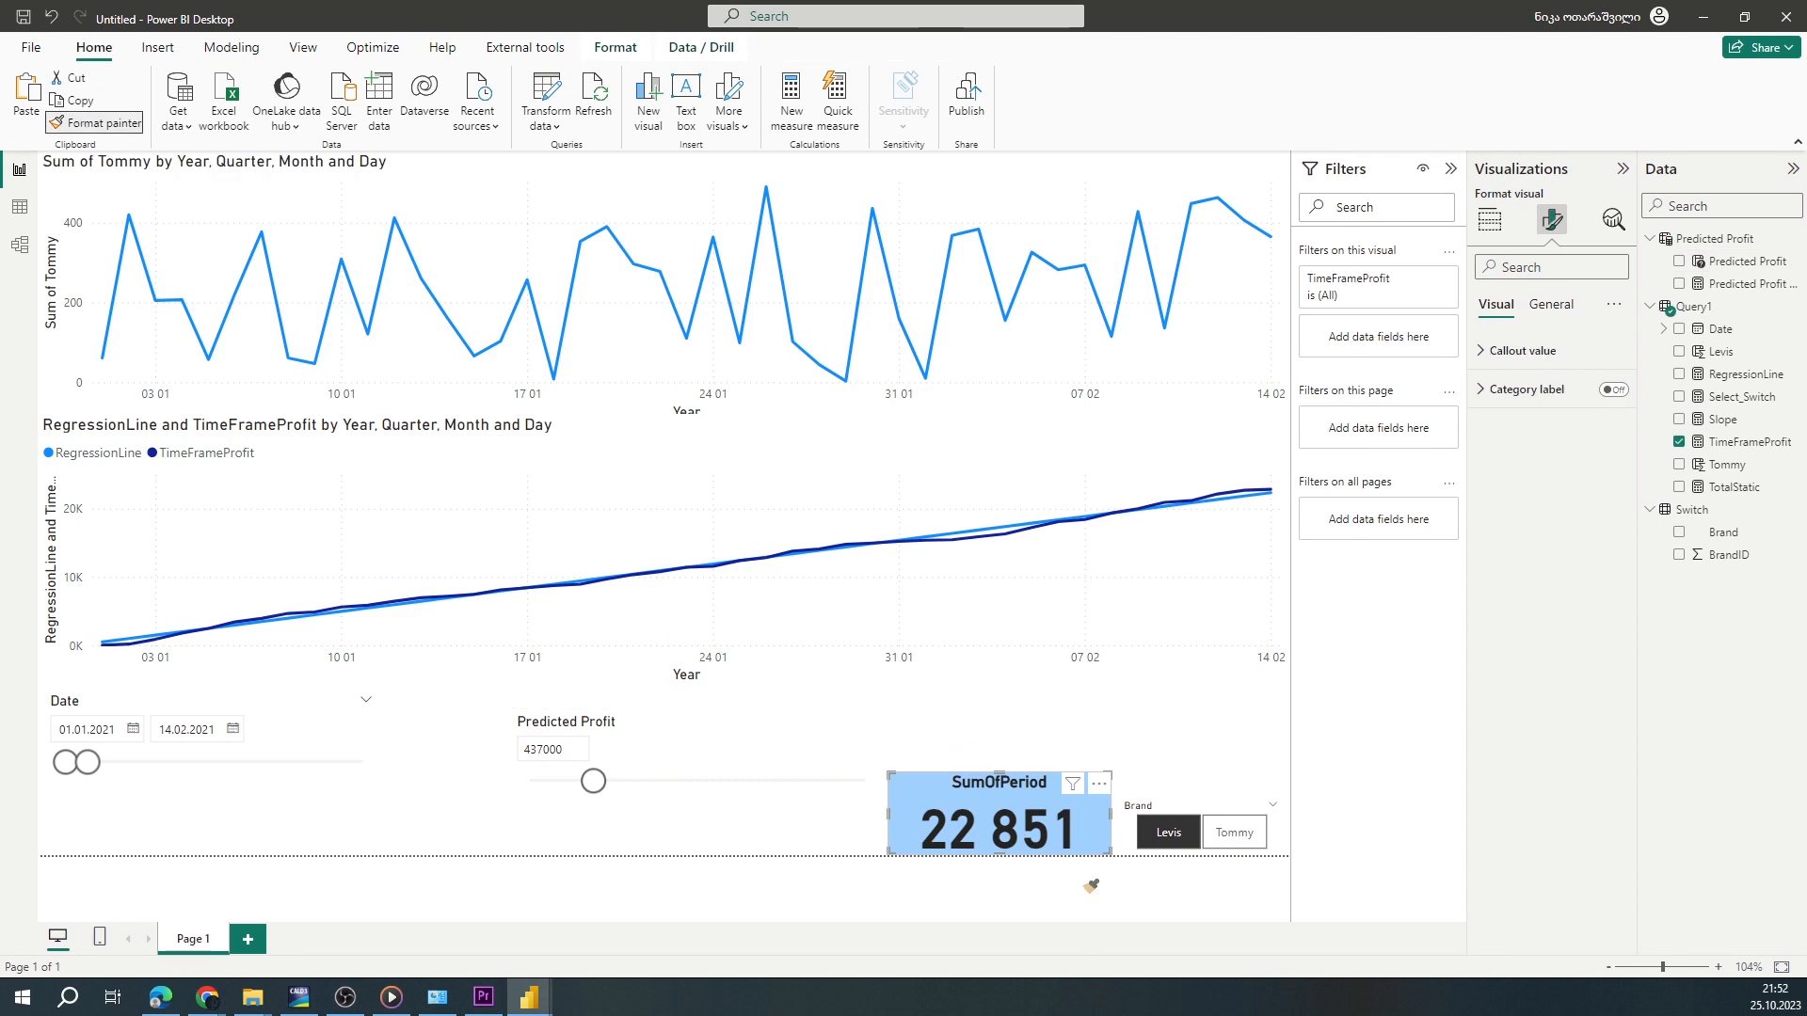
pyautogui.click(785, 814)
pyautogui.moveTo(885, 711); pyautogui.dragTo(887, 771)
pyautogui.moveTo(505, 815); pyautogui.dragTo(614, 820)
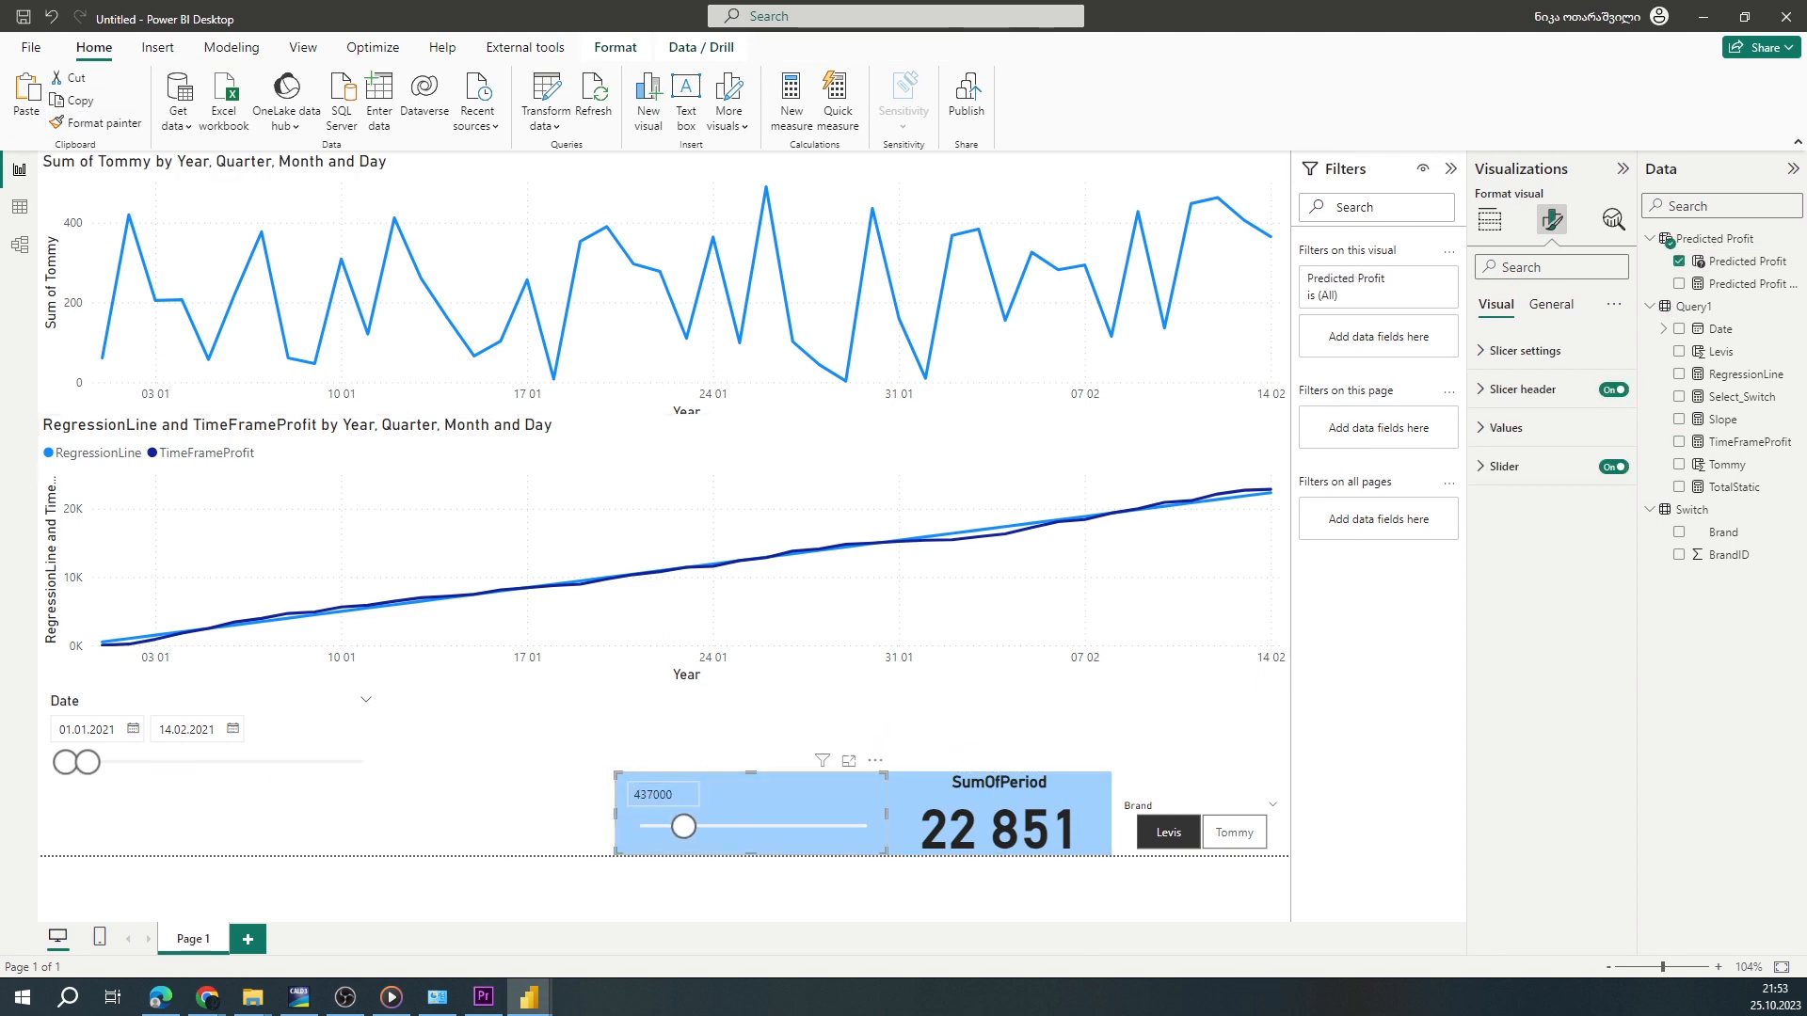
# Duplicate the SumOfPeriod card, place the copy above the Brand slicer and make it show Slope instead of TimeFrameProfit
pyautogui.click(1087, 810)
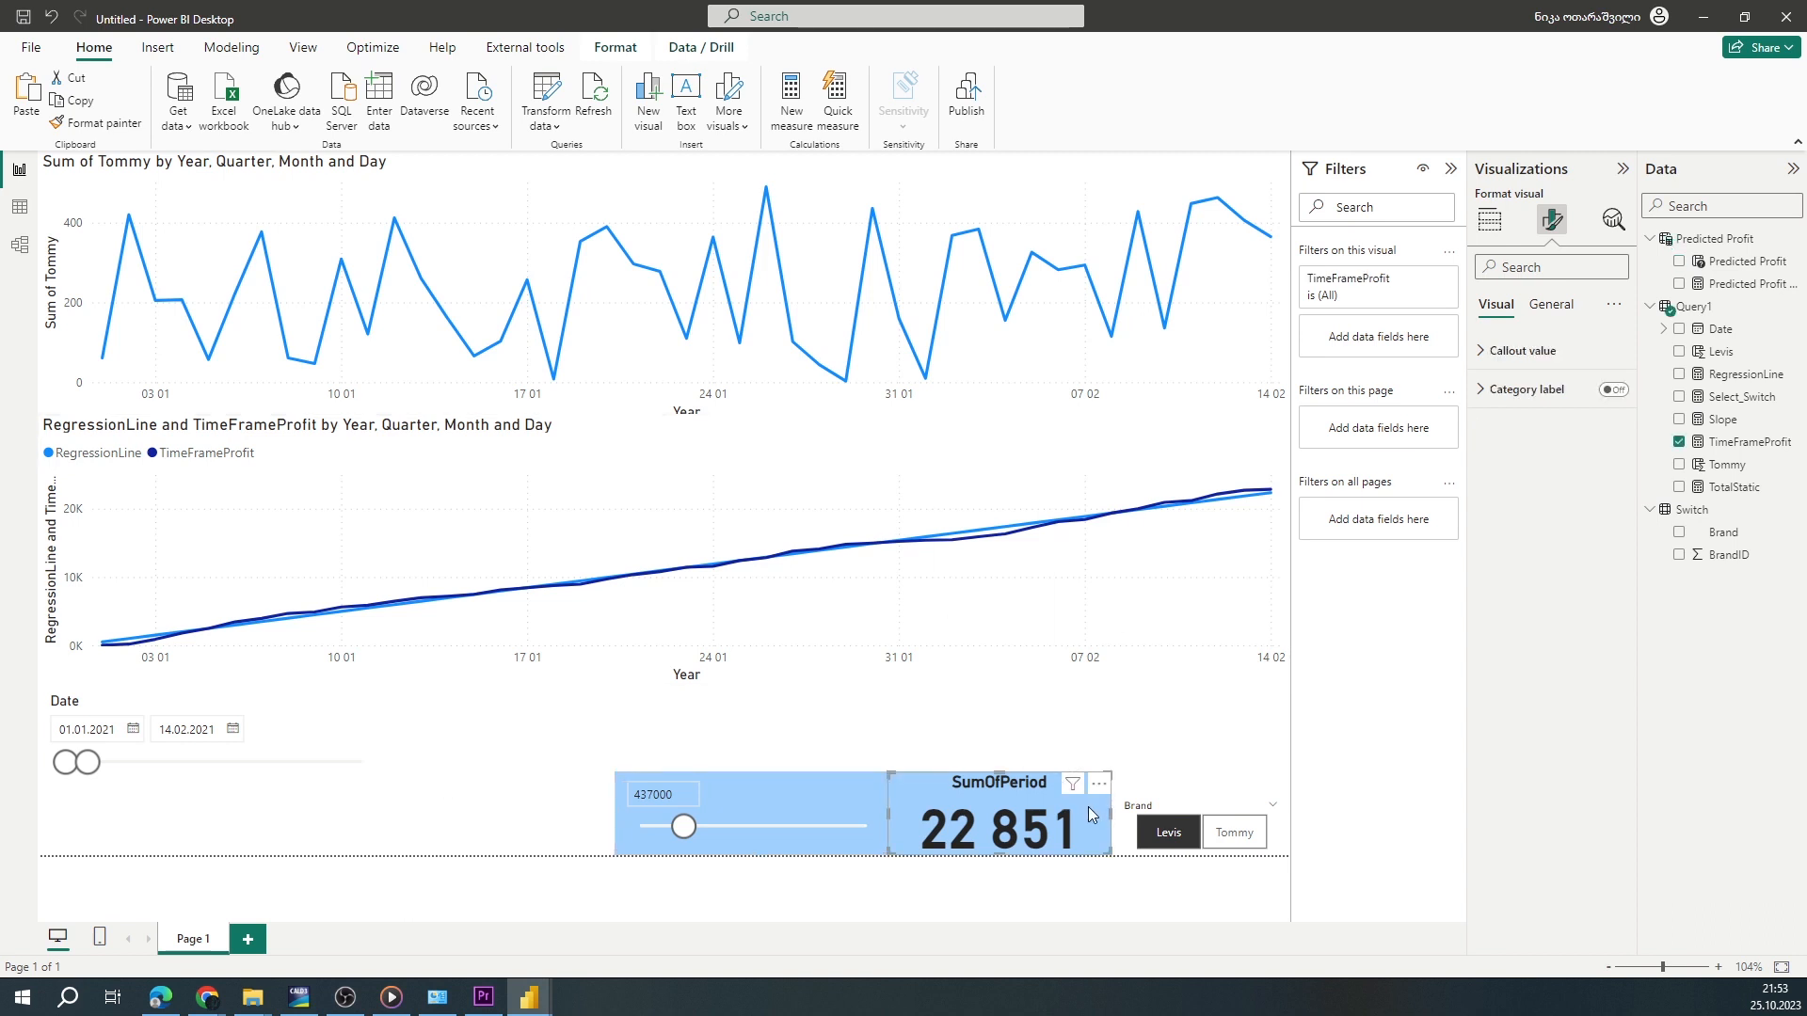
pyautogui.hotkey('ctrl', 'c')
pyautogui.hotkey('ctrl', 'v')
pyautogui.moveTo(1082, 807); pyautogui.dragTo(1209, 707)
pyautogui.click(1679, 419)
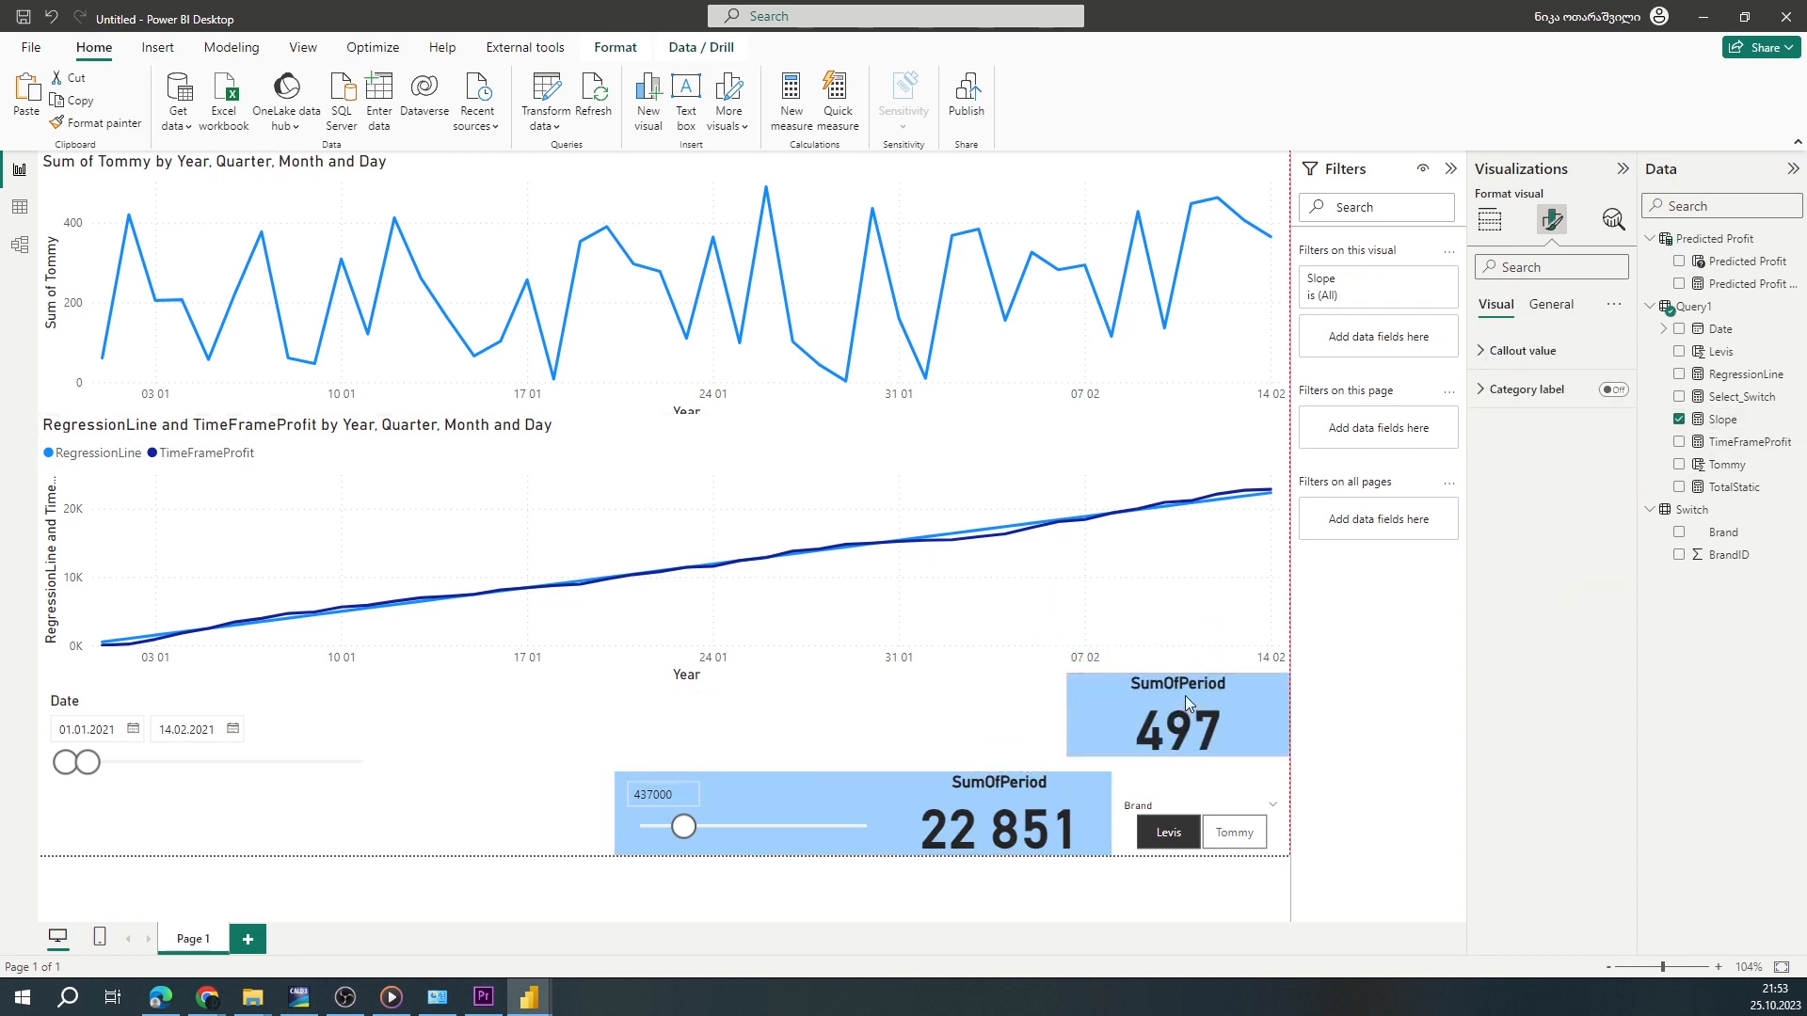
# Set the title text of the Slope card above the Brand slicer to EarnPerDay
pyautogui.click(1227, 833)
pyautogui.click(1191, 833)
pyautogui.click(1239, 738)
pyautogui.click(1551, 305)
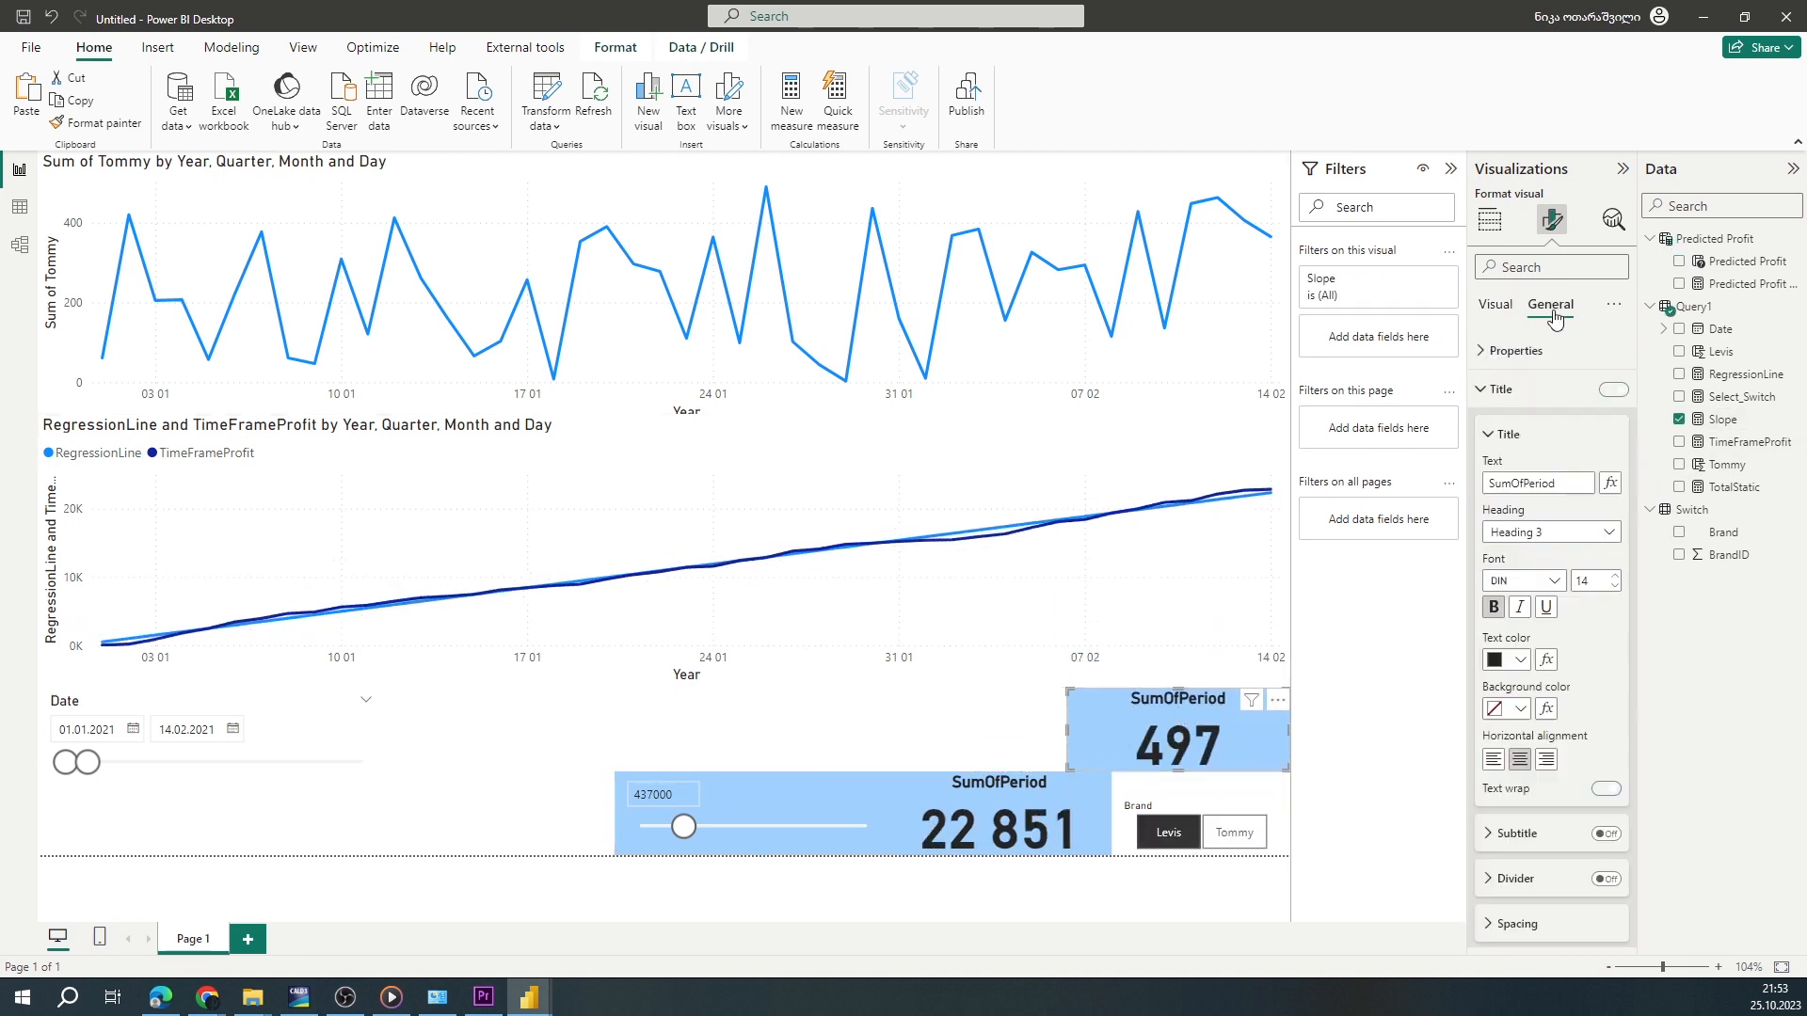
pyautogui.moveTo(1563, 483); pyautogui.dragTo(1445, 491)
pyautogui.write('EarnPerDay')
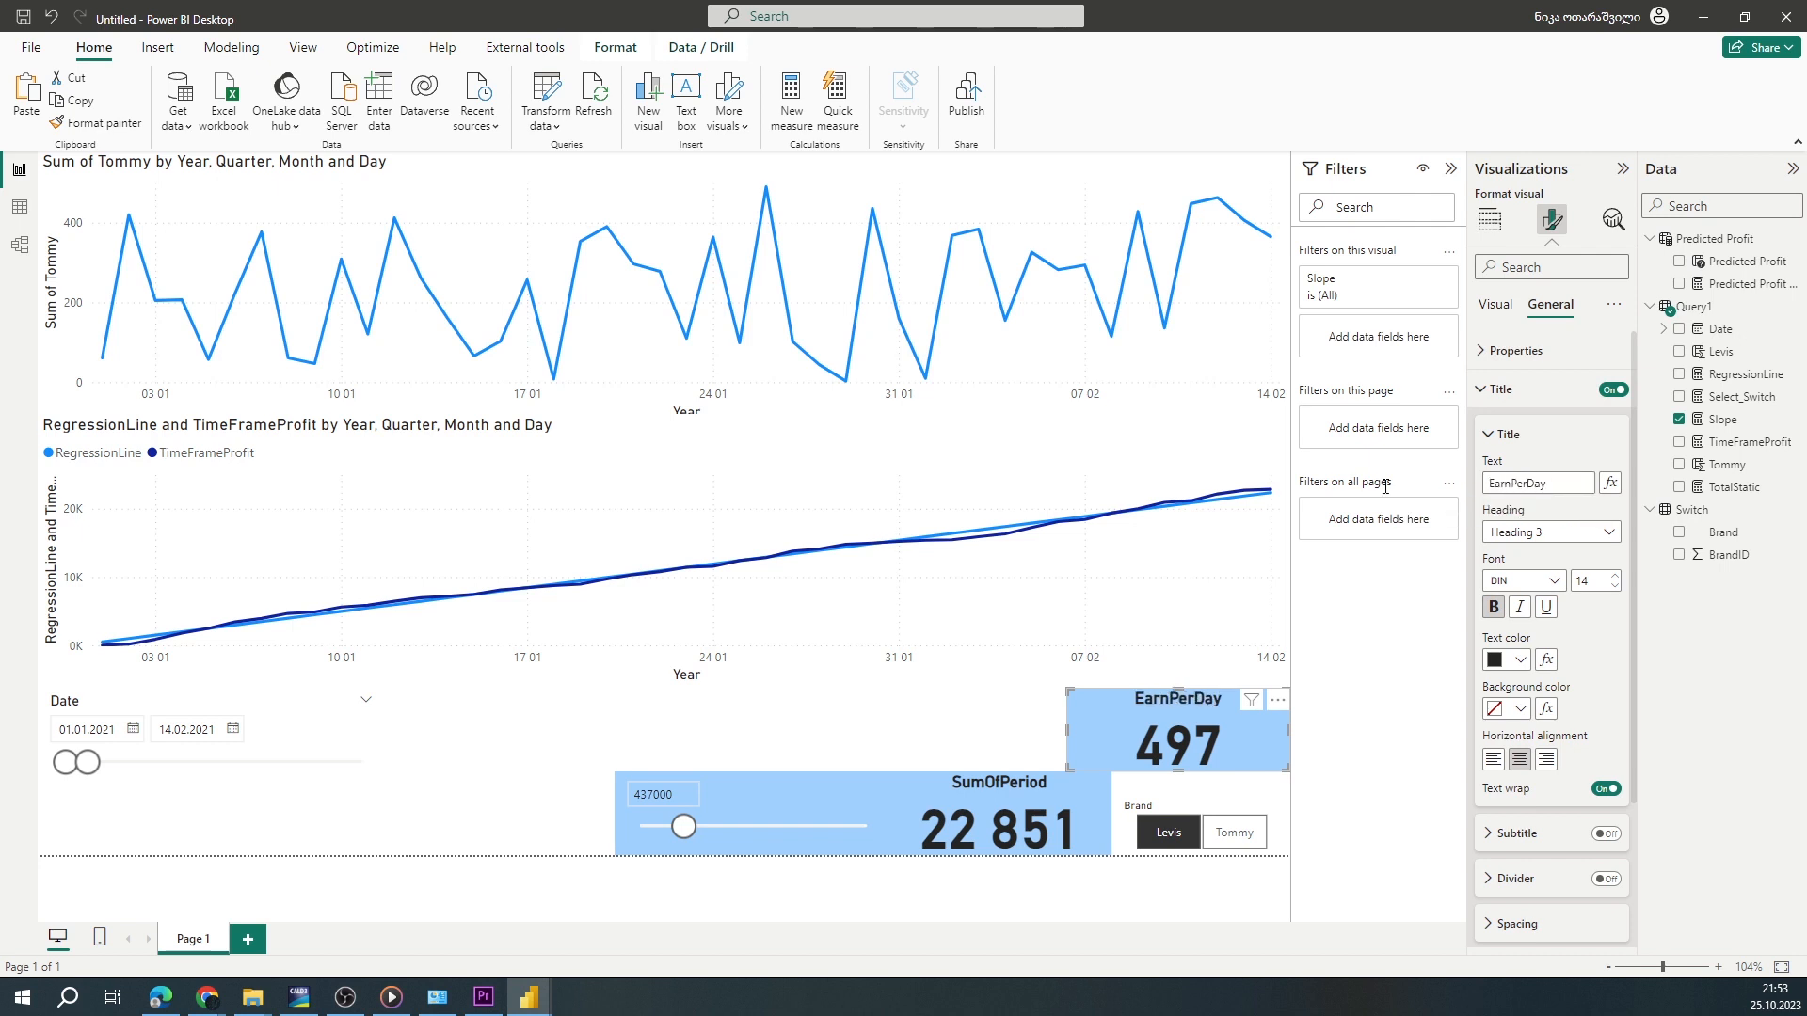
# Copy the EarnPerDay card's formatting to the Brand slicer and extend the slicer upward to meet the card
pyautogui.click(1010, 740)
pyautogui.click(1178, 749)
pyautogui.click(1240, 880)
pyautogui.click(1234, 734)
pyautogui.click(95, 123)
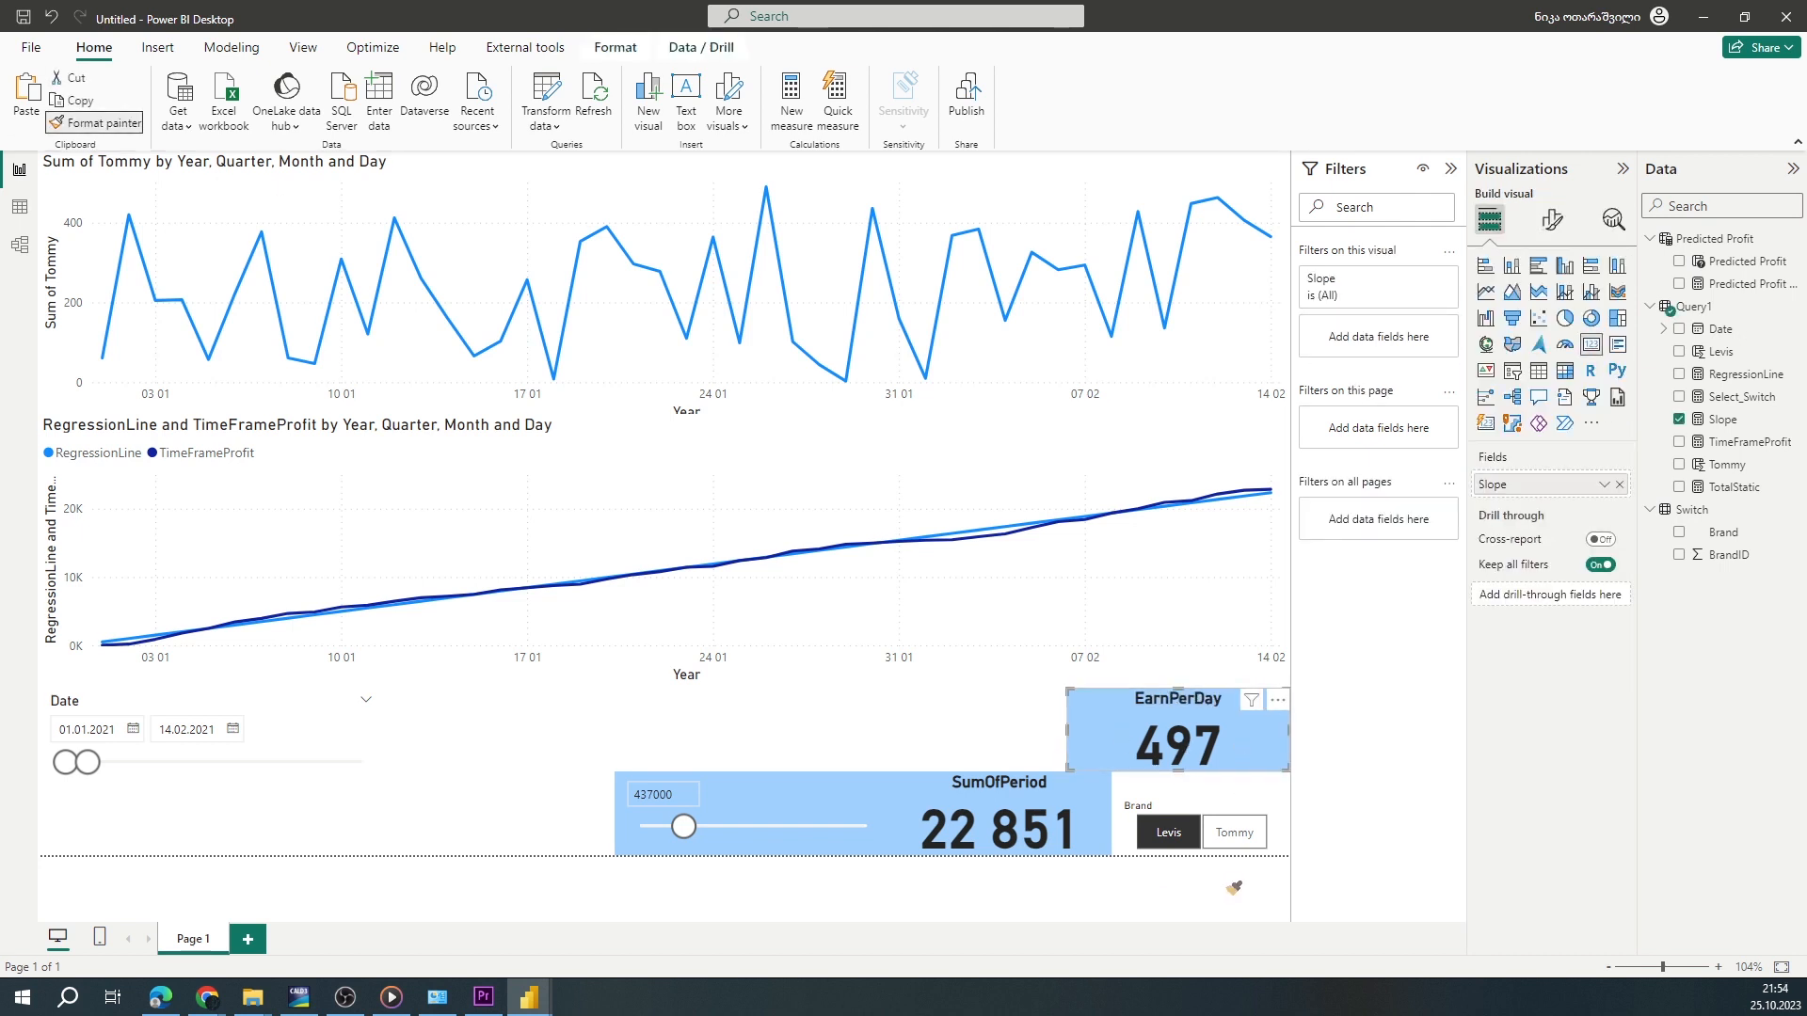
pyautogui.click(1281, 844)
pyautogui.moveTo(1200, 795); pyautogui.dragTo(1199, 772)
# Duplicate the EarnPerDay card and place the copy directly above it
pyautogui.moveTo(1190, 703)
pyautogui.mouseDown()
pyautogui.moveTo(1142, 597)
pyautogui.moveTo(1153, 621)
pyautogui.mouseUp()
pyautogui.hotkey('ctrl', 'v')
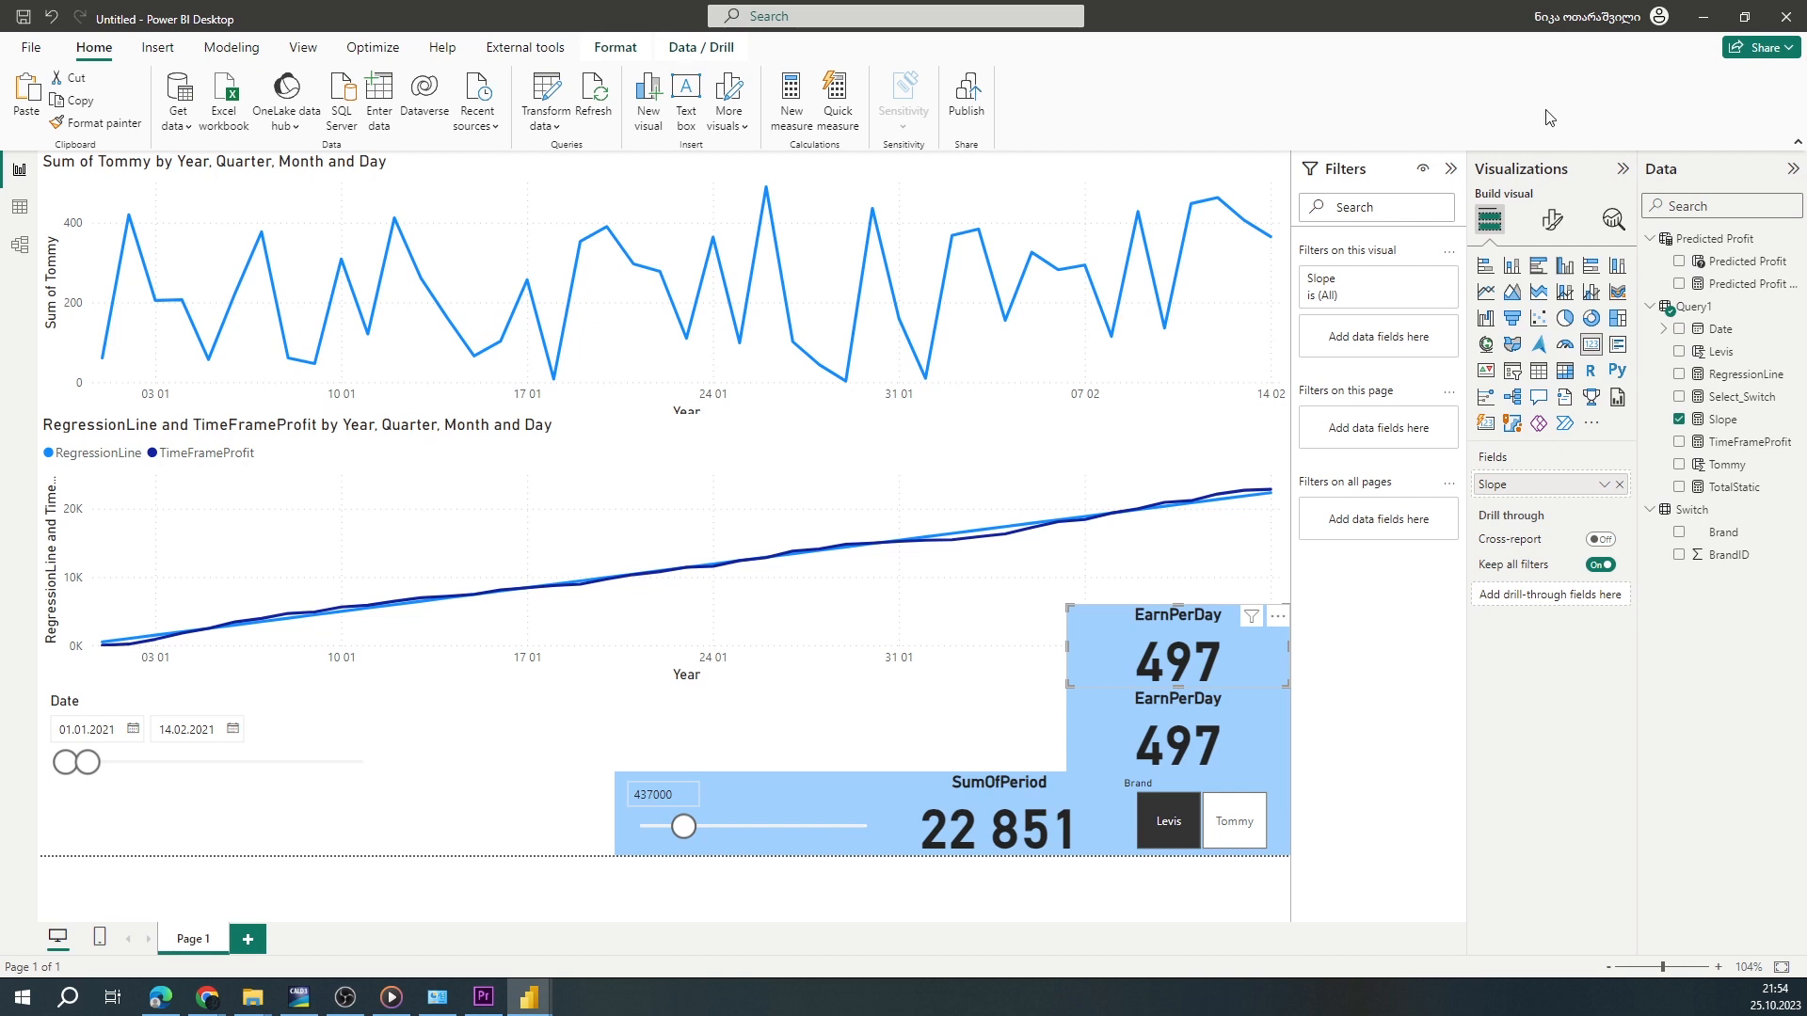
# Create the measure ObjectOfProfit = 'Predicted Profit'[Predicted Profit Value]-[TotalStatic] in the Query1 table
pyautogui.click(1795, 307)
pyautogui.click(1722, 347)
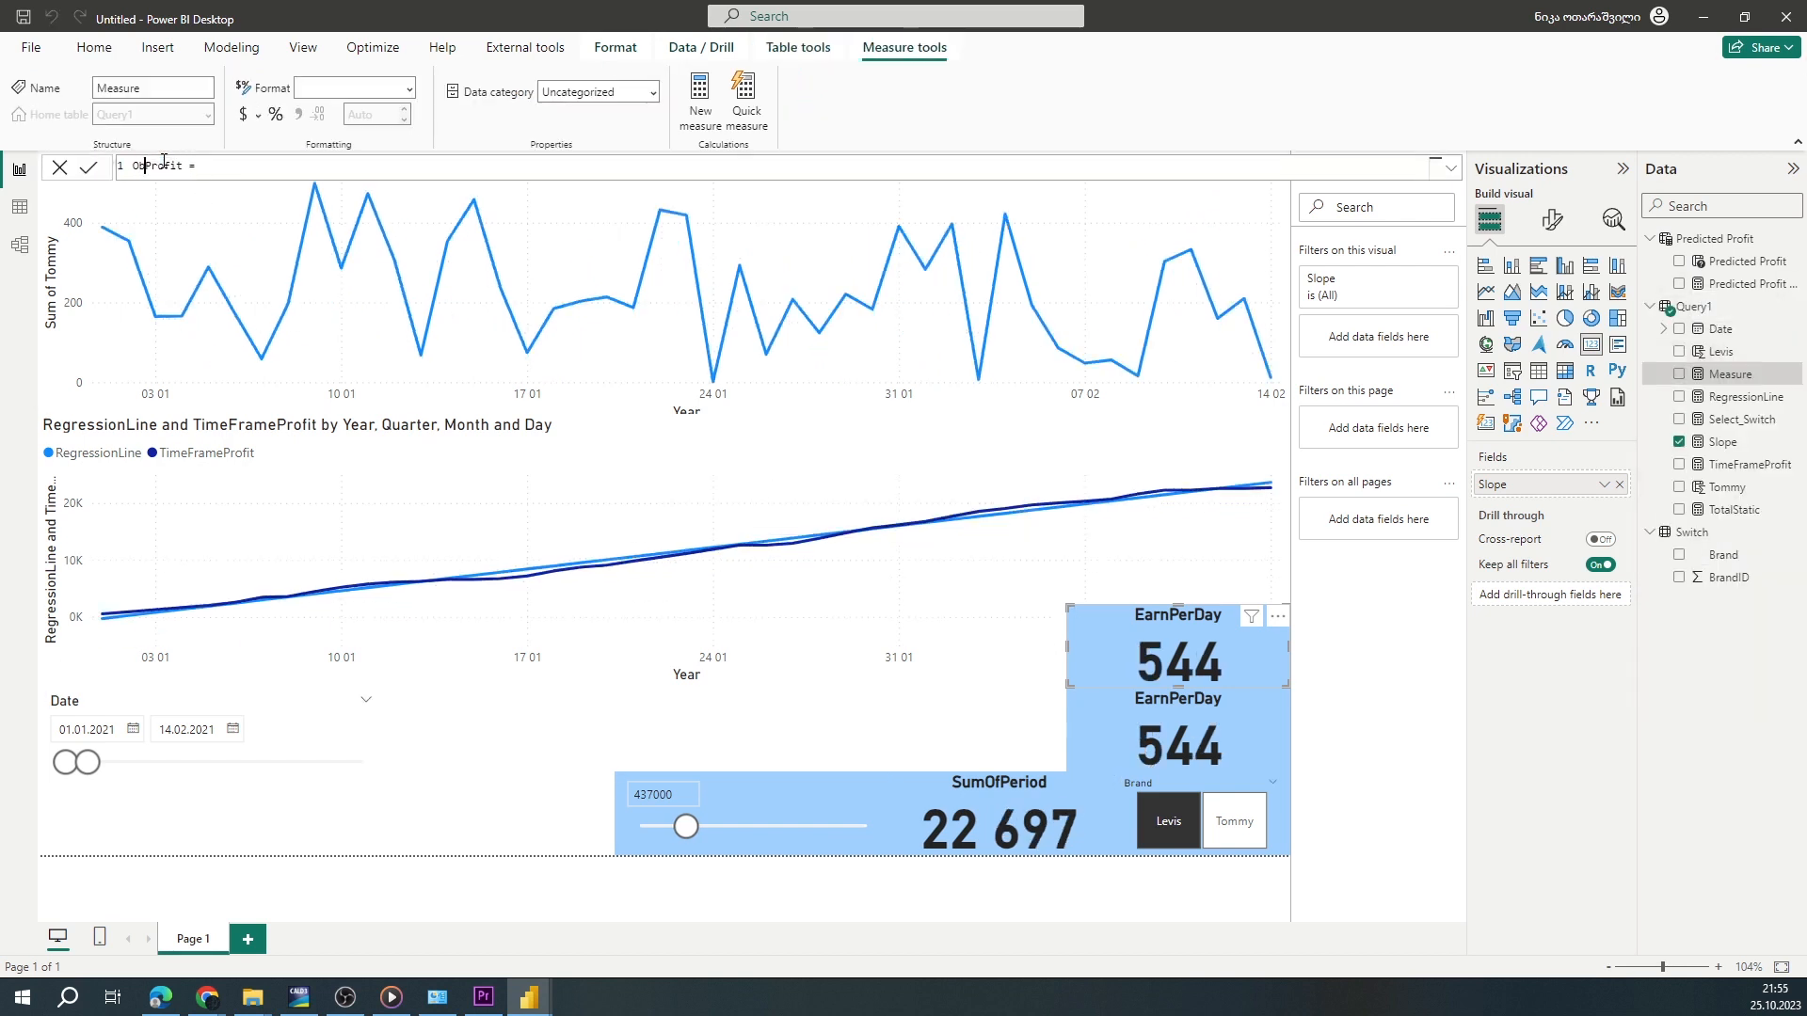
pyautogui.write("jectOfProfit = 'Predicted Profit'[Predicted Profit Value]-")
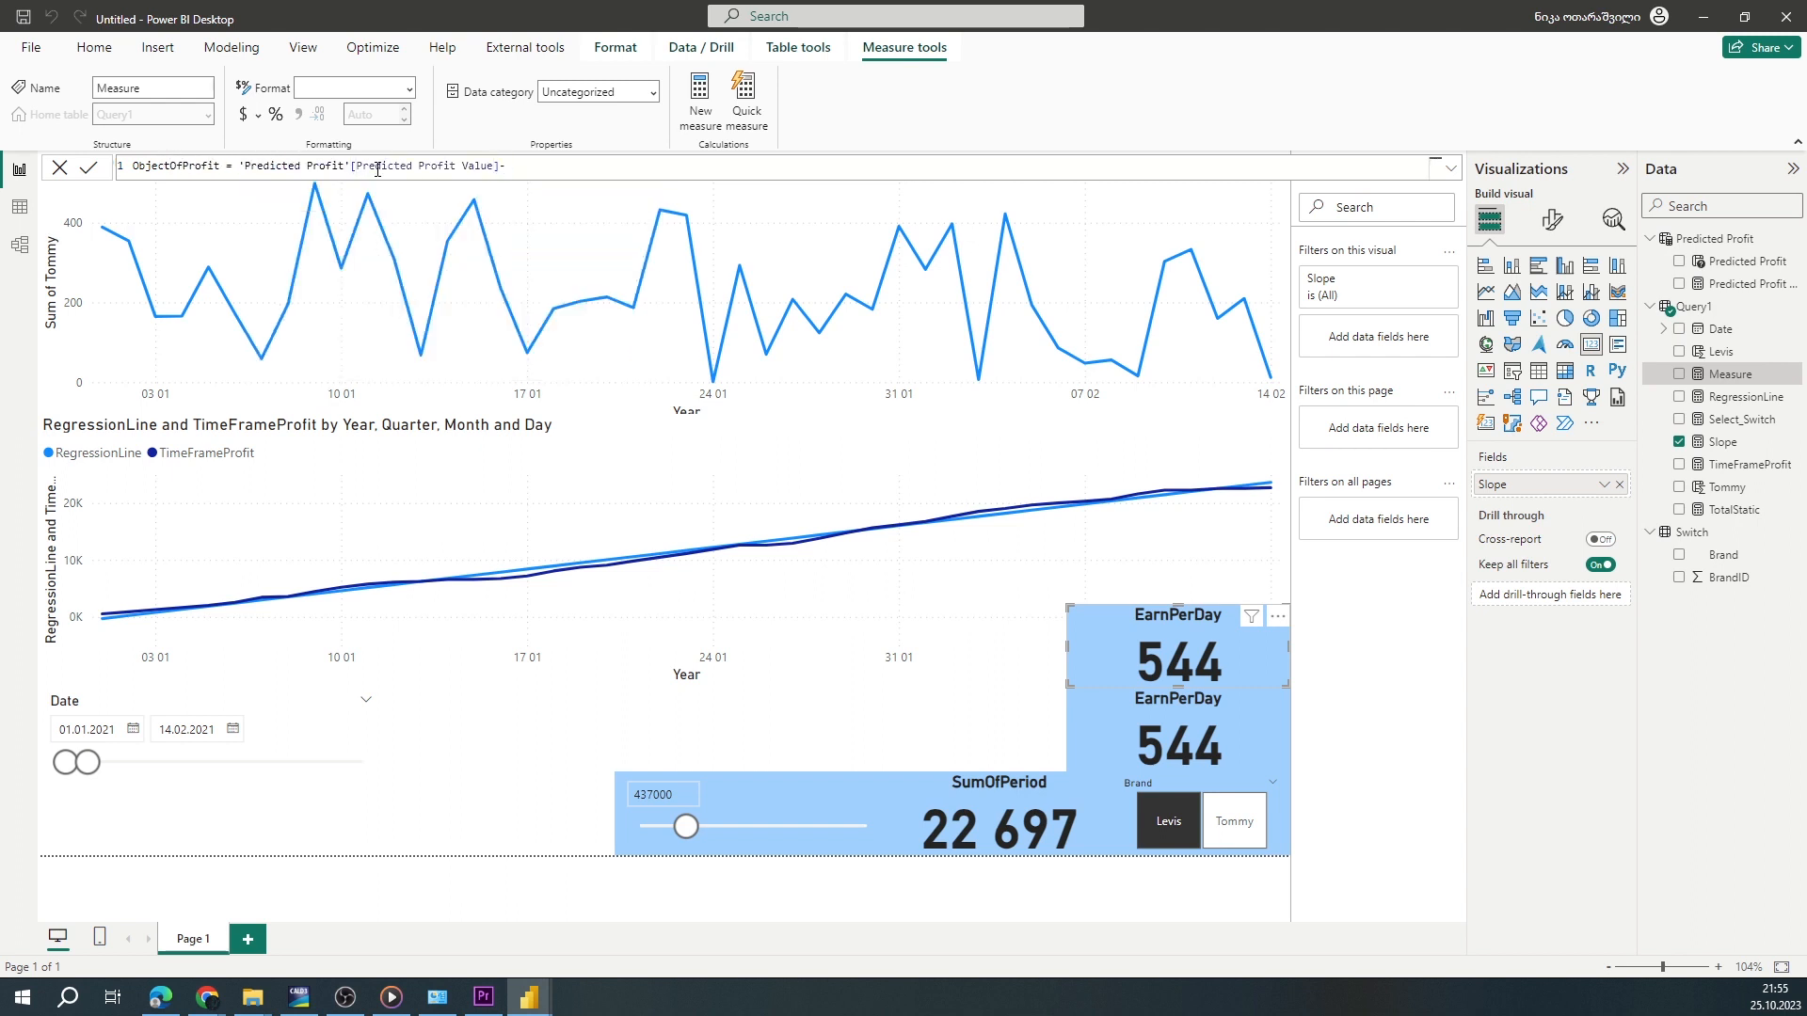
pyautogui.write('[TotalStatic]')
pyautogui.press('Return')
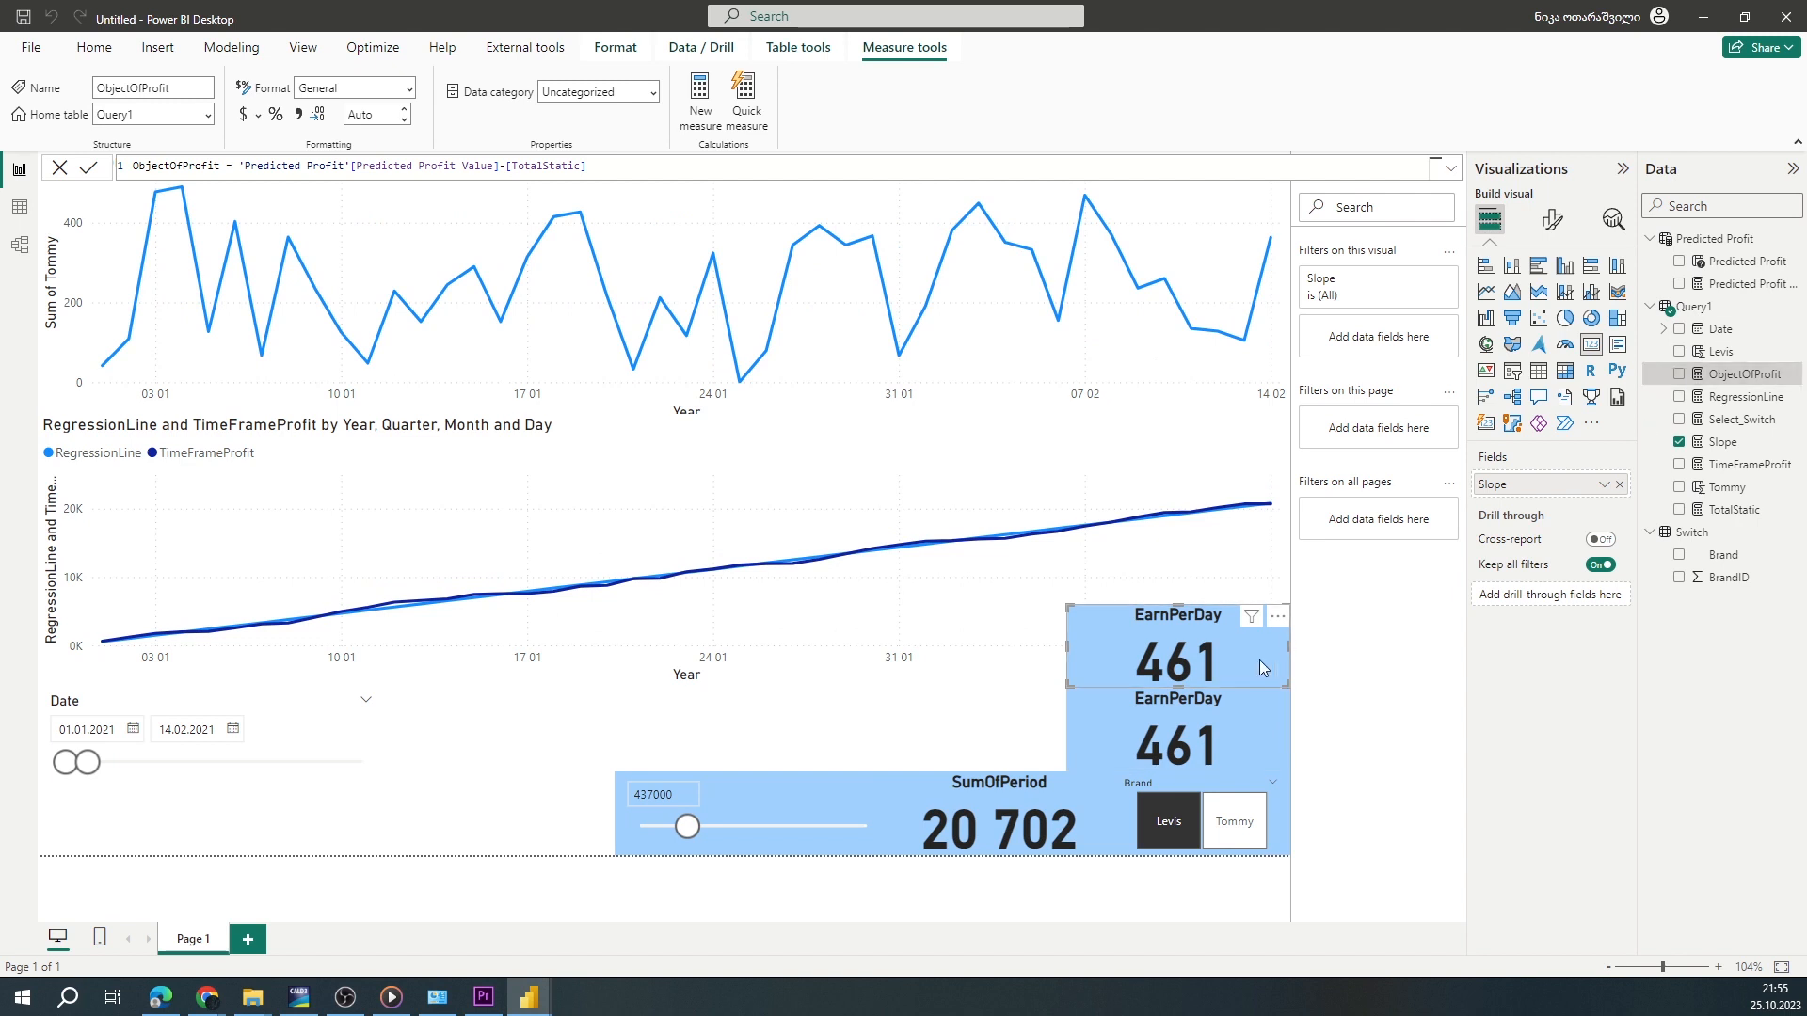
# Make the upper EarnPerDay card show ObjectOfProfit instead of Slope and title it Object Amount to Earn
pyautogui.click(1679, 442)
pyautogui.click(1679, 374)
pyautogui.click(1553, 219)
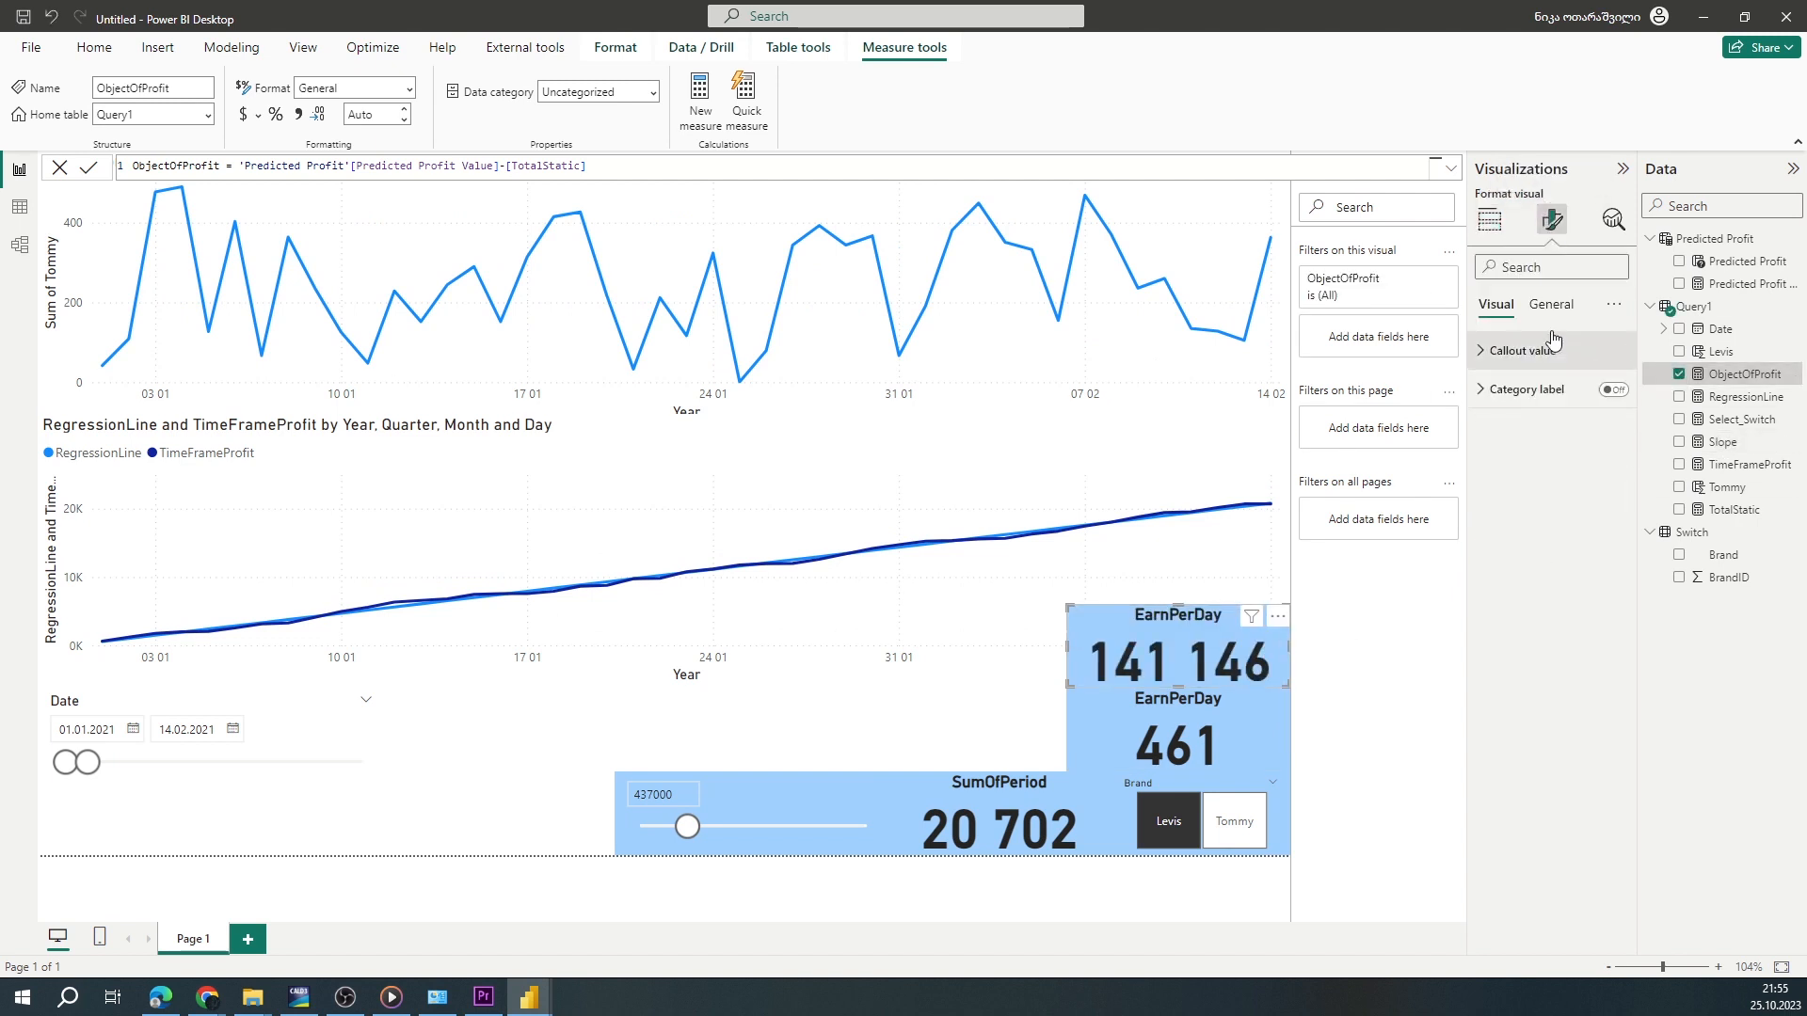
pyautogui.click(1551, 304)
pyautogui.click(1501, 389)
pyautogui.doubleClick(1529, 483)
pyautogui.write('Obje')
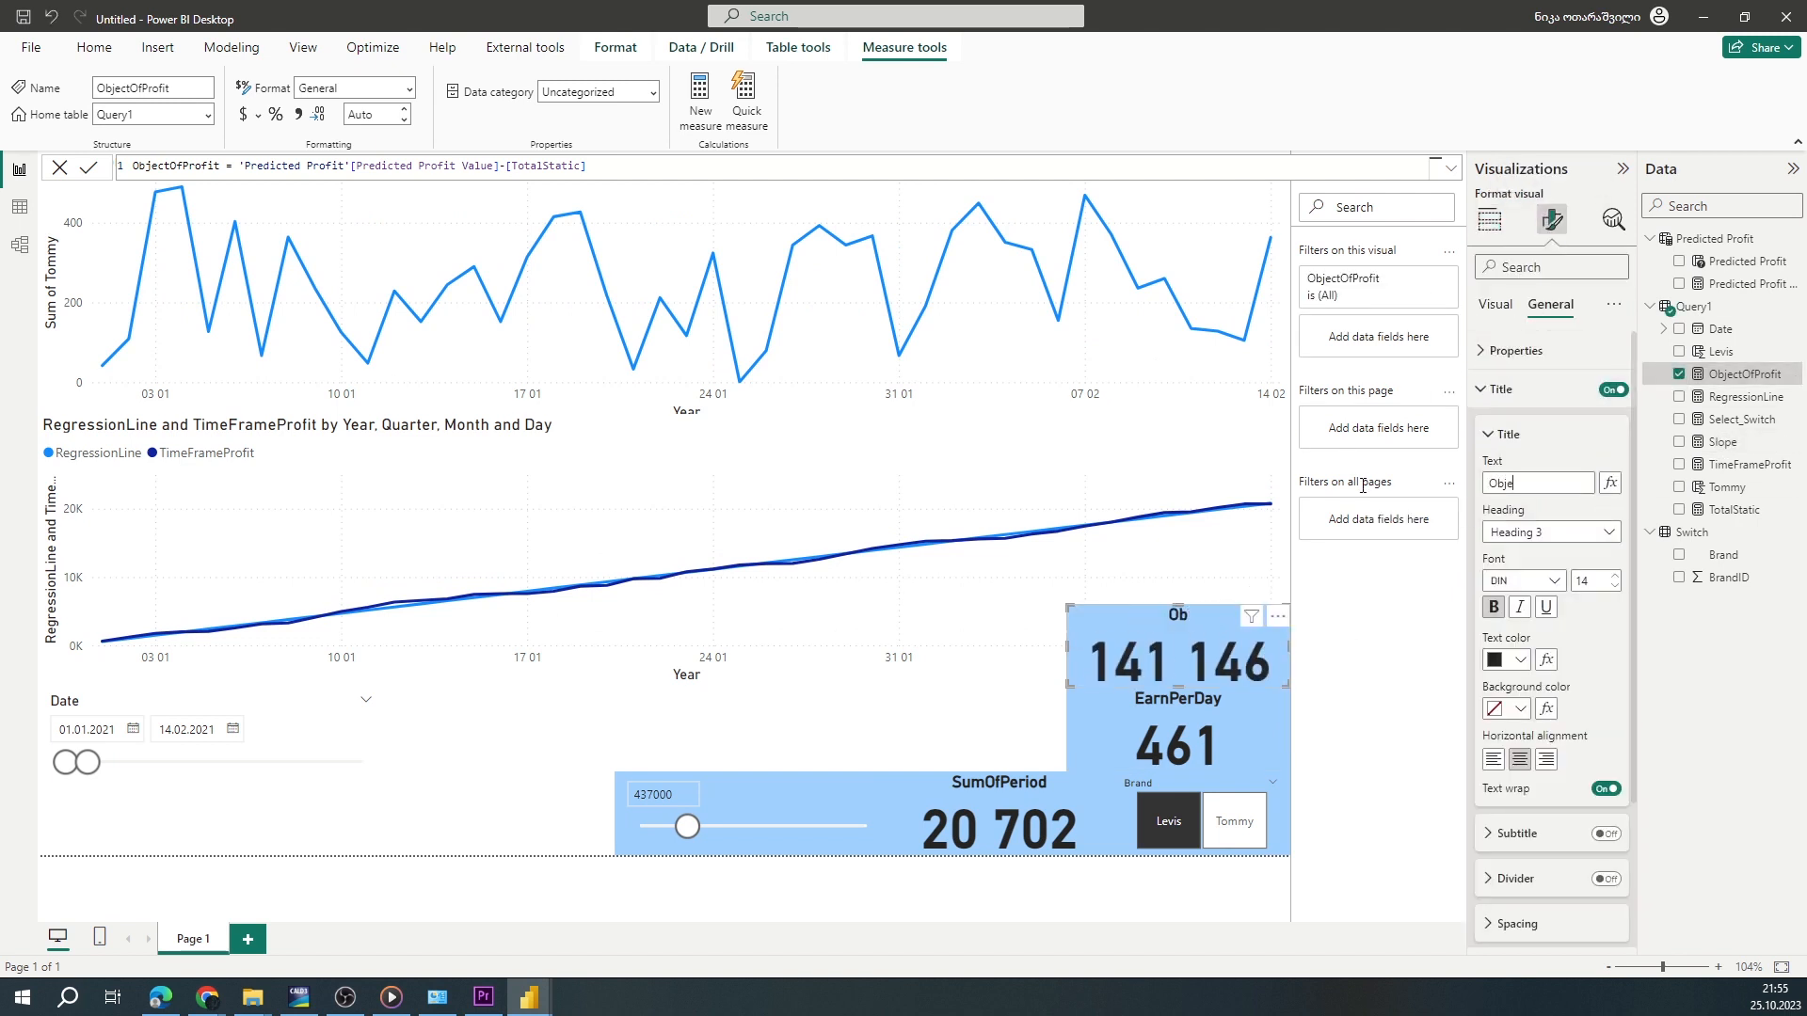
pyautogui.write('ct Amount to Earn')
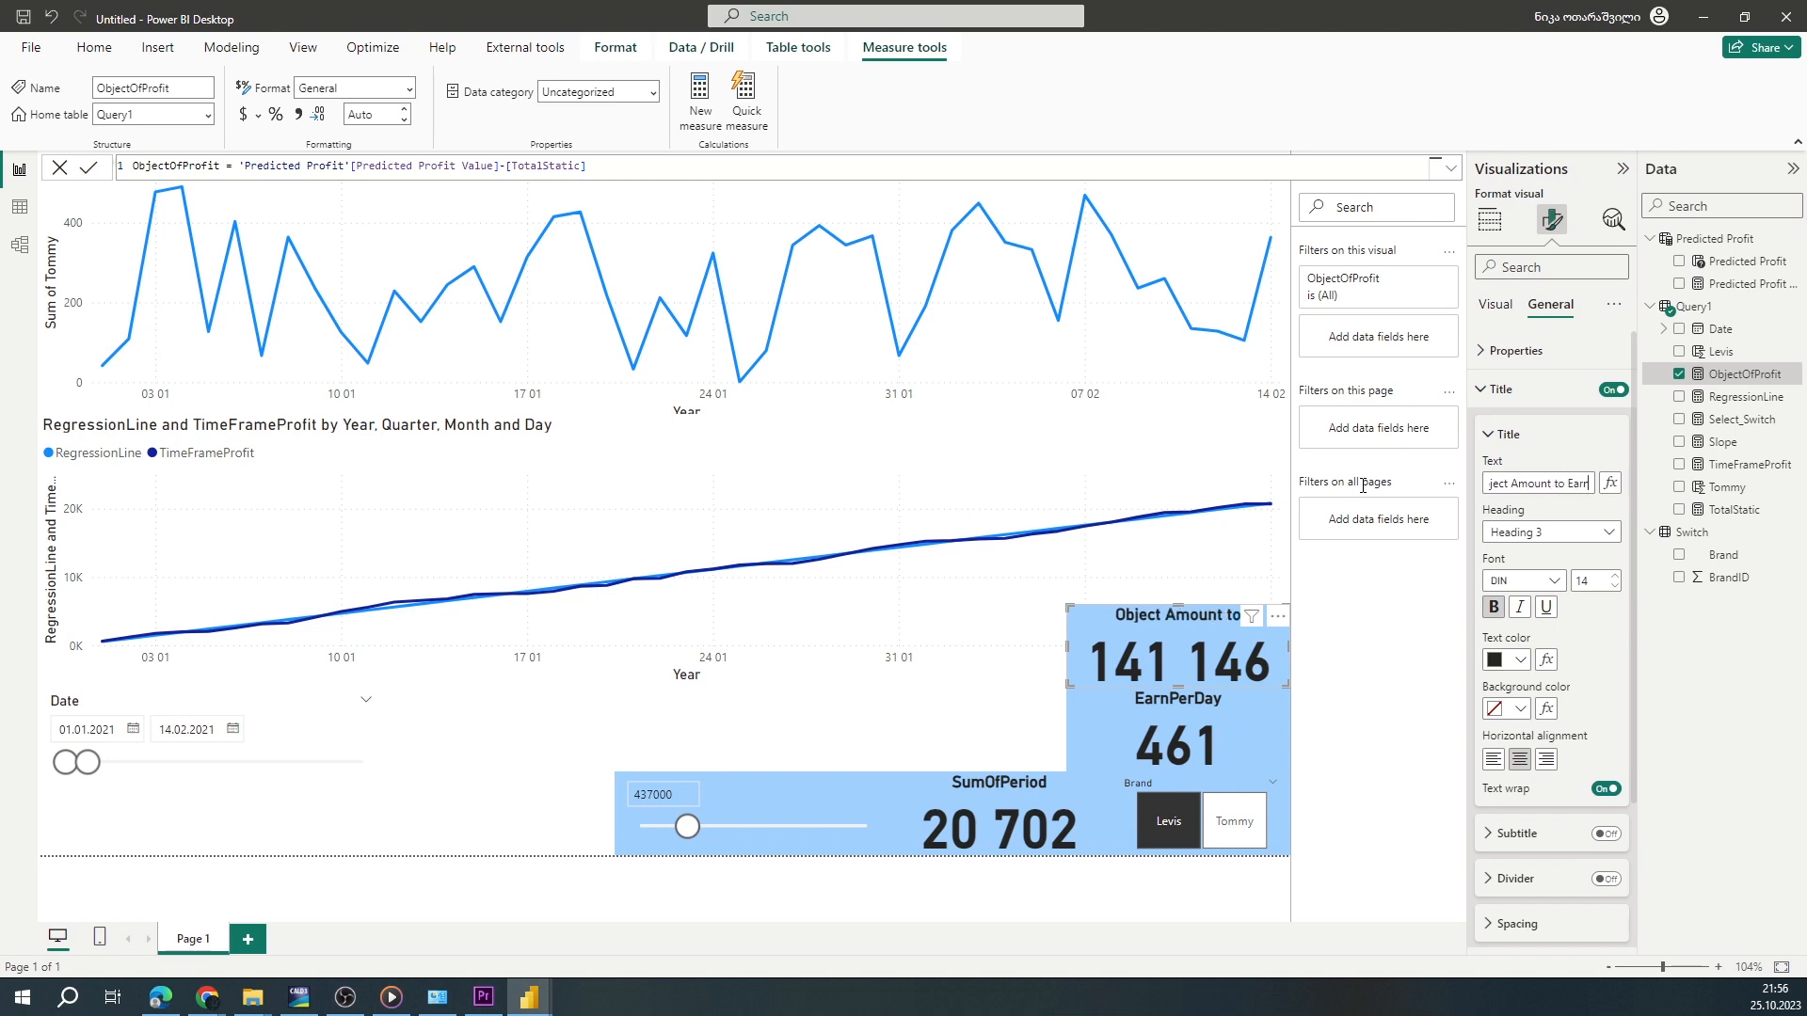
pyautogui.click(1025, 733)
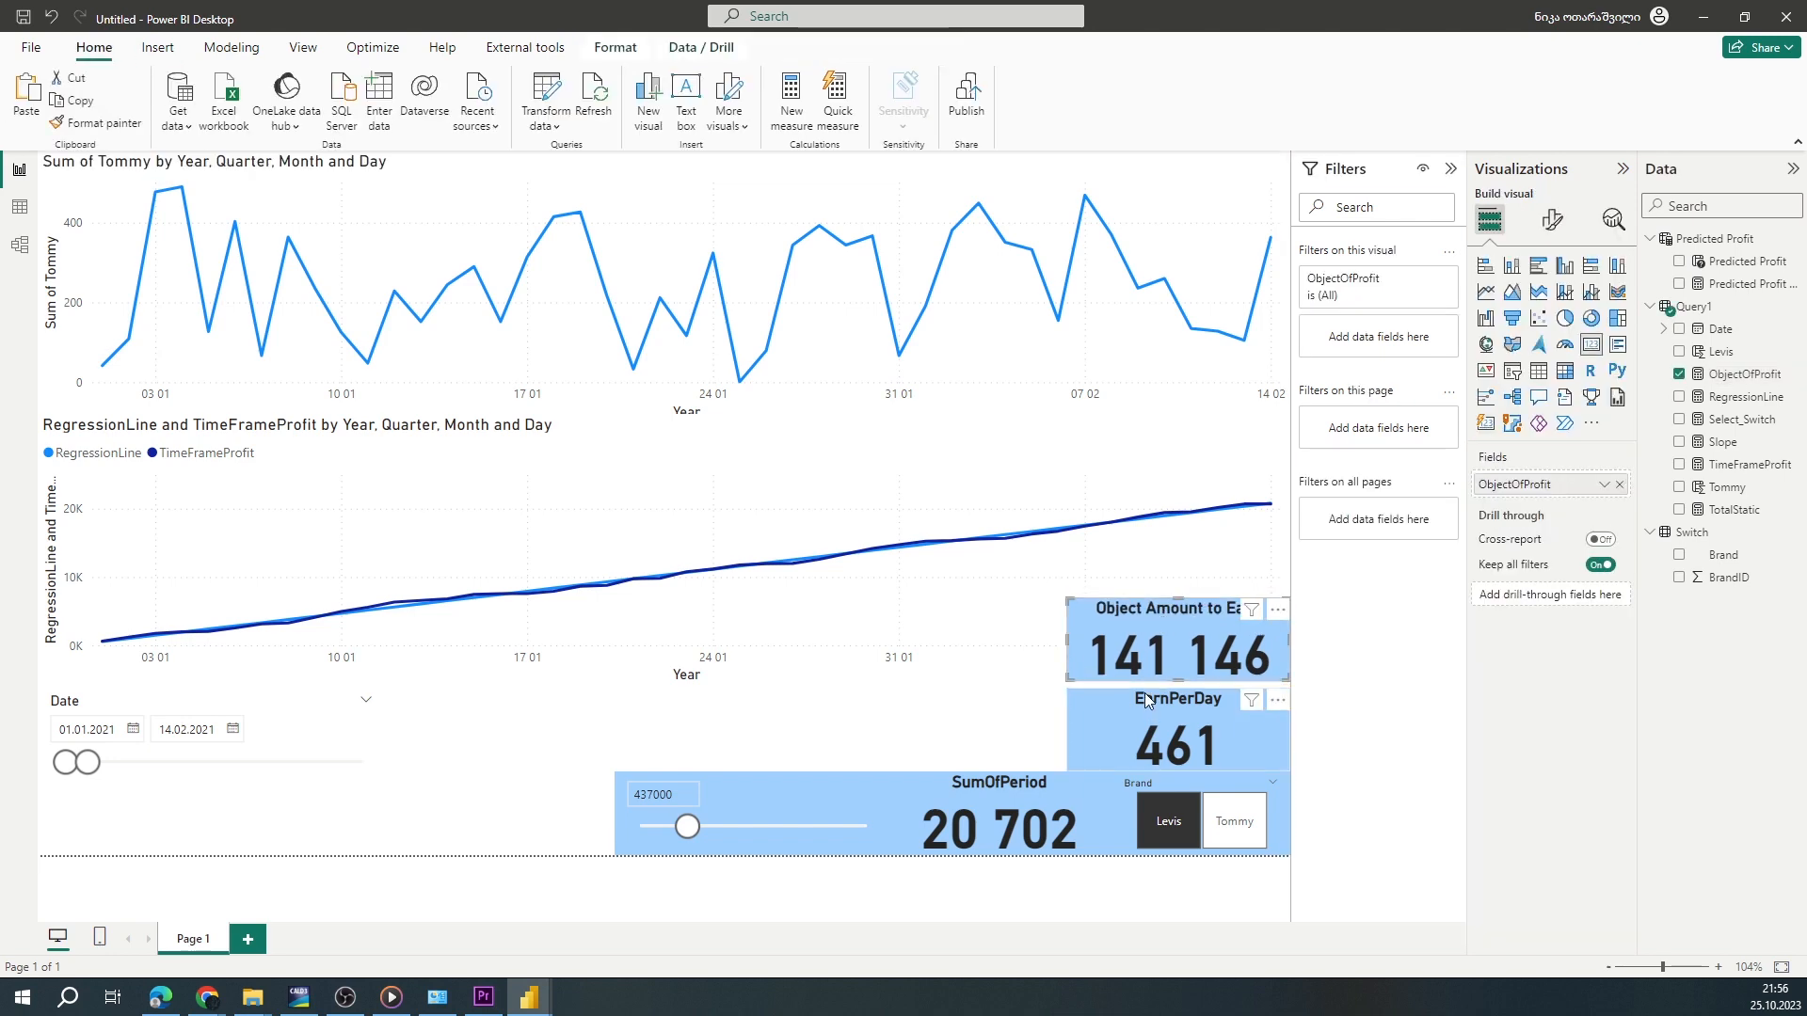
# Clear the date filter and compare the charts and cards for the Levis and Tommy brands
pyautogui.click(1228, 821)
pyautogui.click(349, 702)
pyautogui.click(1162, 826)
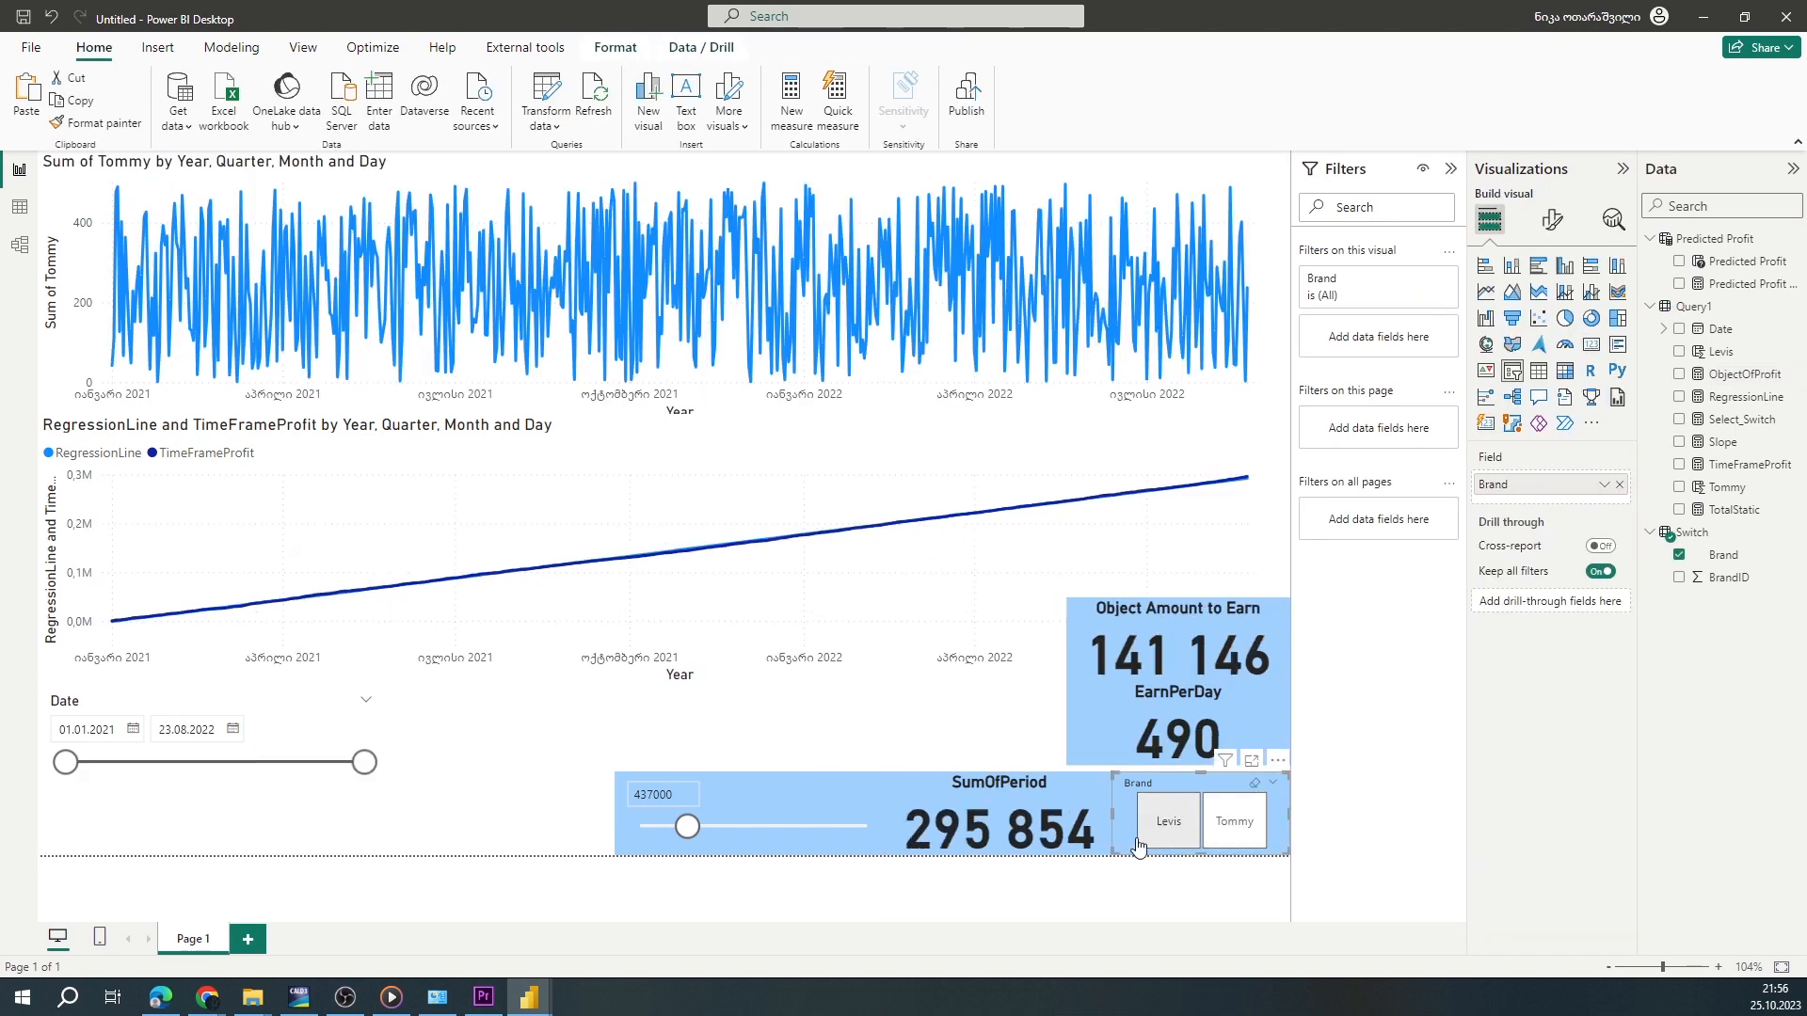
pyautogui.click(1228, 821)
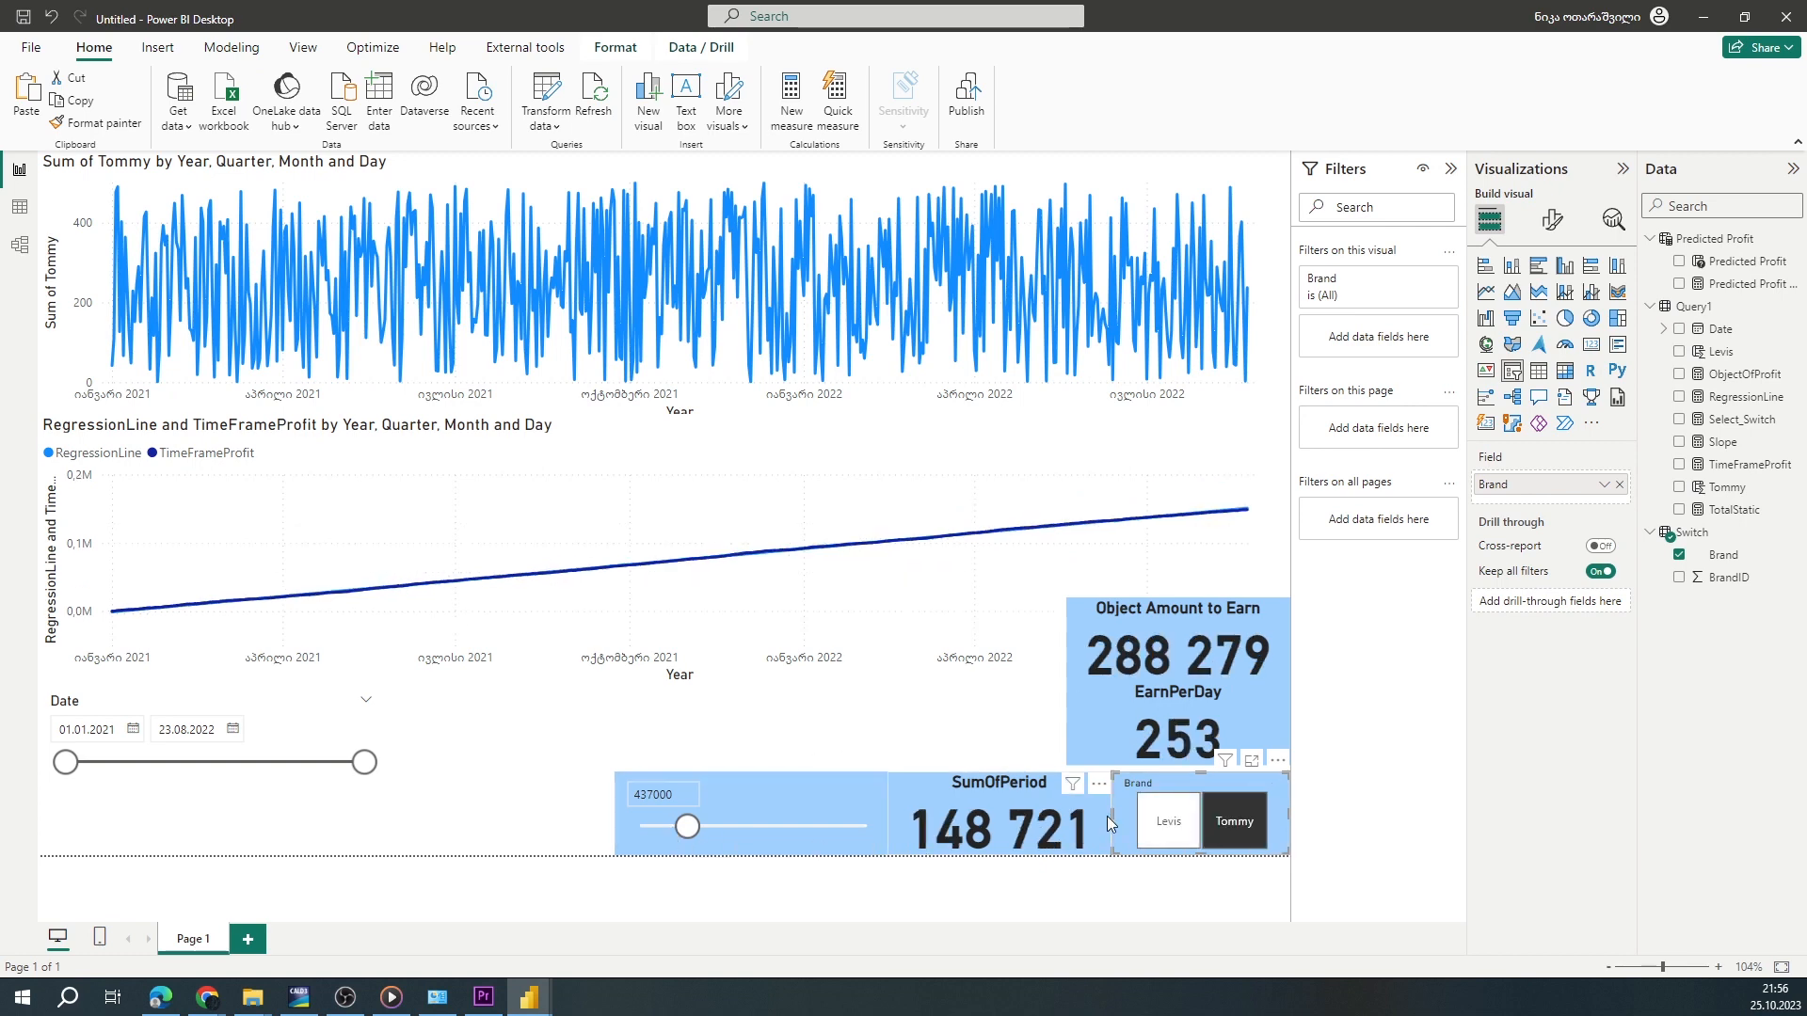
pyautogui.click(1167, 821)
pyautogui.click(1217, 825)
pyautogui.click(1160, 826)
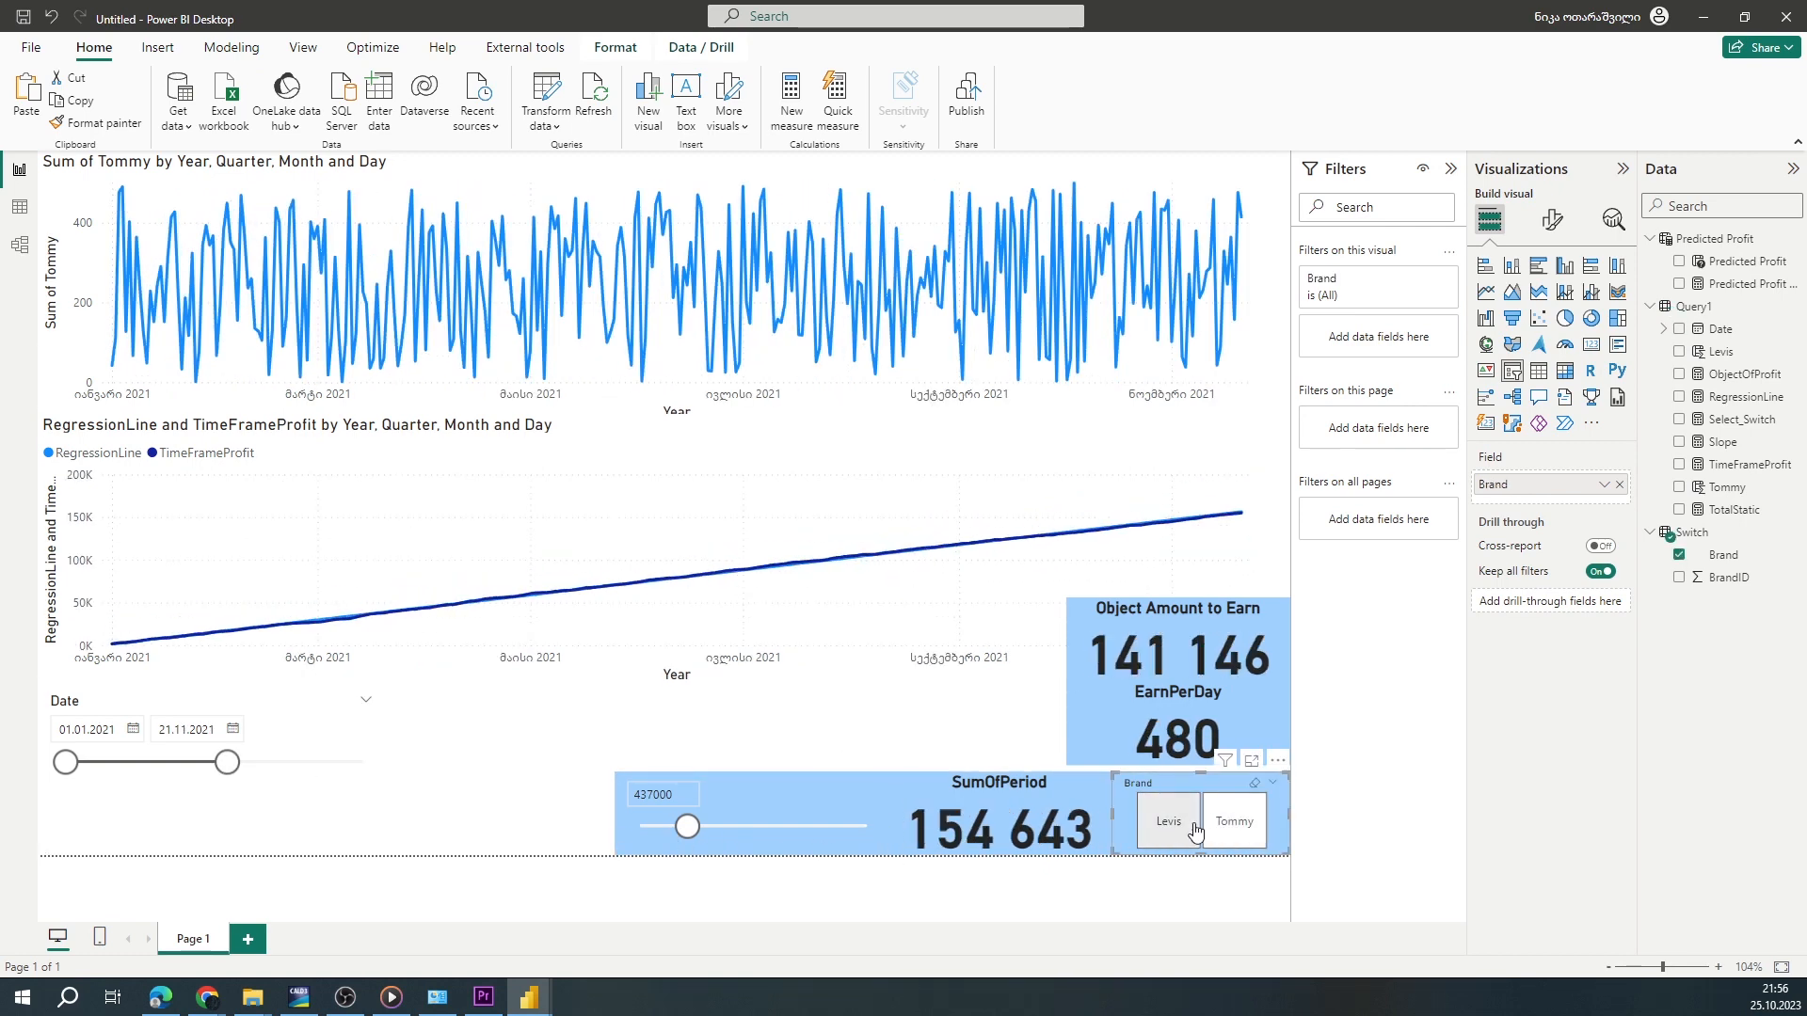
# Select the Tommy brand and narrow the date range to 18.02.2022 through 14.05.2022
pyautogui.click(1231, 824)
pyautogui.moveTo(66, 763); pyautogui.dragTo(314, 766)
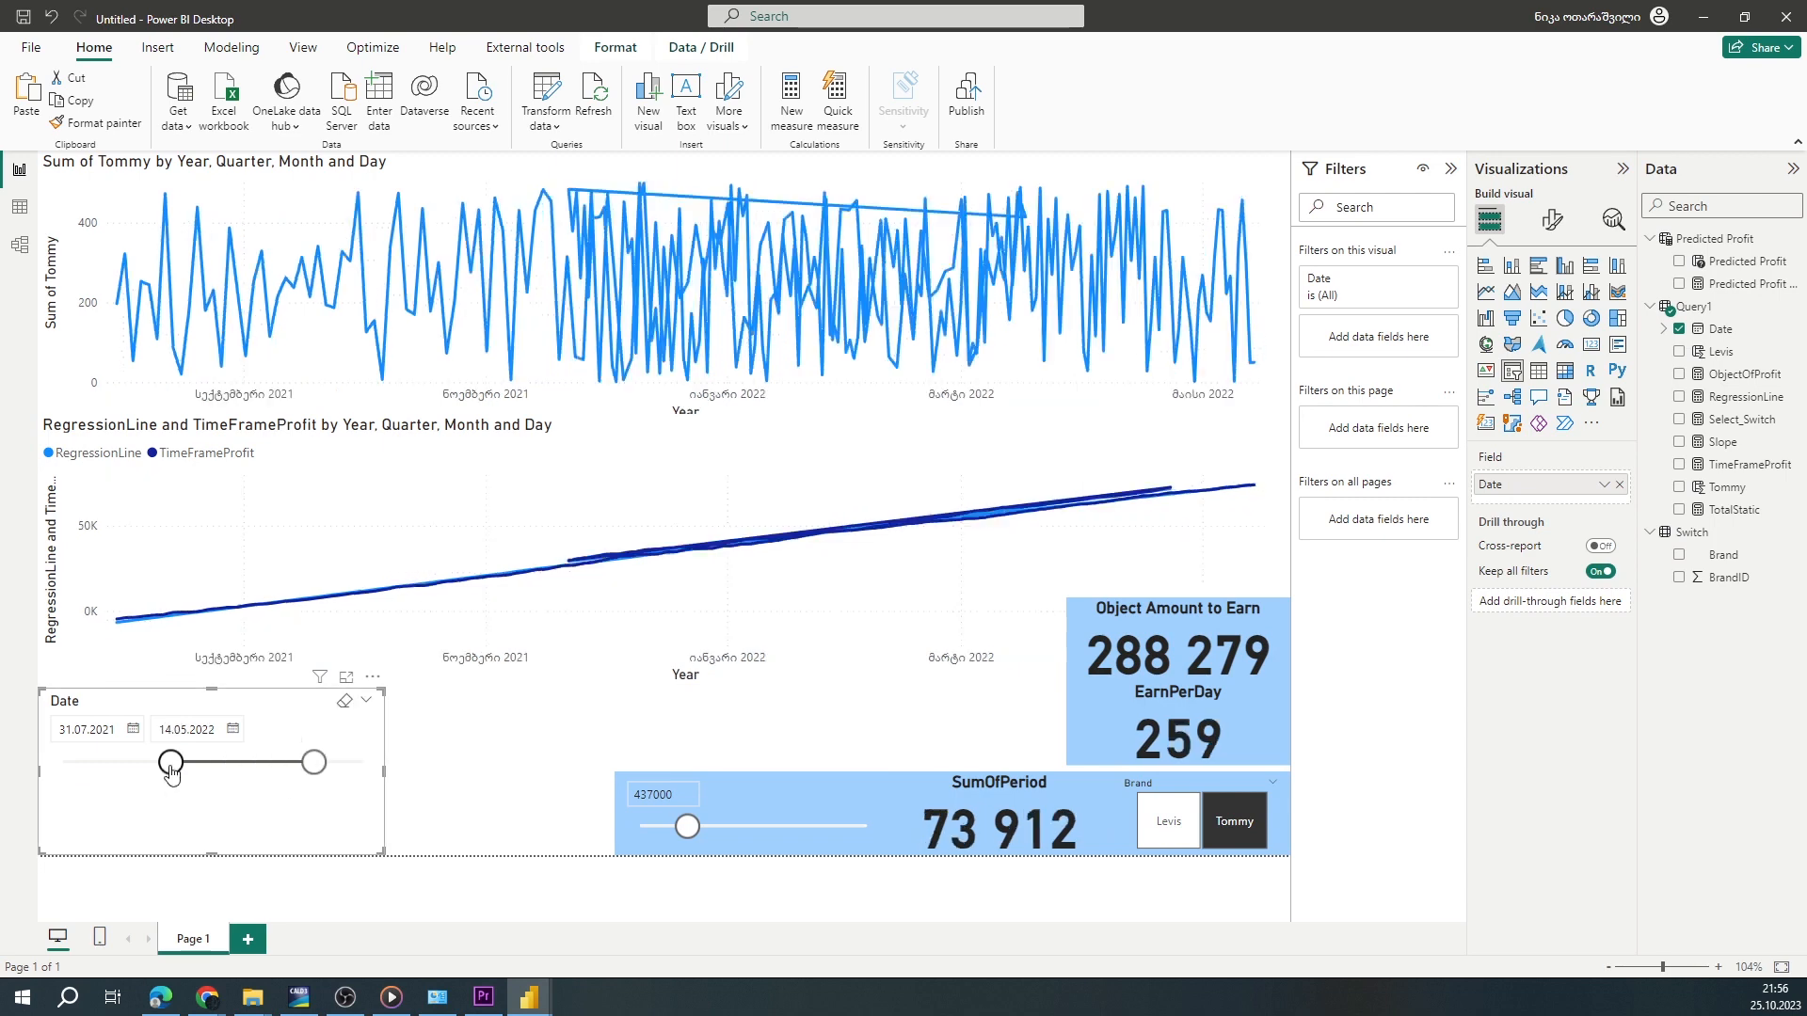
pyautogui.moveTo(171, 766); pyautogui.dragTo(275, 768)
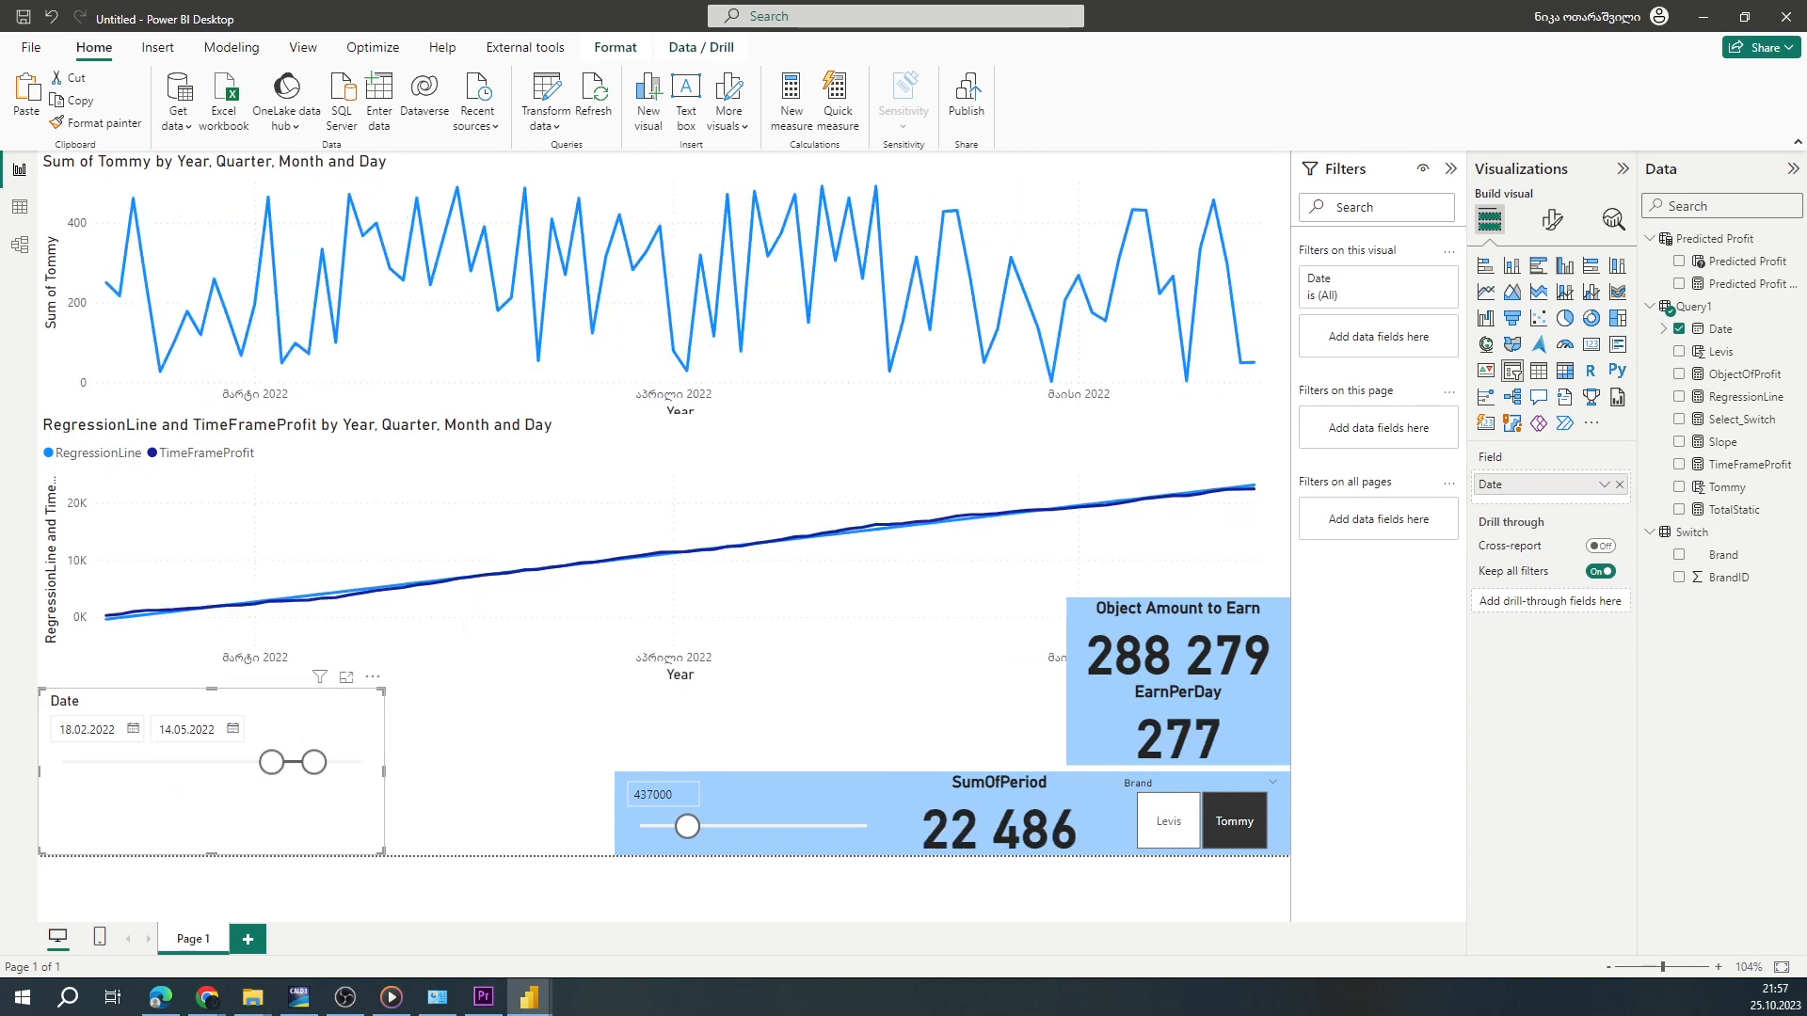
# Create the measure DaysUntilGoal = Query1[ObjectOfProfit]/[Slope] in the Query1 table
pyautogui.rightClick(1694, 306)
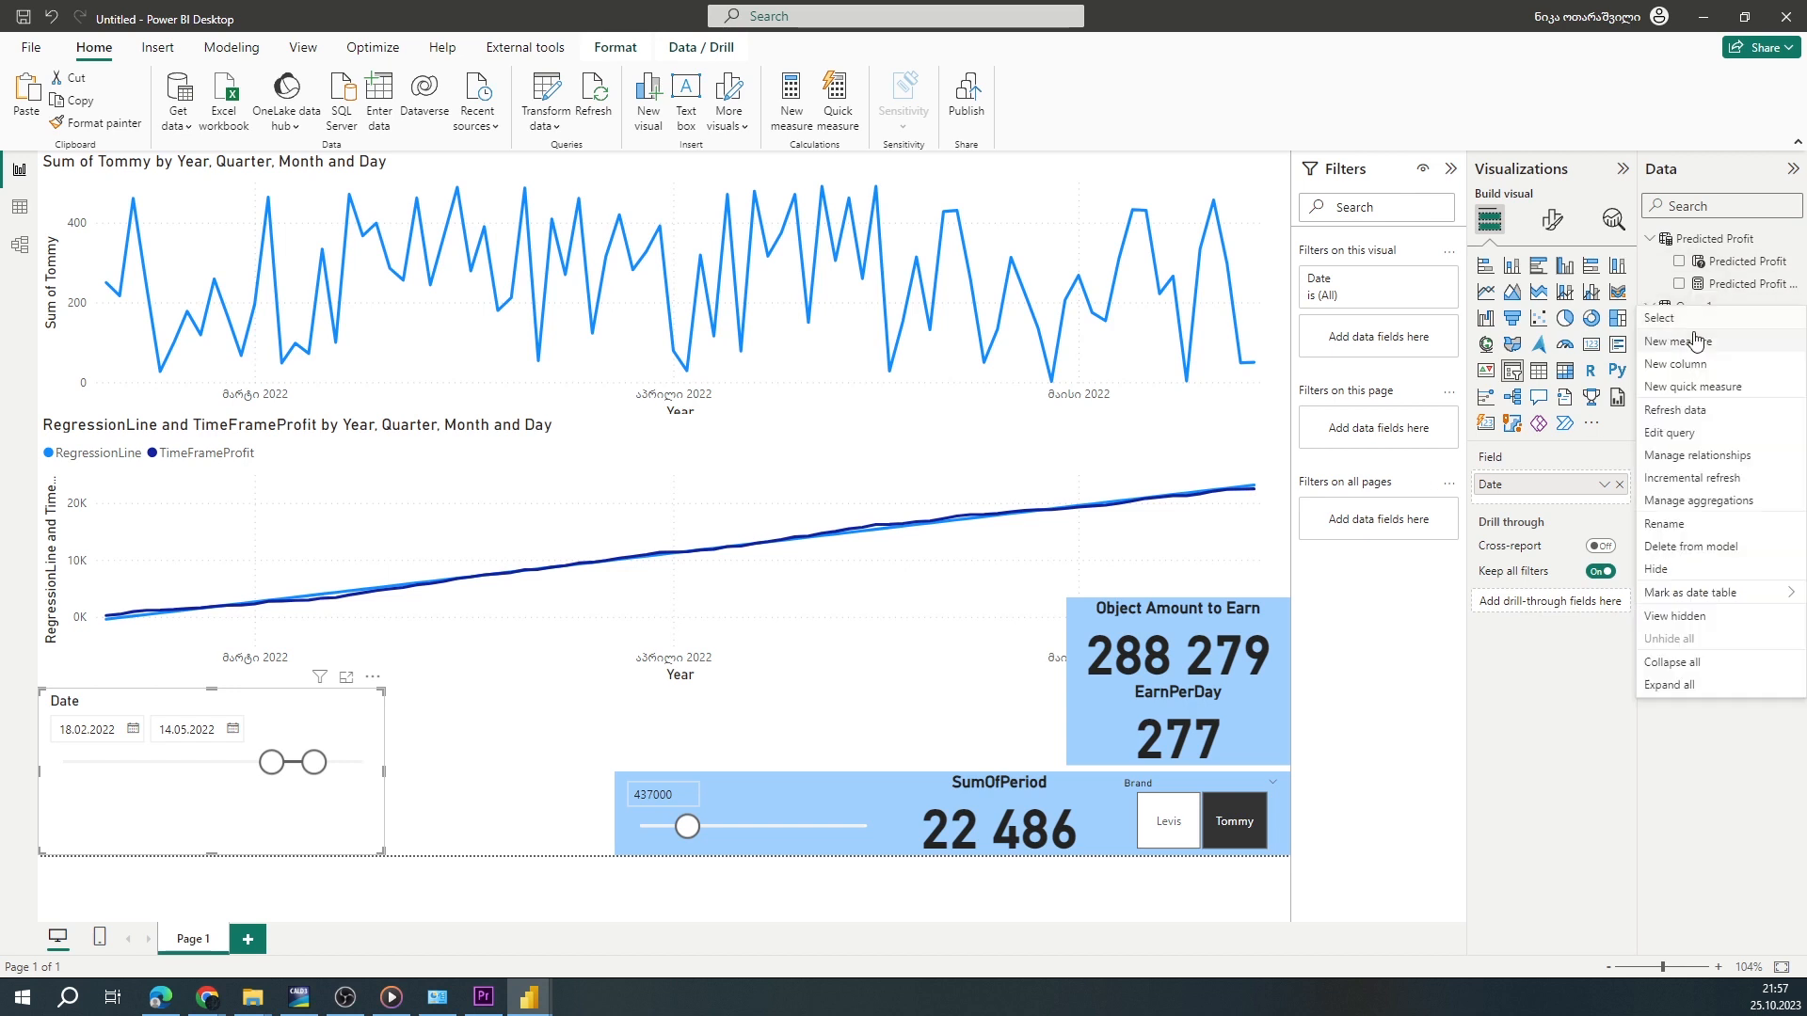
pyautogui.click(1685, 327)
pyautogui.write('Day')
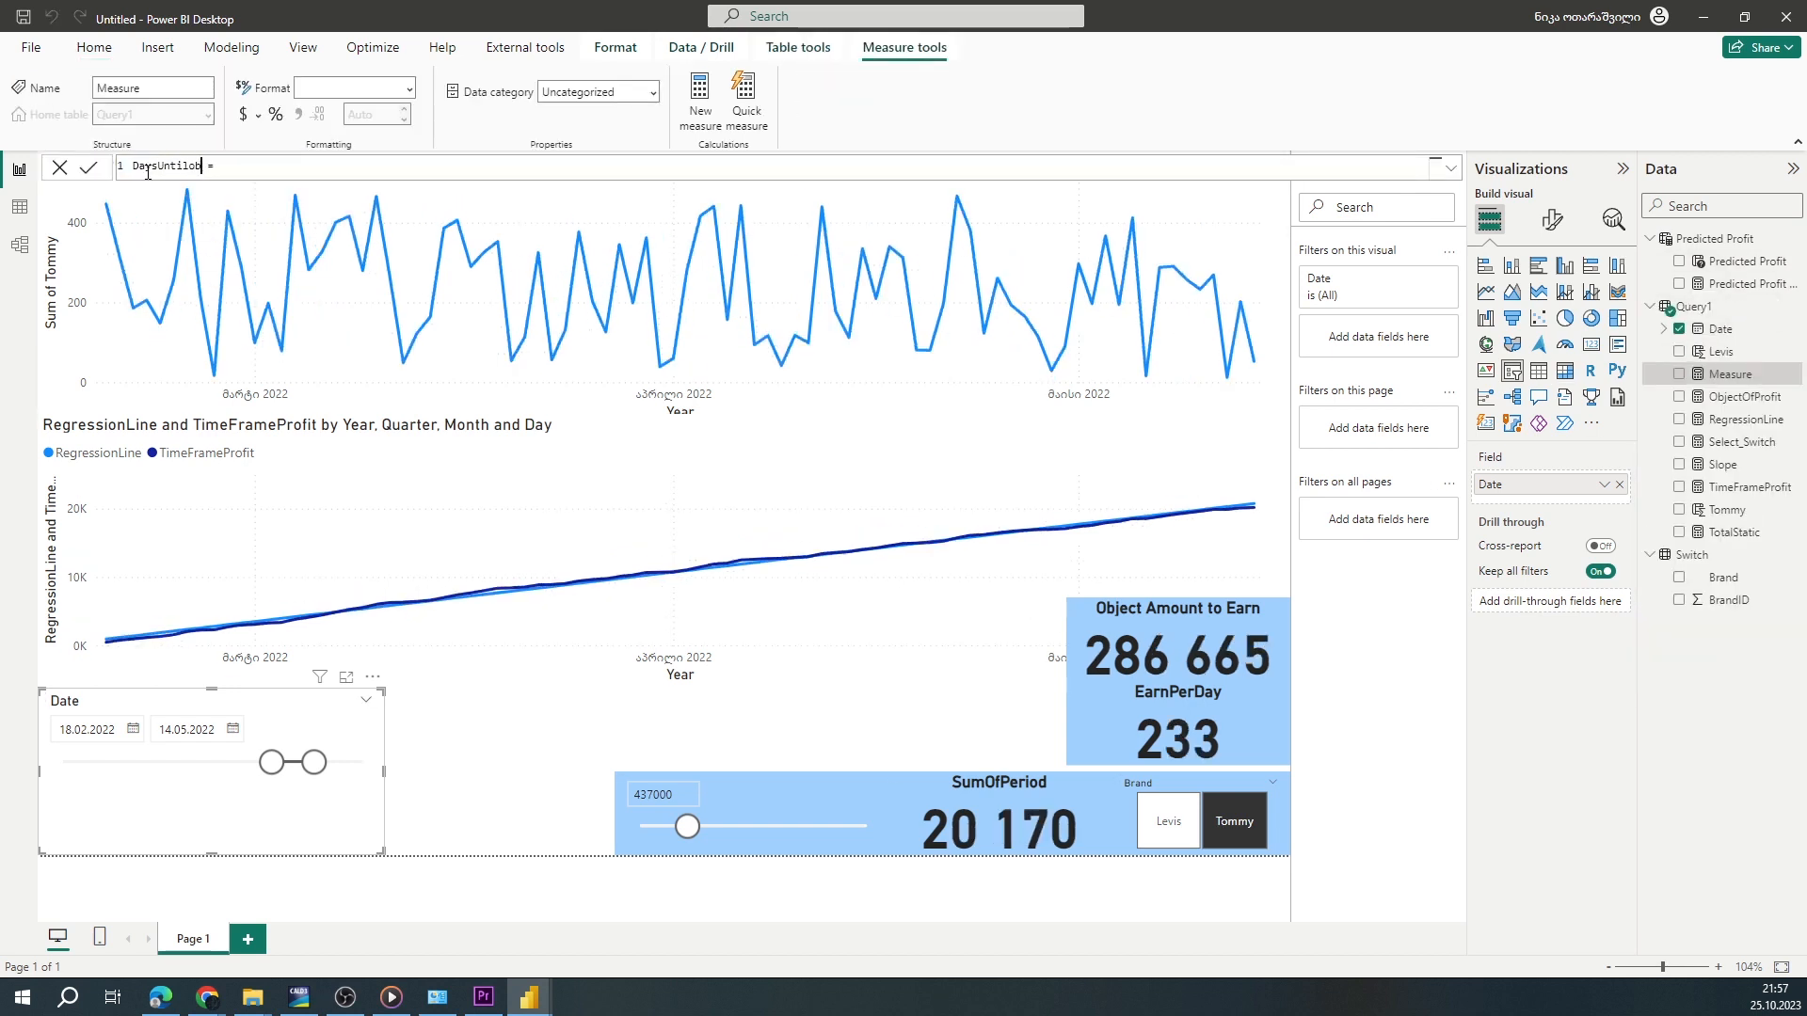
pyautogui.write('sUntilGoal = qu')
pyautogui.press('Down')
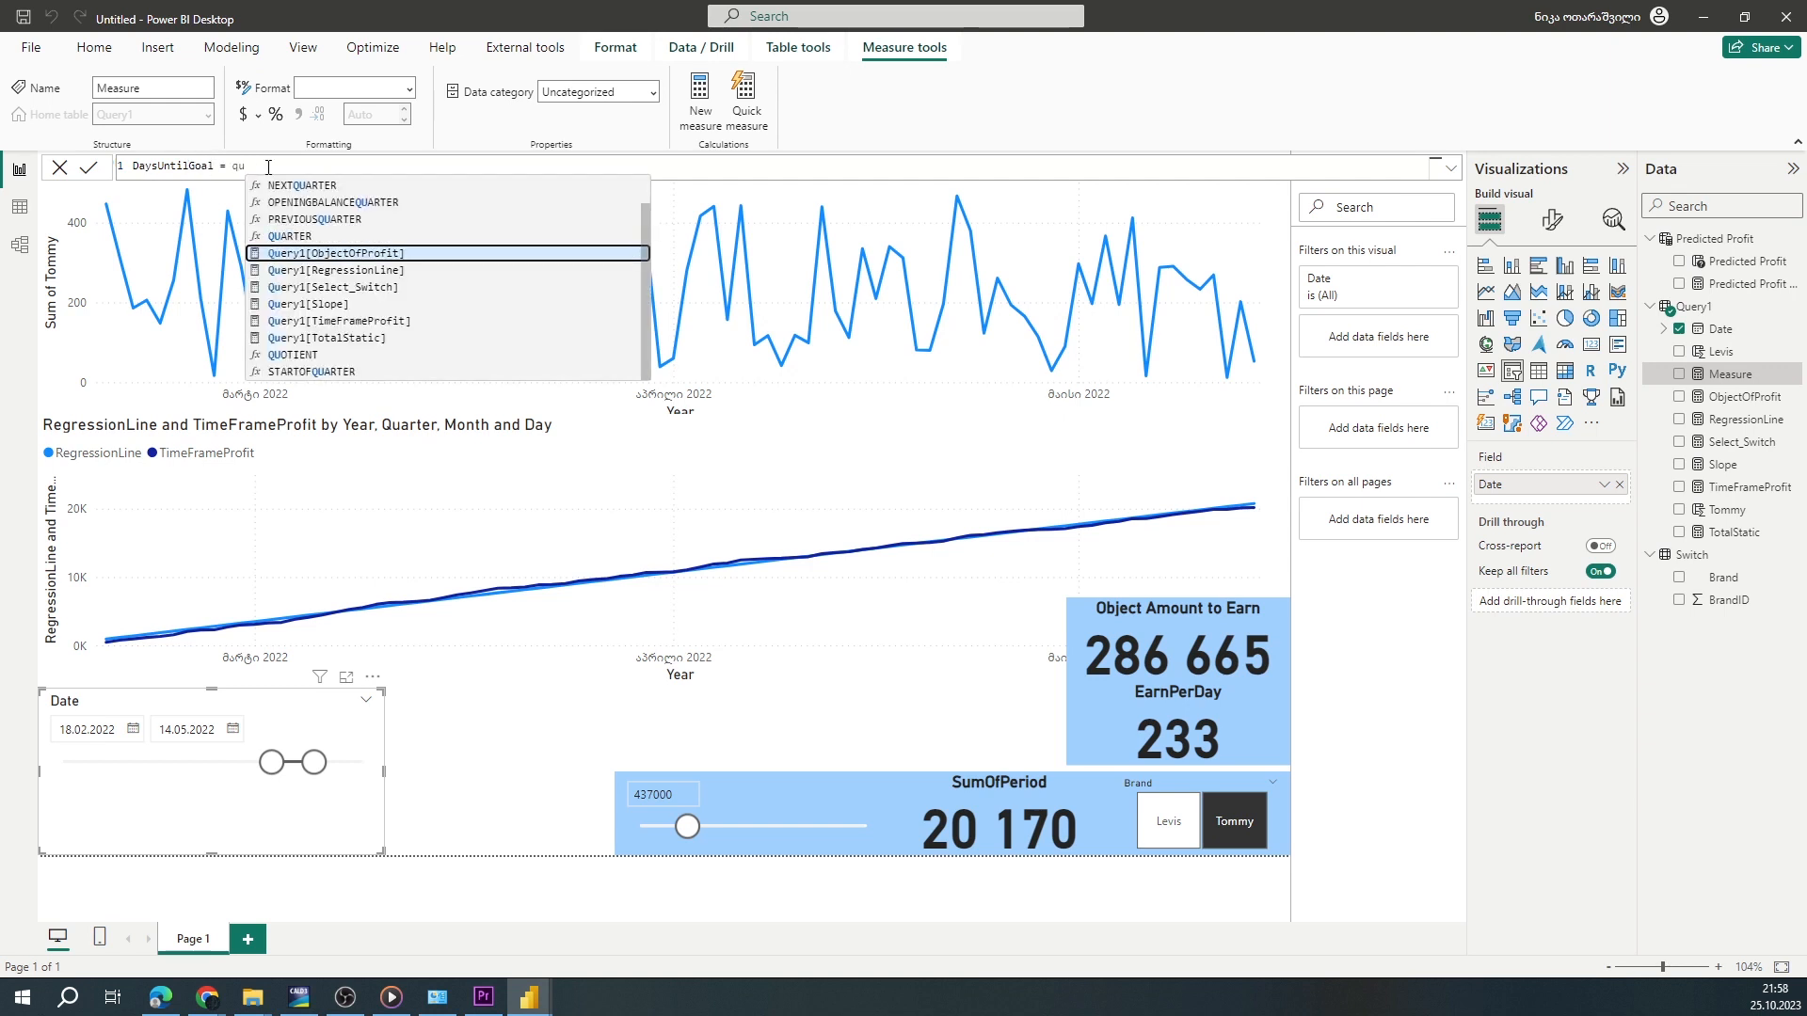
pyautogui.press('Tab')
pyautogui.write('/[Sl')
pyautogui.press('Tab')
pyautogui.press('Return')
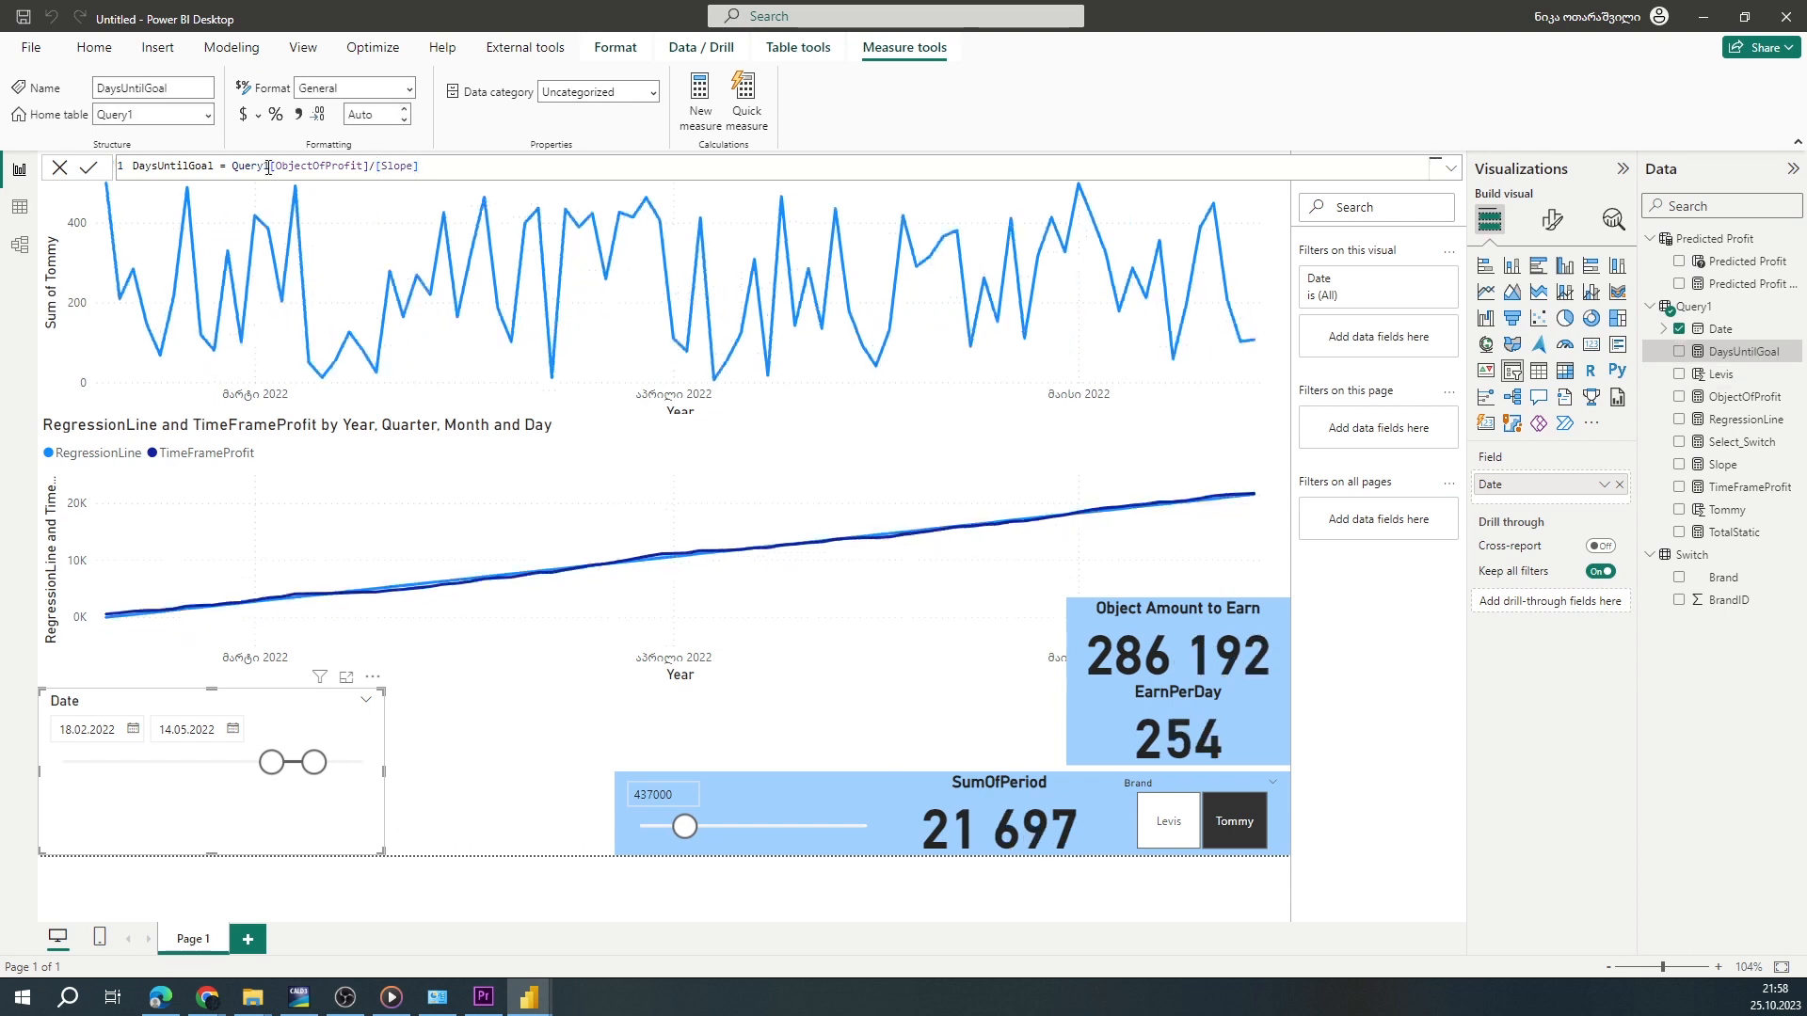
# Duplicate the Object Amount to Earn card directly above it and make the copy show DaysUntilGoal instead of ObjectOfProfit
pyautogui.click(1178, 668)
pyautogui.moveTo(1159, 618); pyautogui.dragTo(1145, 510)
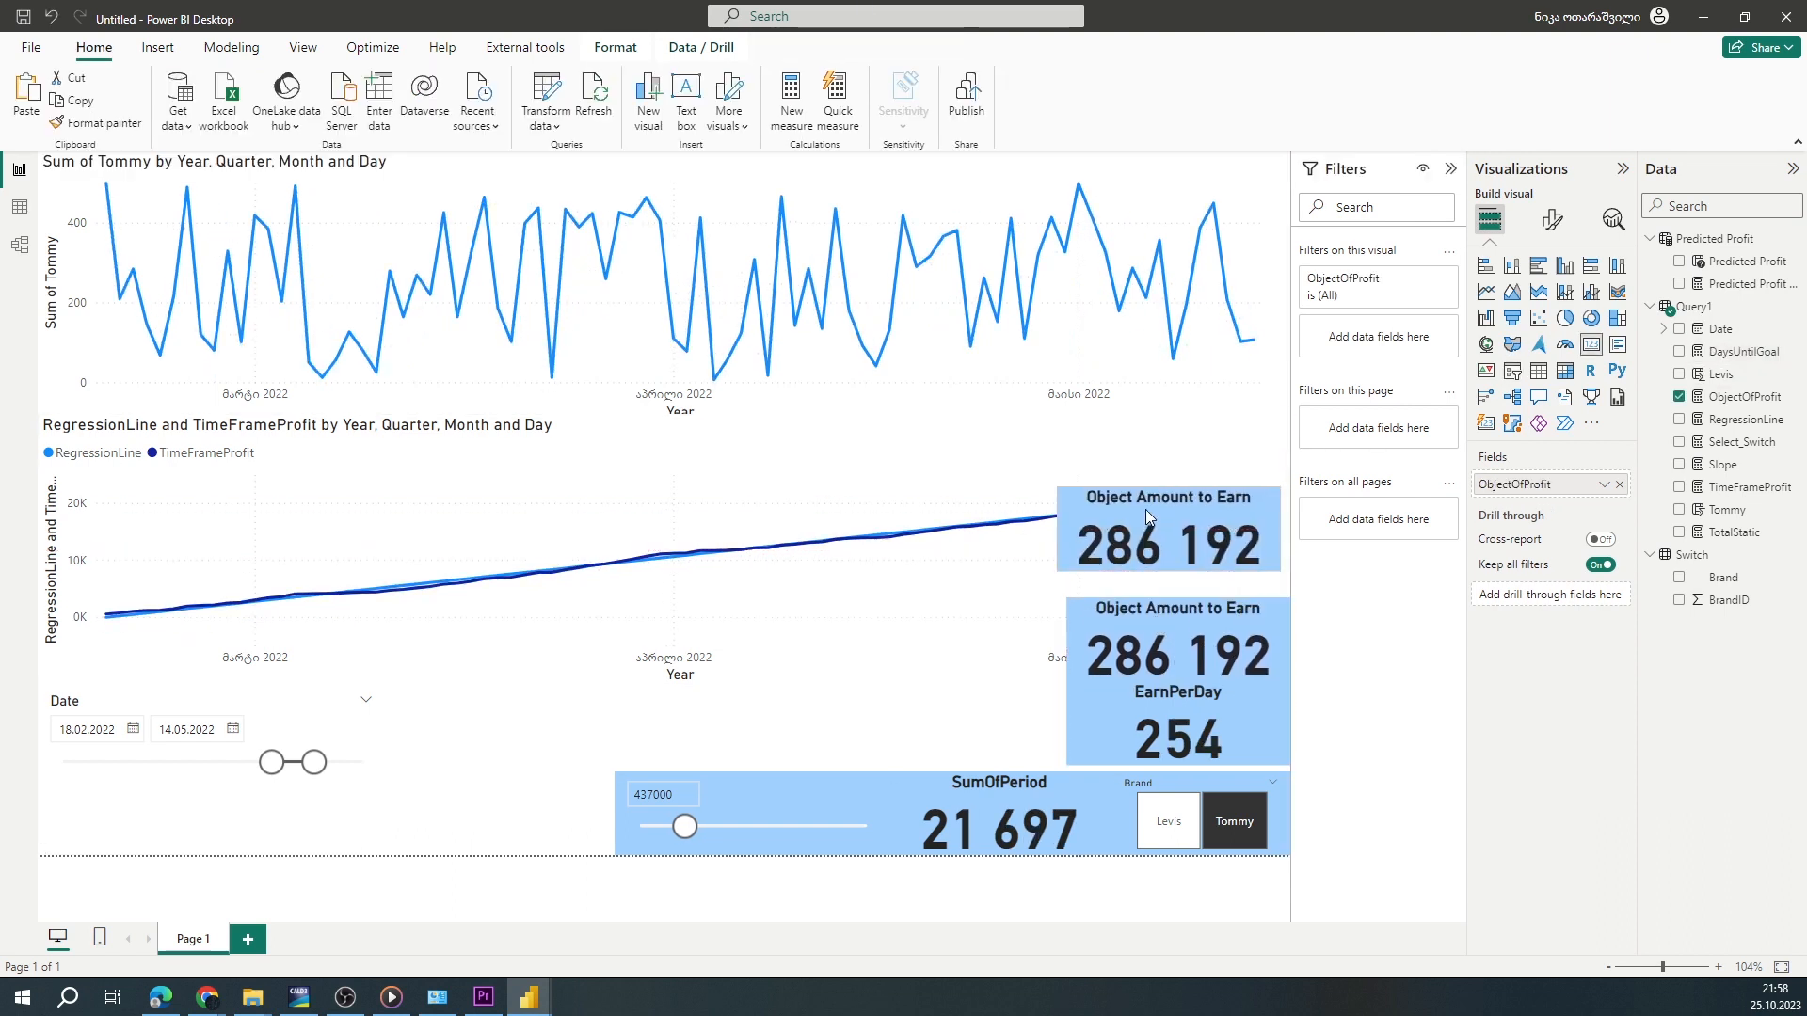
pyautogui.click(1679, 351)
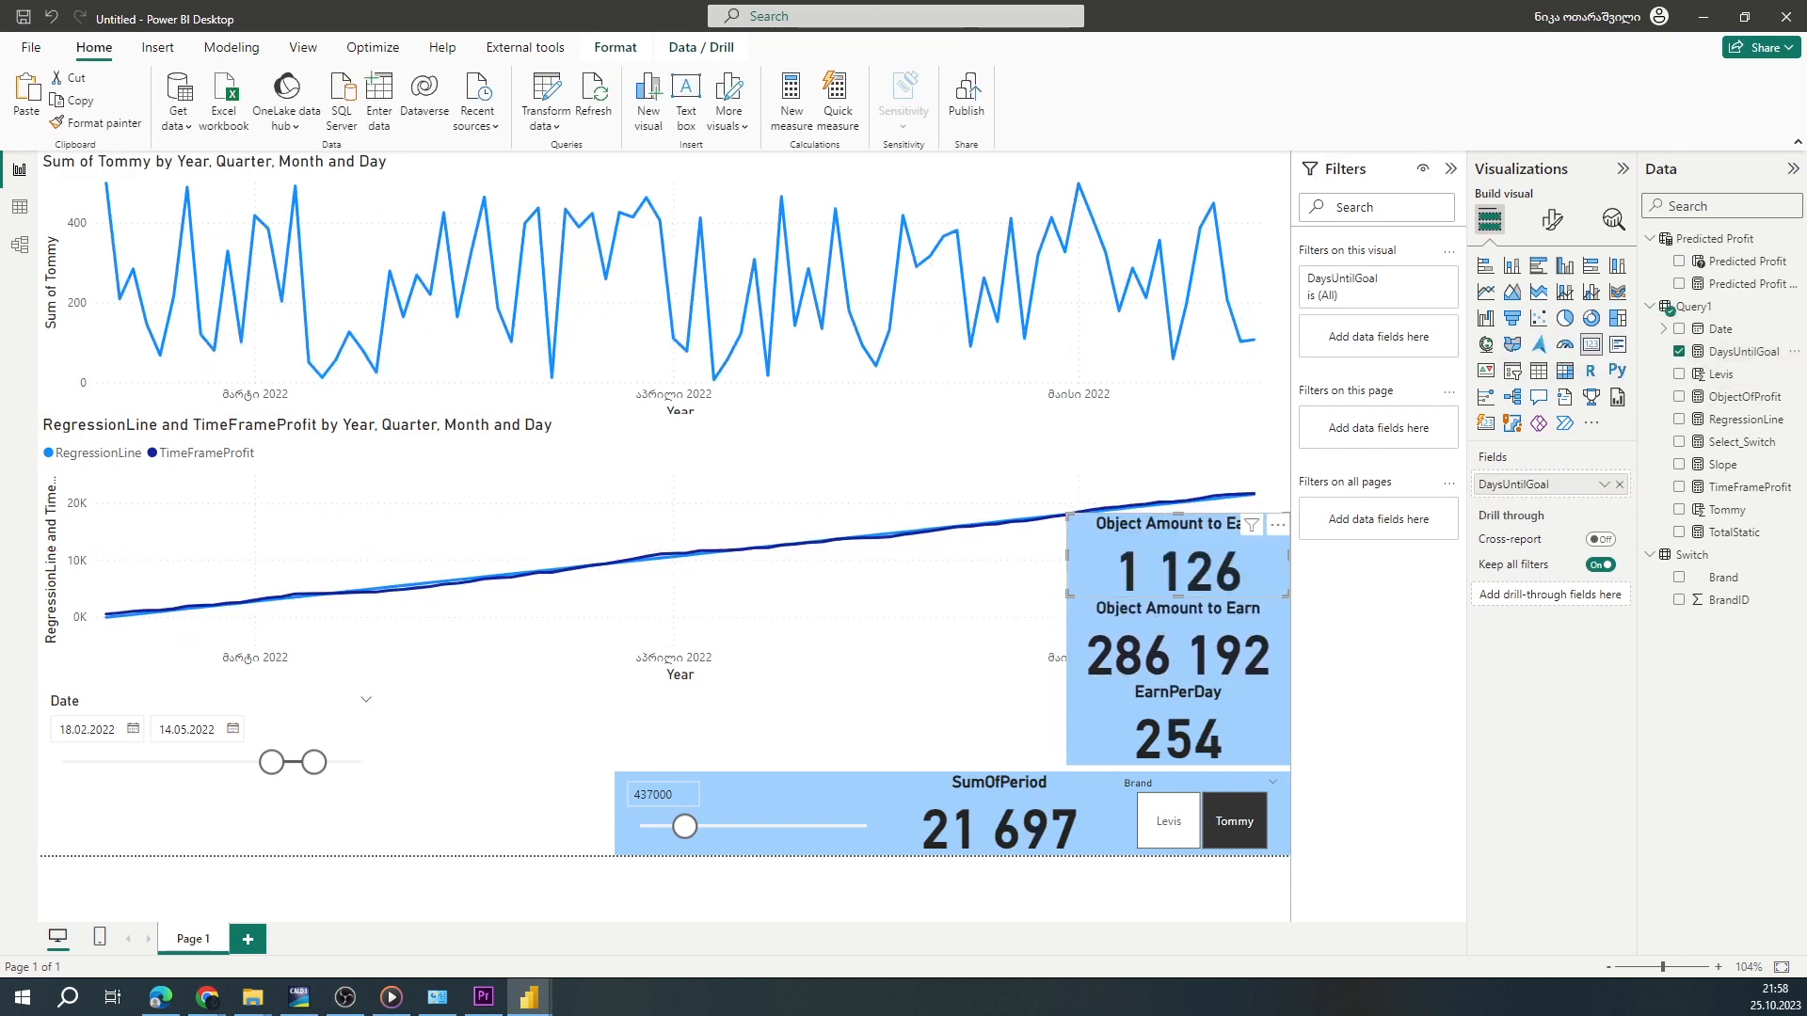
# Set the Predicted Profit slicer to 329000 and clear the Date and Brand selections
pyautogui.moveTo(684, 826); pyautogui.dragTo(644, 836)
pyautogui.click(345, 701)
pyautogui.click(1247, 829)
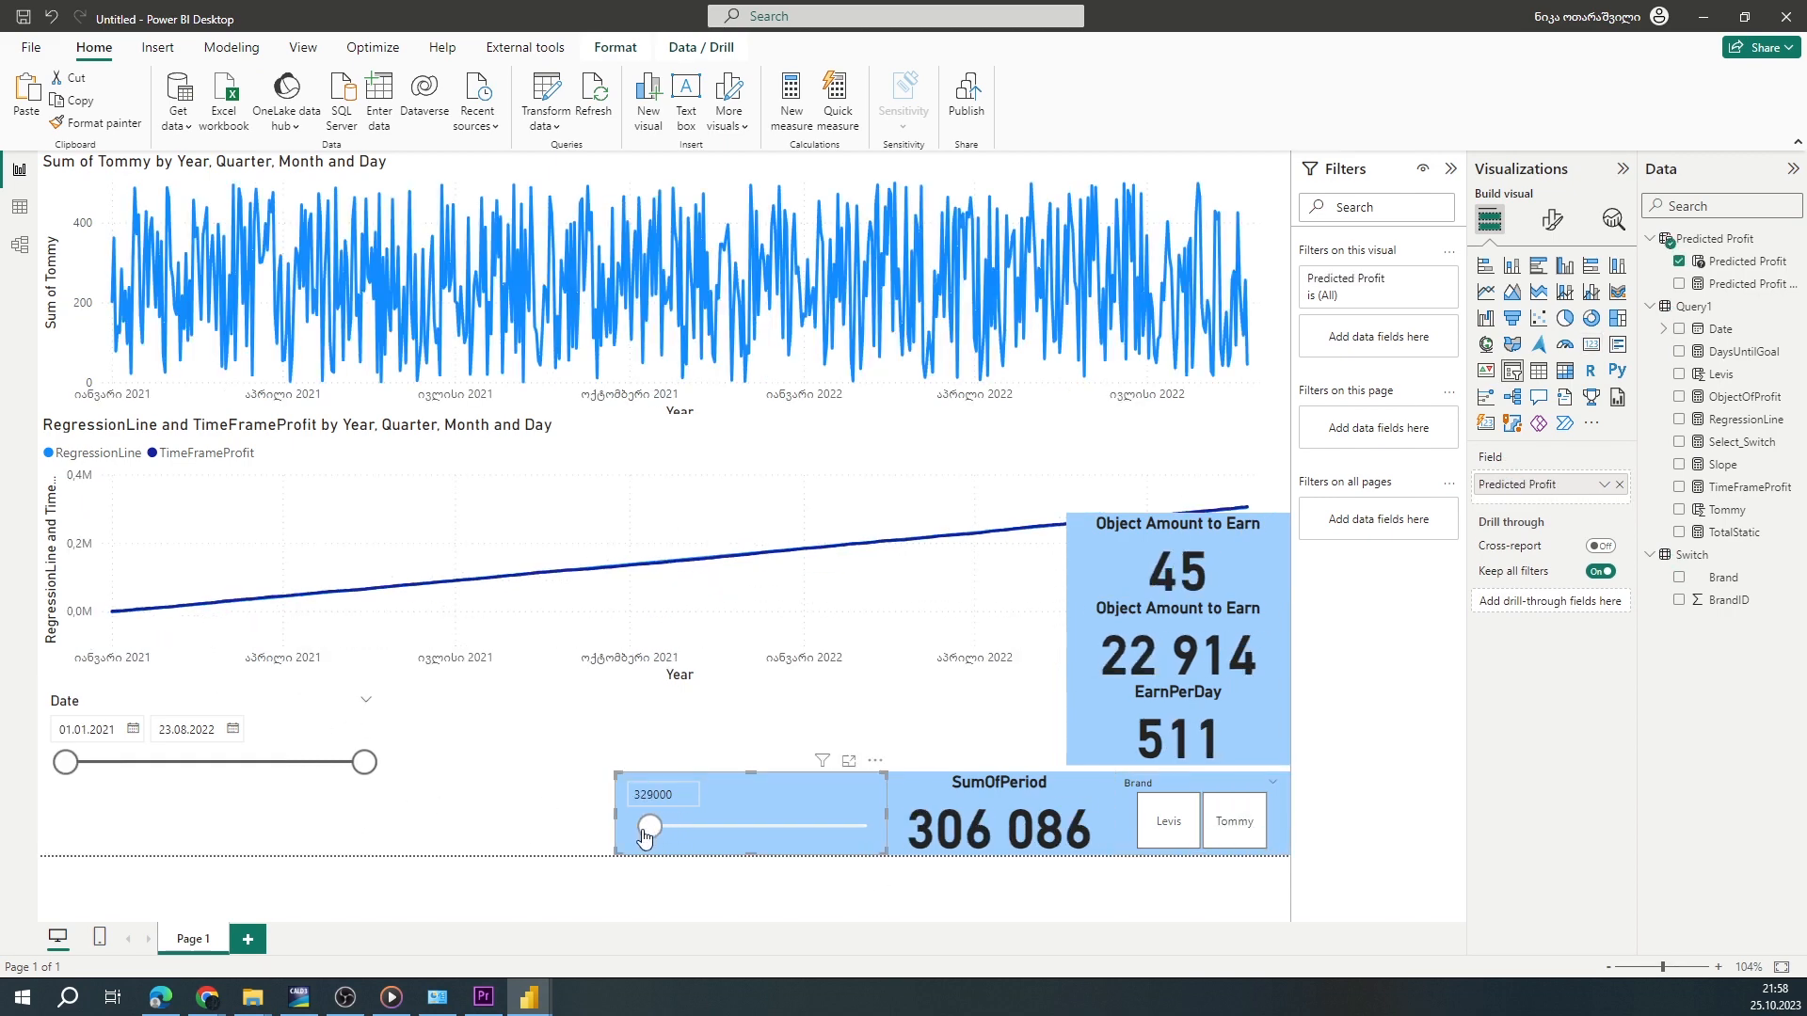
# Narrow the date range from both ends and set its start date to 01.09.2021
pyautogui.moveTo(364, 762); pyautogui.dragTo(212, 762)
pyautogui.moveTo(65, 763); pyautogui.dragTo(264, 763)
pyautogui.click(134, 730)
pyautogui.click(97, 768)
pyautogui.click(243, 775)
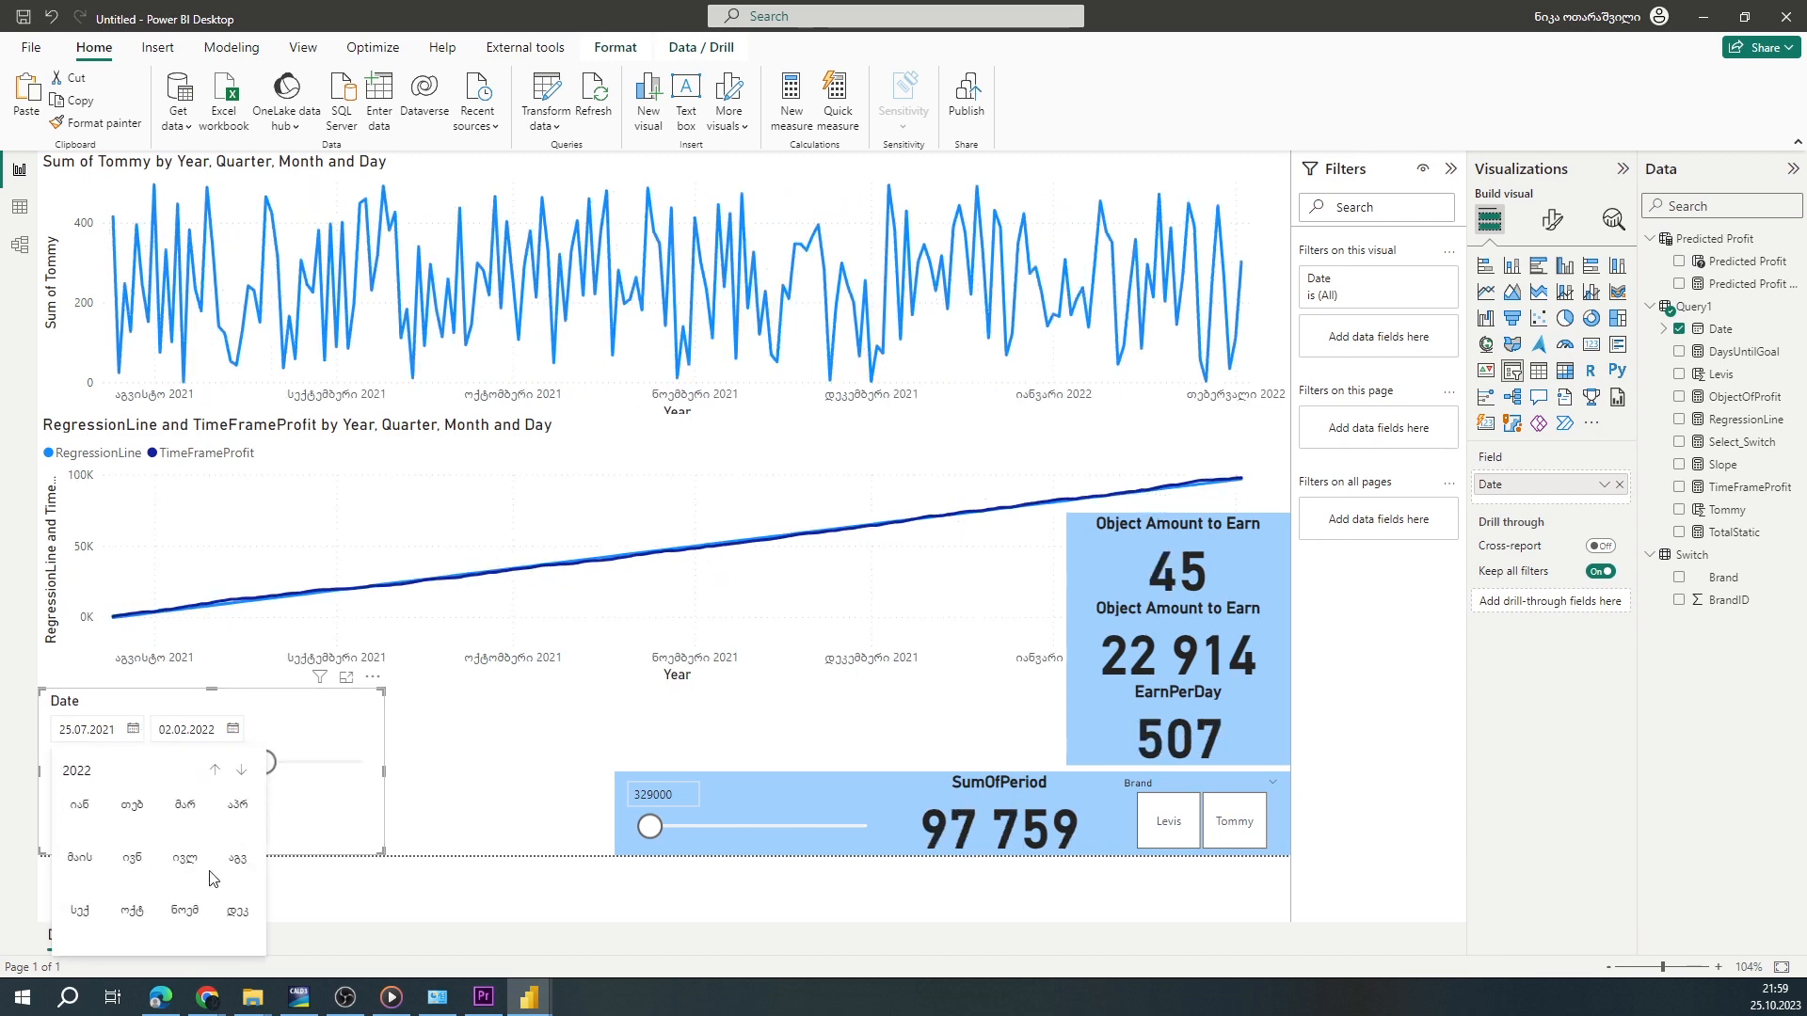
pyautogui.click(80, 910)
pyautogui.click(202, 773)
pyautogui.click(209, 771)
pyautogui.click(80, 908)
# Set the end date of the Date slicer to 30.11.2021
pyautogui.click(232, 730)
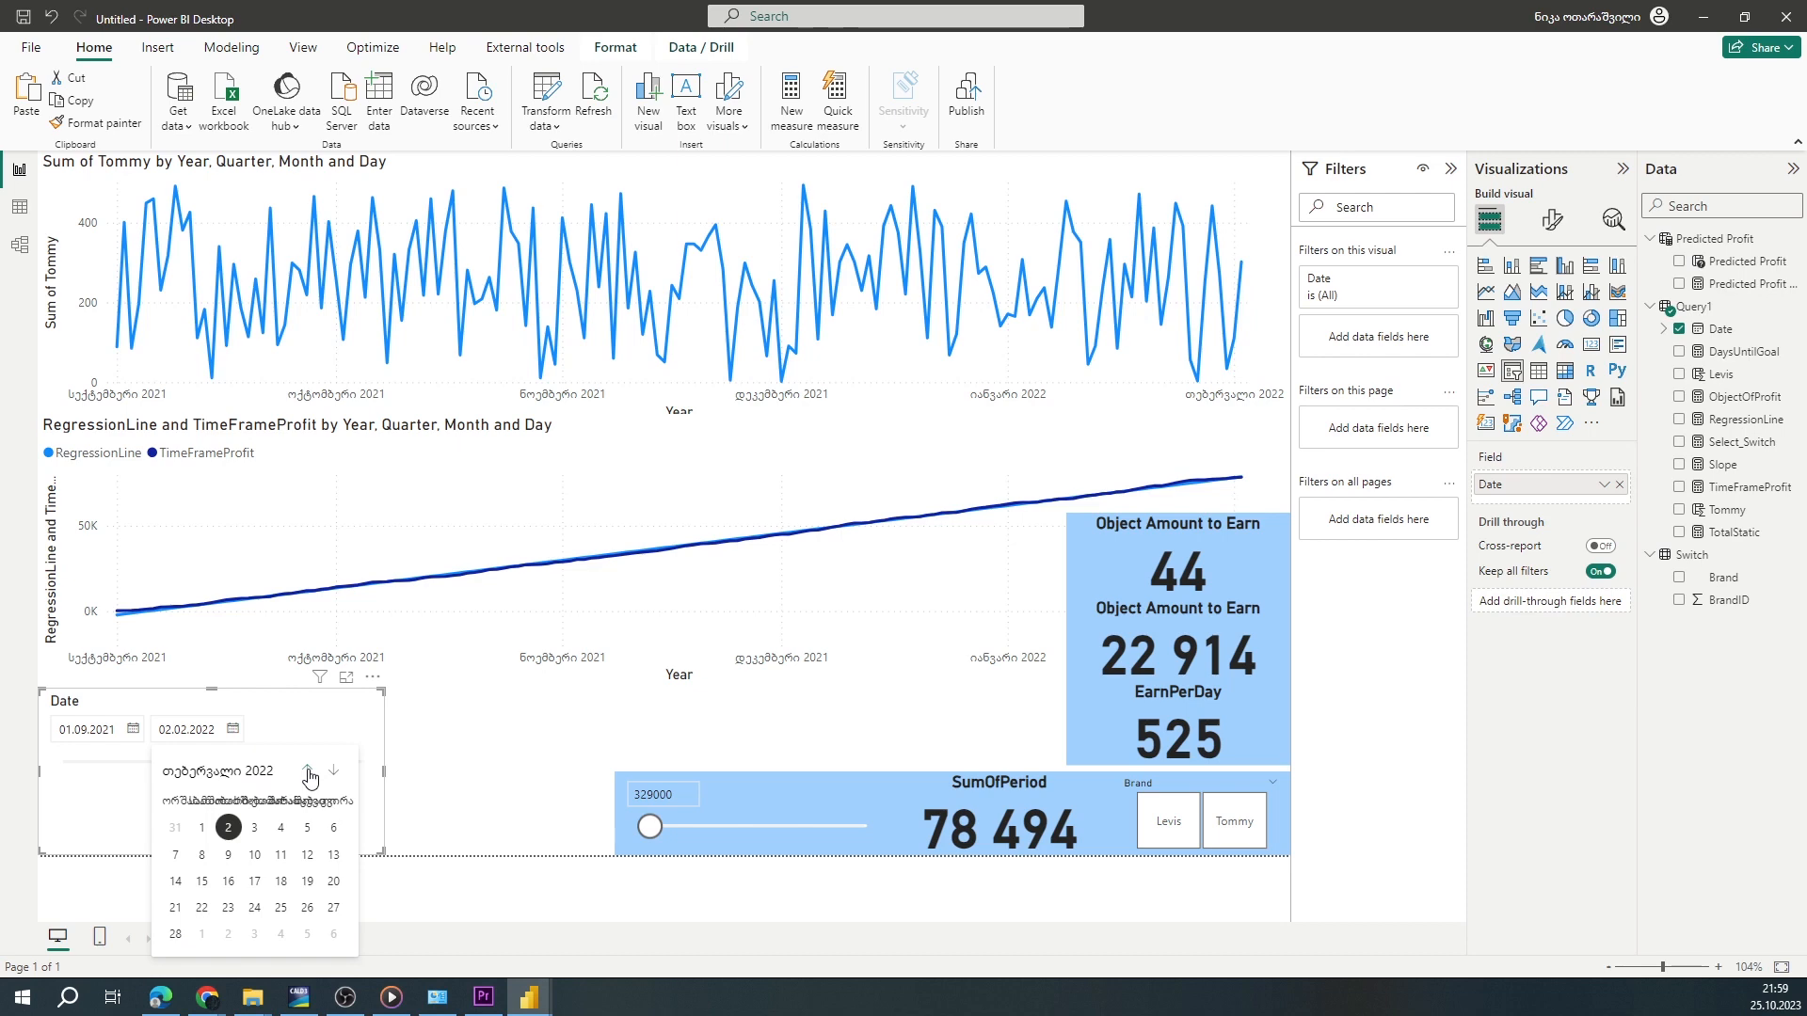
pyautogui.click(307, 772)
pyautogui.click(308, 772)
pyautogui.click(308, 772)
pyautogui.click(202, 933)
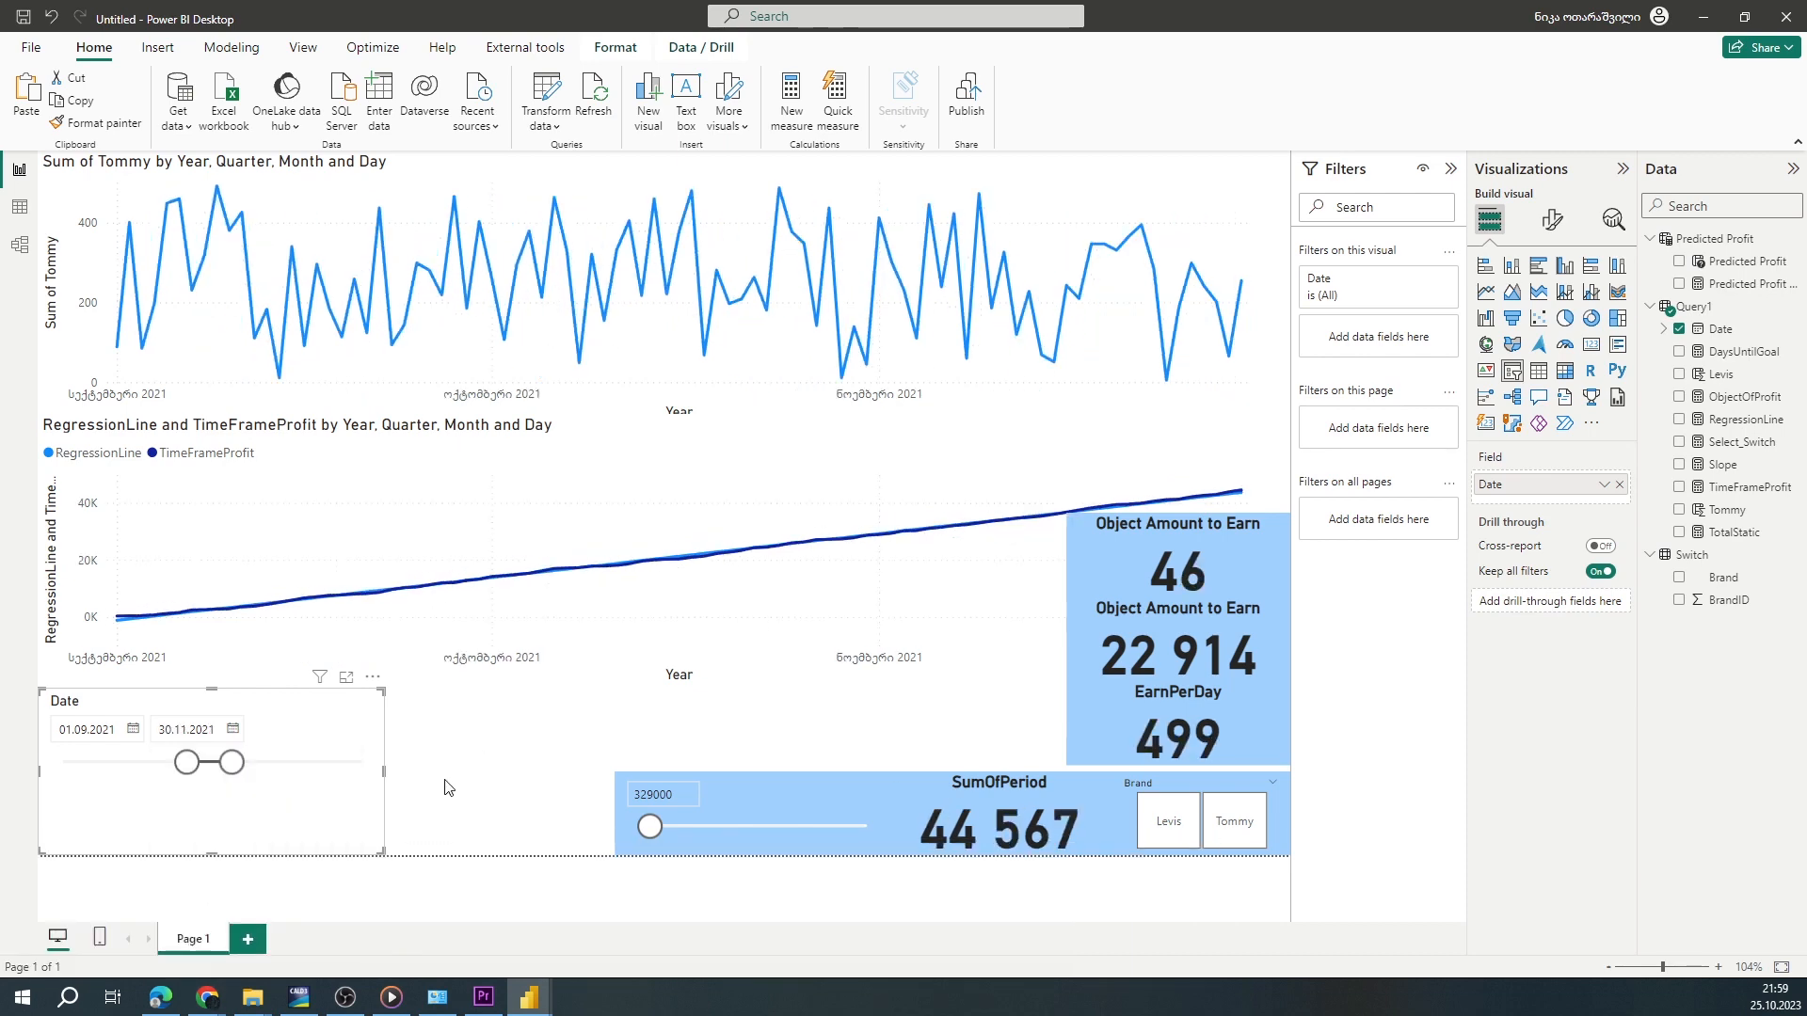
# Title the DaysUntilGoal card Count Down Days and place a duplicate of it directly above
pyautogui.click(1189, 523)
pyautogui.click(1553, 219)
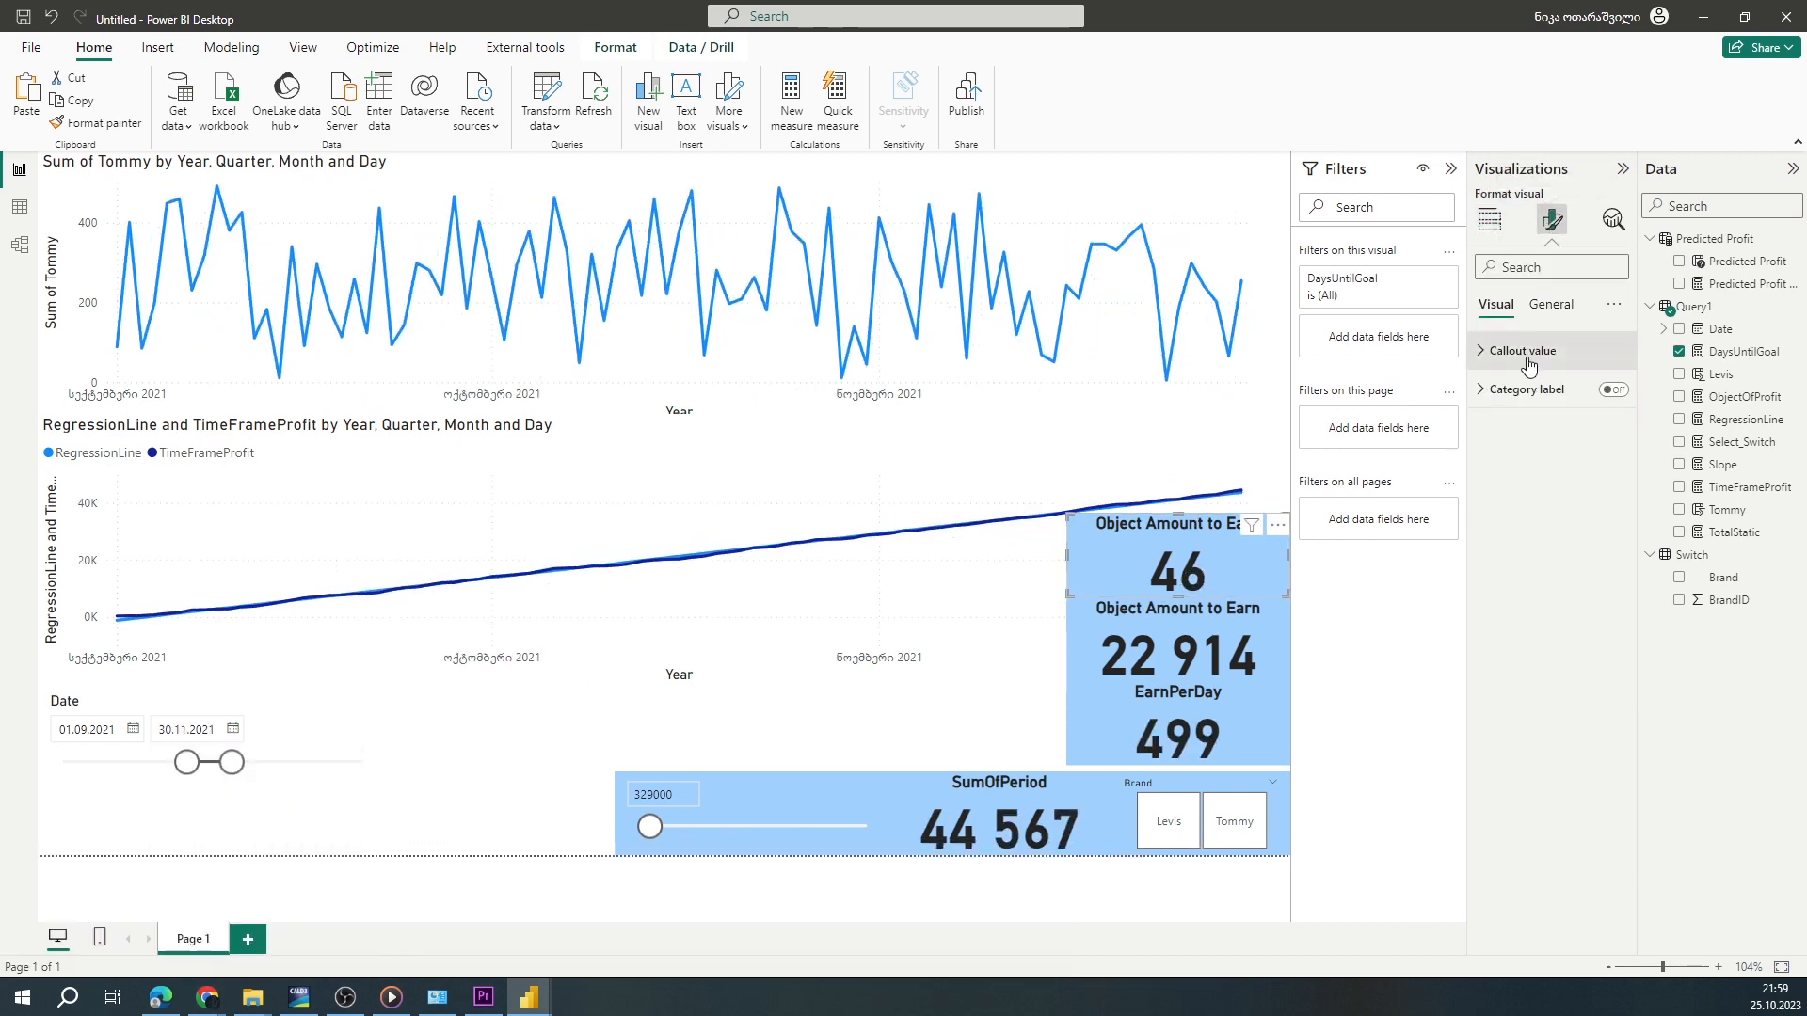
pyautogui.click(1501, 389)
pyautogui.tripleClick(1532, 483)
pyautogui.write('Count')
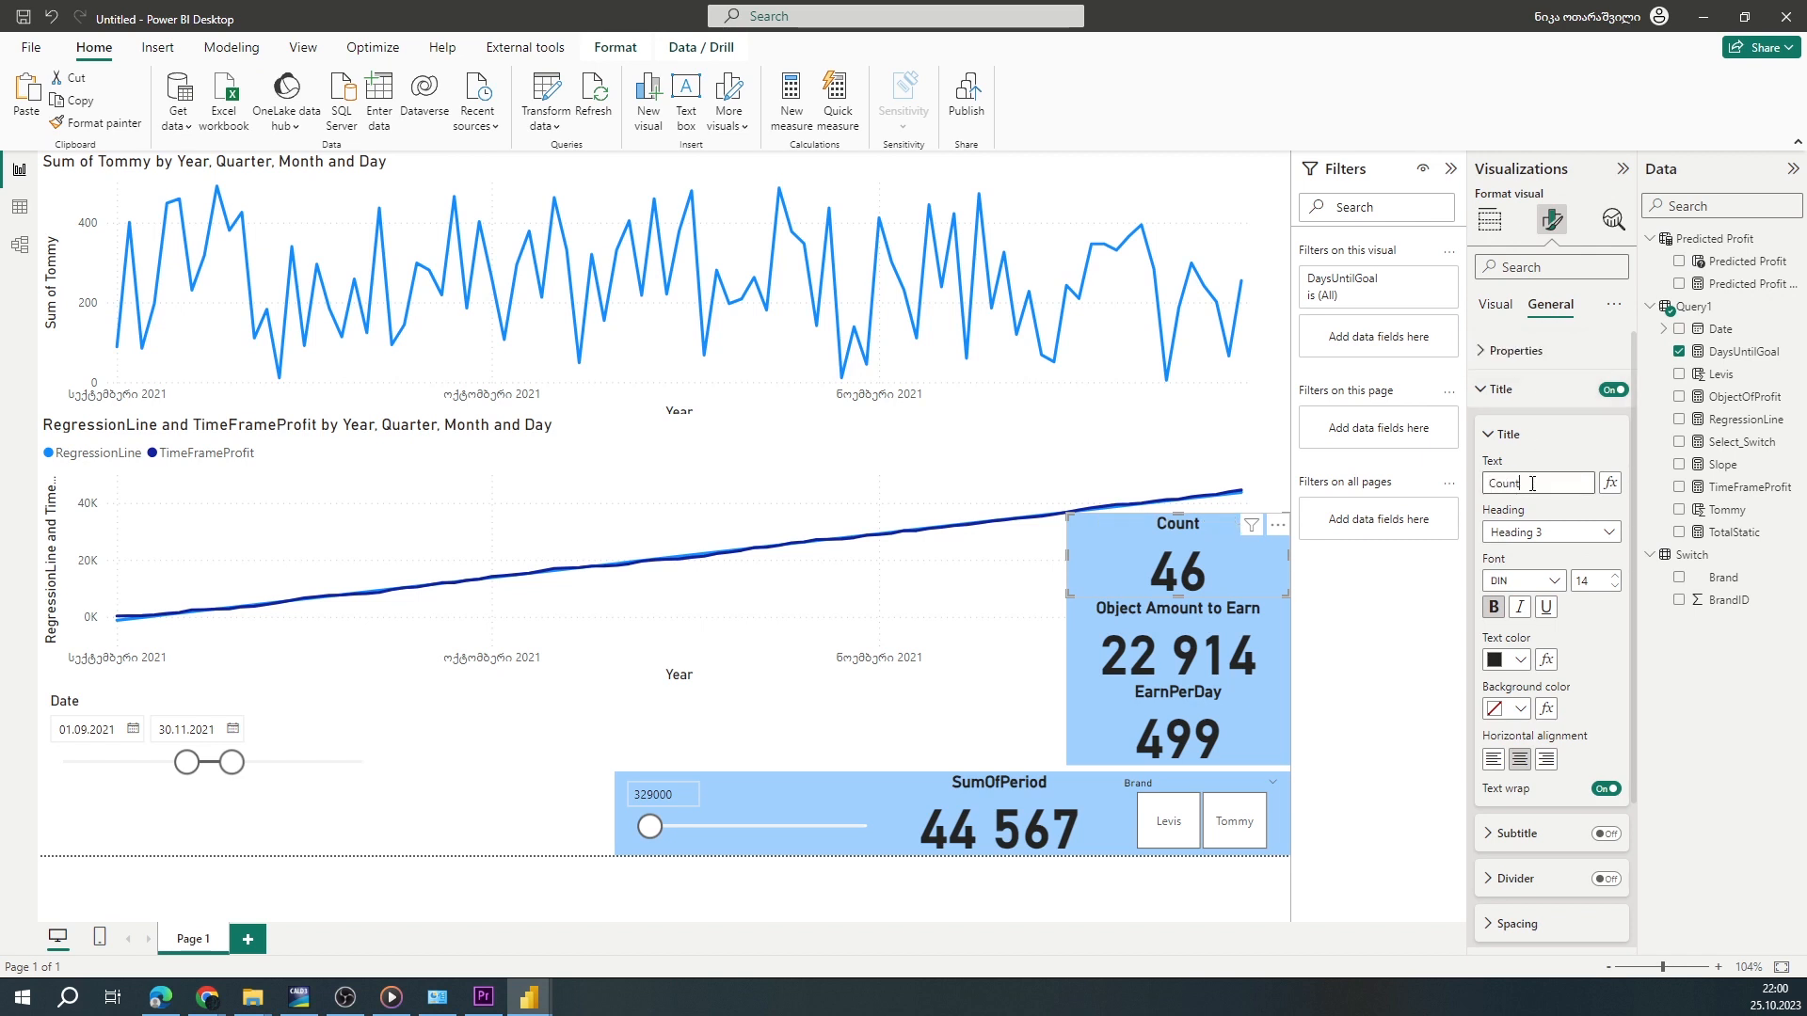
pyautogui.write(' Down Days')
pyautogui.click(1489, 220)
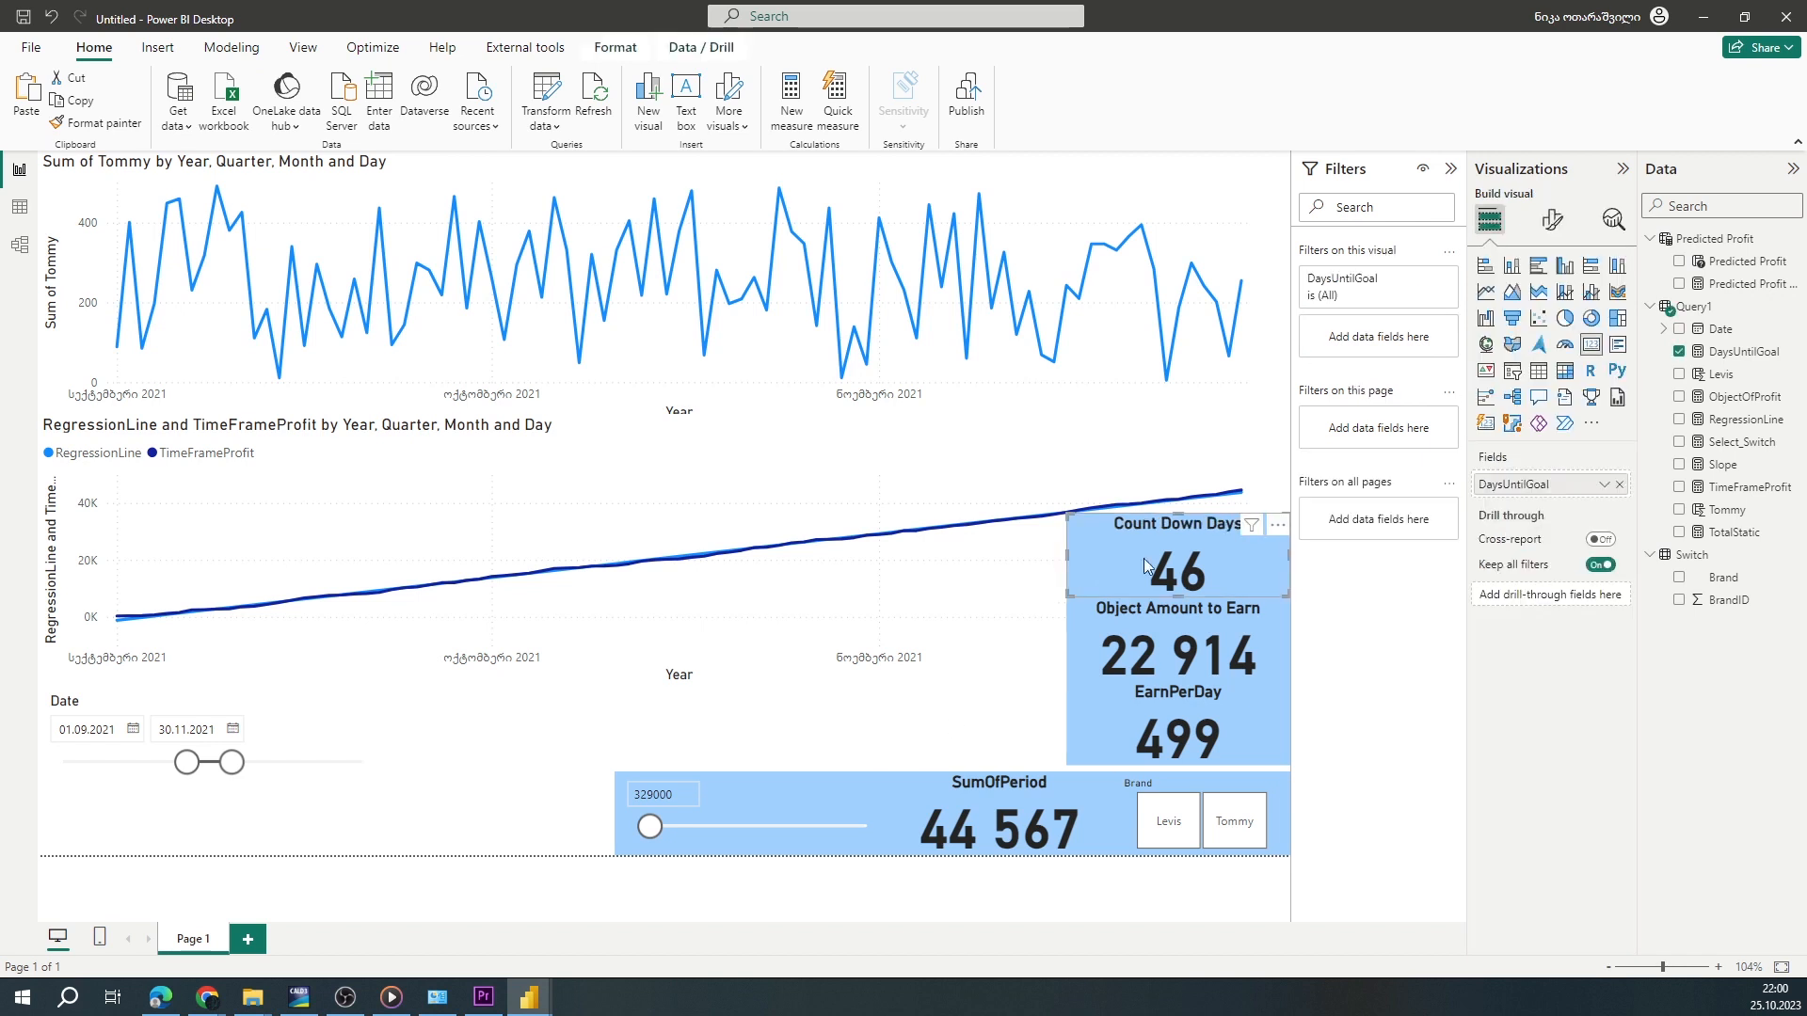
pyautogui.moveTo(1155, 539); pyautogui.dragTo(1150, 444)
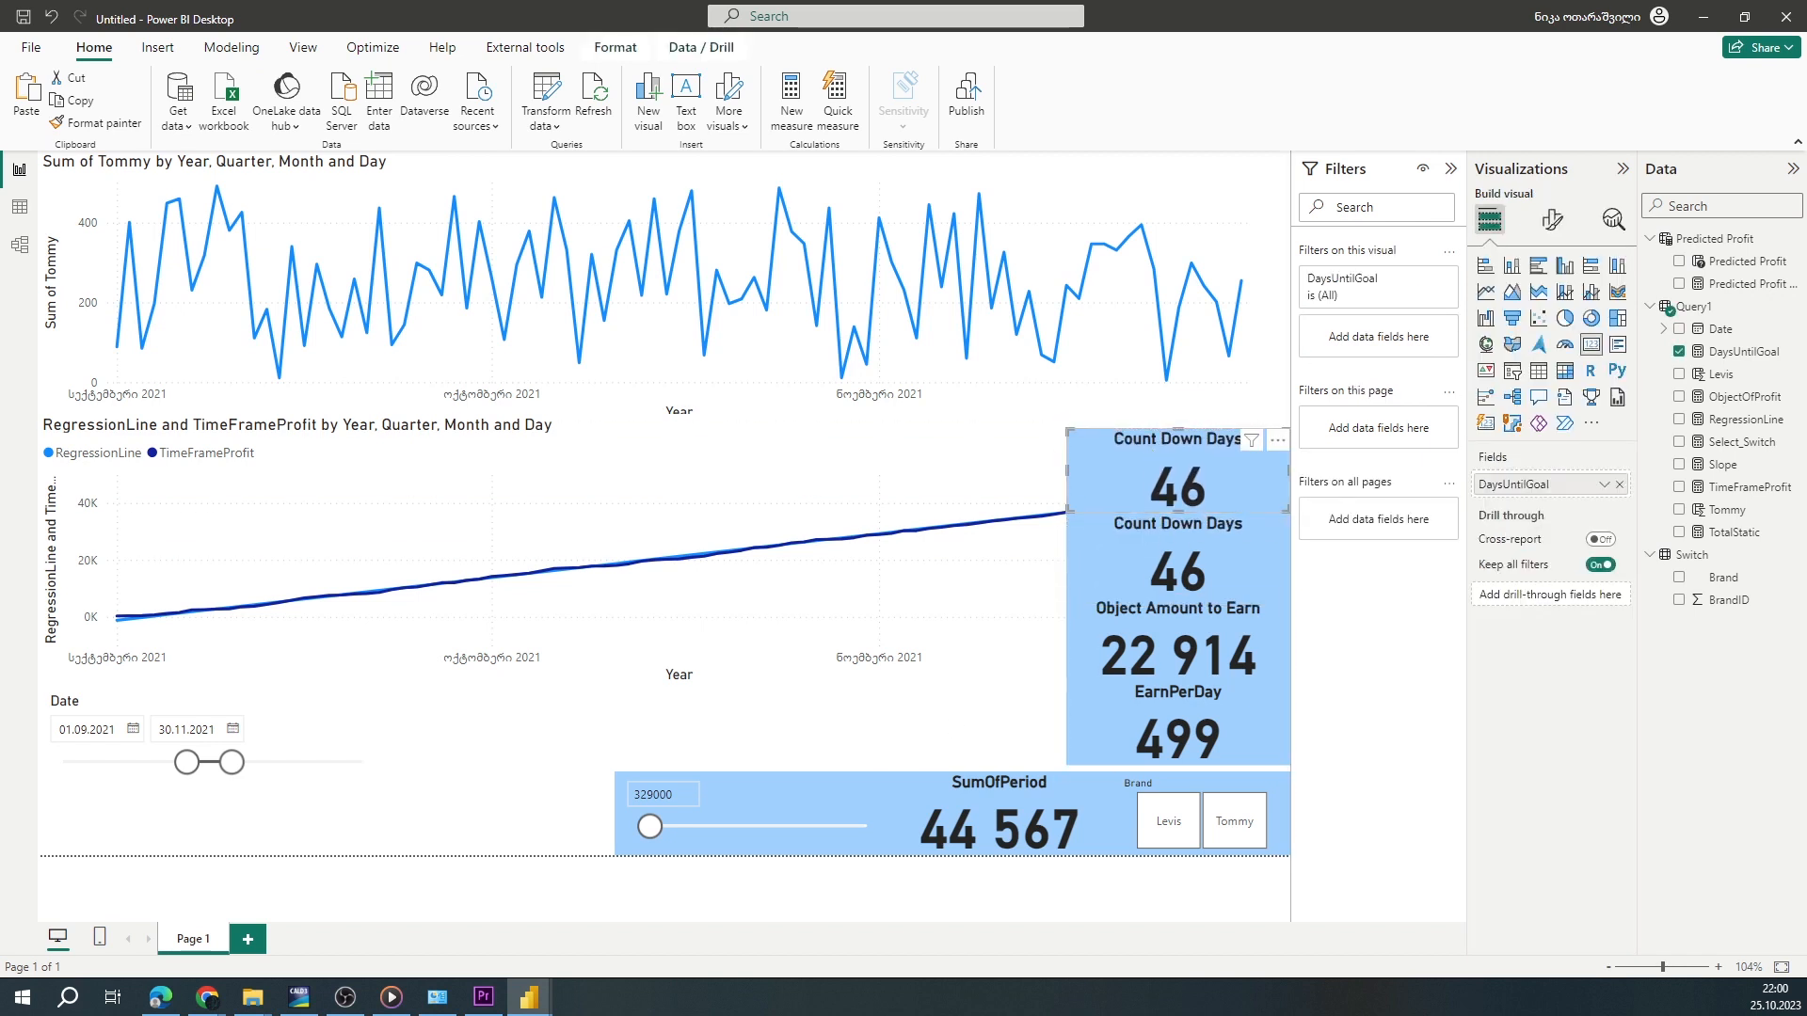
# Create the measure DateOfGoal in Query1 as FORMAT(DATE(YEAR(TODAY()),MONTH(TODAY()),DAY(TODAY())+[DaysUntilGoal]),"dd/mm/yyyy")
pyautogui.click(1791, 306)
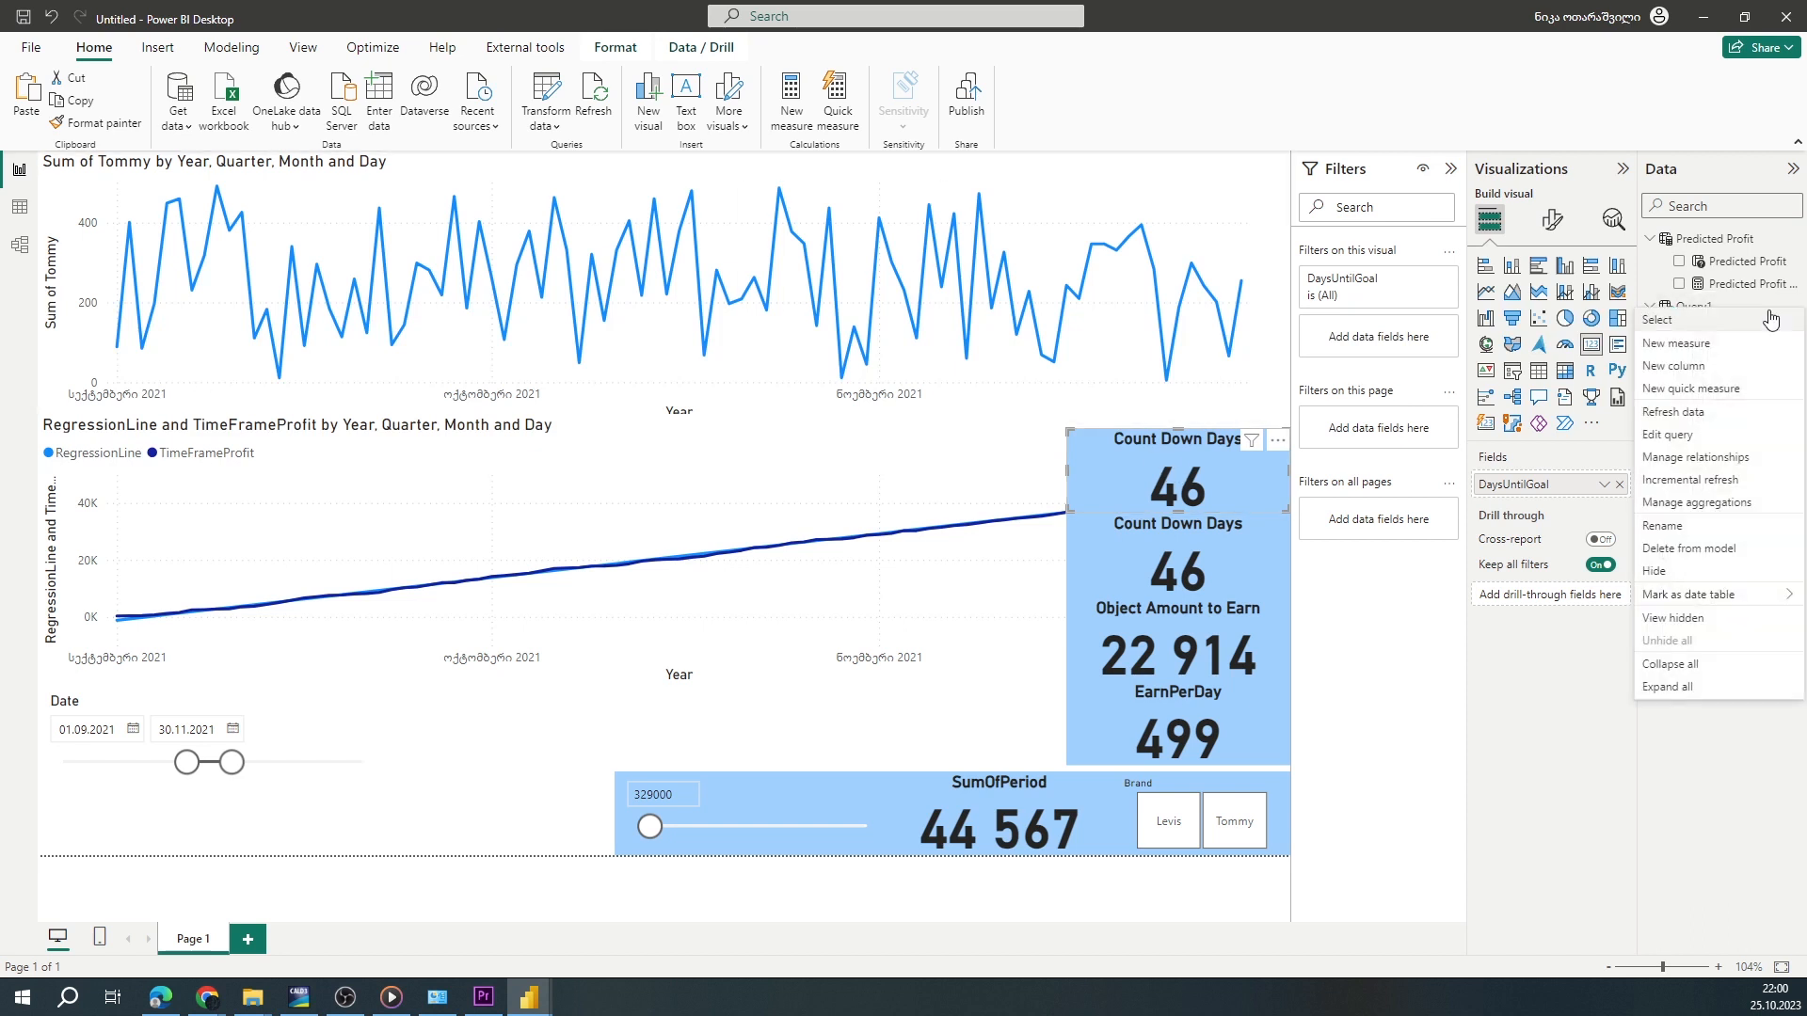
pyautogui.click(1684, 325)
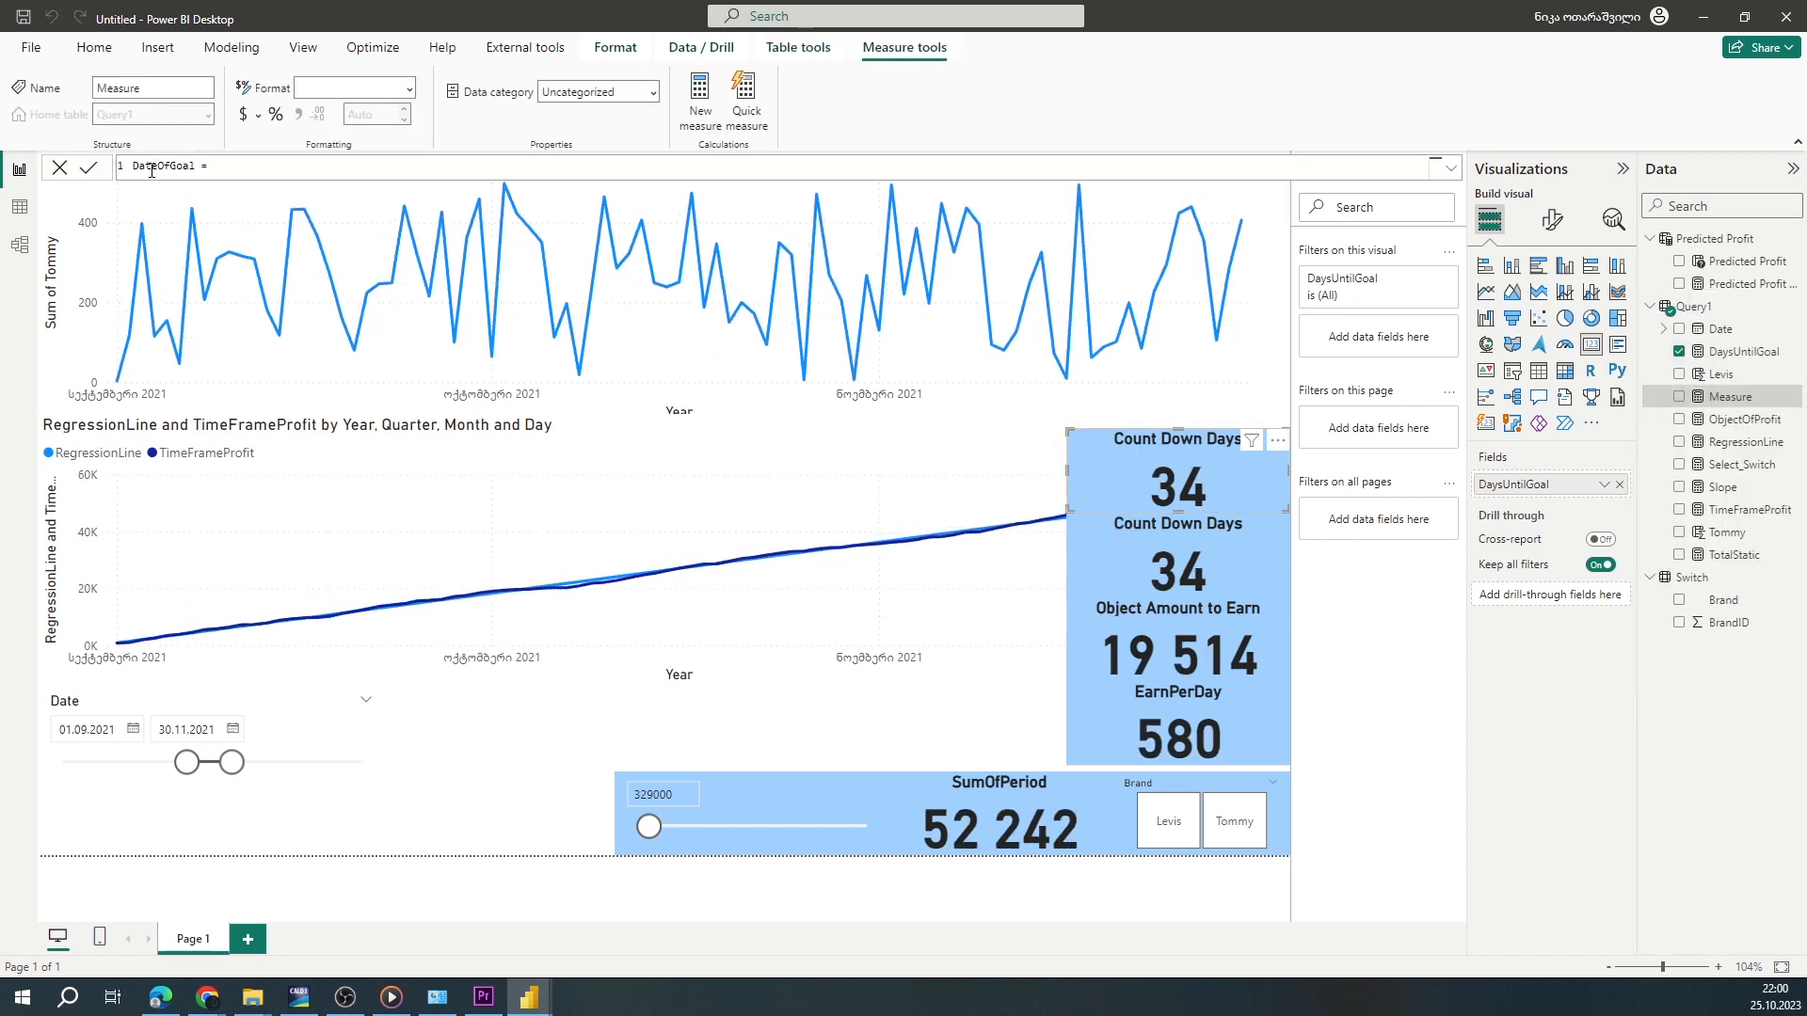
pyautogui.write('FORMAT(DATE(YEAR(')
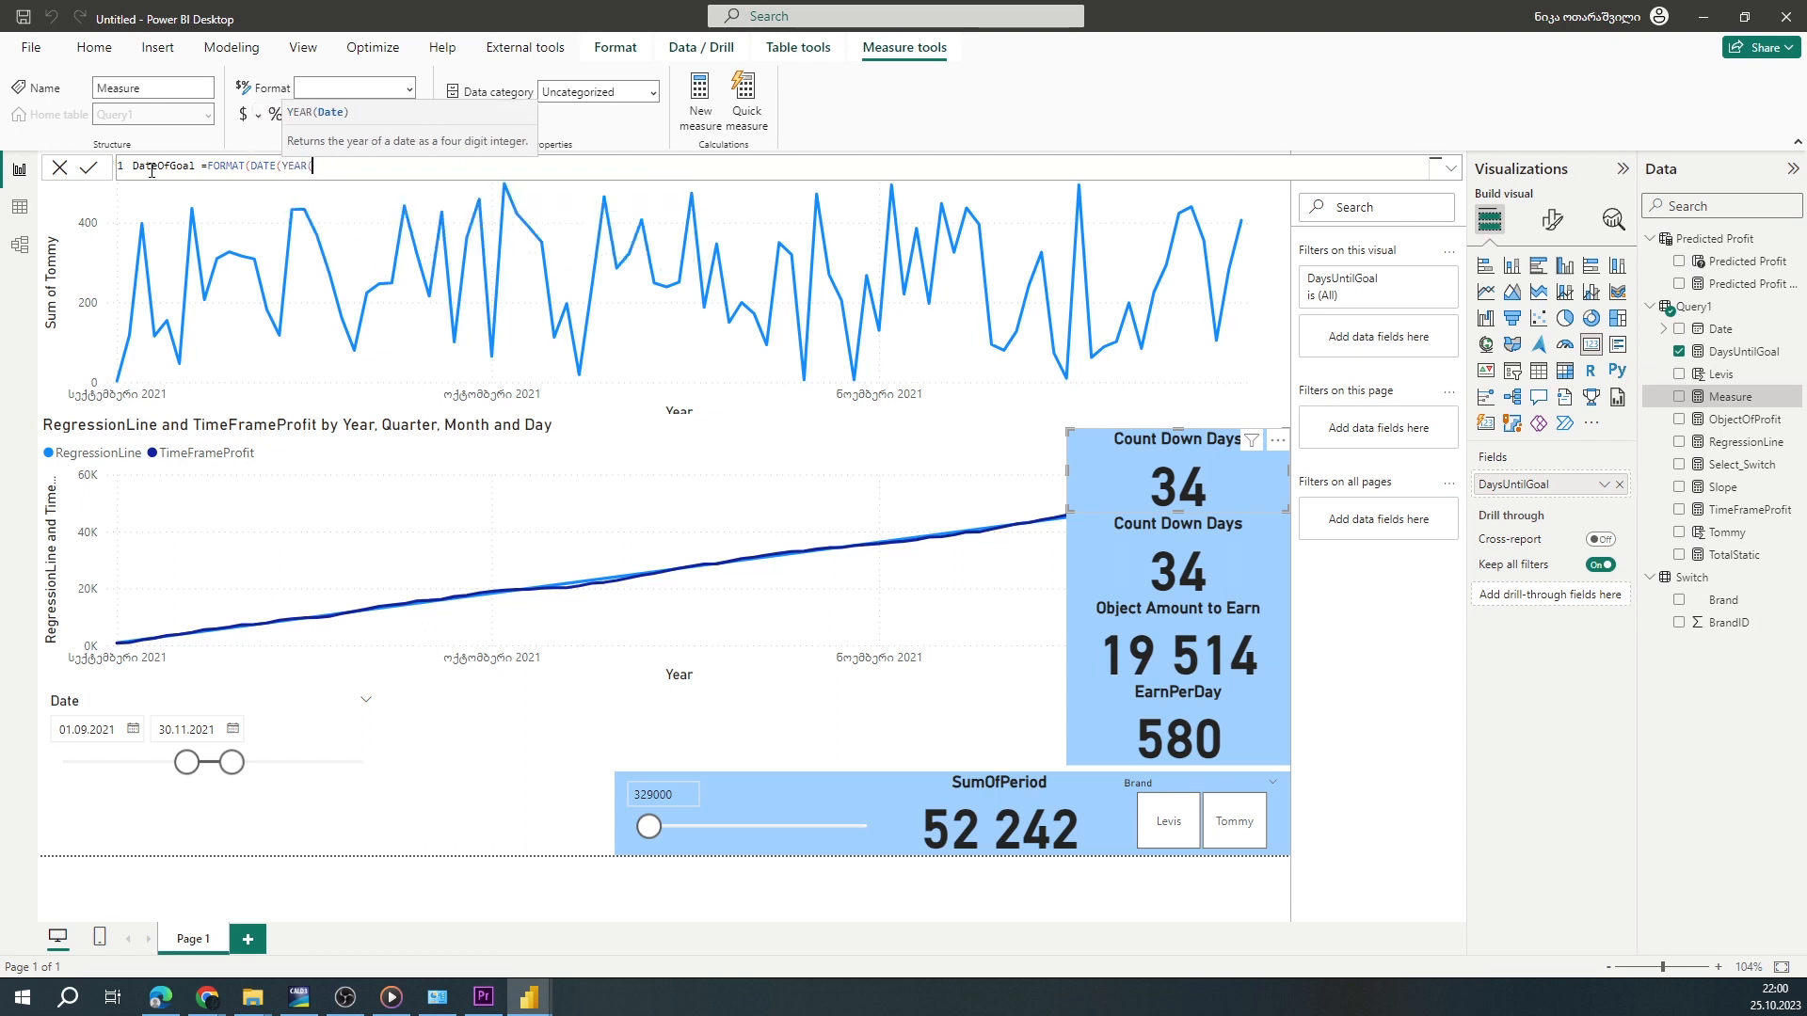
pyautogui.write('TODAY()))')
pyautogui.press('BackSpace')
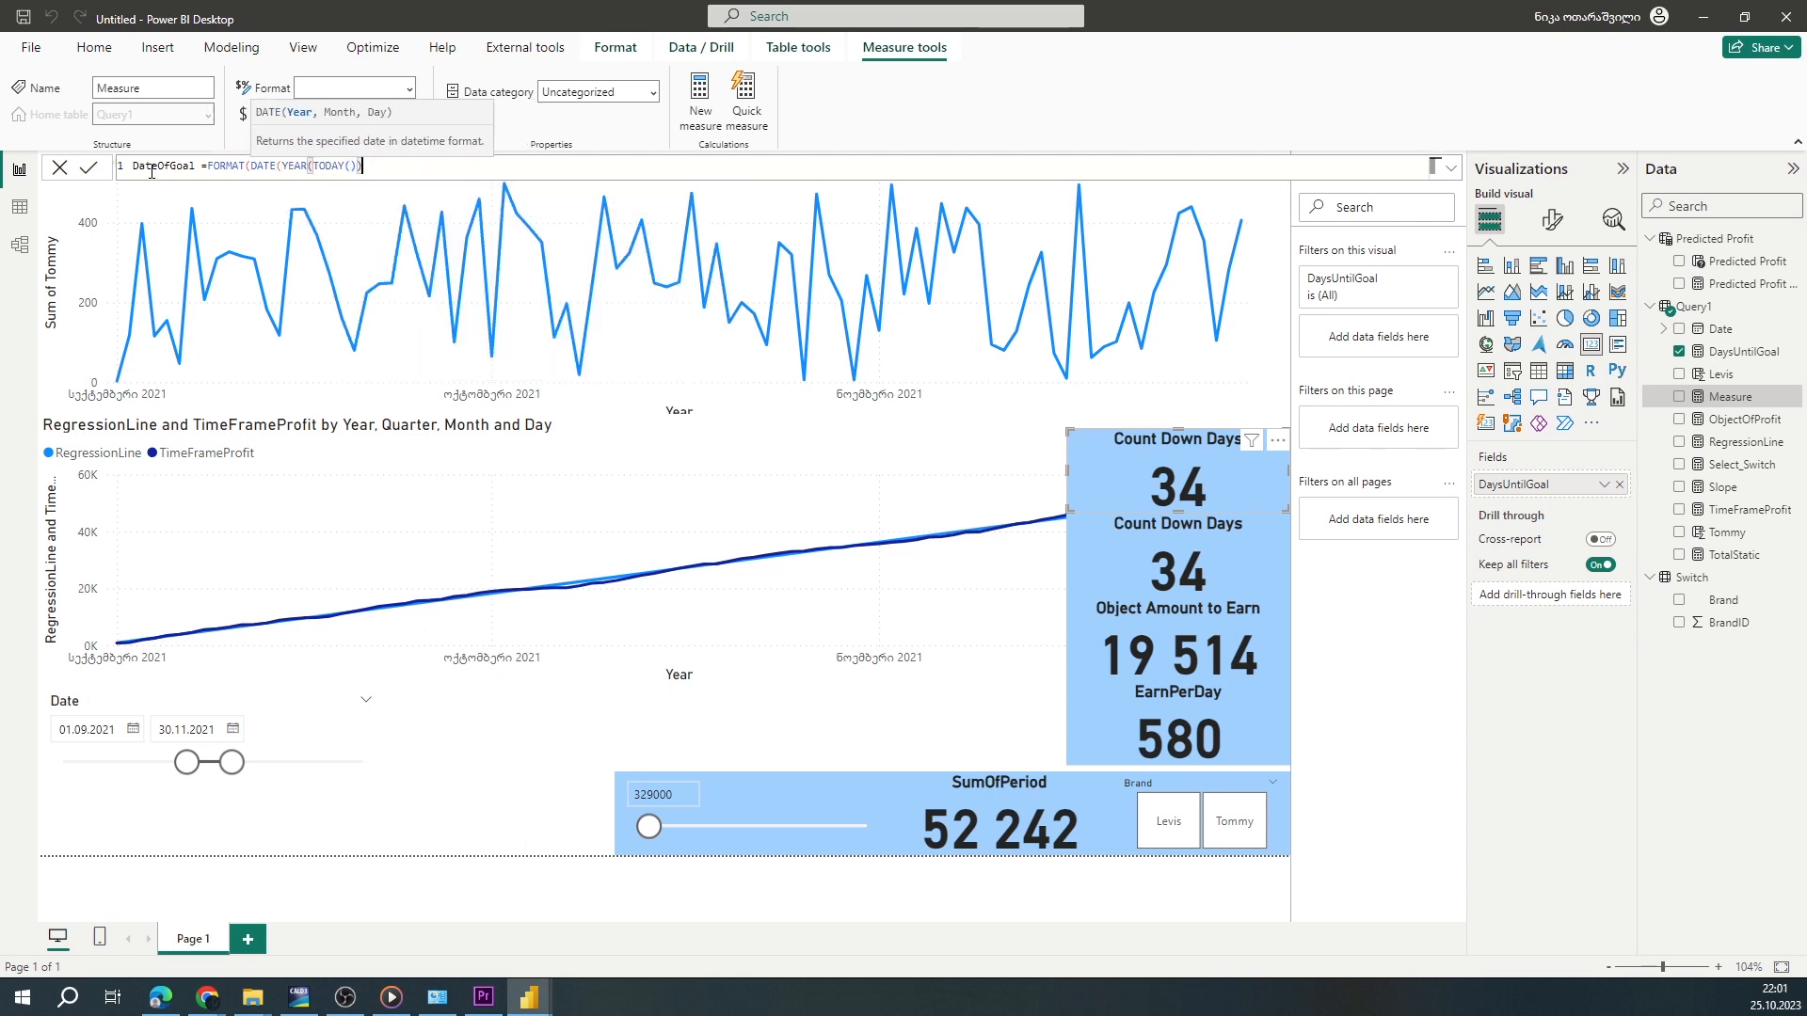
pyautogui.write(',MONTH(TODAY()')
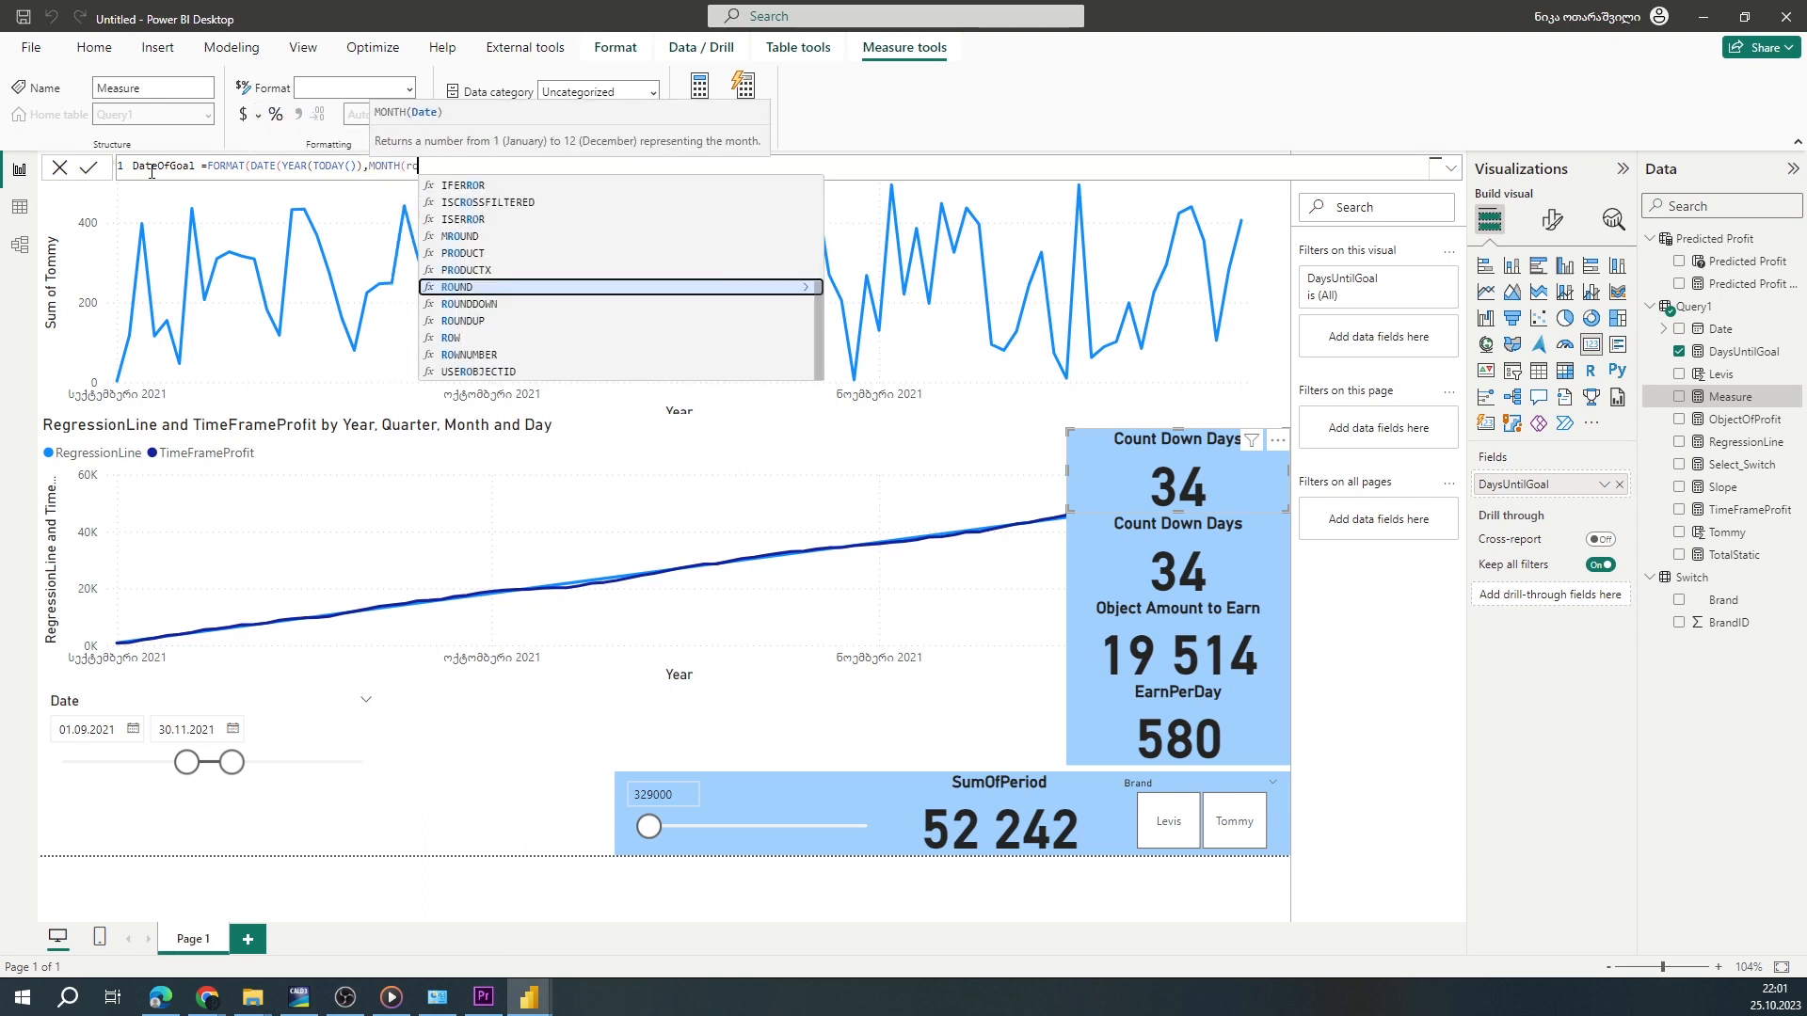
pyautogui.write('),')
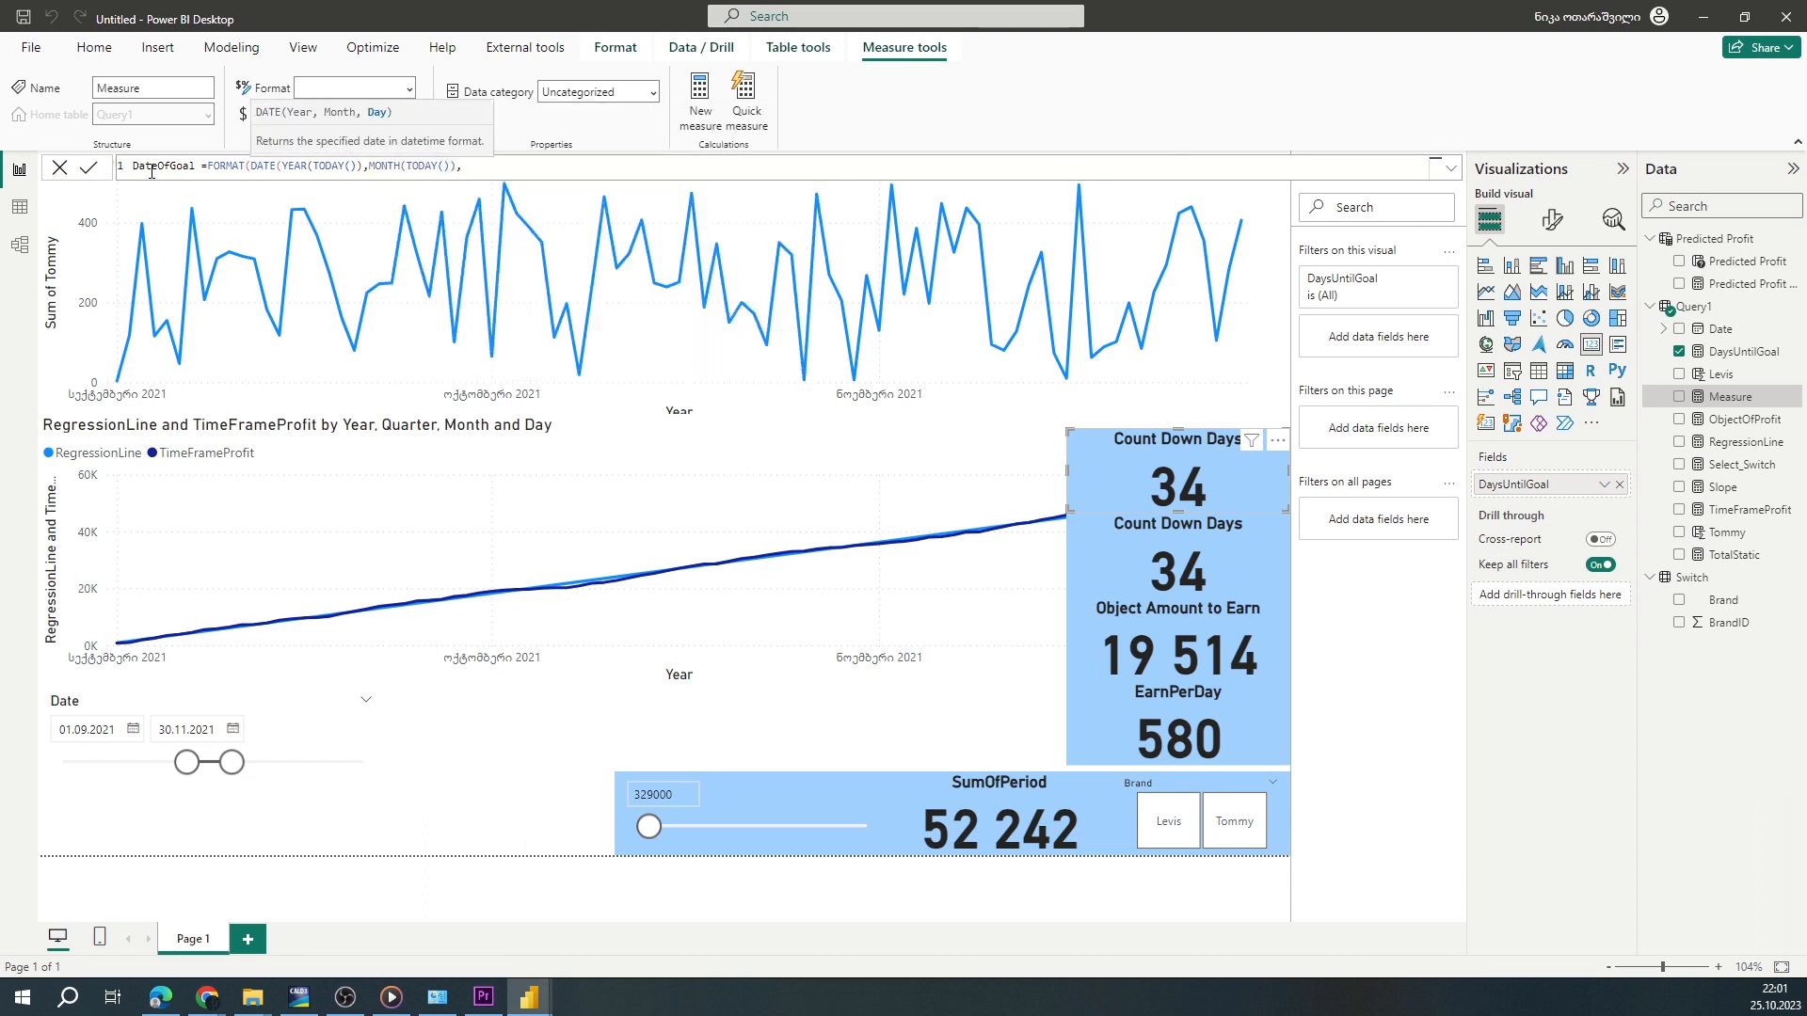
pyautogui.write('DAY')
pyautogui.write('(TODAY())')
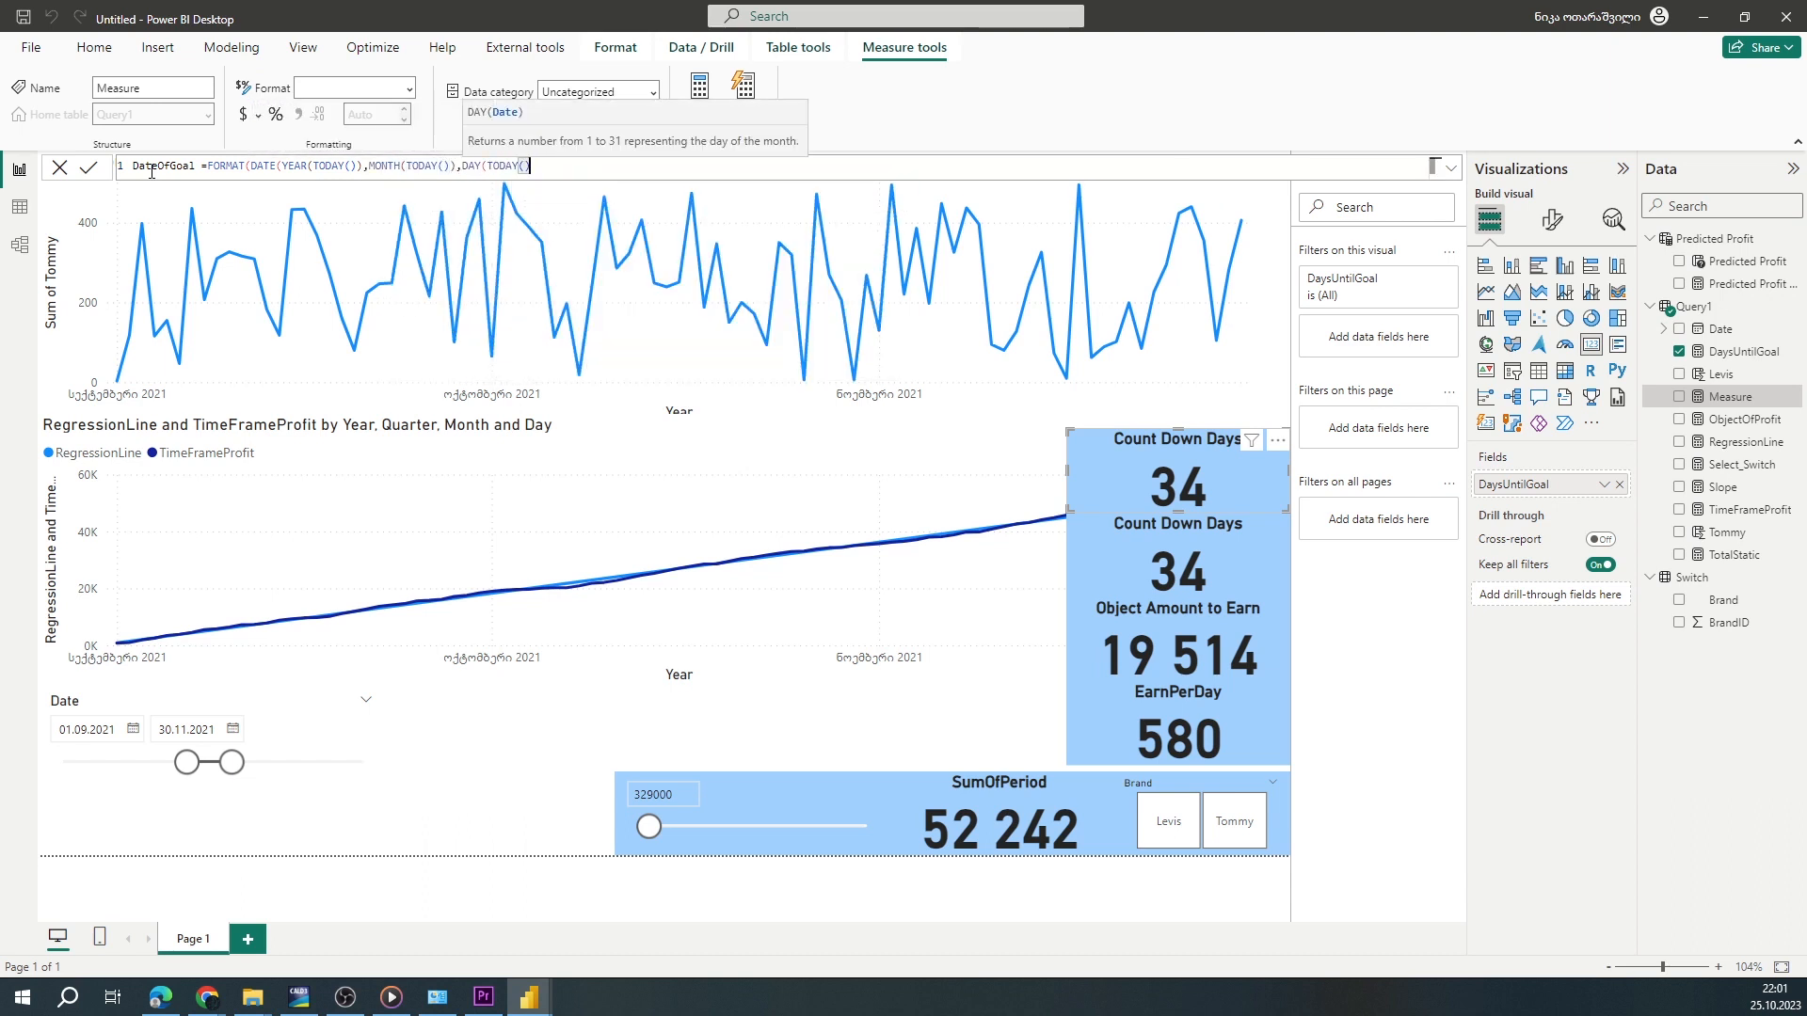
pyautogui.write('+[DaysUntilGoal]),"dd/mm/yyyy')
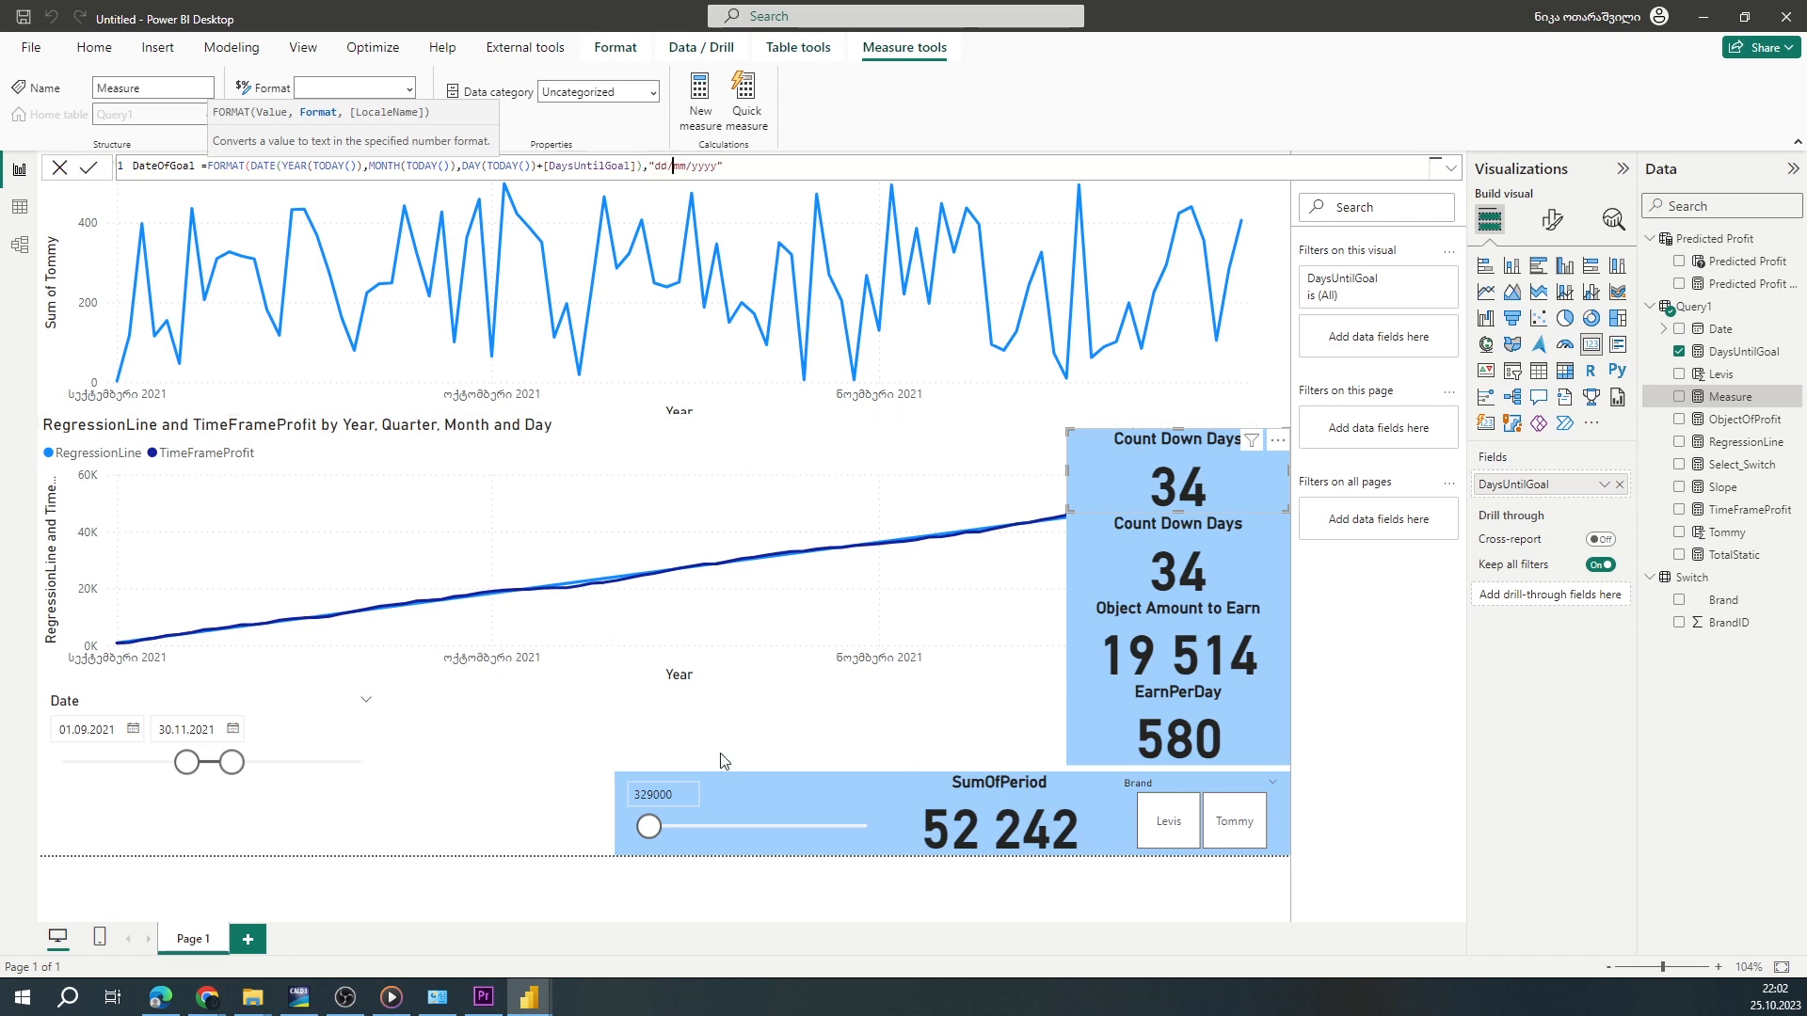
pyautogui.press('Return')
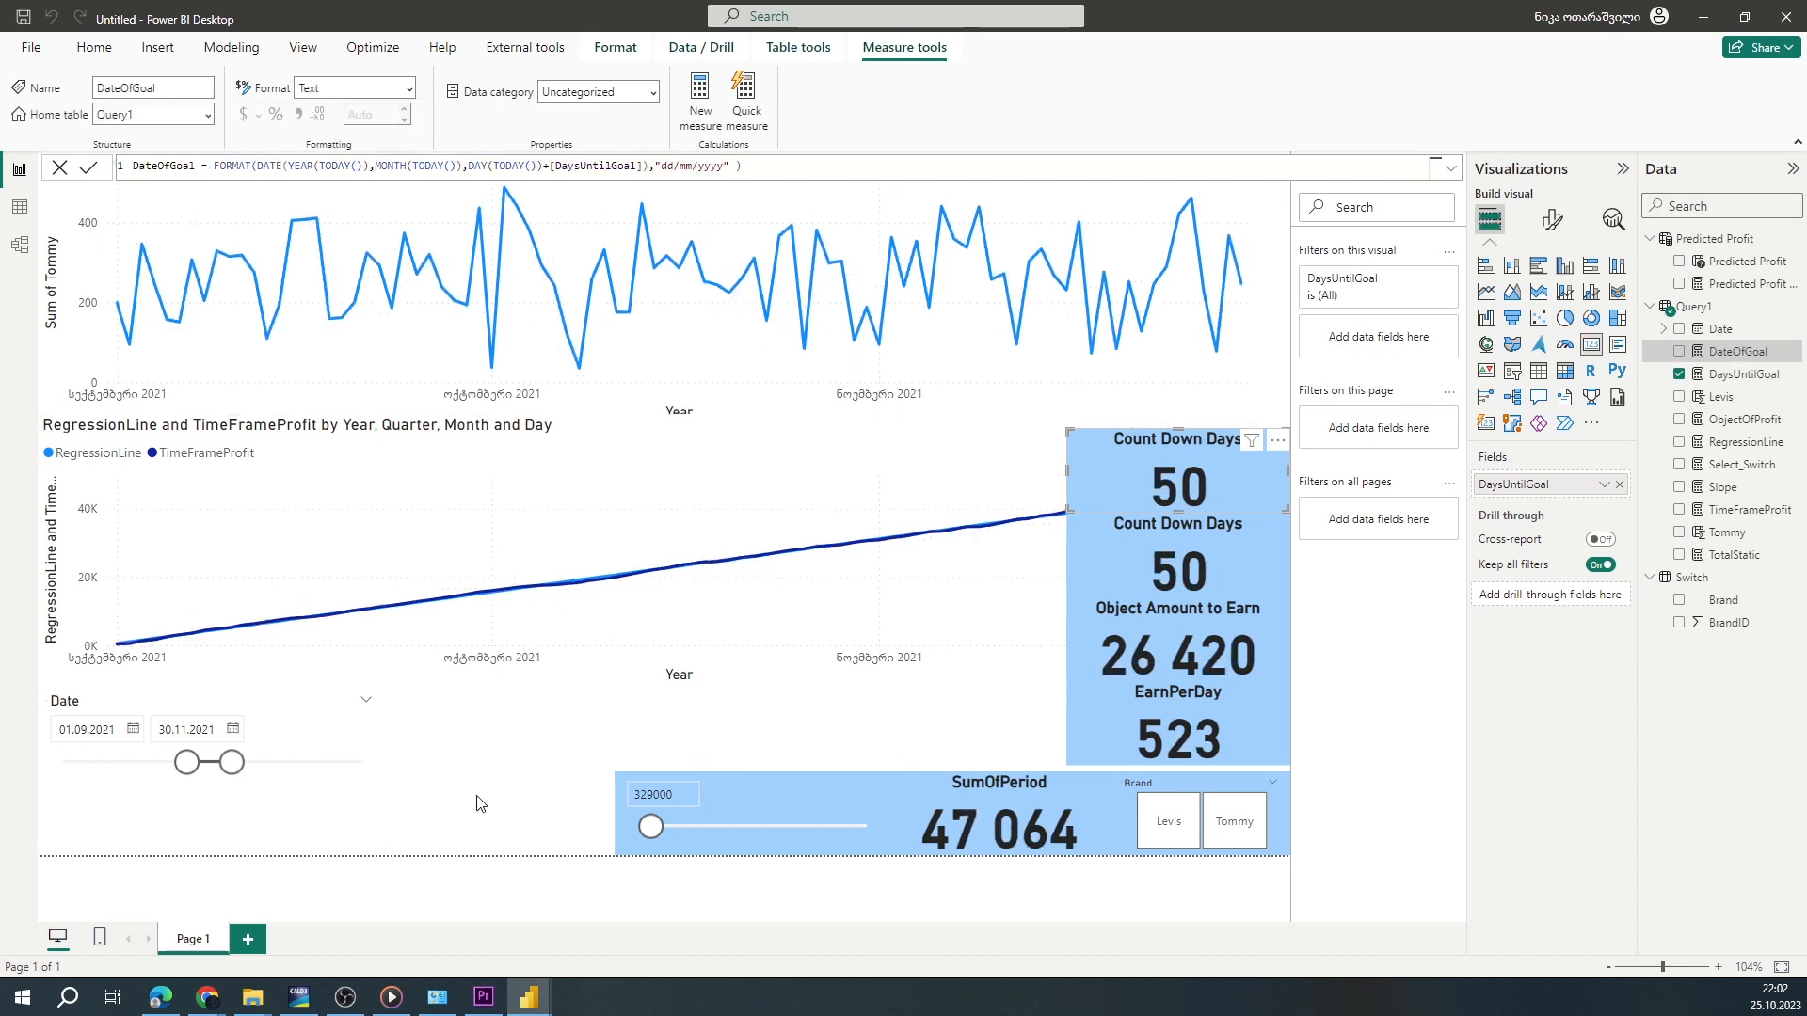
# Replace the uppermost card's field with DateOfGoal and reduce its callout value font size so the full date fits
pyautogui.click(1679, 351)
pyautogui.moveTo(1069, 470)
pyautogui.mouseDown()
pyautogui.moveTo(950, 470)
pyautogui.moveTo(1073, 484)
pyautogui.mouseUp()
pyautogui.click(1551, 219)
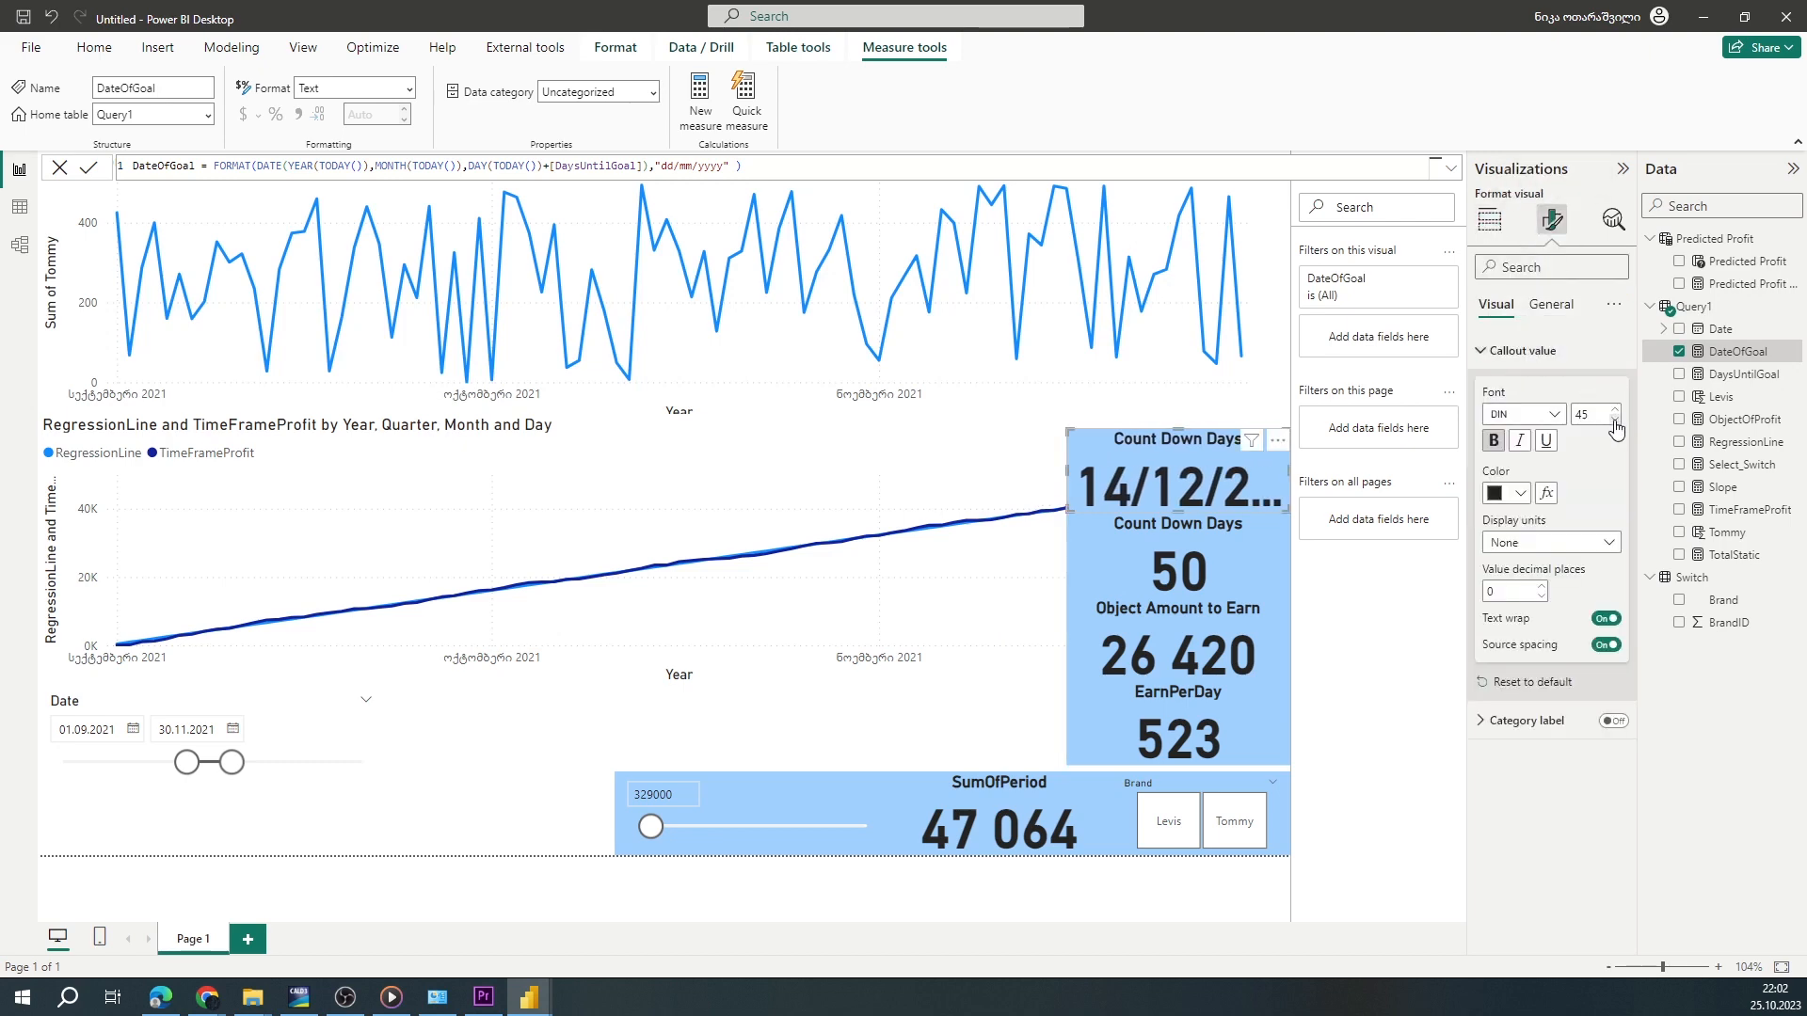
pyautogui.click(1615, 419)
pyautogui.click(1615, 420)
# Extend the Date slicer's end date to 03.02.2022, and clear the Date selection to restore the full range
pyautogui.moveTo(232, 762); pyautogui.dragTo(264, 765)
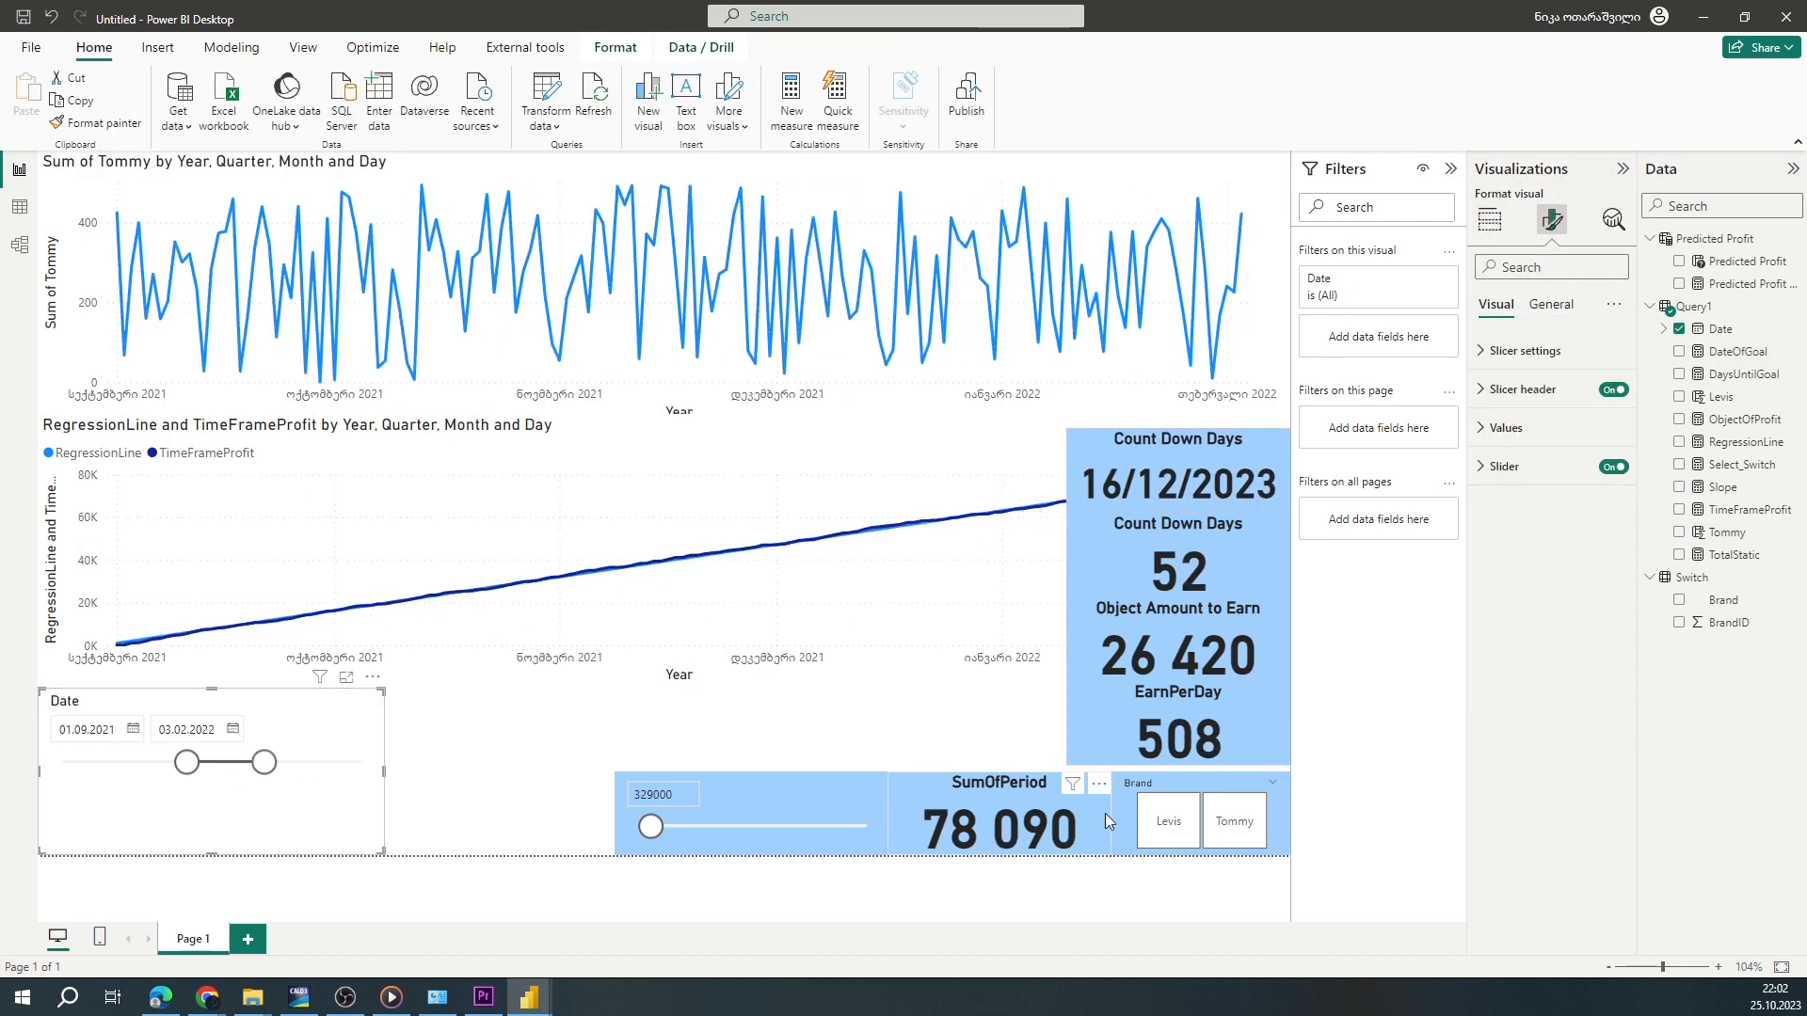
pyautogui.click(1179, 829)
pyautogui.click(346, 701)
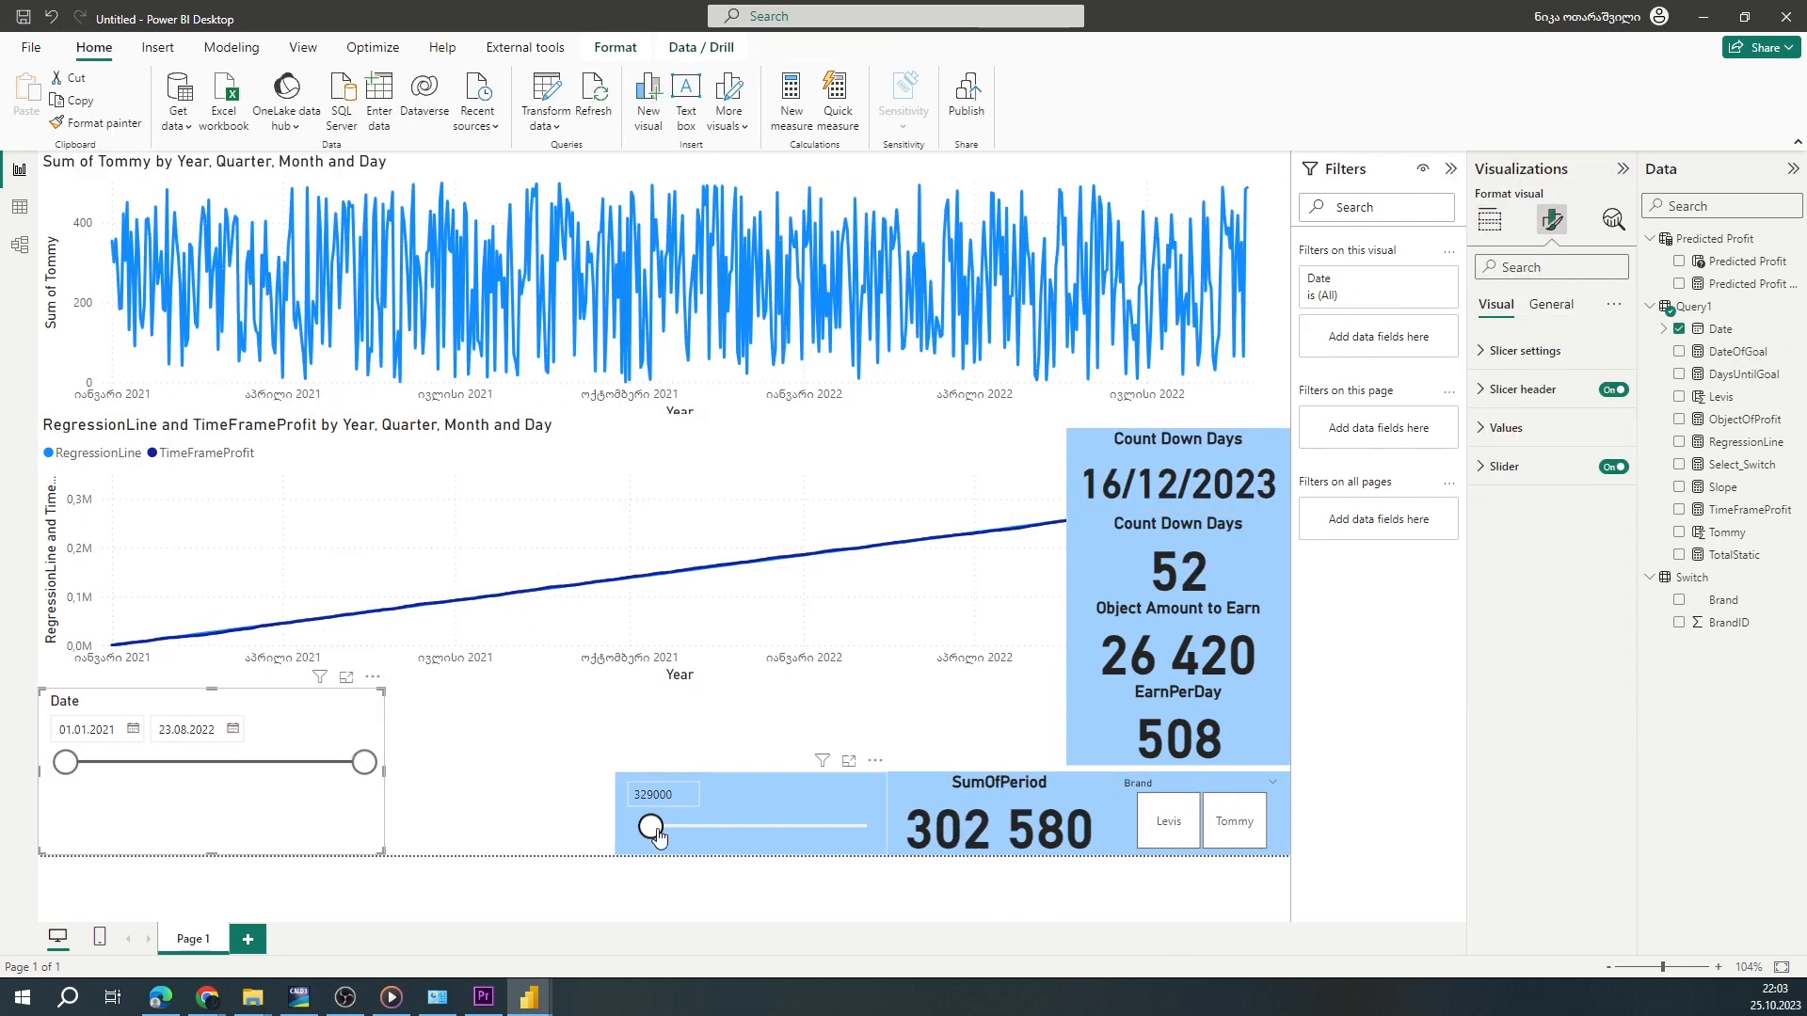
# Set the Predicted Profit slicer to 315000 and switch the Brand slicer between Levis and Tommy
pyautogui.moveTo(654, 828); pyautogui.dragTo(649, 830)
pyautogui.click(1223, 820)
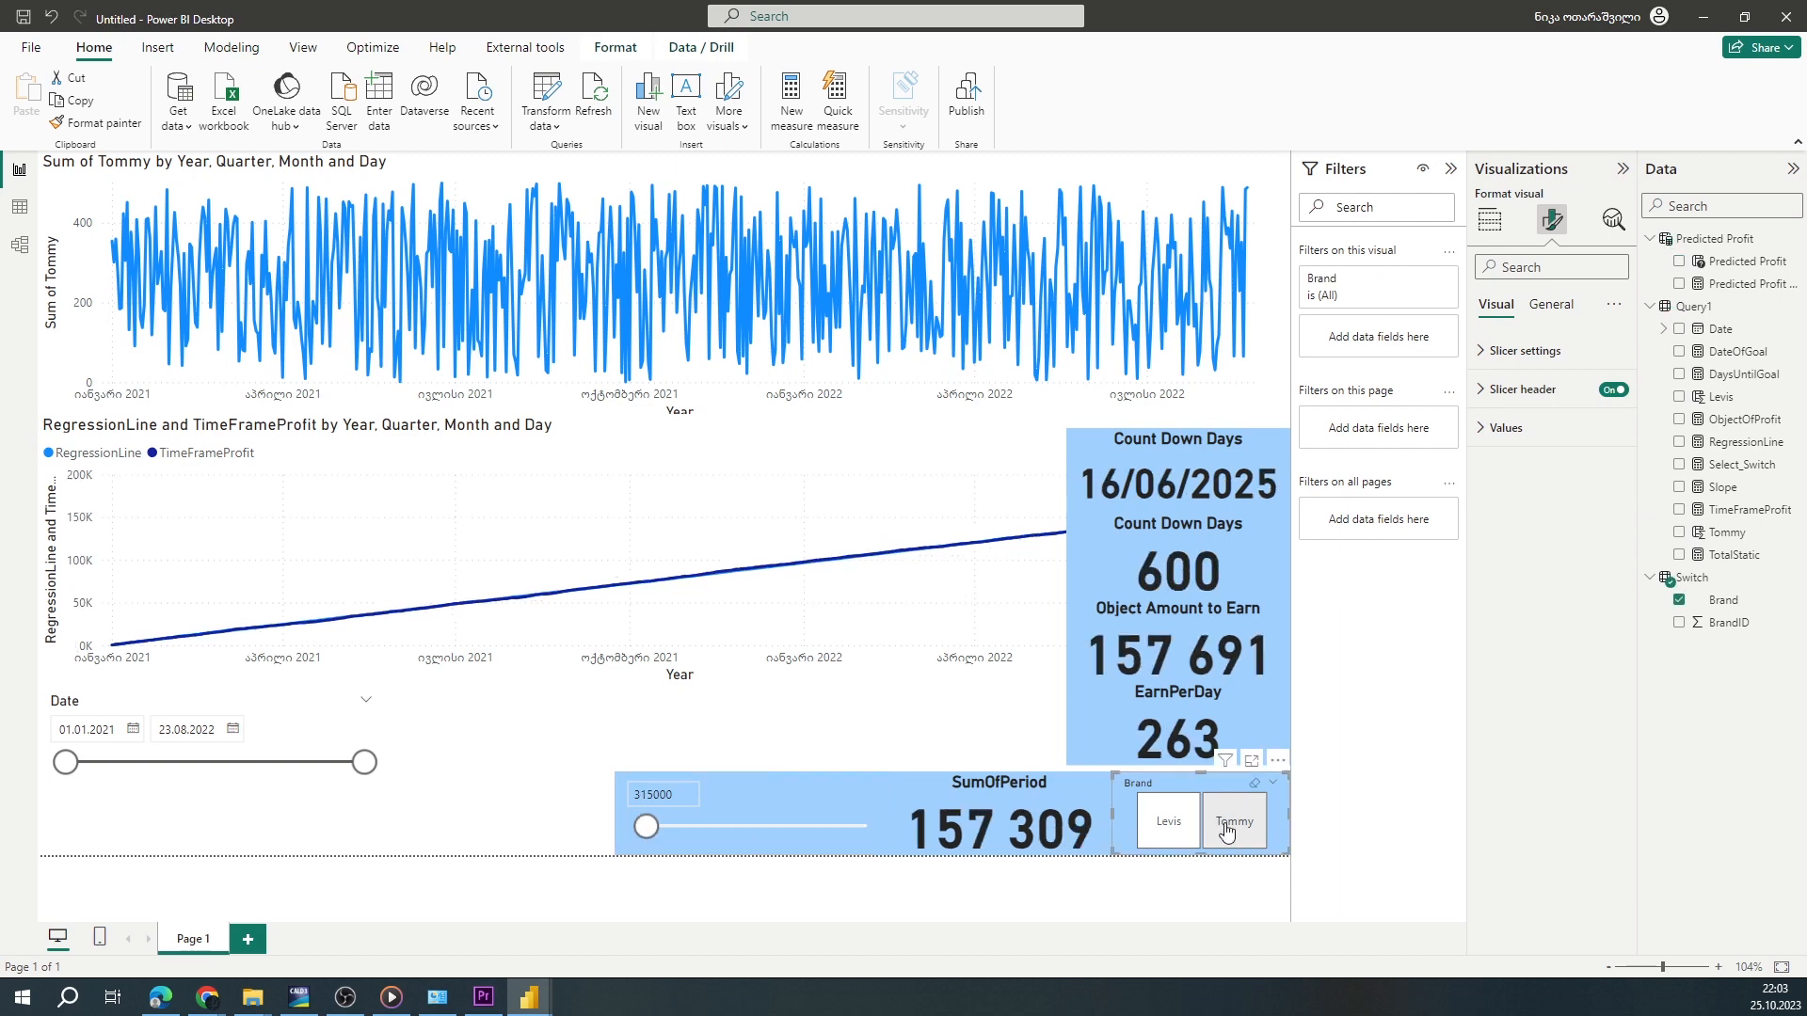
pyautogui.click(1223, 821)
pyautogui.click(1244, 830)
pyautogui.click(1171, 832)
pyautogui.click(1227, 838)
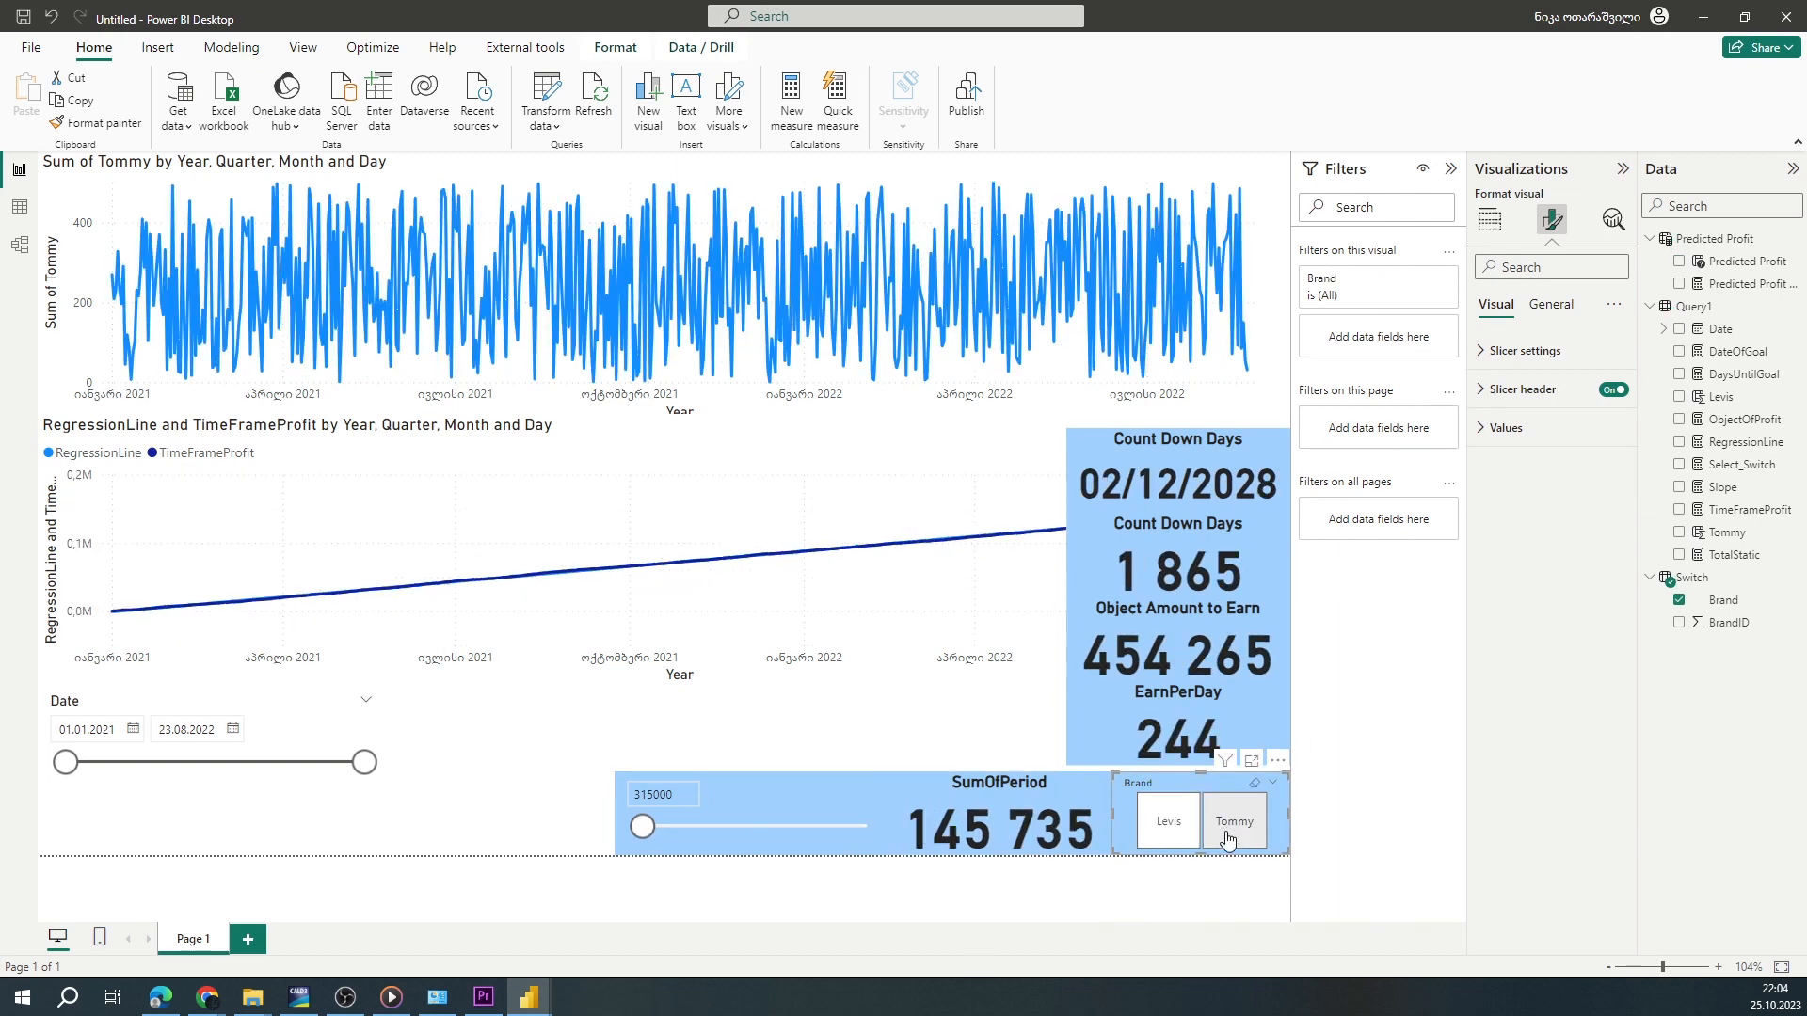
# Raise the Predicted Profit slicer to 513000, and try an earlier end date before clearing the Date slicer
pyautogui.click(1169, 821)
pyautogui.moveTo(643, 826); pyautogui.dragTo(676, 831)
pyautogui.moveTo(364, 762); pyautogui.dragTo(310, 764)
pyautogui.click(344, 702)
pyautogui.moveTo(65, 762)
pyautogui.mouseDown()
pyautogui.moveTo(310, 764)
pyautogui.moveTo(65, 764)
pyautogui.mouseUp()
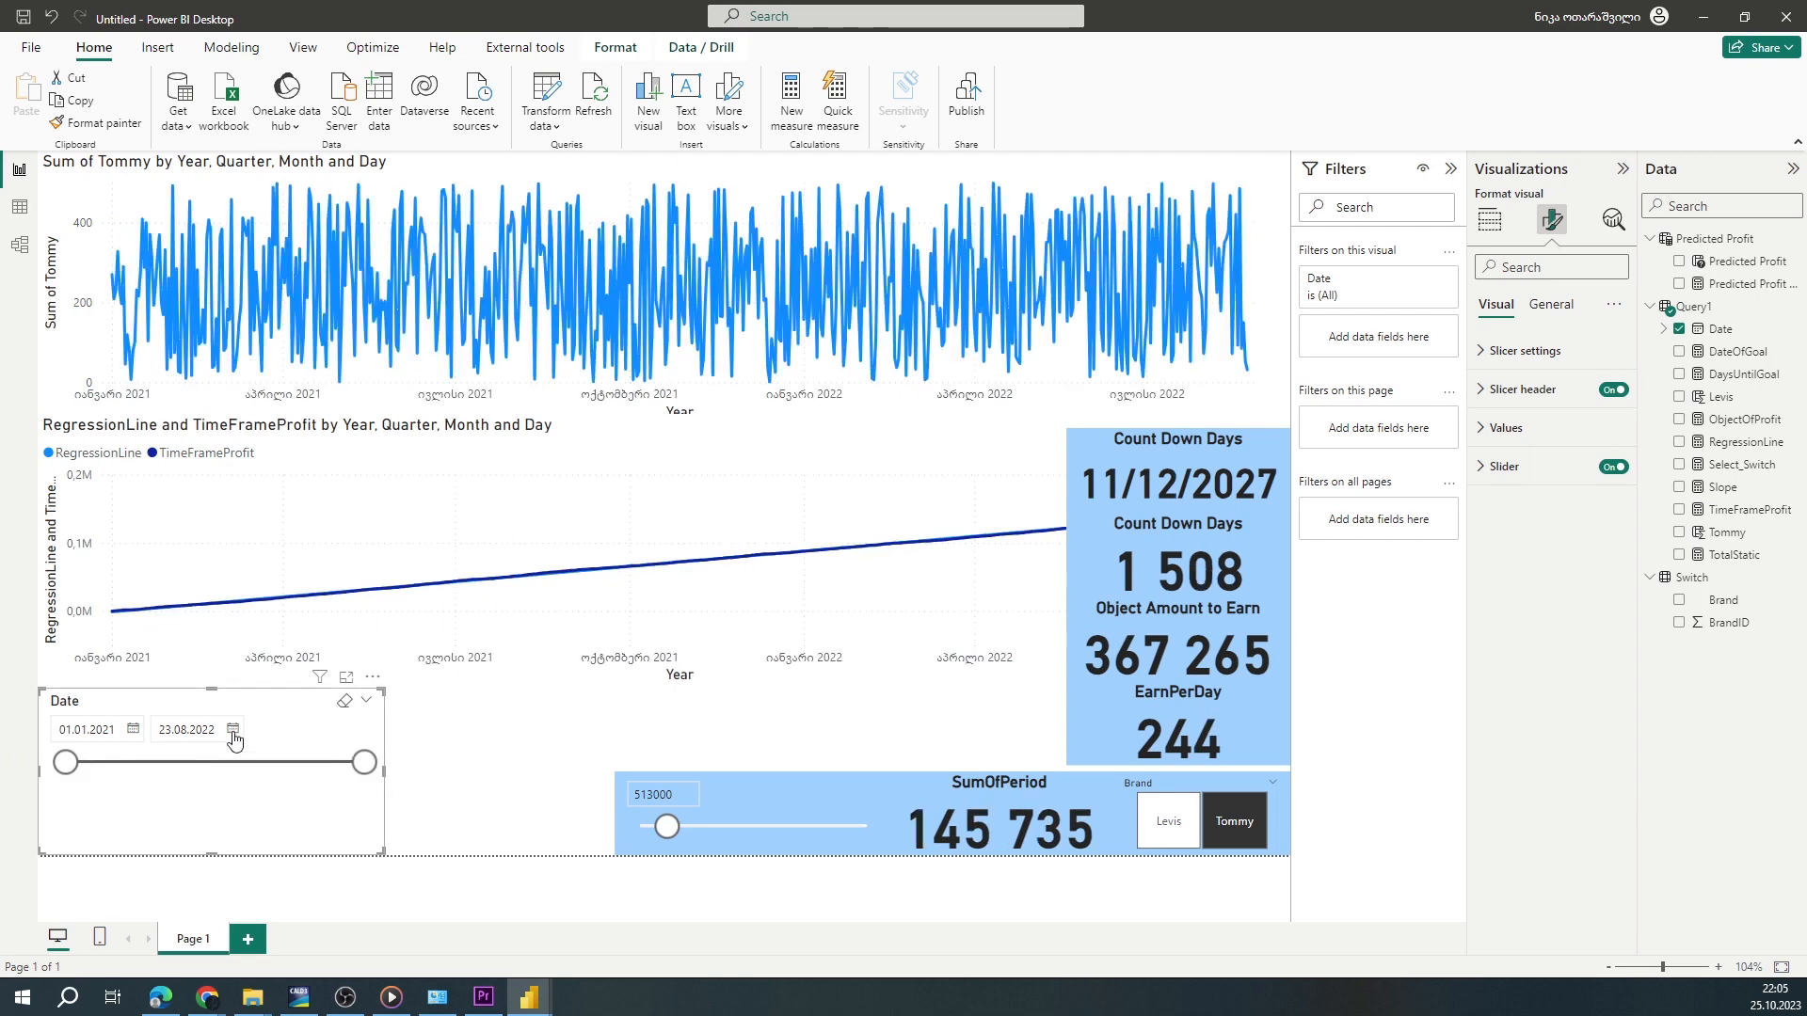